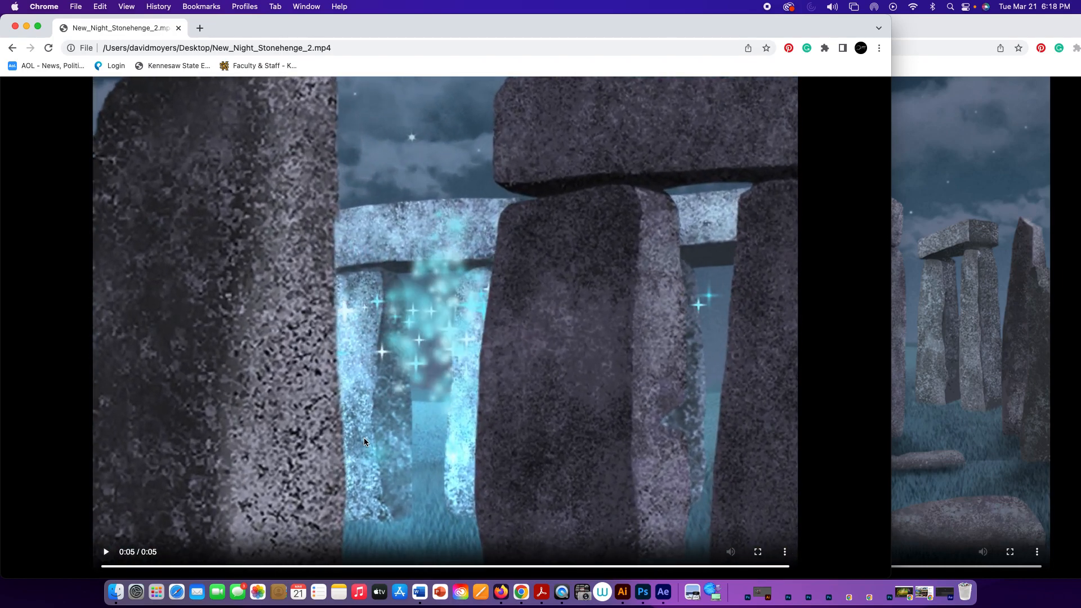
- Compare the opening frames of New_Night_Stonehenge.mp4 and New_Night_Stonehenge_2.mp4, rewinding the second video to its start
{"action": "left_click", "coordinate": [948, 391]}
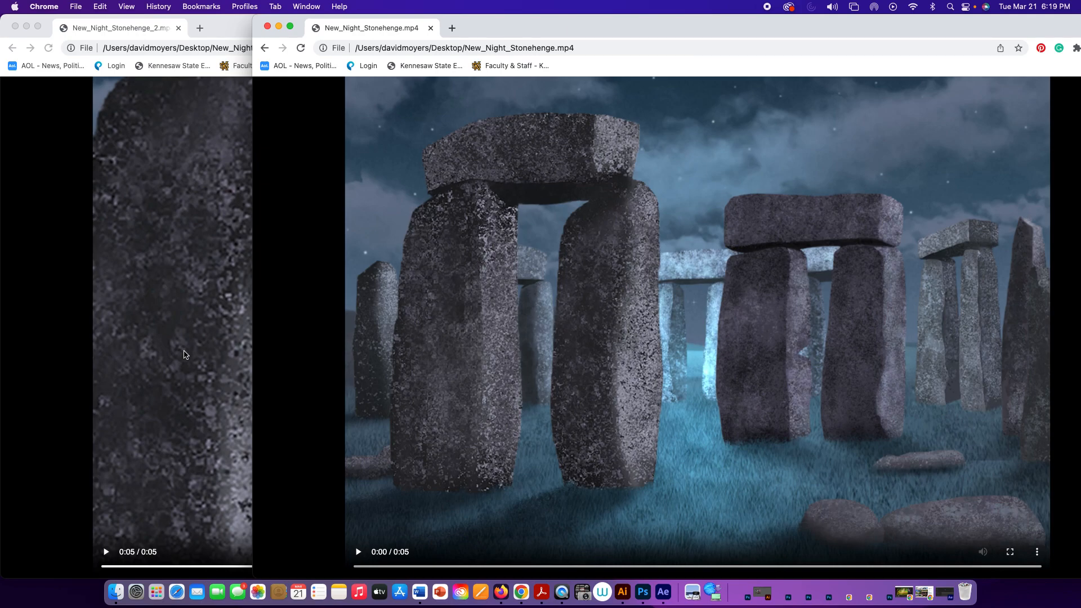
{"action": "left_click", "coordinate": [186, 354]}
{"action": "left_click", "coordinate": [104, 566]}
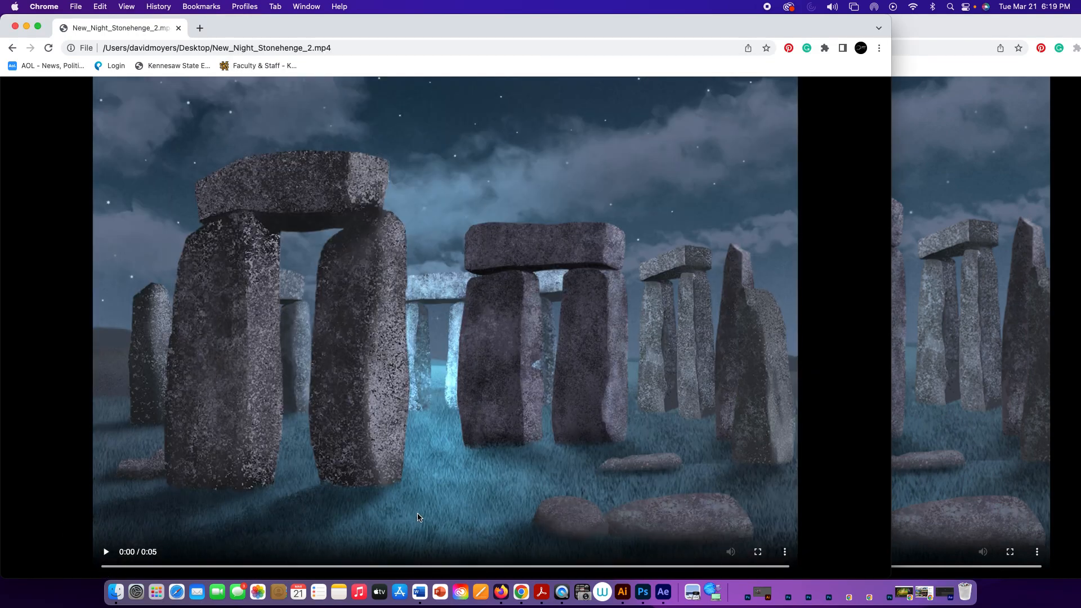
{"action": "left_click", "coordinate": [989, 419]}
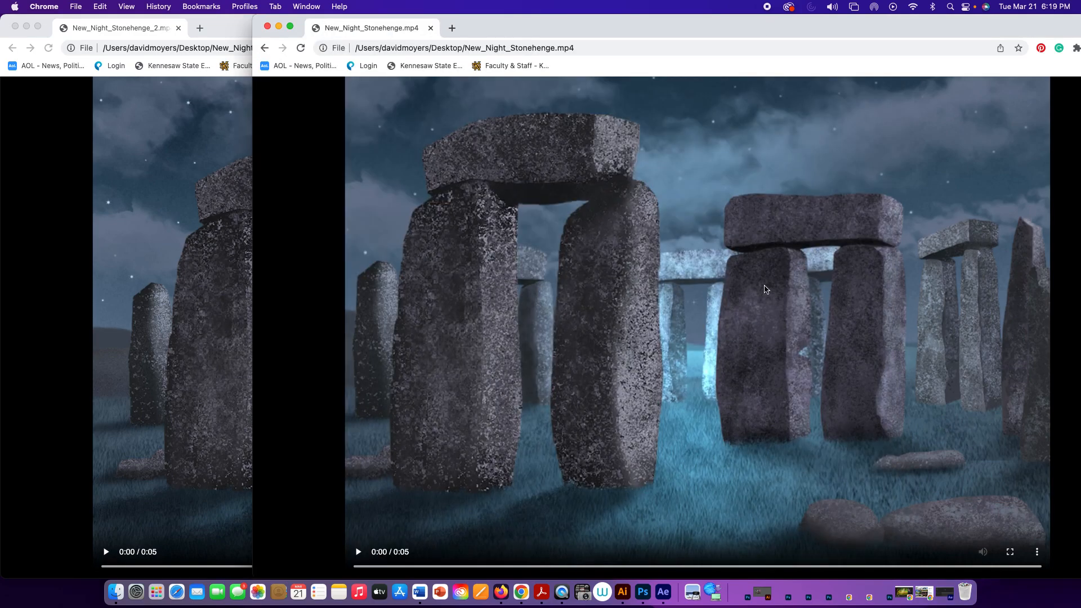
{"action": "left_click", "coordinate": [239, 270]}
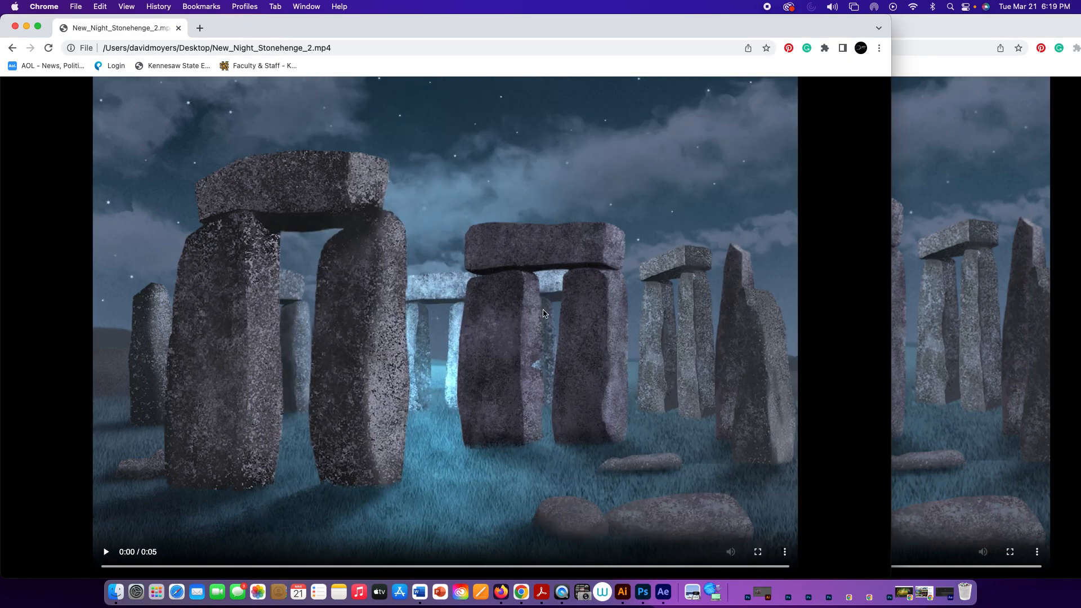
{"action": "left_click", "coordinate": [984, 337]}
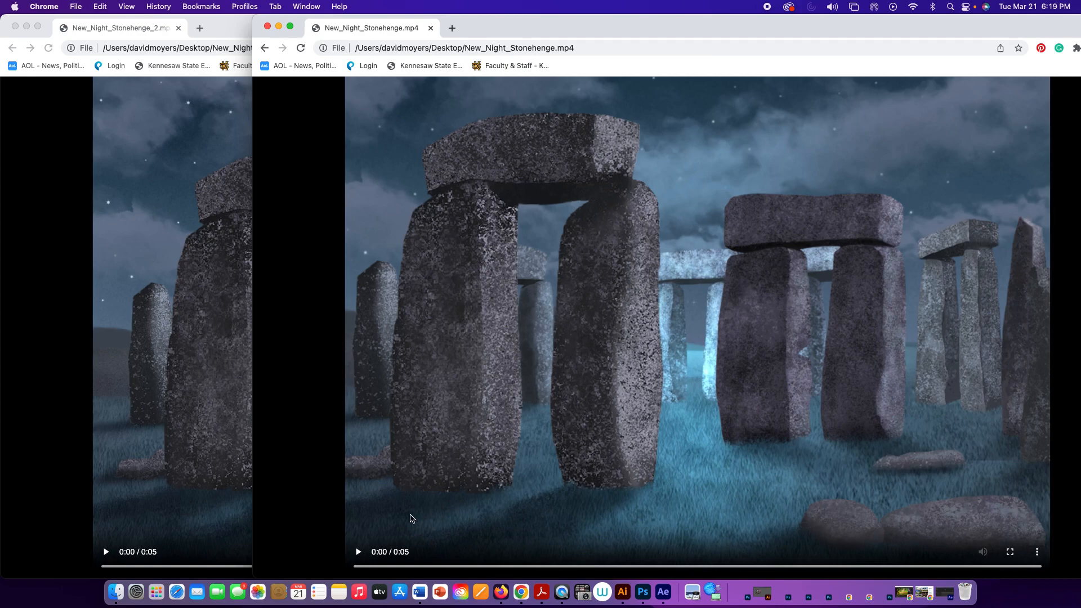
- Play New_Night_Stonehenge.mp4 to the end and compare its final frame with the other video's opening frame
{"action": "left_click", "coordinate": [358, 553]}
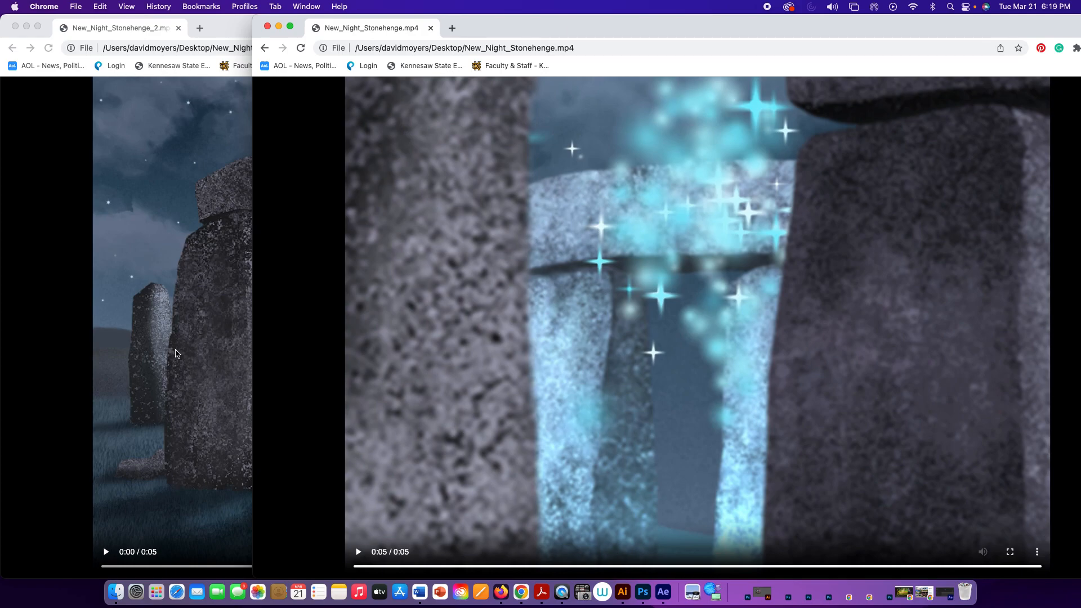
{"action": "left_click", "coordinate": [178, 354]}
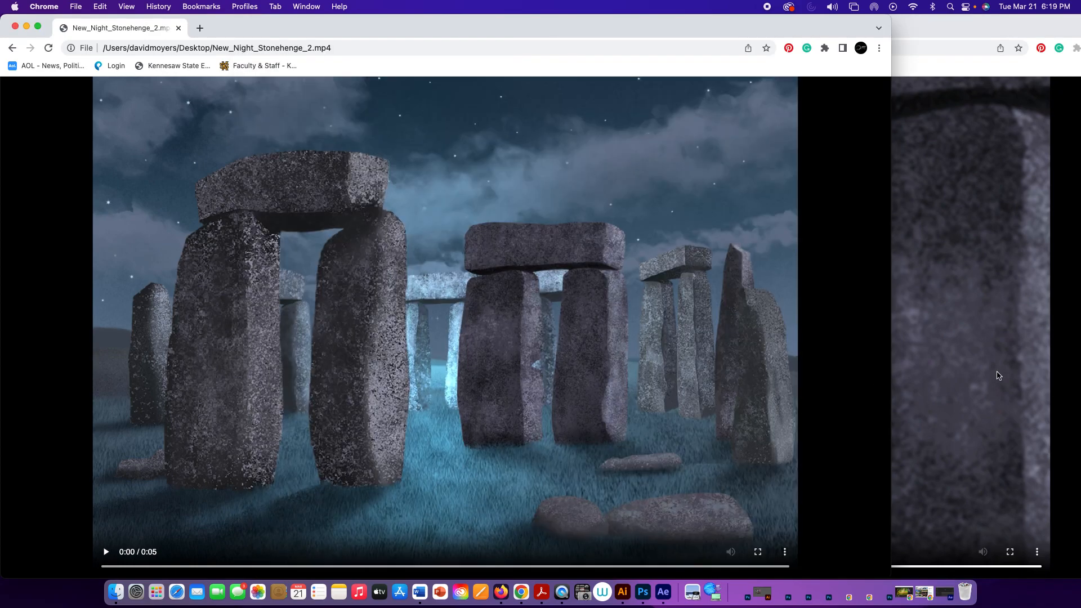
{"action": "left_click", "coordinate": [998, 375]}
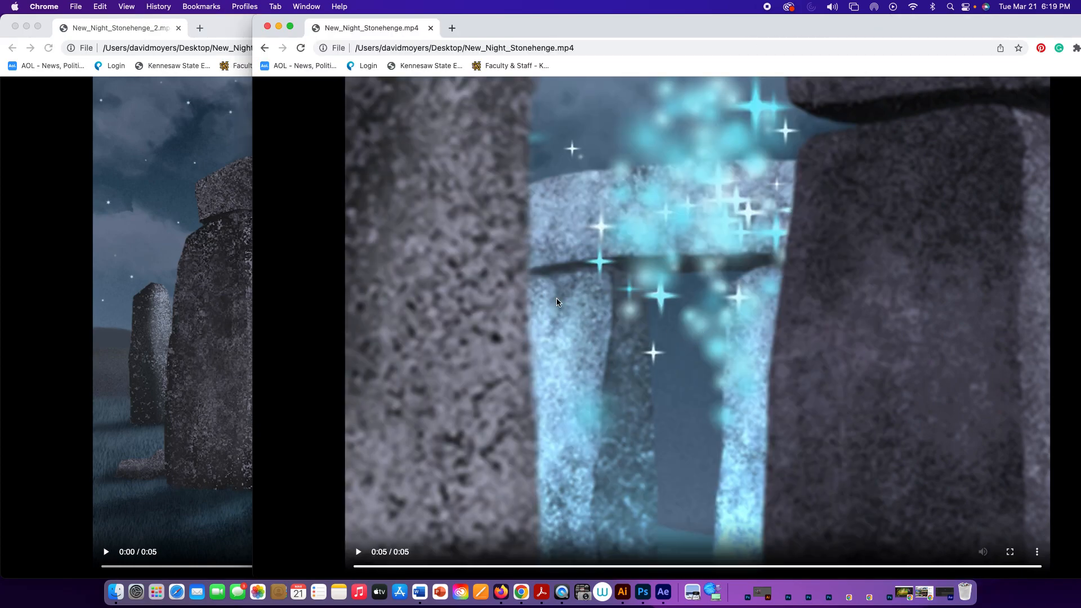
- Play New_Night_Stonehenge_2.mp4 through to the end, and start it again from the beginning
{"action": "left_click", "coordinate": [235, 276]}
{"action": "left_click", "coordinate": [105, 552]}
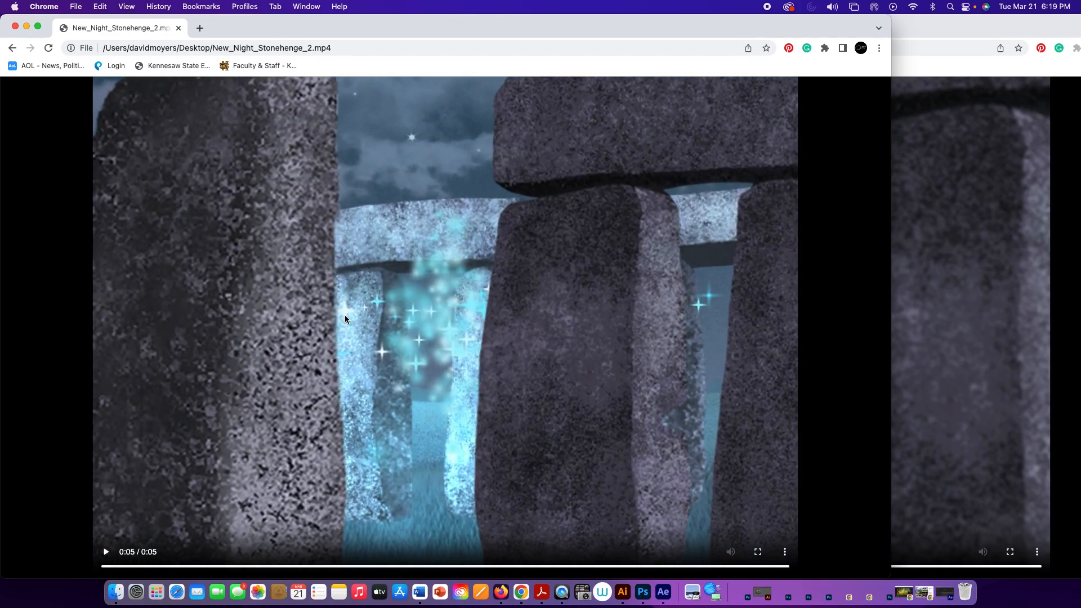
{"action": "left_click", "coordinate": [346, 316]}
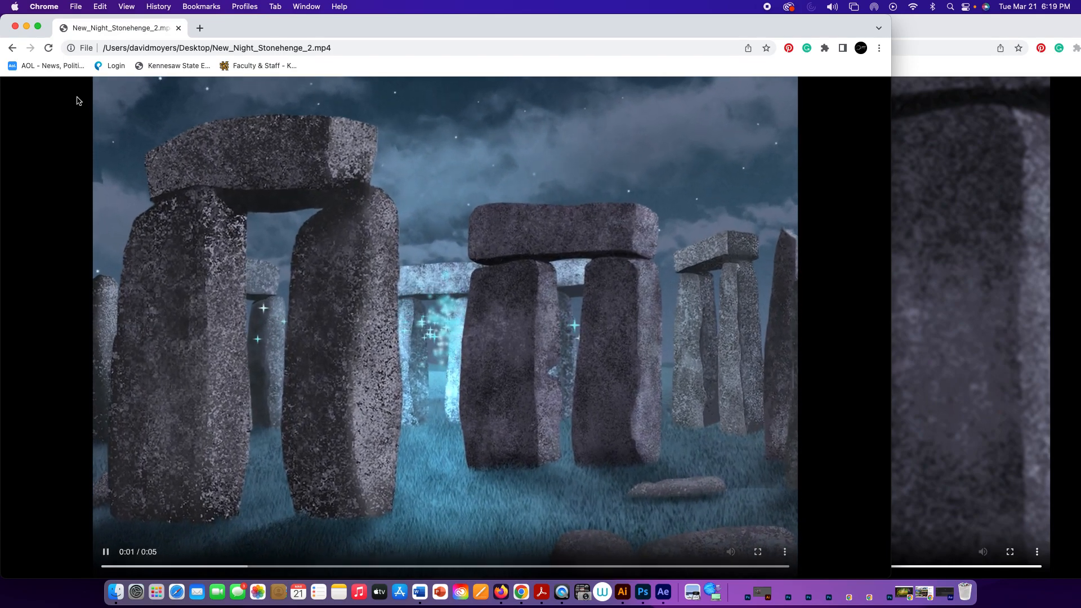
- Minimize both Stonehenge video windows and cancel the file-opening dialog
{"action": "left_click", "coordinate": [248, 192]}
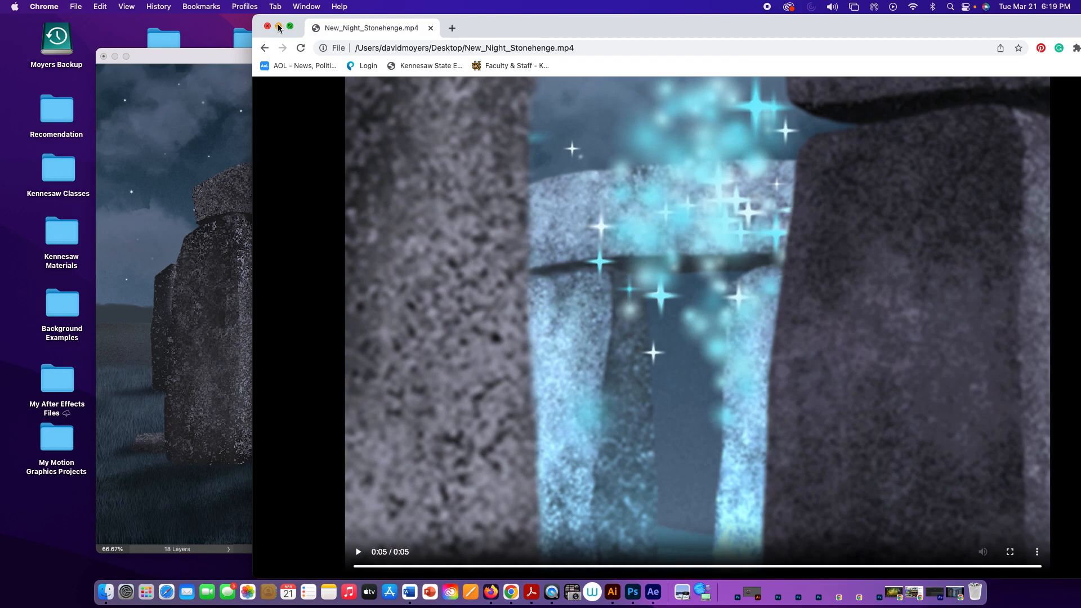
{"action": "left_click", "coordinate": [279, 28]}
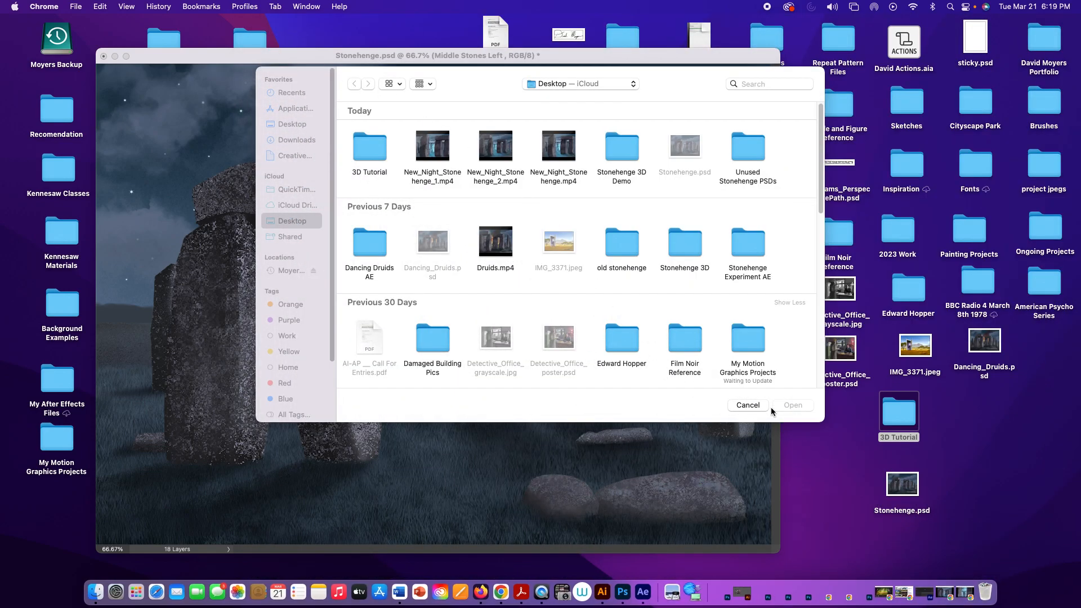
{"action": "left_click", "coordinate": [748, 405]}
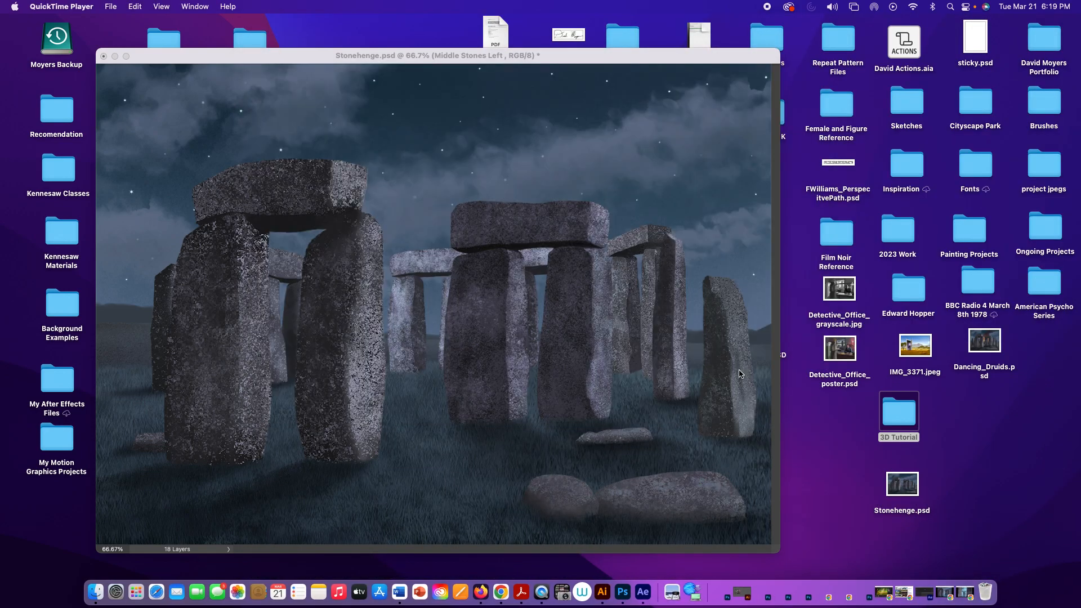
- Switch to Stonehenge.psd in Photoshop and check the document's image dimensions and resolution without changing them
{"action": "left_click", "coordinate": [370, 59]}
{"action": "left_click_drag", "start_coordinate": [369, 58], "coordinate": [316, 58]}
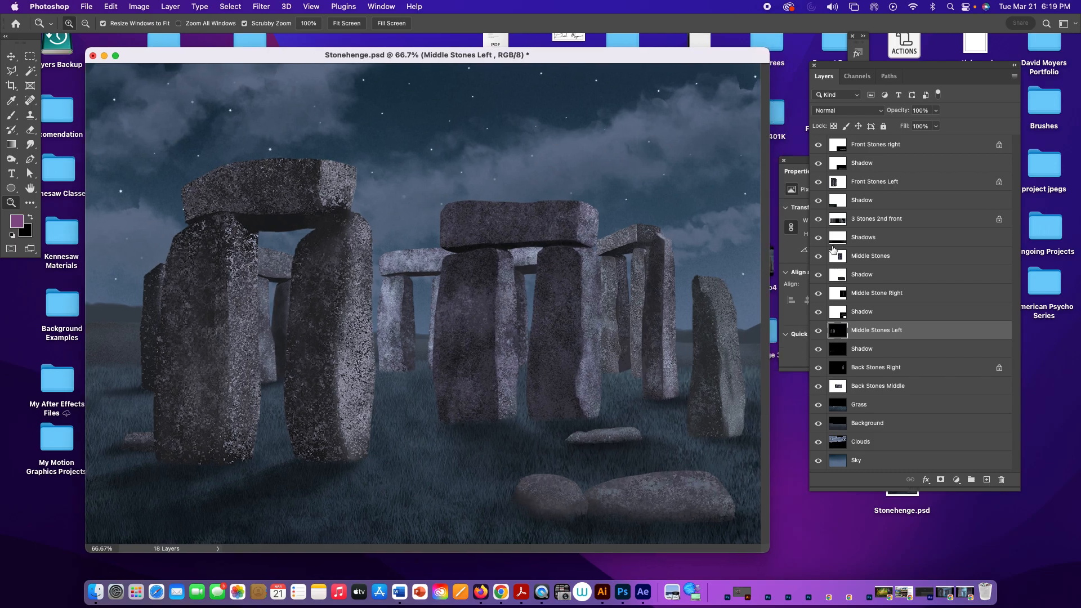
{"action": "left_click", "coordinate": [138, 6]}
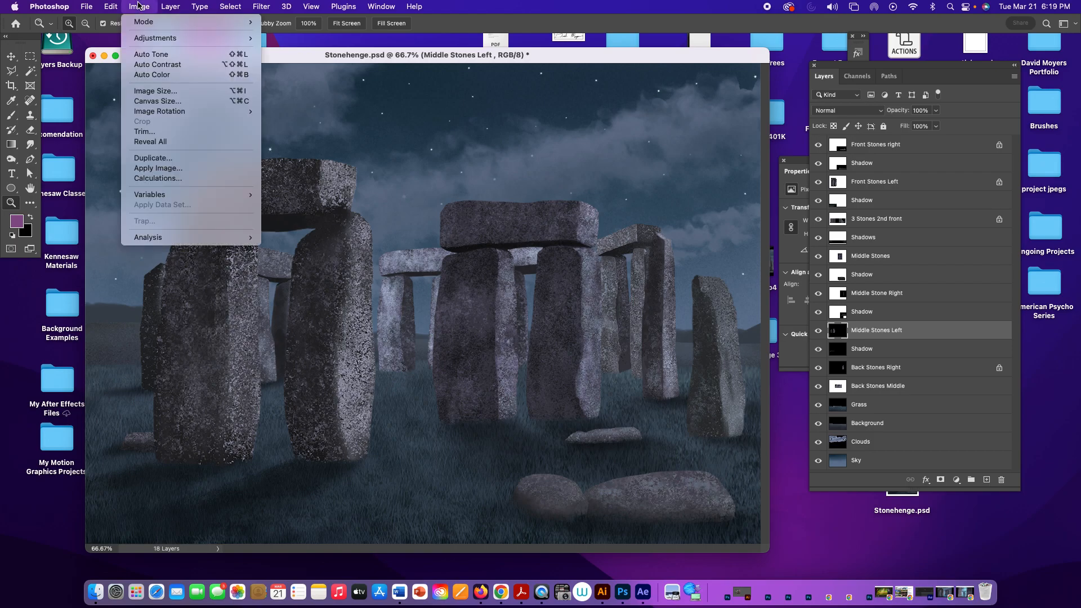
{"action": "left_click", "coordinate": [155, 90]}
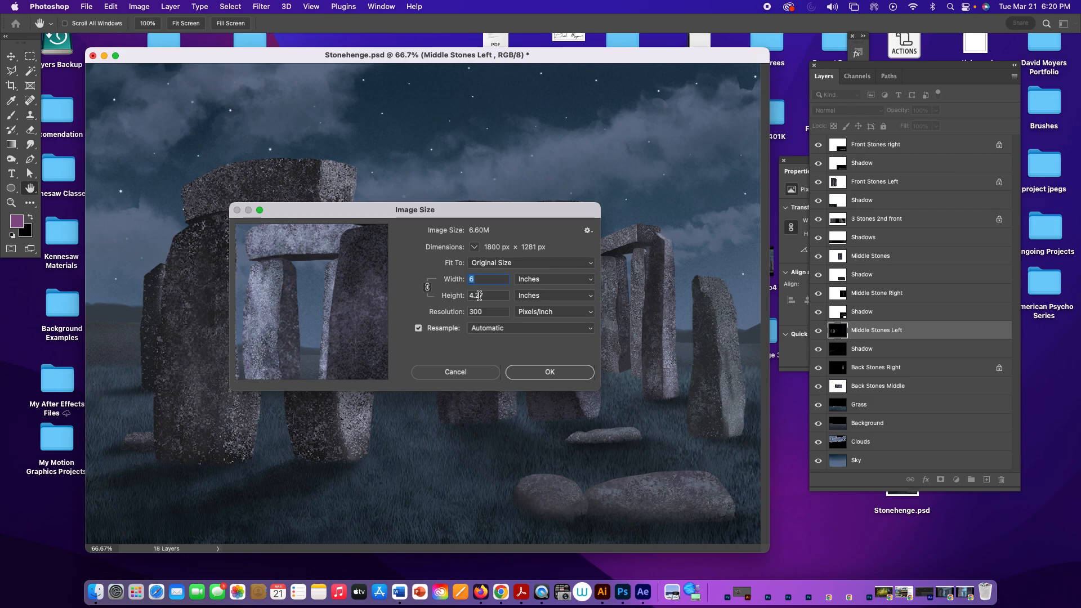
{"action": "left_click", "coordinate": [550, 373]}
{"action": "key", "text": "z"}
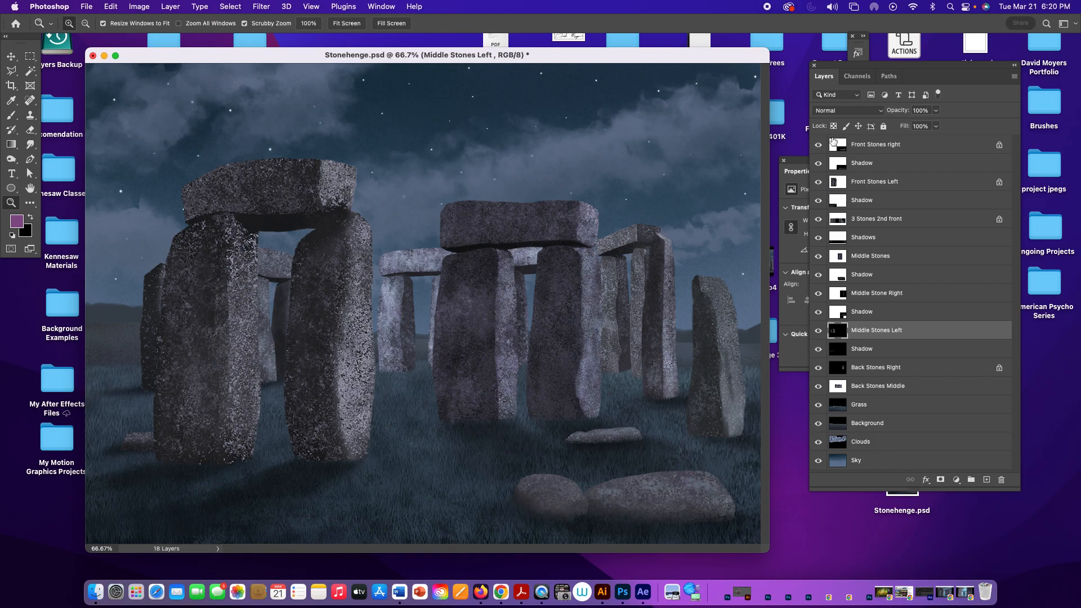
- Toggle the visibility of the Front Stones right and Front Stones Left layers off and on to inspect their contents
{"action": "left_click", "coordinate": [818, 145]}
{"action": "left_click", "coordinate": [819, 145]}
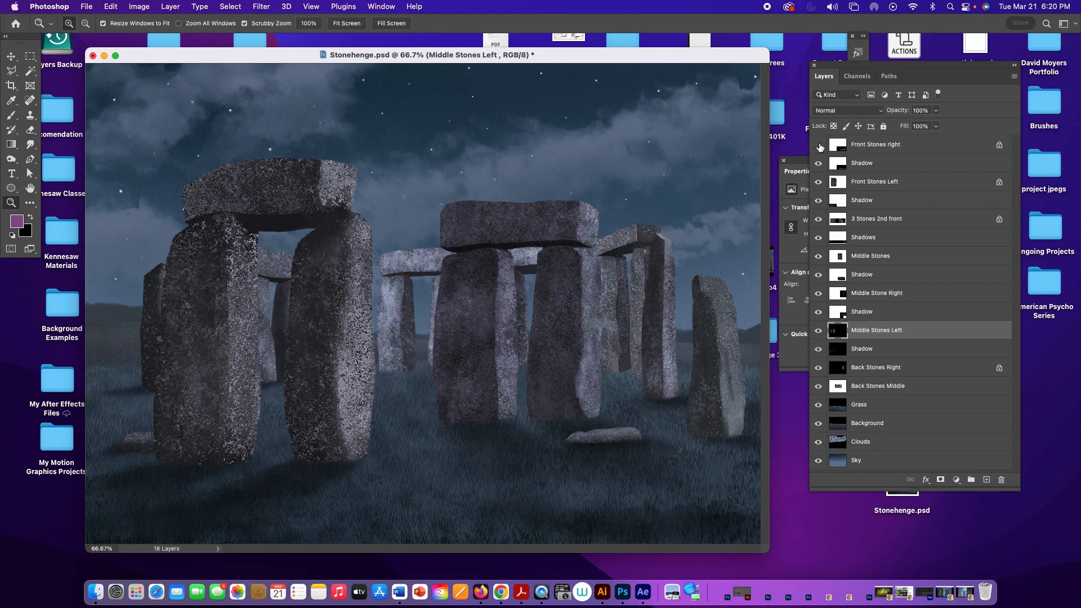
{"action": "left_click", "coordinate": [819, 146]}
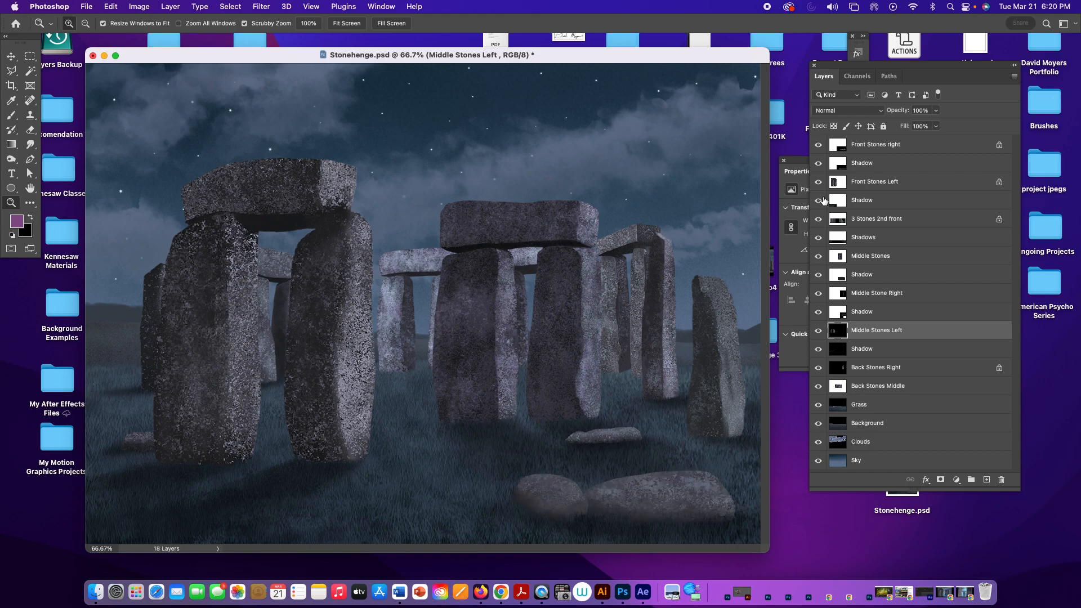
{"action": "left_click", "coordinate": [819, 182]}
{"action": "left_click", "coordinate": [819, 182]}
- Hide the upper layers one by one from Front Stones right down to Shadows to examine the layers behind them
{"action": "left_click", "coordinate": [818, 145]}
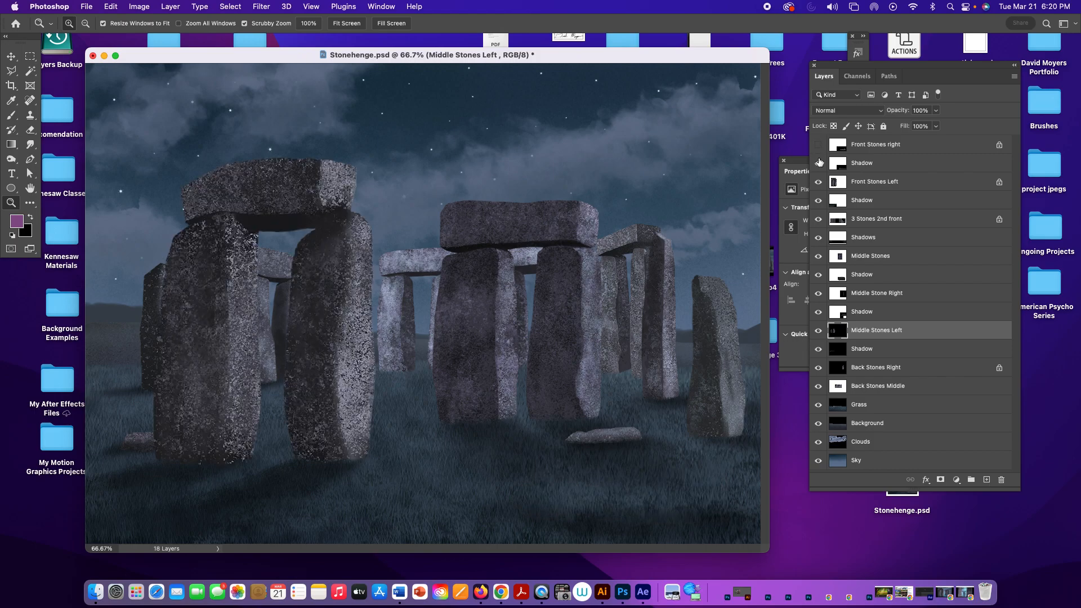
{"action": "left_click", "coordinate": [819, 183]}
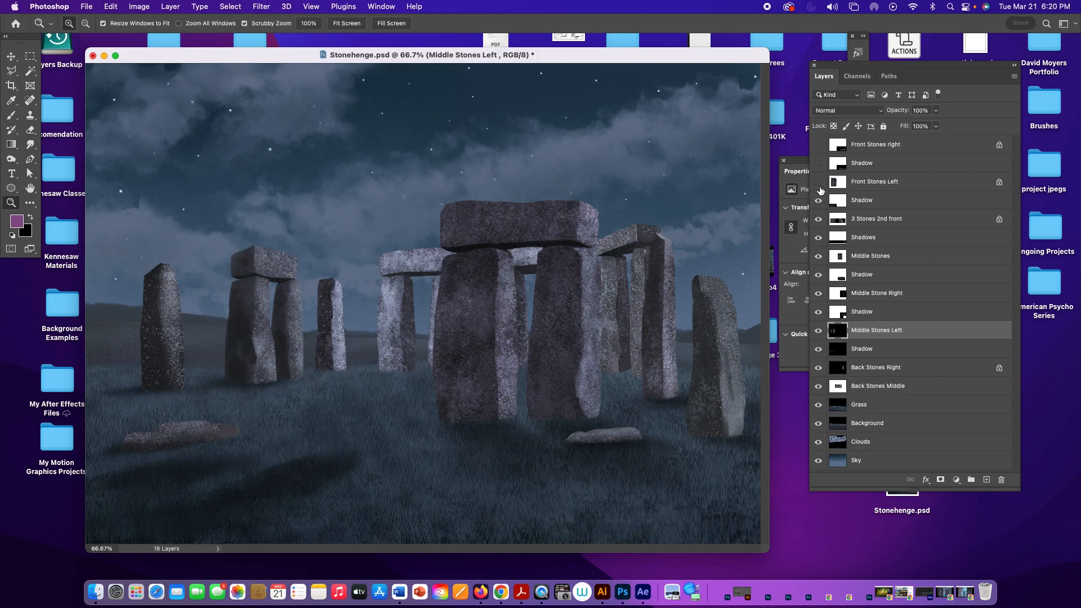
{"action": "left_click", "coordinate": [819, 201]}
{"action": "left_click", "coordinate": [819, 219]}
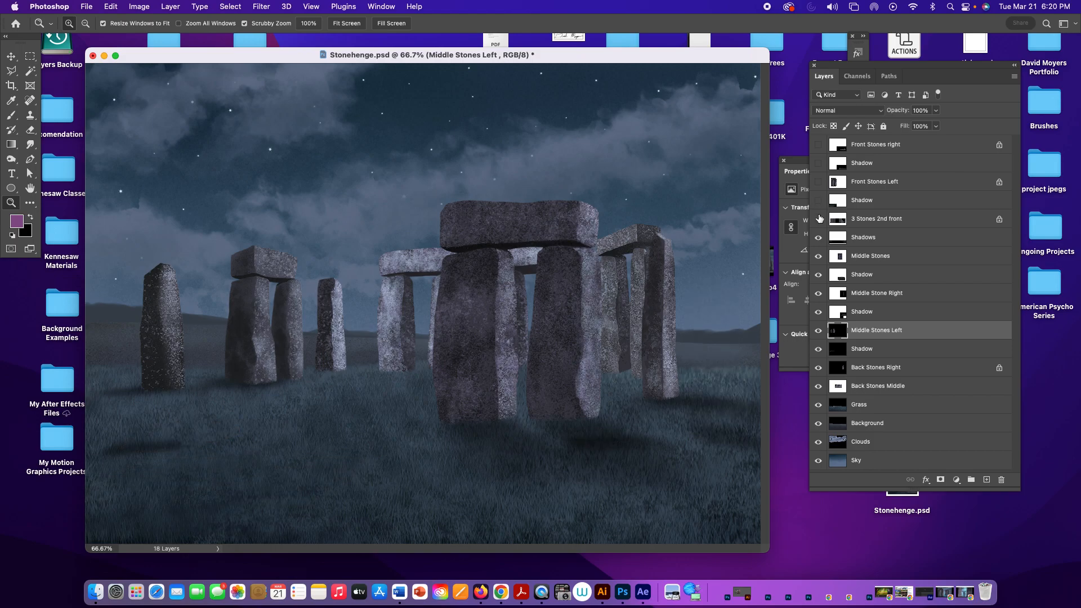
{"action": "left_click", "coordinate": [818, 238]}
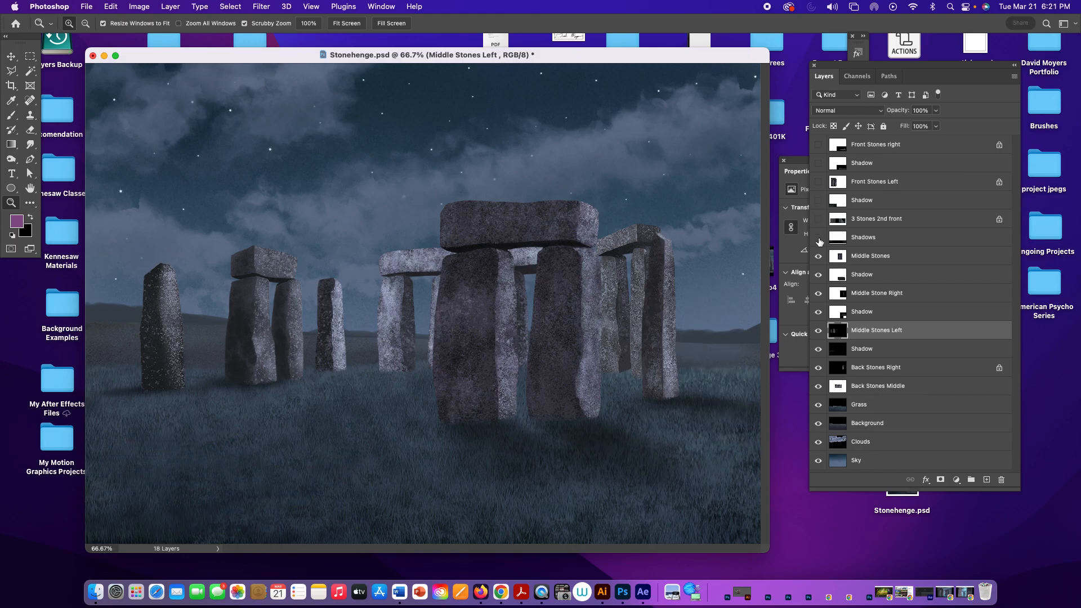
- Show the hidden layers again one by one, from Shadows up to Front Stones right
{"action": "left_click", "coordinate": [819, 238]}
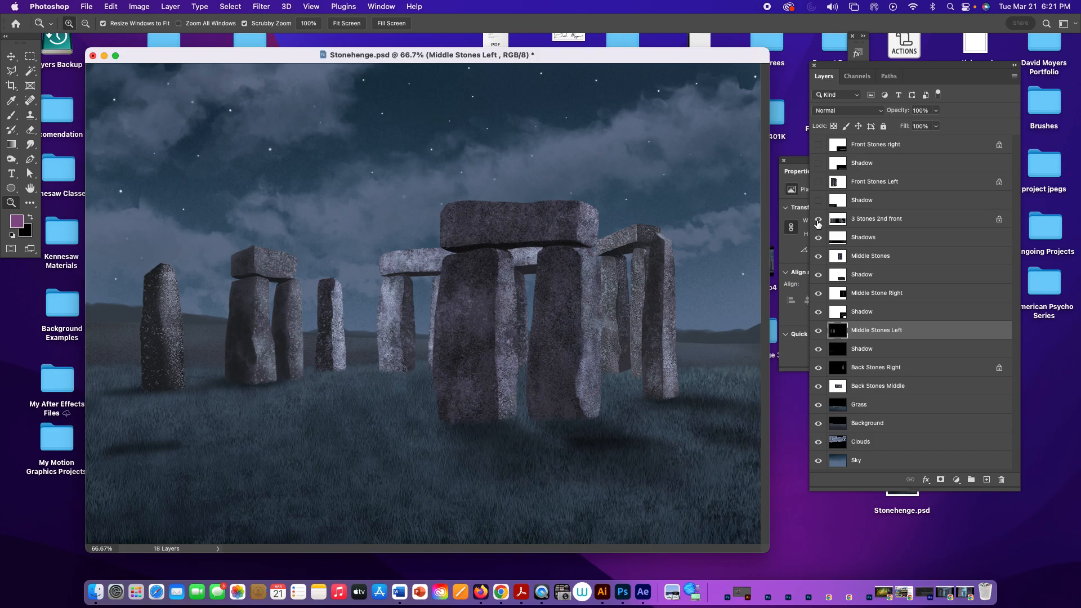
{"action": "left_click", "coordinate": [818, 219]}
{"action": "left_click", "coordinate": [819, 200]}
{"action": "left_click", "coordinate": [819, 181]}
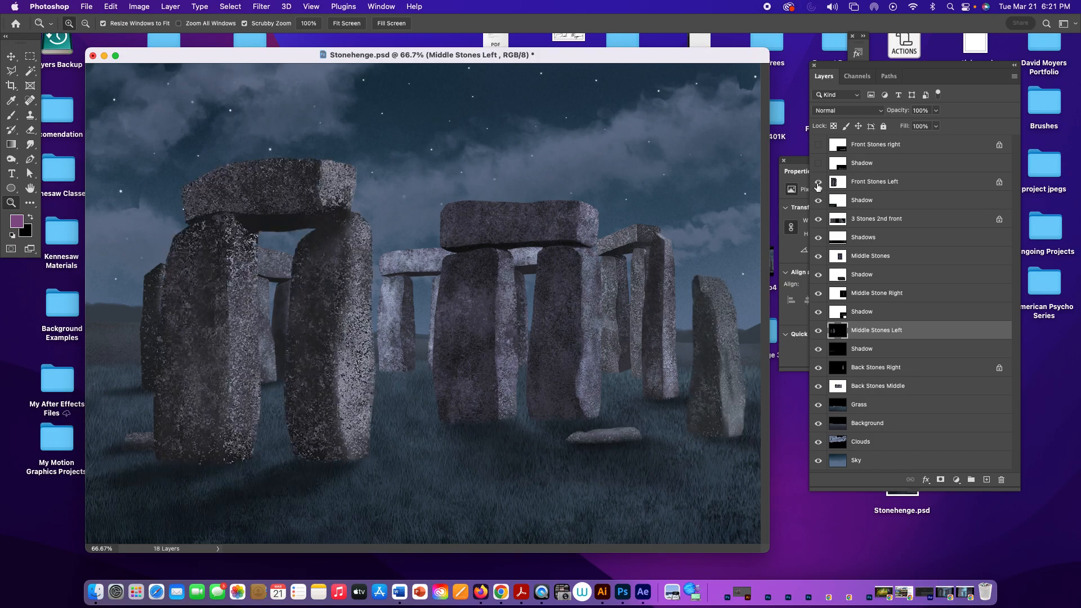
{"action": "left_click", "coordinate": [819, 163]}
{"action": "left_click", "coordinate": [819, 145]}
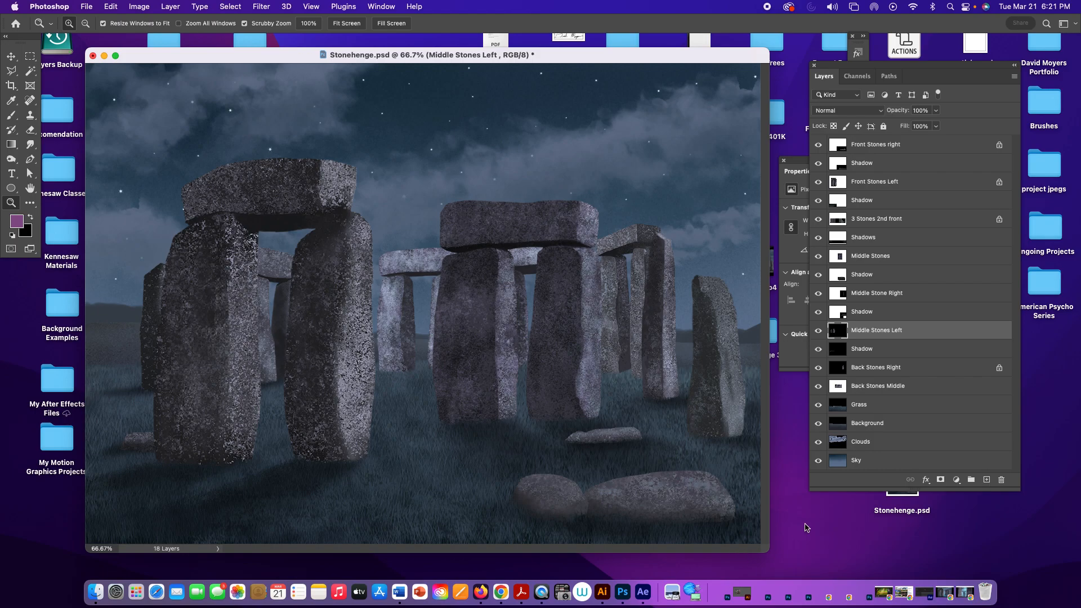
- Move Stonehenge.psd from the desktop into the 3D Tutorial folder and check the folder's contents
{"action": "left_click", "coordinate": [811, 521]}
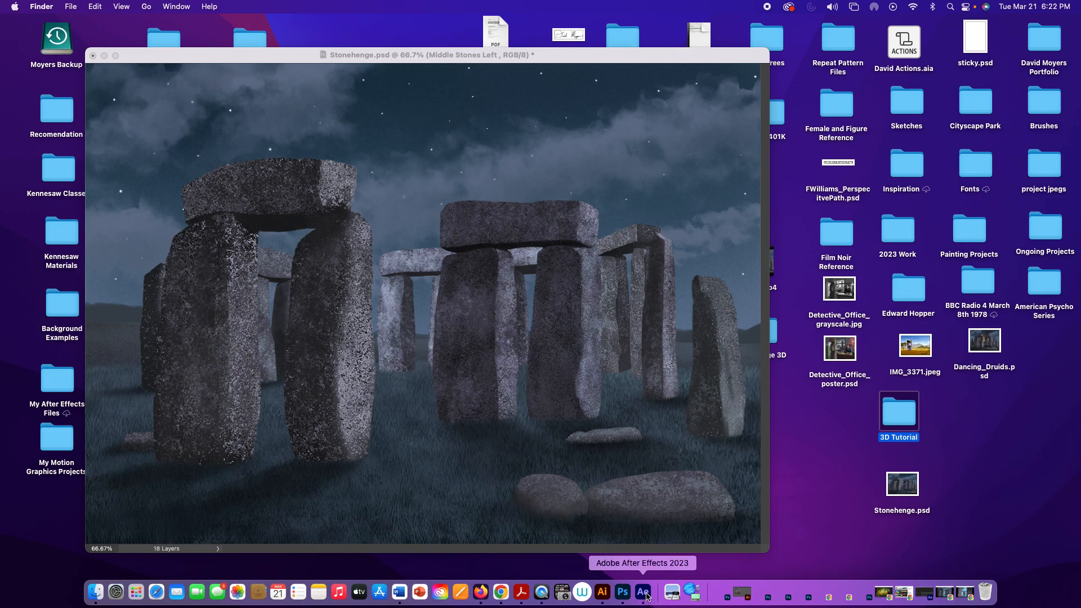
{"action": "left_click_drag", "start_coordinate": [903, 484], "coordinate": [905, 435]}
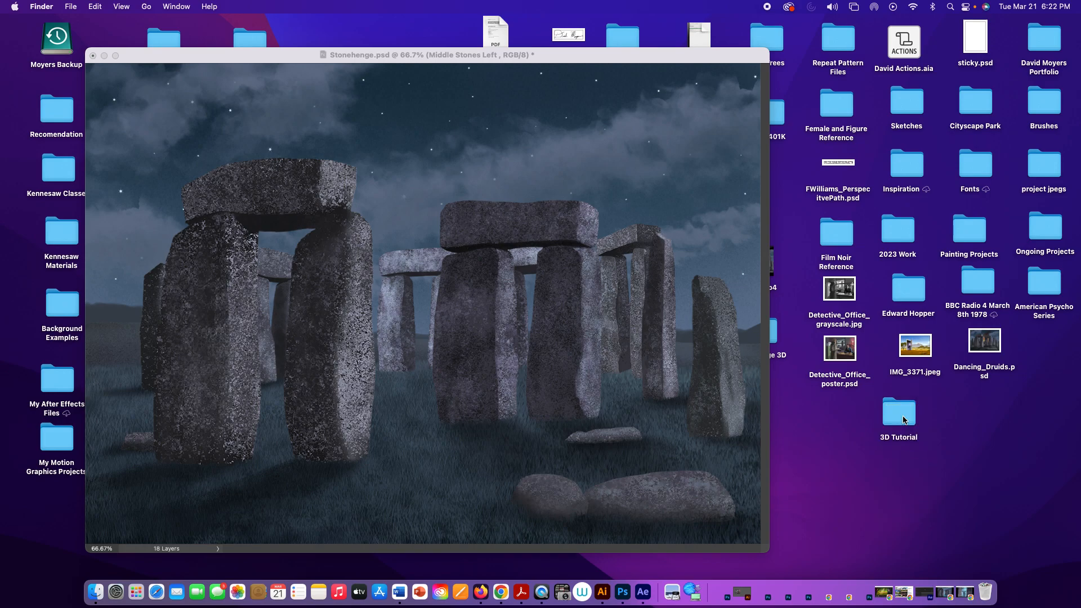
{"action": "double_click", "coordinate": [903, 418]}
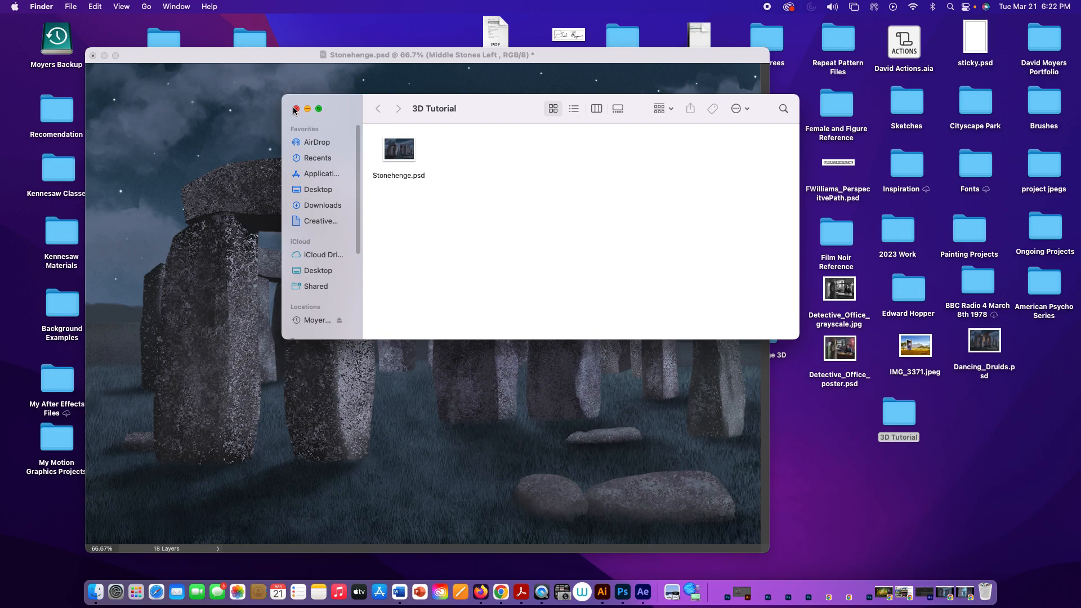
{"action": "left_click", "coordinate": [295, 109]}
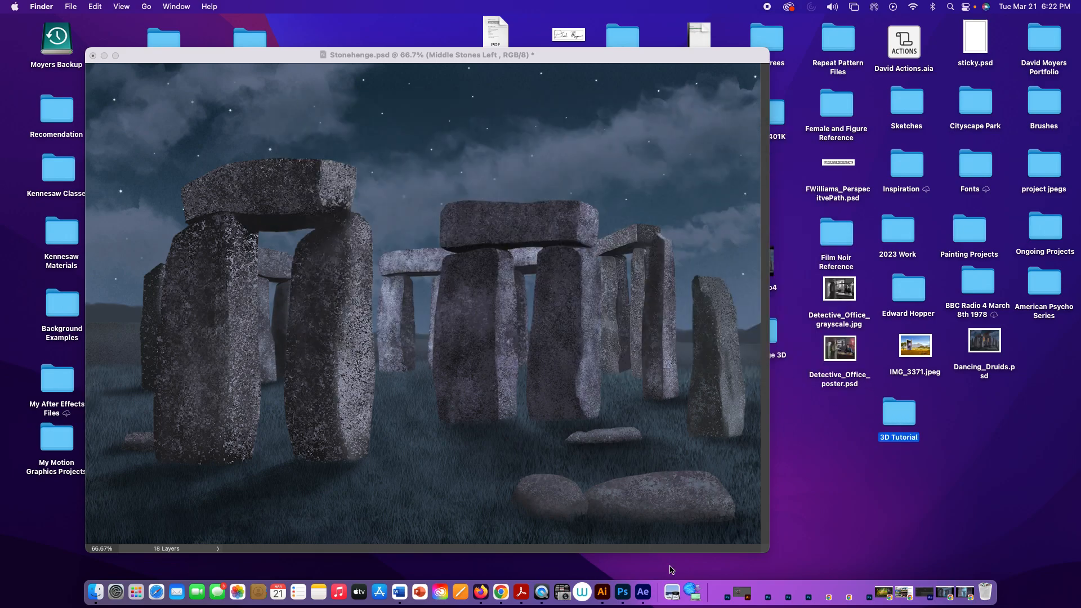
- Switch to After Effects and start a new project, discarding the unsaved changes to the current one
{"action": "left_click", "coordinate": [643, 592]}
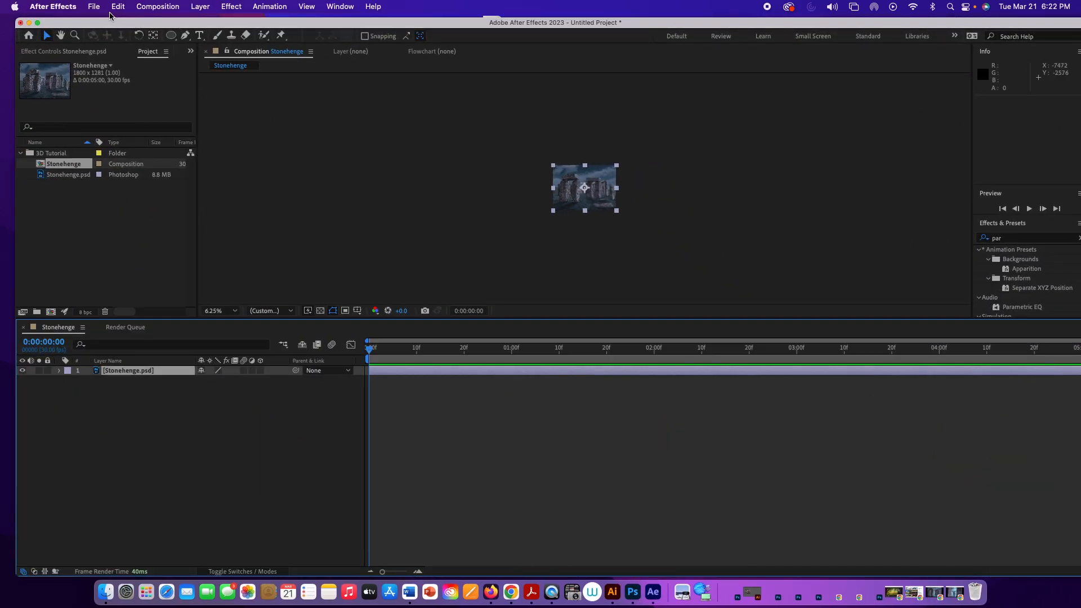
{"action": "key", "text": "comma"}
{"action": "key", "text": "period"}
{"action": "key", "text": "period"}
{"action": "key", "text": "period"}
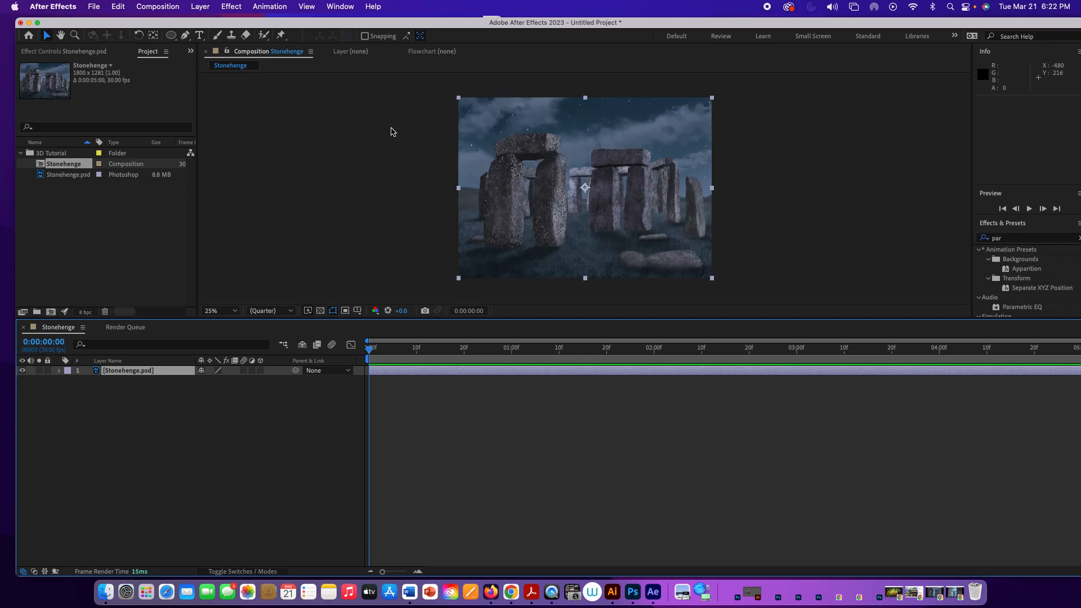
{"action": "left_click", "coordinate": [97, 6]}
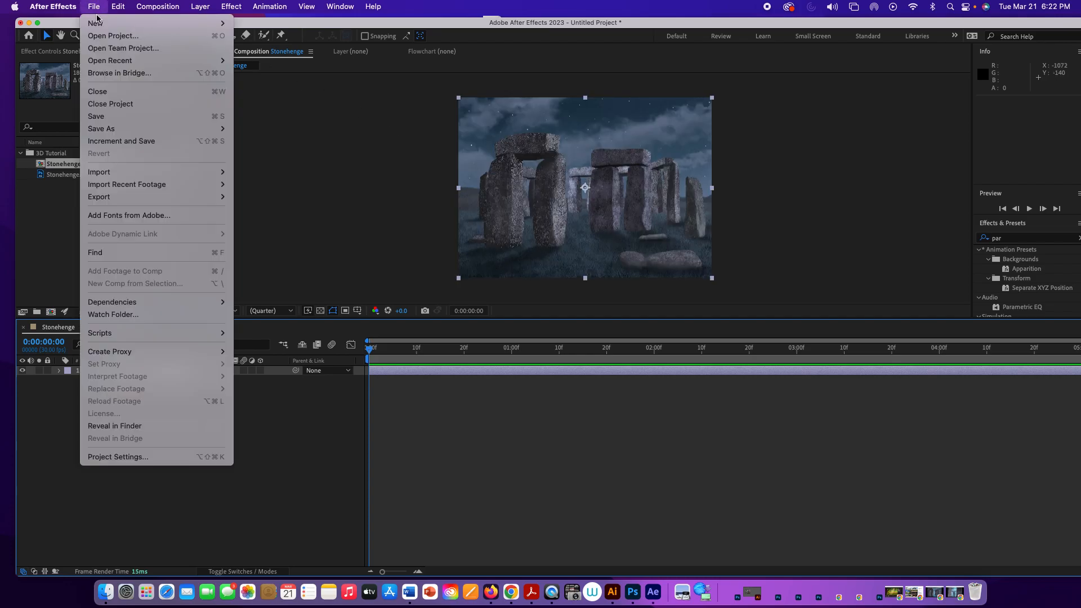
{"action": "mouse_move", "coordinate": [99, 23]}
{"action": "left_click", "coordinate": [234, 24]}
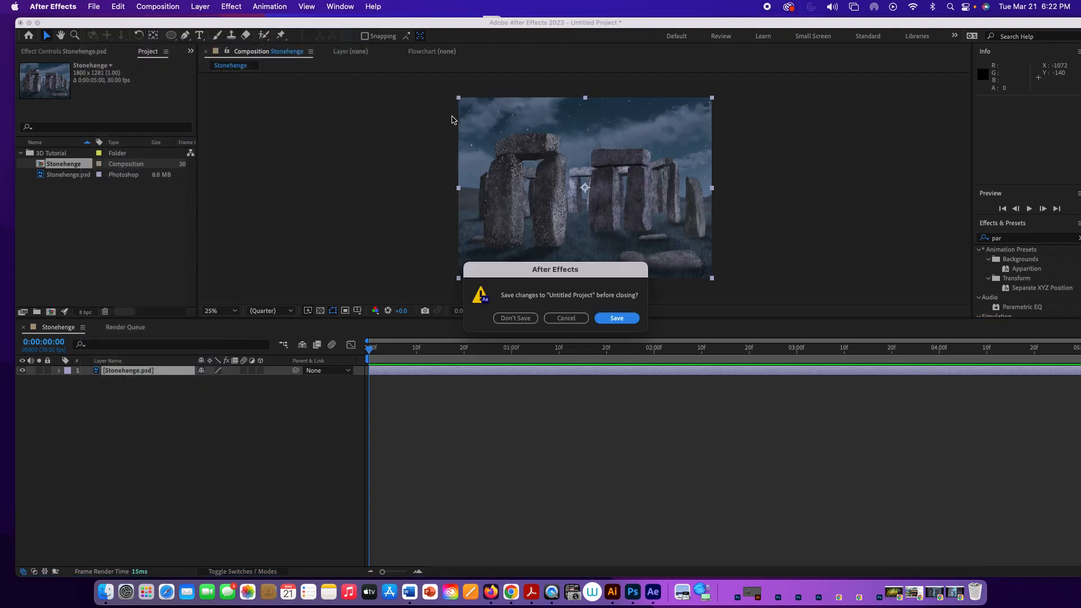
{"action": "left_click", "coordinate": [516, 318]}
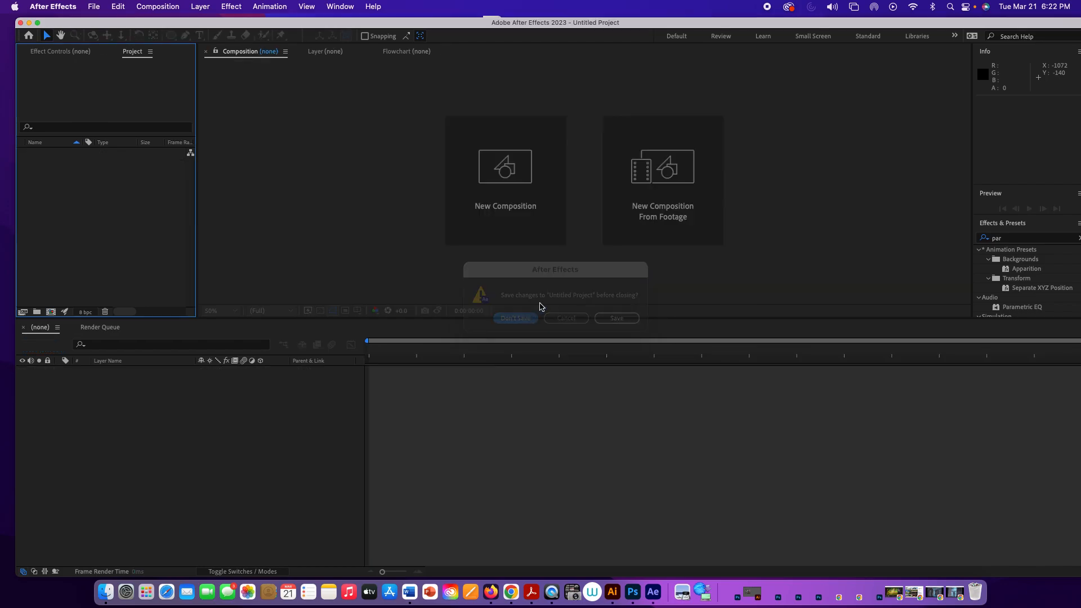
- Import Stonehenge.psd from the 3D Tutorial folder as Composition - Retain Layer Sizes with editable layer styles, and open the Stonehenge composition
{"action": "left_click", "coordinate": [676, 178]}
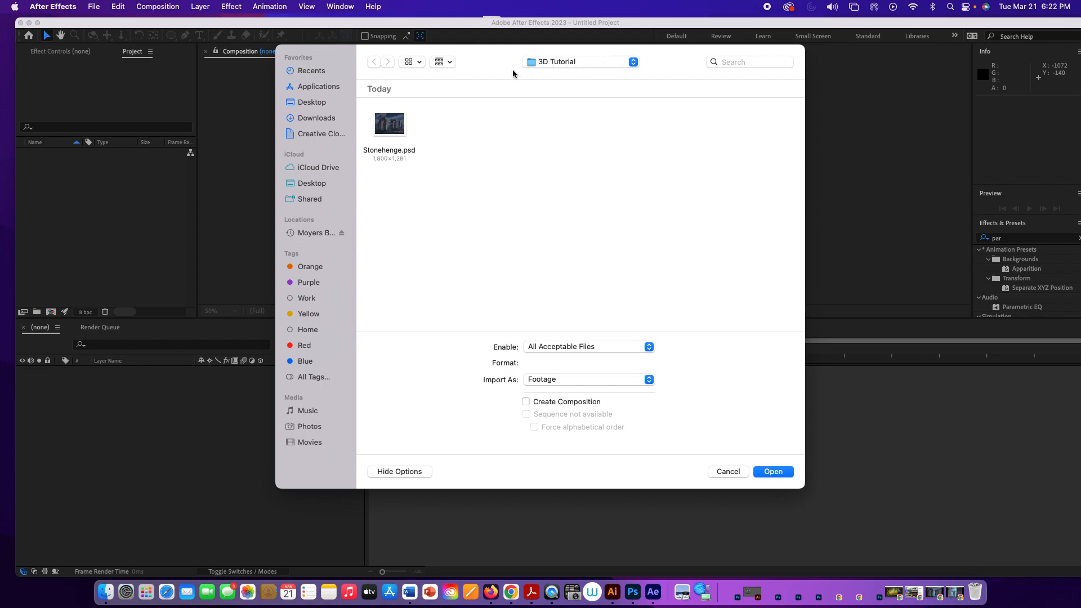
{"action": "left_click", "coordinate": [381, 134]}
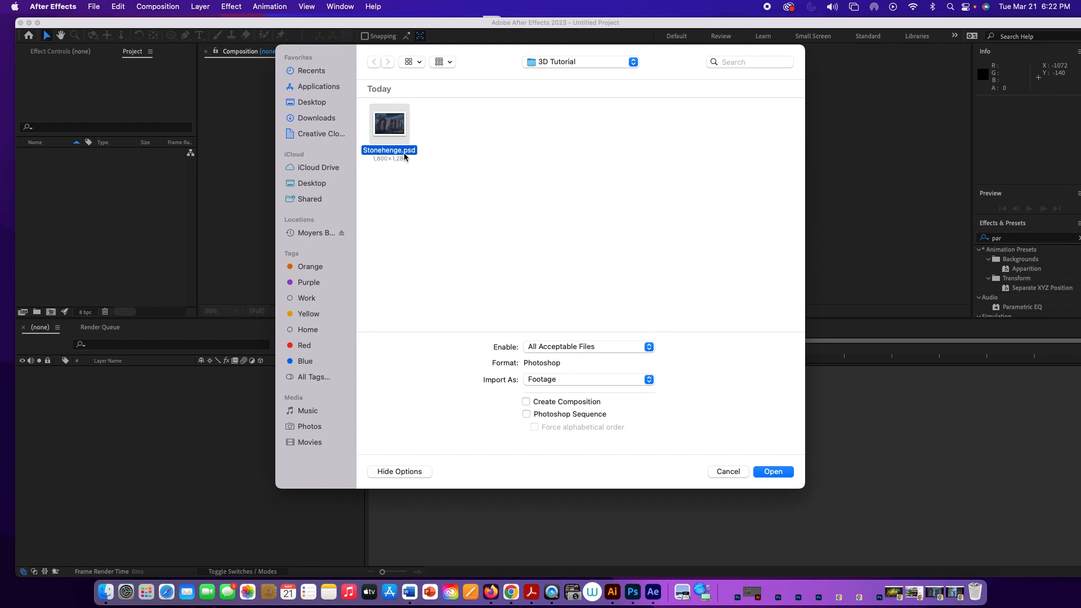
{"action": "left_click", "coordinate": [555, 382]}
{"action": "left_click", "coordinate": [556, 393]}
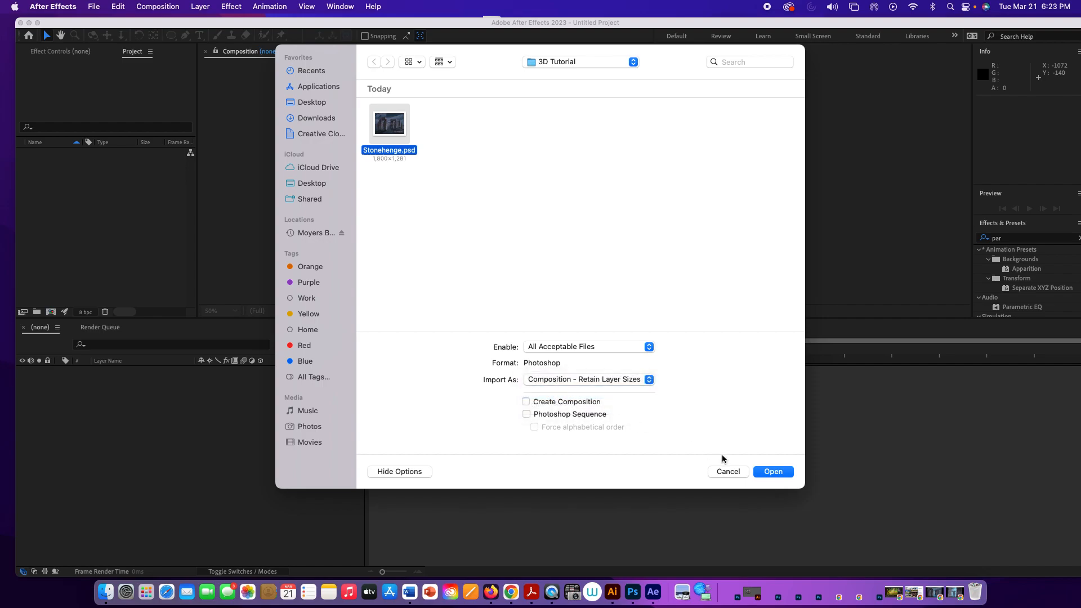
{"action": "left_click", "coordinate": [764, 472]}
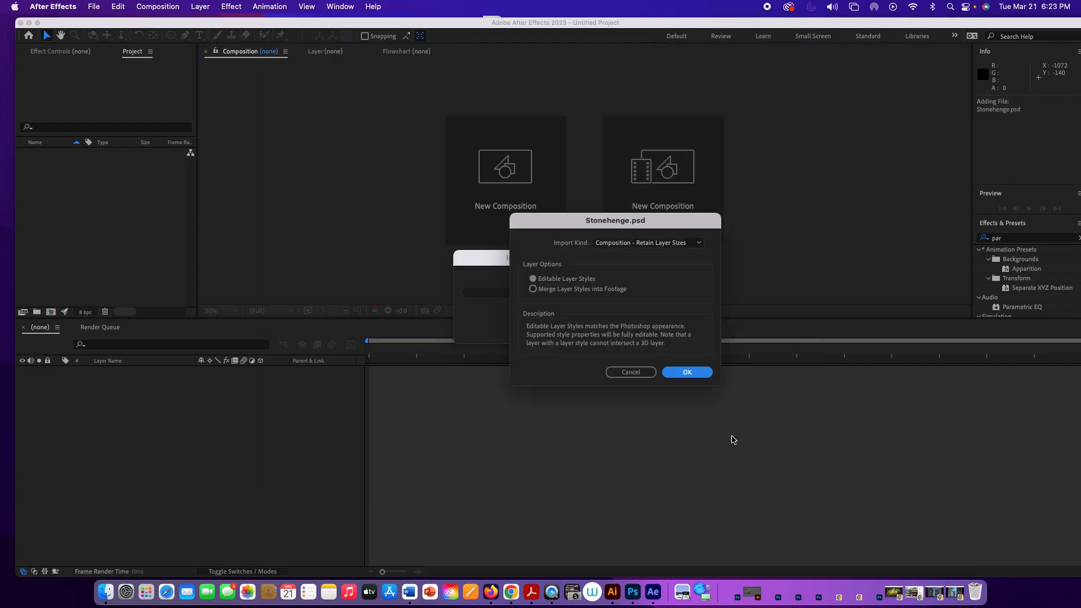
{"action": "left_click", "coordinate": [703, 373]}
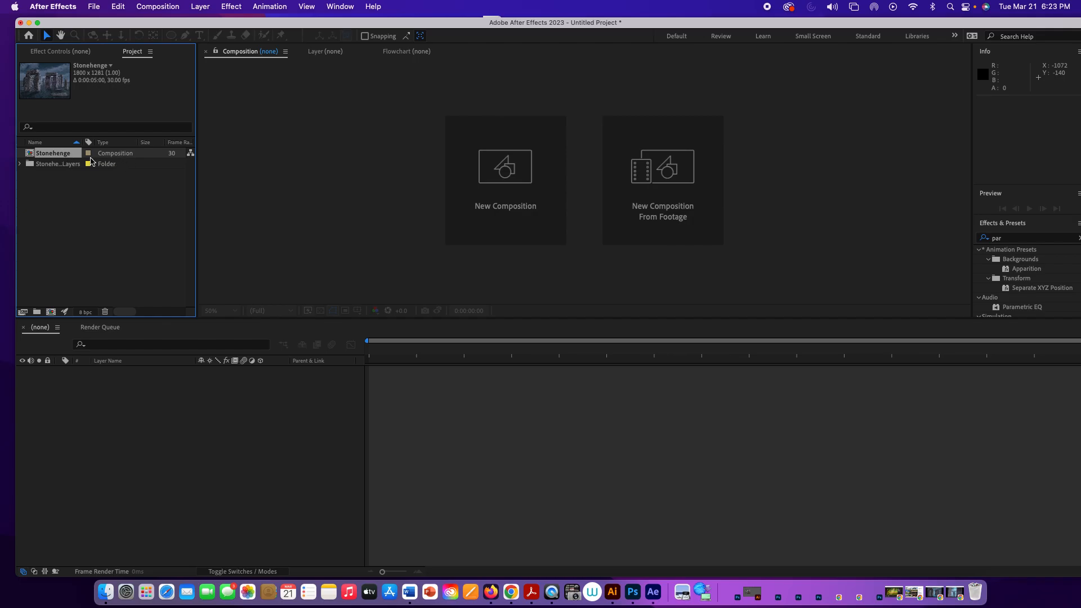
{"action": "double_click", "coordinate": [54, 153]}
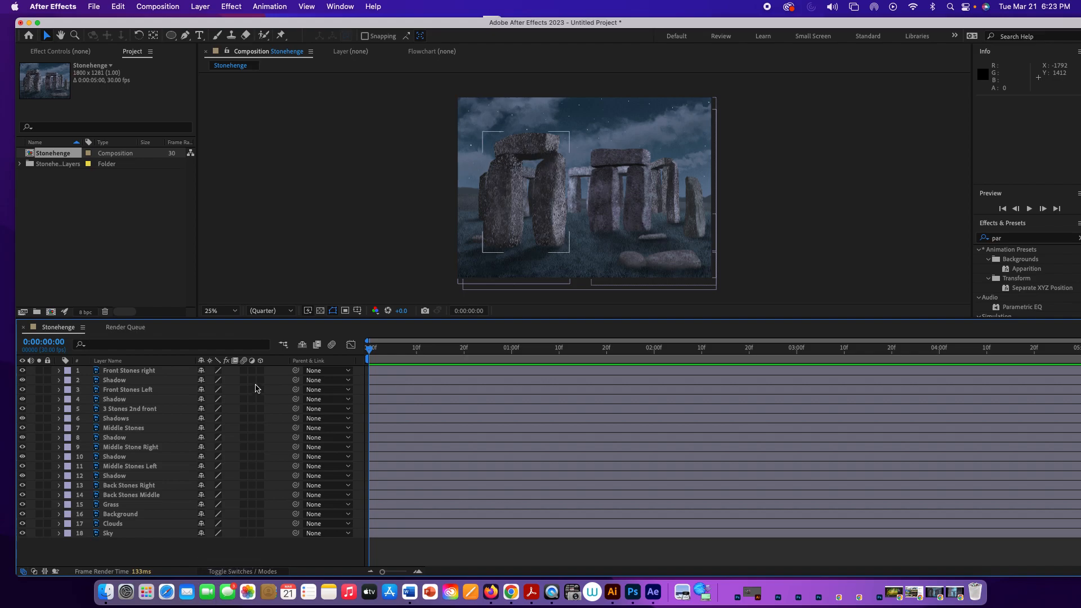
- Compare the timeline's switches and modes columns, and enable the 3D switch for every layer from Front Stones right down to Sky
{"action": "left_click", "coordinate": [251, 572]}
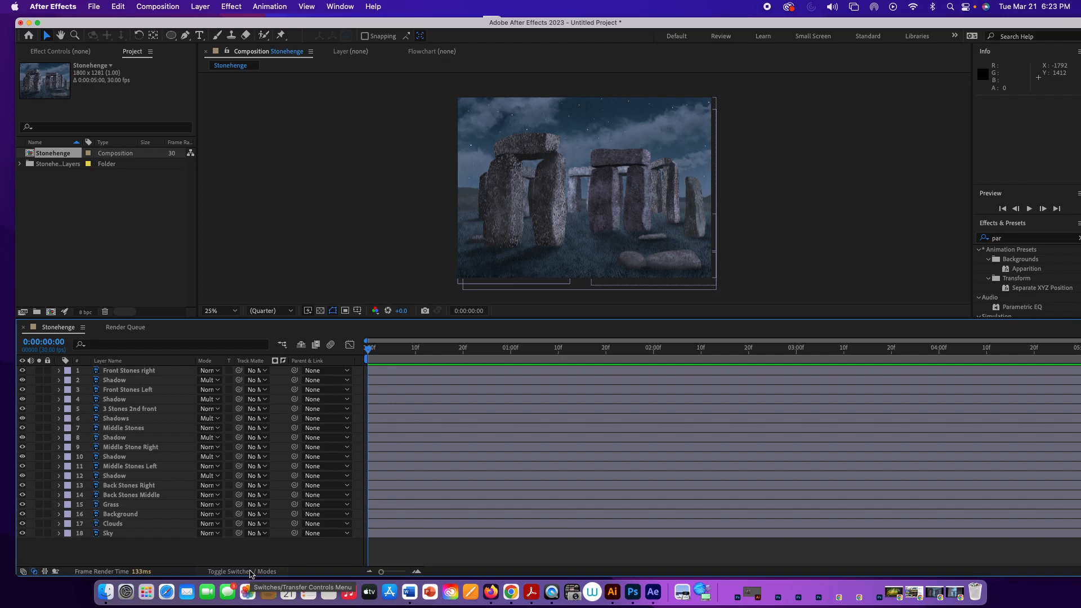
{"action": "left_click", "coordinate": [252, 572]}
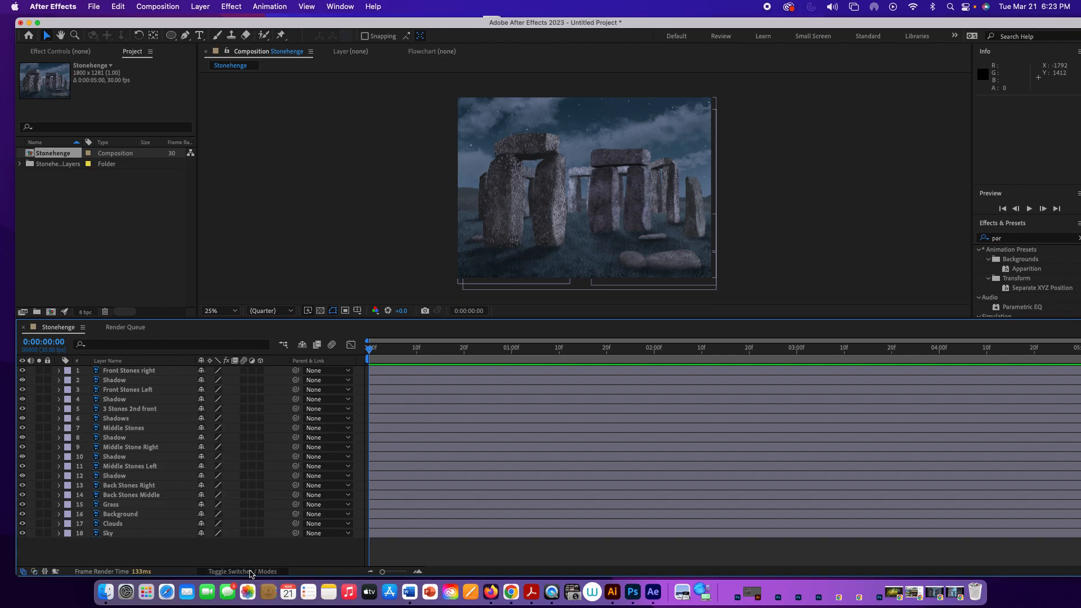
{"action": "left_click", "coordinate": [252, 572]}
{"action": "left_click", "coordinate": [252, 572]}
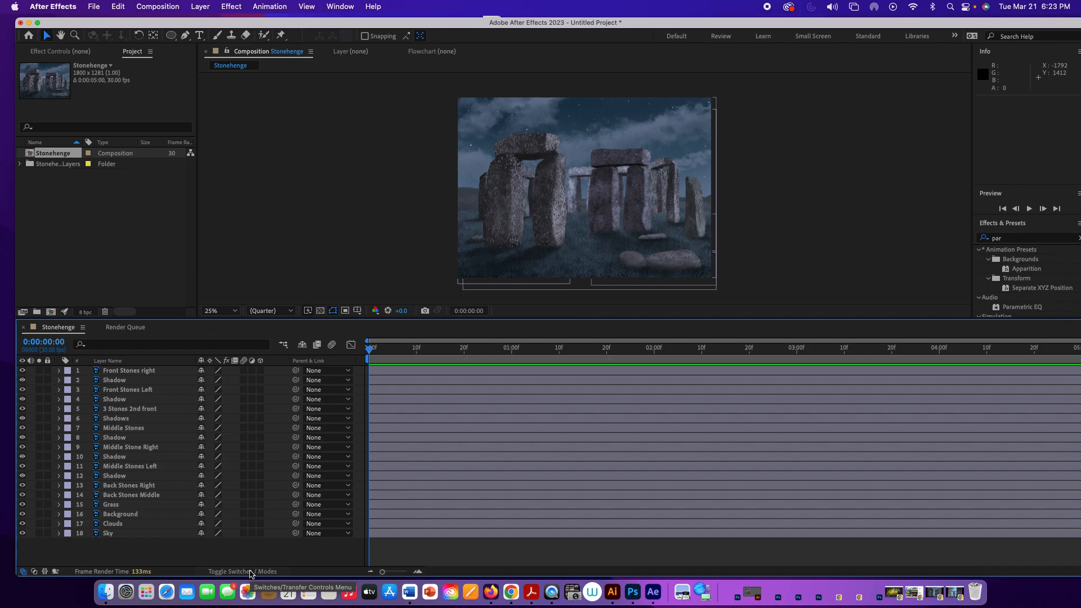
{"action": "left_click", "coordinate": [252, 572]}
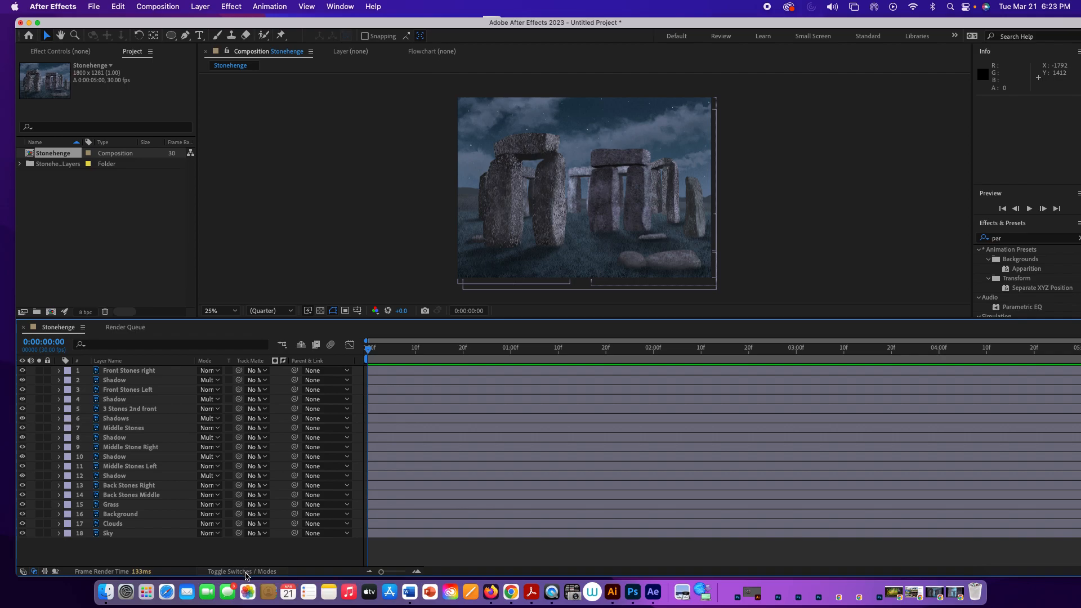
{"action": "left_click", "coordinate": [246, 572]}
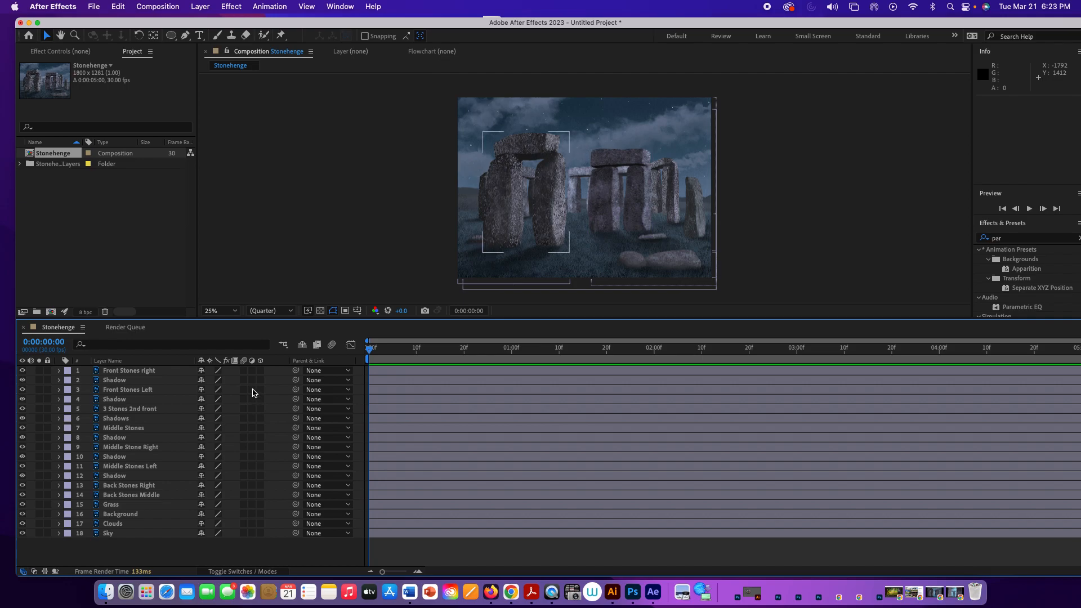
{"action": "left_click_drag", "start_coordinate": [260, 371], "coordinate": [262, 538]}
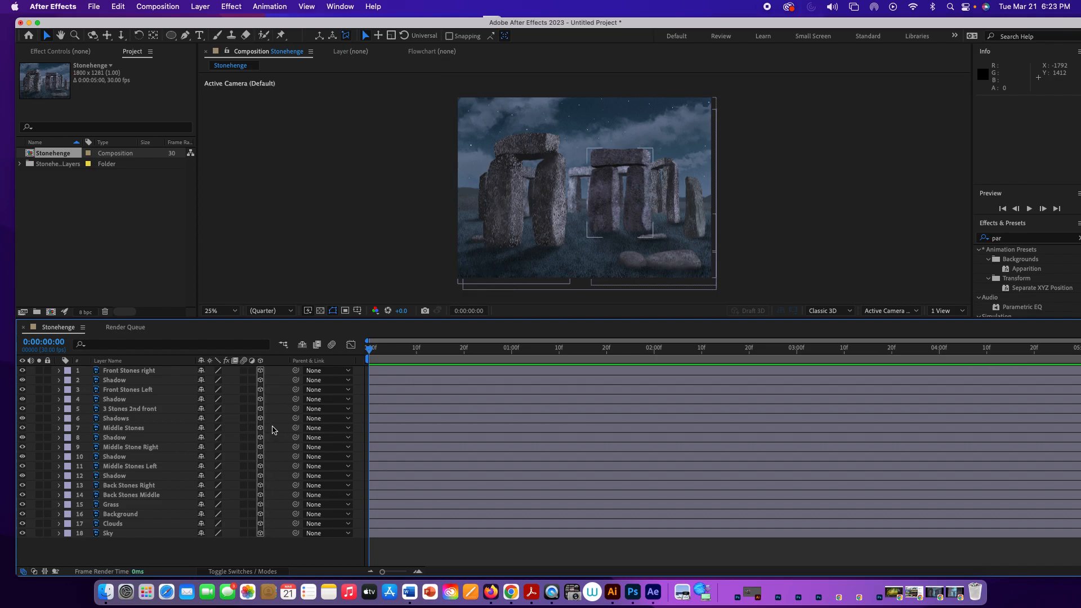
- Start a new camera layer above the Front Stones right layer
{"action": "left_click", "coordinate": [142, 372]}
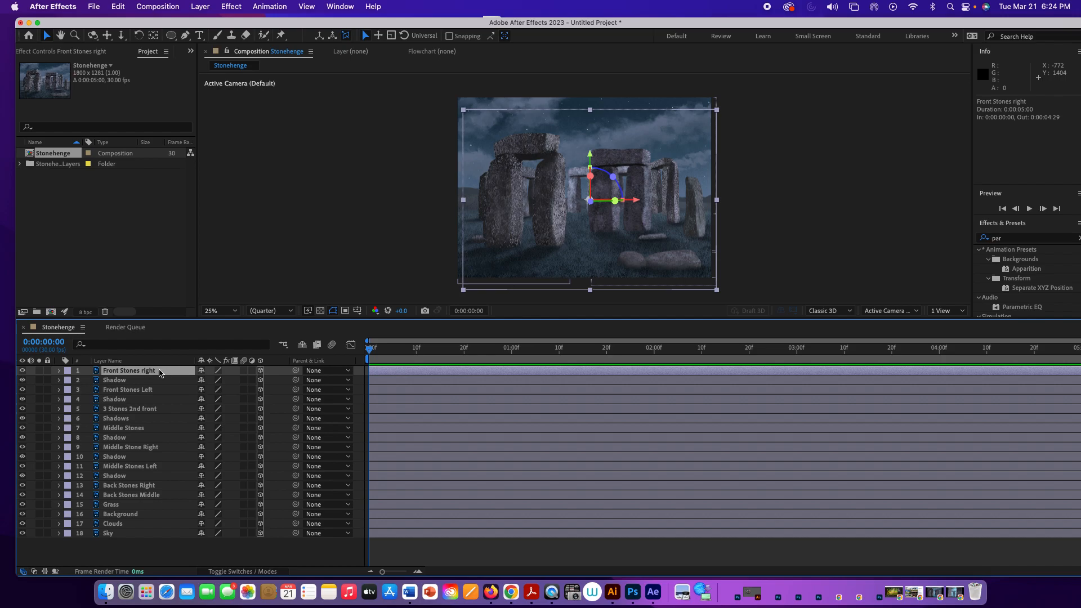
{"action": "left_click", "coordinate": [200, 6]}
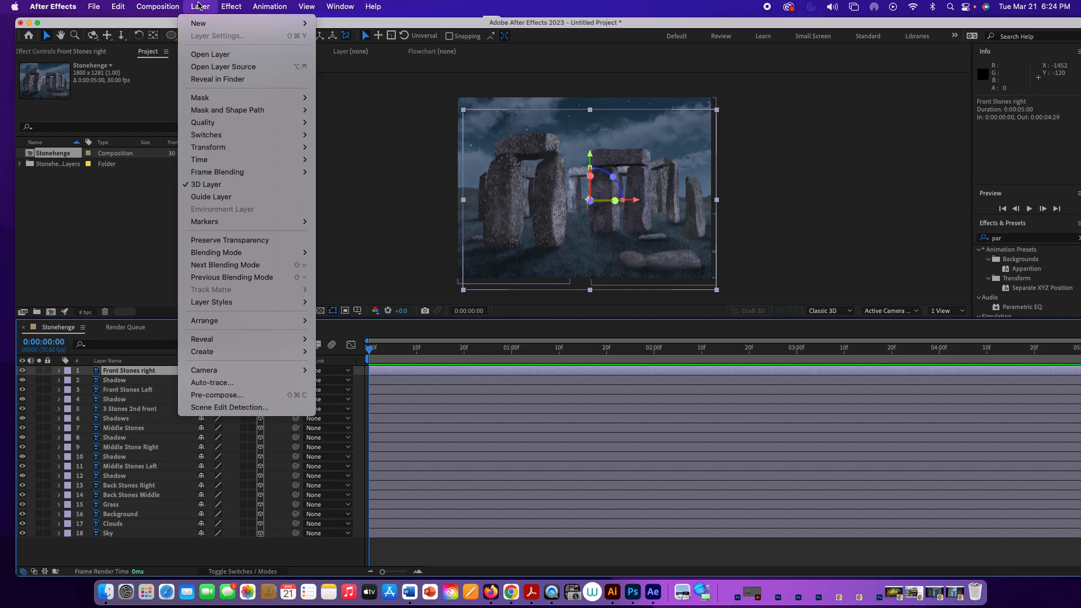
{"action": "mouse_move", "coordinate": [214, 23]}
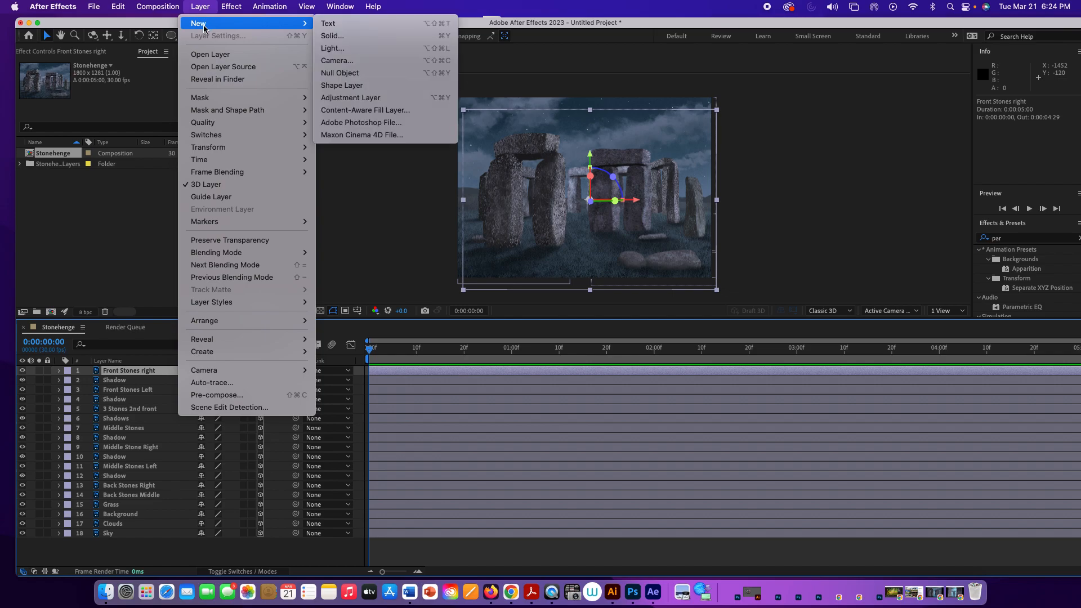
{"action": "left_click", "coordinate": [367, 63]}
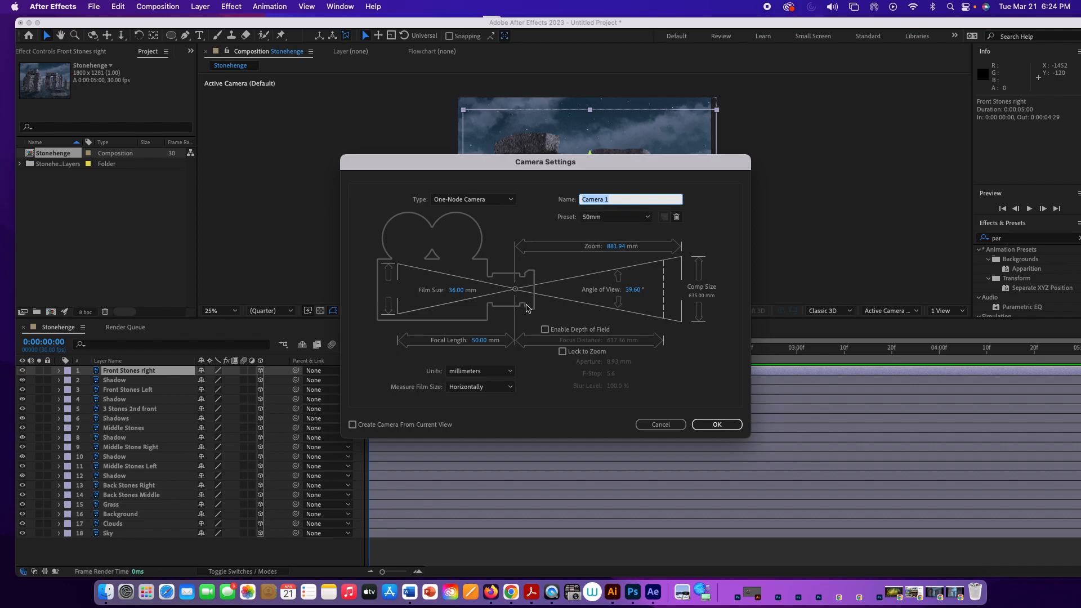
- Try the 15mm and 35mm lens presets for the camera and return to the 50mm preset
{"action": "left_click", "coordinate": [595, 220]}
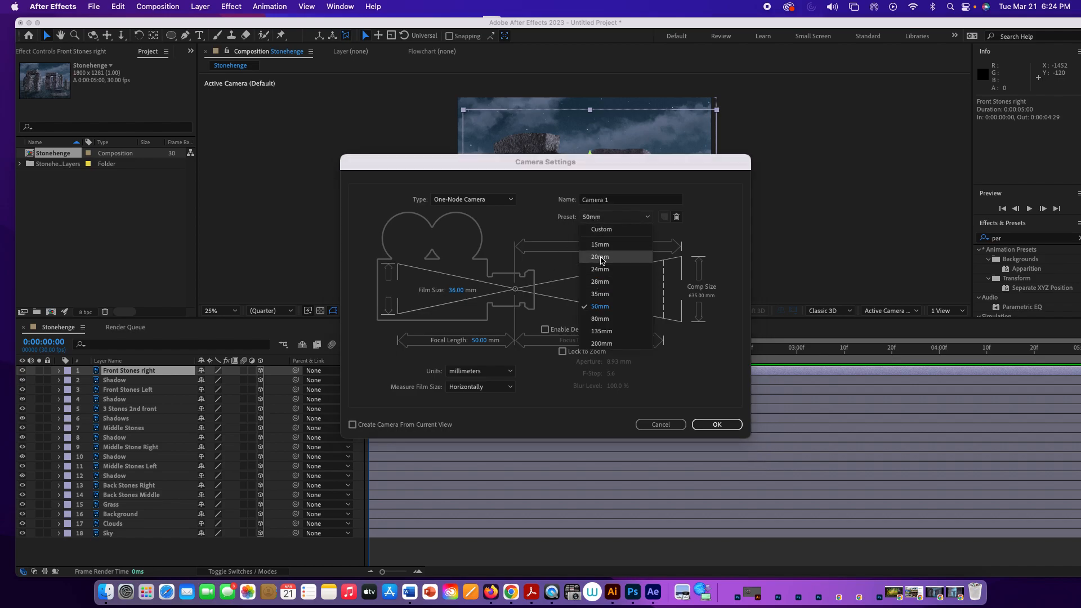
{"action": "left_click", "coordinate": [534, 227]}
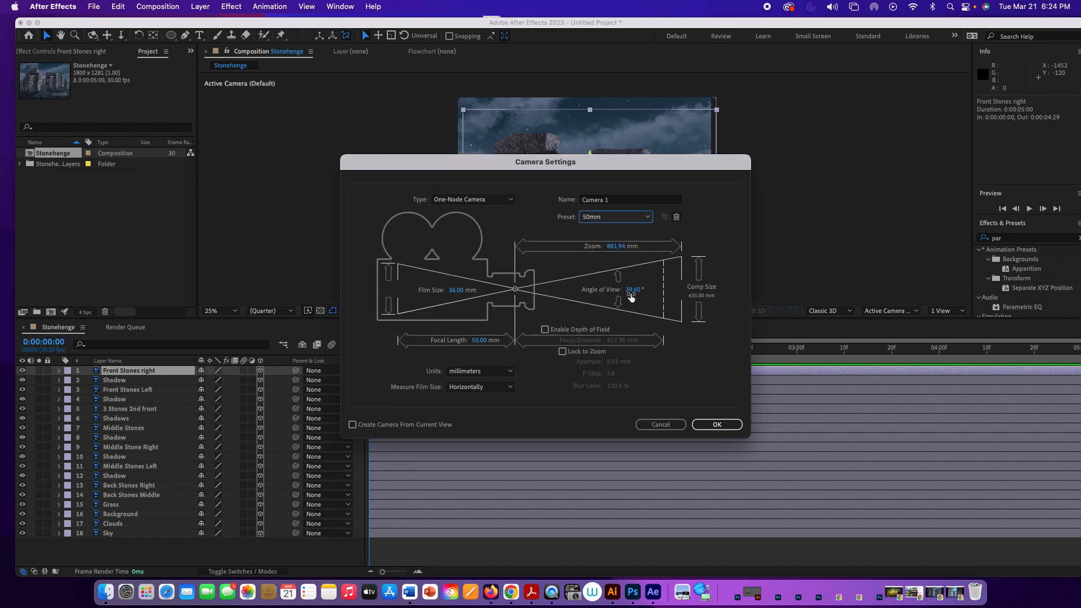
{"action": "left_click", "coordinate": [606, 220]}
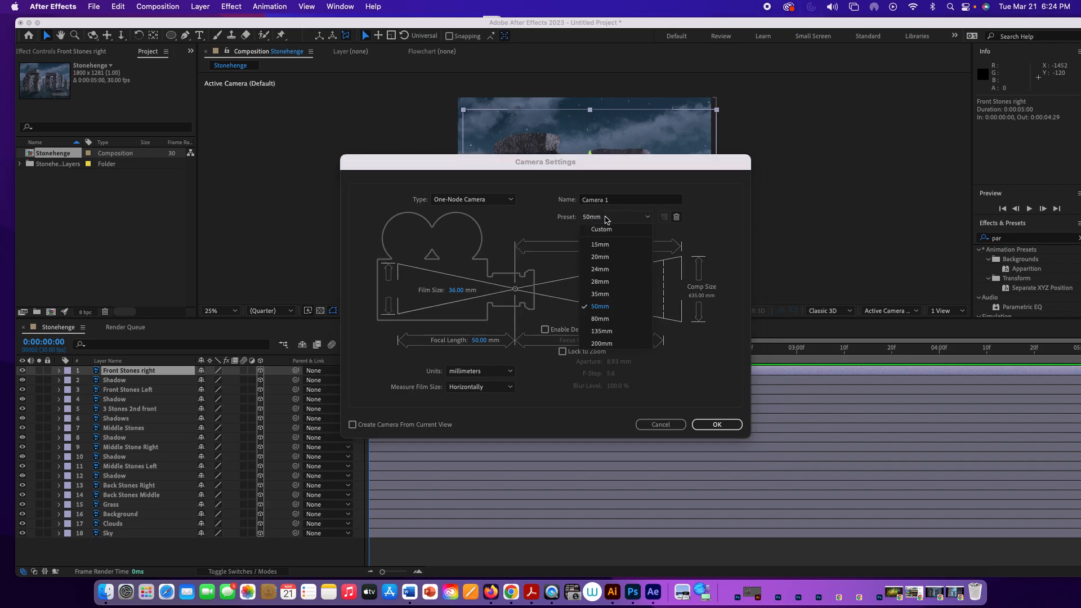
{"action": "left_click", "coordinate": [607, 245]}
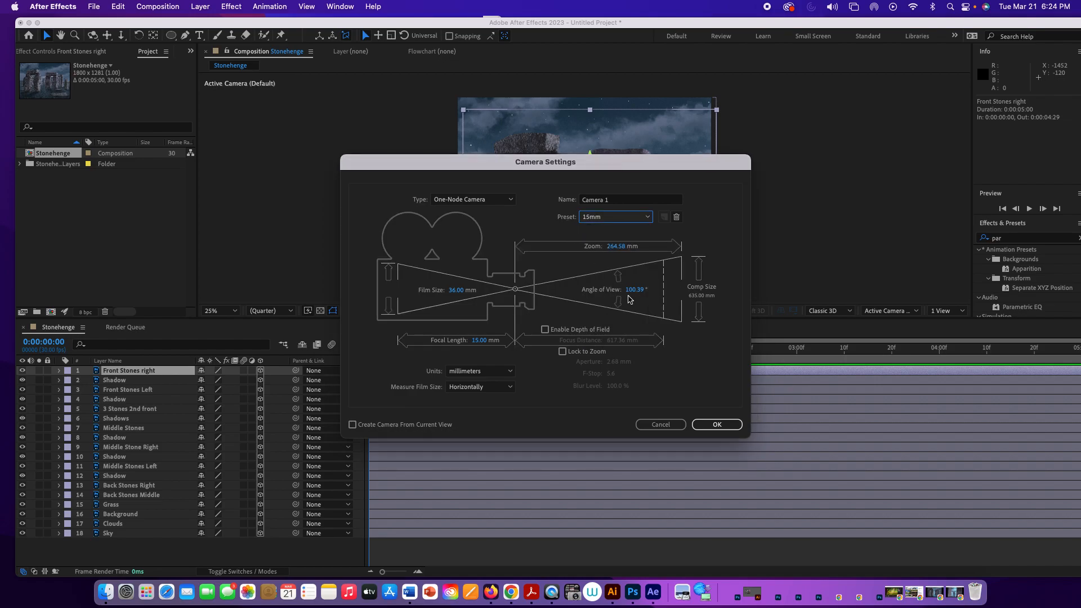
{"action": "left_click", "coordinate": [606, 218]}
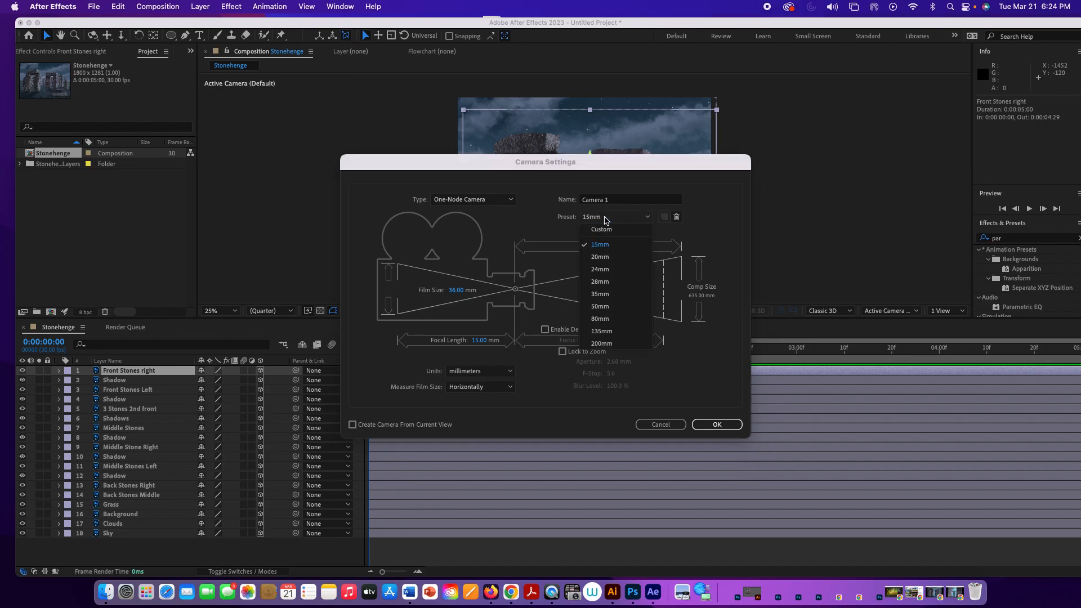
{"action": "left_click", "coordinate": [614, 294]}
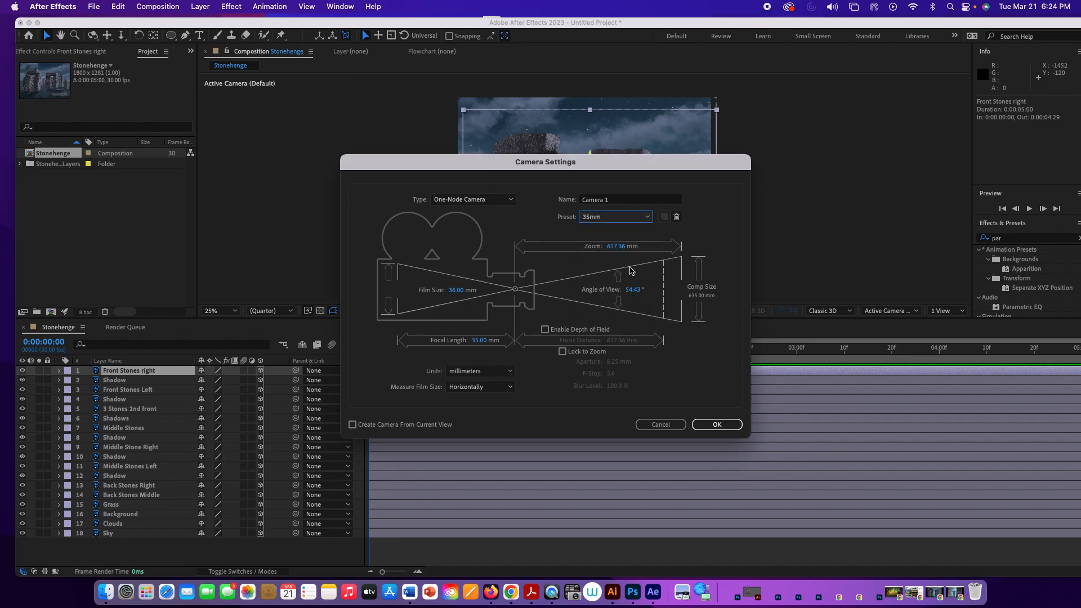
{"action": "left_click", "coordinate": [612, 220]}
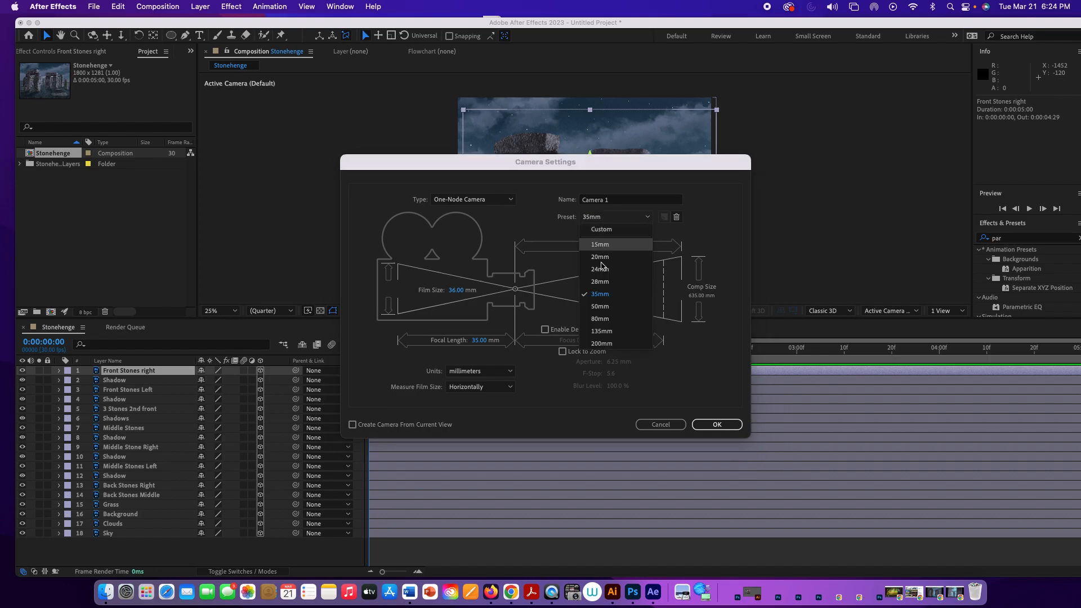
{"action": "left_click", "coordinate": [602, 307]}
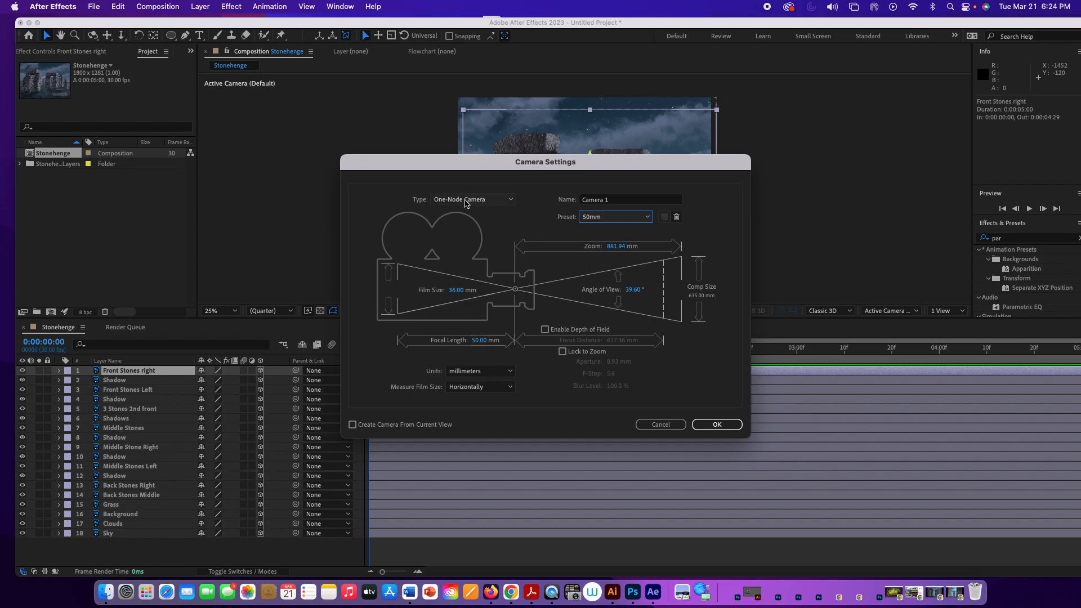
- Keep the One-Node Camera type and create the camera with its 50mm preset
{"action": "left_click", "coordinate": [465, 202]}
{"action": "left_click", "coordinate": [465, 203]}
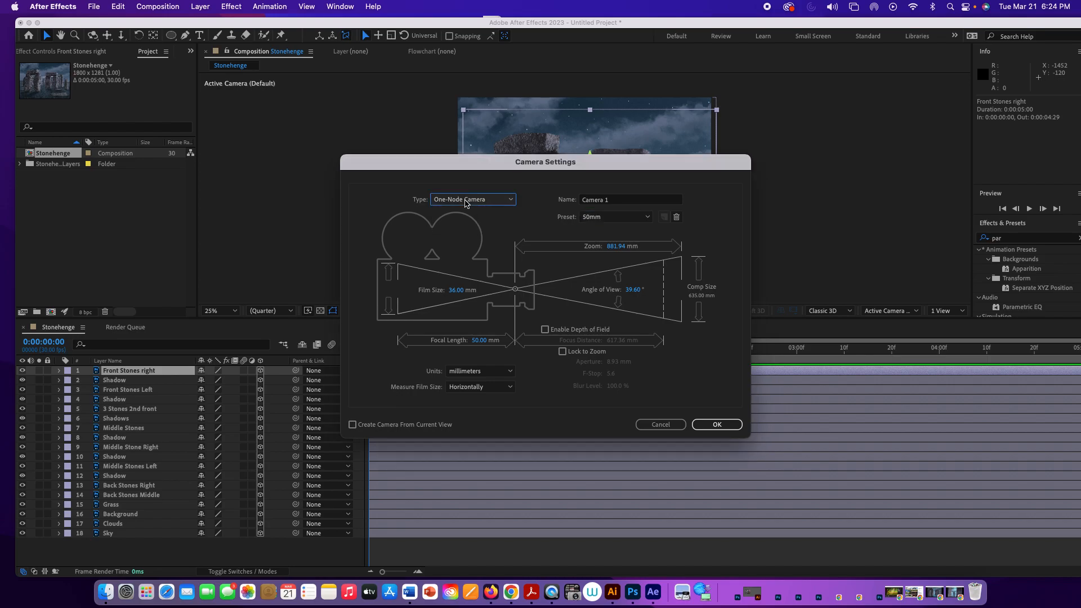
{"action": "left_click", "coordinate": [718, 427]}
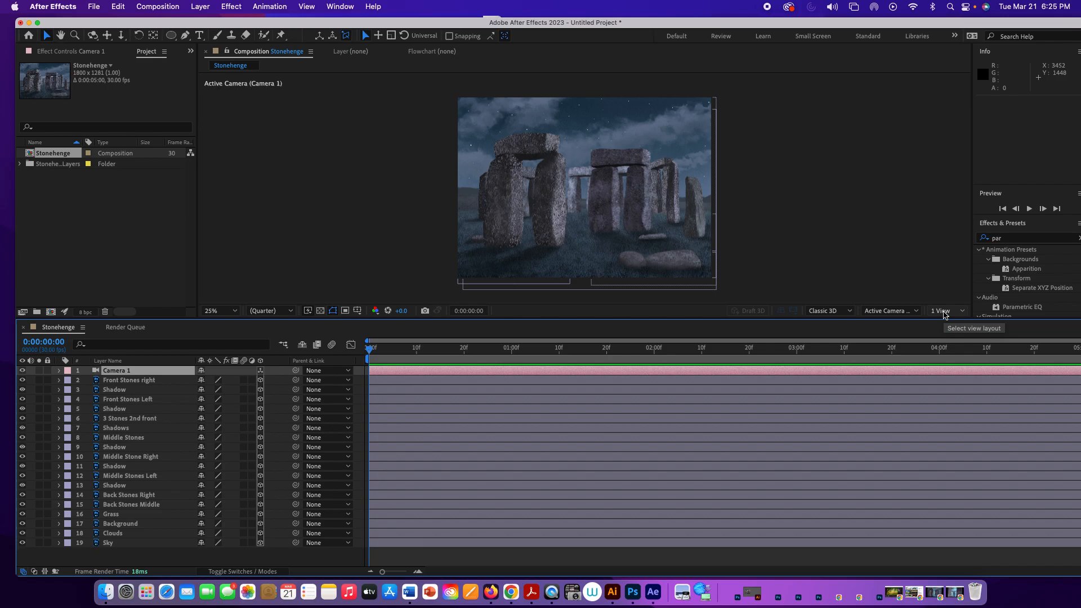
- Split the composition viewer into 2 Views and zoom the Top view out to 6.25% to show the whole camera cone
{"action": "left_click", "coordinate": [945, 313]}
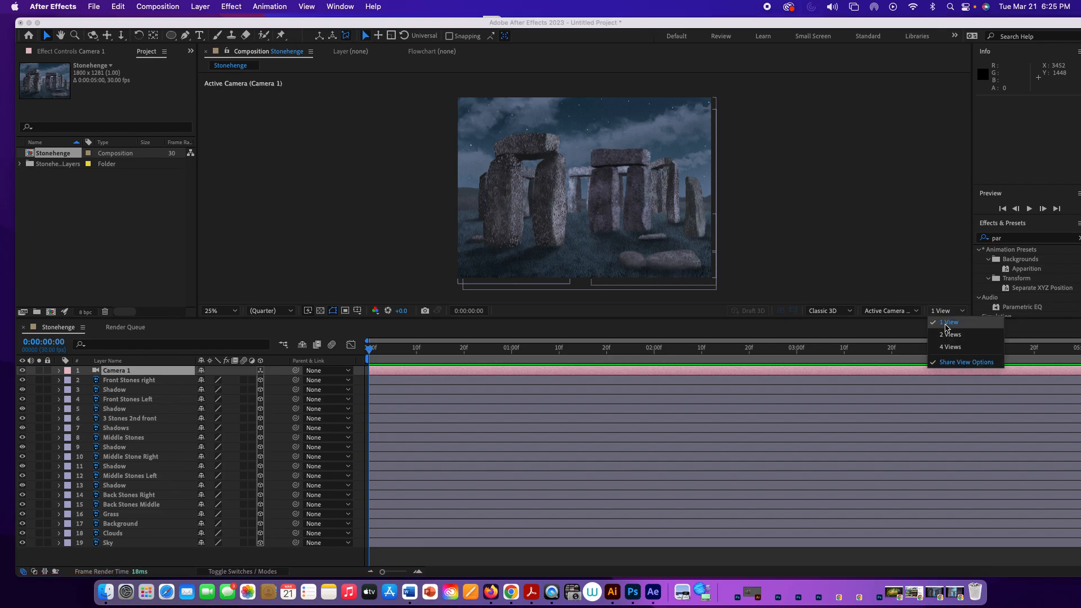
{"action": "left_click", "coordinate": [949, 335]}
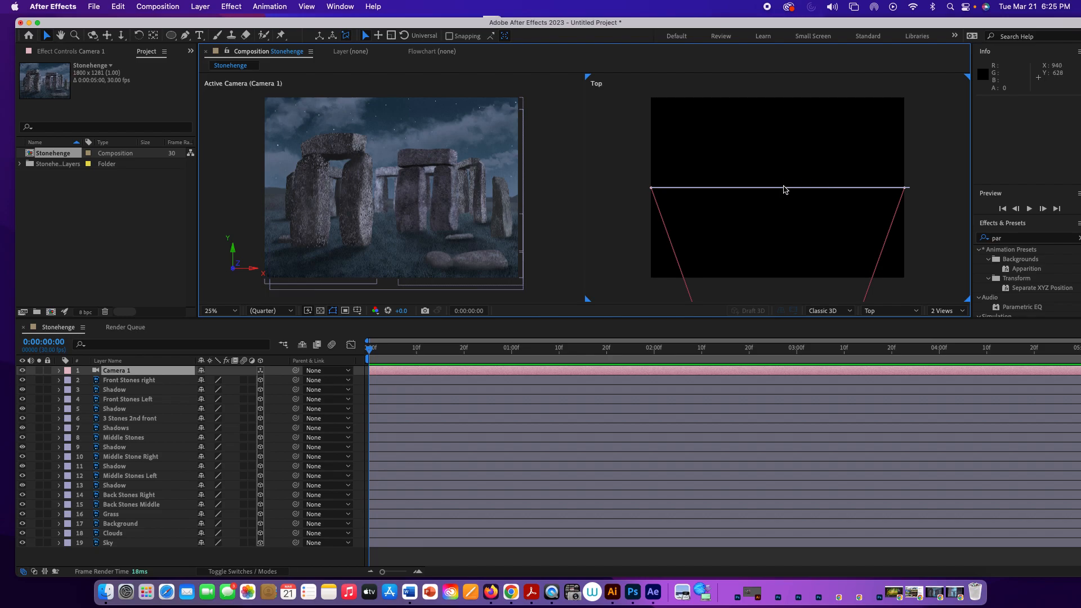
{"action": "key", "text": "comma"}
{"action": "key", "text": "comma"}
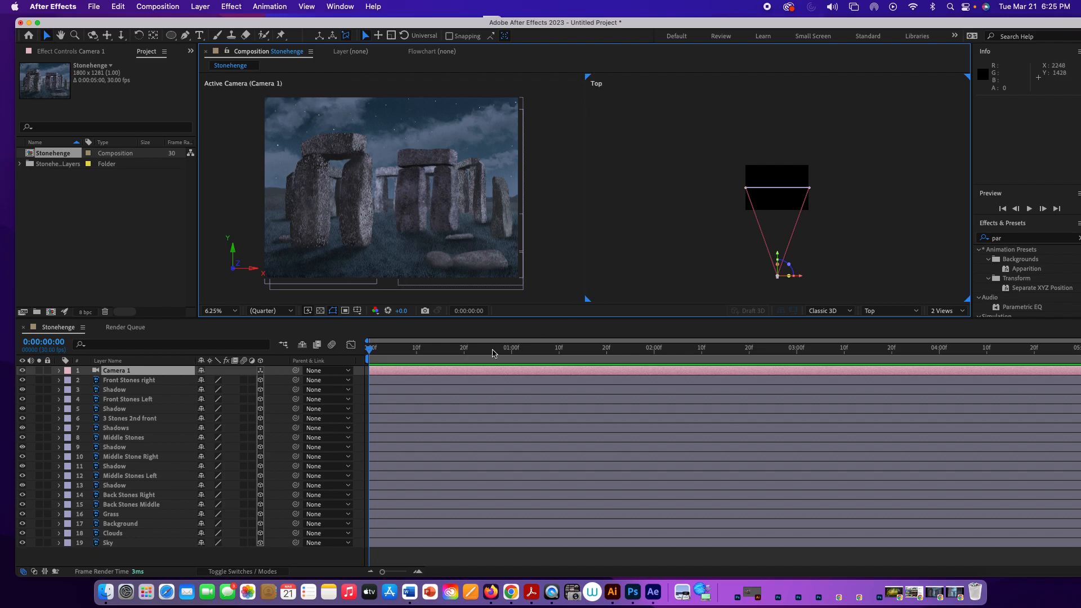
- Reveal the Sky layer's position and push the layer back in depth to a Z position of 1375
{"action": "left_click", "coordinate": [155, 543]}
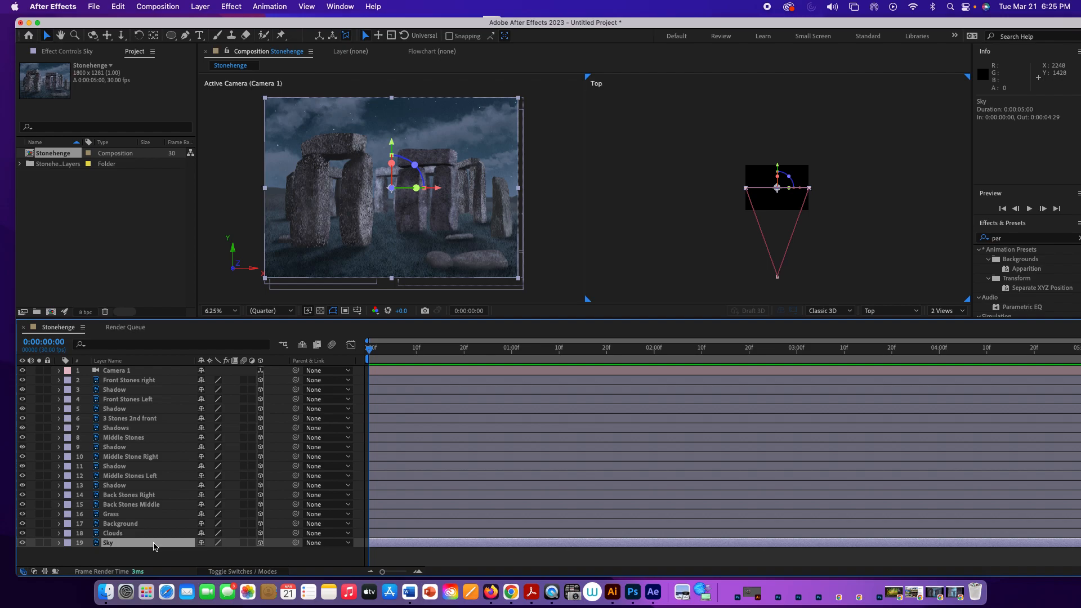
{"action": "key", "text": "p"}
{"action": "left_click_drag", "start_coordinate": [237, 558], "coordinate": [1033, 575]}
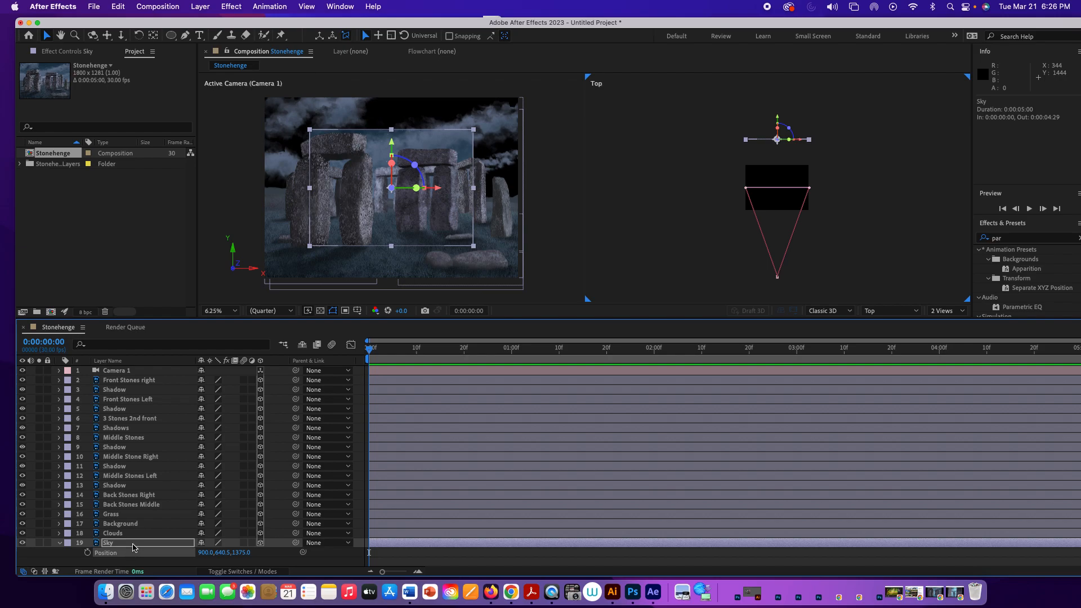
- Reveal the Sky layer's scale alongside its position and enlarge the layer uniformly to 168% to fill the camera frame
{"action": "left_click", "coordinate": [134, 545]}
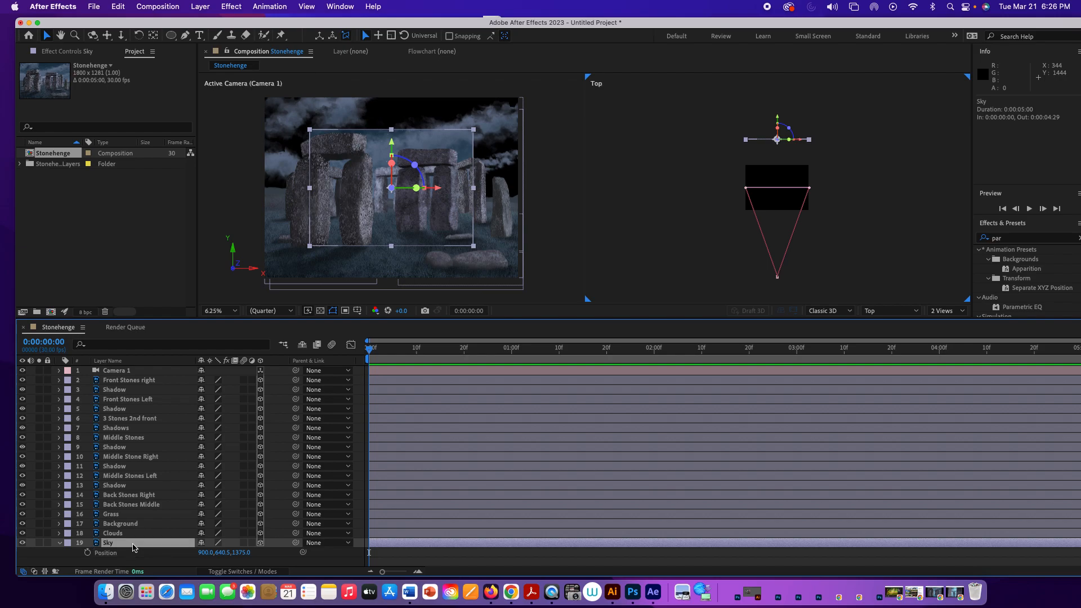
{"action": "key", "text": "shift+s"}
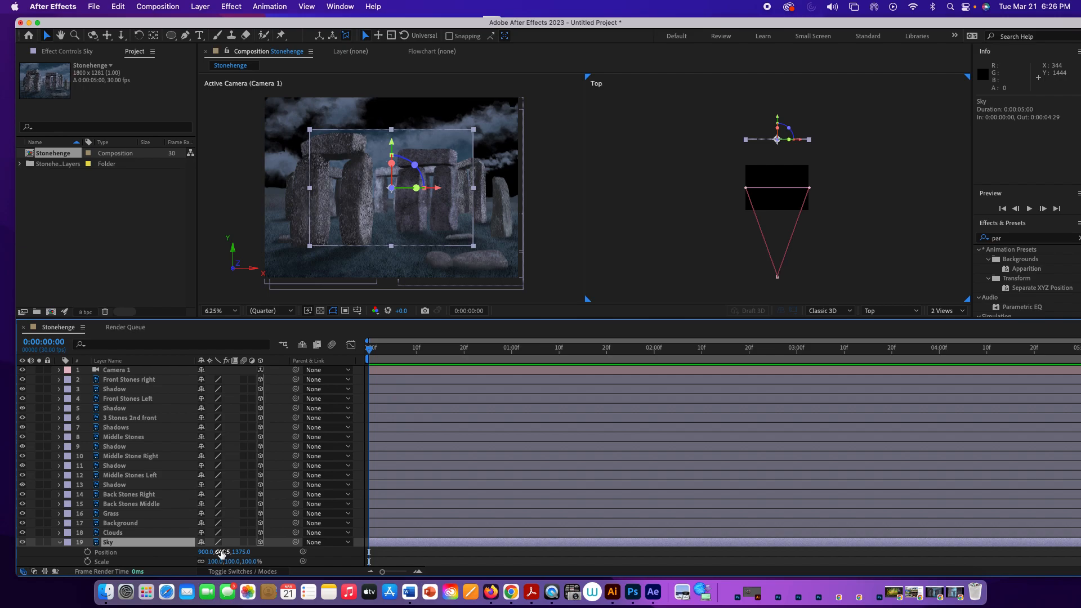
{"action": "left_click_drag", "start_coordinate": [217, 561], "coordinate": [263, 567]}
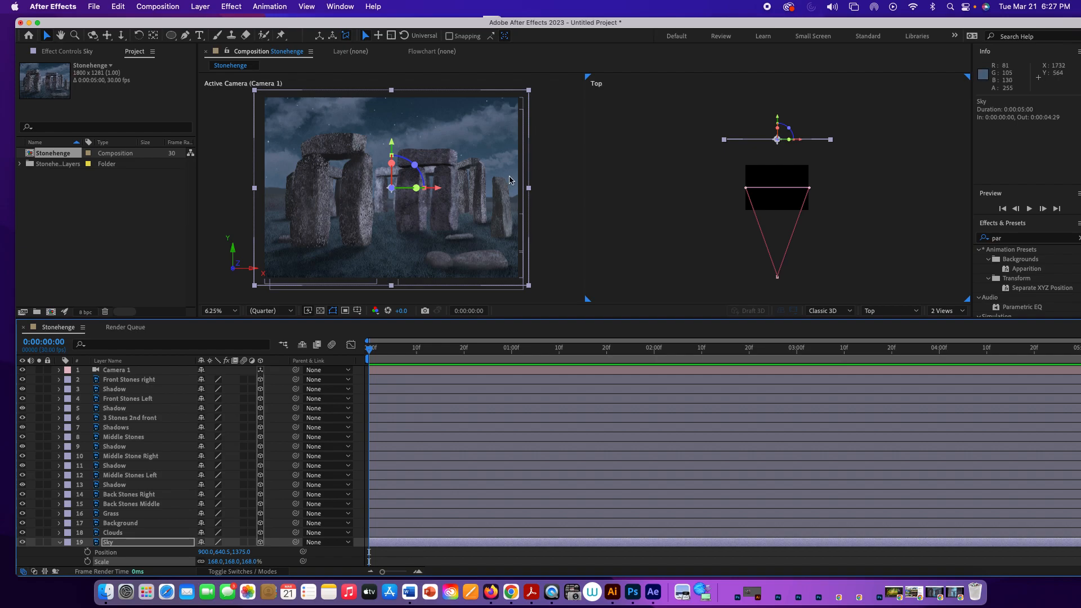
- Orbit the camera around the scene in the Active Camera view to a Y orientation of about 22°
{"action": "left_click", "coordinate": [93, 35]}
{"action": "left_click_drag", "start_coordinate": [394, 177], "coordinate": [387, 180]}
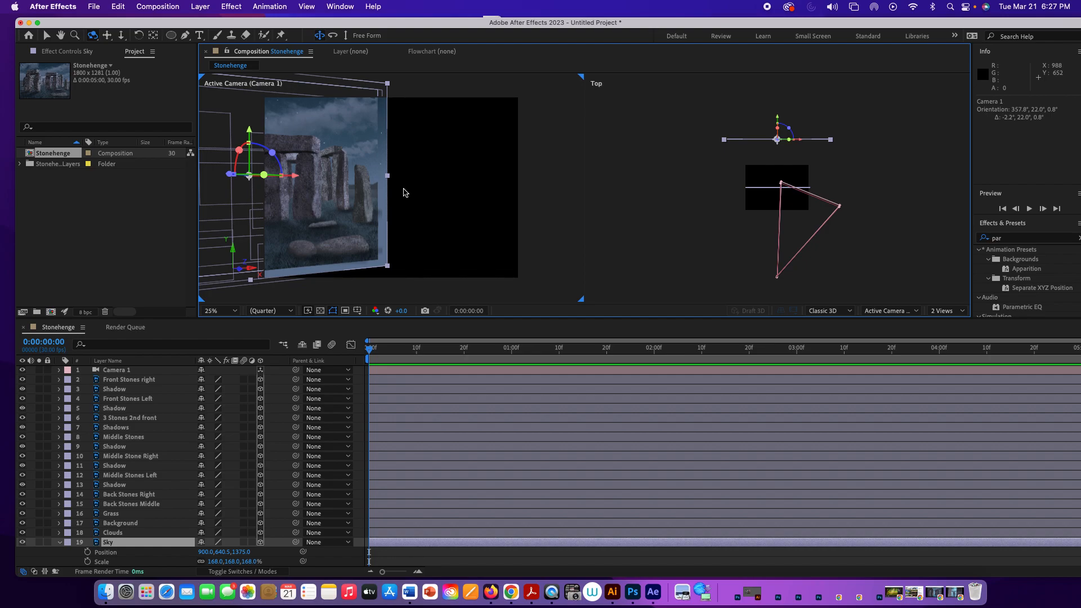
- Undo the camera orbit, and push the Clouds layer back in depth to a Z position of 806
{"action": "key", "text": "super+z"}
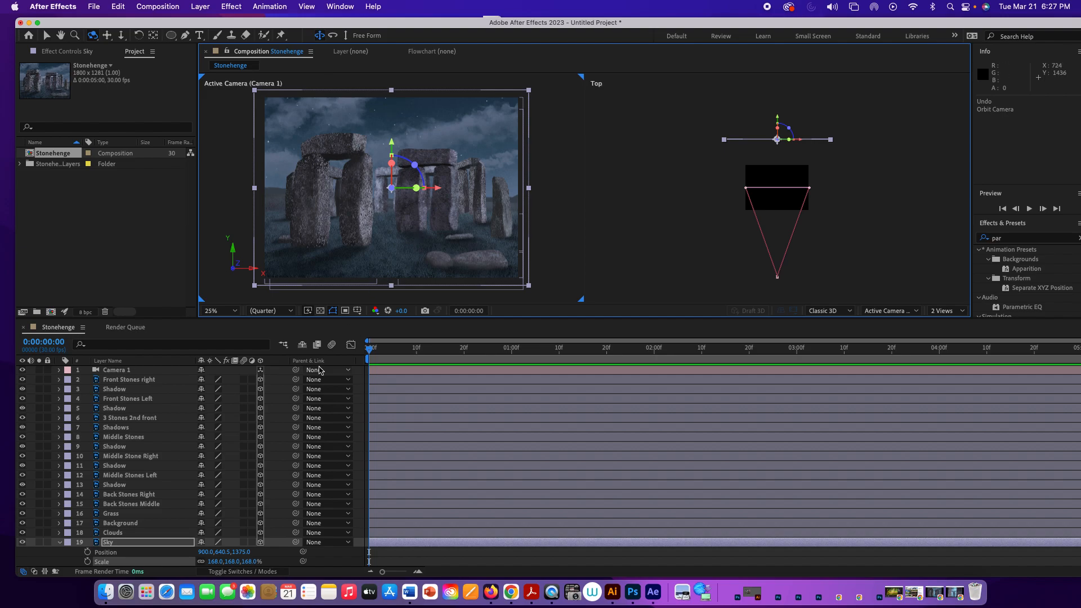
{"action": "left_click", "coordinate": [159, 533]}
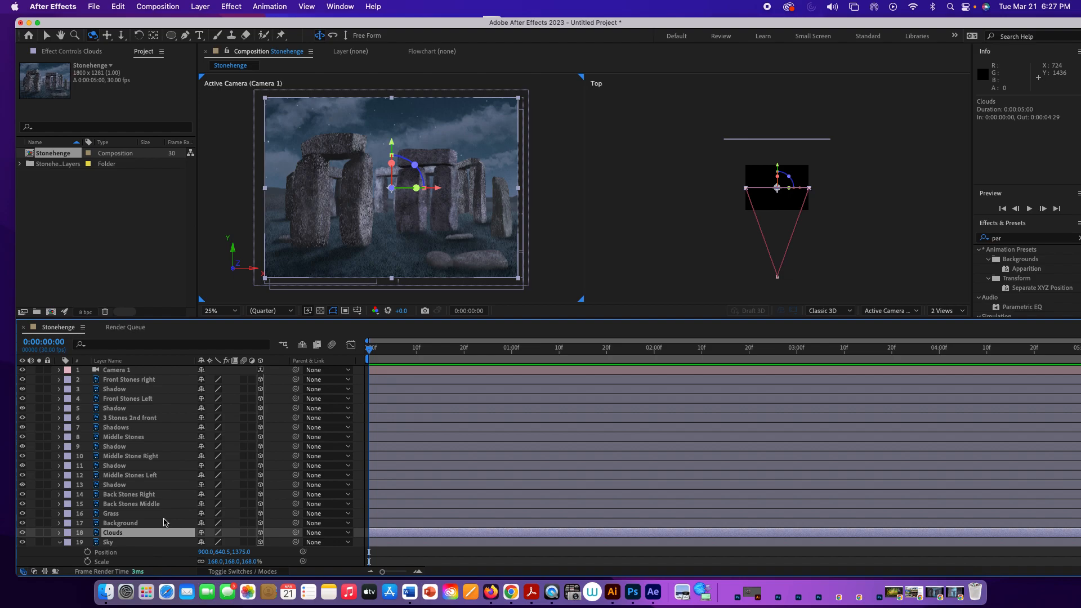
{"action": "key", "text": "p"}
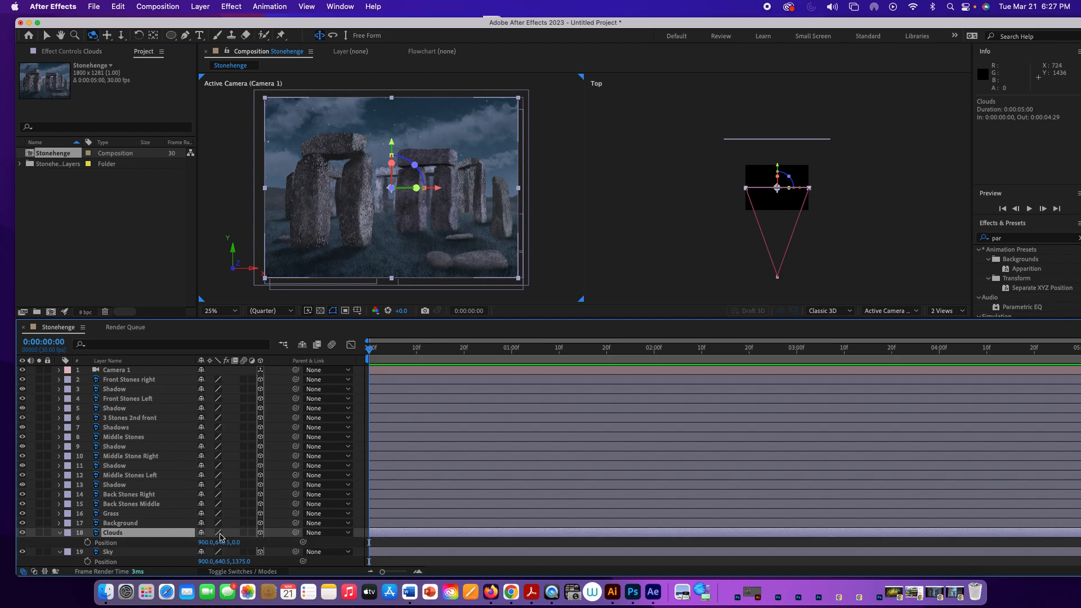
{"action": "left_click", "coordinate": [237, 543]}
{"action": "type", "text": "410"}
{"action": "key", "text": "Return"}
{"action": "left_click_drag", "start_coordinate": [477, 554], "coordinate": [704, 559]}
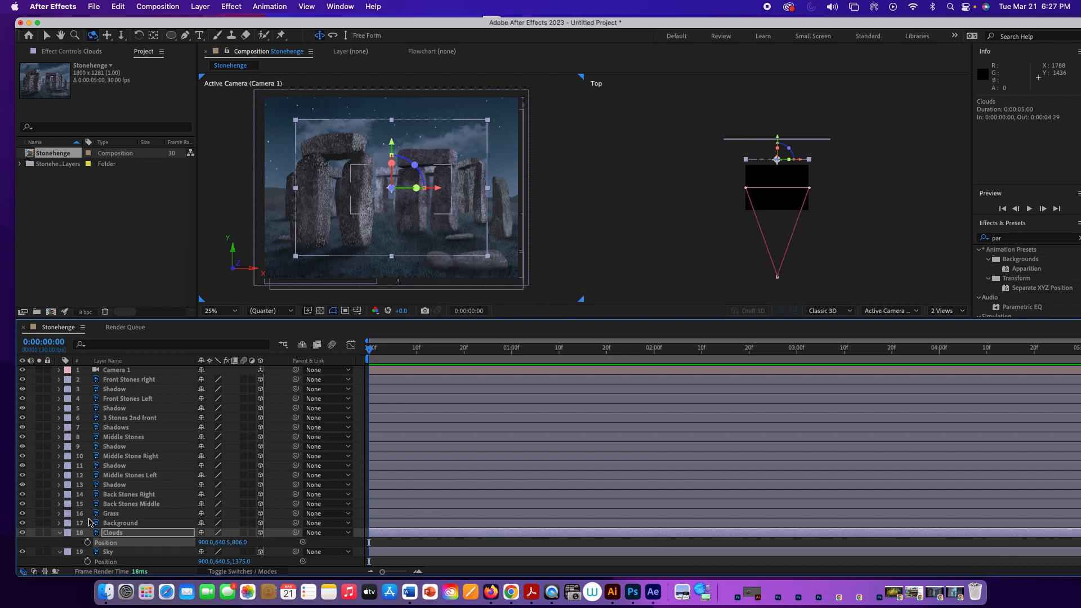
- Reveal the Clouds layer's scale alongside its position and enlarge the layer uniformly to 145% to fill the camera frame
{"action": "left_click", "coordinate": [135, 534]}
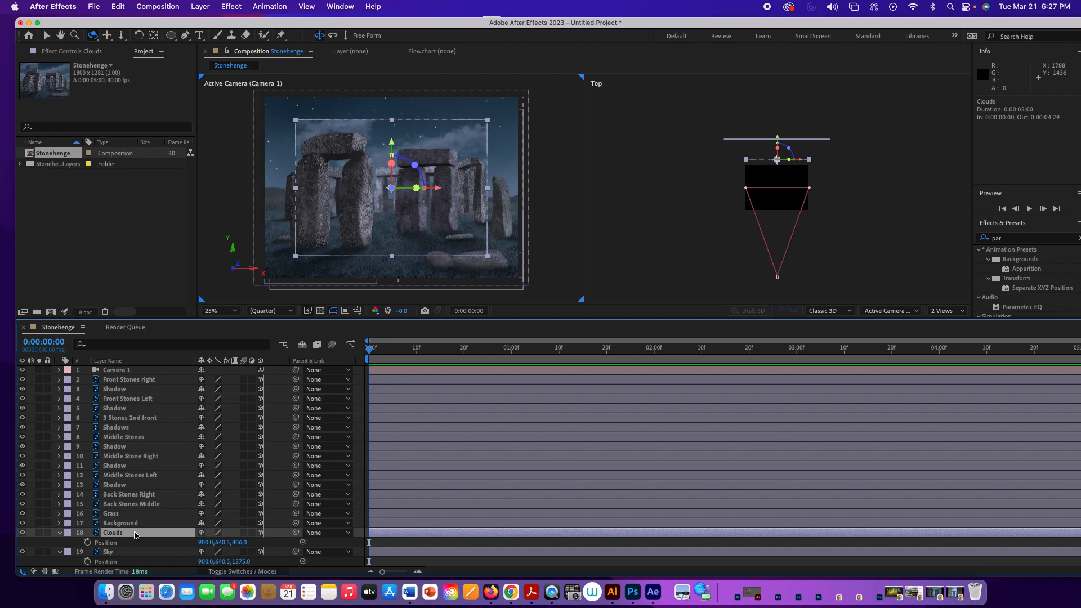
{"action": "key", "text": "shift+s"}
{"action": "left_click_drag", "start_coordinate": [236, 553], "coordinate": [263, 554]}
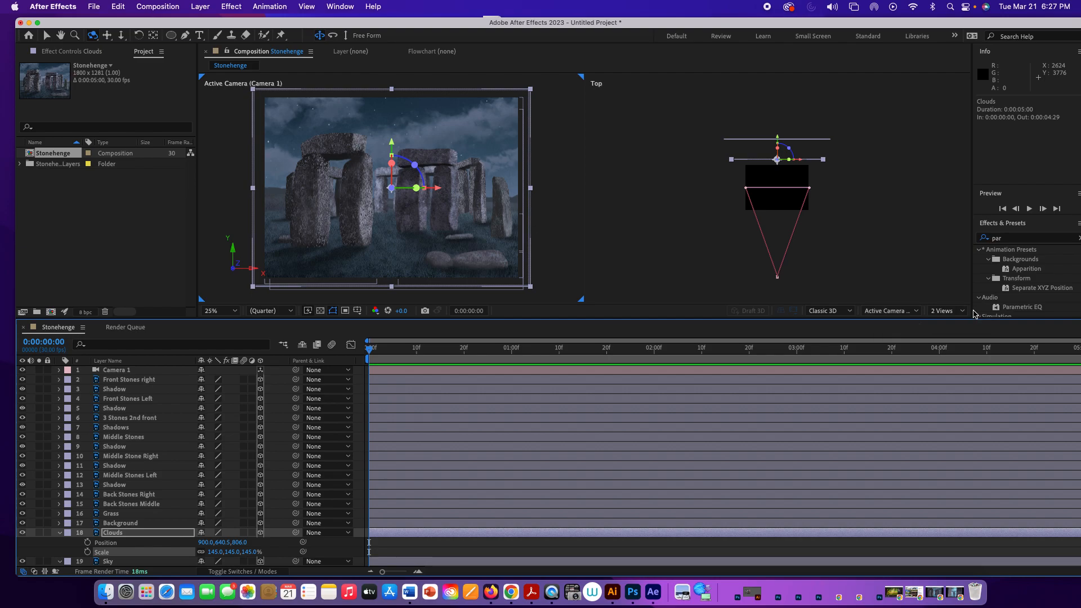
- Switch the second composition view from Top to Left
{"action": "left_click", "coordinate": [909, 313]}
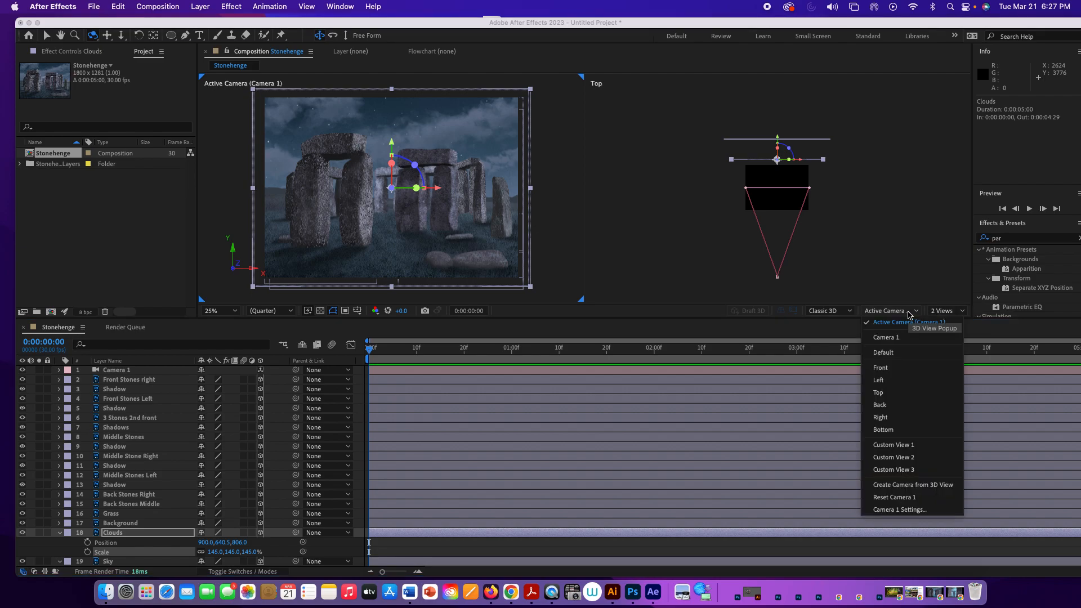
{"action": "left_click", "coordinate": [909, 314]}
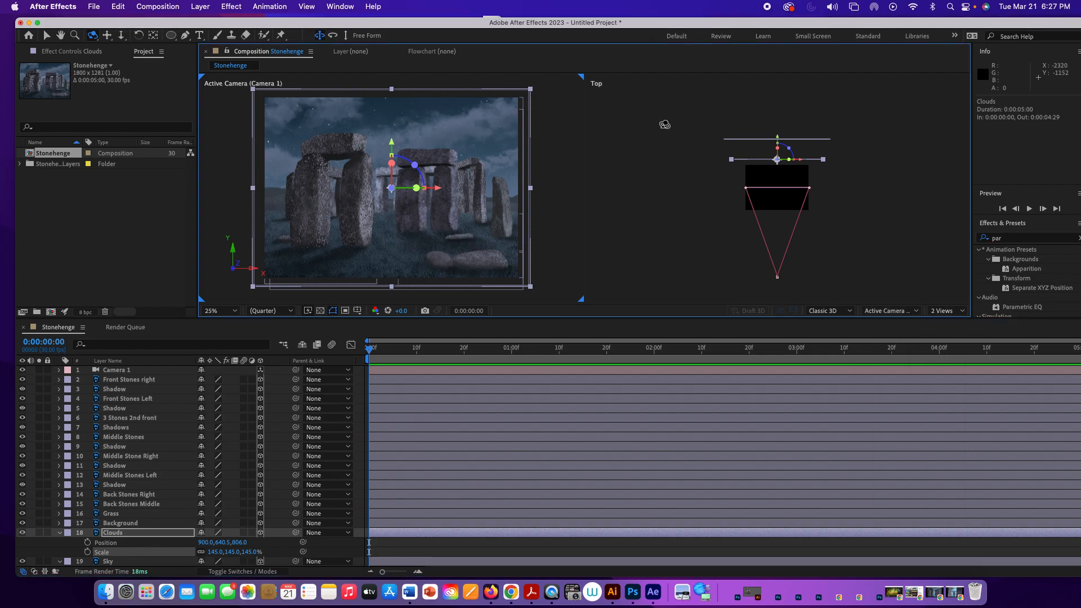
{"action": "left_click", "coordinate": [863, 123]}
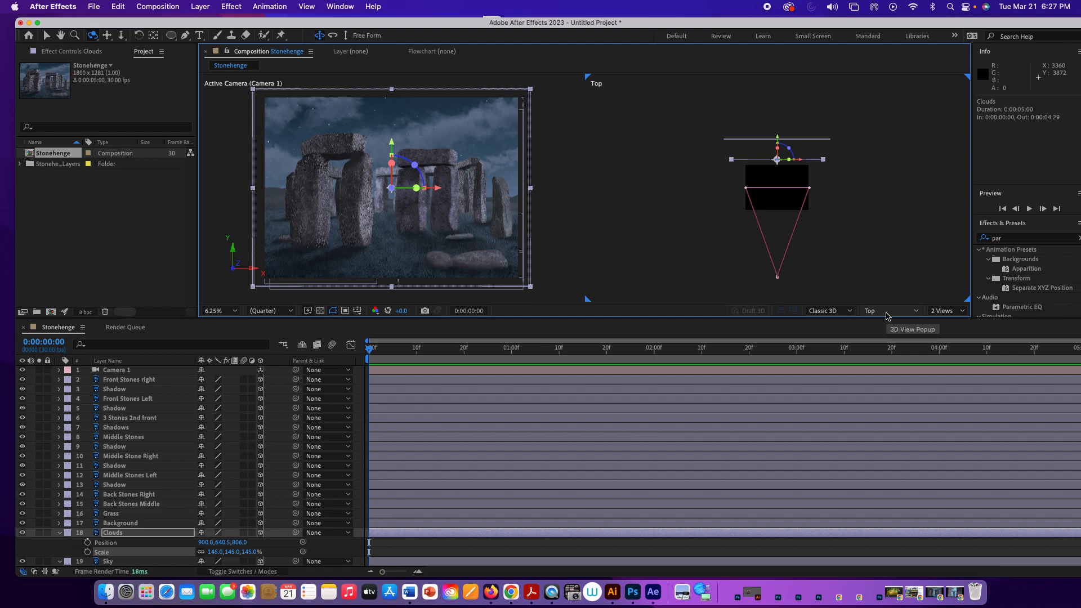
{"action": "left_click", "coordinate": [543, 80]}
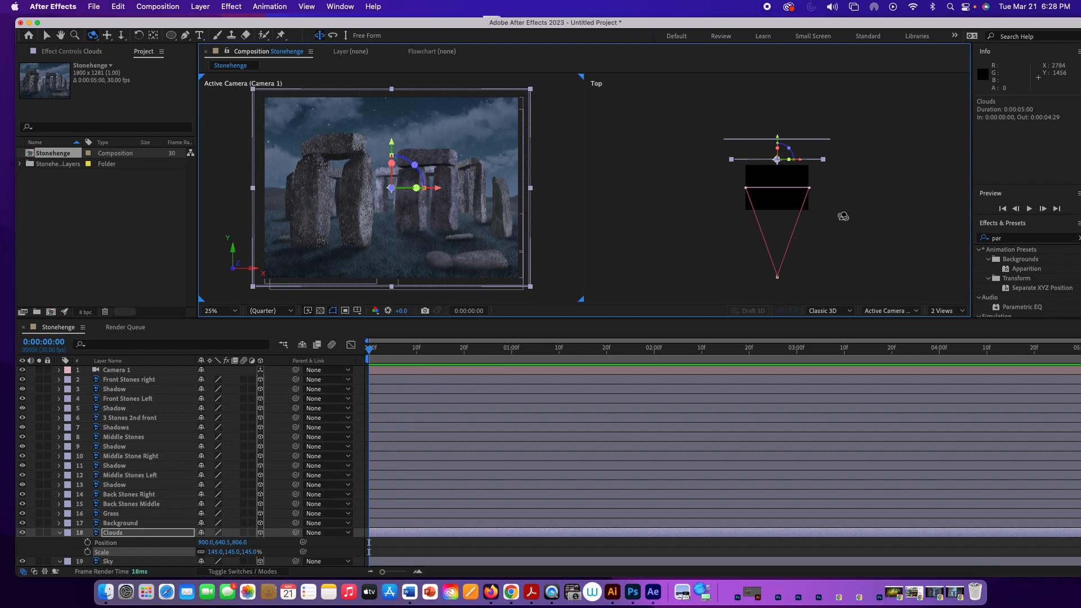
{"action": "left_click", "coordinate": [850, 216]}
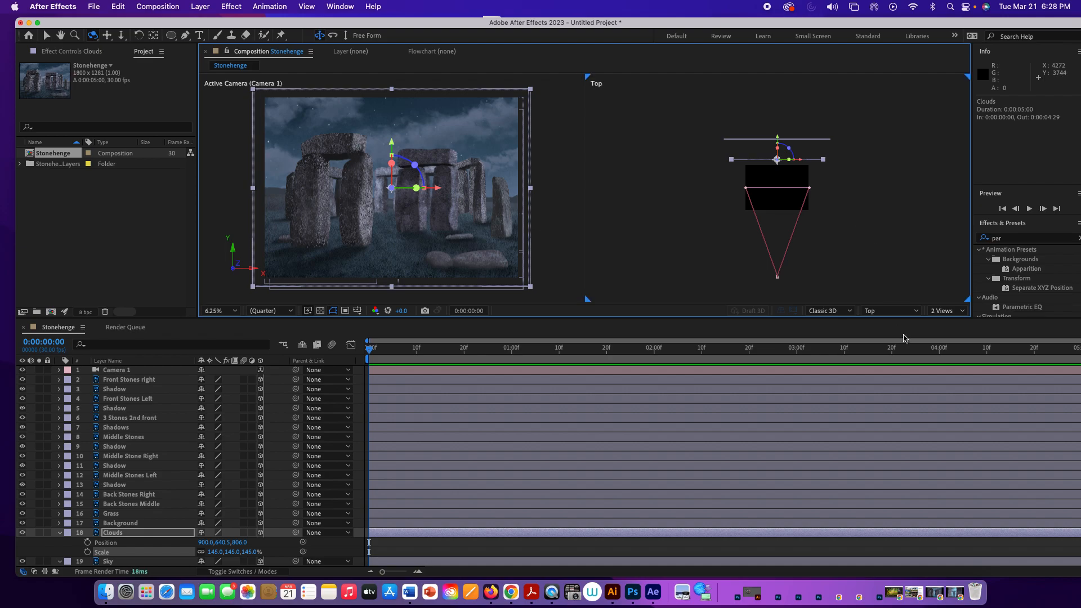
{"action": "left_click", "coordinate": [899, 314]}
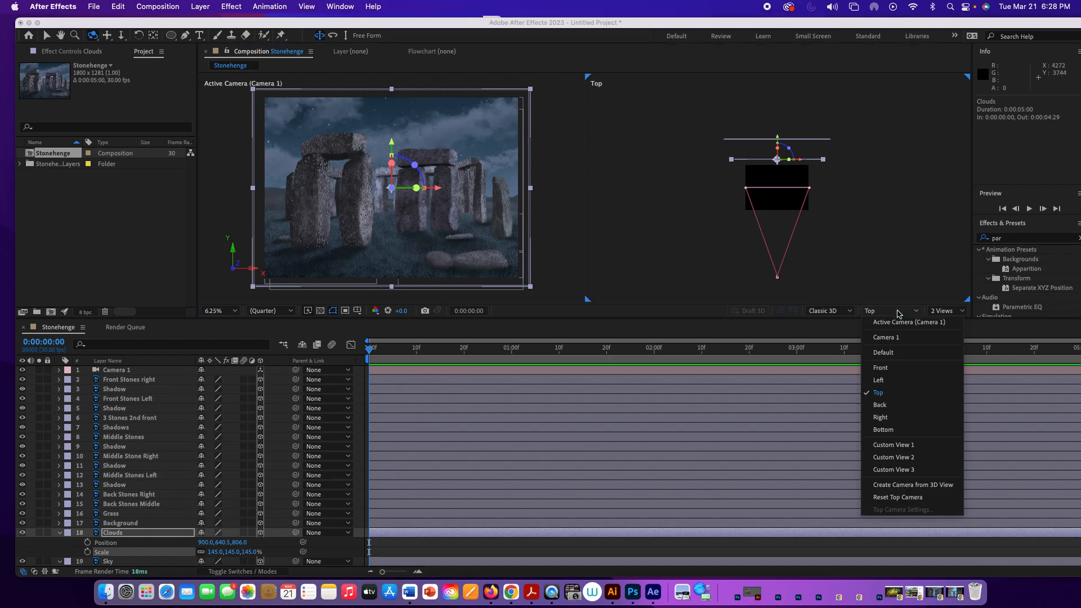
{"action": "left_click", "coordinate": [887, 382]}
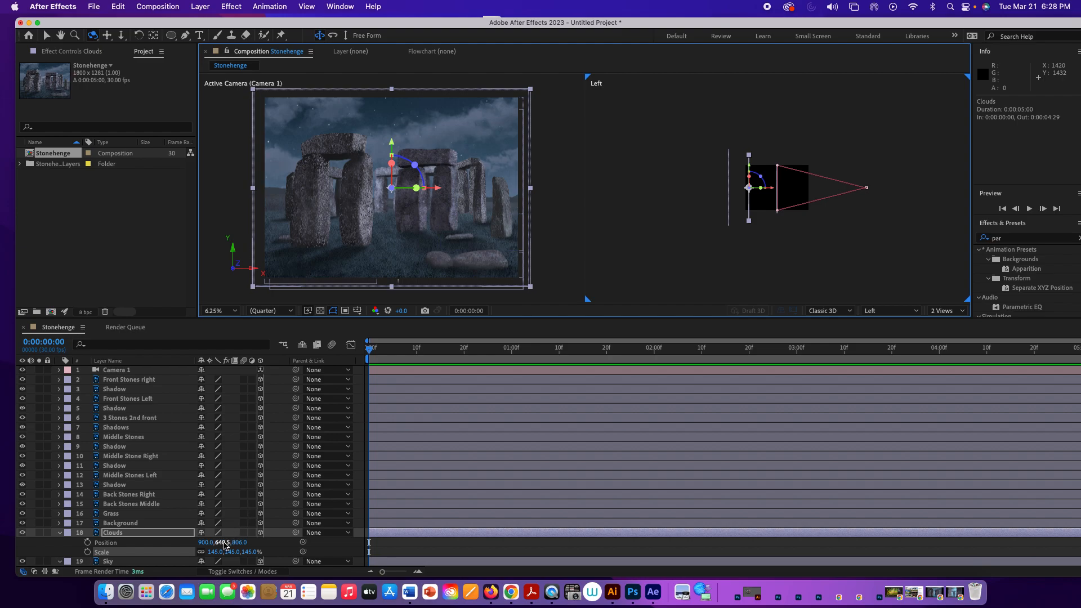
- Tilt the Clouds layer around its X axis to an orientation of about 29.6° using its rotation gizmo
{"action": "left_click_drag", "start_coordinate": [223, 545], "coordinate": [239, 542]}
{"action": "key", "text": "super+z"}
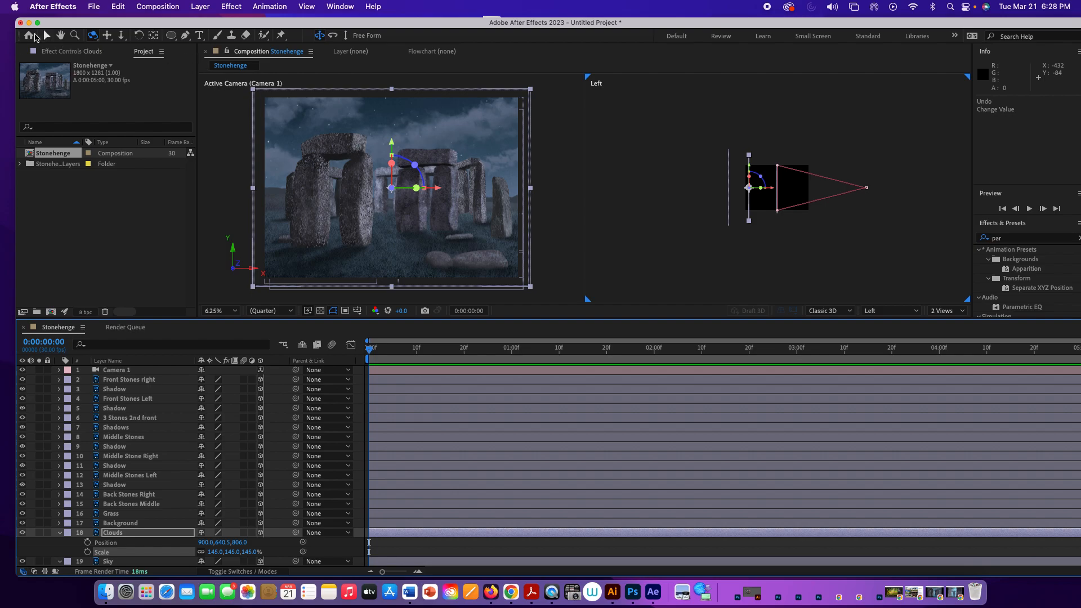
{"action": "left_click", "coordinate": [47, 35]}
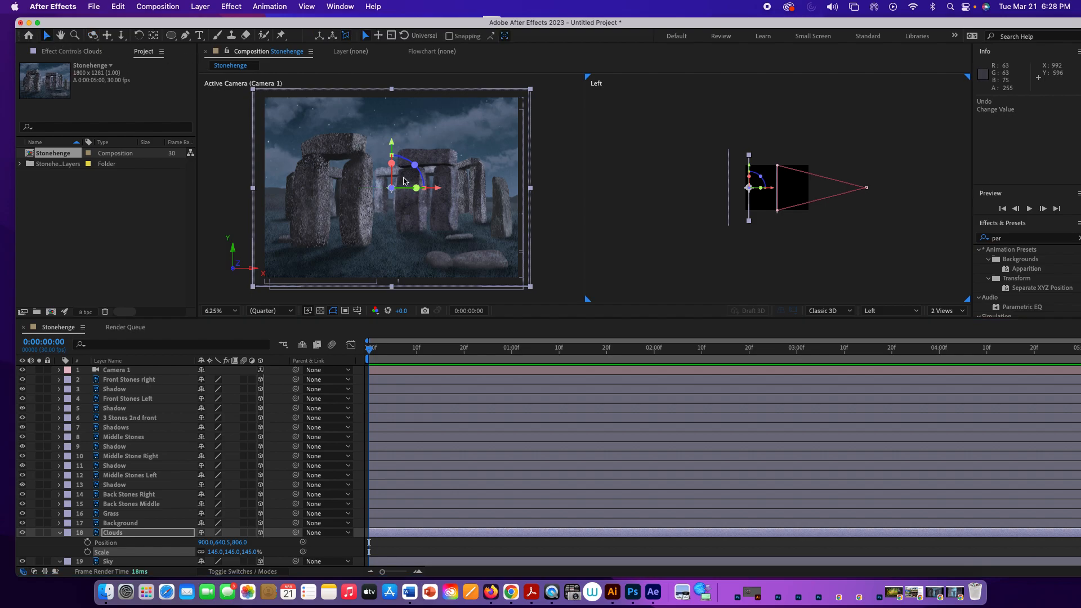
{"action": "mouse_move", "coordinate": [392, 167]}
{"action": "left_mouse_down"}
{"action": "mouse_move", "coordinate": [392, 184]}
{"action": "mouse_move", "coordinate": [385, 178]}
{"action": "left_mouse_up"}
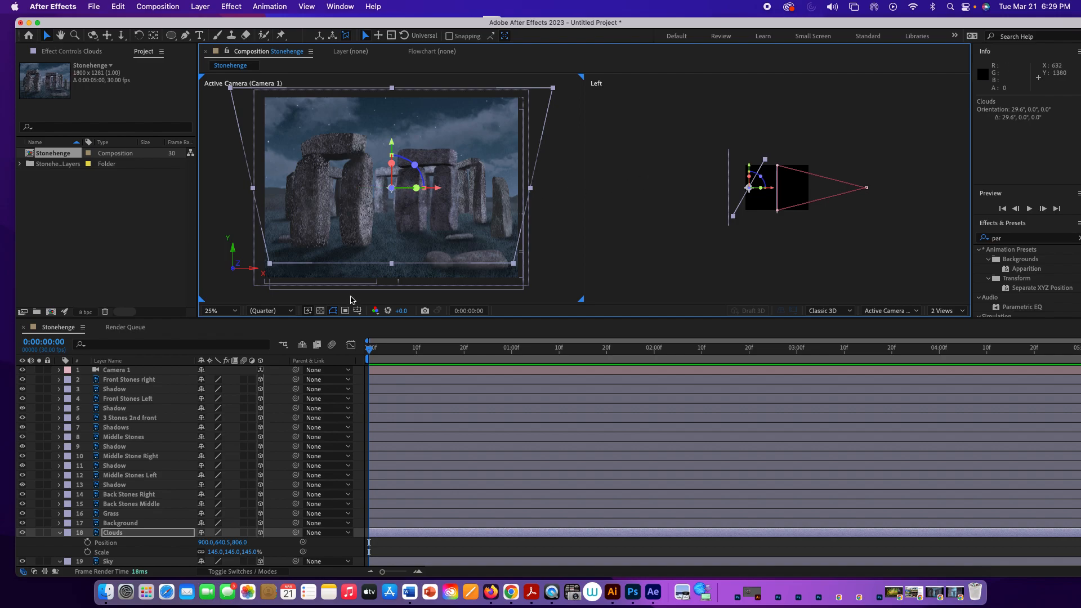
- Push the Sky layer further back to a Z position of 1807 and enlarge it uniformly to 194%
{"action": "scroll", "coordinate": [152, 528], "scroll_direction": "down", "scroll_amount": 2}
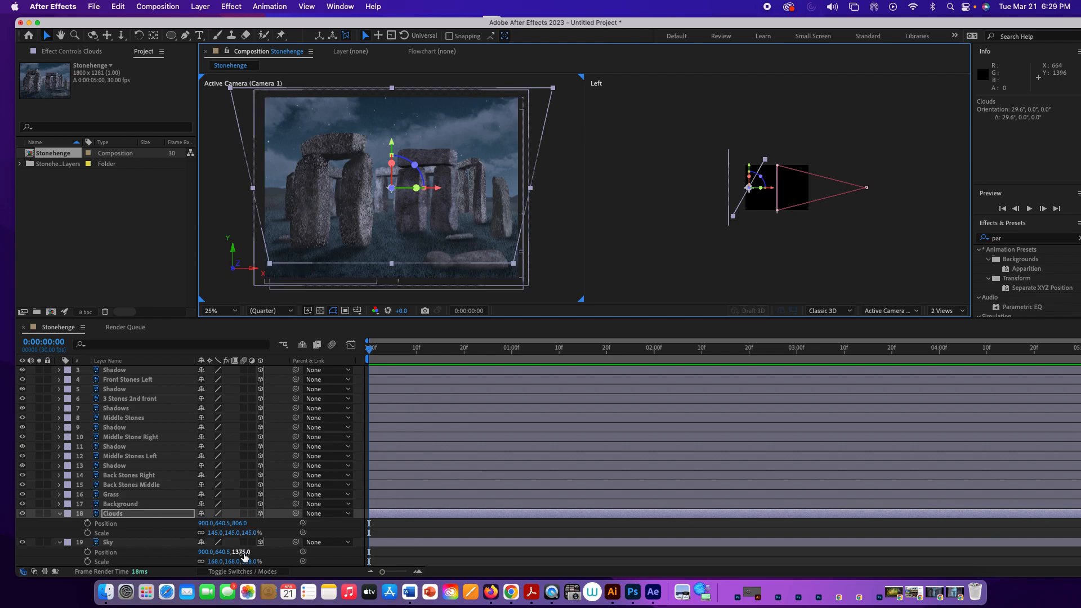
{"action": "left_click_drag", "start_coordinate": [239, 553], "coordinate": [492, 564]}
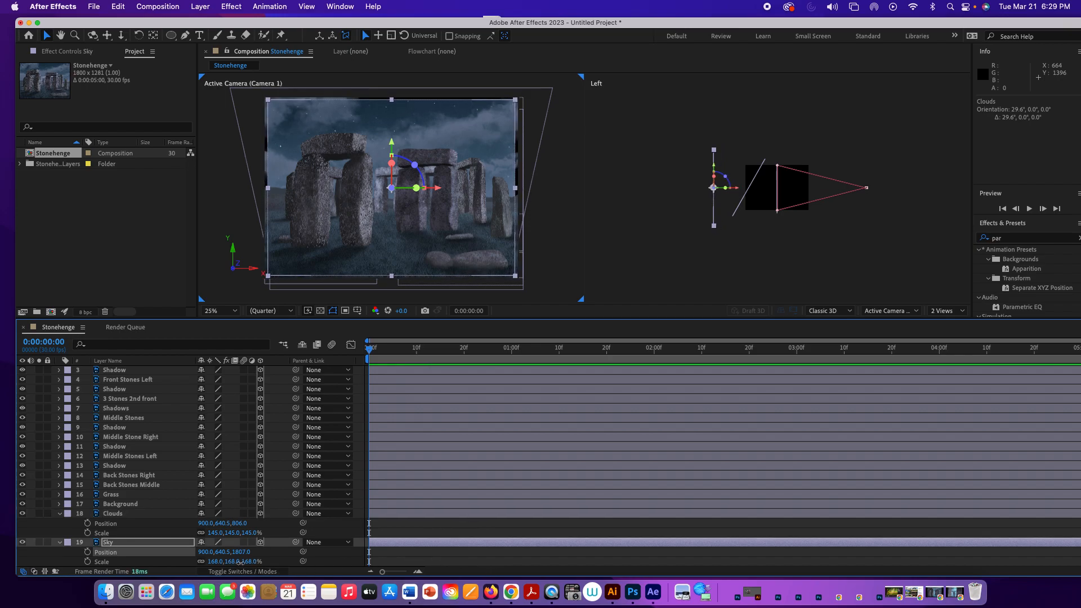
{"action": "left_click_drag", "start_coordinate": [239, 565], "coordinate": [248, 562]}
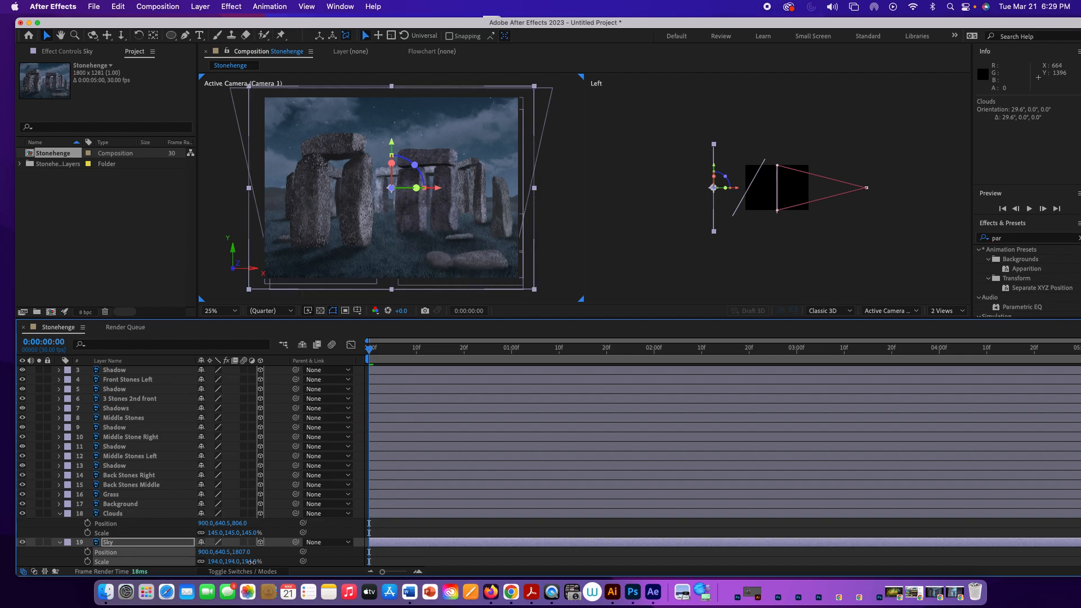
- Push the tilted Clouds layer back to a Z position of 1217 and raise it in the camera view to about Y 521
{"action": "left_click", "coordinate": [185, 513]}
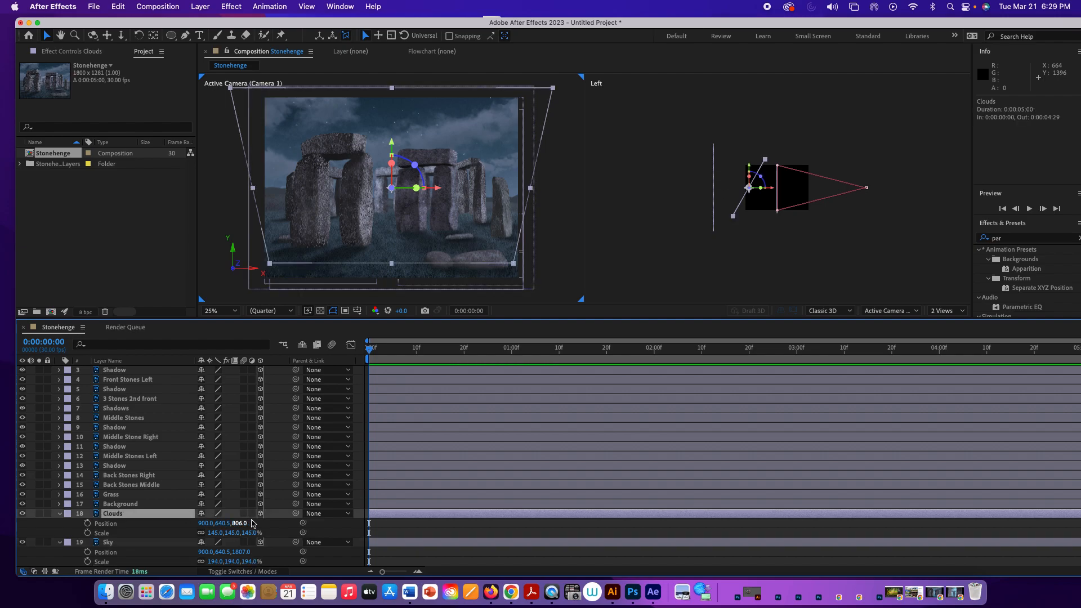
{"action": "left_click_drag", "start_coordinate": [245, 524], "coordinate": [477, 525]}
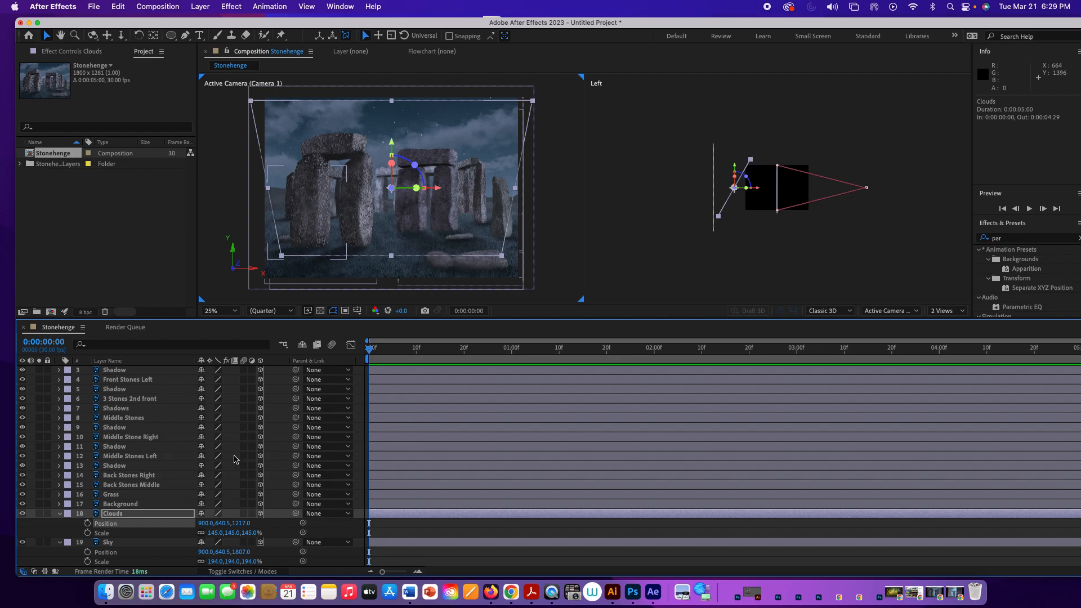
{"action": "left_click_drag", "start_coordinate": [450, 125], "coordinate": [447, 116]}
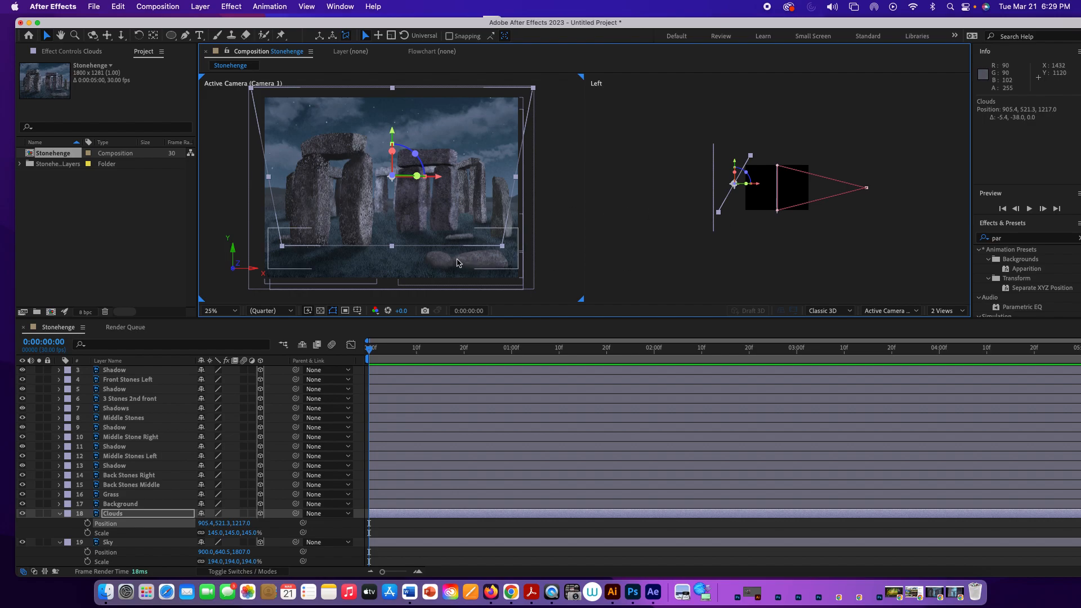
- Reveal the Background layer's position and push the layer back in depth to a Z position of 834
{"action": "left_click", "coordinate": [144, 506]}
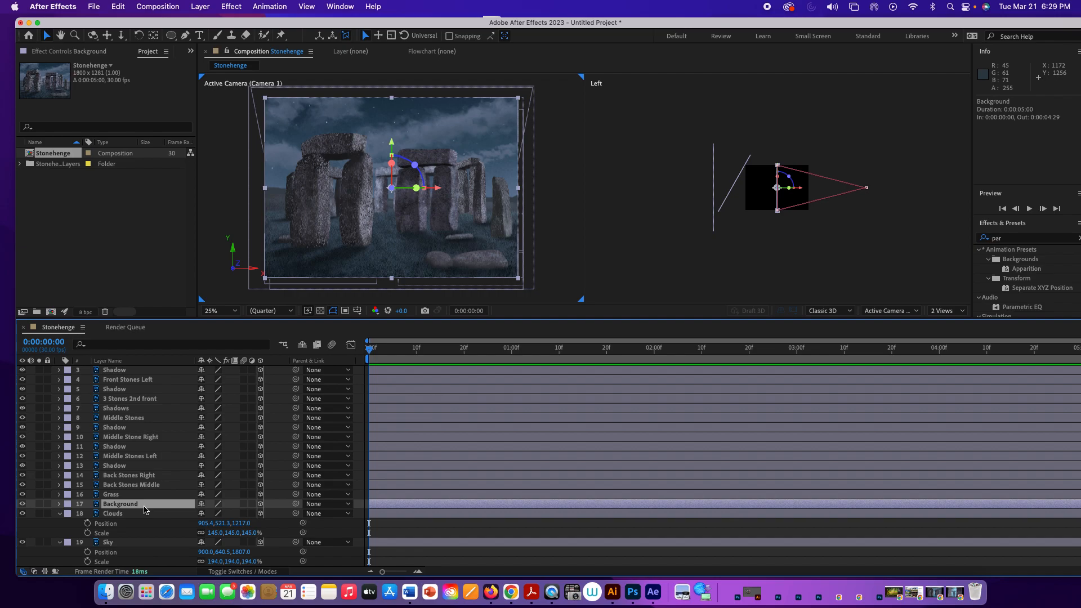
{"action": "key", "text": "p"}
{"action": "left_click_drag", "start_coordinate": [237, 514], "coordinate": [722, 535]}
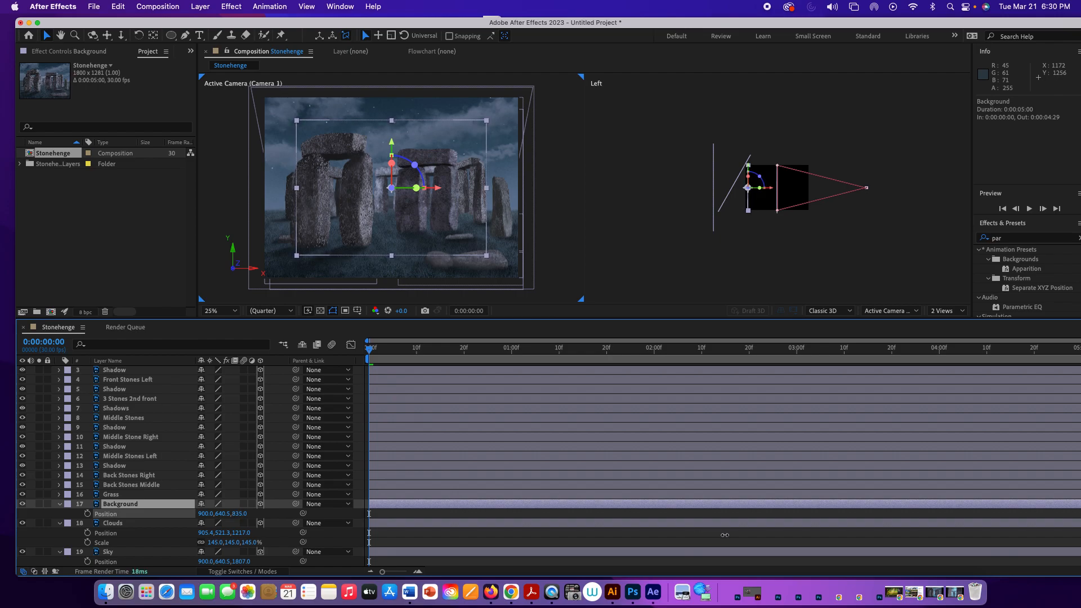
{"action": "left_click_drag", "start_coordinate": [724, 535], "coordinate": [724, 534]}
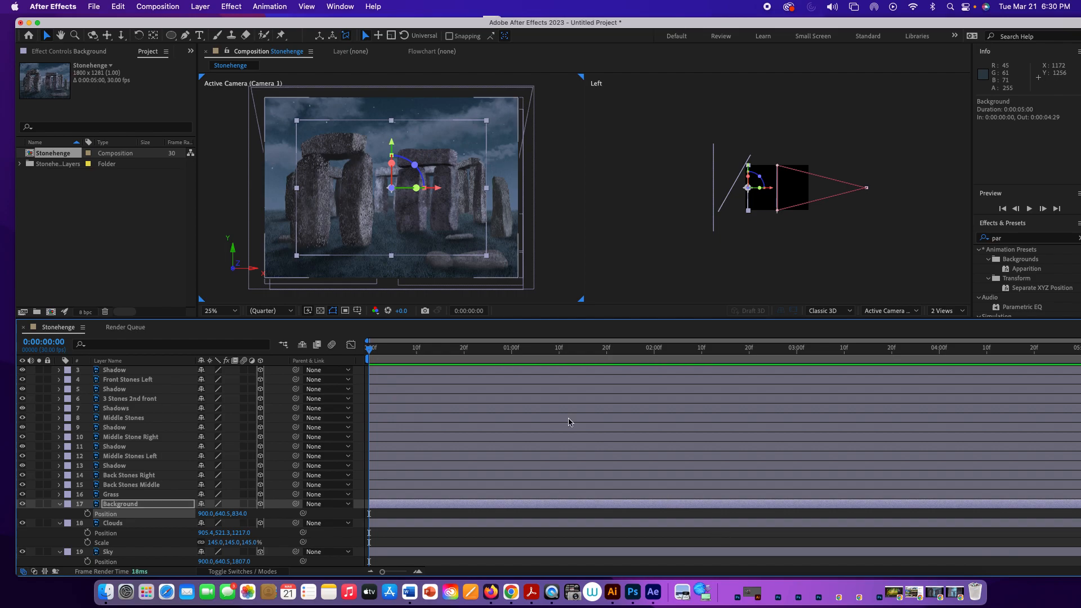
- Reveal the Background layer's scale as well and enlarge the layer uniformly to 140%
{"action": "left_click", "coordinate": [175, 509]}
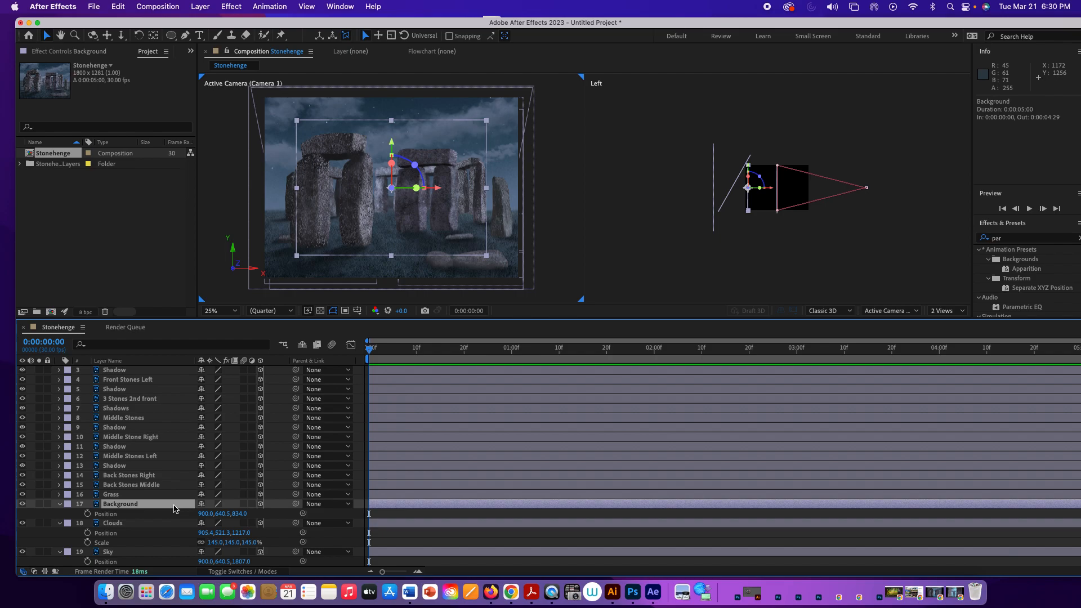
{"action": "key", "text": "shift+s"}
{"action": "left_click_drag", "start_coordinate": [232, 524], "coordinate": [256, 525]}
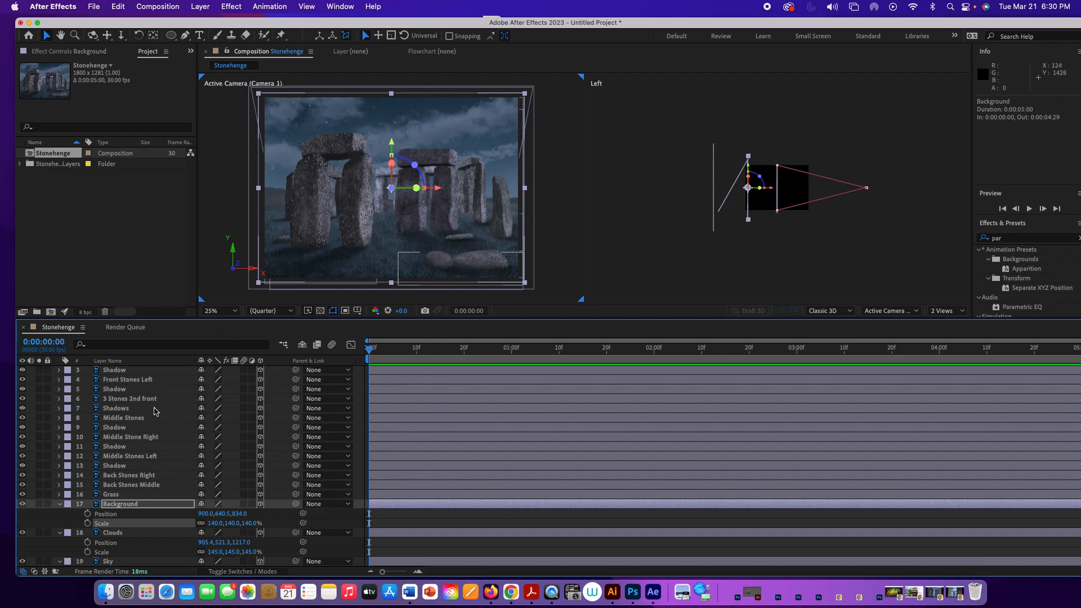
- Reveal the Grass layer's position and push the layer back in depth to a Z position of 742
{"action": "left_click", "coordinate": [124, 495]}
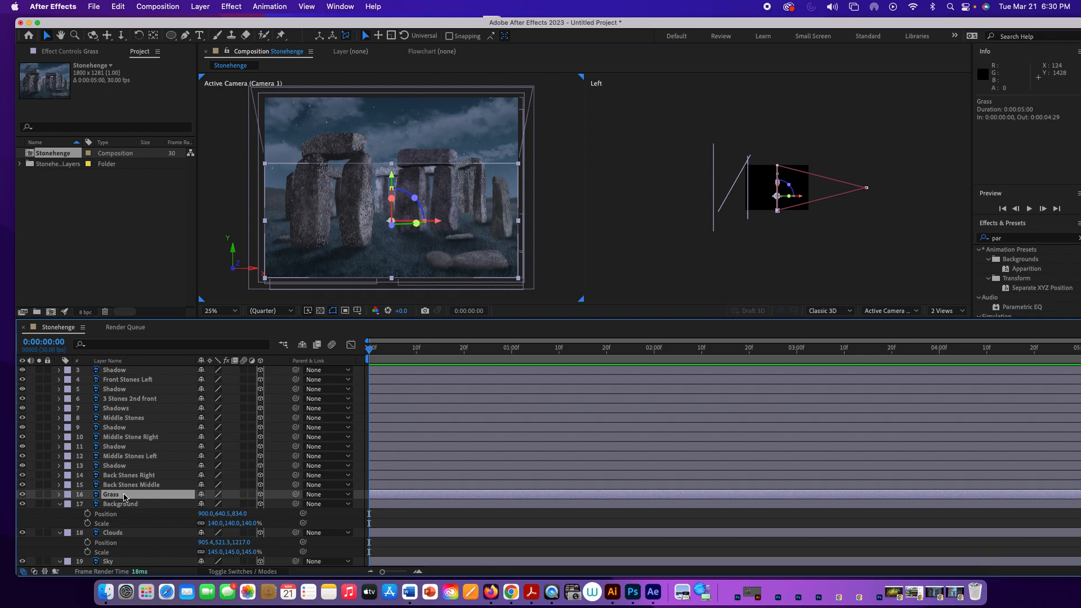
{"action": "key", "text": "p"}
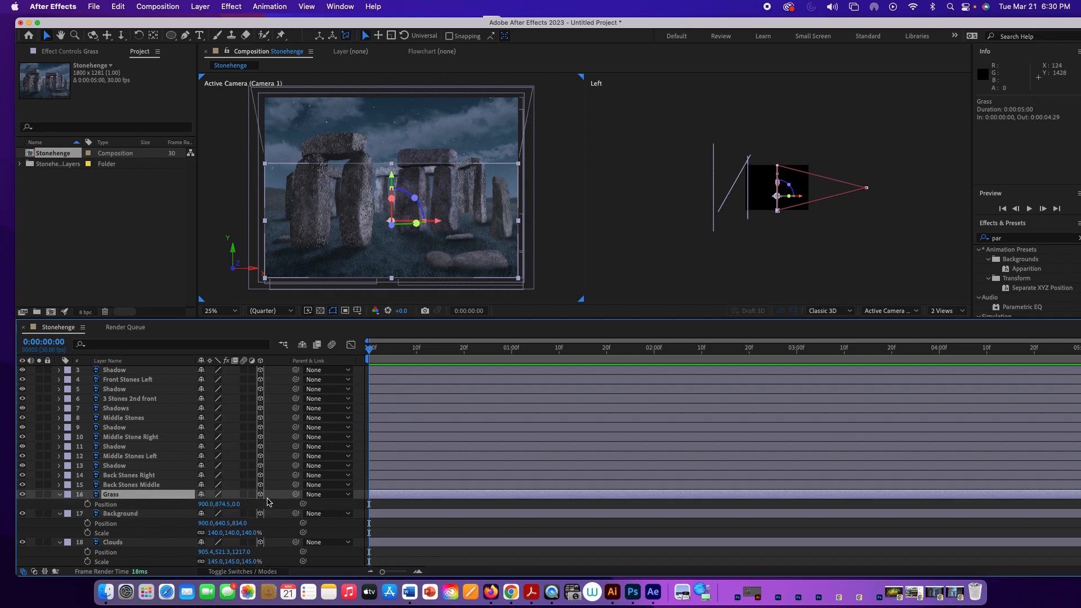
{"action": "left_click_drag", "start_coordinate": [236, 504], "coordinate": [674, 528]}
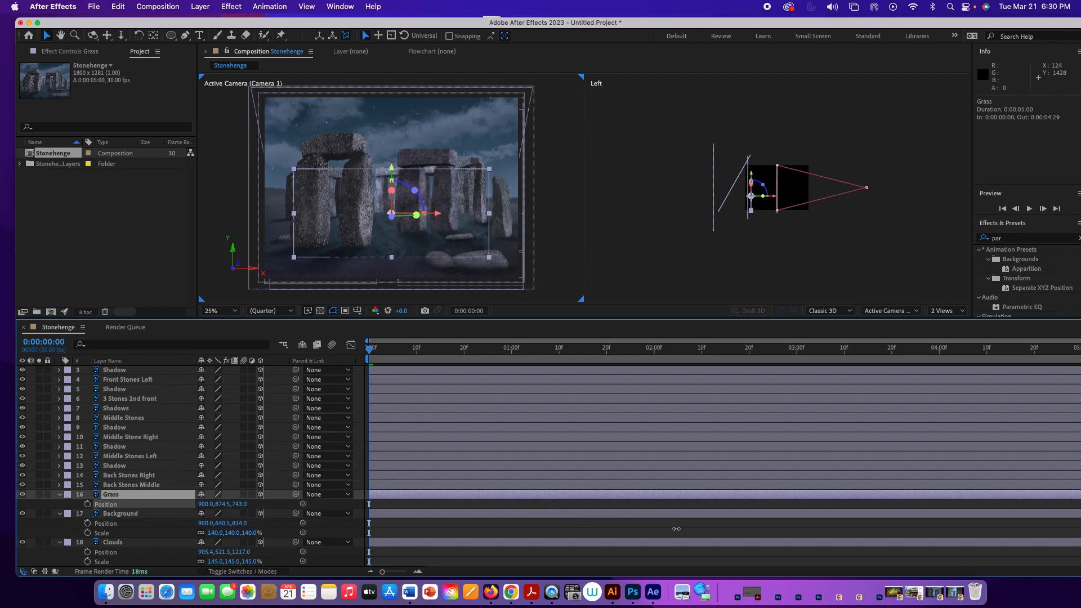
- Tilt the Grass layer around its X axis to an orientation of about 316.4° so it lies back like ground
{"action": "scroll", "coordinate": [756, 230], "scroll_direction": "down", "scroll_amount": 1}
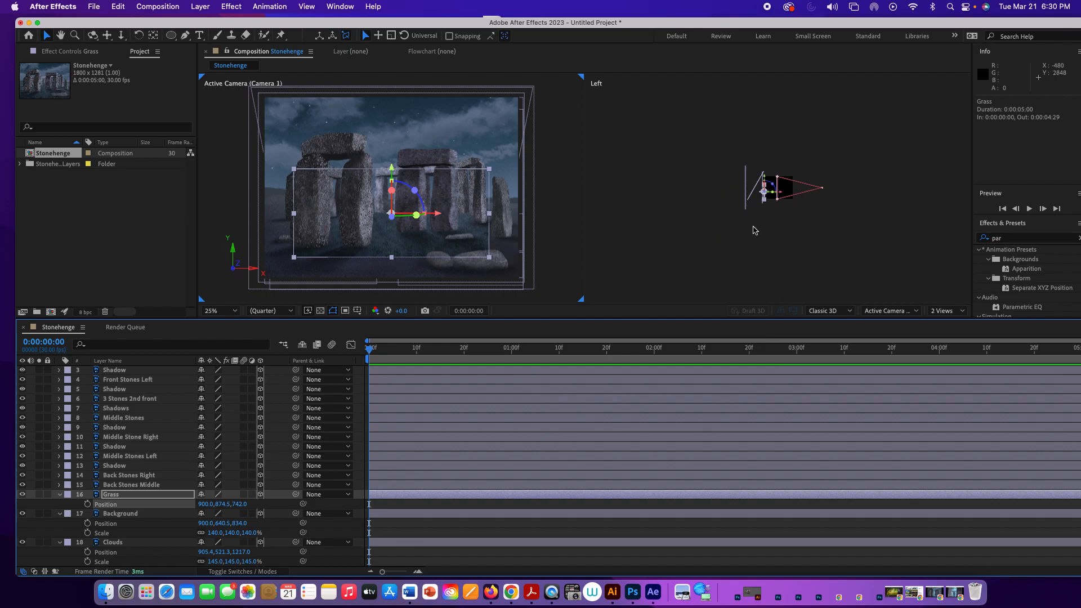
{"action": "scroll", "coordinate": [755, 231], "scroll_direction": "up", "scroll_amount": 2}
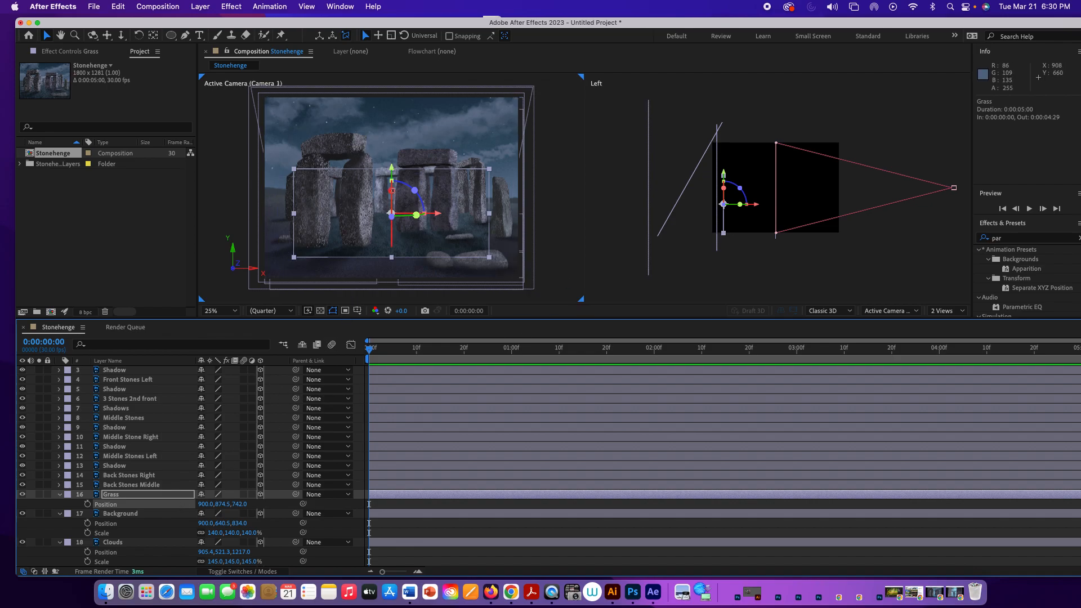
{"action": "left_click_drag", "start_coordinate": [391, 213], "coordinate": [392, 213]}
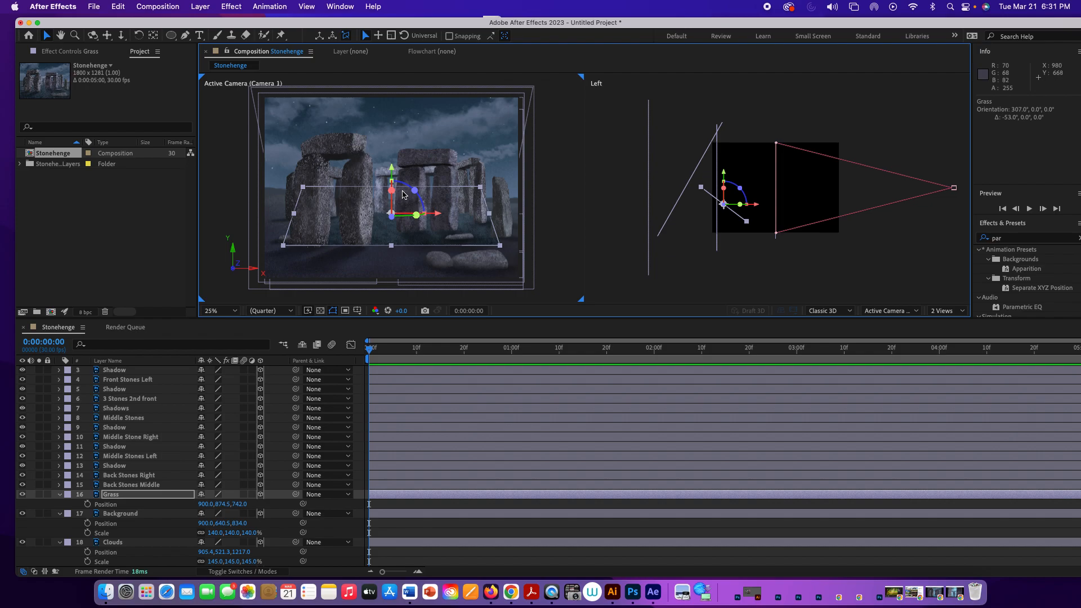
{"action": "left_click_drag", "start_coordinate": [391, 212], "coordinate": [391, 213]}
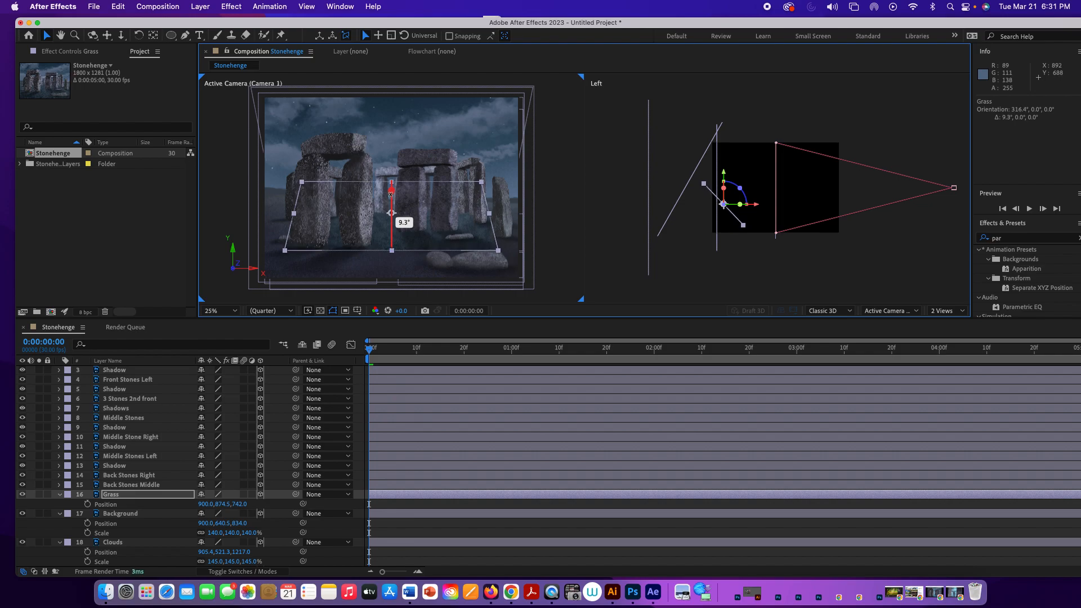
{"action": "left_click_drag", "start_coordinate": [392, 213], "coordinate": [392, 213]}
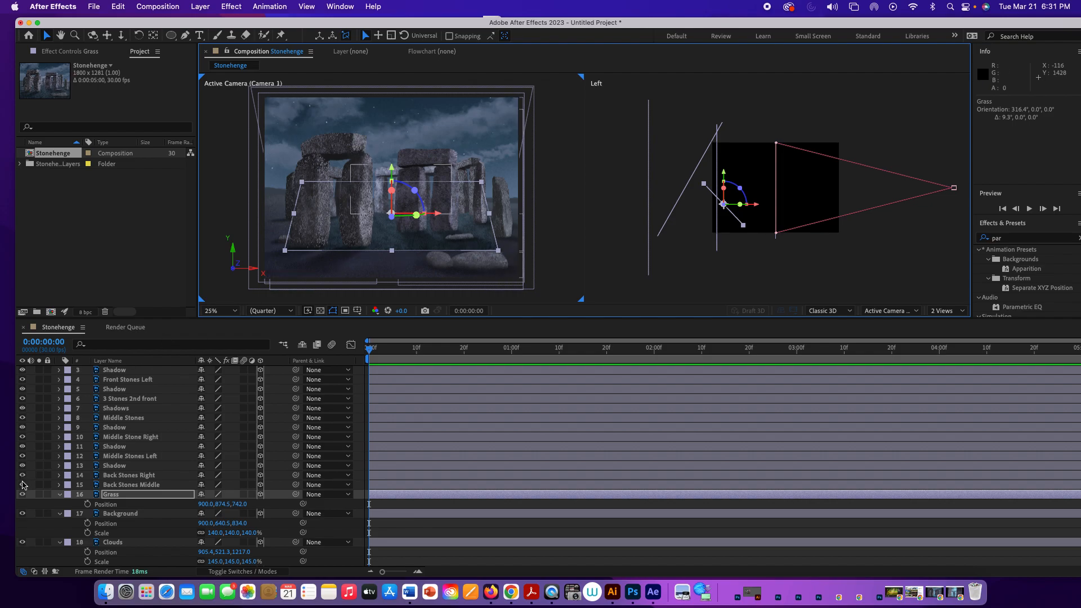
- Hide all the stone and shadow layers and bring the Grass layer forward in depth to a Z position of 528
{"action": "left_click_drag", "start_coordinate": [22, 486], "coordinate": [24, 371]}
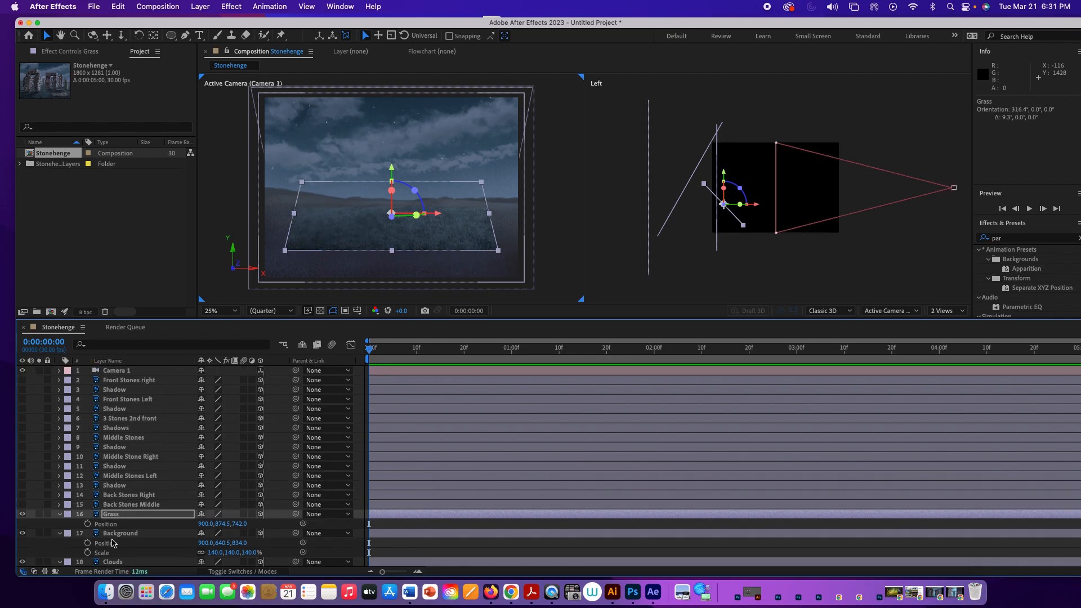
{"action": "left_click", "coordinate": [129, 517]}
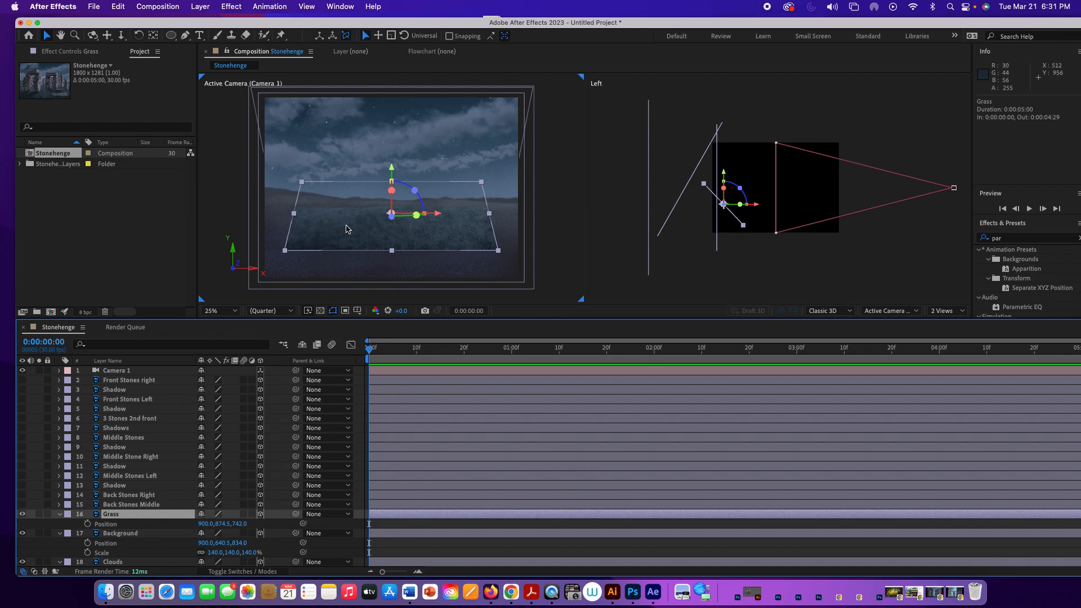
{"action": "left_click", "coordinate": [355, 228]}
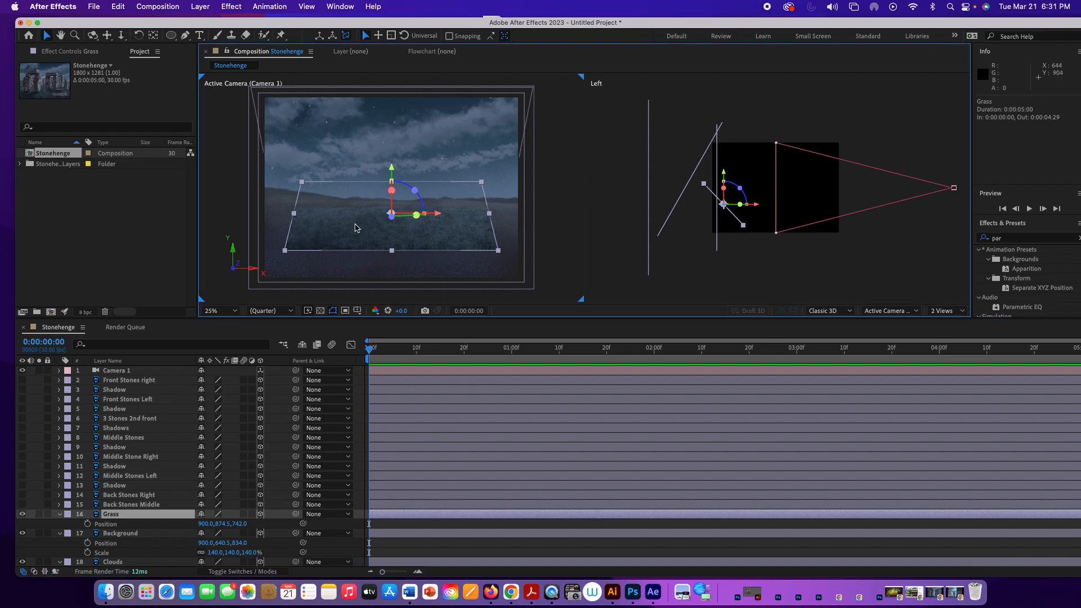
{"action": "left_click_drag", "start_coordinate": [242, 524], "coordinate": [89, 491]}
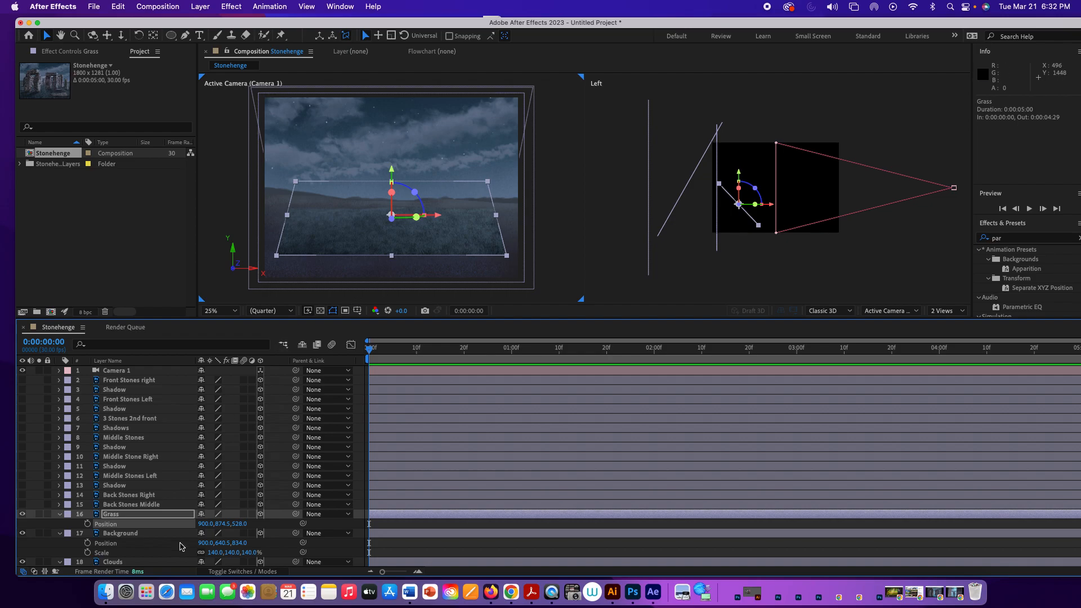
- Reveal the Grass layer's scale, enlarge it to 141%, and with proportions unlinked stretch its Y scale to 162%
{"action": "left_click", "coordinate": [166, 517]}
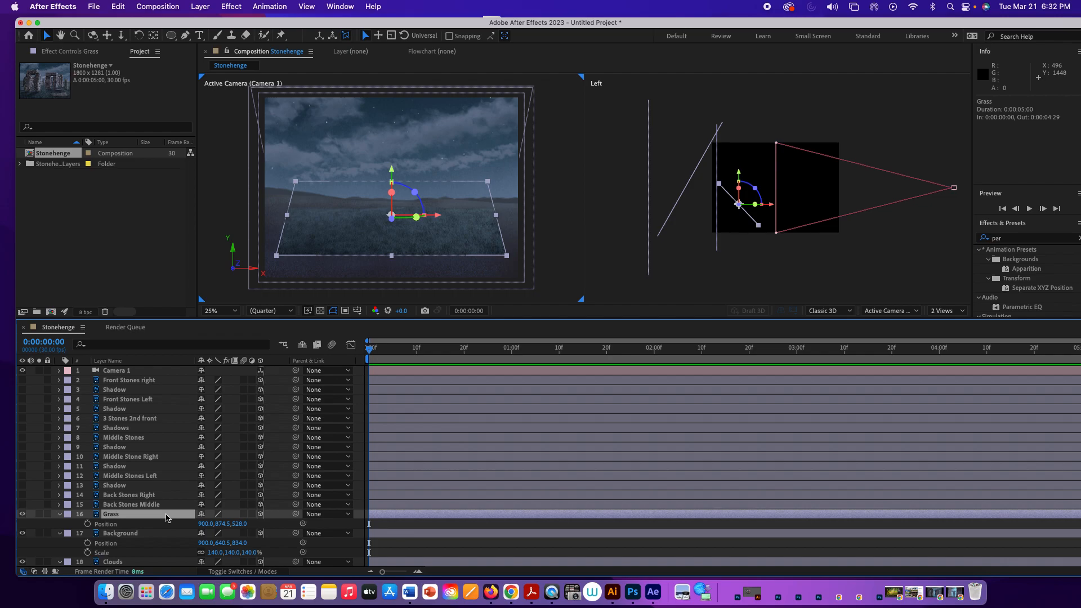
{"action": "key", "text": "shift+s"}
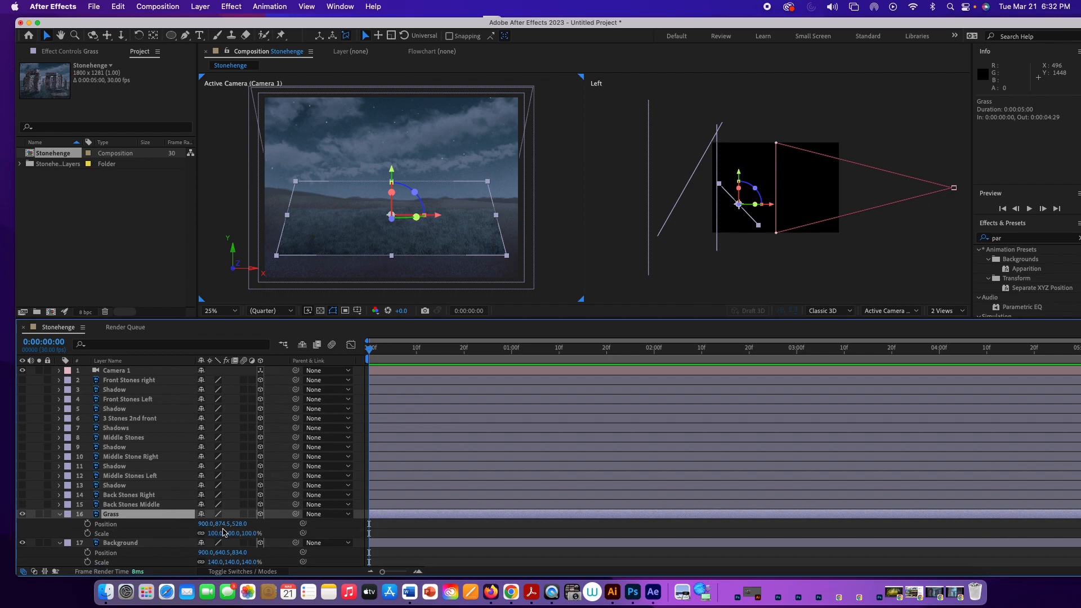
{"action": "left_click_drag", "start_coordinate": [222, 533], "coordinate": [230, 533]}
{"action": "left_click_drag", "start_coordinate": [241, 533], "coordinate": [242, 534]}
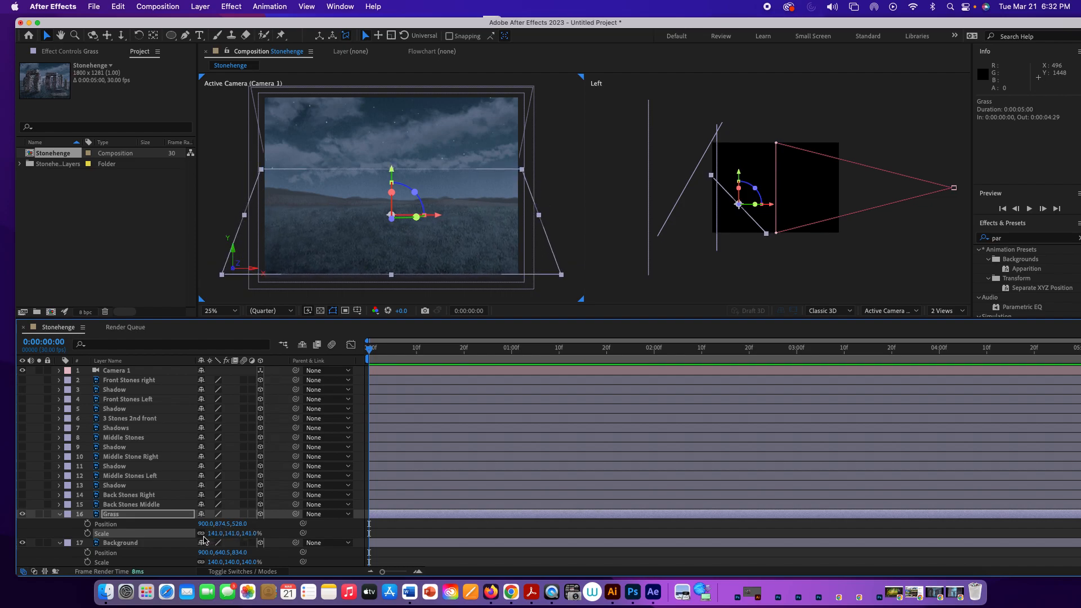
{"action": "left_click_drag", "start_coordinate": [233, 535], "coordinate": [241, 533]}
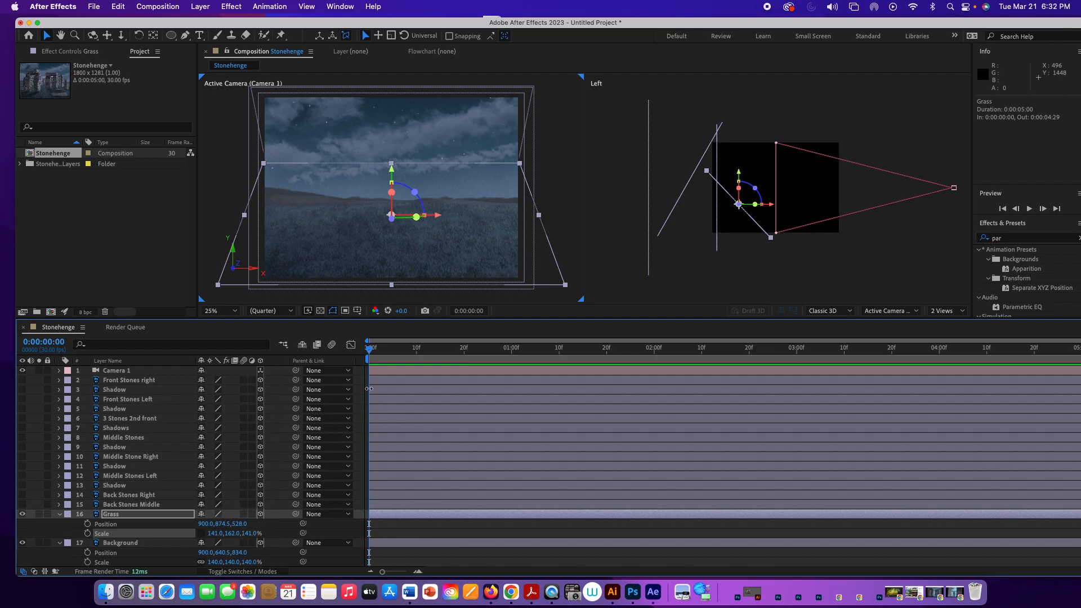
- Examine the grass edges and the horizon blend up close and at full-frame size in the camera view
{"action": "key", "text": "comma"}
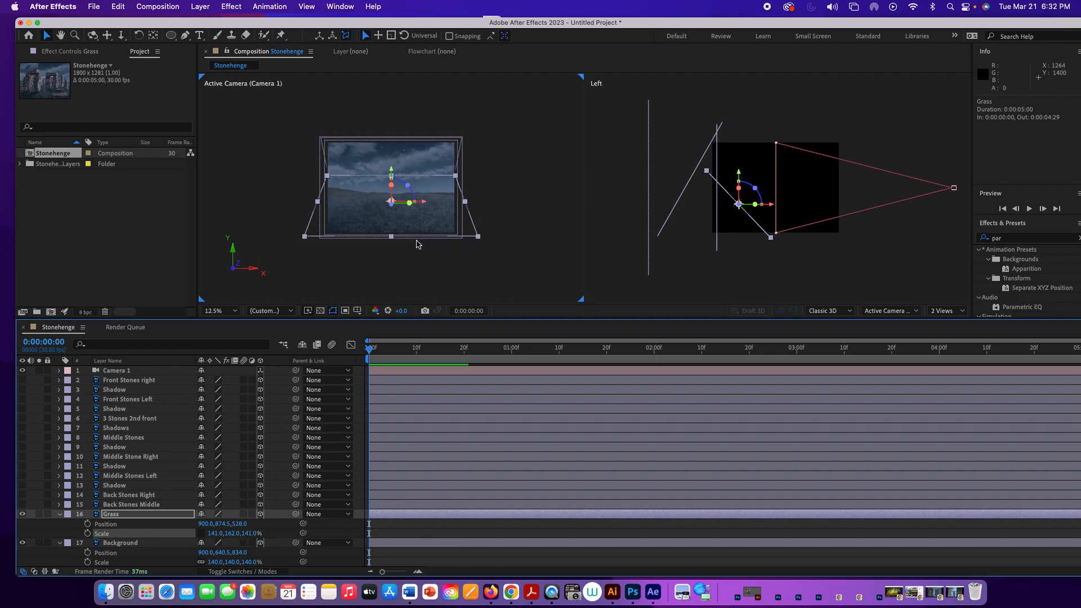
{"action": "key", "text": "period"}
{"action": "key", "text": "period"}
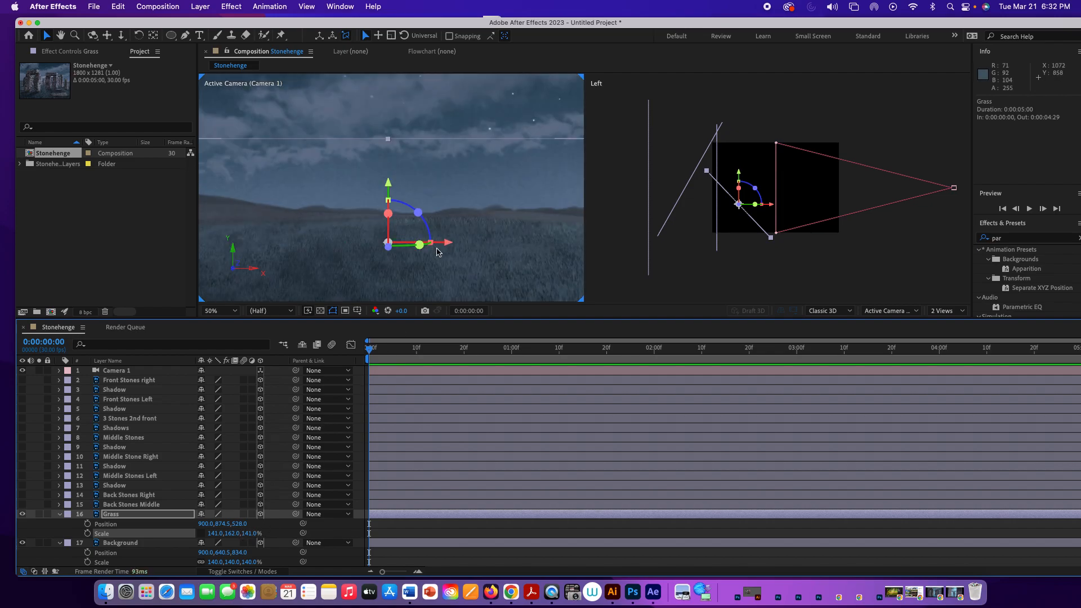
{"action": "key", "text": "space"}
{"action": "left_click_drag", "start_coordinate": [438, 242], "coordinate": [490, 210]}
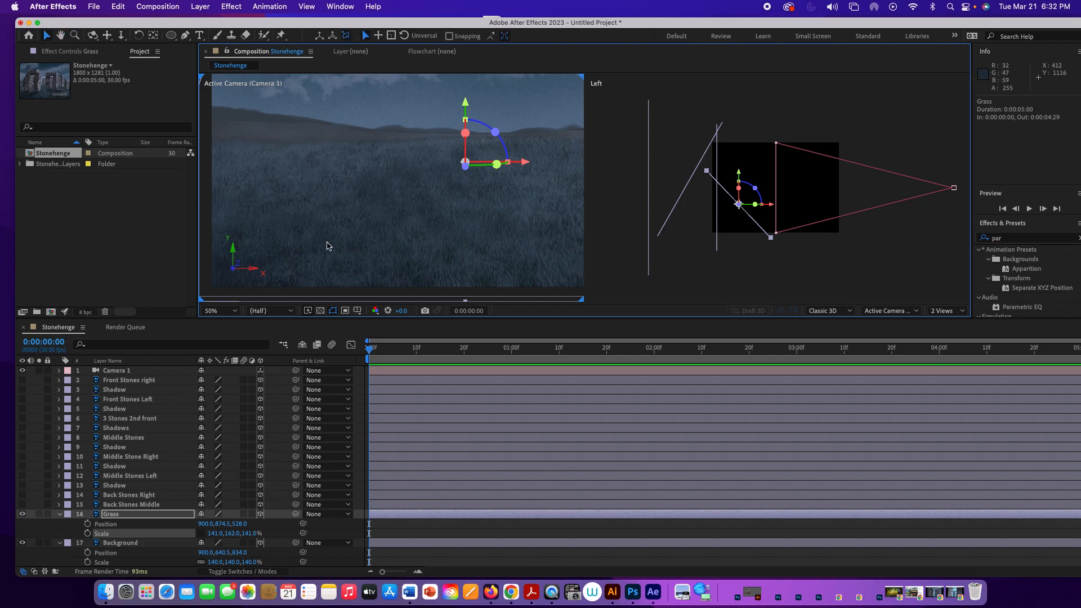
{"action": "left_click_drag", "start_coordinate": [467, 236], "coordinate": [405, 237]}
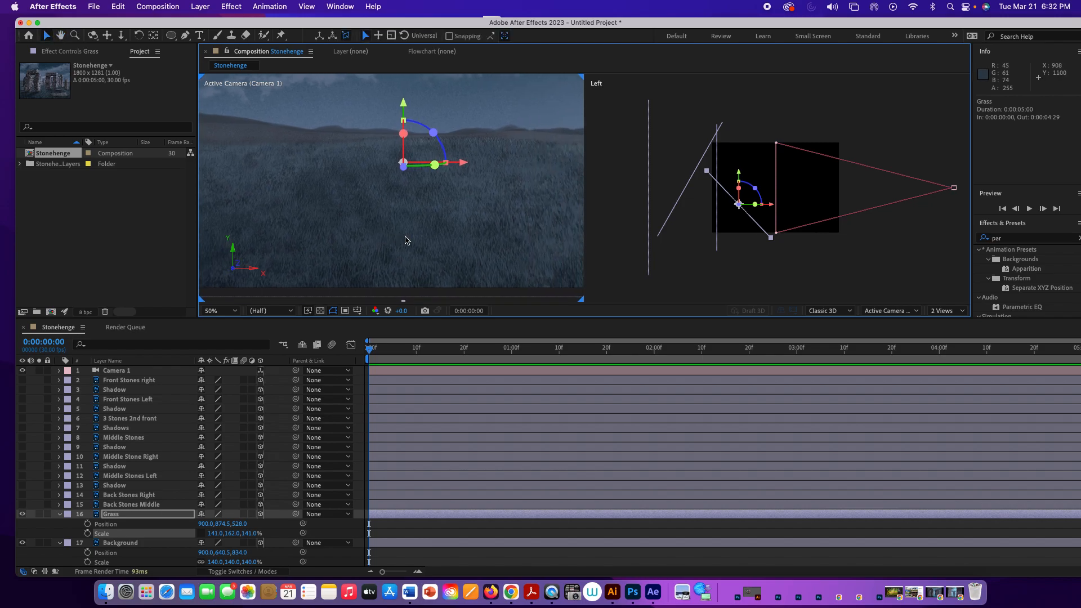
{"action": "key", "text": "comma"}
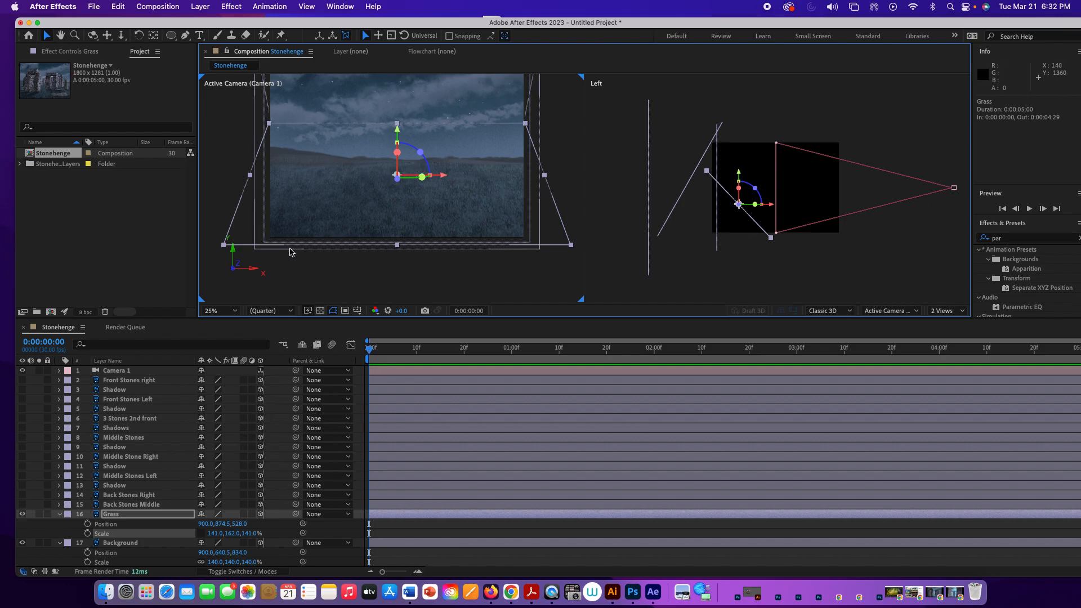
{"action": "key", "text": "period"}
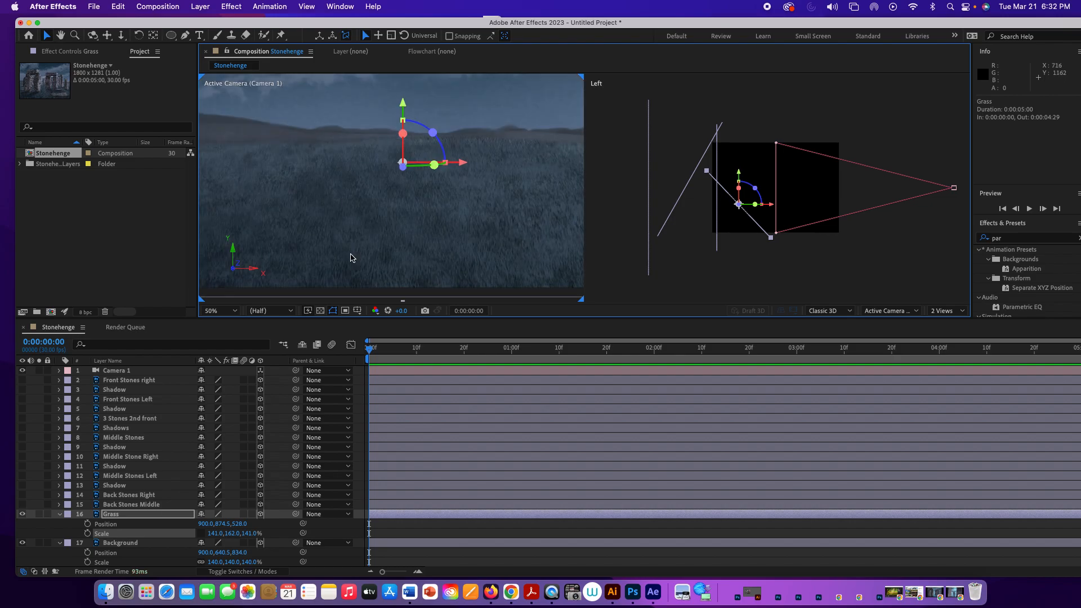
{"action": "key", "text": "comma"}
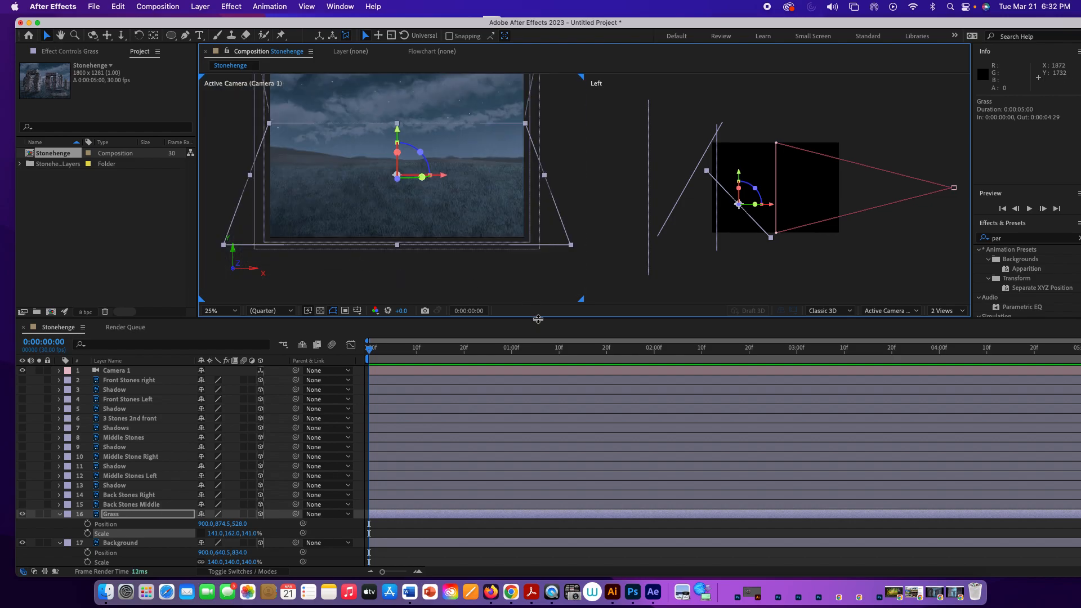
- Make the composition viewer taller, play a preview of the grass scene, and return to the first frame
{"action": "left_click_drag", "start_coordinate": [538, 320], "coordinate": [537, 370]}
{"action": "key", "text": "comma"}
{"action": "key", "text": "period"}
{"action": "key", "text": "period"}
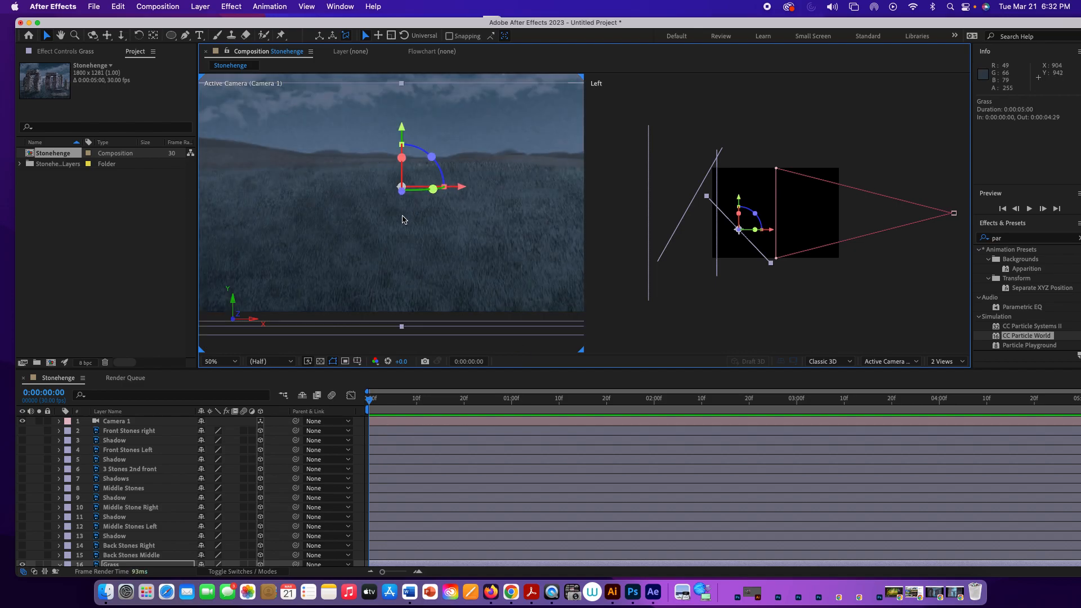
{"action": "key", "text": "space"}
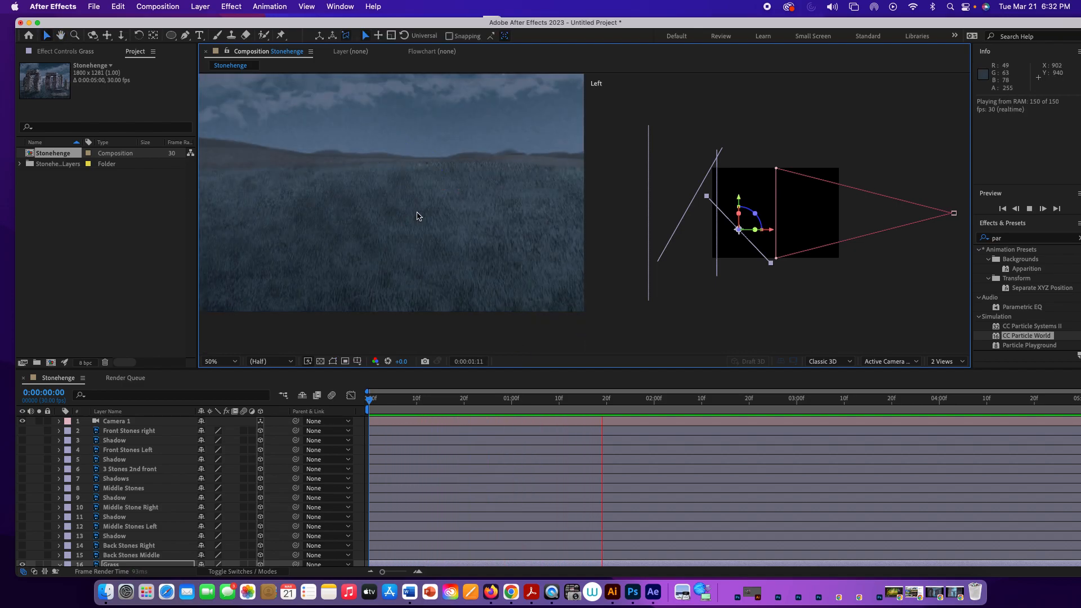
{"action": "key", "text": "space"}
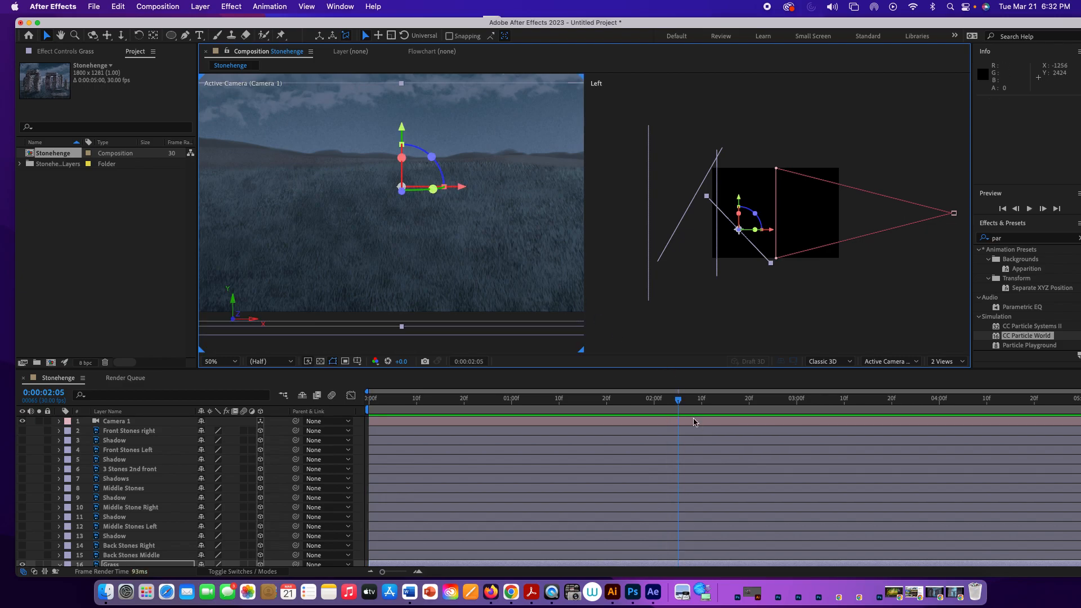
{"action": "key", "text": "Home"}
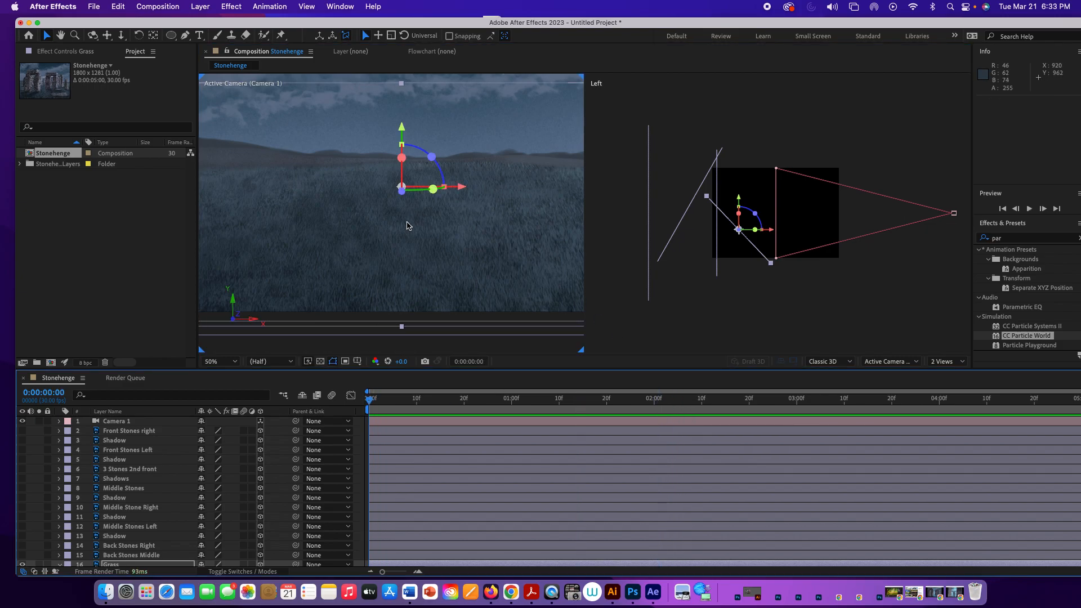
{"action": "key", "text": "comma"}
{"action": "key", "text": "period"}
{"action": "key", "text": "comma"}
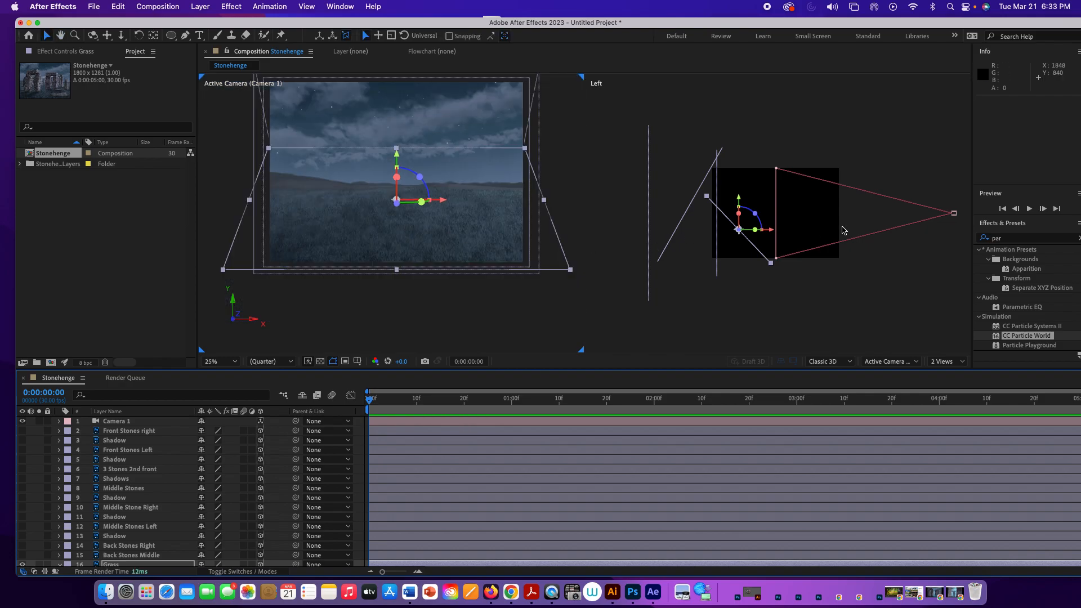
- Find the Corner Pin effect and apply it to the Grass layer
{"action": "left_click", "coordinate": [1012, 238]}
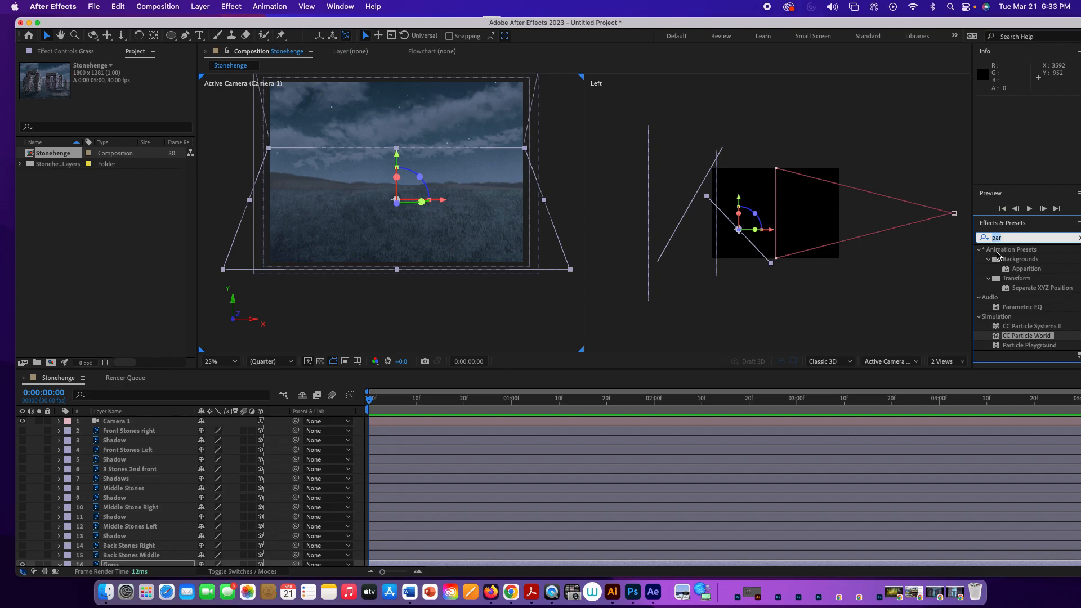
{"action": "left_click_drag", "start_coordinate": [1003, 240], "coordinate": [958, 233]}
{"action": "type", "text": "corne"}
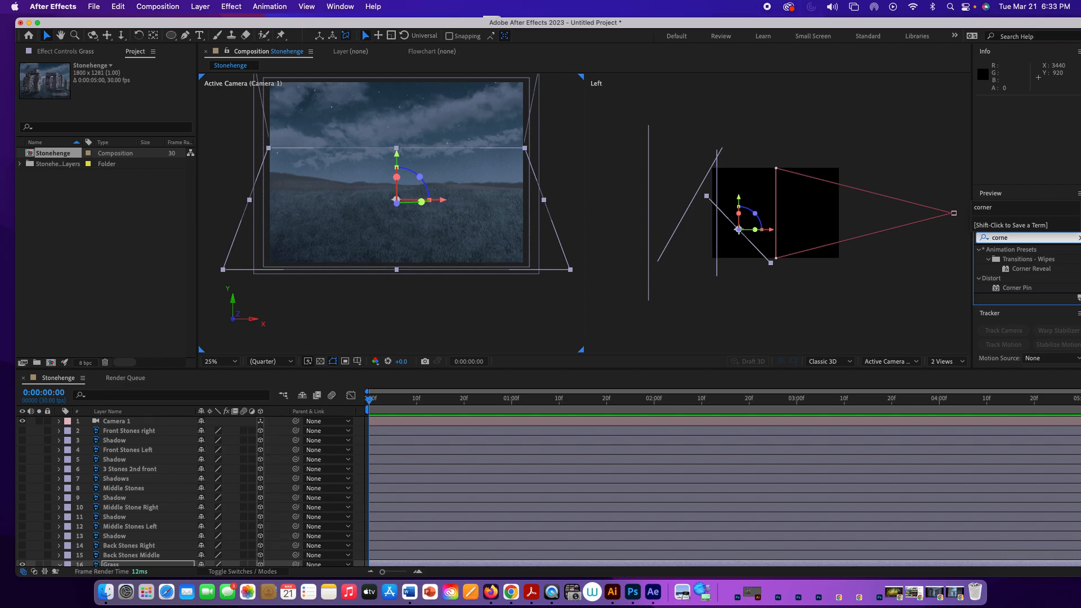
{"action": "double_click", "coordinate": [995, 290]}
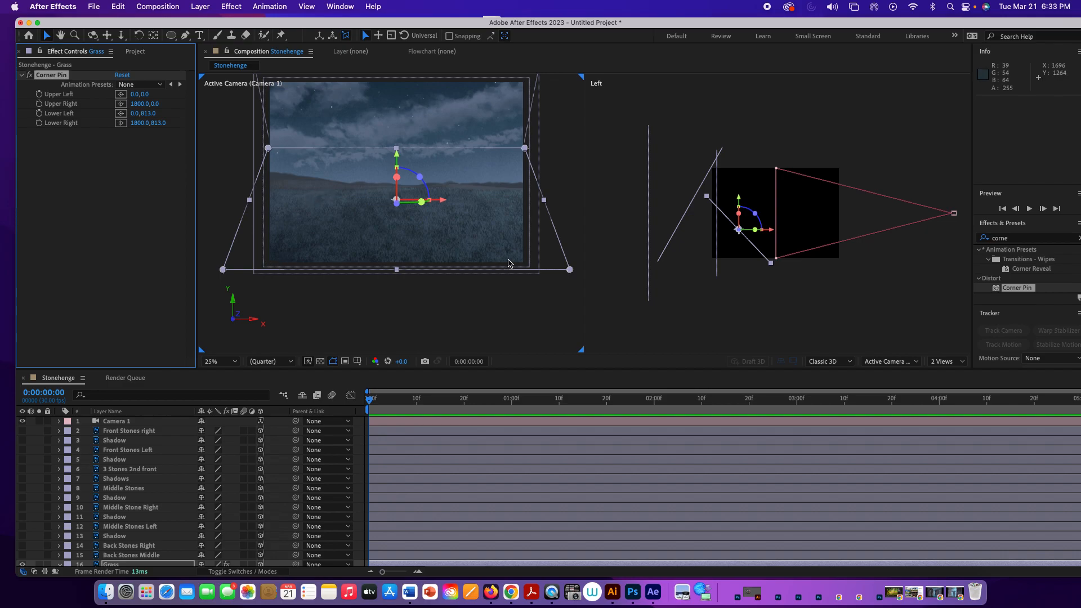
- Pin the grass's lower-left corner at about 236.7, 791.4 and its lower-right corner at about 1576.2, 777.1, near the frame's bottom corners
{"action": "left_click", "coordinate": [120, 114]}
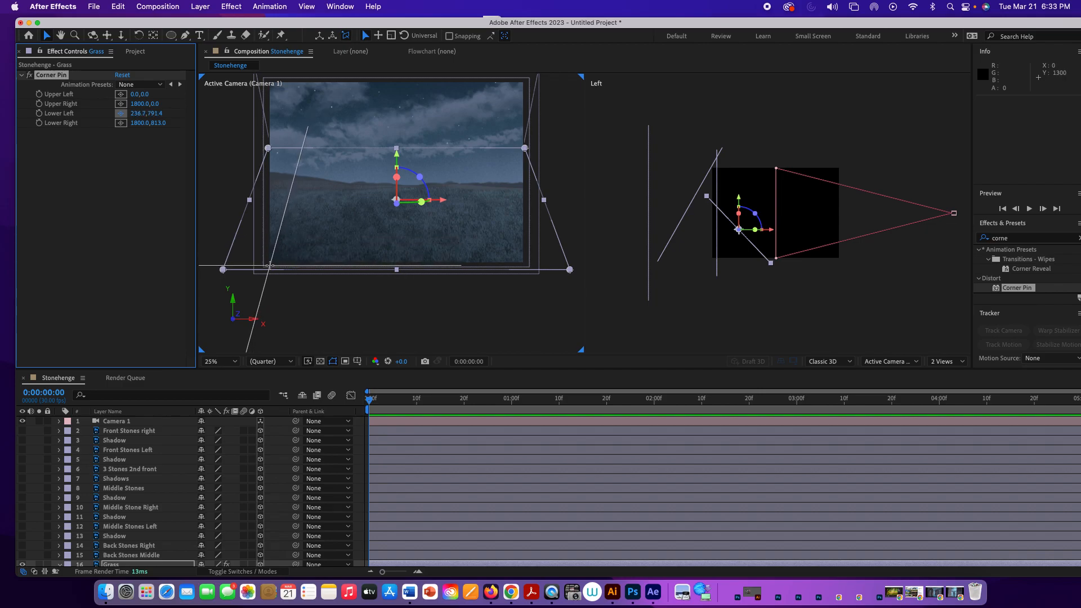
{"action": "left_click", "coordinate": [270, 265]}
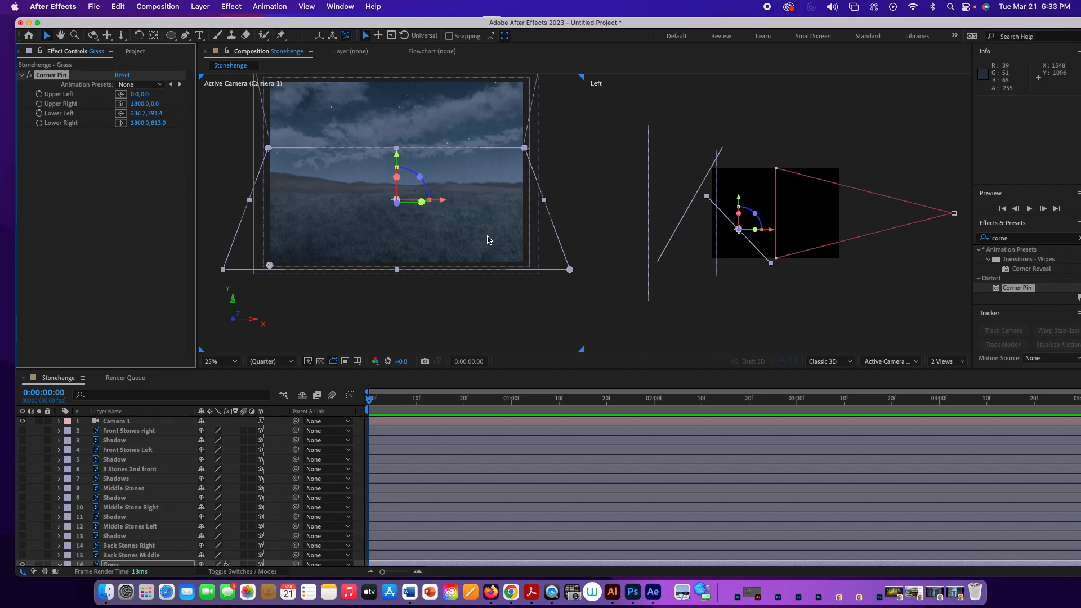
{"action": "left_click", "coordinate": [121, 123]}
{"action": "left_click", "coordinate": [525, 262]}
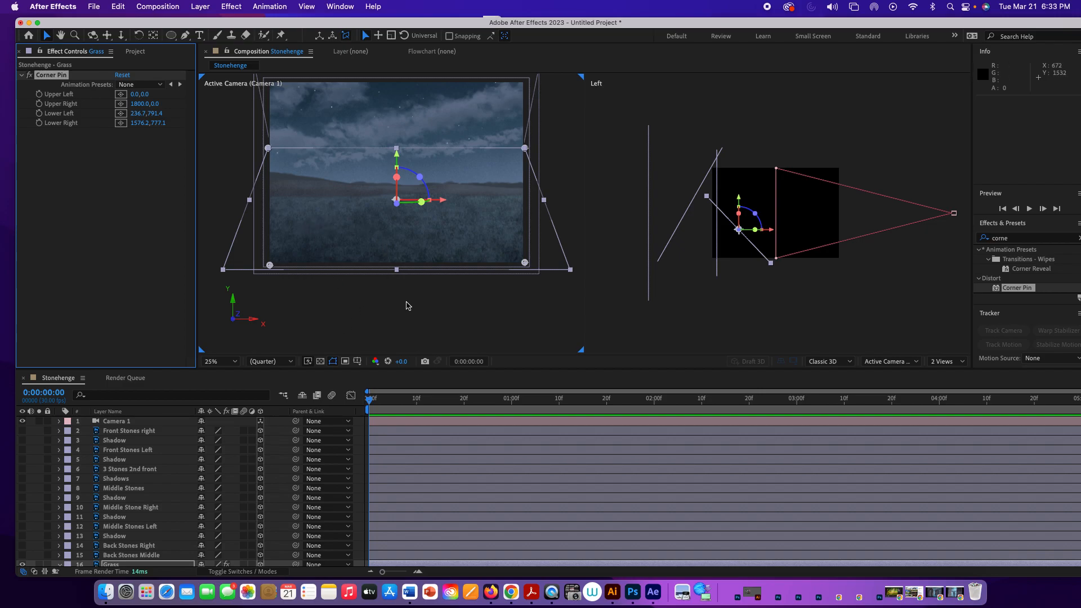
- Relink the Grass layer's scale proportions and reduce the layer to a scale of 109.7, 126.0, 109.7%
{"action": "scroll", "coordinate": [154, 473], "scroll_direction": "down", "scroll_amount": 3}
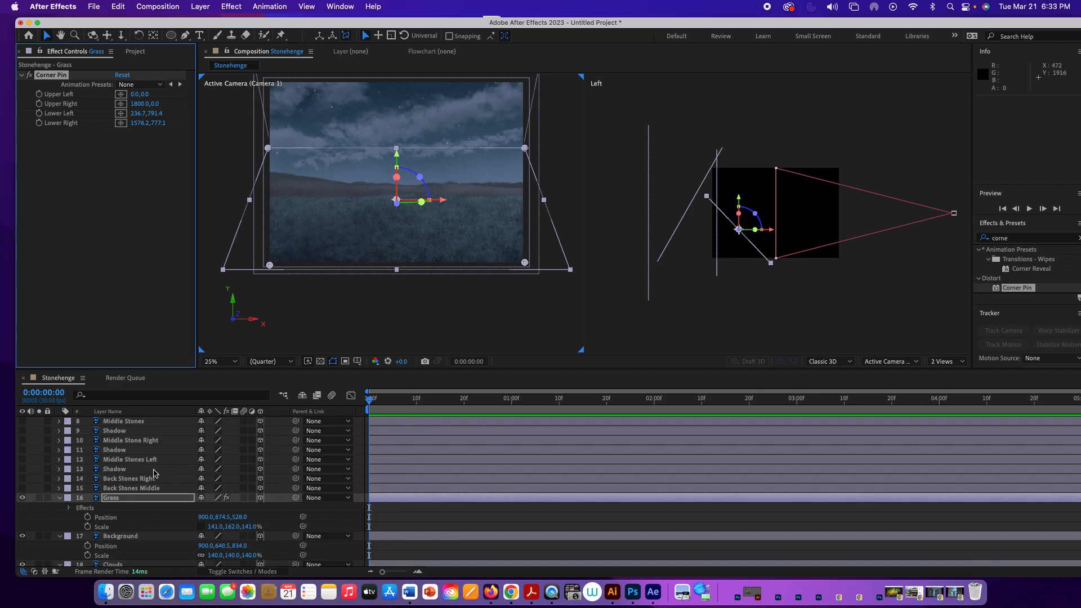
{"action": "left_click", "coordinate": [206, 529]}
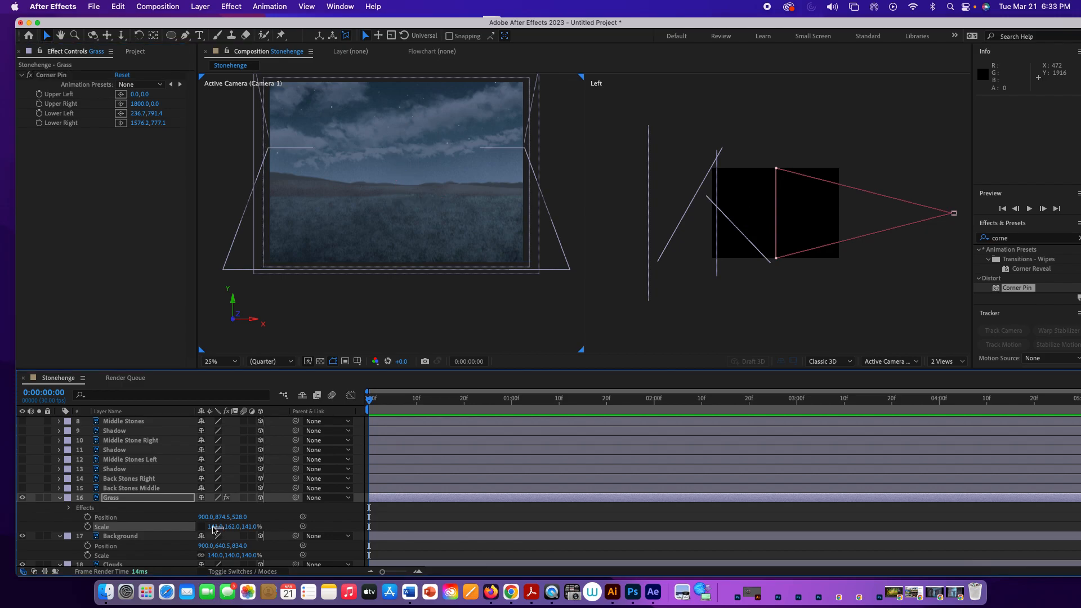
{"action": "left_click_drag", "start_coordinate": [226, 527], "coordinate": [211, 527]}
{"action": "key", "text": "super+z"}
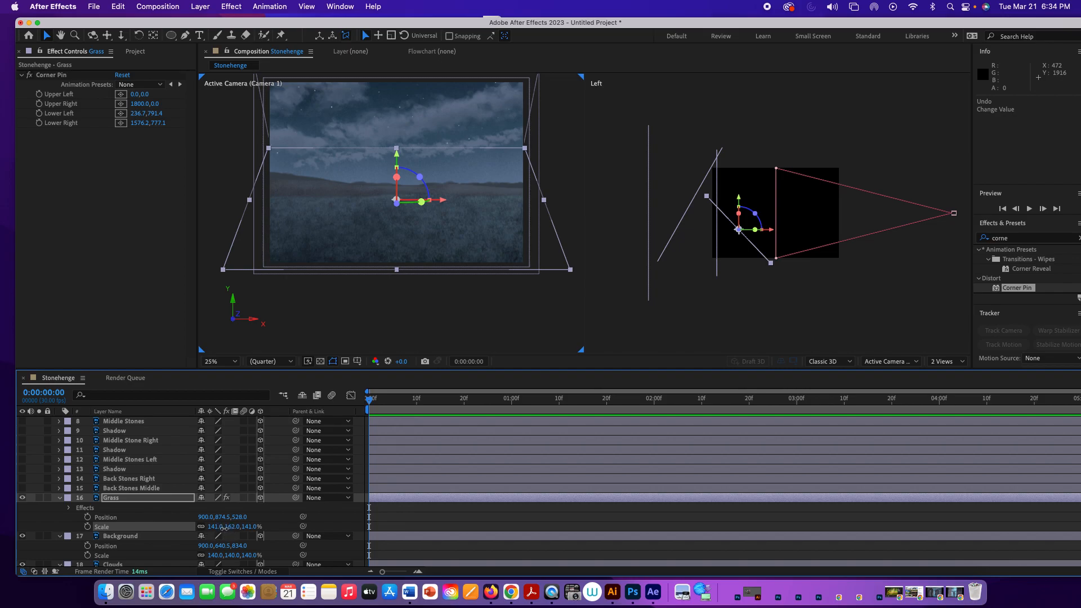
{"action": "left_click_drag", "start_coordinate": [228, 530], "coordinate": [220, 527]}
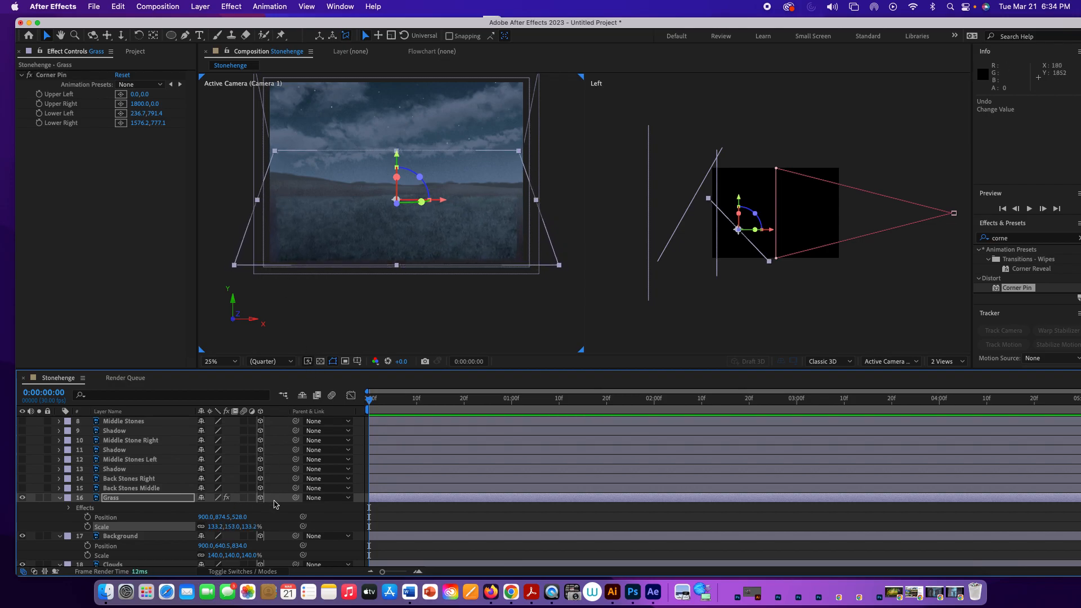
{"action": "left_click_drag", "start_coordinate": [232, 528], "coordinate": [241, 527]}
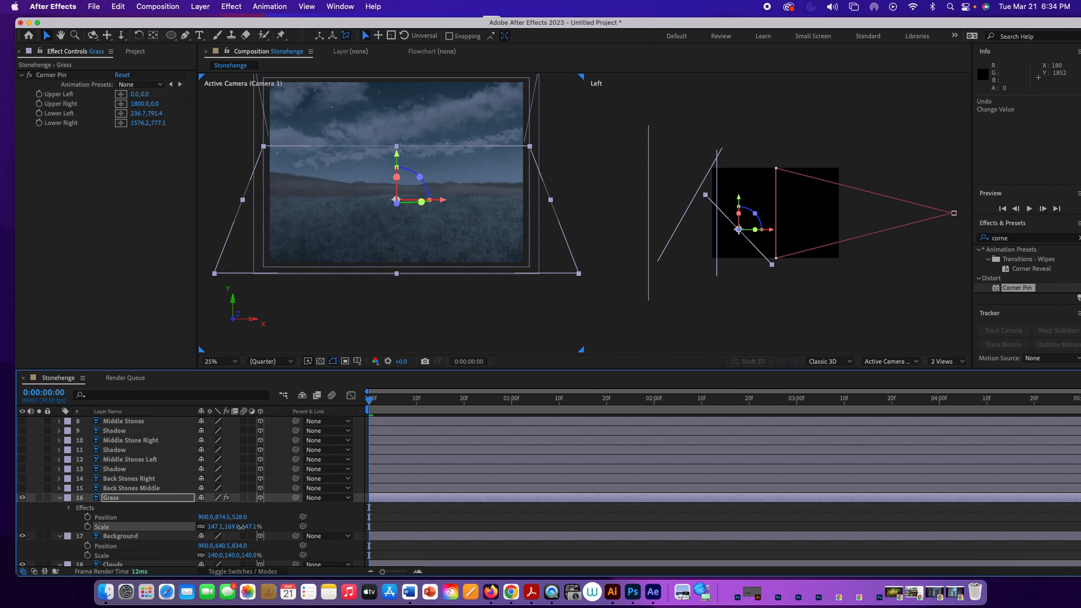
{"action": "left_click_drag", "start_coordinate": [241, 526], "coordinate": [230, 525]}
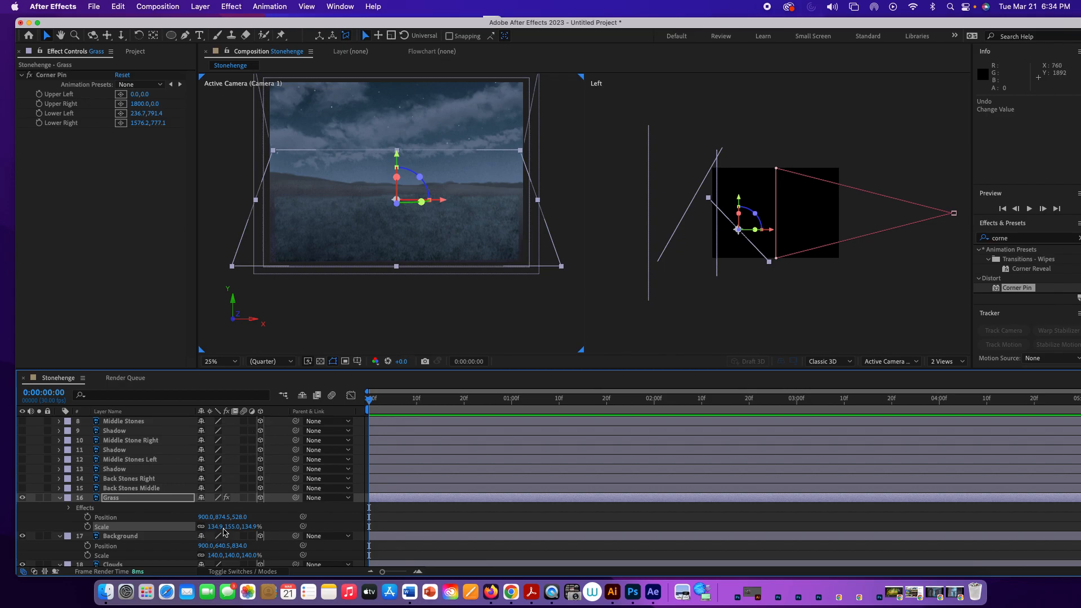
{"action": "left_click_drag", "start_coordinate": [230, 526], "coordinate": [209, 525]}
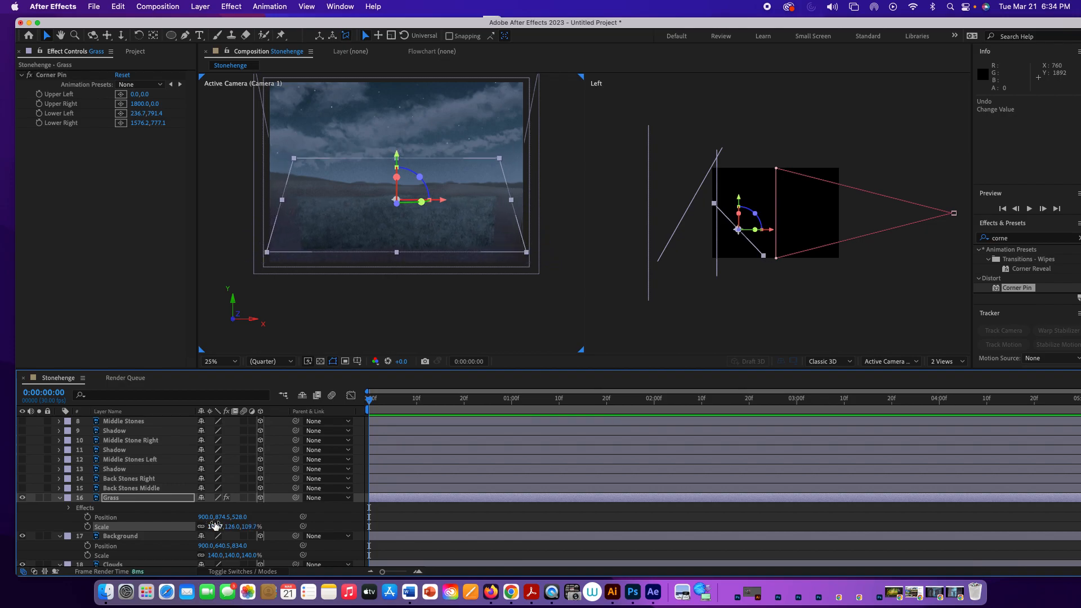
- Lower the Grass layer to a Y position of 938.9 and unlink its scale proportions
{"action": "left_click", "coordinate": [429, 225]}
{"action": "left_click_drag", "start_coordinate": [429, 225], "coordinate": [439, 246]}
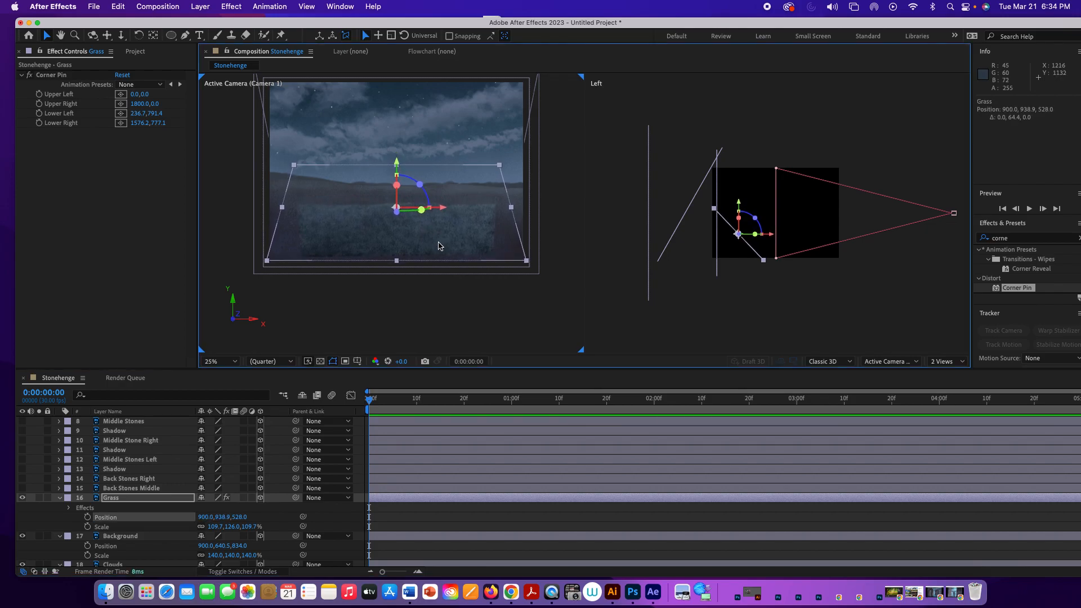
{"action": "left_click", "coordinate": [246, 532]}
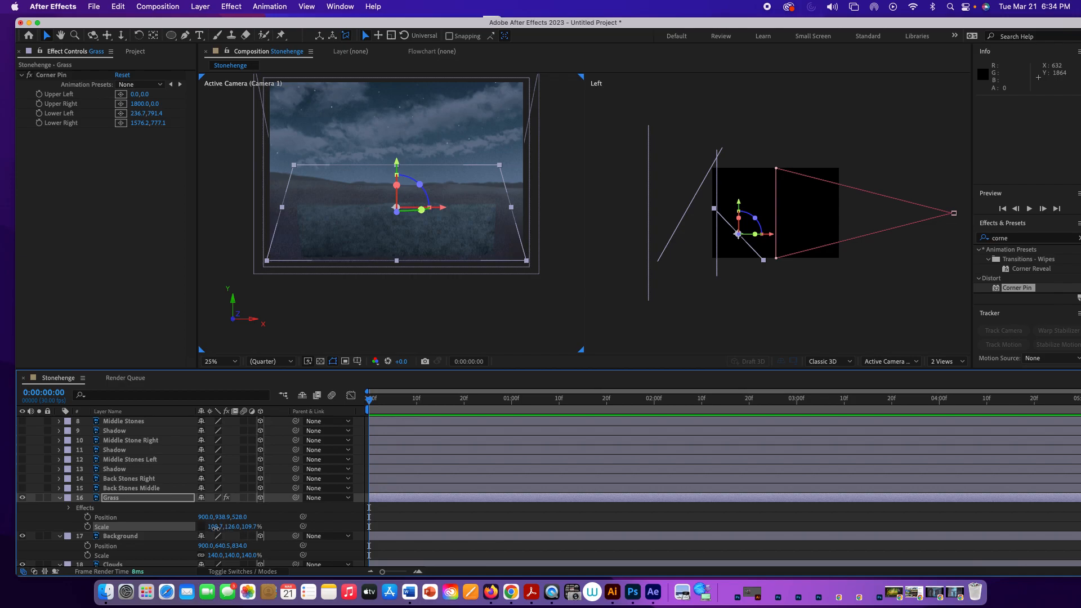
- Stretch the Grass layer to a scale of 152.7, 150.0, 109.7% and raise it to a Y position of 916.6
{"action": "left_click_drag", "start_coordinate": [216, 527], "coordinate": [239, 531]}
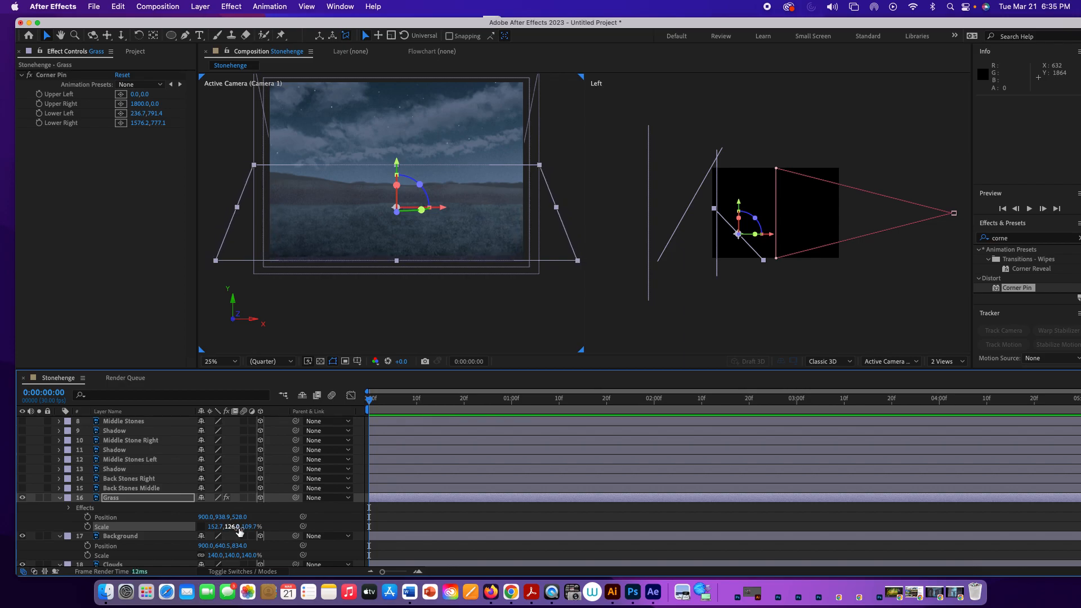
{"action": "left_click_drag", "start_coordinate": [236, 528], "coordinate": [243, 527]}
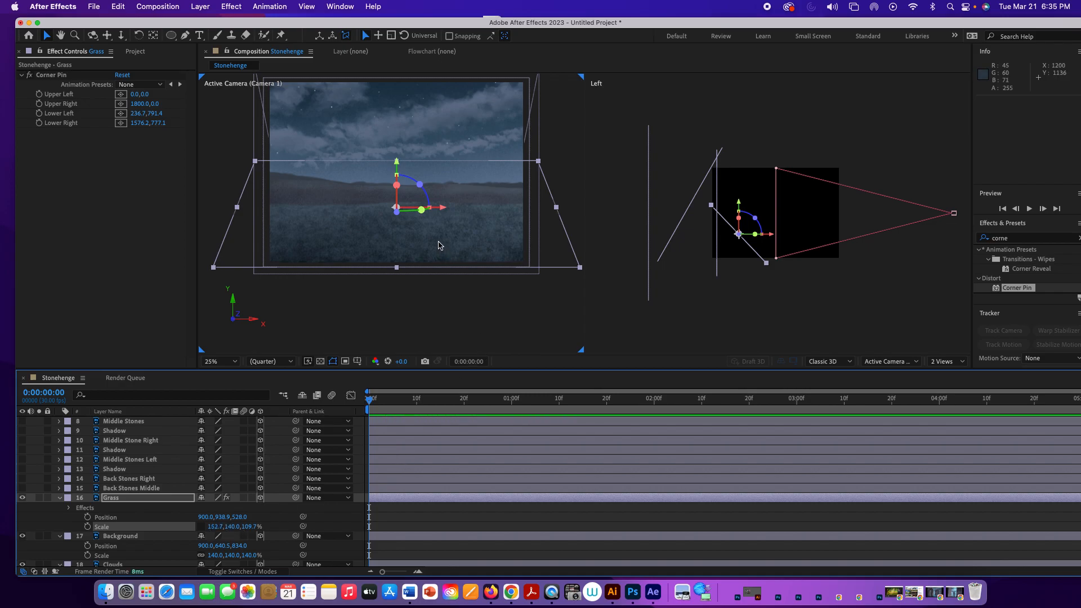
{"action": "left_click_drag", "start_coordinate": [437, 245], "coordinate": [437, 242]}
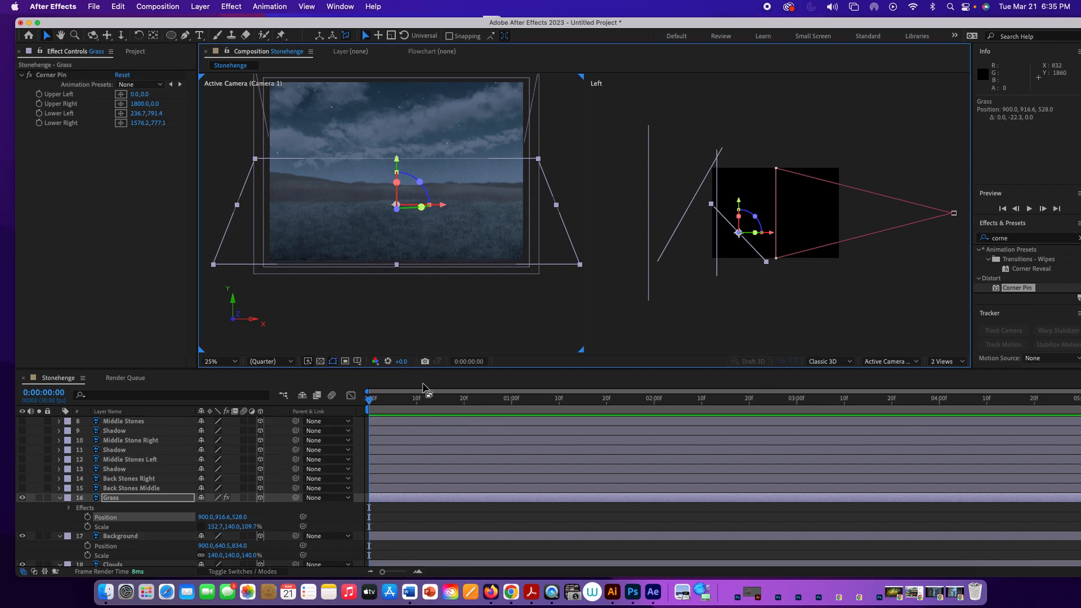
{"action": "left_click_drag", "start_coordinate": [233, 526], "coordinate": [239, 526]}
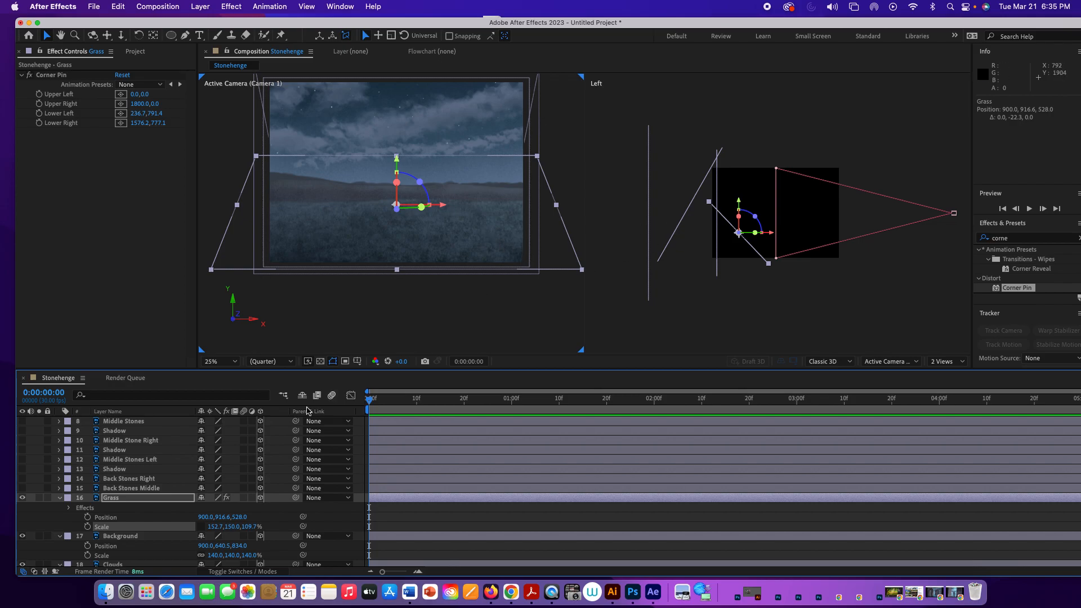
- Push the Grass layer back to position 900.0, 868.9, 668.0 and set its vertical scale to 171.0%
{"action": "left_click_drag", "start_coordinate": [241, 516], "coordinate": [321, 521]}
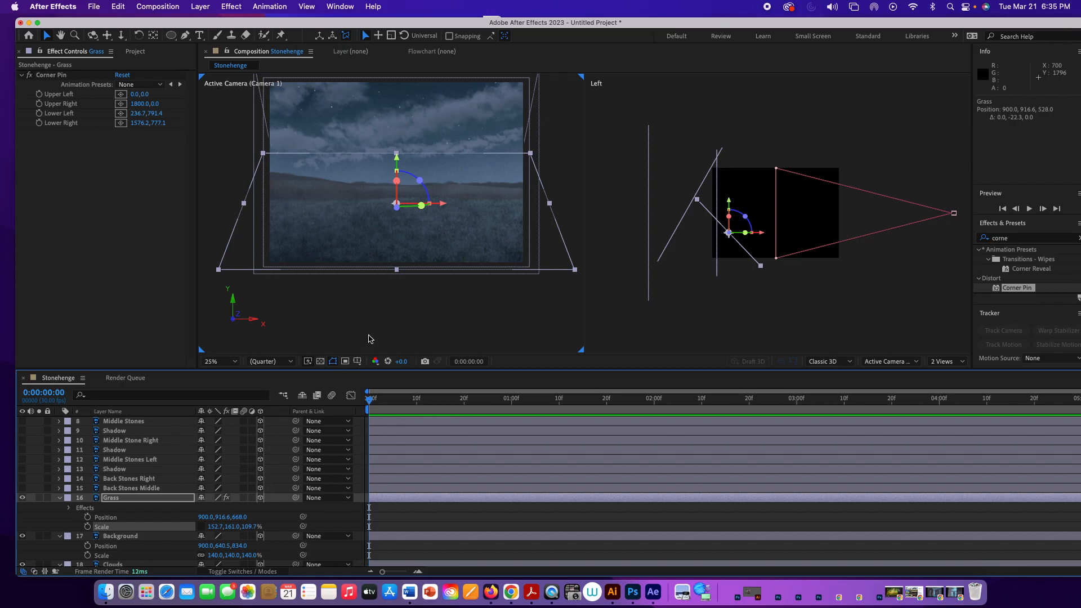
{"action": "left_click_drag", "start_coordinate": [382, 232], "coordinate": [381, 225]}
{"action": "left_click_drag", "start_coordinate": [237, 529], "coordinate": [243, 529]}
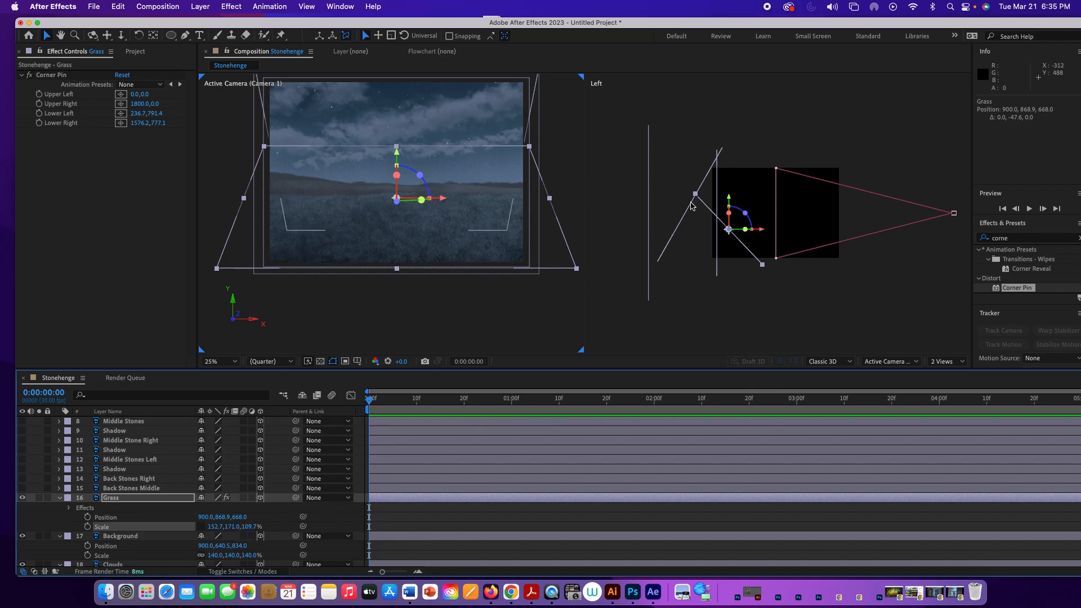
- Push the Sky layer back to a Z position of 2080.0 and enlarge it to 207.0% scale
{"action": "scroll", "coordinate": [204, 503], "scroll_direction": "down", "scroll_amount": 3}
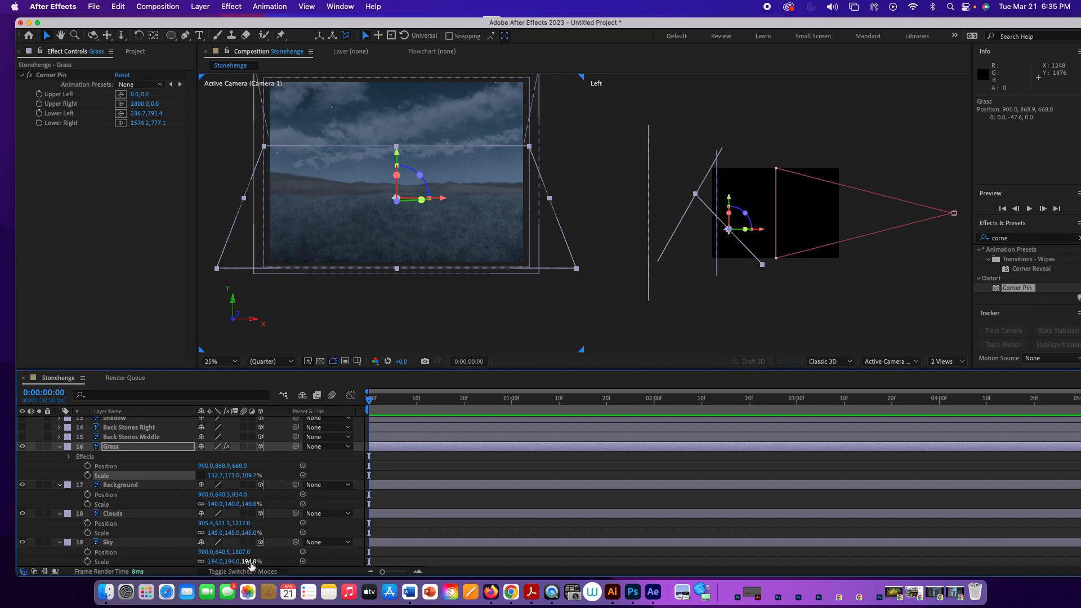
{"action": "left_click_drag", "start_coordinate": [251, 562], "coordinate": [354, 550]}
{"action": "key", "text": "super+z"}
{"action": "left_click_drag", "start_coordinate": [251, 562], "coordinate": [259, 562]}
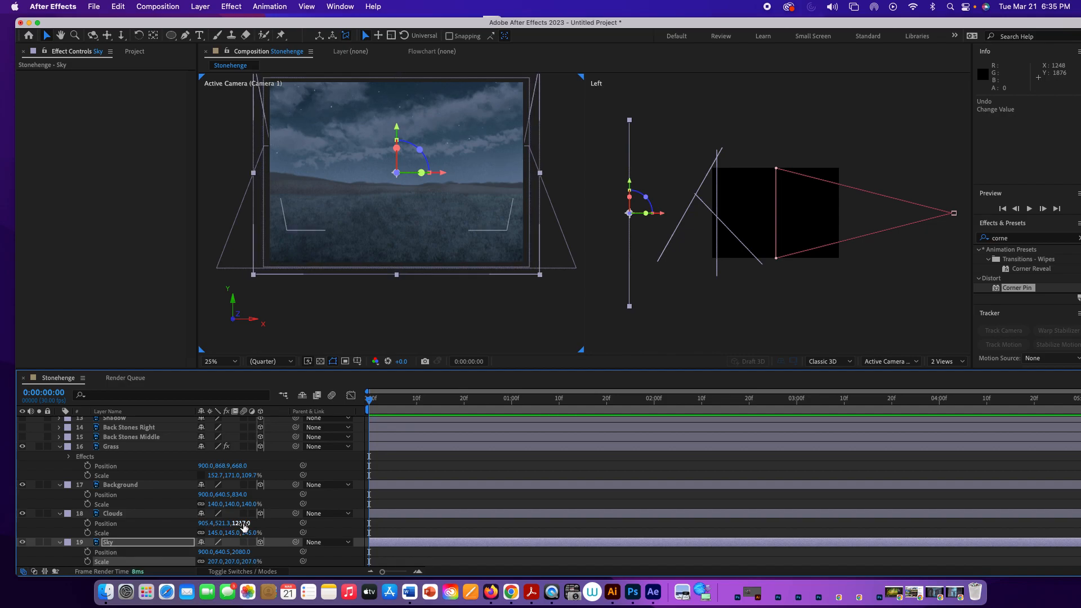
- Push the Clouds layer back to Z 1415.0 at 160.0% scale, and the Background layer to Z 972.0
{"action": "left_click_drag", "start_coordinate": [243, 523], "coordinate": [354, 524]}
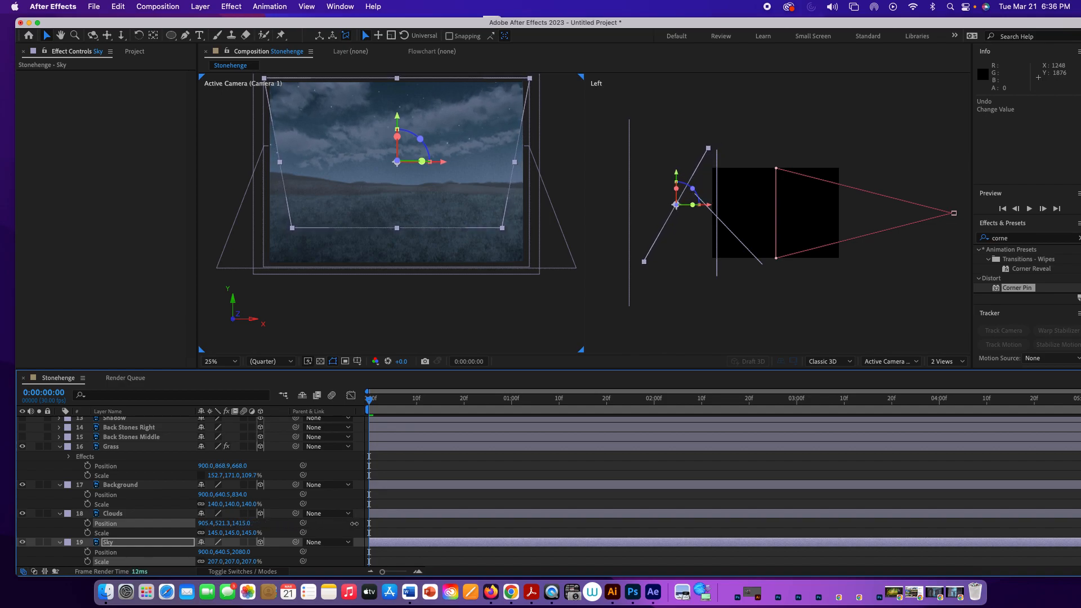
{"action": "left_click_drag", "start_coordinate": [212, 533], "coordinate": [226, 534]}
{"action": "left_click", "coordinate": [138, 486]}
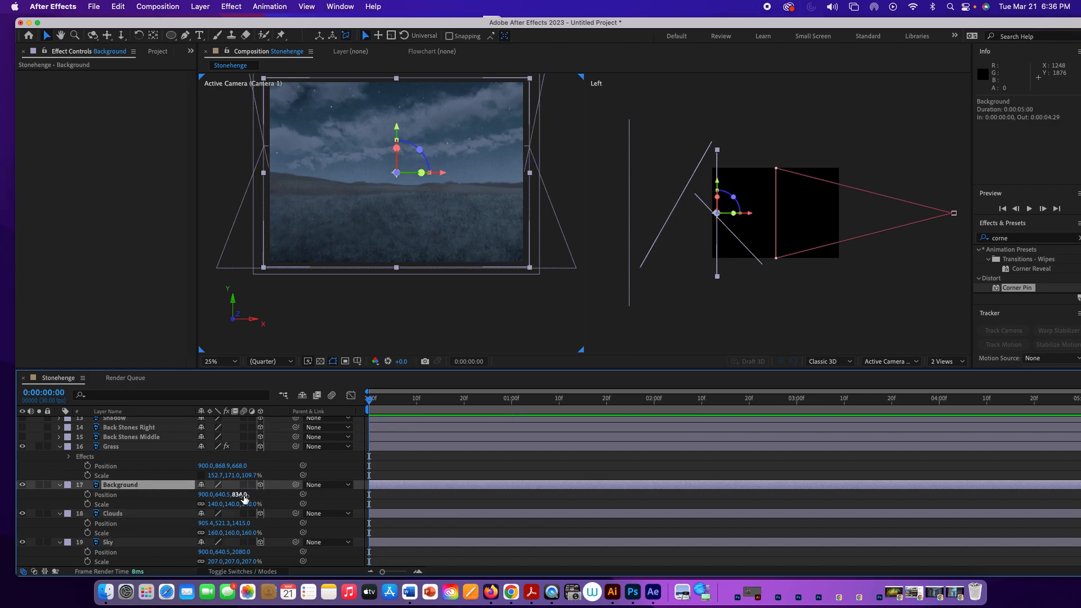
{"action": "left_click_drag", "start_coordinate": [239, 494], "coordinate": [324, 501]}
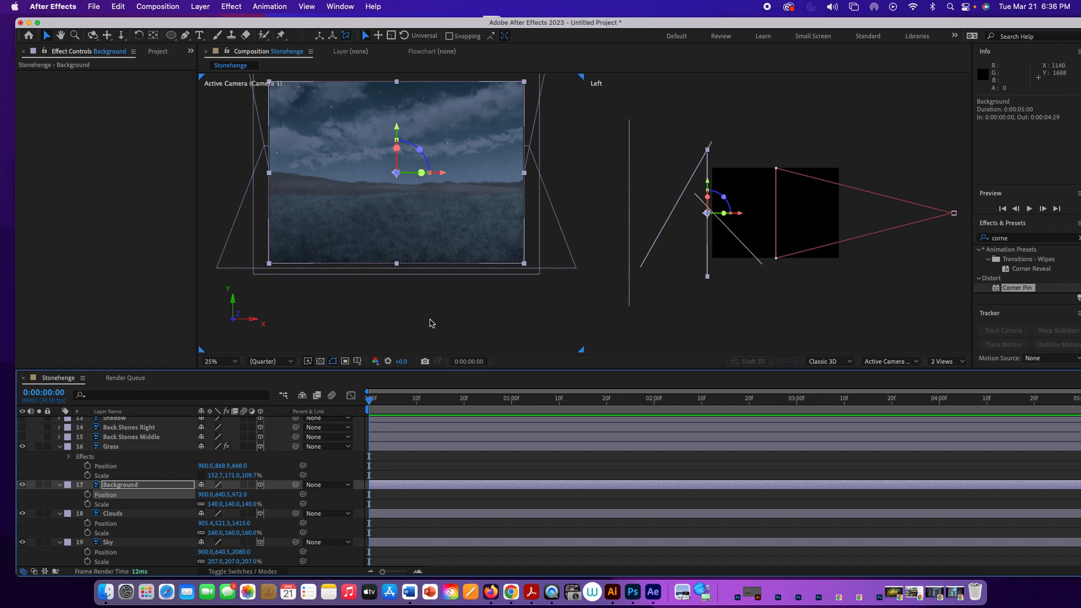
{"action": "left_click", "coordinate": [430, 319]}
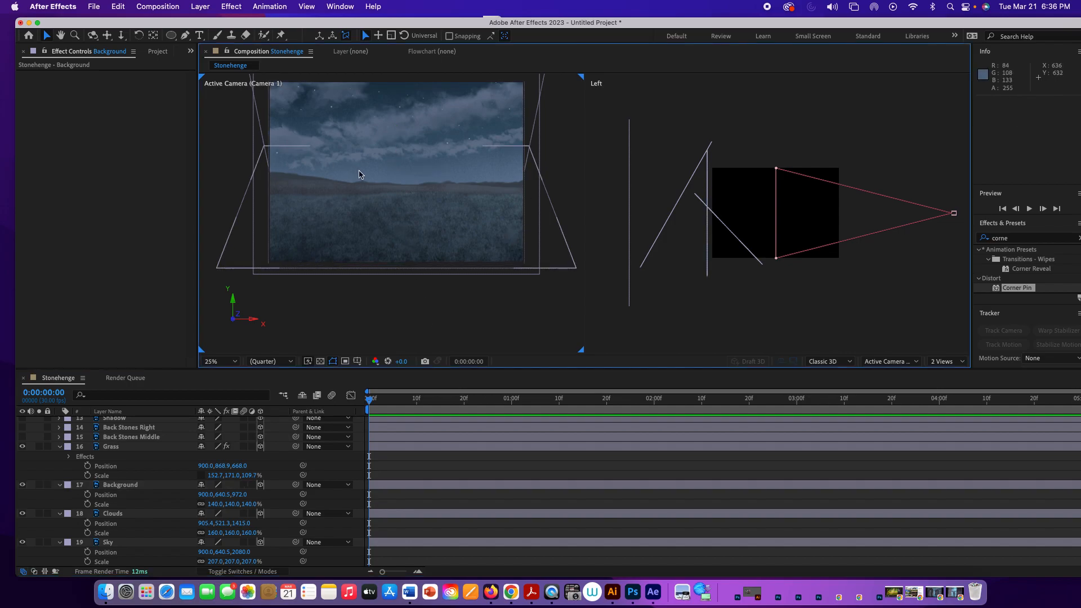
- Try moving the camera in toward the landscape with the Dolly tool, and undo the last dolly move
{"action": "scroll", "coordinate": [360, 174], "scroll_direction": "up", "scroll_amount": 2}
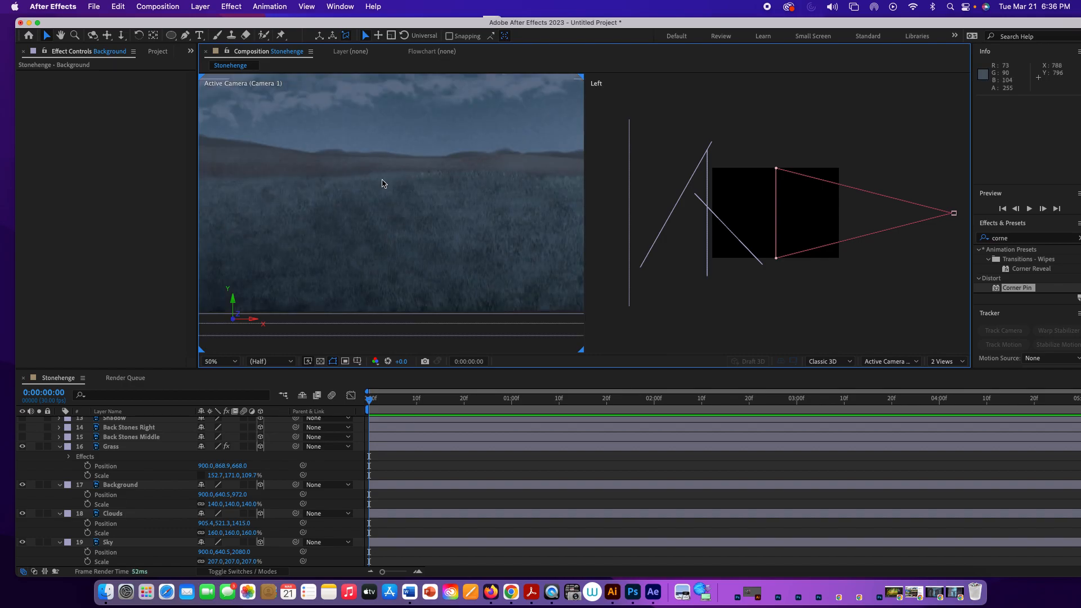
{"action": "key", "text": "h"}
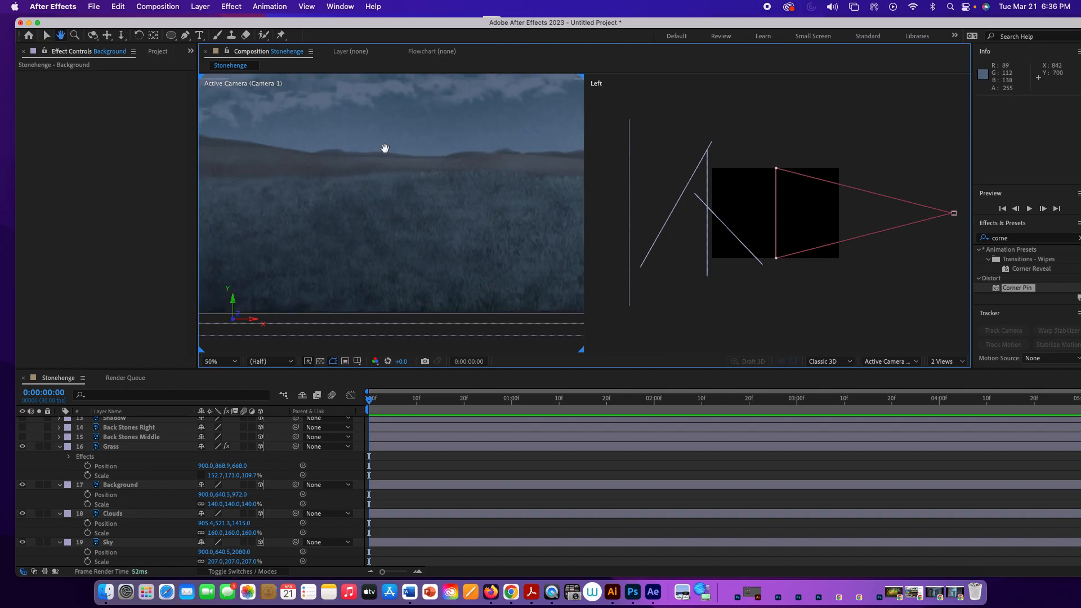
{"action": "left_click_drag", "start_coordinate": [385, 148], "coordinate": [386, 180]}
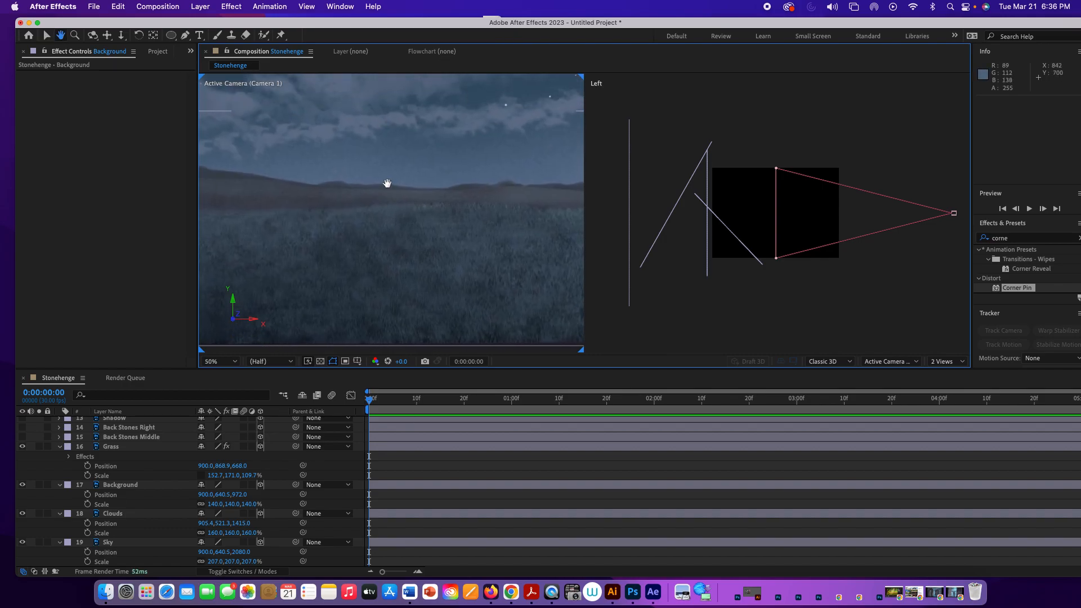
{"action": "key", "text": "v"}
{"action": "left_click", "coordinate": [121, 35]}
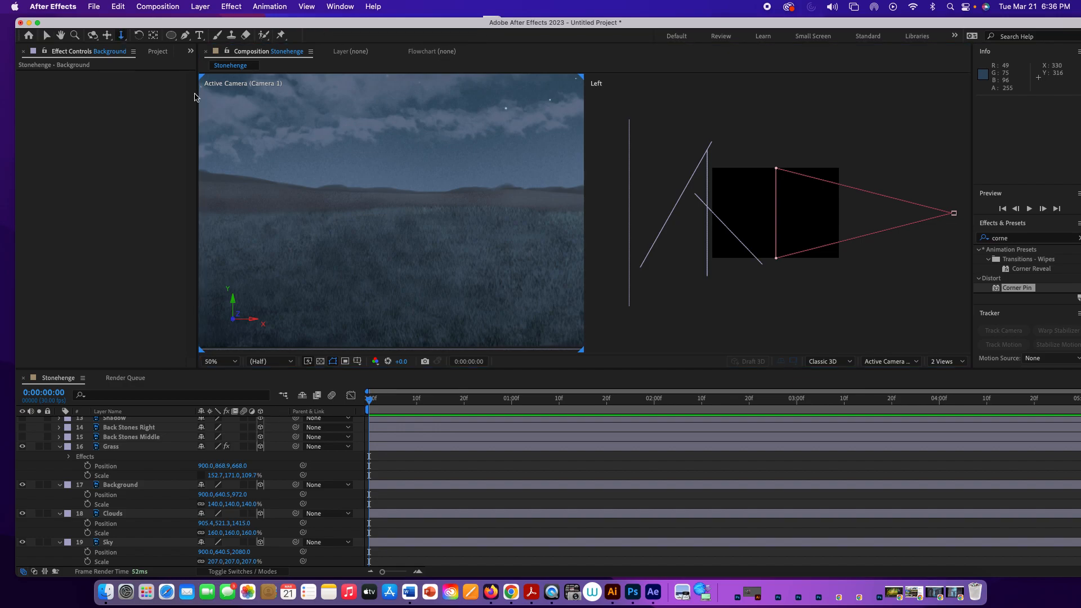
{"action": "left_click_drag", "start_coordinate": [450, 261], "coordinate": [396, 130]}
{"action": "left_click_drag", "start_coordinate": [433, 167], "coordinate": [437, 234]}
{"action": "key", "text": "space"}
{"action": "left_click_drag", "start_coordinate": [450, 183], "coordinate": [541, 263]}
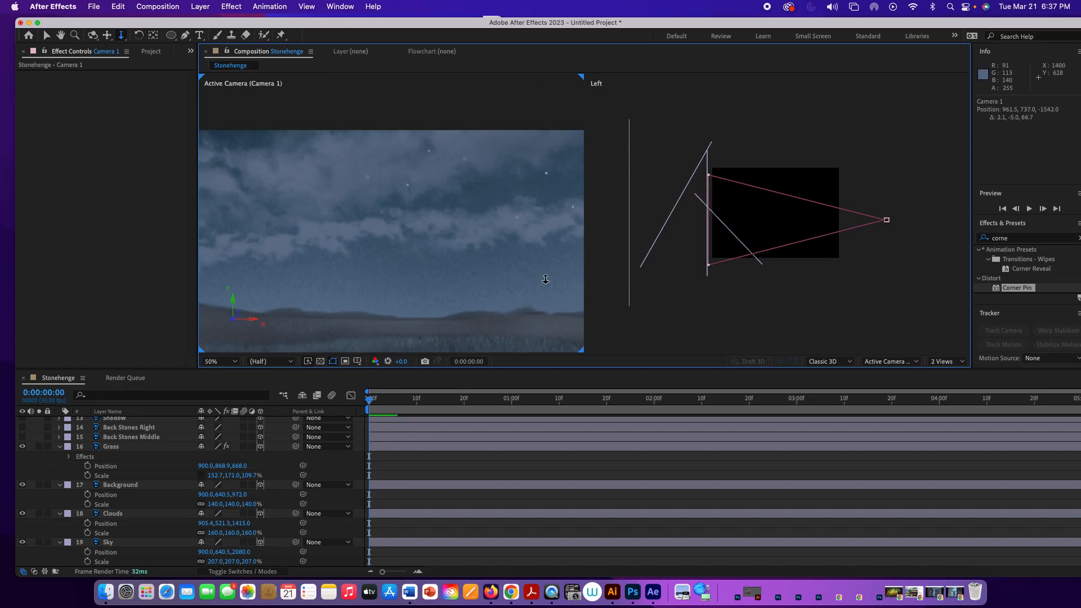
{"action": "key", "text": "super+z"}
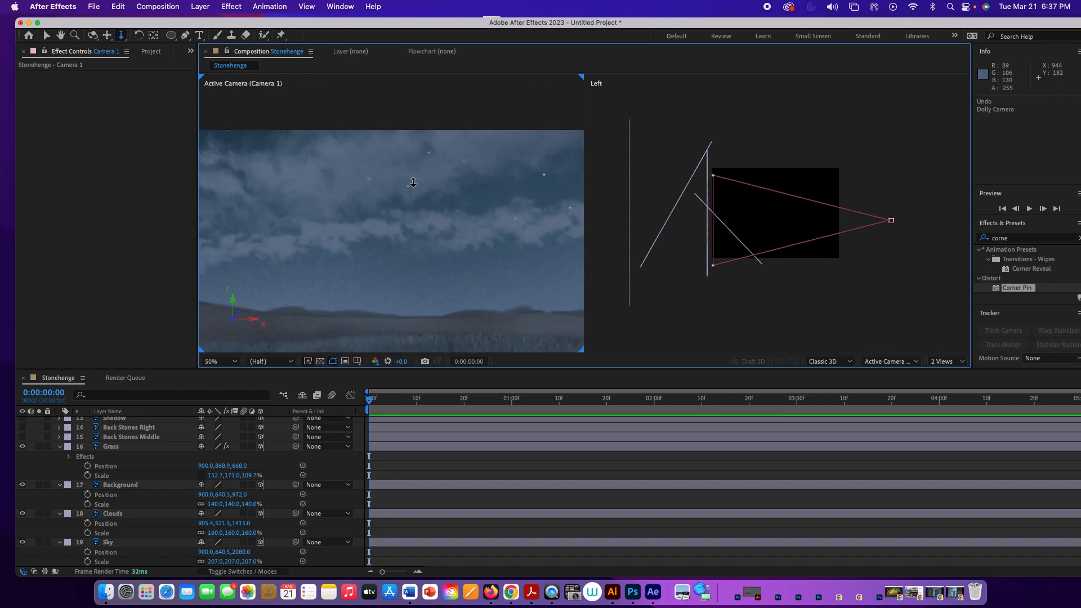
- Dolly the camera back out to a position of about 938.1, 716.6, -2179.0
{"action": "scroll", "coordinate": [412, 182], "scroll_direction": "down", "scroll_amount": 1}
{"action": "key", "text": "space"}
{"action": "left_click_drag", "start_coordinate": [406, 204], "coordinate": [406, 183]}
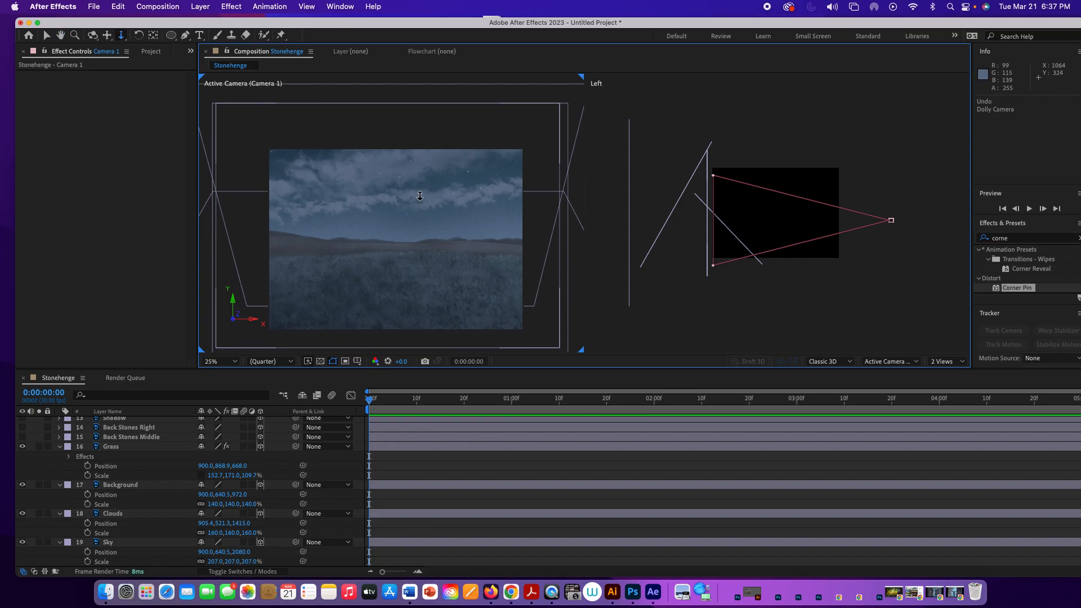
{"action": "scroll", "coordinate": [419, 198], "scroll_direction": "down", "scroll_amount": 2}
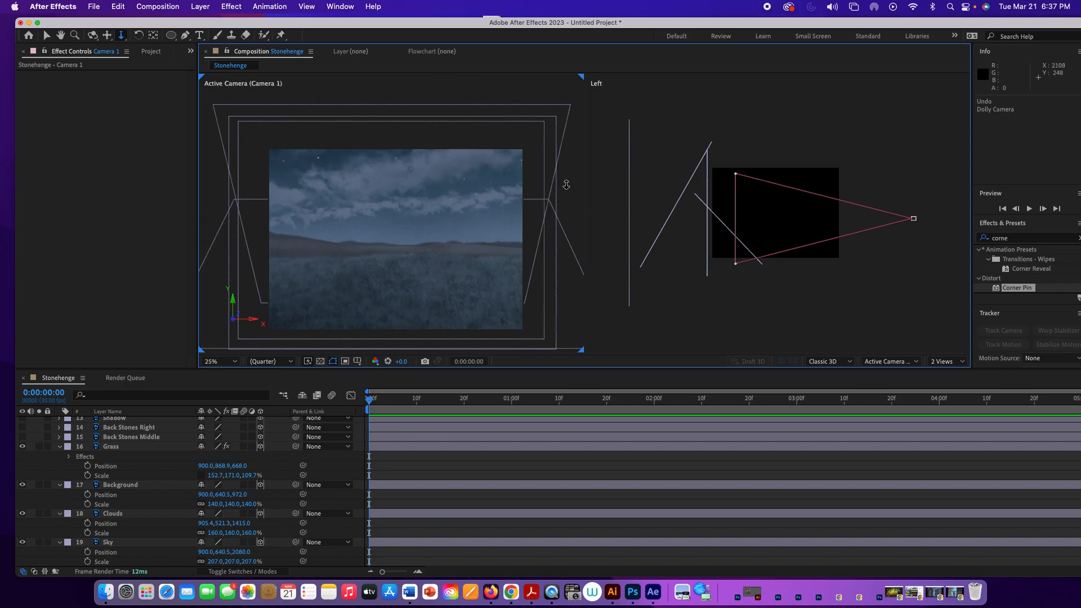
{"action": "scroll", "coordinate": [394, 239], "scroll_direction": "down", "scroll_amount": 5}
{"action": "scroll", "coordinate": [401, 245], "scroll_direction": "down", "scroll_amount": 3}
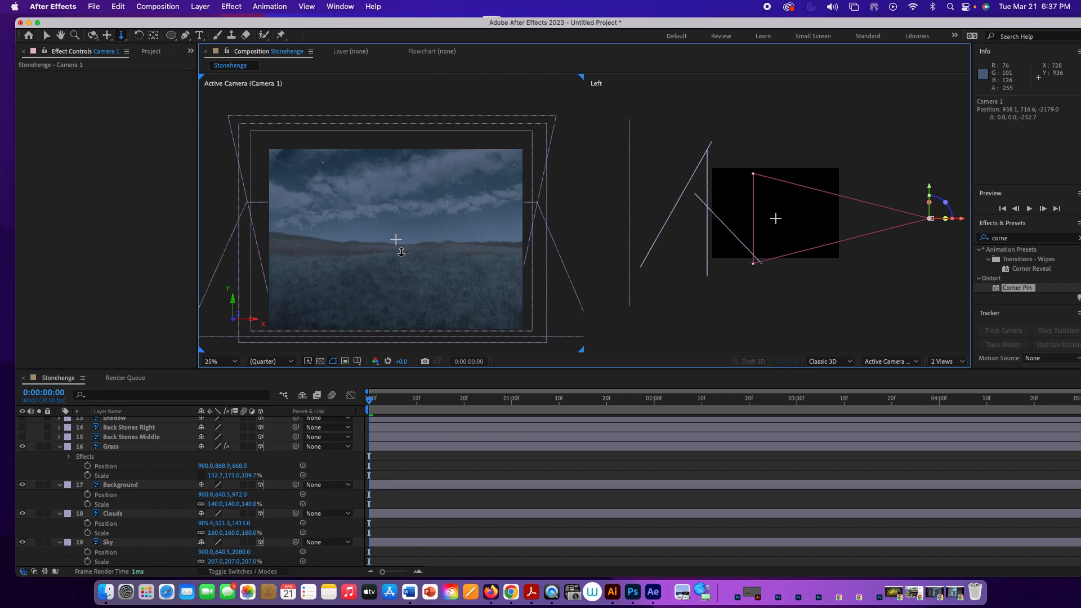
- Show the Back Stones Middle layer and push it back to a Z position of 619.0
{"action": "left_click", "coordinate": [130, 437]}
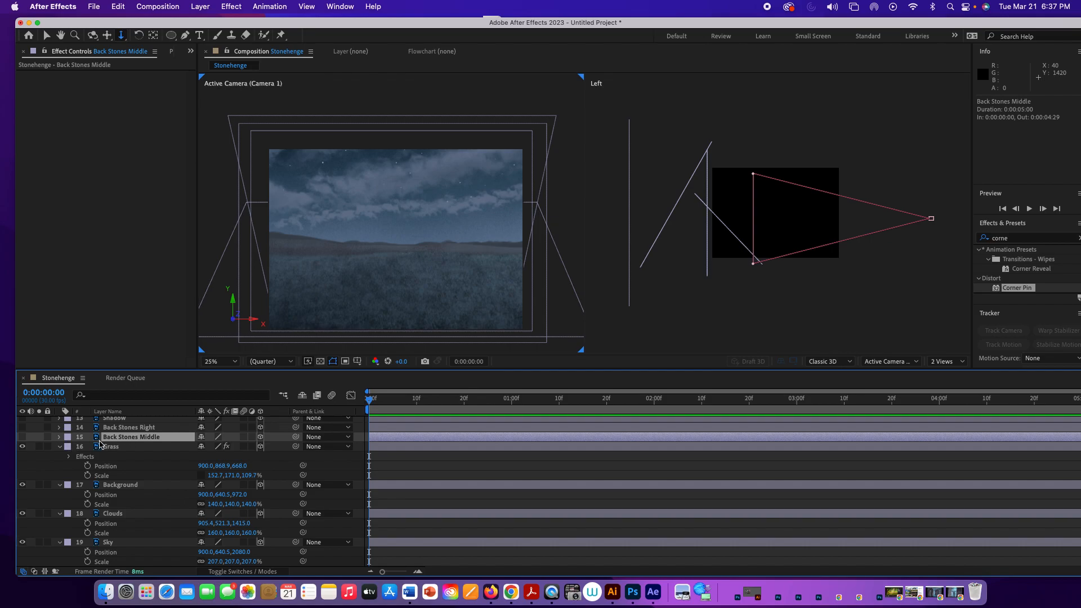
{"action": "left_click", "coordinate": [22, 438]}
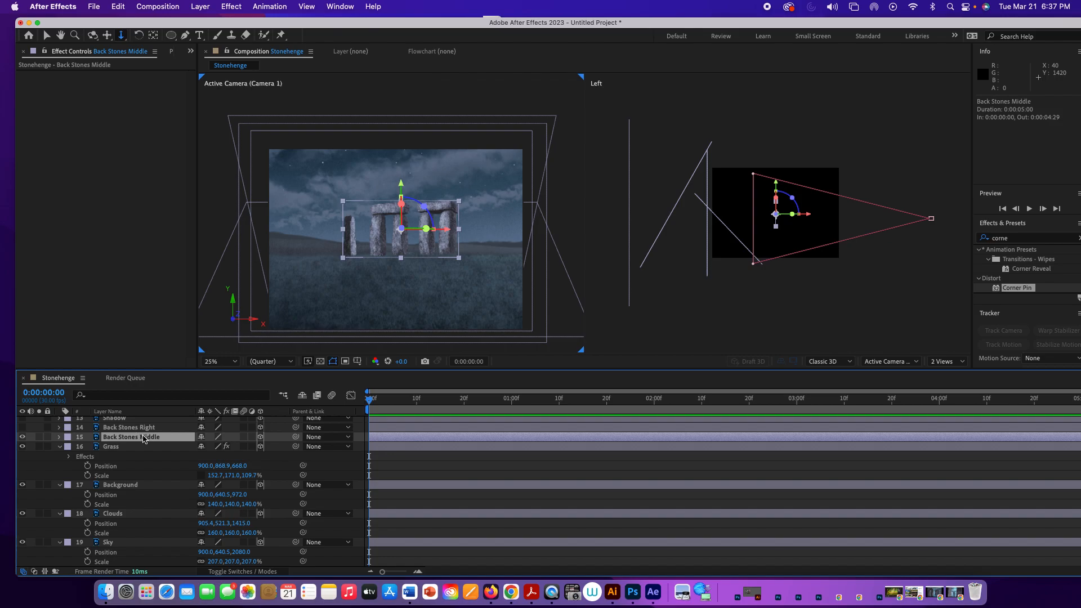
{"action": "key", "text": "p"}
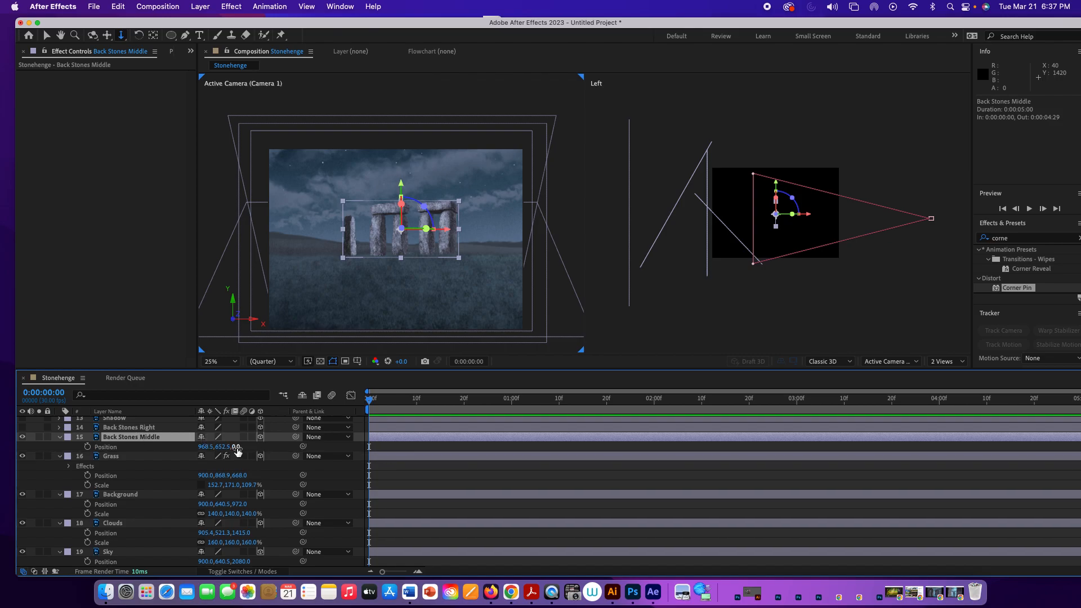
{"action": "left_click_drag", "start_coordinate": [235, 448], "coordinate": [598, 463]}
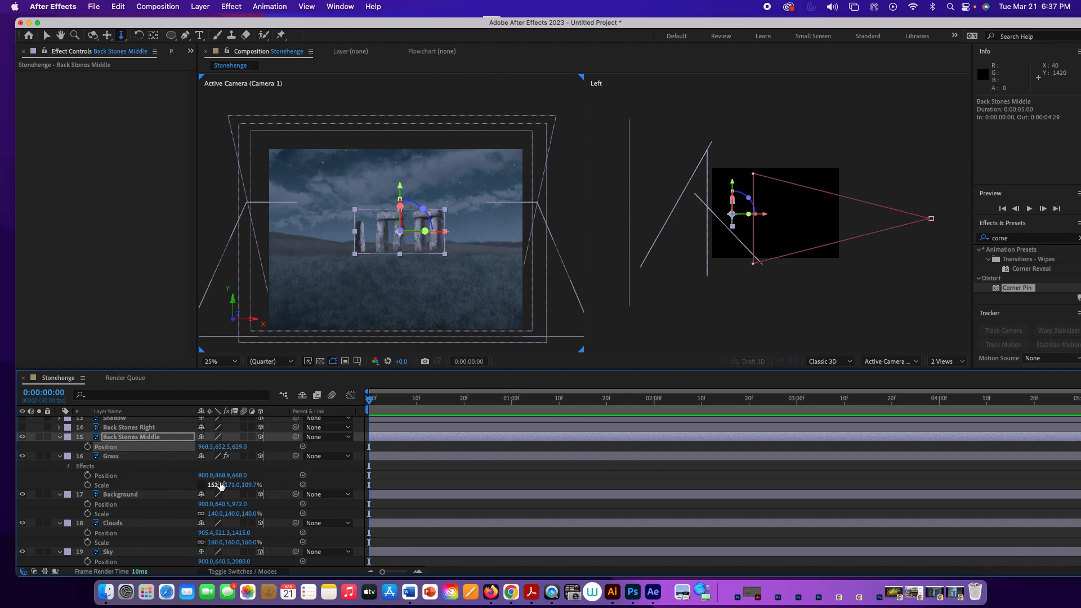
- Reveal the Back Stones Middle layer's scale alongside its position and set it to 138.0%
{"action": "left_click", "coordinate": [163, 439]}
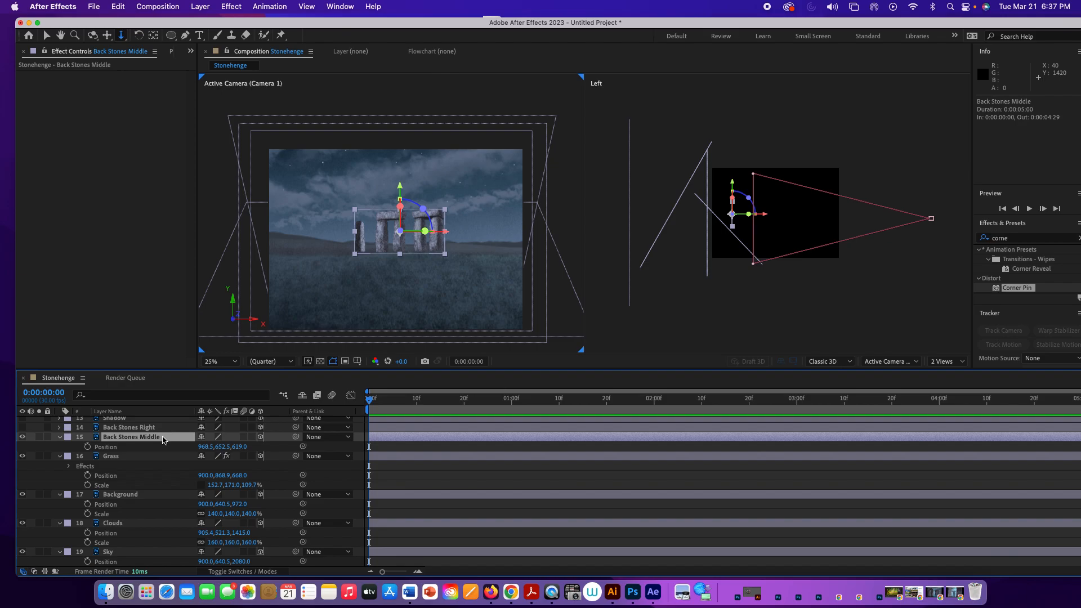
{"action": "key", "text": "shift+s"}
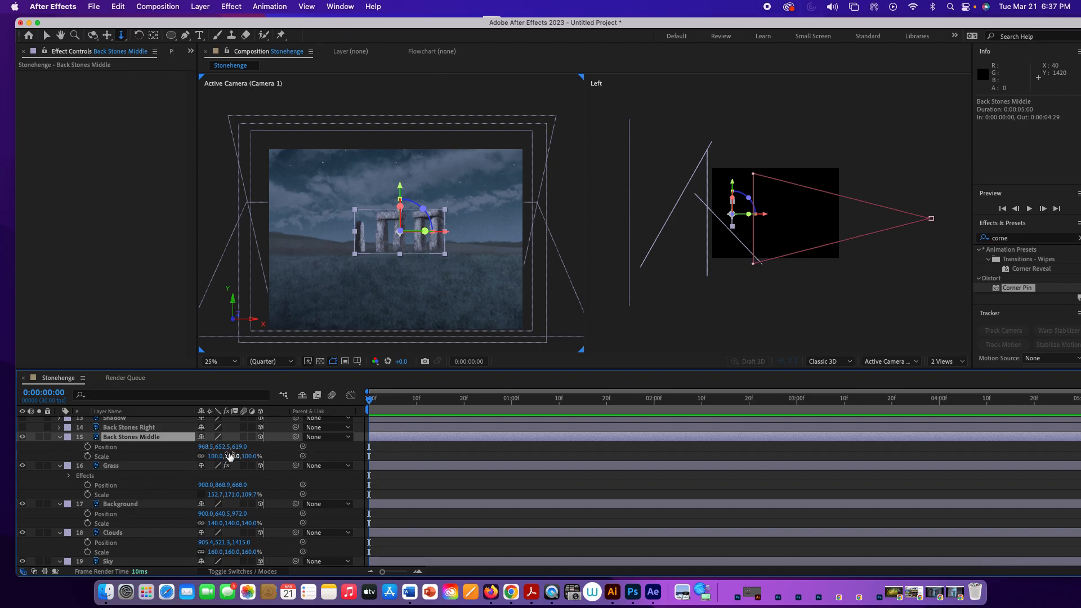
{"action": "left_click_drag", "start_coordinate": [230, 456], "coordinate": [290, 453]}
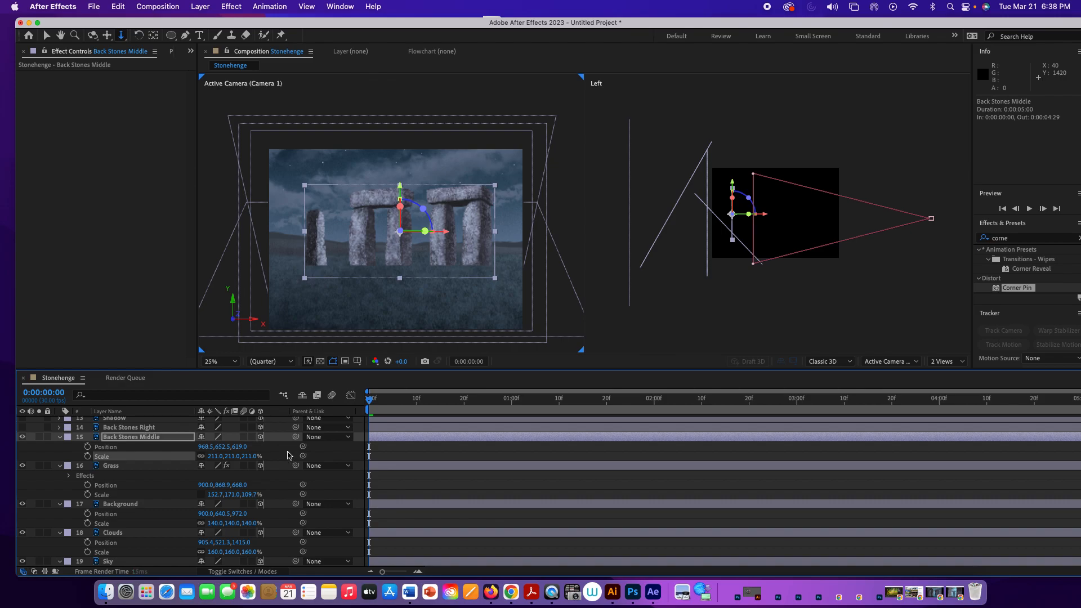
{"action": "scroll", "coordinate": [444, 284], "scroll_direction": "down", "scroll_amount": 2}
{"action": "scroll", "coordinate": [444, 284], "scroll_direction": "up", "scroll_amount": 4}
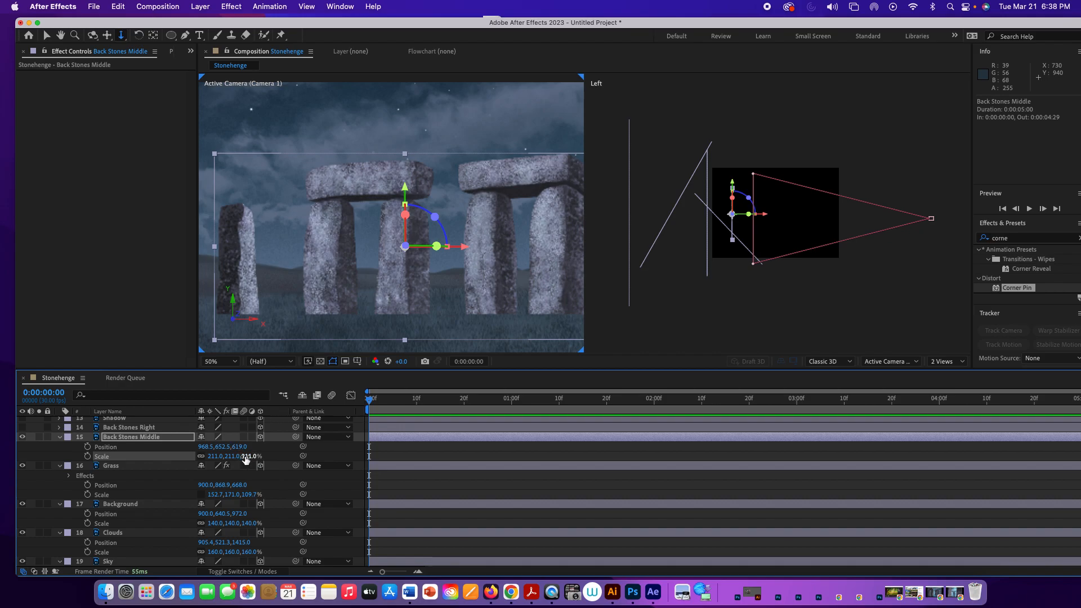
{"action": "left_click_drag", "start_coordinate": [245, 456], "coordinate": [213, 459]}
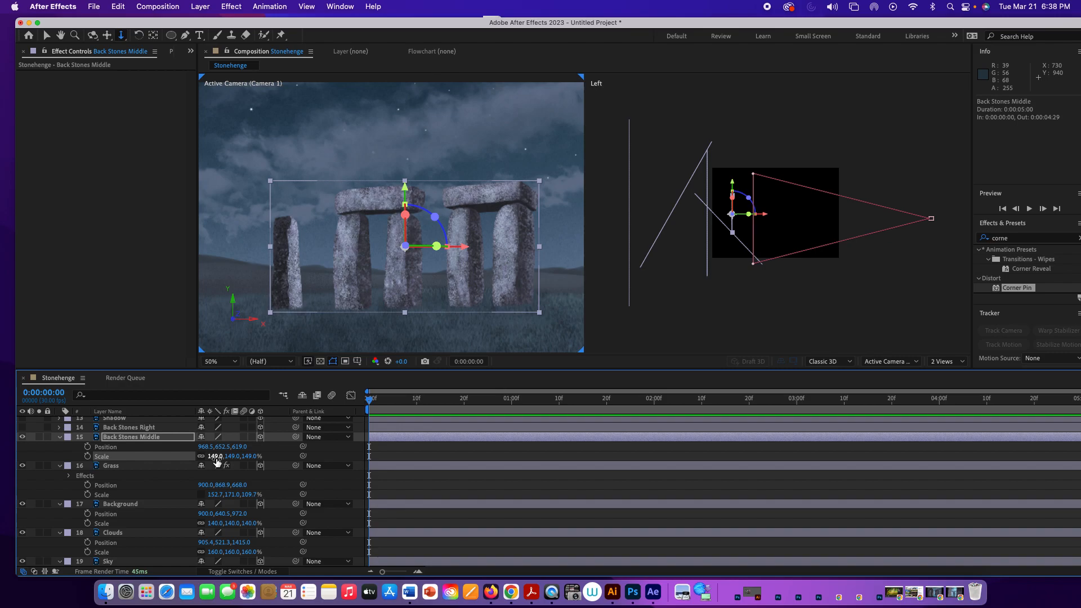
{"action": "left_click_drag", "start_coordinate": [232, 459], "coordinate": [225, 457]}
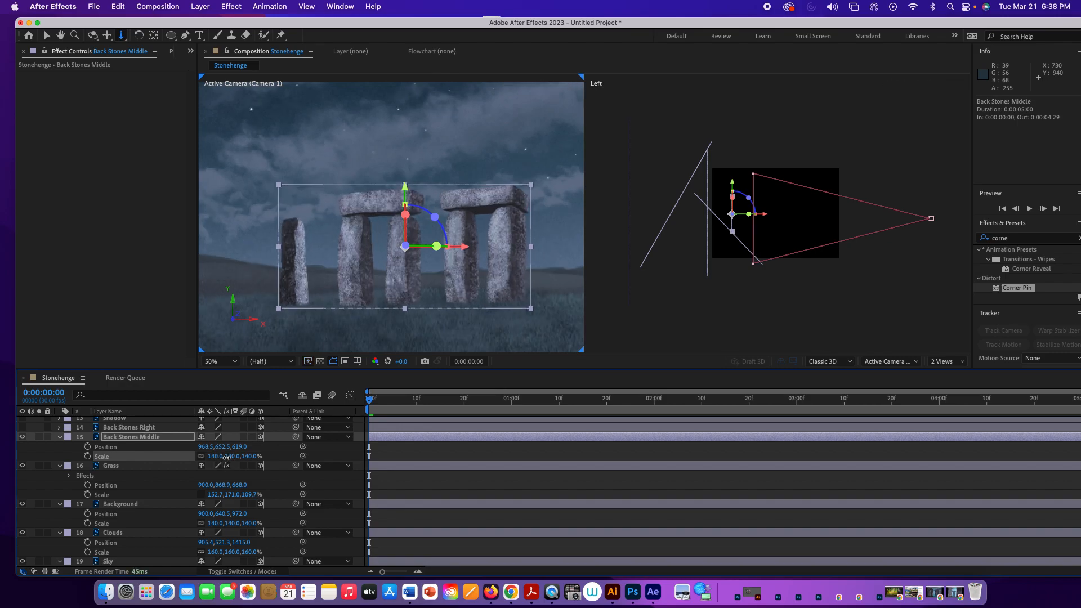
{"action": "left_click_drag", "start_coordinate": [226, 457], "coordinate": [223, 457]}
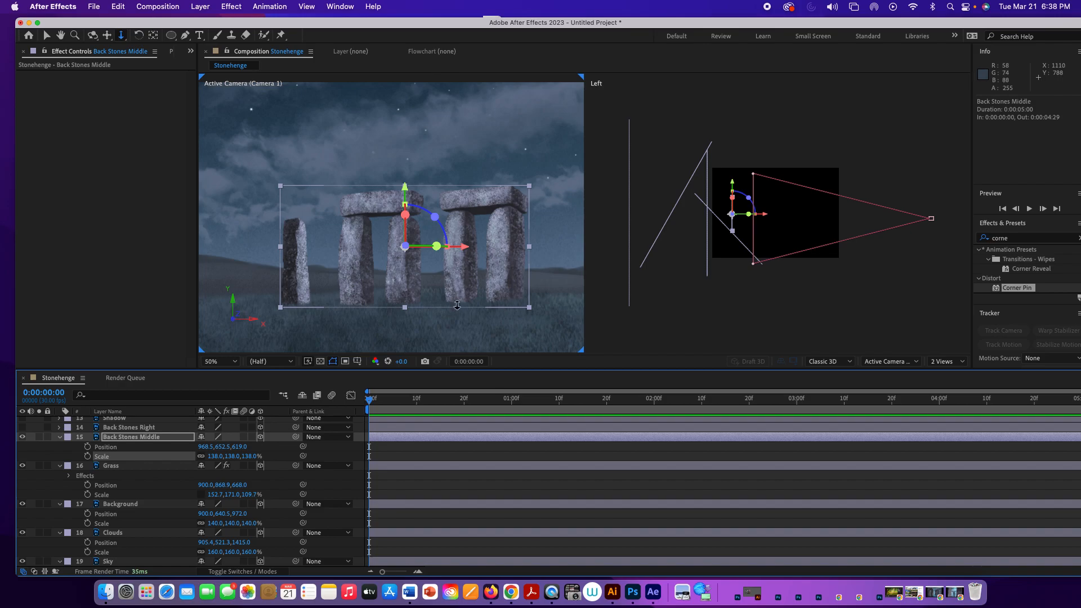
- Show the Back Stones Right layer and push it back to a Z position of 38.0
{"action": "left_click", "coordinate": [22, 428]}
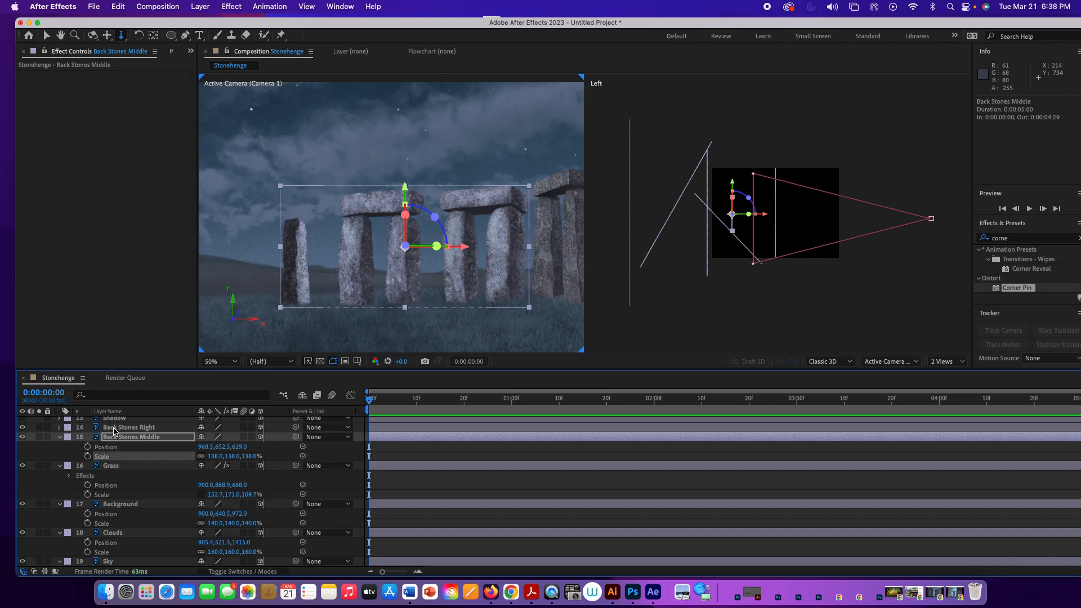
{"action": "left_click", "coordinate": [133, 429]}
{"action": "key", "text": "p"}
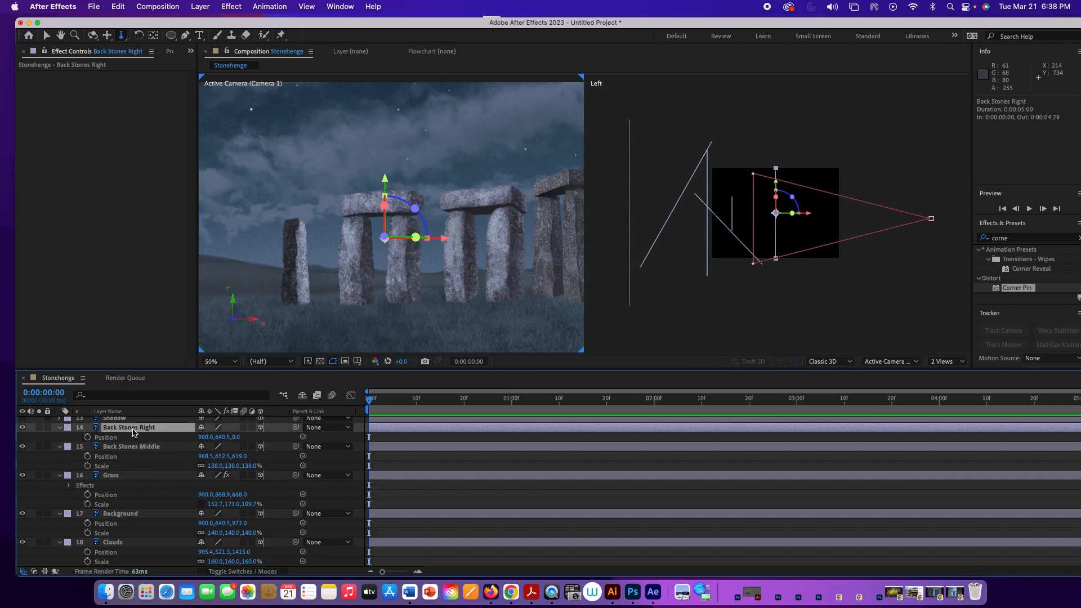
{"action": "left_click_drag", "start_coordinate": [237, 443], "coordinate": [259, 443]}
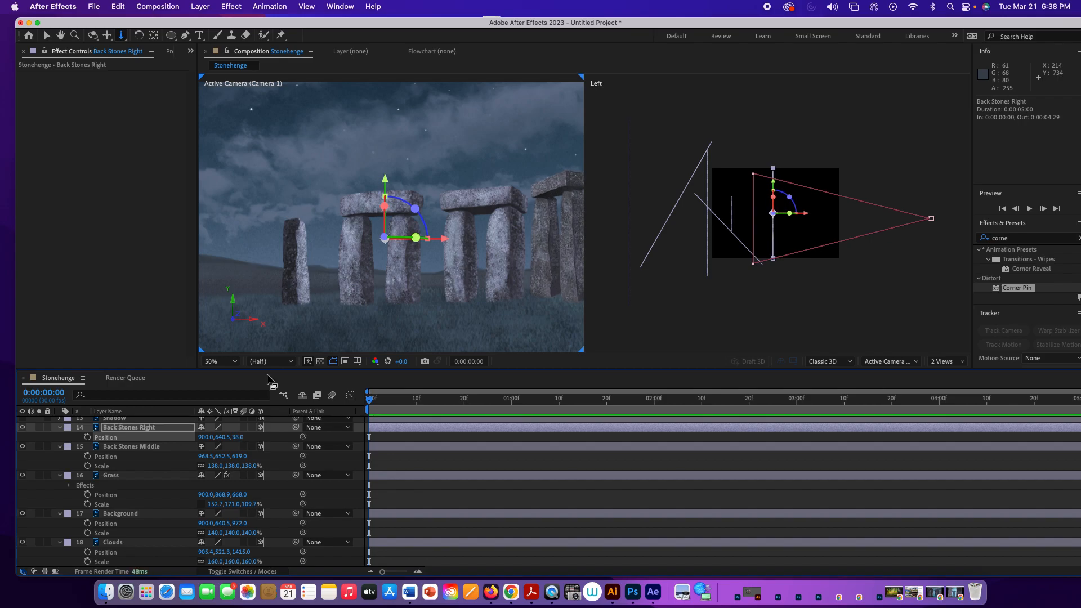
- Push the Back Stones Right layer back to a Z position of 591.0 and set its scale to 129.0%
{"action": "scroll", "coordinate": [361, 288], "scroll_direction": "down", "scroll_amount": 2}
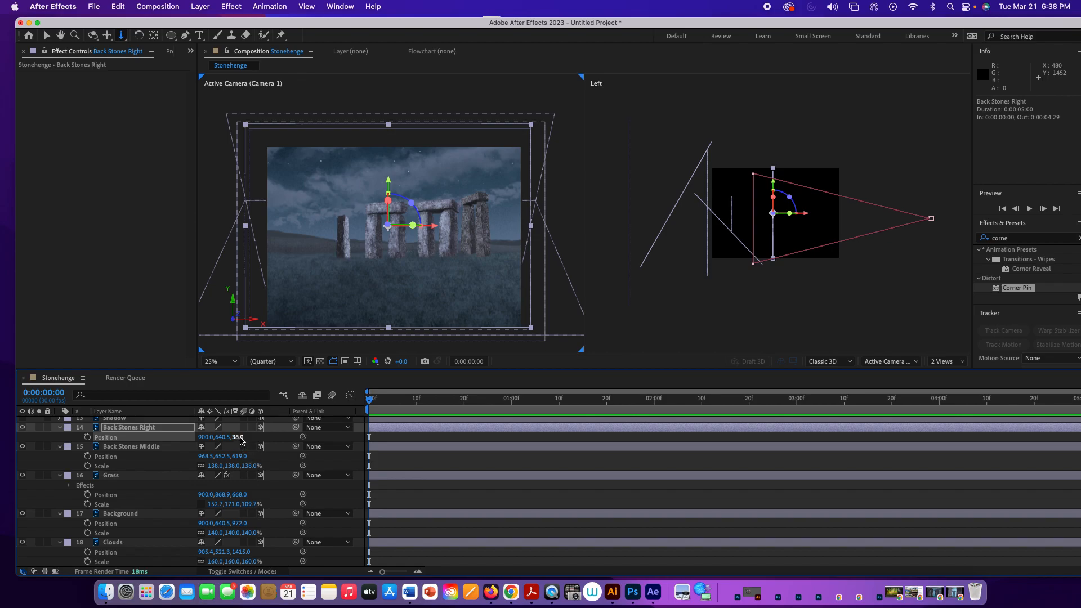
{"action": "left_click_drag", "start_coordinate": [241, 442], "coordinate": [548, 436]}
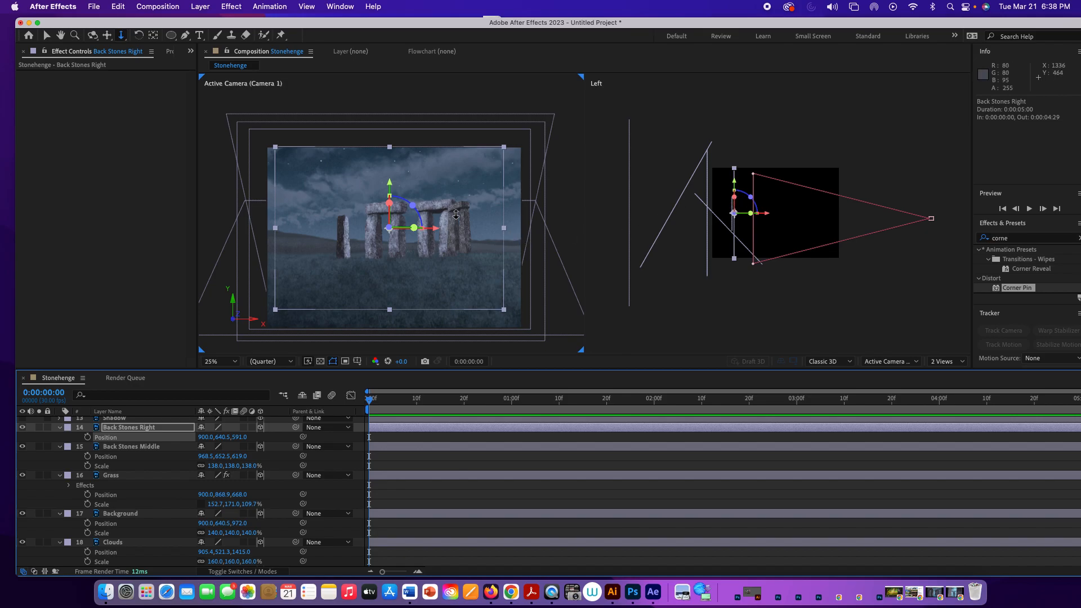
{"action": "left_click", "coordinate": [144, 429]}
{"action": "key", "text": "shift+s"}
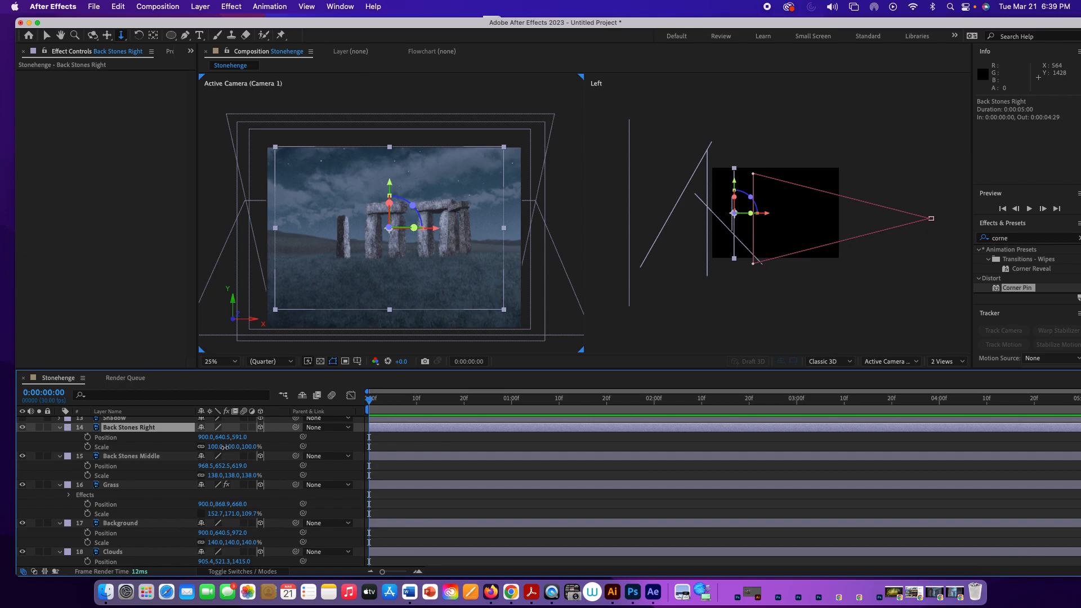
{"action": "left_click_drag", "start_coordinate": [226, 447], "coordinate": [240, 447]}
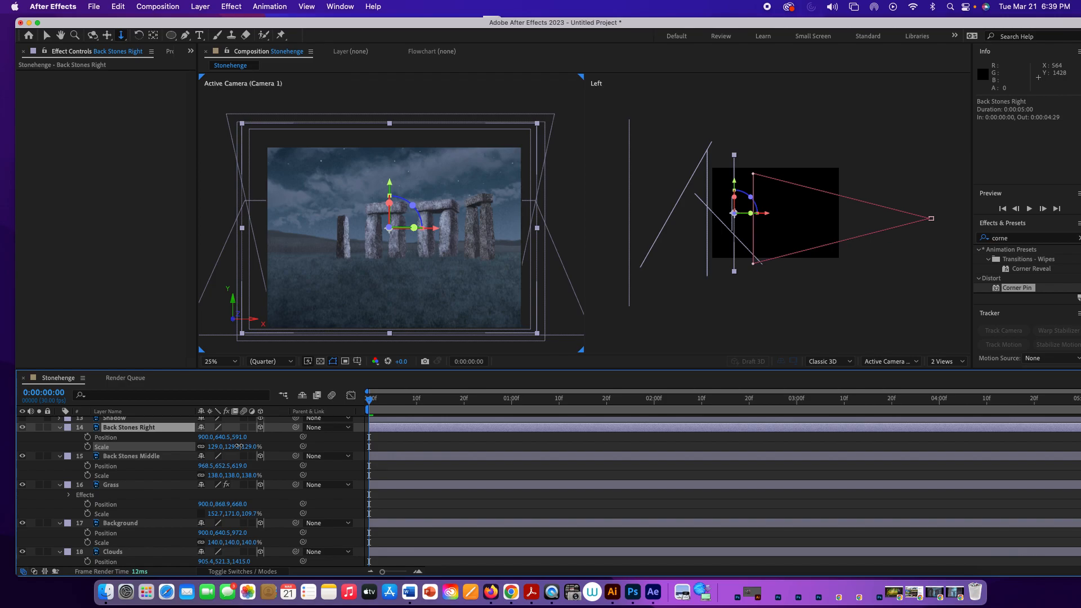
{"action": "left_click", "coordinate": [239, 446]}
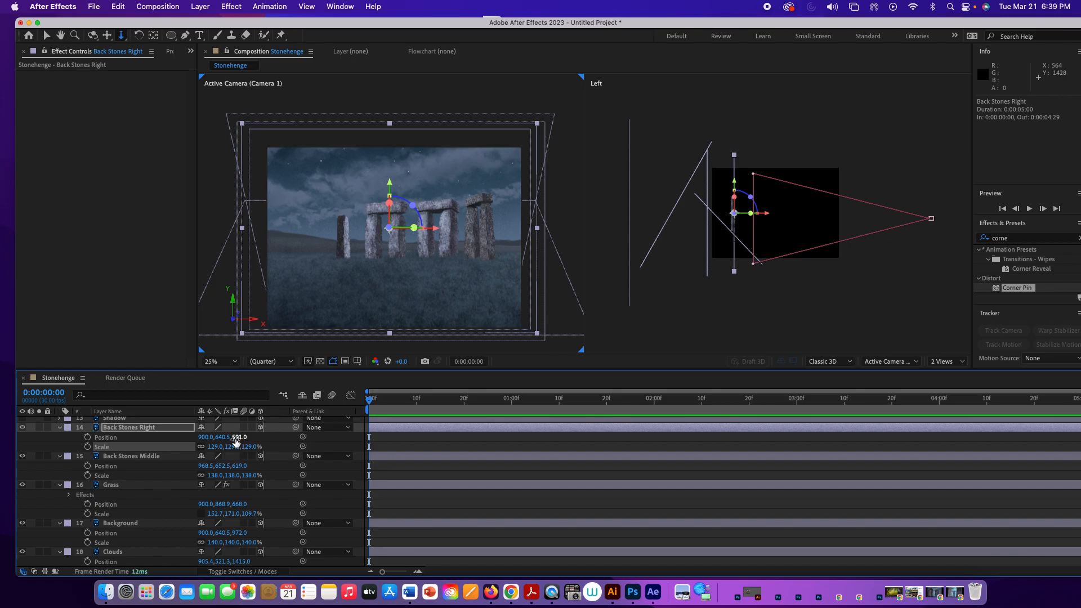
- Show the Middle Stones Left layer and the Shadow layer beneath it, and give both a Cyan label
{"action": "scroll", "coordinate": [124, 428], "scroll_direction": "up", "scroll_amount": 3}
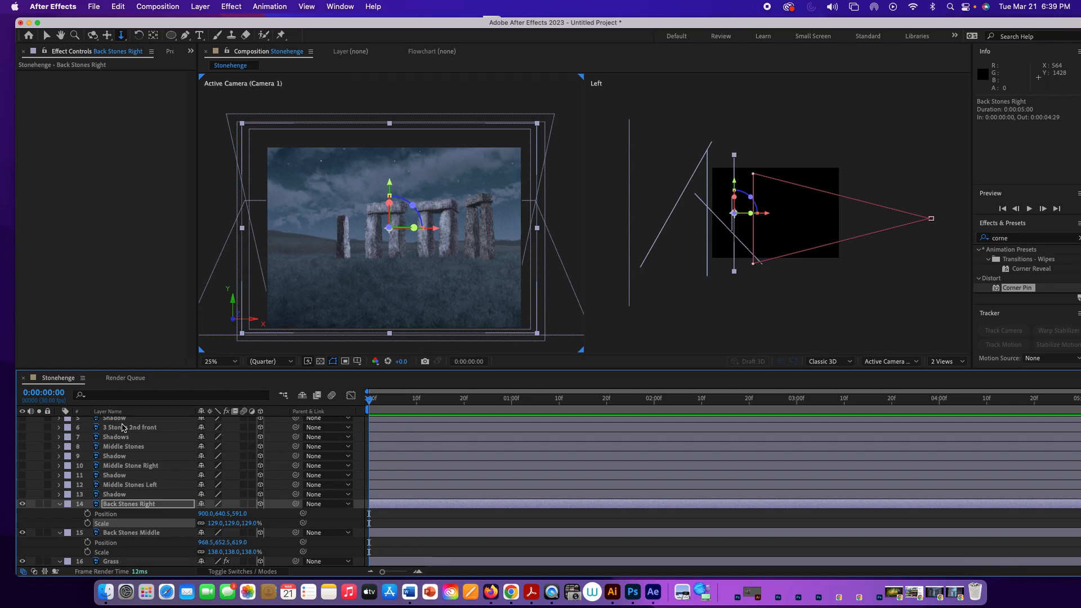
{"action": "left_click", "coordinate": [130, 486]}
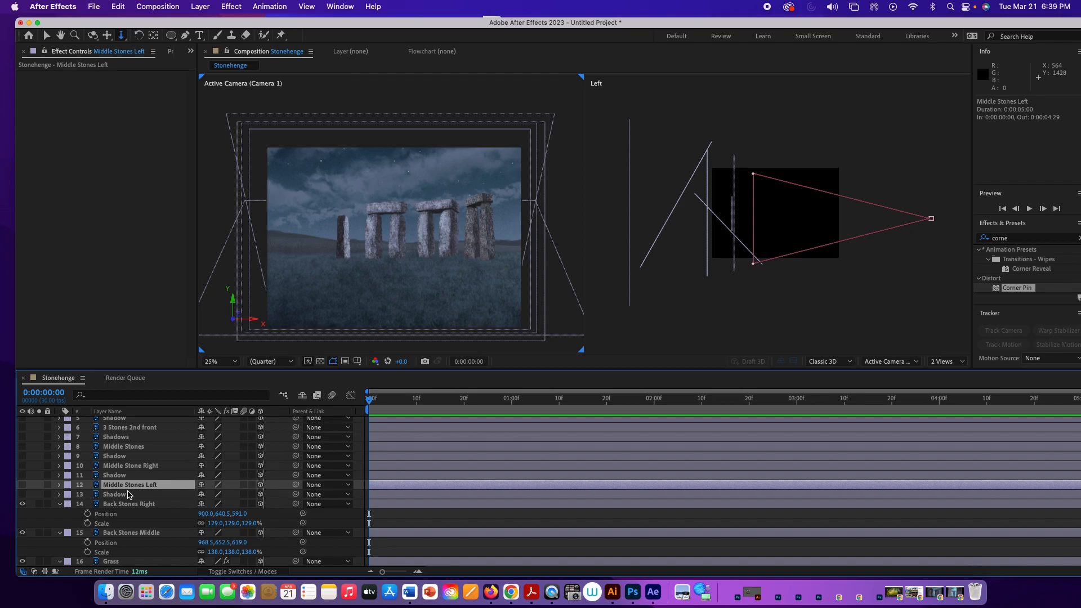
{"action": "scroll", "coordinate": [129, 495], "scroll_direction": "up", "scroll_amount": 3}
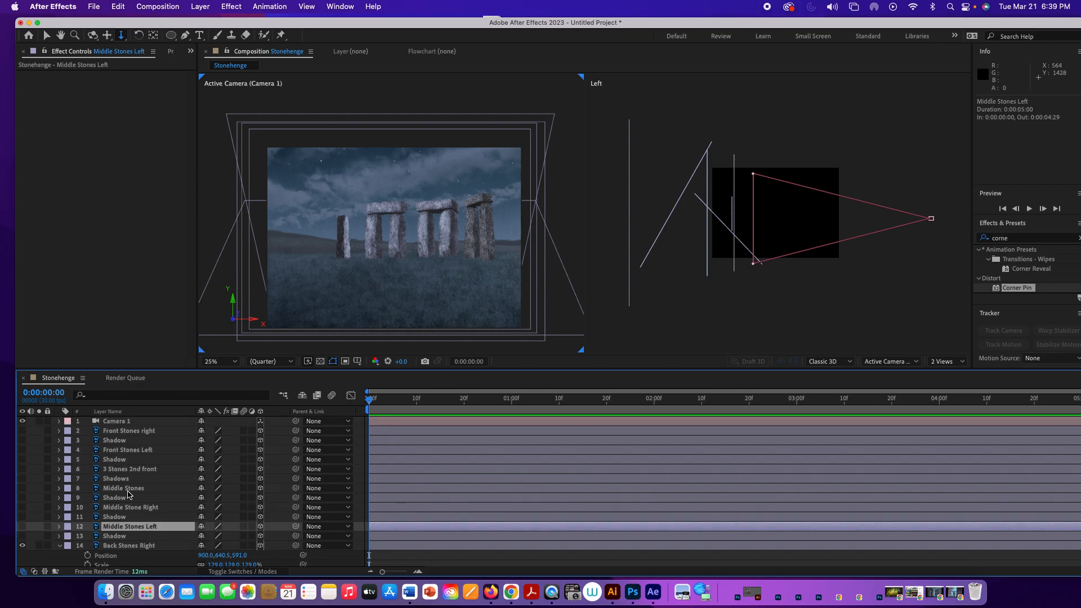
{"action": "left_click", "coordinate": [22, 527]}
{"action": "left_click", "coordinate": [22, 537]}
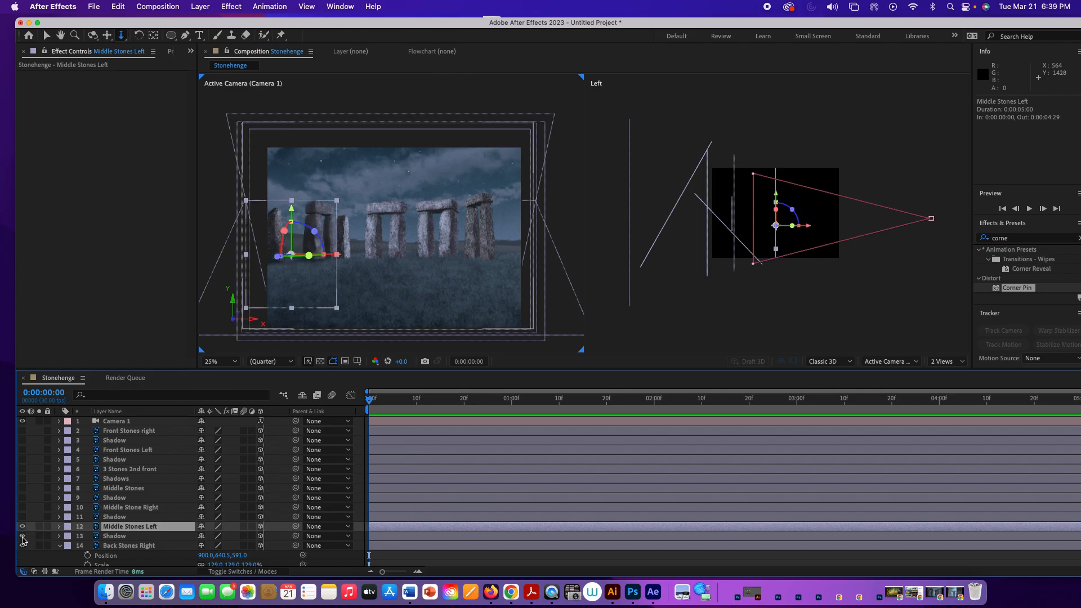
{"action": "left_click", "coordinate": [150, 536], "text": "shift"}
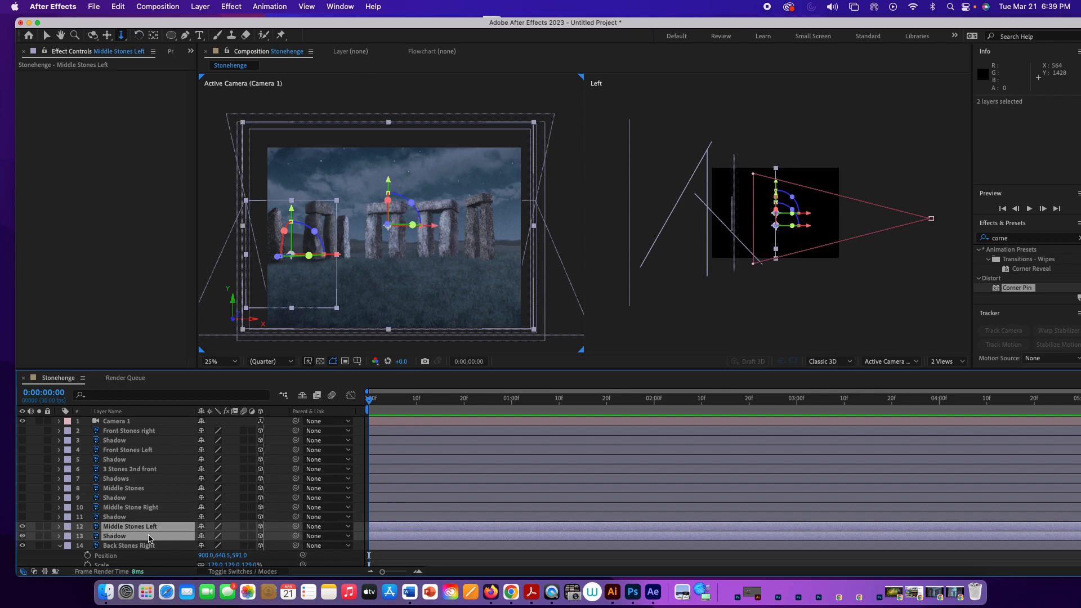
{"action": "left_click", "coordinate": [67, 527]}
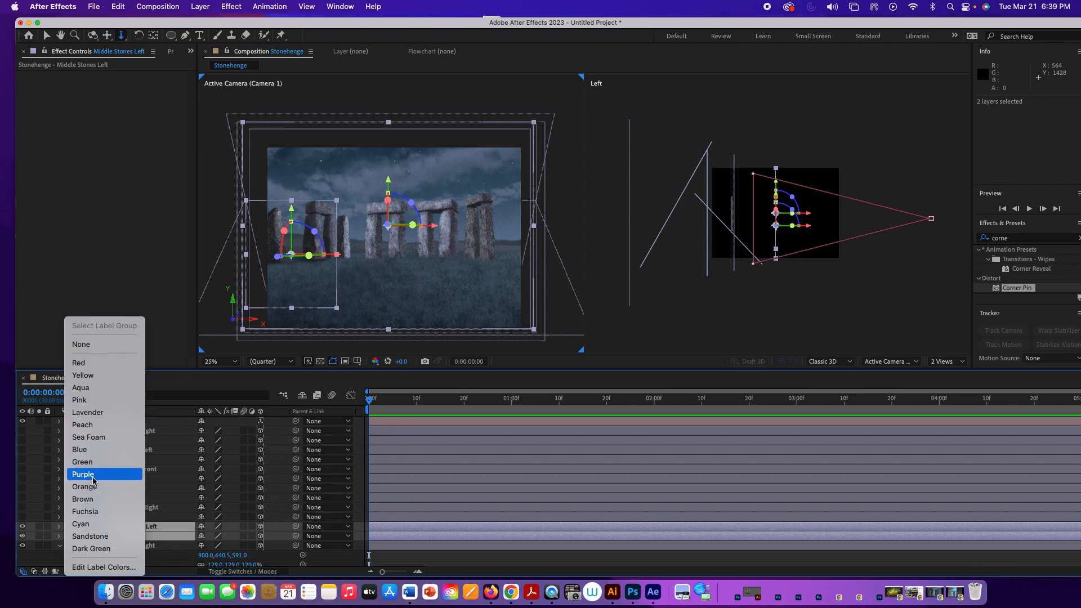
{"action": "left_click", "coordinate": [96, 523]}
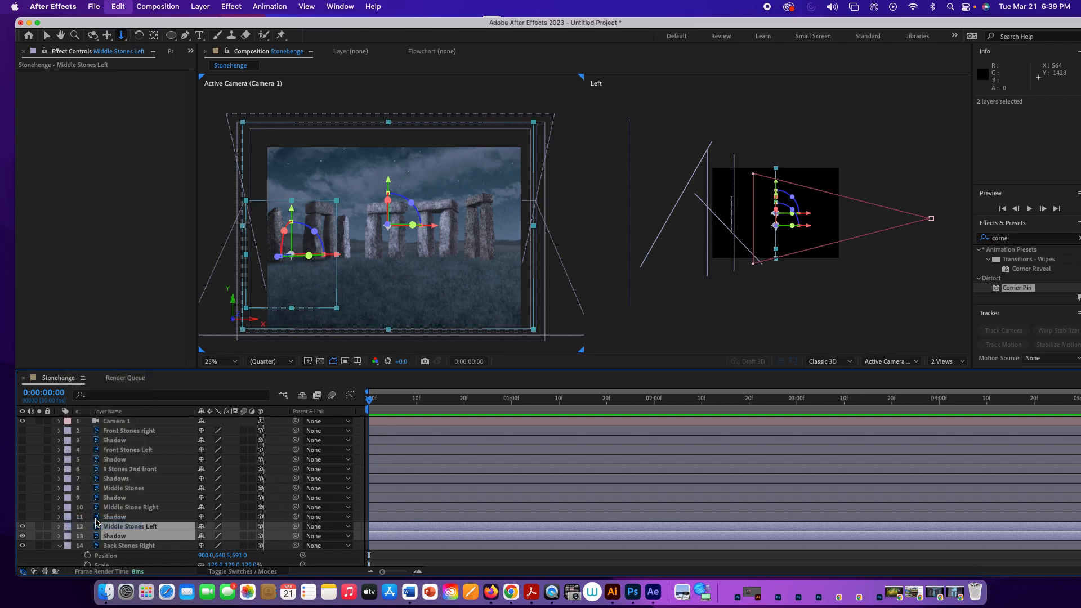
- Show the Middle Stone Right layer and the Shadow layer beneath it, and give both an Orange label
{"action": "left_click_drag", "start_coordinate": [23, 507], "coordinate": [23, 517]}
{"action": "left_click", "coordinate": [133, 507]}
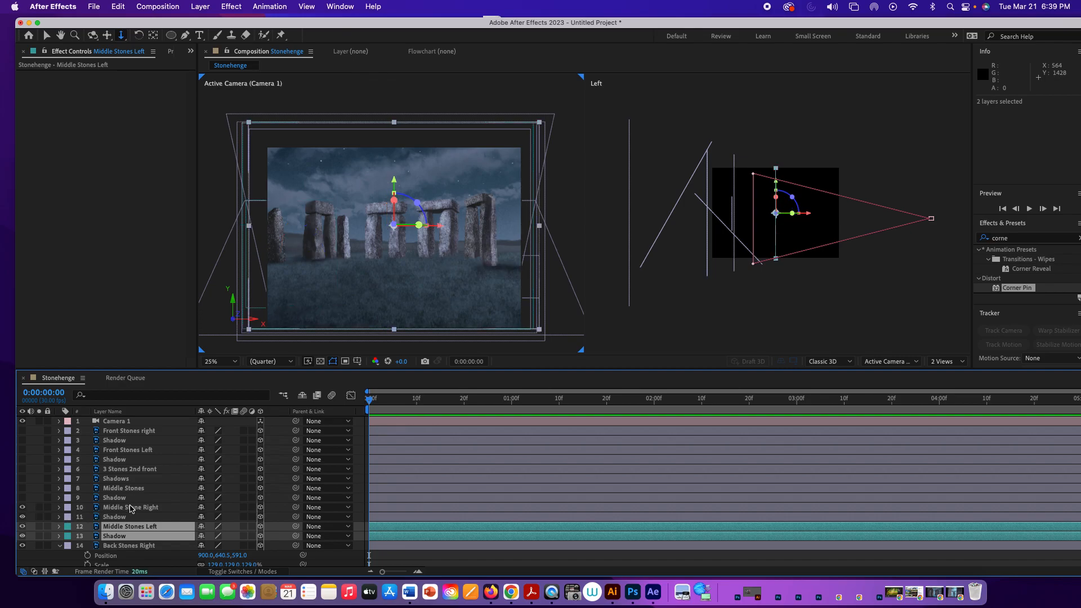
{"action": "left_click", "coordinate": [131, 517], "text": "shift"}
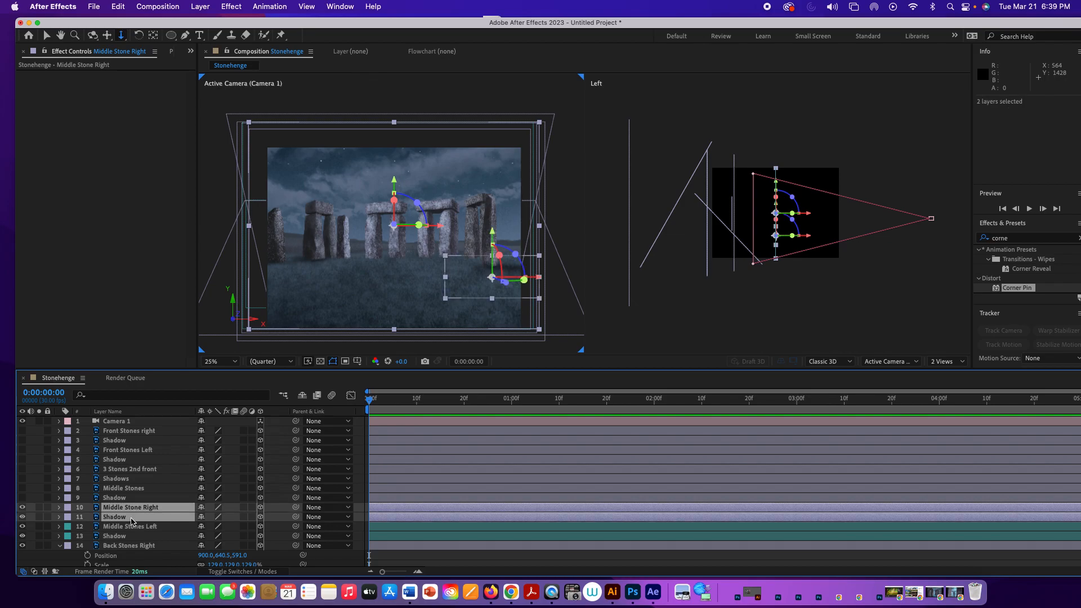
{"action": "left_click", "coordinate": [68, 508]}
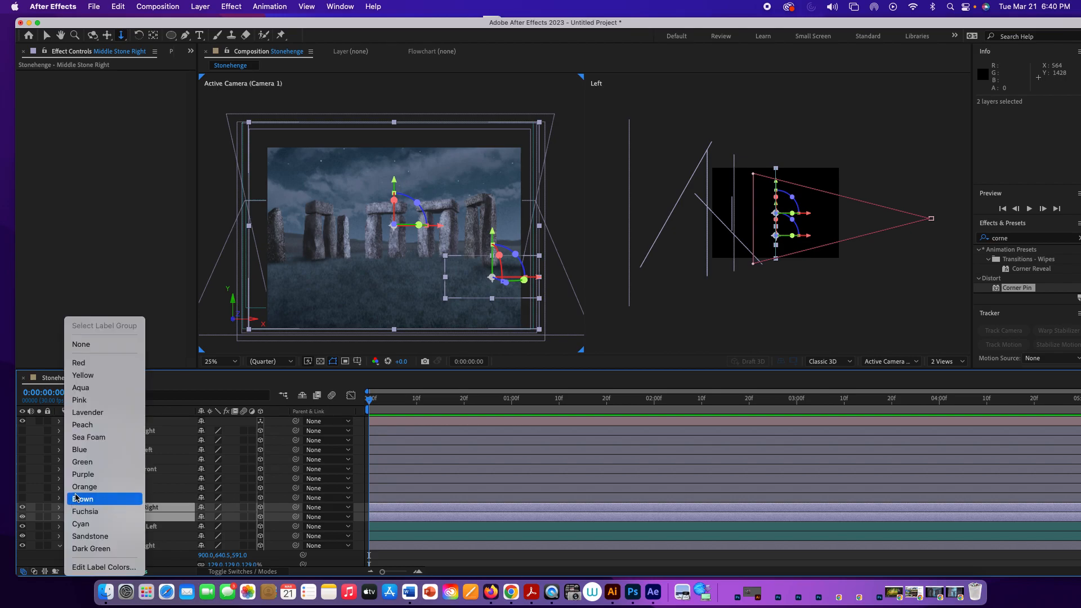
{"action": "left_click", "coordinate": [77, 488]}
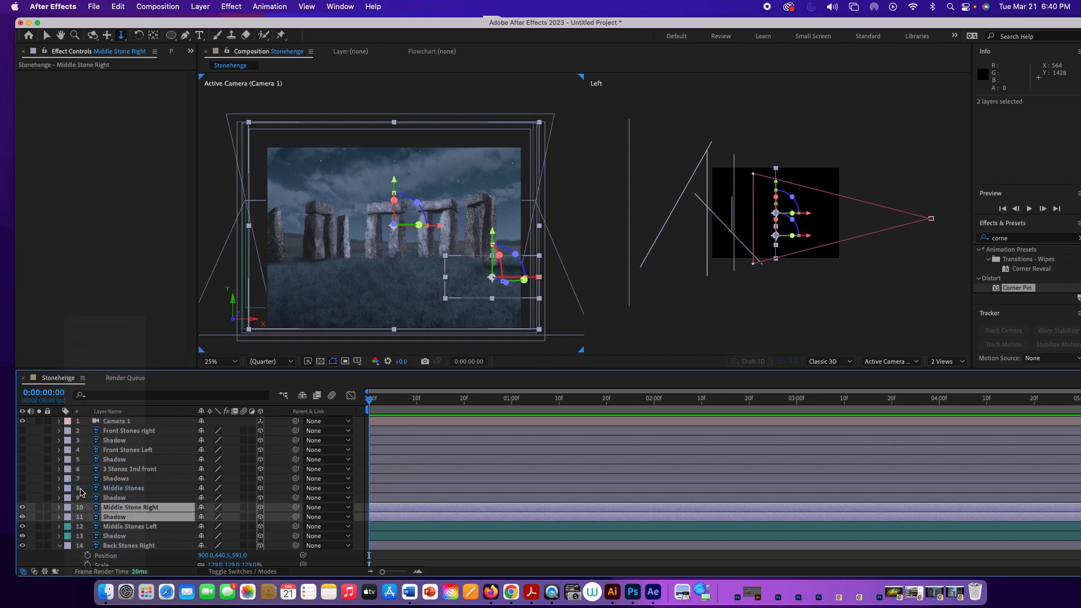
- Show the Middle Stones layer and the Shadow layer beneath it, and give both a Purple label
{"action": "left_click", "coordinate": [140, 489]}
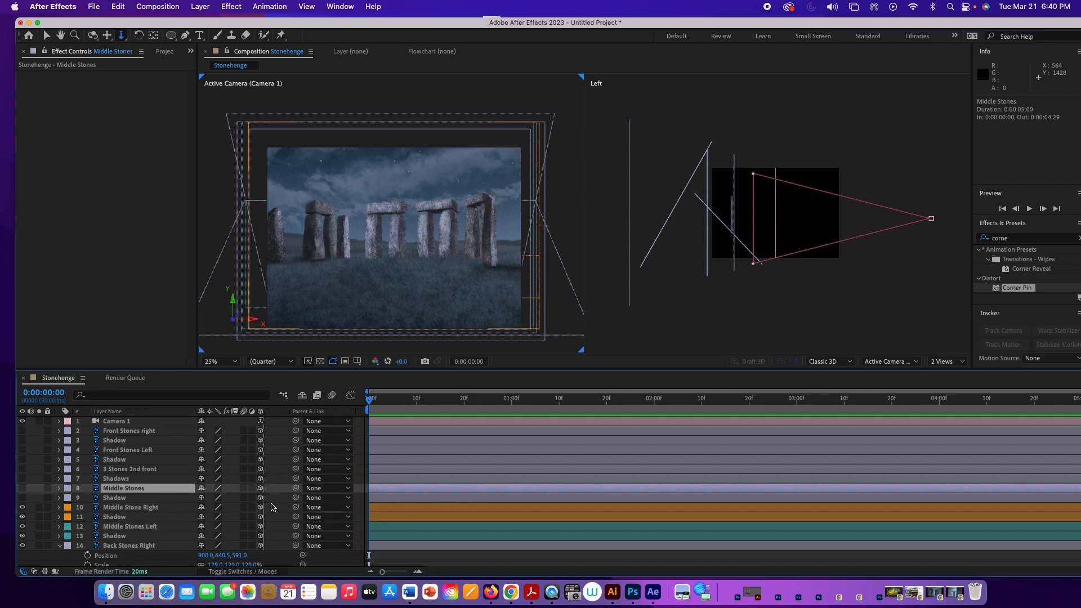
{"action": "left_click", "coordinate": [120, 499], "text": "shift"}
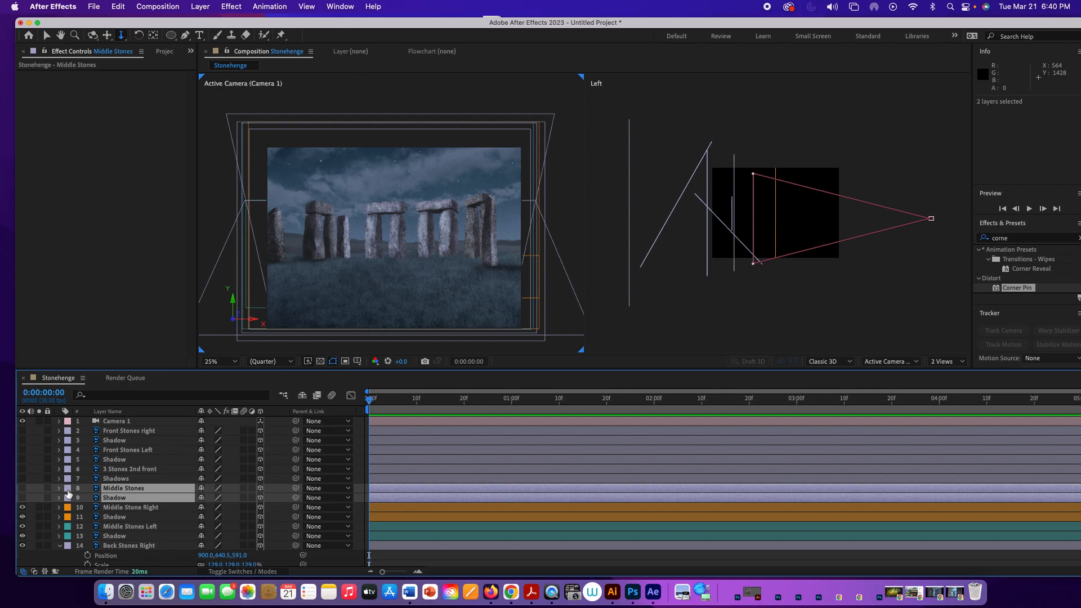
{"action": "left_click_drag", "start_coordinate": [23, 488], "coordinate": [23, 498]}
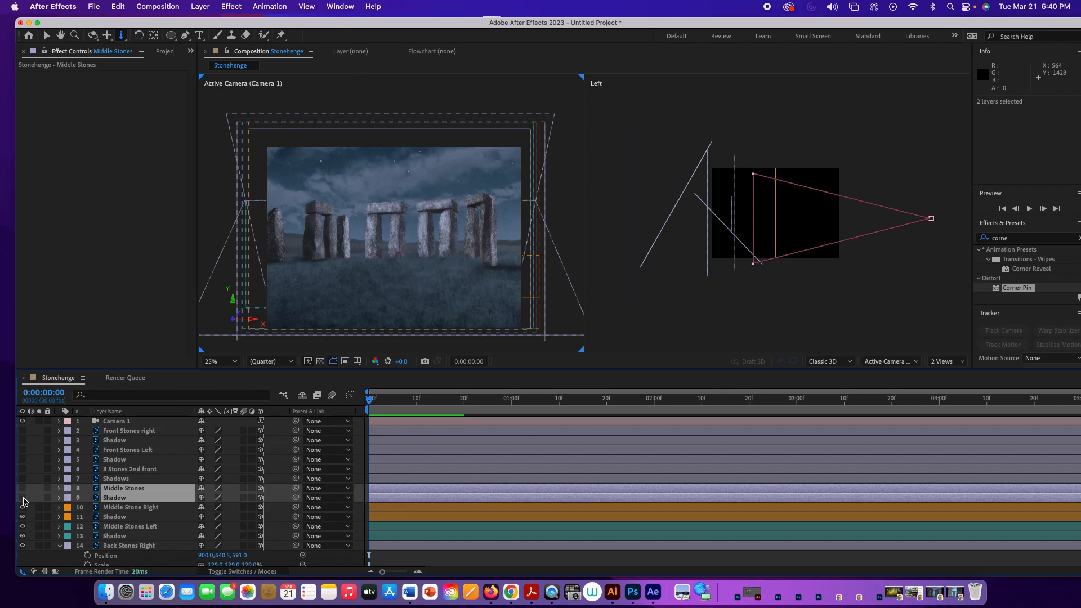
{"action": "left_click", "coordinate": [68, 488]}
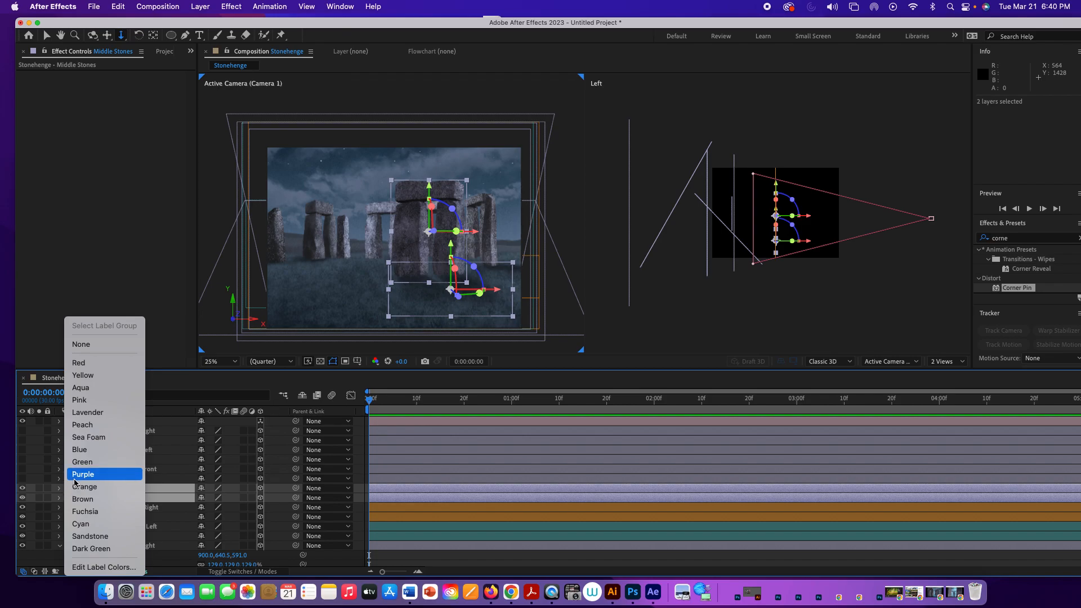
{"action": "left_click", "coordinate": [79, 474]}
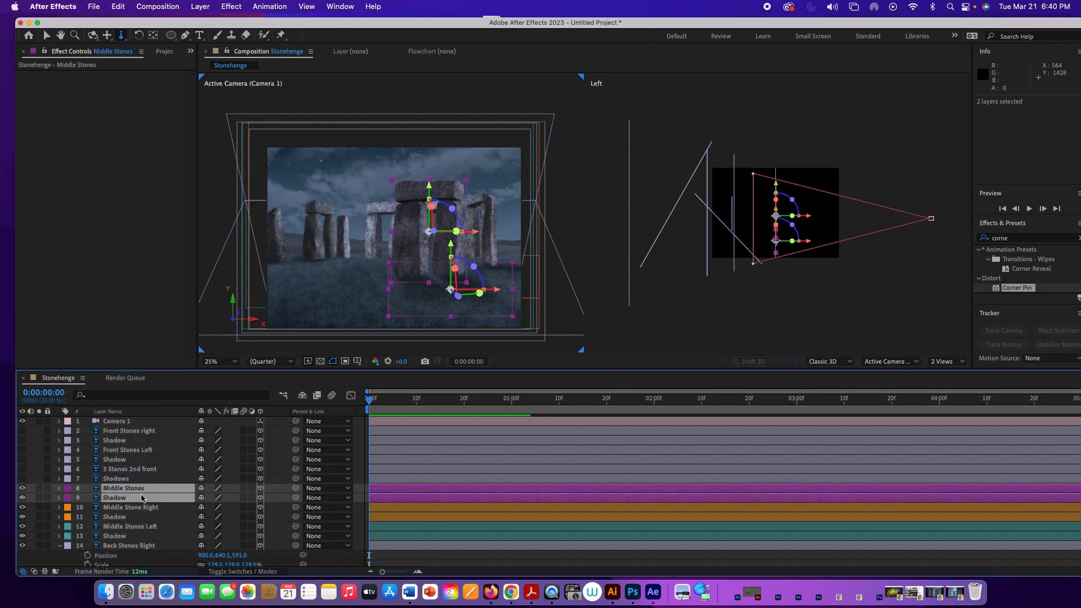
- Show the 3 Stones 2nd front layer and its Shadows layer, and give each a Green label
{"action": "left_click", "coordinate": [117, 478]}
{"action": "left_click", "coordinate": [119, 471]}
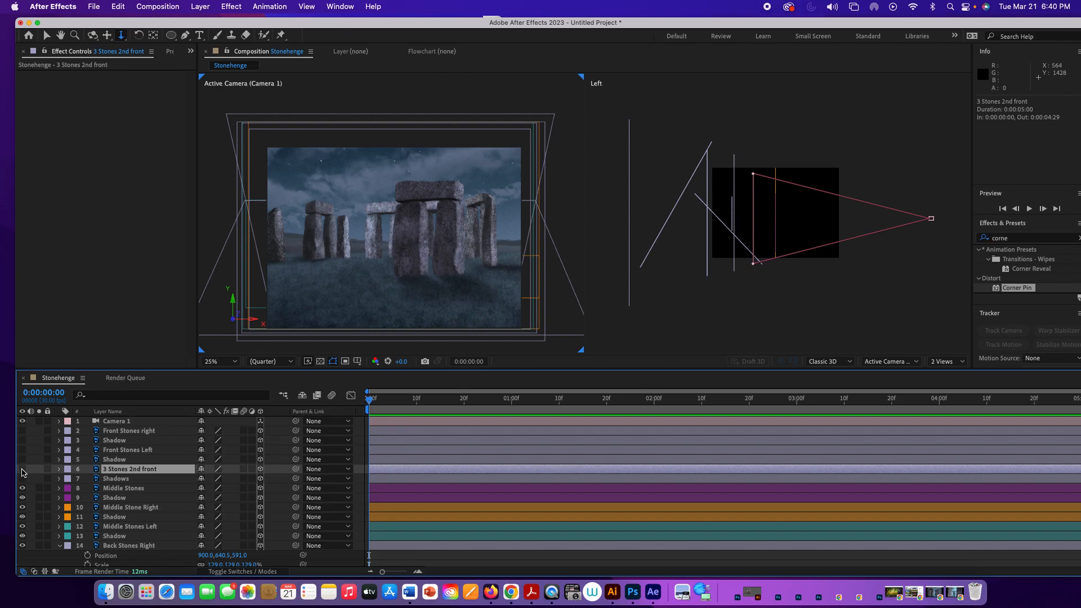
{"action": "left_click", "coordinate": [23, 469]}
{"action": "left_click", "coordinate": [23, 479]}
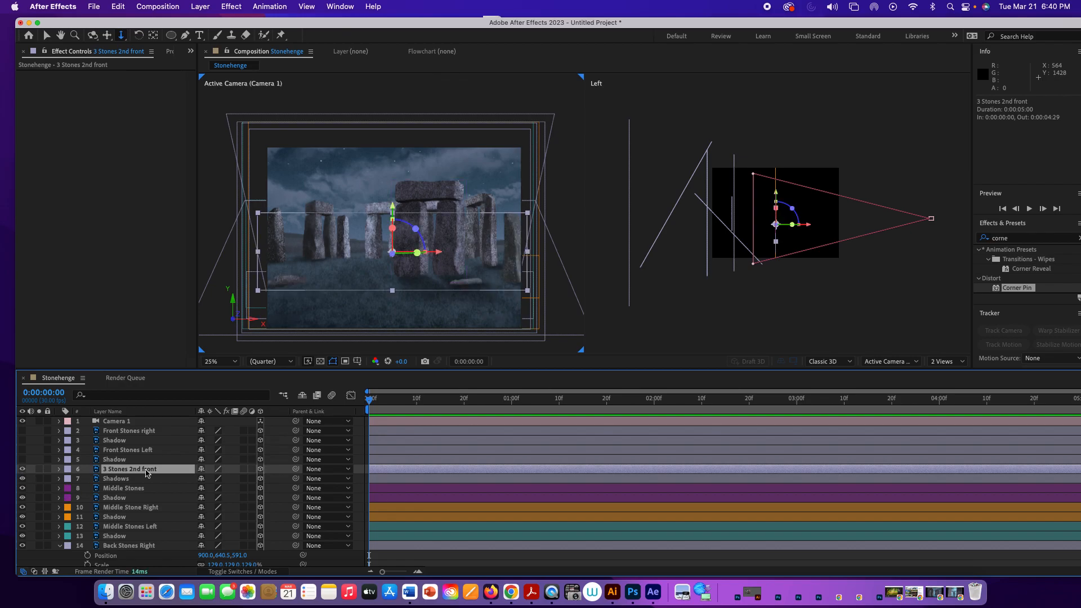
{"action": "left_click", "coordinate": [68, 472]}
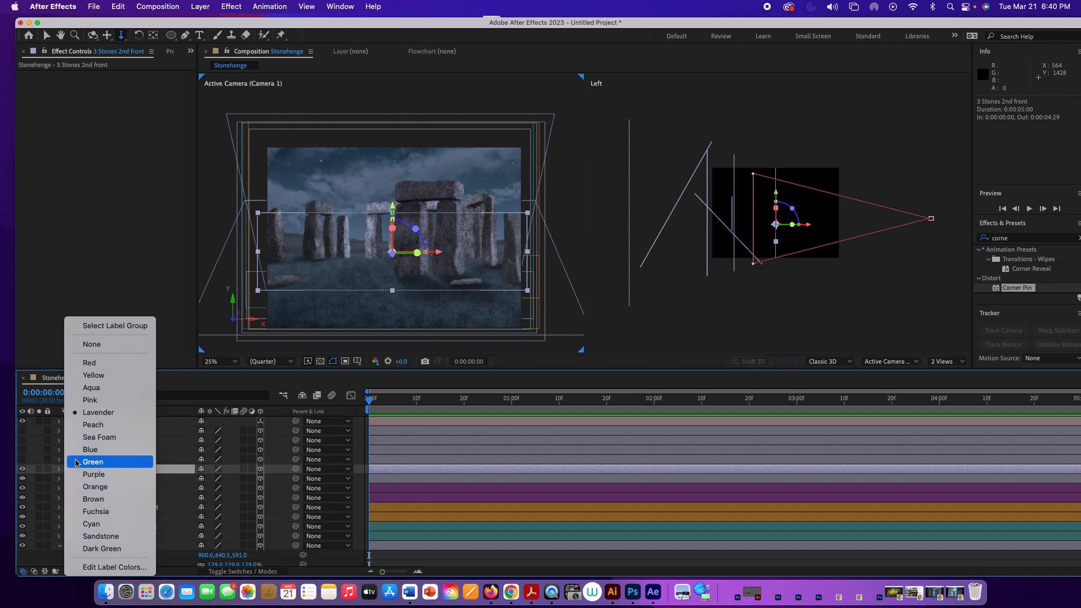
{"action": "left_click", "coordinate": [77, 462]}
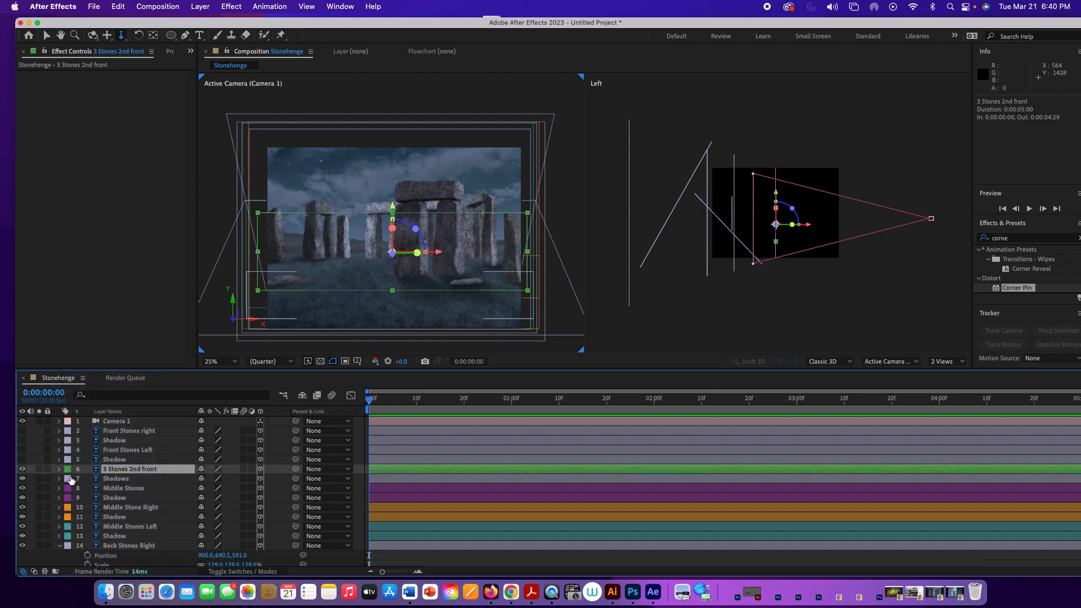
{"action": "left_click", "coordinate": [68, 479]}
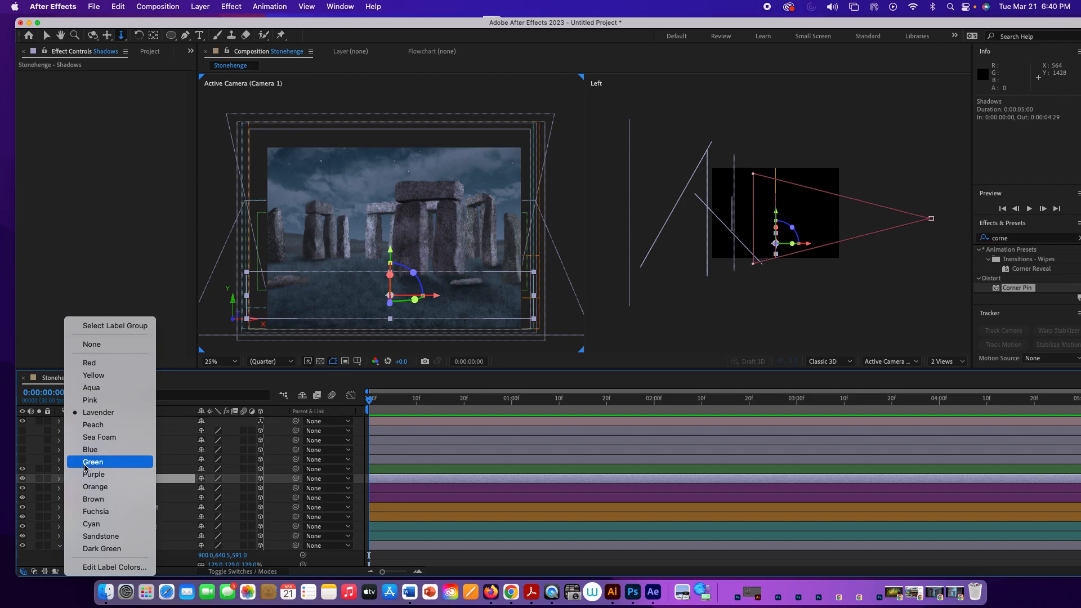
{"action": "left_click", "coordinate": [86, 461]}
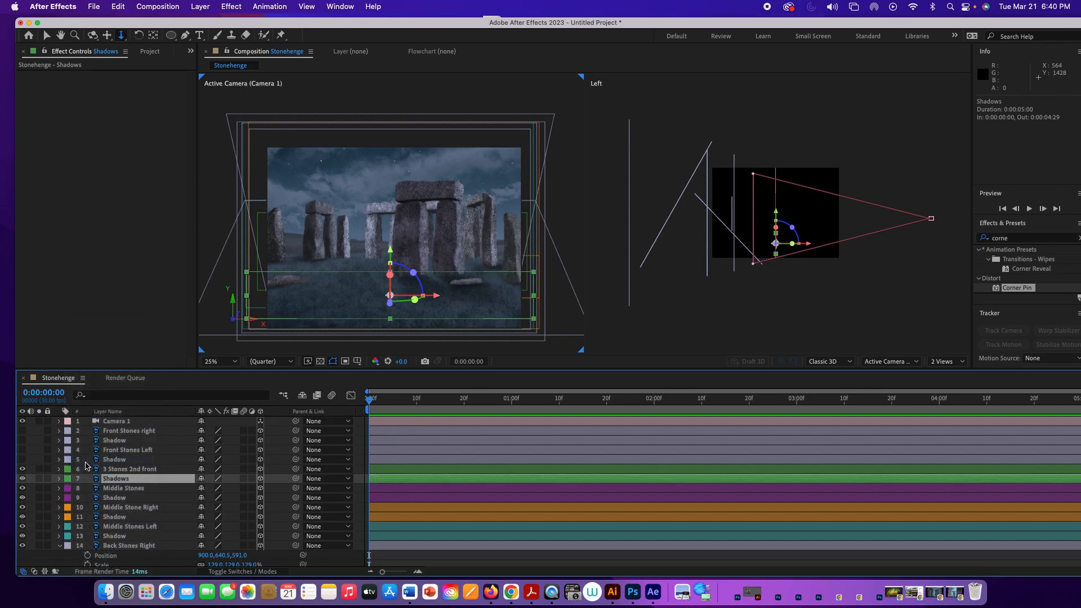
- Show the Front Stones Left layer and the Shadow layer beneath it, and select only these two
{"action": "left_click", "coordinate": [22, 450]}
{"action": "left_click", "coordinate": [22, 459]}
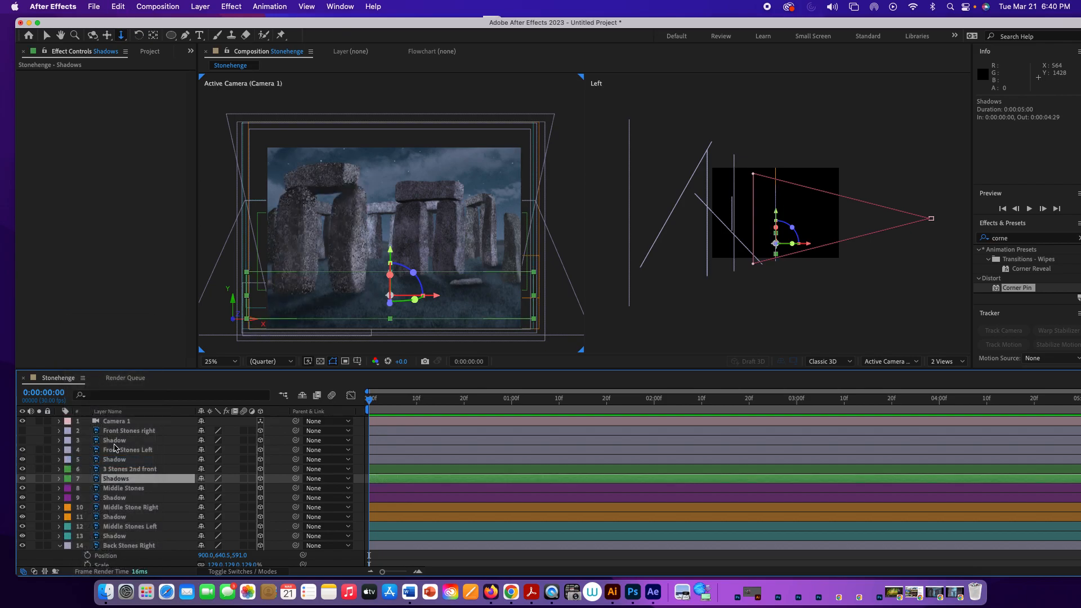
{"action": "left_click", "coordinate": [116, 450], "text": "shift"}
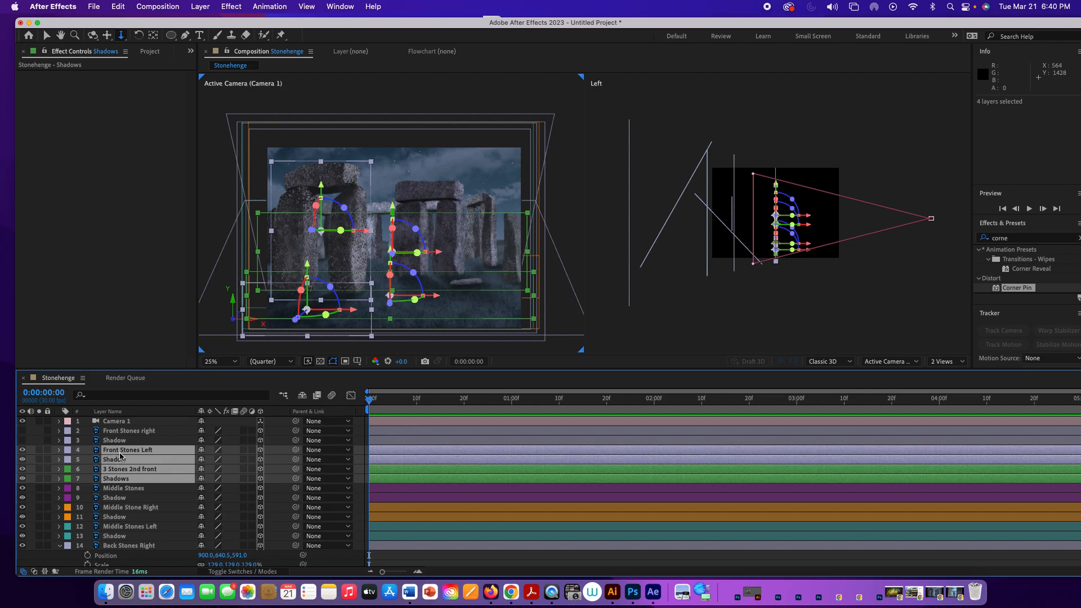
{"action": "double_click", "coordinate": [121, 441]}
{"action": "left_click", "coordinate": [121, 451]}
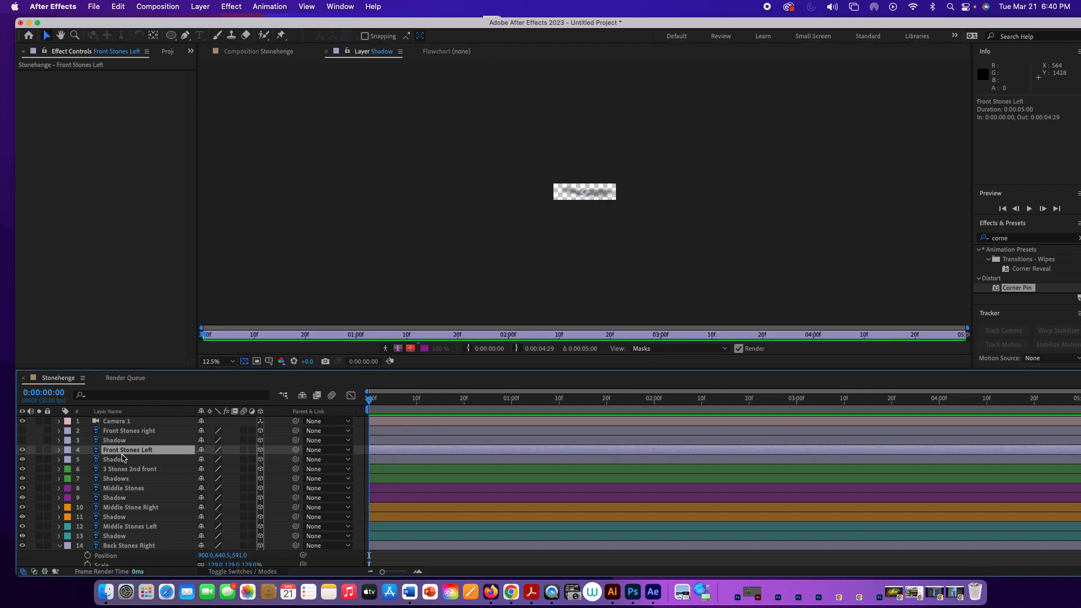
{"action": "left_click", "coordinate": [125, 461], "text": "shift"}
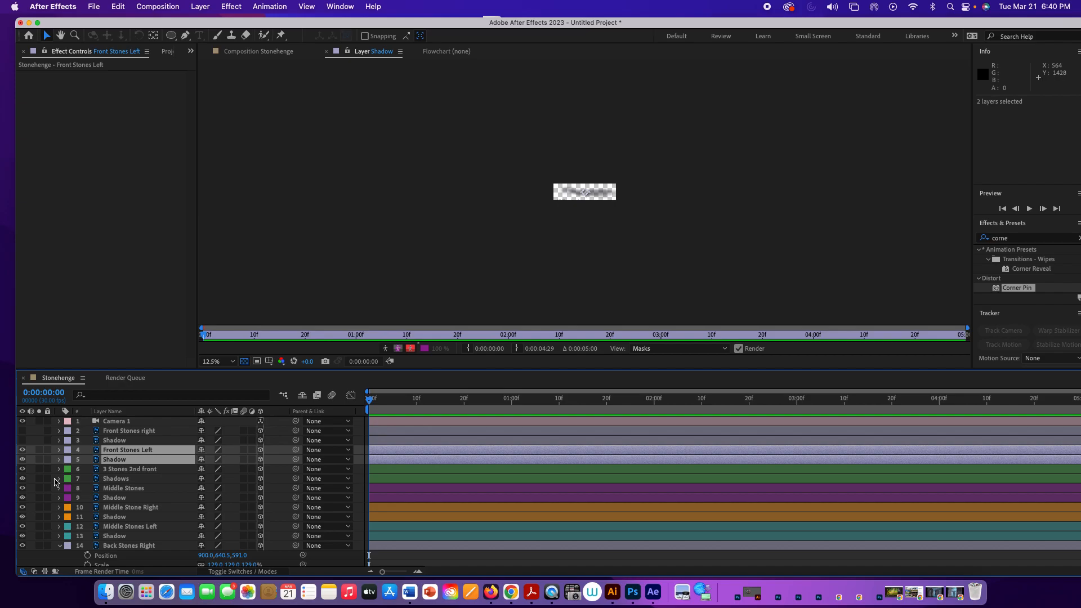
- Give the Front Stones Left layer and the Shadow layer beneath it a Sea Foam label
{"action": "left_click", "coordinate": [68, 451]}
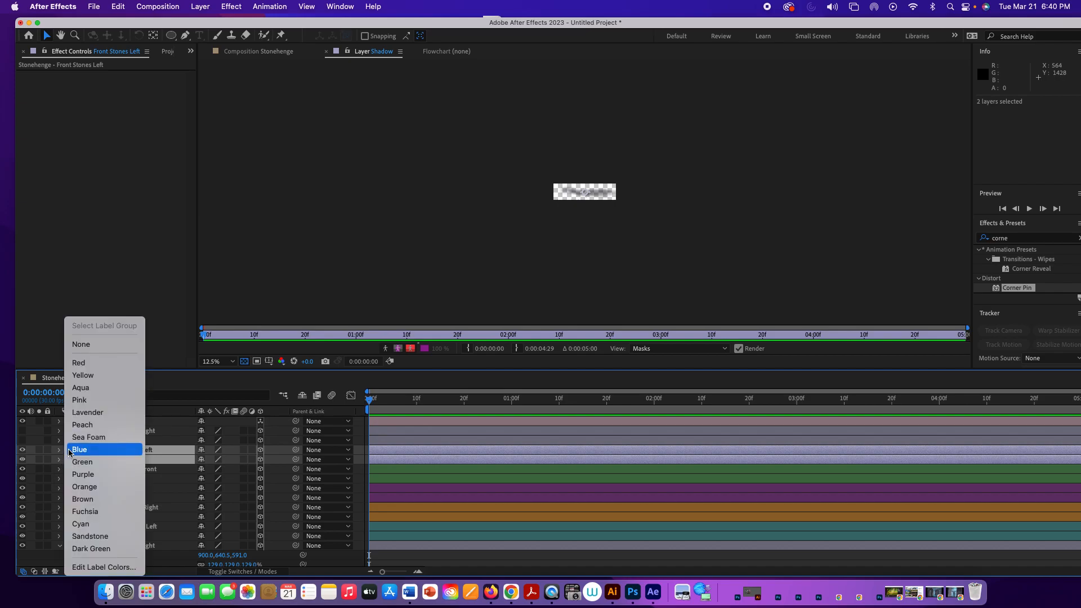
{"action": "left_click", "coordinate": [84, 412]}
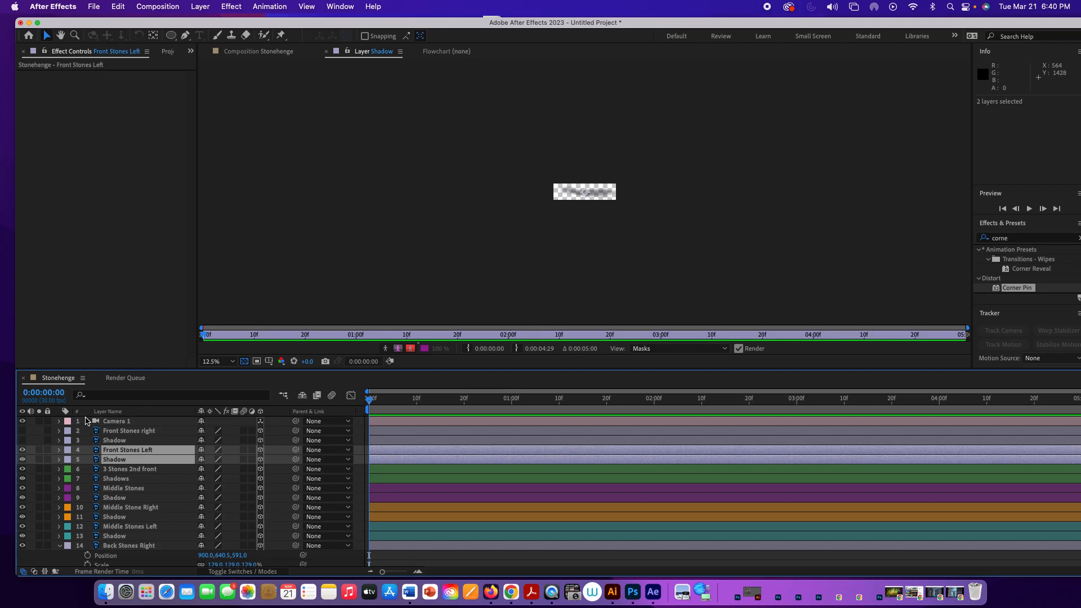
{"action": "right_click", "coordinate": [124, 455]}
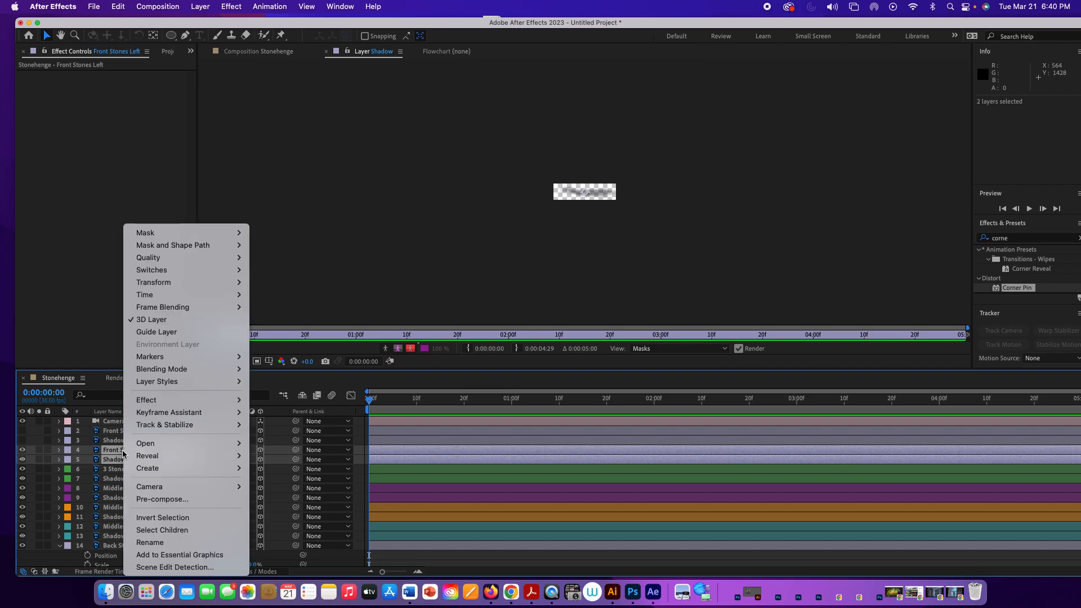
{"action": "left_click", "coordinate": [68, 454]}
{"action": "left_click", "coordinate": [68, 454]}
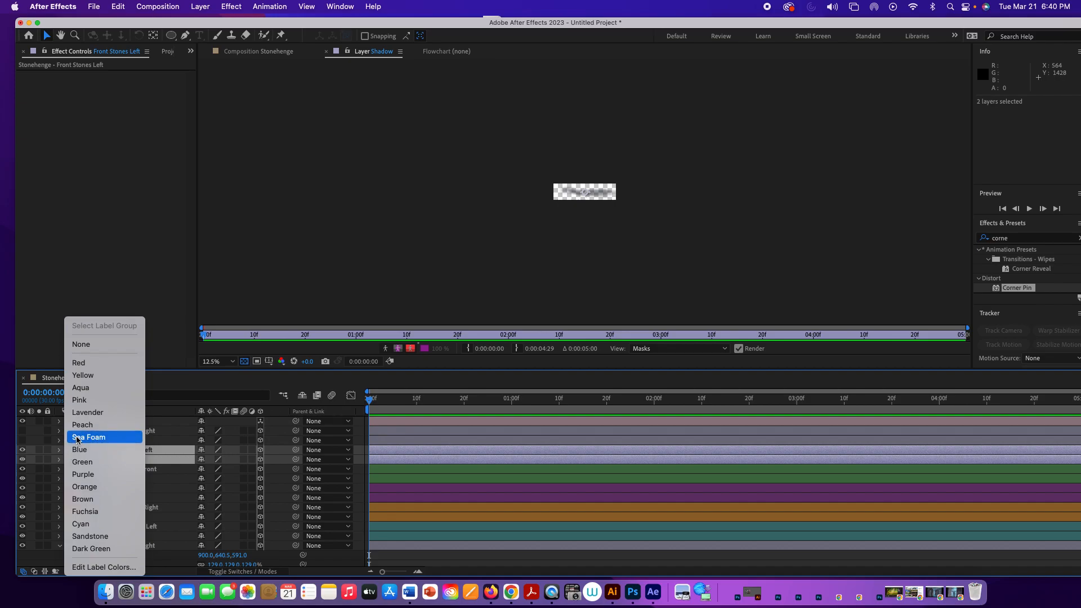
{"action": "left_click", "coordinate": [78, 438]}
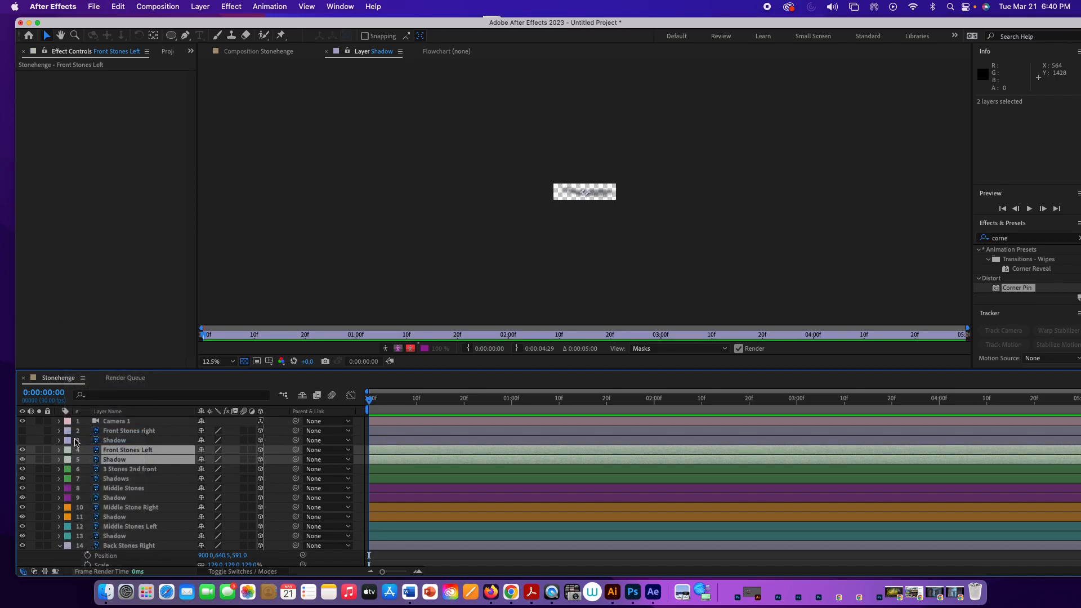
- Show the Front Stones right layer and the Shadow layer beneath it, and give both a Yellow label with the Stonehenge composition in view
{"action": "left_click", "coordinate": [22, 431]}
{"action": "left_click", "coordinate": [23, 440]}
{"action": "left_click", "coordinate": [140, 432]}
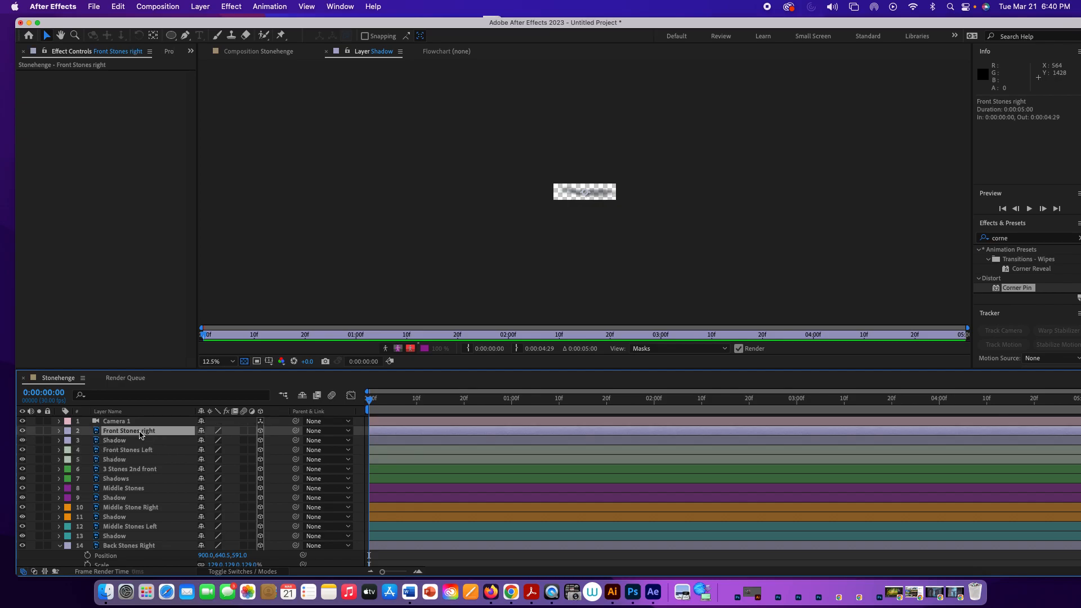
{"action": "left_click", "coordinate": [139, 440], "text": "shift"}
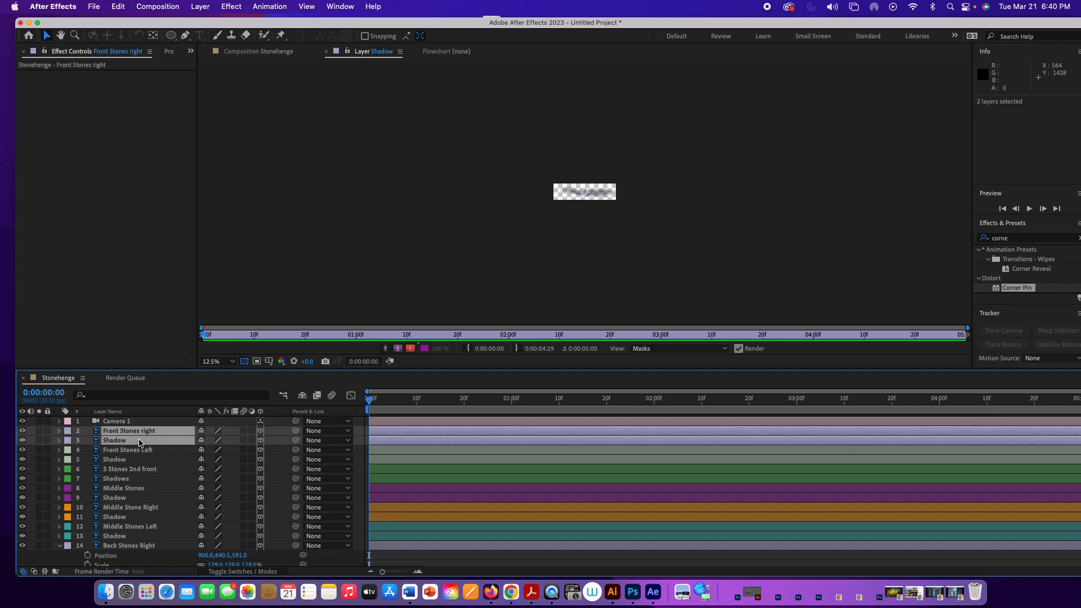
{"action": "left_click", "coordinate": [281, 59]}
{"action": "left_click", "coordinate": [281, 58]}
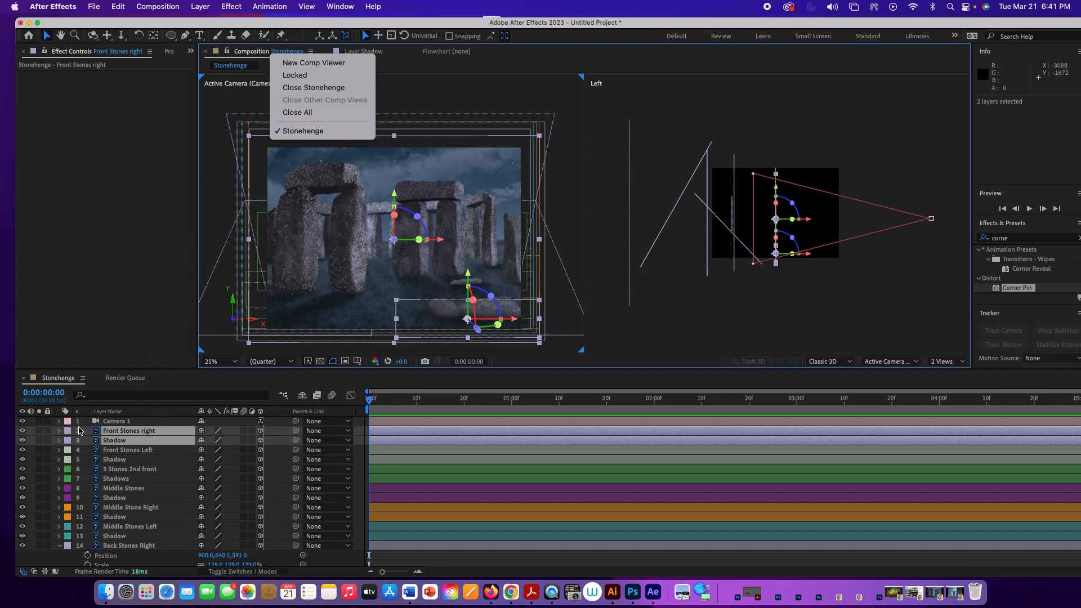
{"action": "left_click", "coordinate": [70, 431]}
{"action": "left_click", "coordinate": [69, 432]}
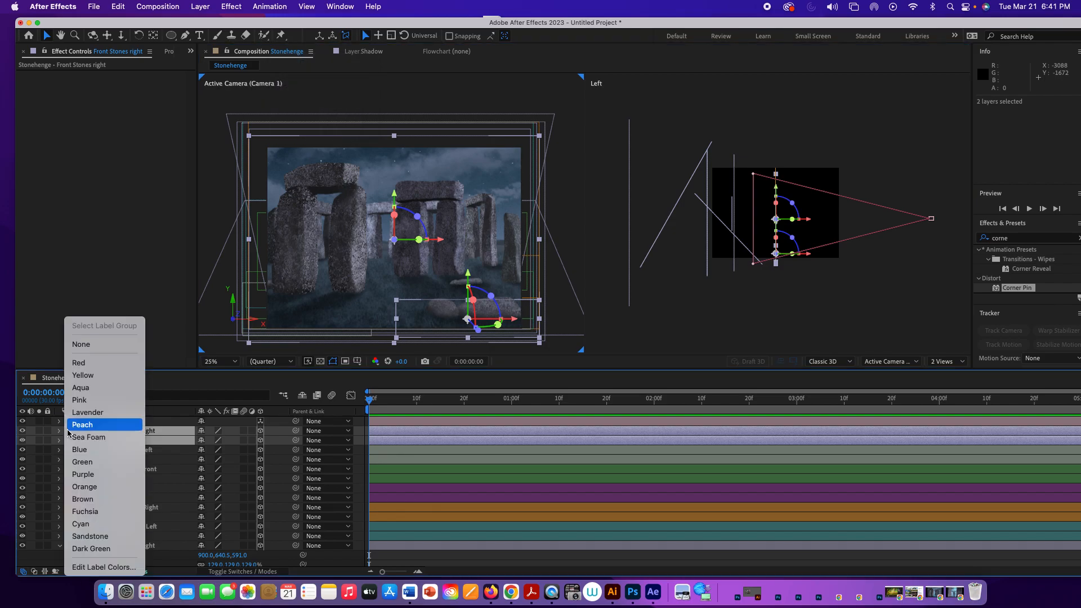
{"action": "left_click", "coordinate": [85, 380]}
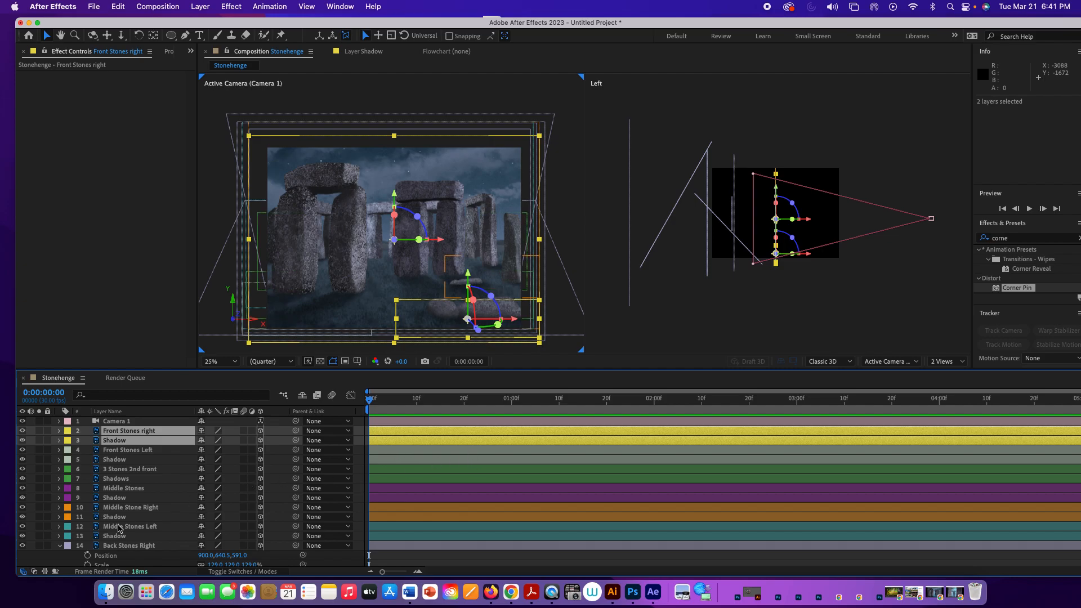
- Parent the Shadow layers of Middle Stones Left, Middle Stone Right and Middle Stones to their matching stone layers
{"action": "left_click", "coordinate": [124, 536]}
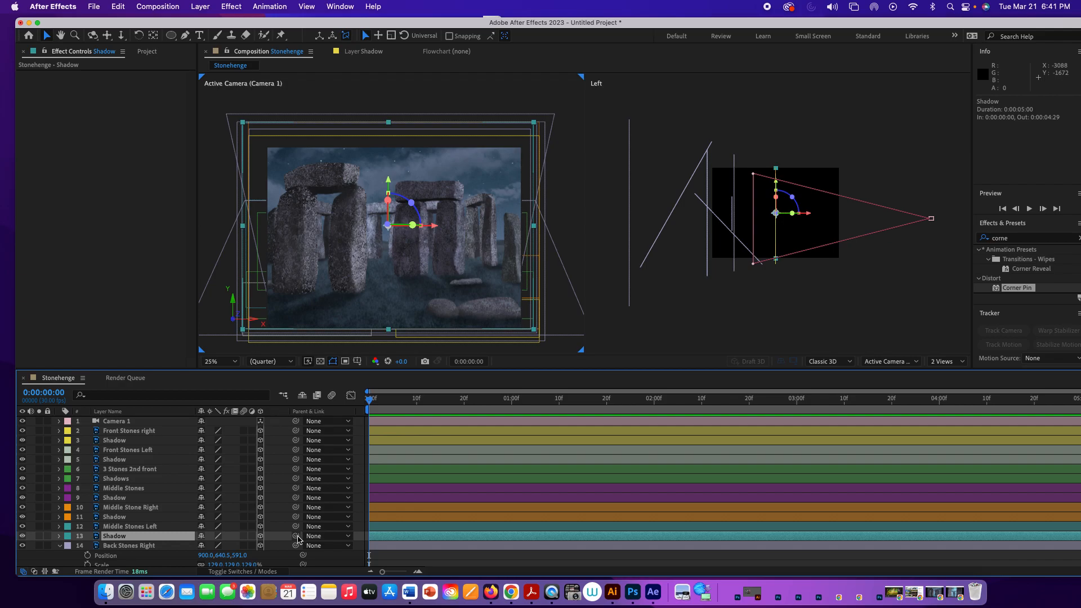
{"action": "left_click_drag", "start_coordinate": [297, 539], "coordinate": [167, 529]}
{"action": "left_click", "coordinate": [163, 518]}
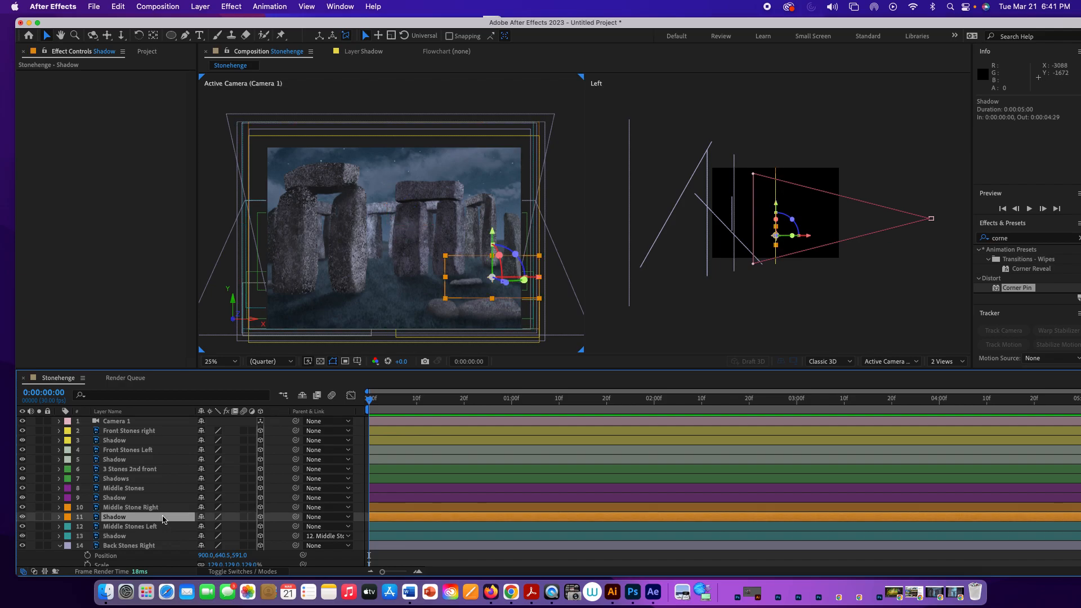
{"action": "left_click_drag", "start_coordinate": [298, 519], "coordinate": [167, 508]}
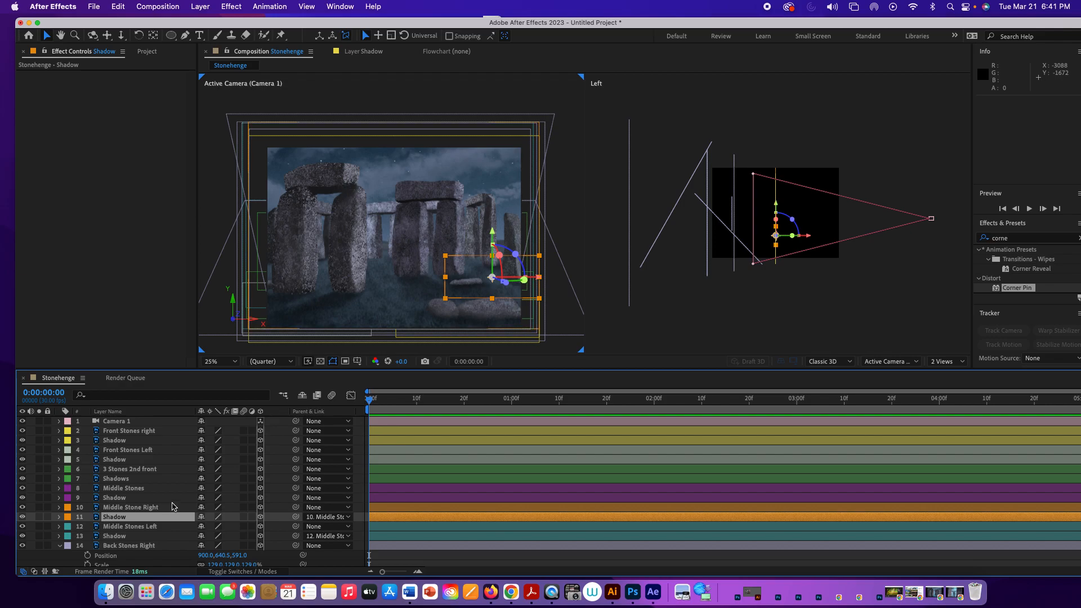
{"action": "left_click", "coordinate": [174, 499]}
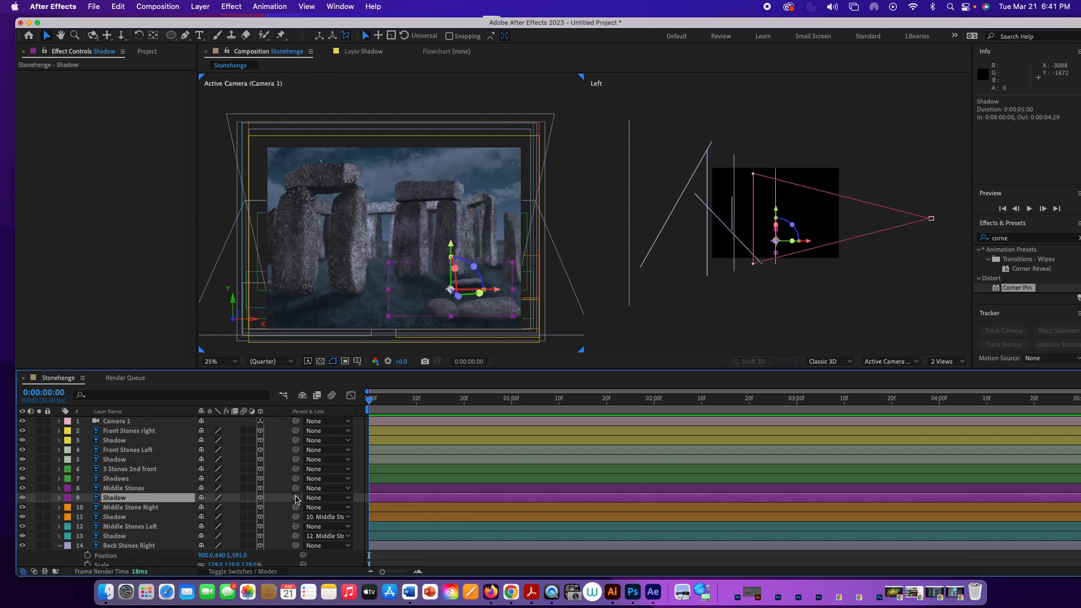
{"action": "left_click_drag", "start_coordinate": [296, 498], "coordinate": [179, 488]}
- Parent the shadow layers of 3 Stones 2nd front, Front Stones Left and Front Stones right to their matching stone layers
{"action": "left_click", "coordinate": [165, 469]}
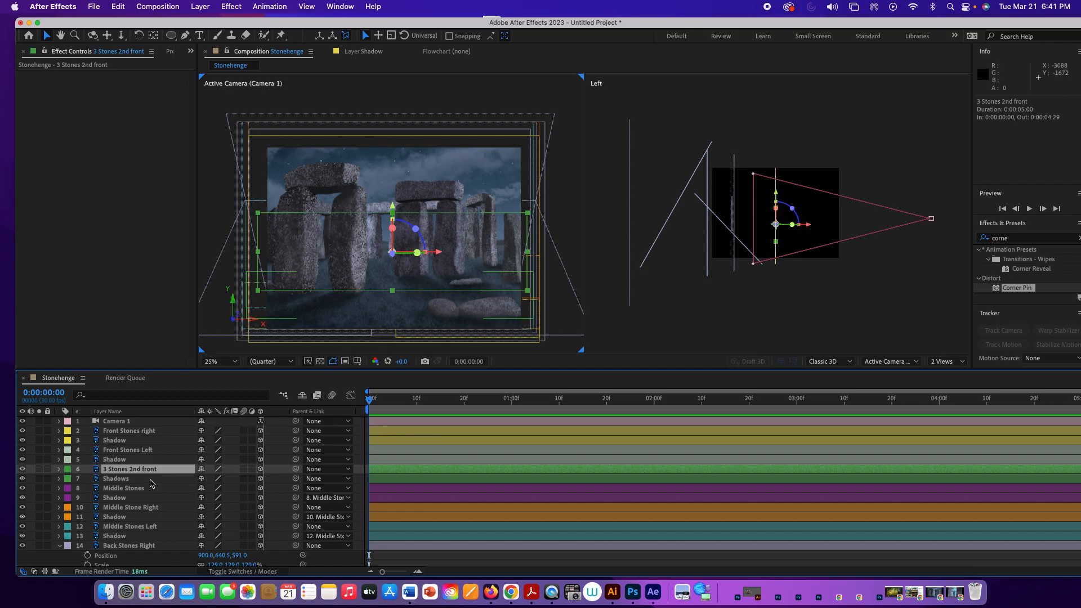
{"action": "left_click", "coordinate": [151, 481]}
{"action": "left_click_drag", "start_coordinate": [296, 479], "coordinate": [130, 470]}
{"action": "left_click", "coordinate": [142, 460]}
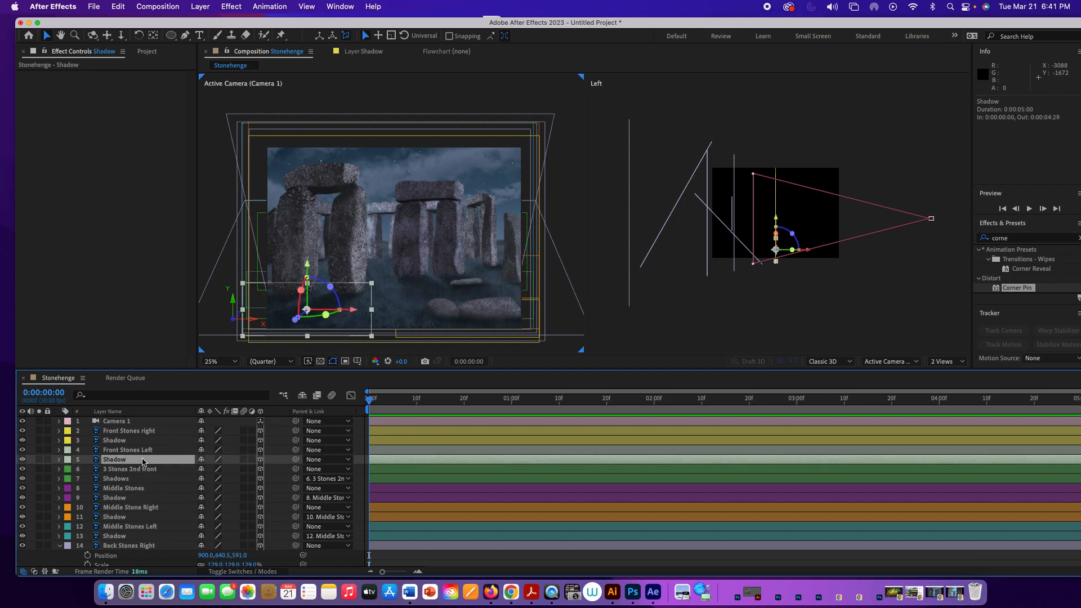
{"action": "left_click_drag", "start_coordinate": [296, 459], "coordinate": [155, 451]}
{"action": "left_click", "coordinate": [156, 440]}
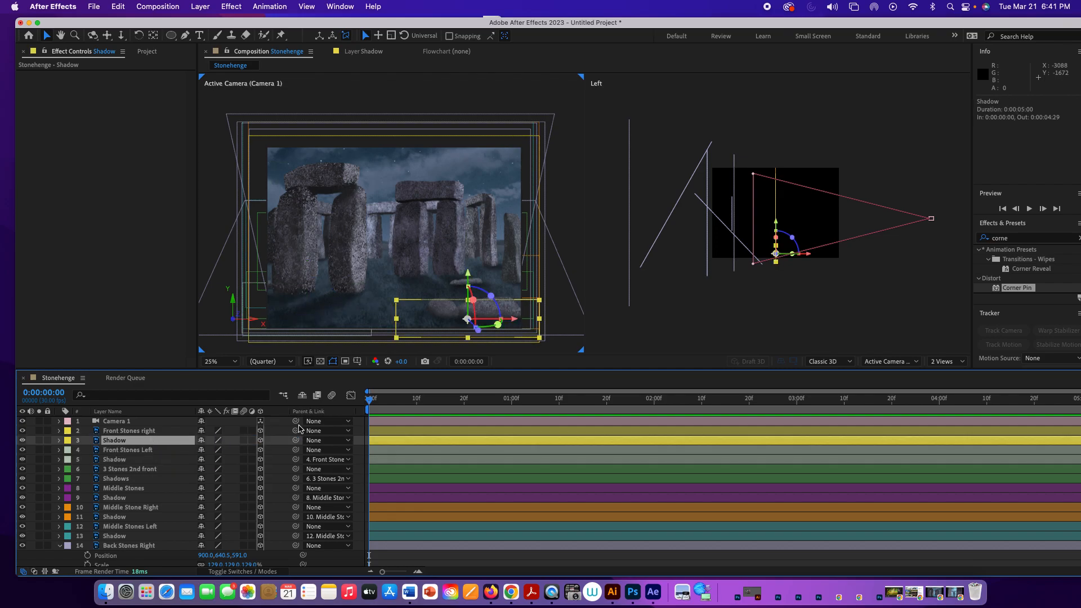
{"action": "left_click_drag", "start_coordinate": [296, 440], "coordinate": [187, 433]}
- Hide layers 2 through 11 and set the Z position of Middle Stones Left to 584
{"action": "left_click_drag", "start_coordinate": [23, 440], "coordinate": [25, 517]}
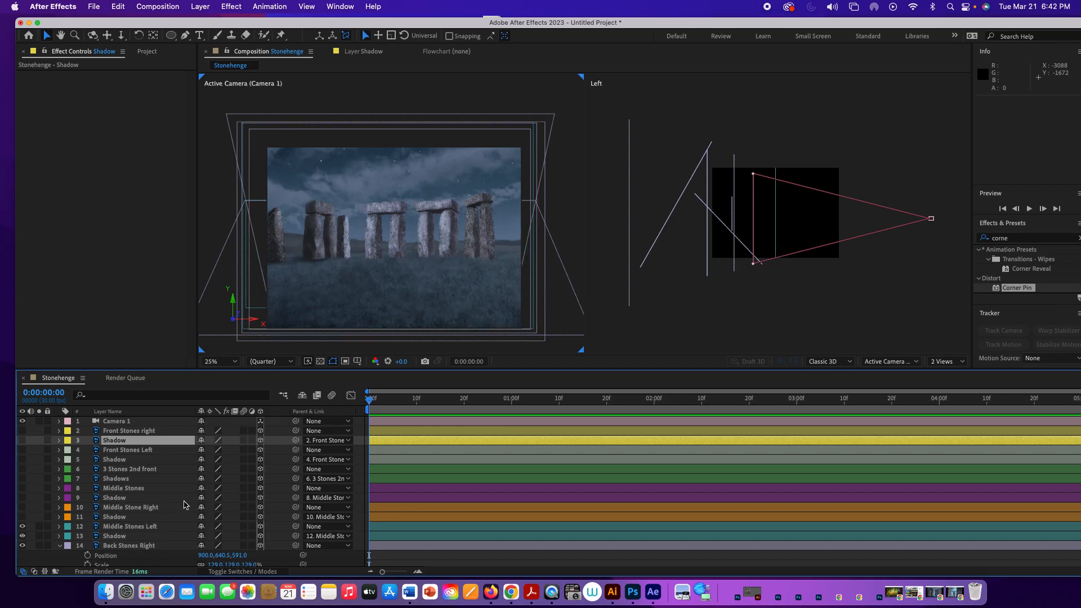
{"action": "left_click", "coordinate": [151, 528]}
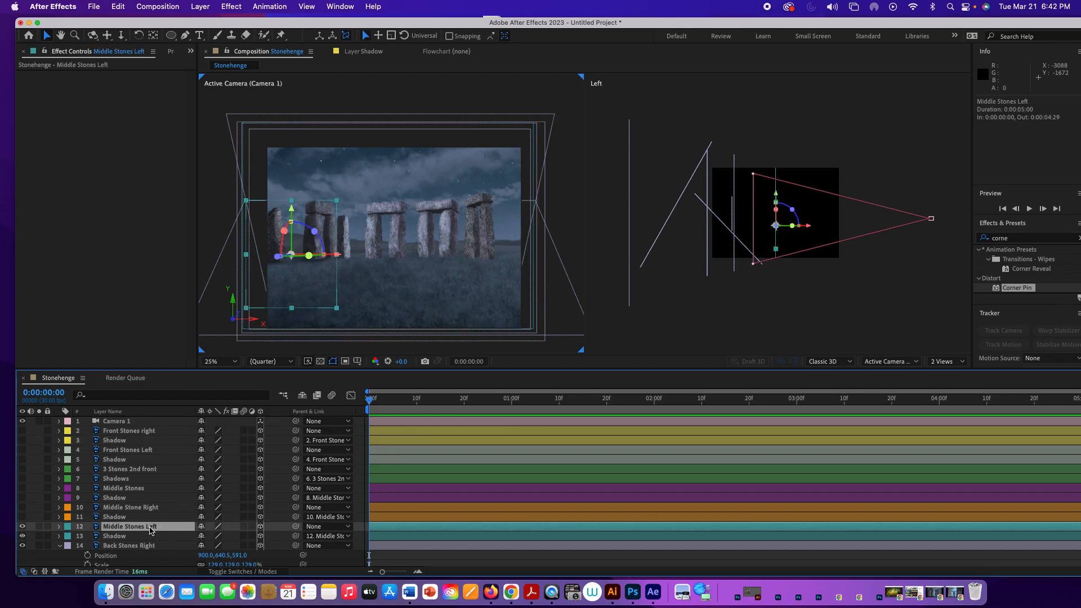
{"action": "key", "text": "p"}
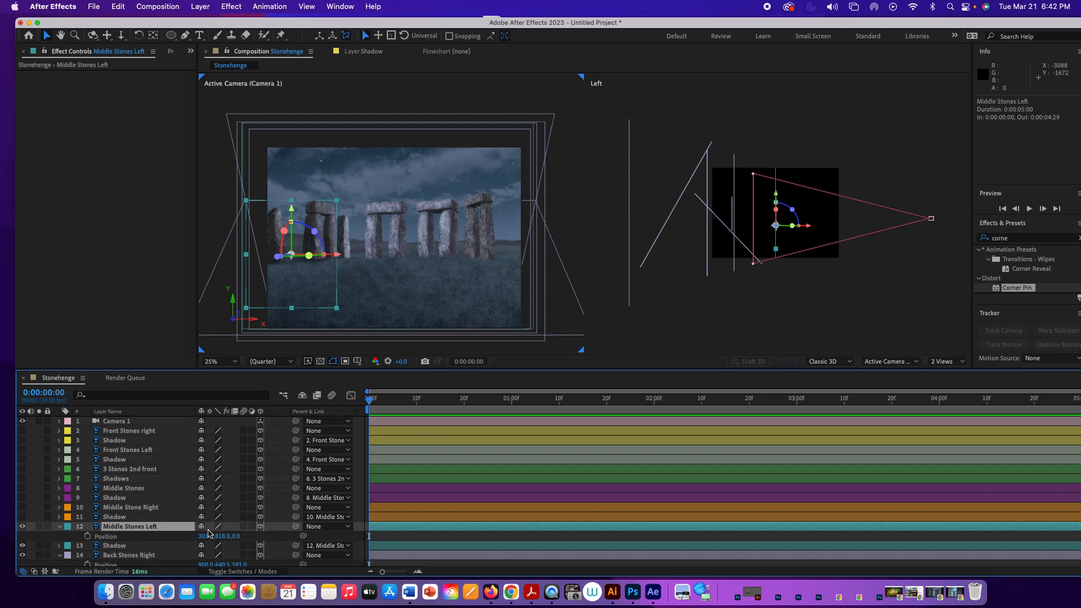
{"action": "left_click_drag", "start_coordinate": [242, 536], "coordinate": [283, 530]}
{"action": "left_click_drag", "start_coordinate": [305, 534], "coordinate": [540, 519]}
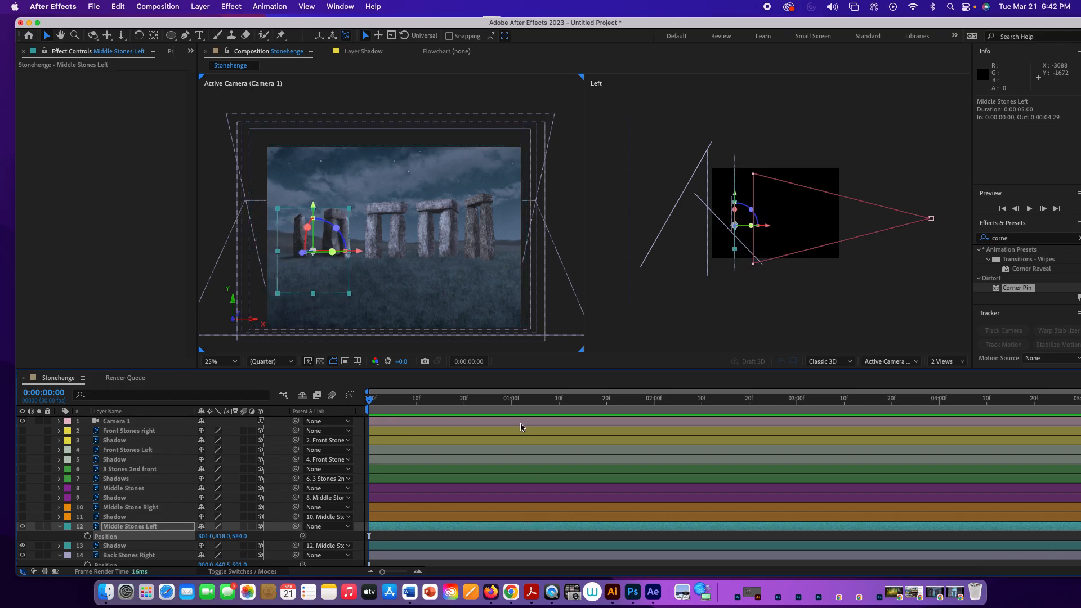
- Dolly the camera back to a Z position of about -2235
{"action": "key", "text": "comma"}
{"action": "key", "text": "period"}
{"action": "left_click", "coordinate": [121, 35]}
{"action": "left_click_drag", "start_coordinate": [422, 89], "coordinate": [419, 190]}
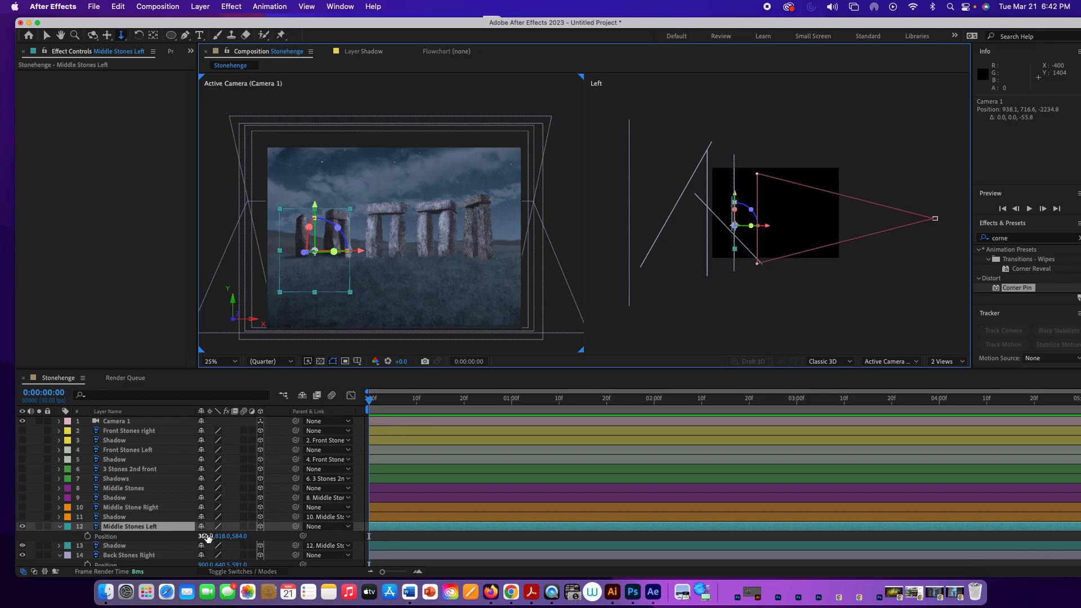
- Scale Middle Stones Left to 122% and set its X position to 149
{"action": "left_click", "coordinate": [148, 530]}
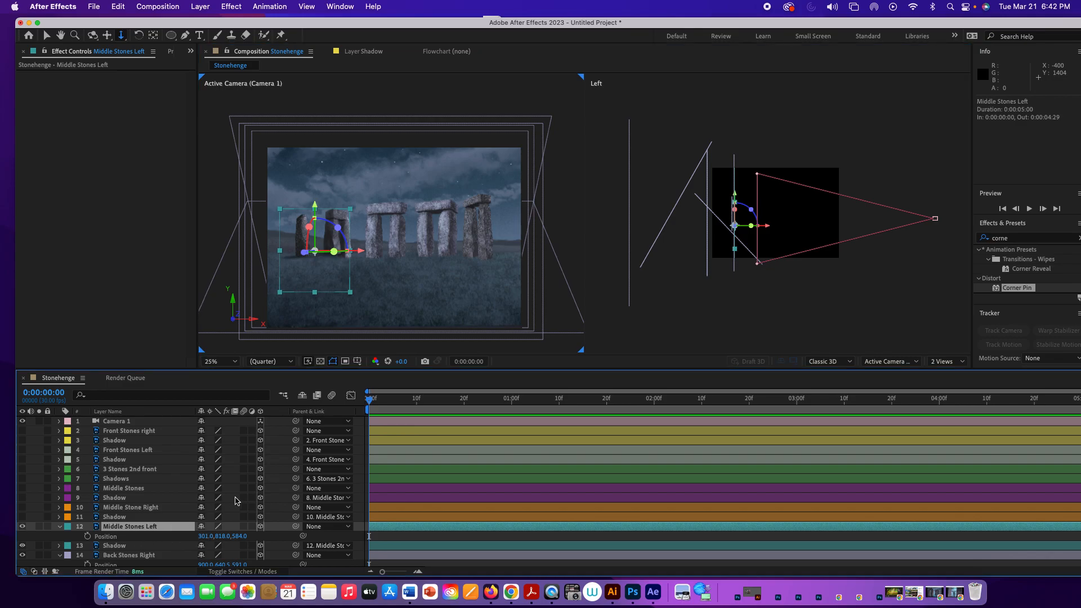
{"action": "key", "text": "shift+s"}
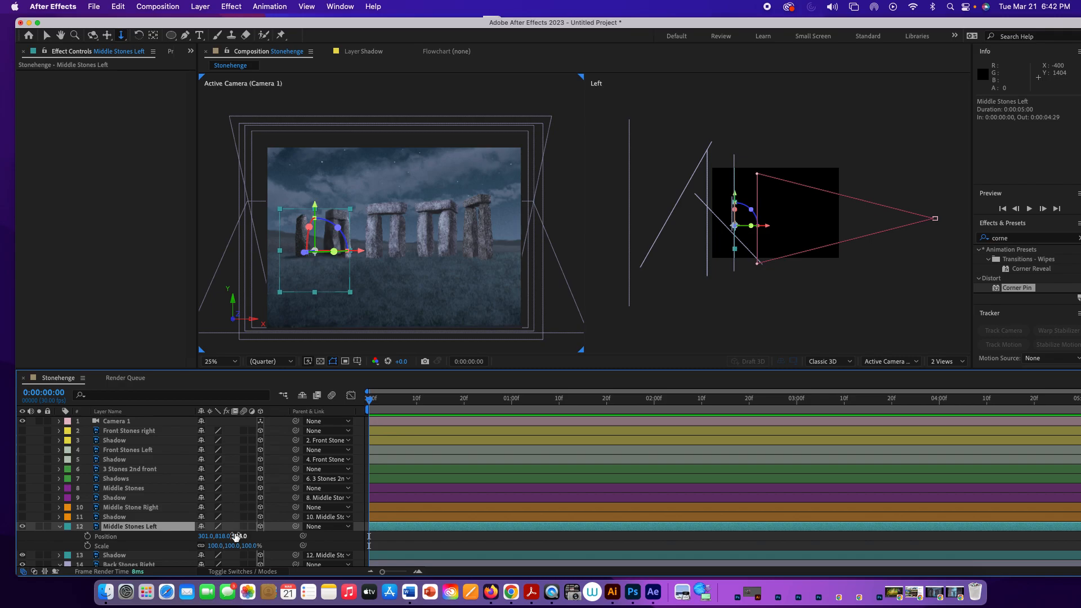
{"action": "left_click_drag", "start_coordinate": [234, 545], "coordinate": [245, 545]}
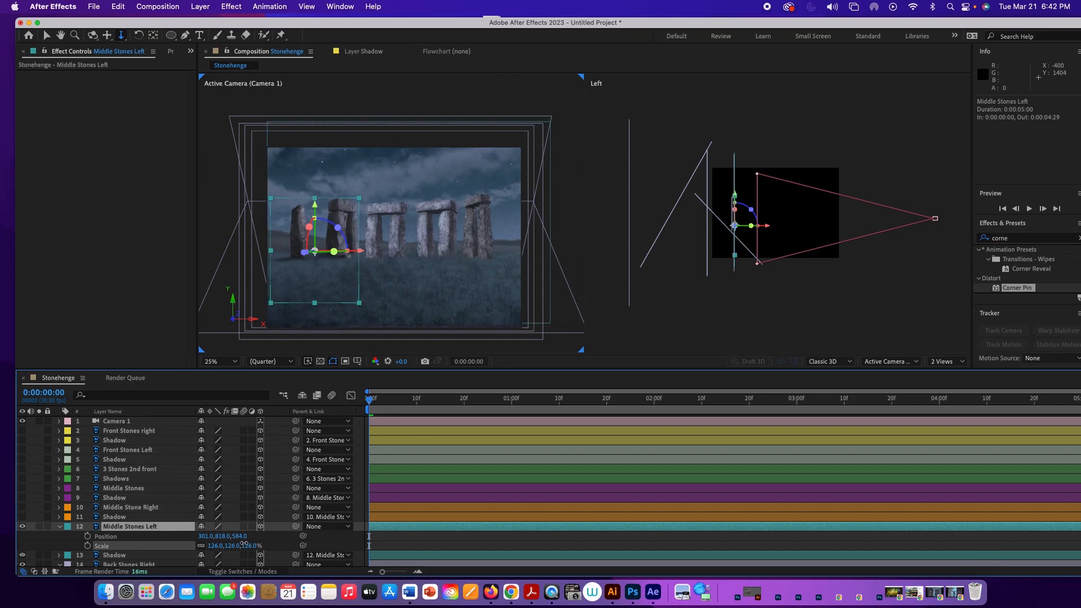
{"action": "left_click_drag", "start_coordinate": [244, 544], "coordinate": [242, 545]}
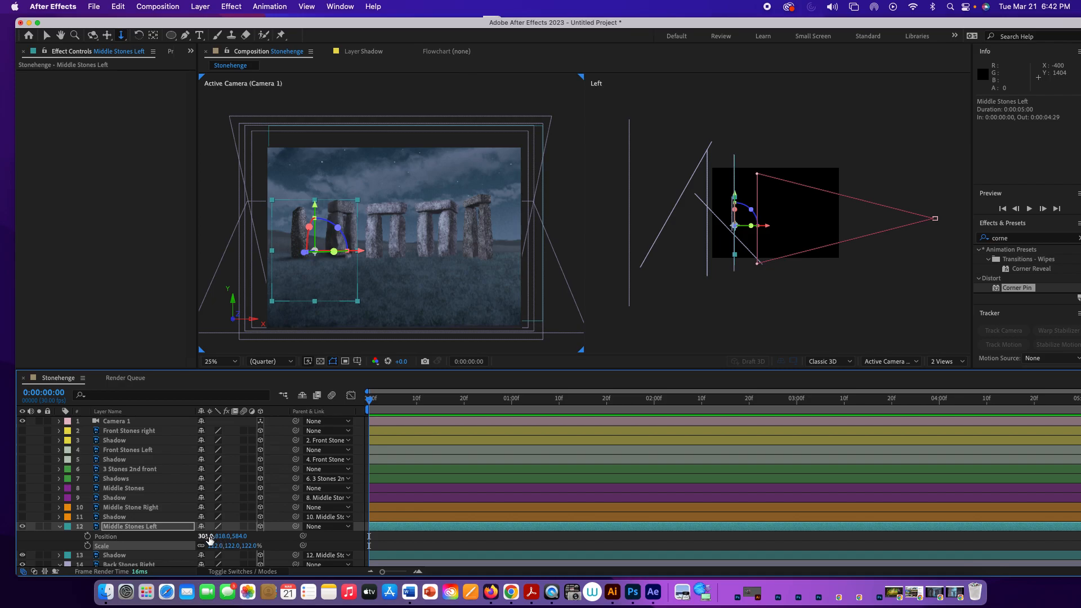
{"action": "left_click_drag", "start_coordinate": [208, 539], "coordinate": [160, 535]}
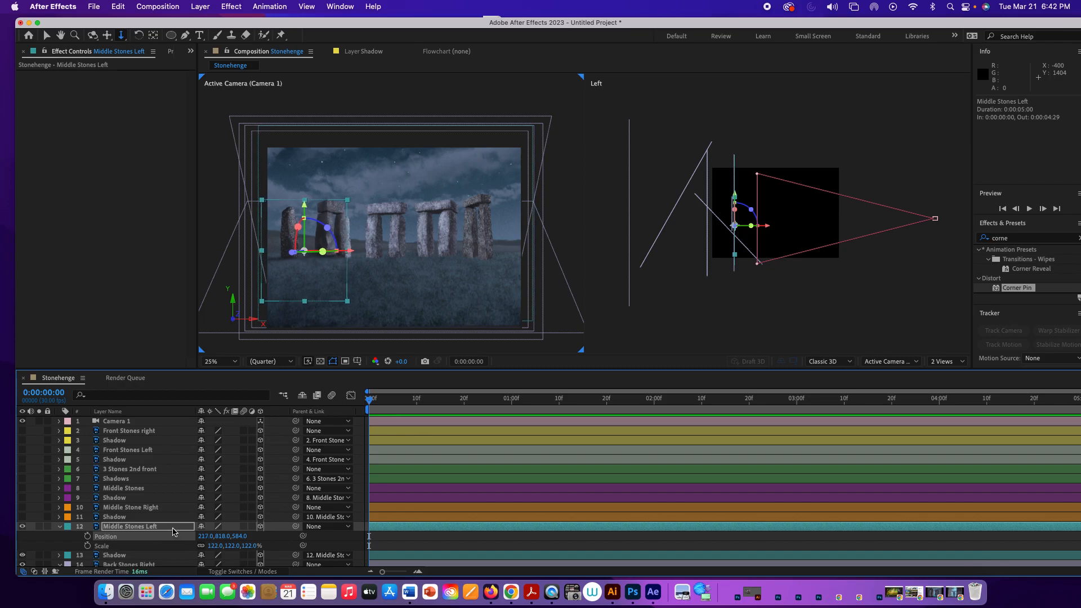
{"action": "left_click_drag", "start_coordinate": [202, 536], "coordinate": [168, 537]}
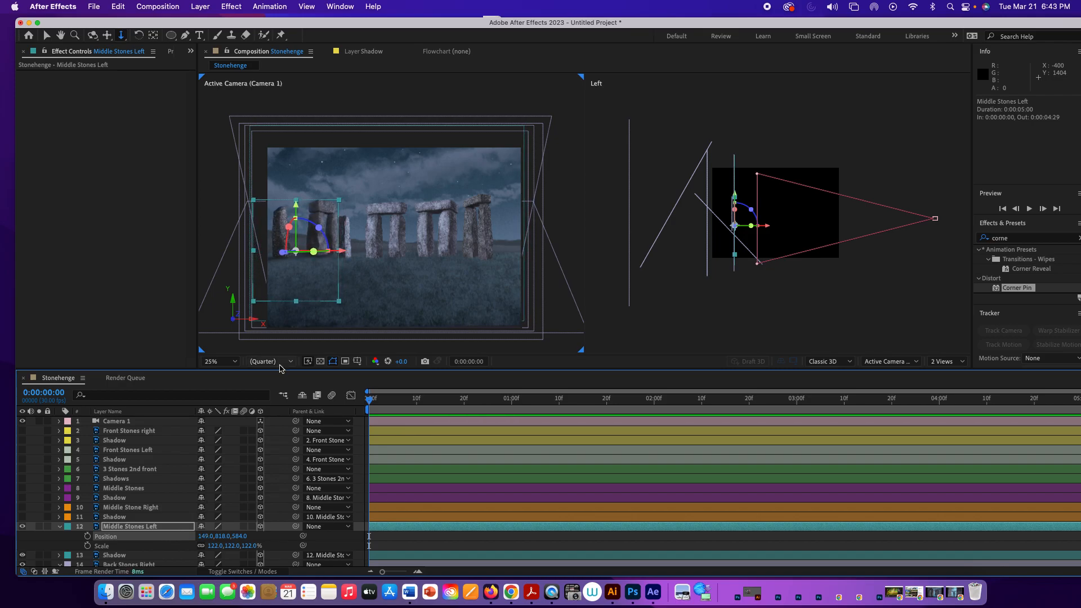
- Dolly the camera back to Z about -2335 and move Middle Stones Left to about X 121, Y 855
{"action": "left_click", "coordinate": [316, 242]}
{"action": "left_click_drag", "start_coordinate": [317, 242], "coordinate": [250, 202]}
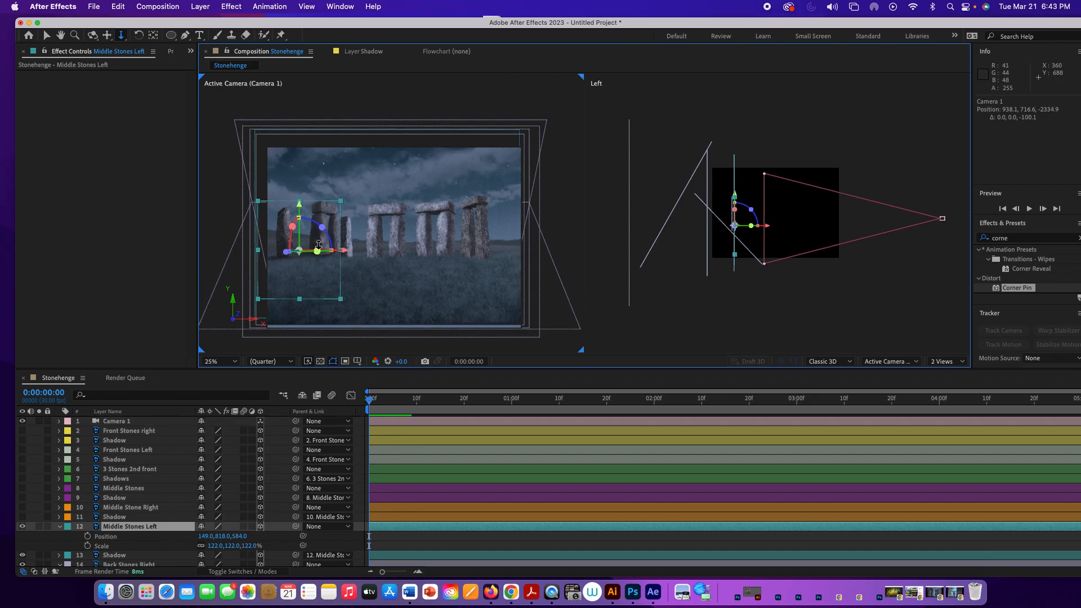
{"action": "left_click", "coordinate": [46, 37]}
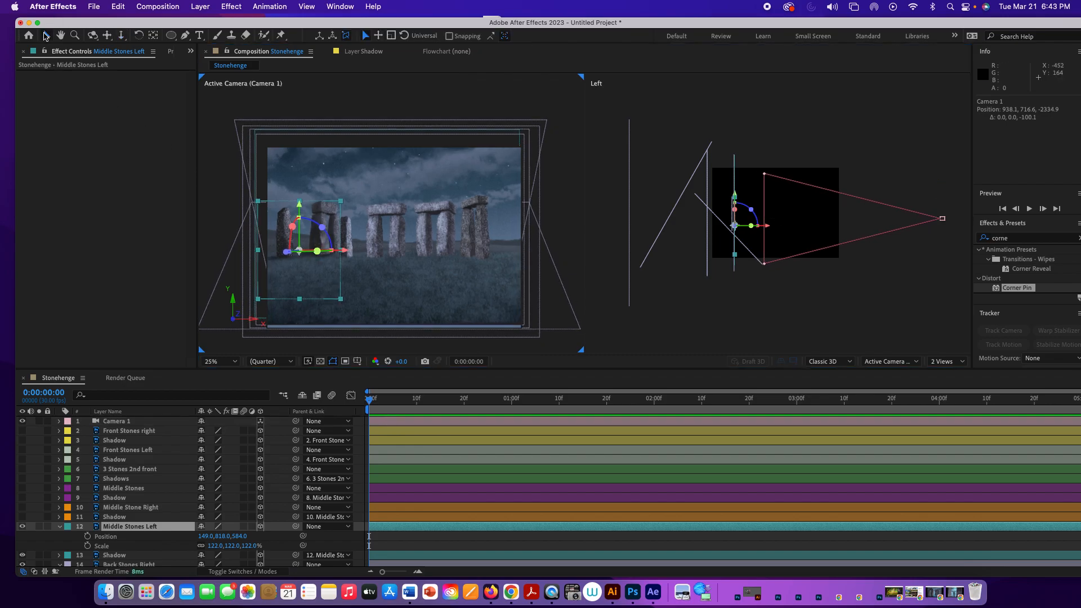
{"action": "left_click_drag", "start_coordinate": [318, 237], "coordinate": [314, 240]}
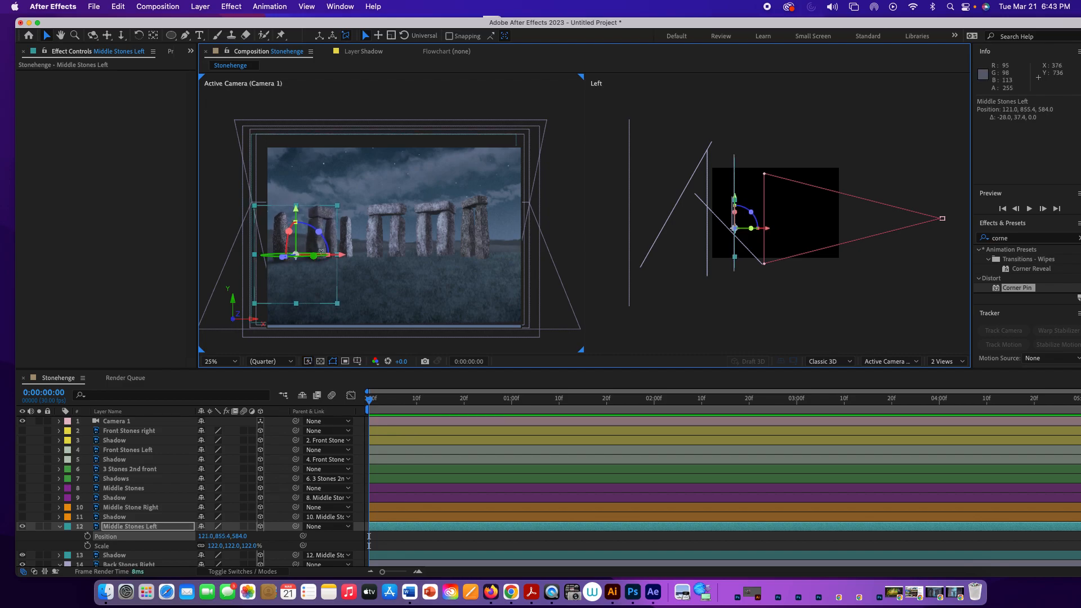
{"action": "left_click", "coordinate": [225, 546]}
{"action": "left_click", "coordinate": [225, 545]}
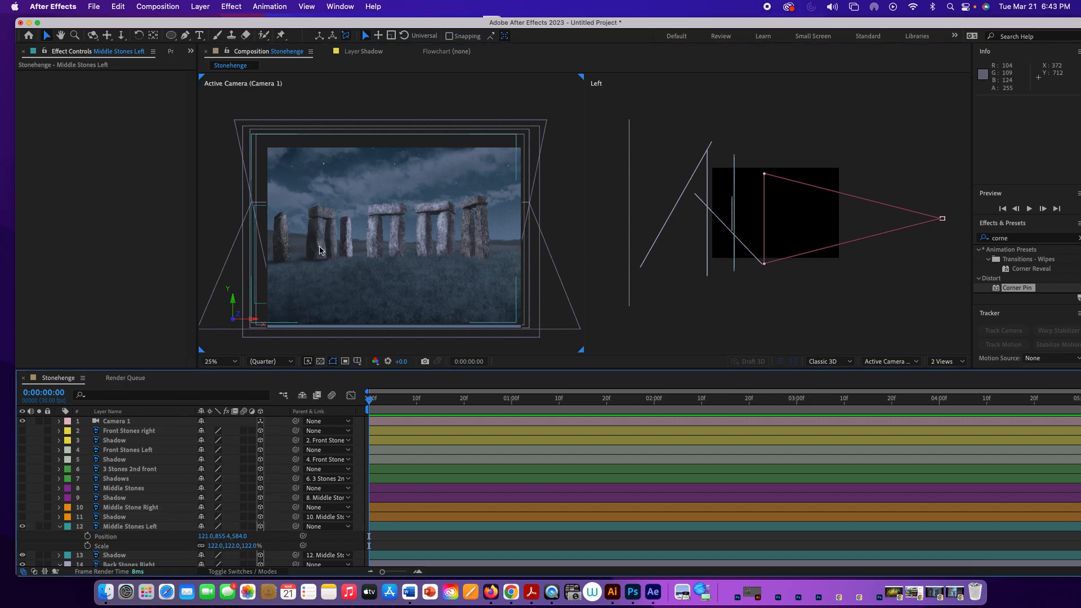
- Dolly the camera in toward the stones to check their depth, and undo the camera moves
{"action": "left_click", "coordinate": [122, 34]}
{"action": "left_click_drag", "start_coordinate": [397, 265], "coordinate": [410, 318]}
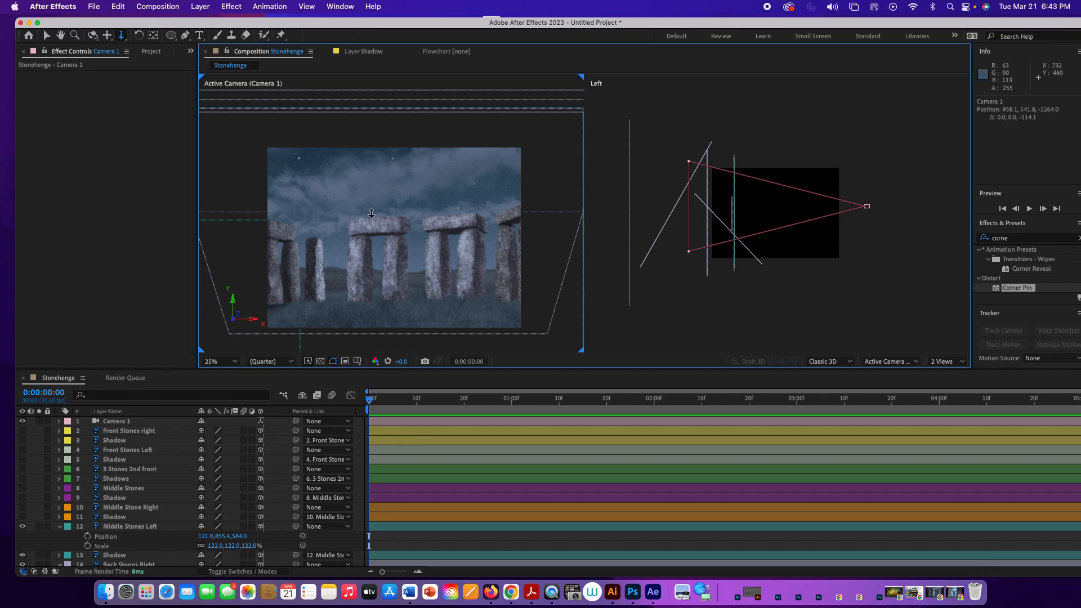
{"action": "key", "text": "super+z"}
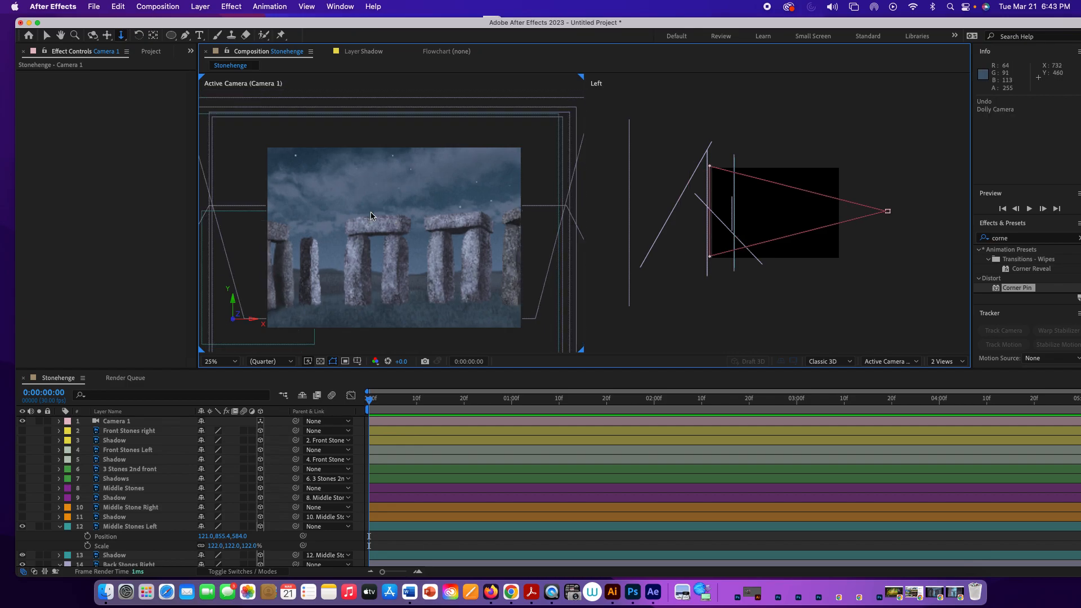
{"action": "key", "text": "super+z"}
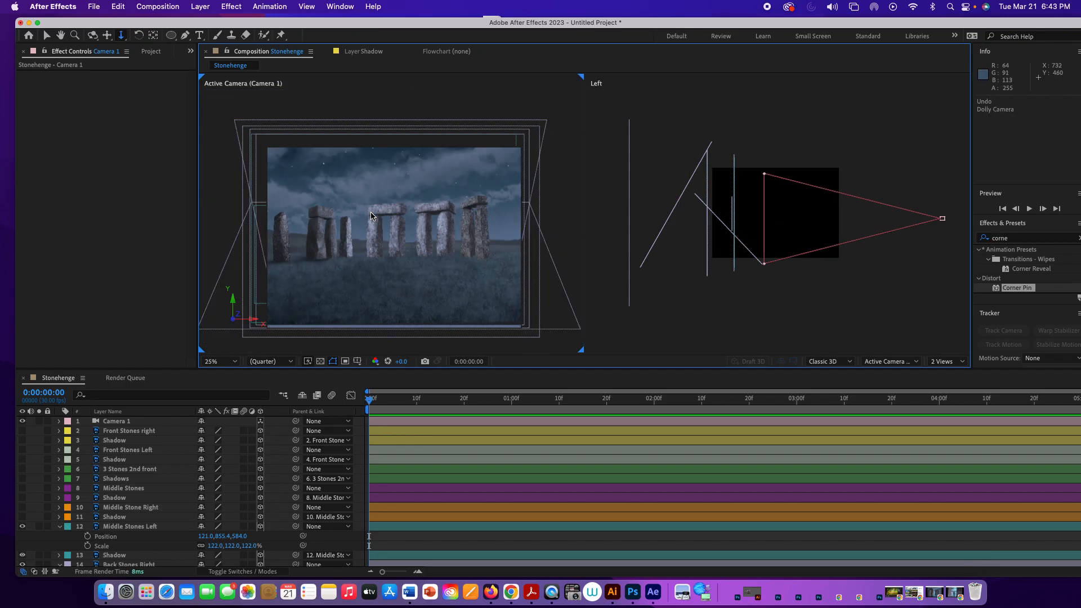
- Track the camera sideways and up, and dolly it back to about X 903, Y 621, Z -2490
{"action": "left_click_drag", "start_coordinate": [372, 215], "coordinate": [400, 212]}
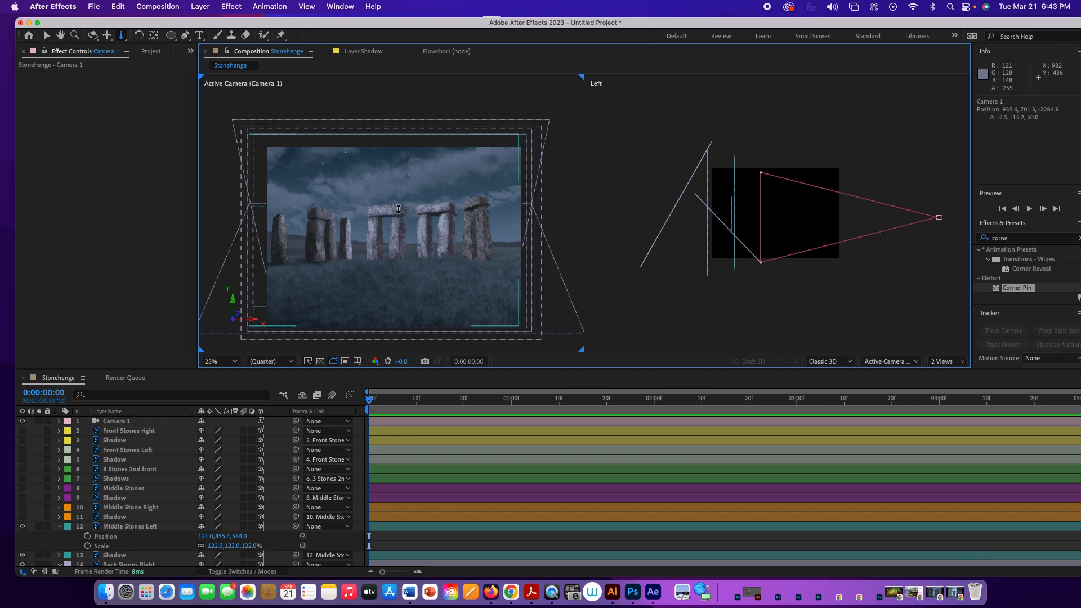
{"action": "left_click", "coordinate": [106, 35]}
{"action": "left_click_drag", "start_coordinate": [348, 157], "coordinate": [358, 171]}
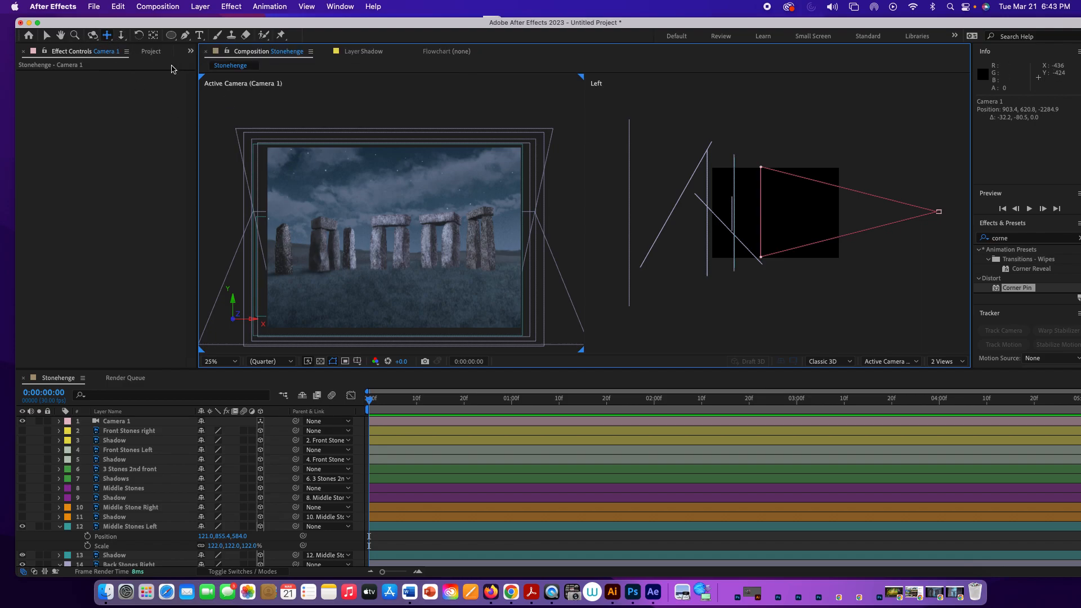
{"action": "left_click", "coordinate": [121, 35]}
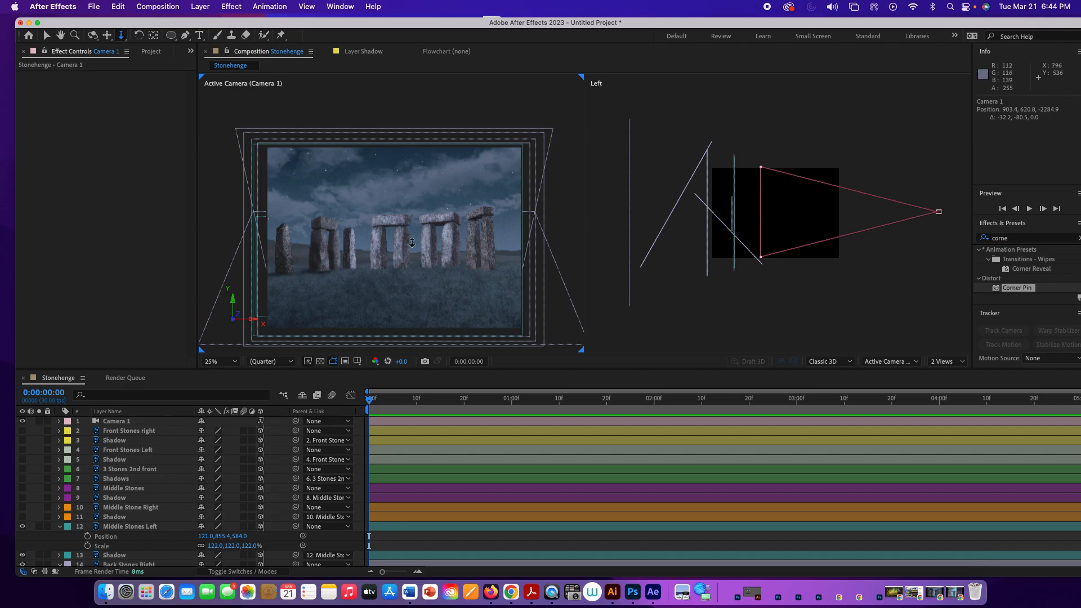
{"action": "left_click_drag", "start_coordinate": [421, 255], "coordinate": [414, 265]}
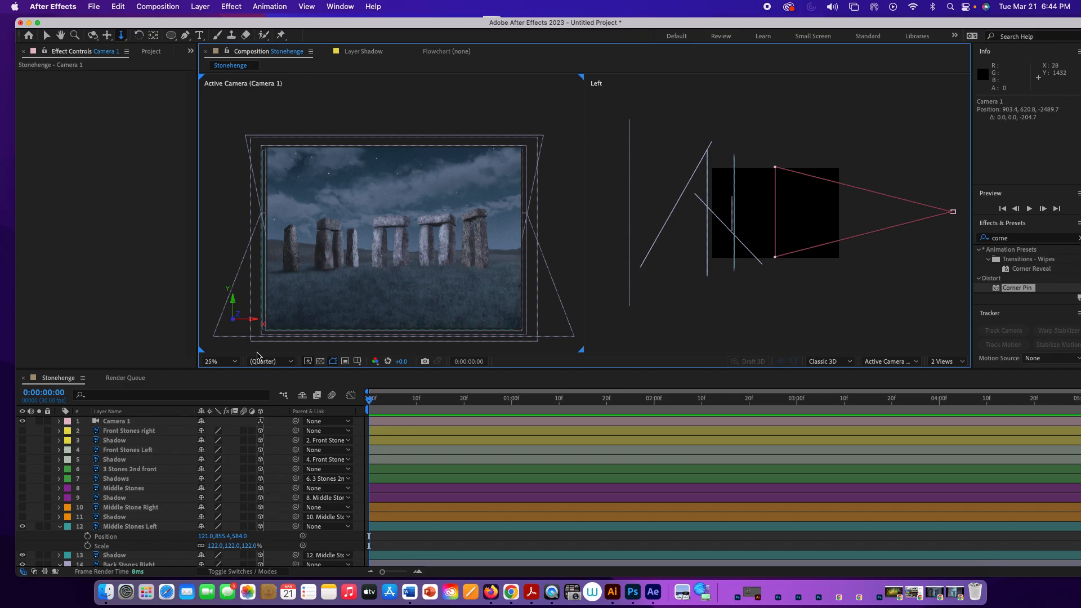
- Show Middle Stone Right and its shadow, and push Middle Stone Right back to a Z position of 517
{"action": "left_click", "coordinate": [115, 518]}
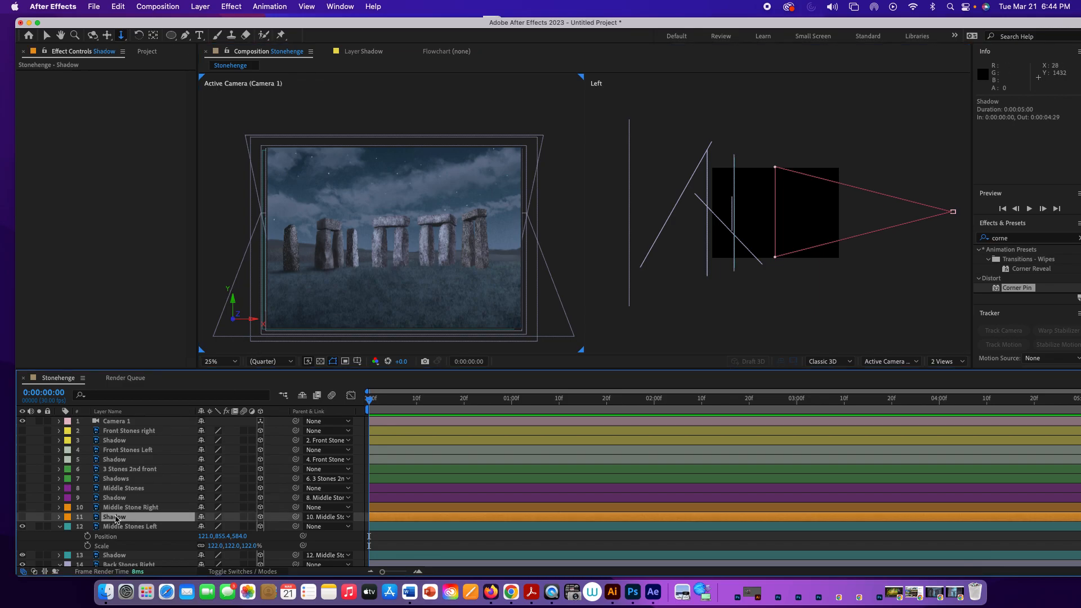
{"action": "left_click", "coordinate": [119, 508]}
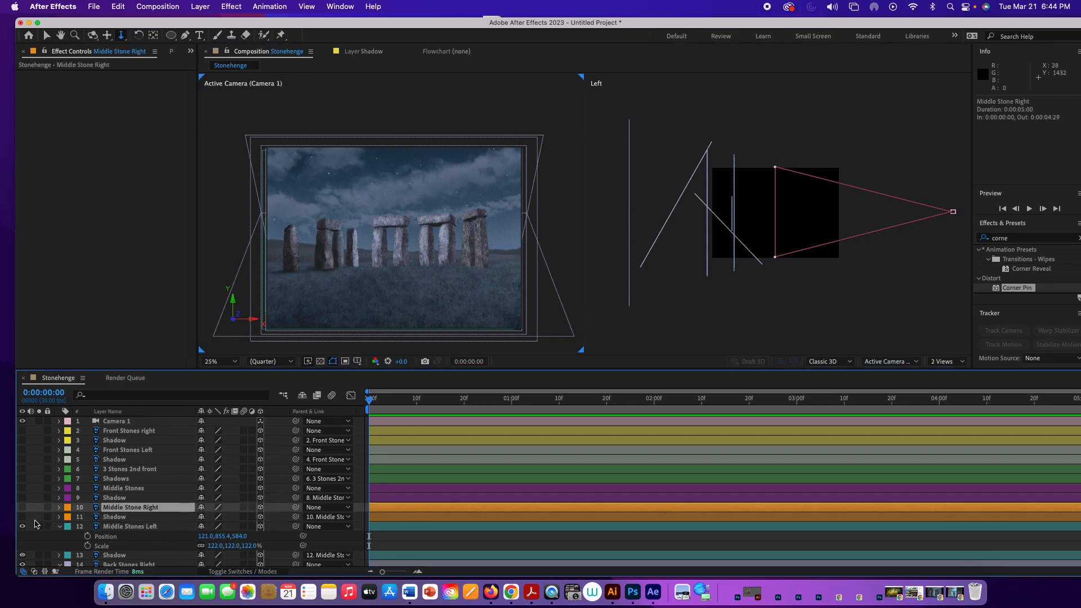
{"action": "left_click", "coordinate": [22, 508]}
{"action": "left_click", "coordinate": [22, 518]}
{"action": "left_click", "coordinate": [22, 527]}
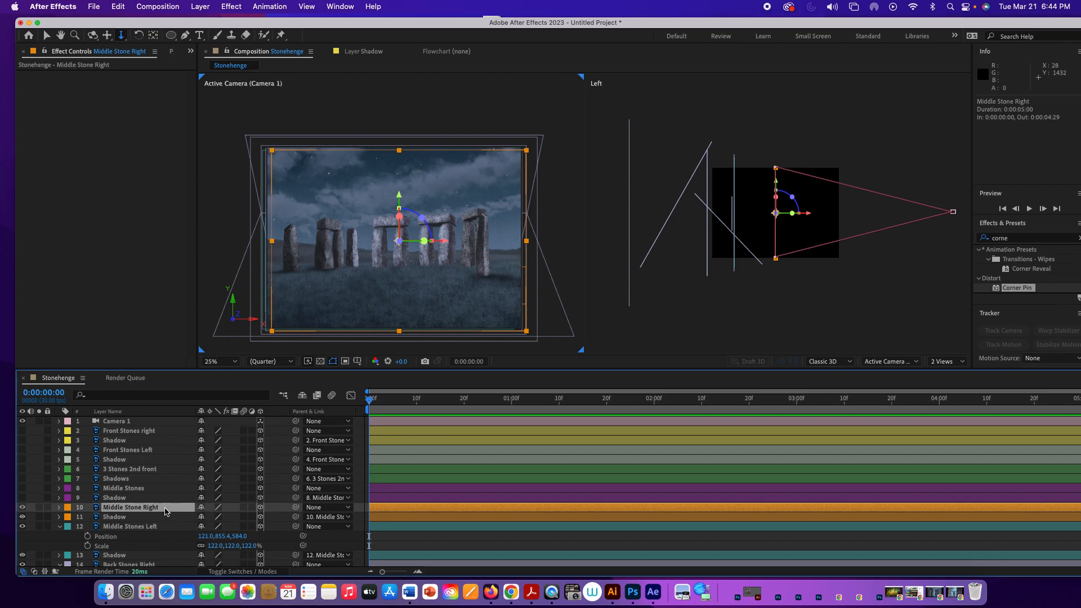
{"action": "key", "text": "p"}
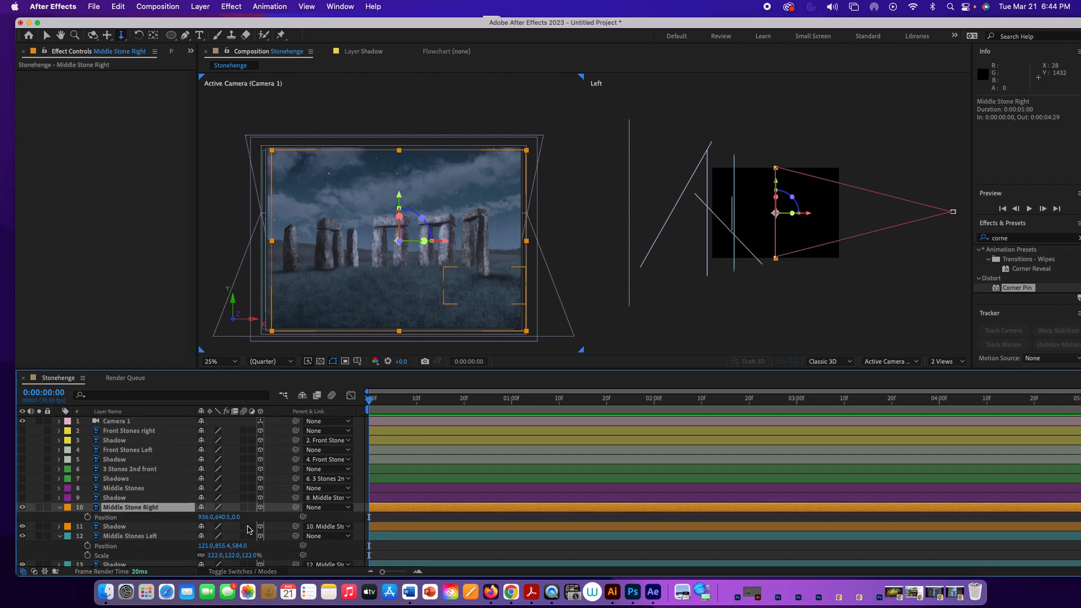
{"action": "left_click_drag", "start_coordinate": [236, 523], "coordinate": [572, 567]}
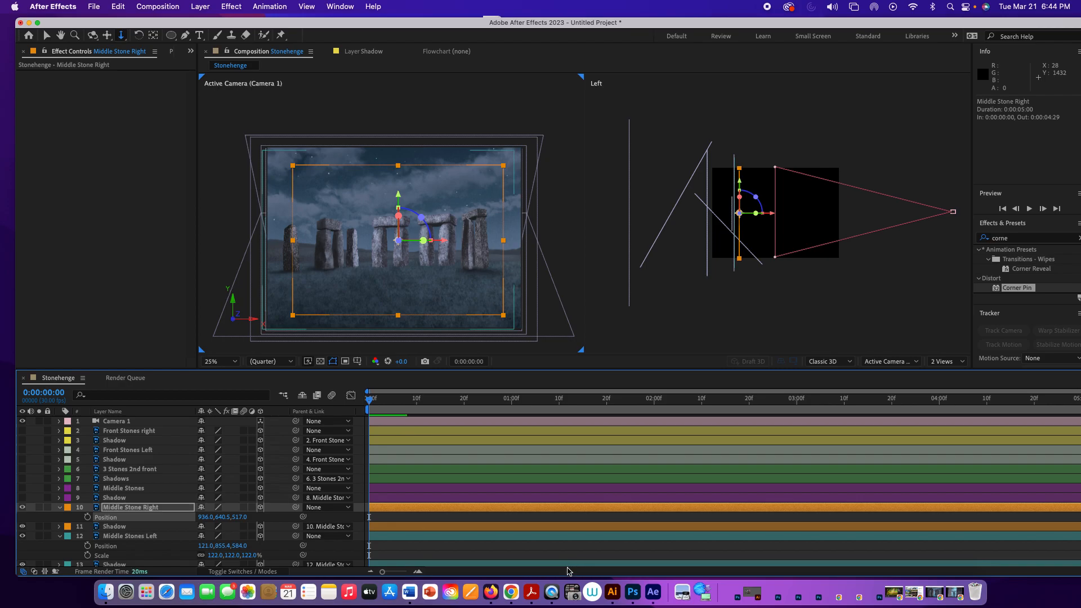
- Scale Middle Stone Right uniformly to 127%
{"action": "left_click", "coordinate": [168, 509]}
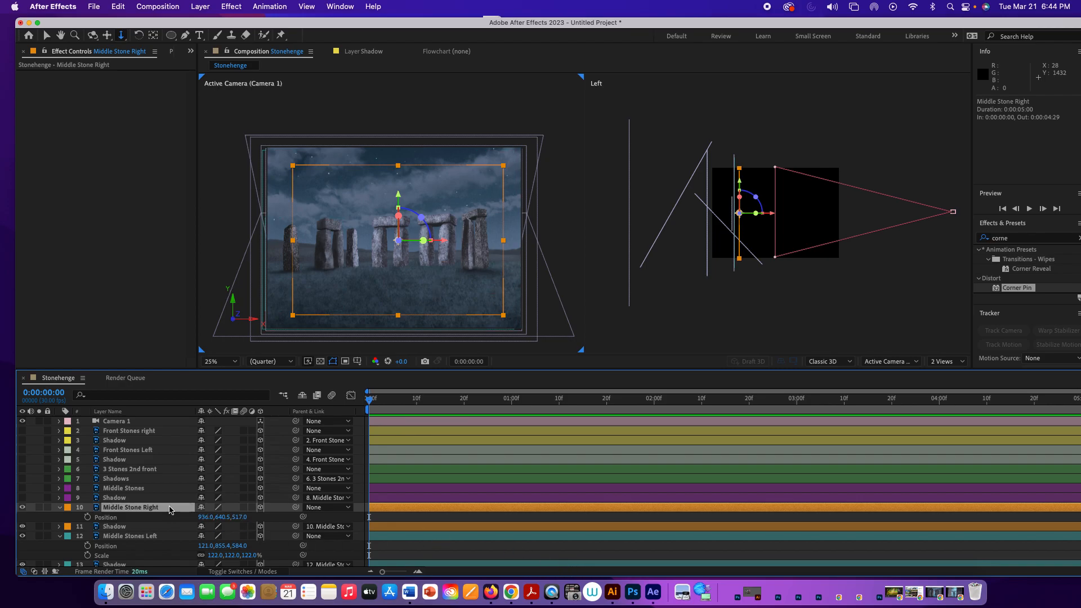
{"action": "key", "text": "shift+s"}
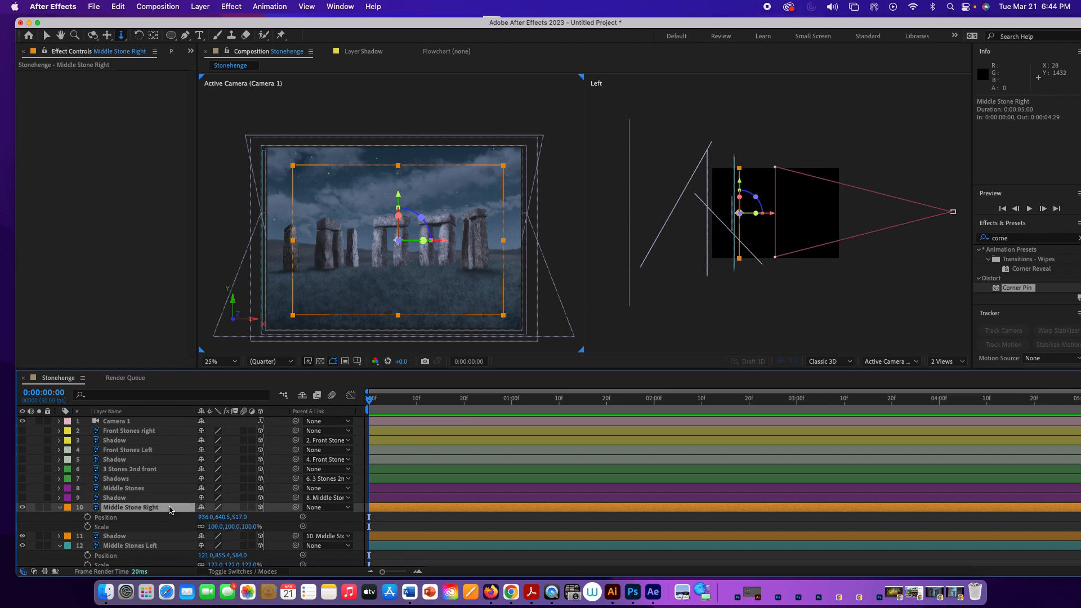
{"action": "left_click_drag", "start_coordinate": [228, 526], "coordinate": [244, 527]}
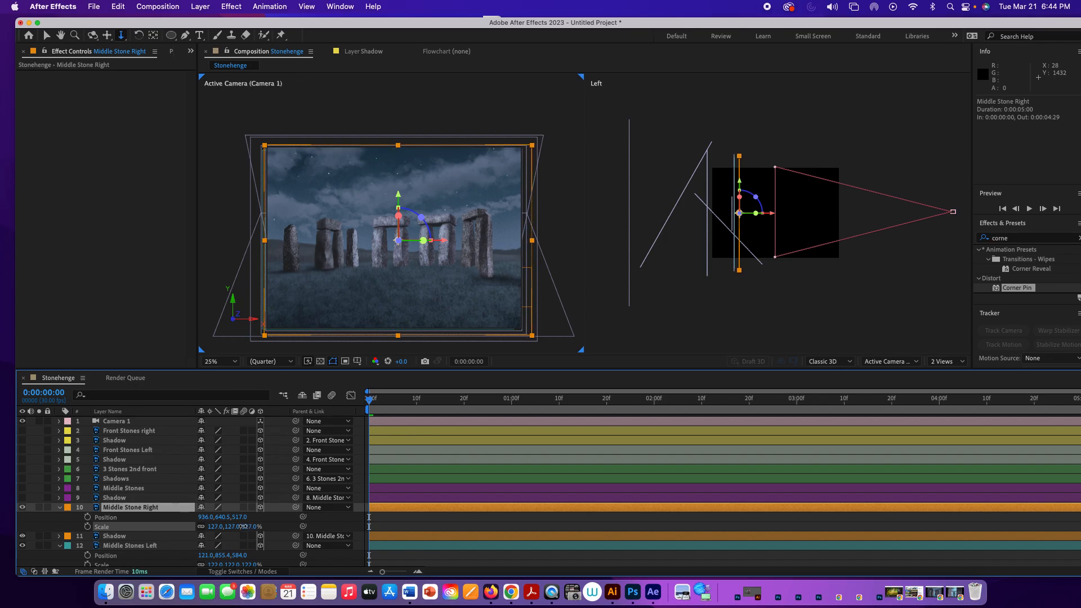
- Show Middle Stones and its shadow, and push Middle Stones back to a Z position of 372
{"action": "left_click", "coordinate": [111, 492]}
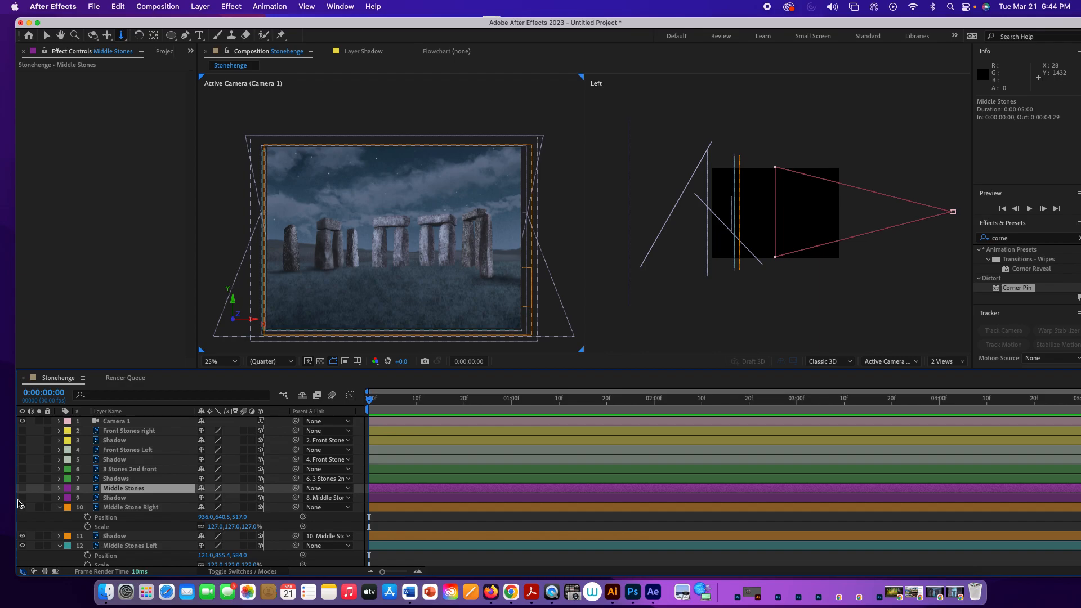
{"action": "left_click_drag", "start_coordinate": [22, 492], "coordinate": [23, 499]}
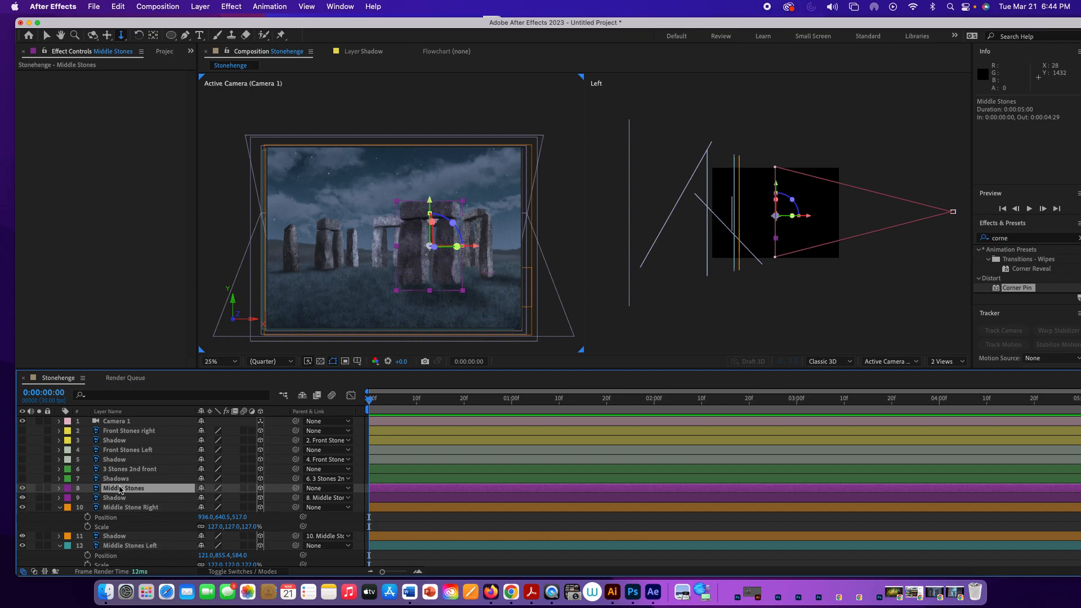
{"action": "key", "text": "p"}
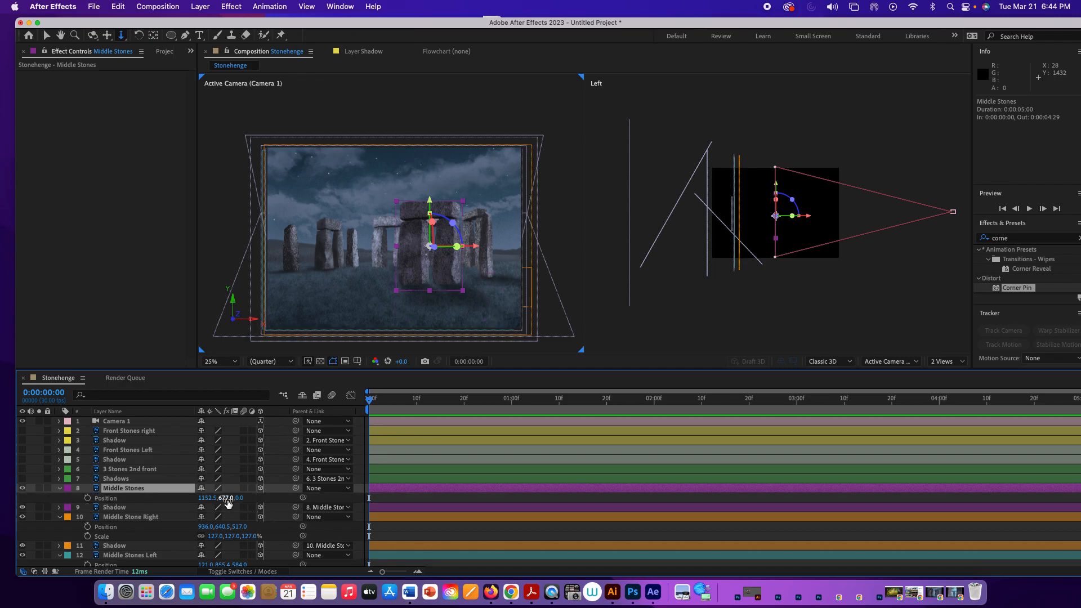
{"action": "left_click_drag", "start_coordinate": [241, 501], "coordinate": [515, 510]}
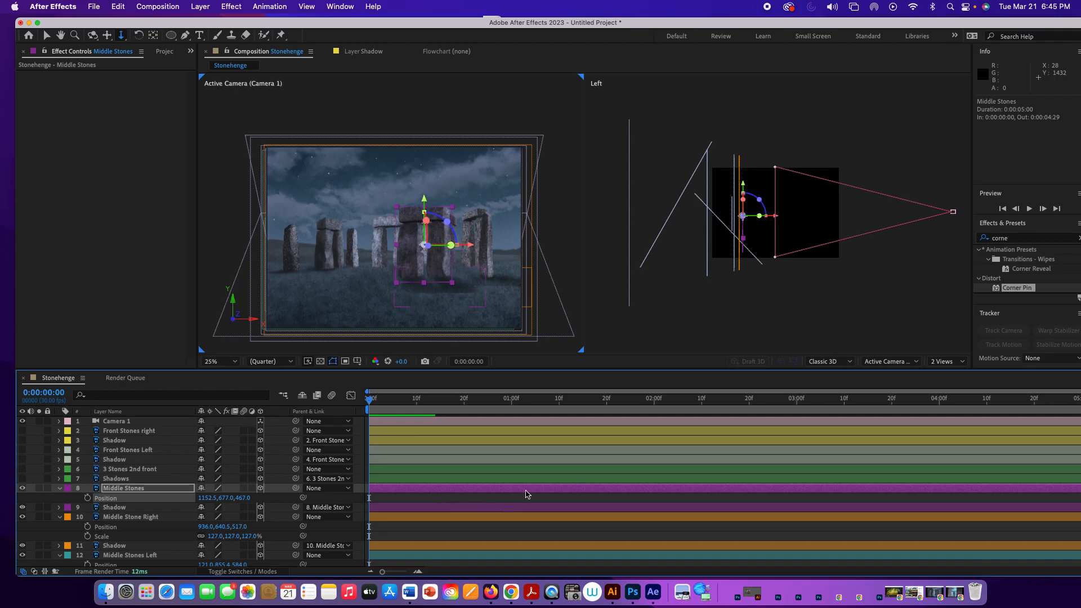
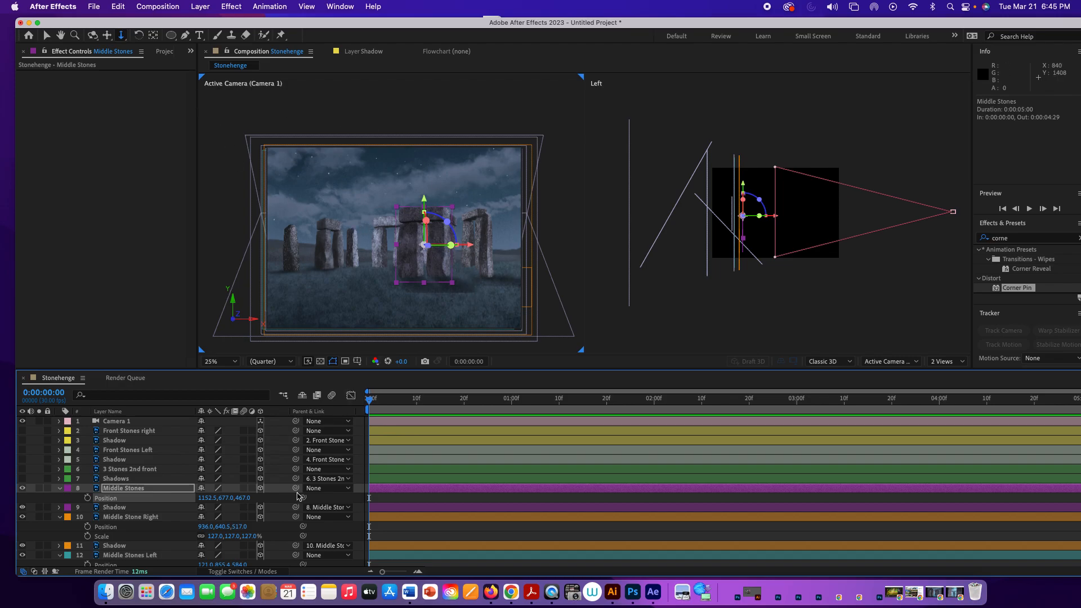
{"action": "left_click_drag", "start_coordinate": [245, 499], "coordinate": [210, 502]}
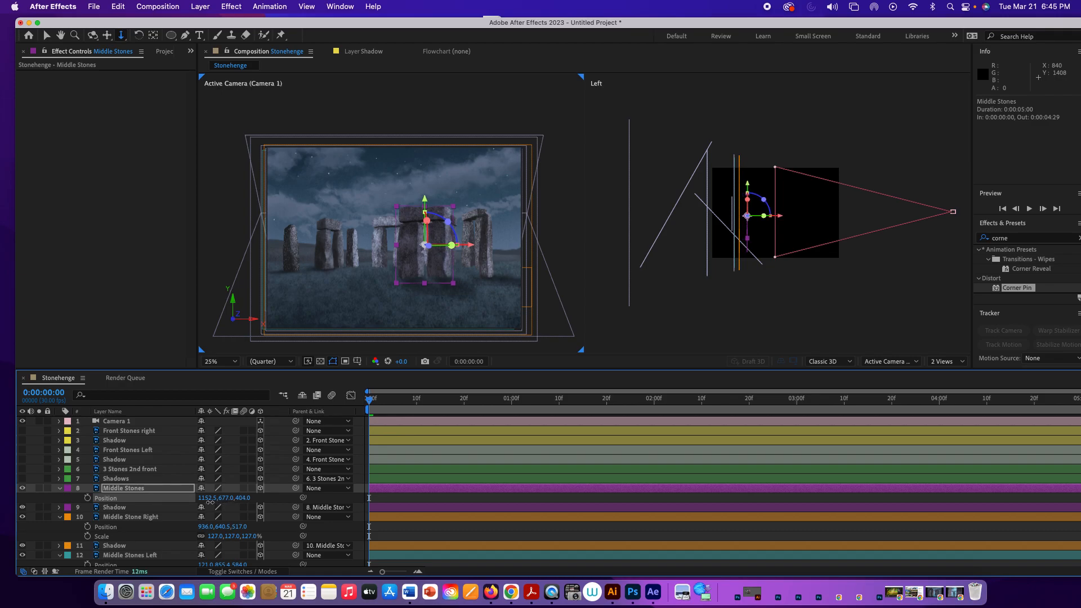
{"action": "left_click_drag", "start_coordinate": [210, 502], "coordinate": [193, 506]}
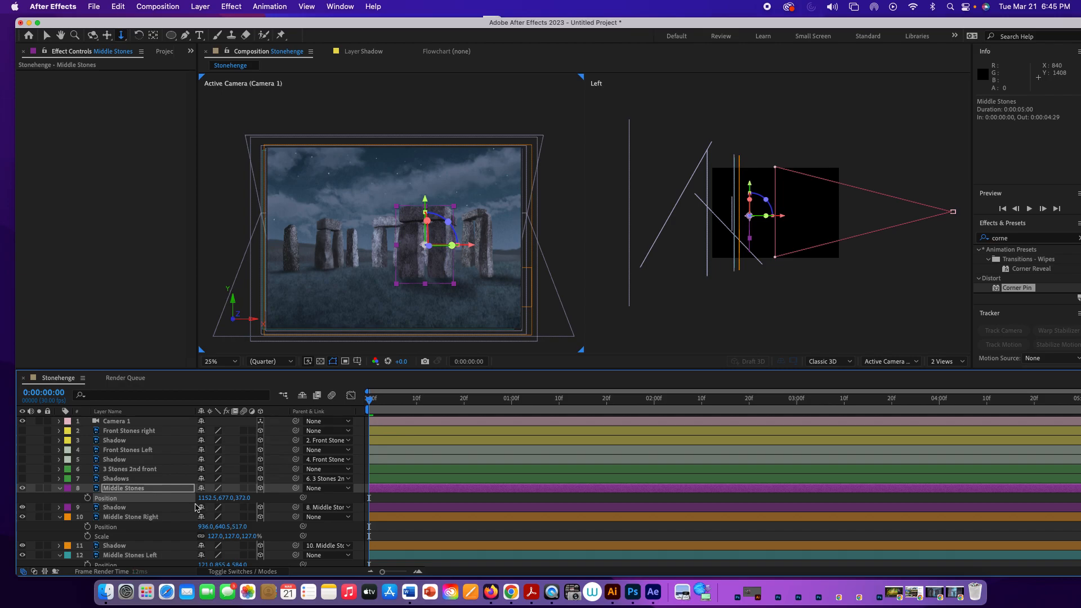
- Scale Middle Stones uniformly to 110%
{"action": "left_click", "coordinate": [116, 489]}
{"action": "key", "text": "shift+s"}
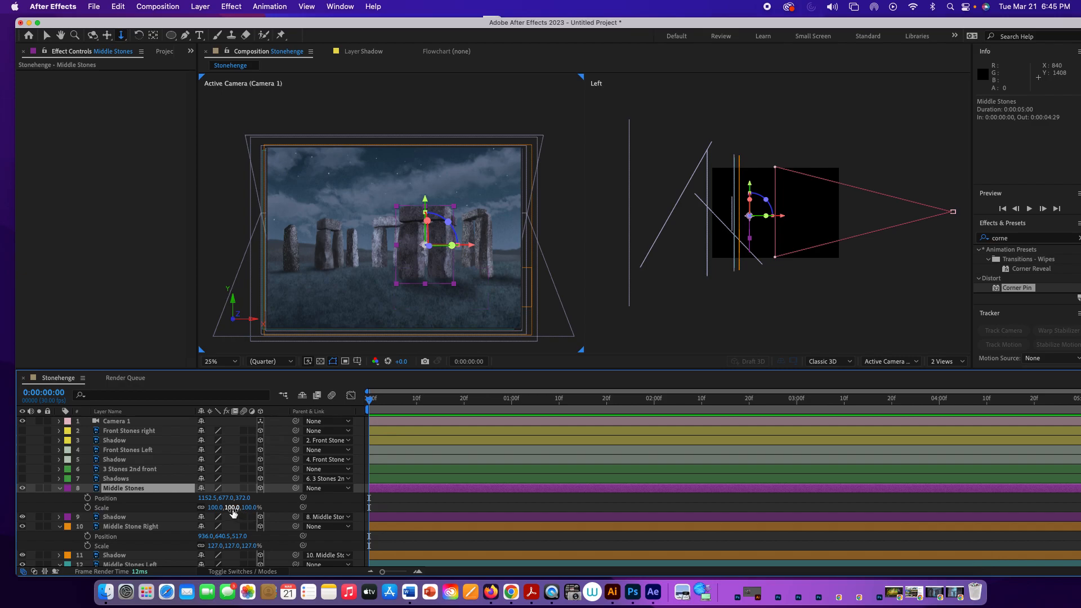
{"action": "left_click_drag", "start_coordinate": [231, 508], "coordinate": [238, 507]}
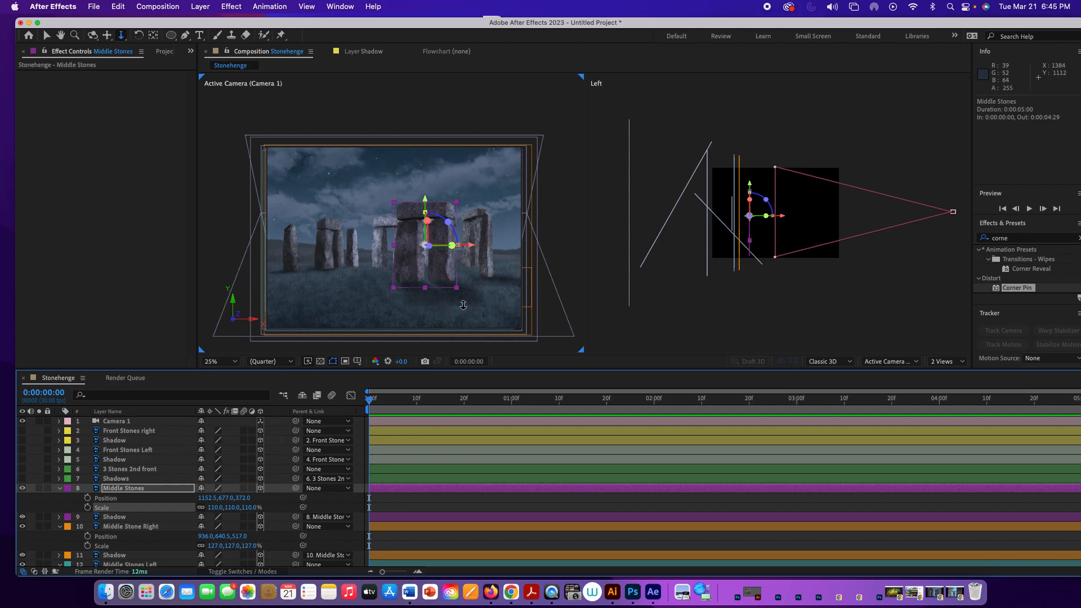
- Enlarge the timeline area and refine Middle Stones to a Z position of 287 and a scale of 105%
{"action": "key", "text": "comma"}
{"action": "key", "text": "period"}
{"action": "key", "text": "period"}
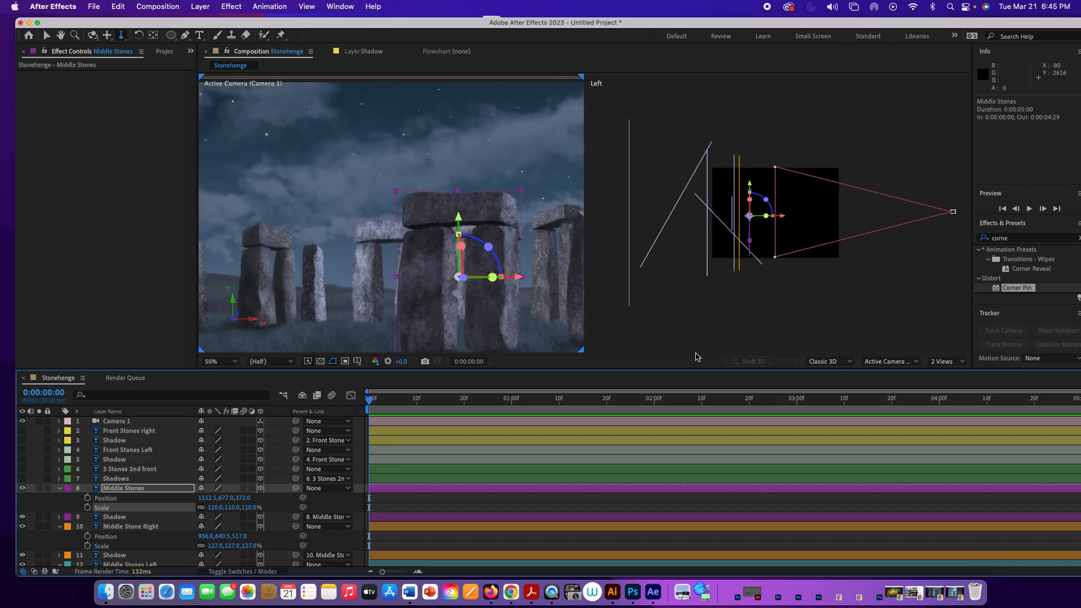
{"action": "left_click_drag", "start_coordinate": [693, 368], "coordinate": [681, 514]}
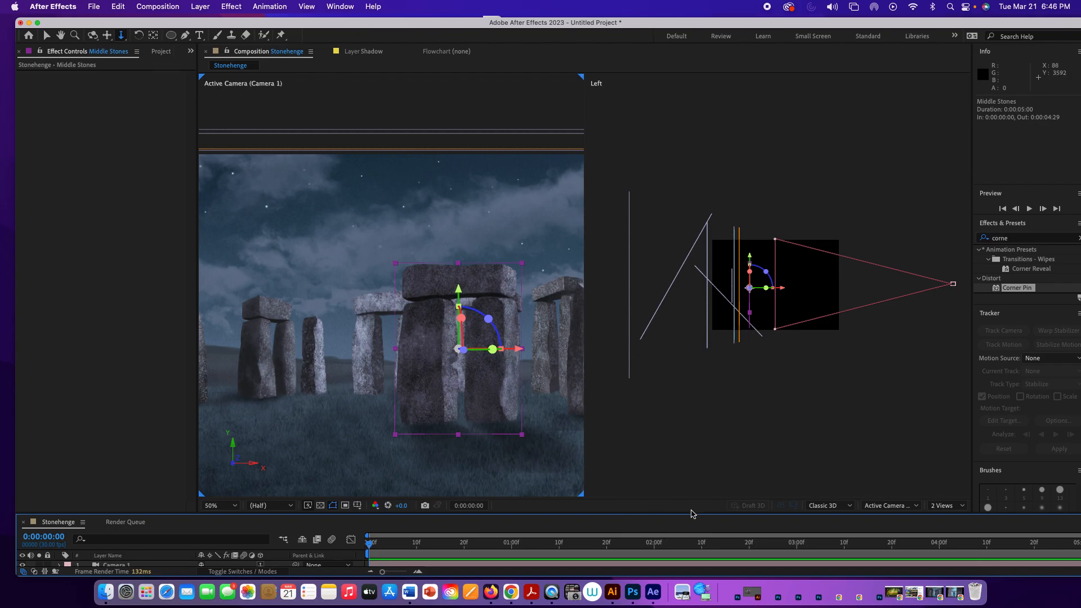
{"action": "left_click_drag", "start_coordinate": [692, 514], "coordinate": [679, 320]}
{"action": "scroll", "coordinate": [486, 208], "scroll_direction": "down", "scroll_amount": 1}
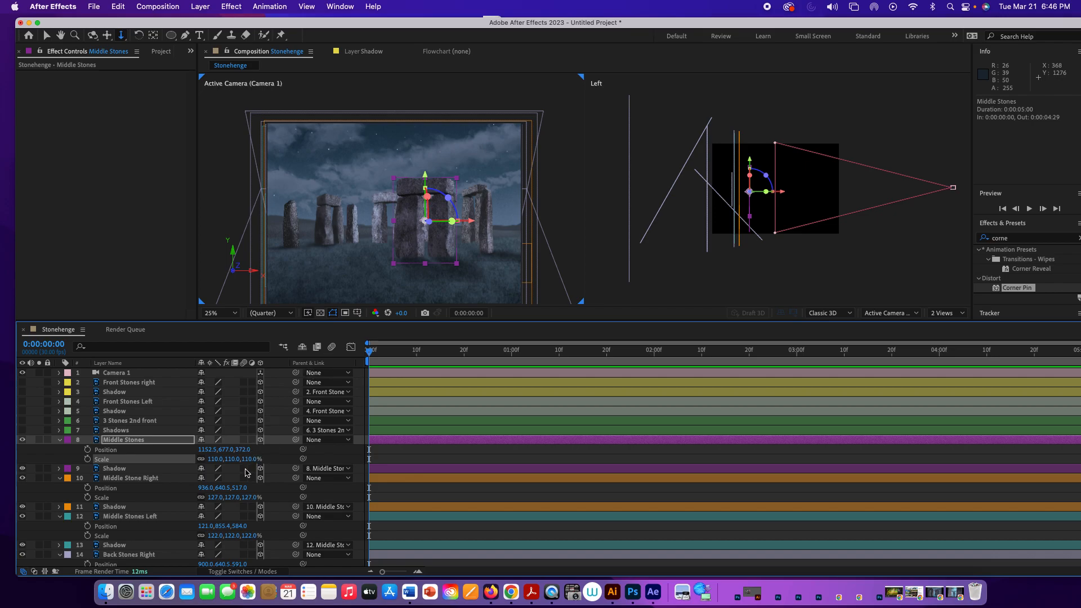
{"action": "left_click_drag", "start_coordinate": [242, 452], "coordinate": [193, 451]}
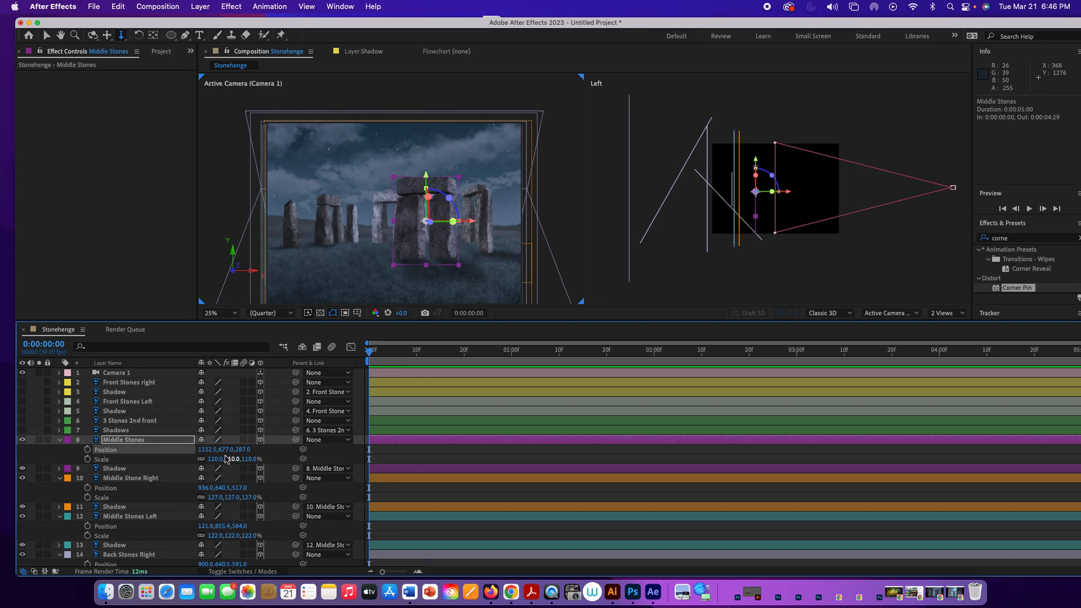
{"action": "left_click_drag", "start_coordinate": [226, 461], "coordinate": [219, 459]}
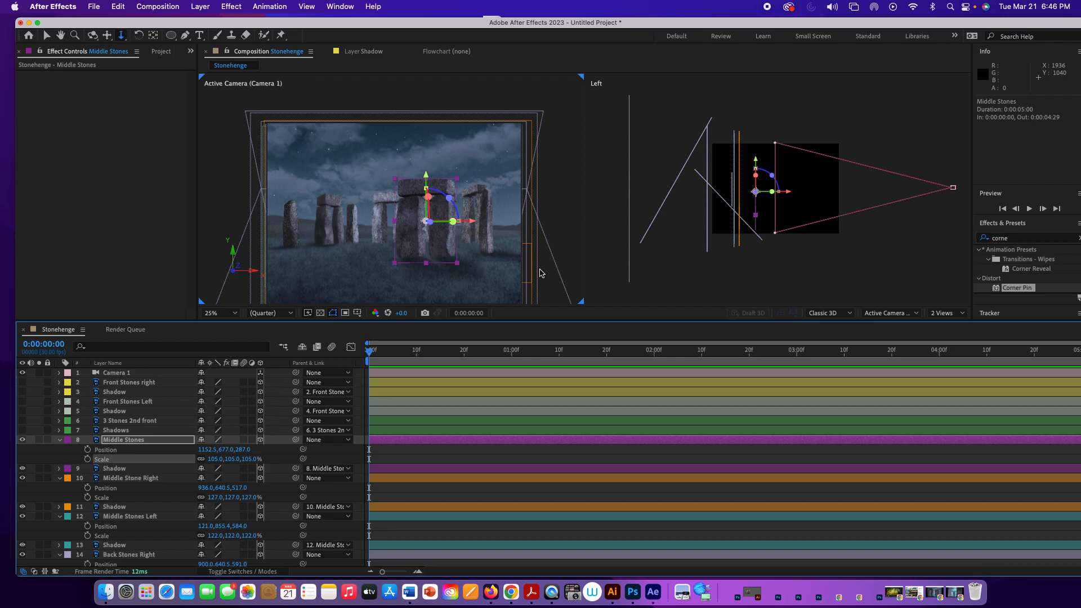
- Show 3 Stones 2nd front and its shadows, and push 3 Stones 2nd front back to a Z position of 152
{"action": "left_click", "coordinate": [140, 421]}
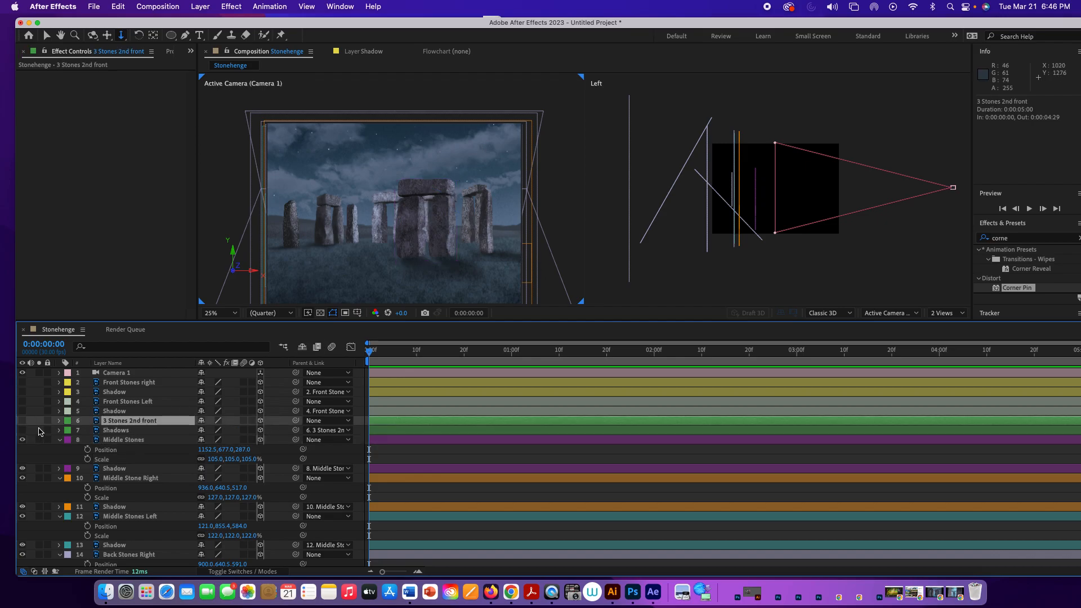
{"action": "left_click", "coordinate": [22, 421]}
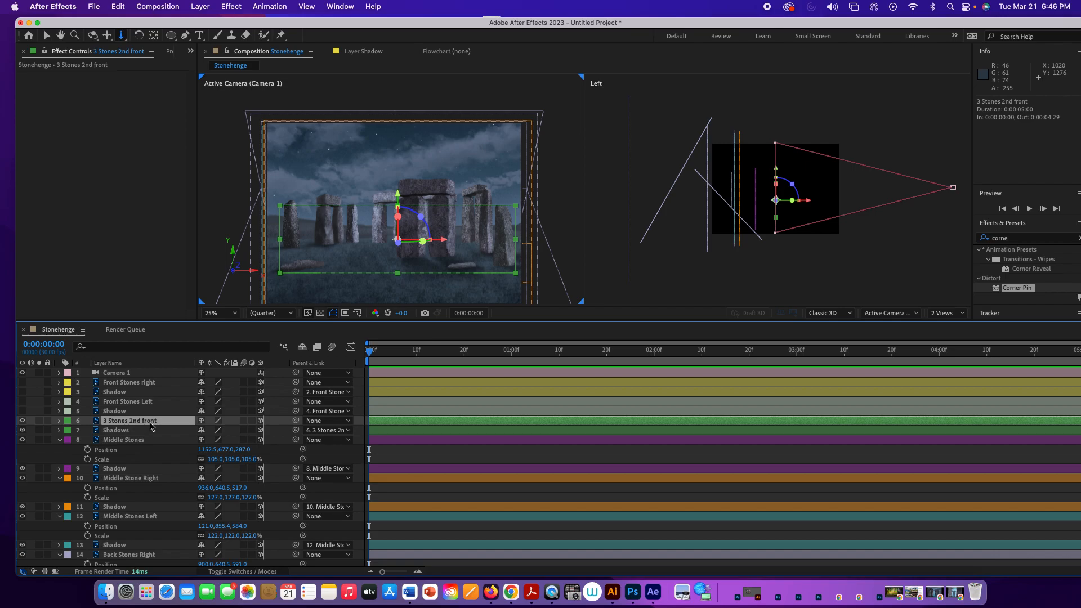
{"action": "key", "text": "p"}
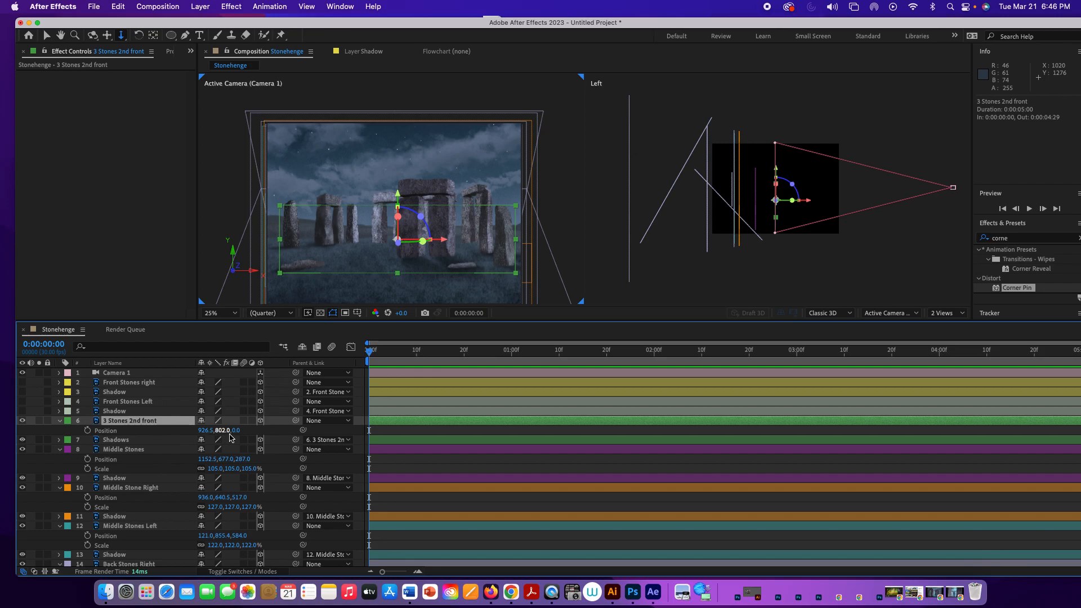
{"action": "left_click_drag", "start_coordinate": [244, 434], "coordinate": [304, 430]}
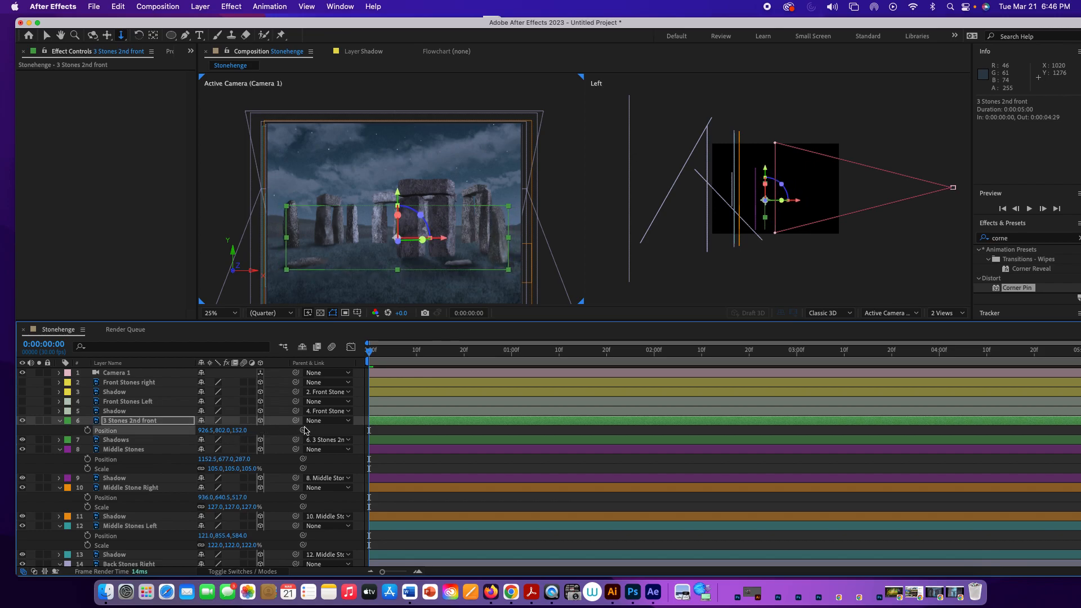
- Scale 3 Stones 2nd front uniformly to 109%
{"action": "left_click", "coordinate": [158, 423]}
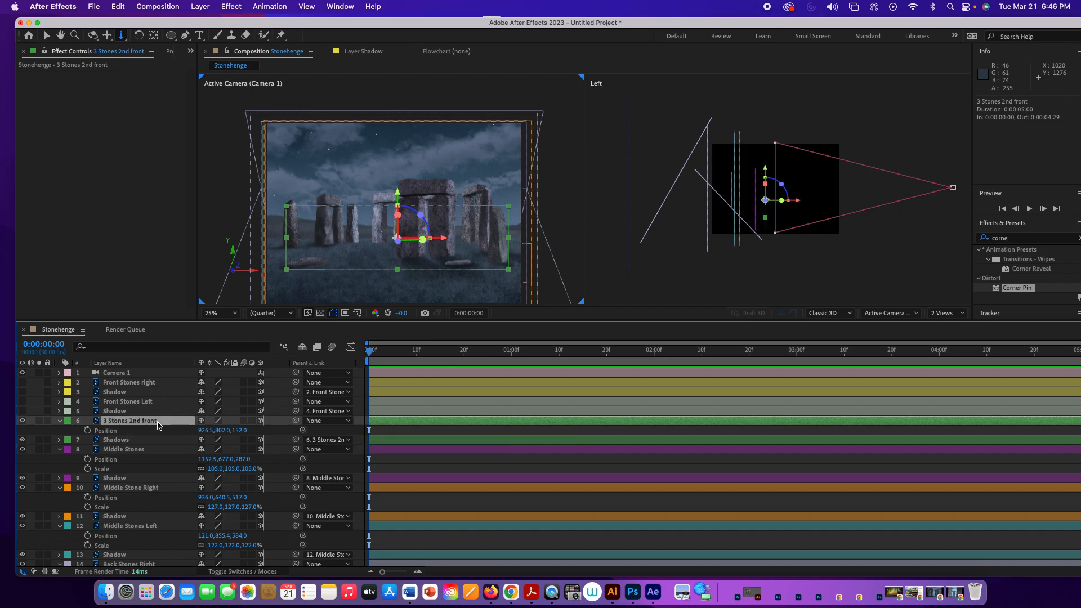
{"action": "key", "text": "shift+s"}
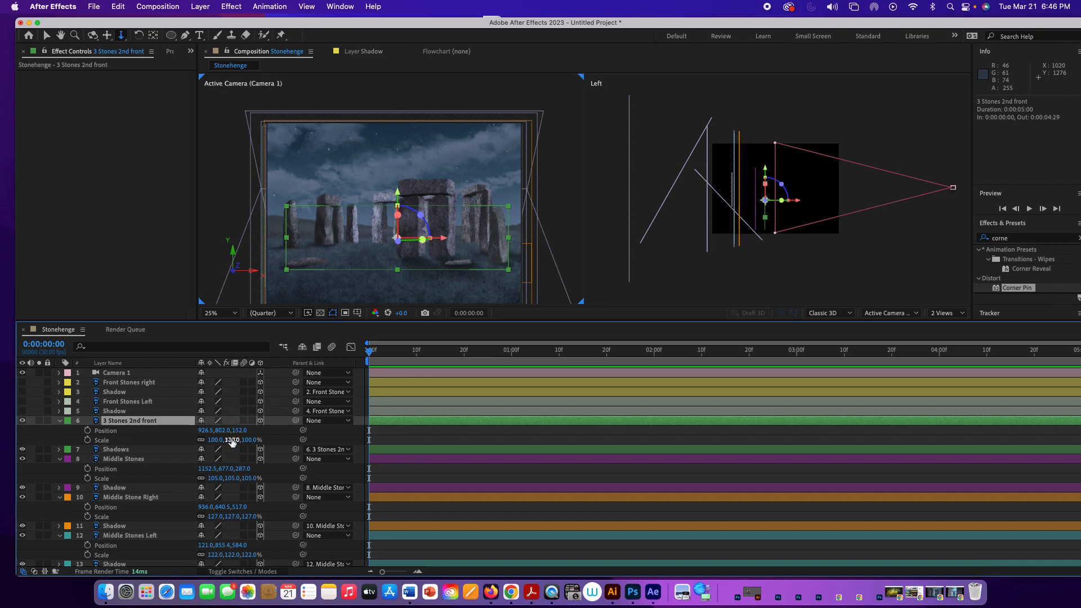
{"action": "left_click_drag", "start_coordinate": [234, 440], "coordinate": [234, 439]}
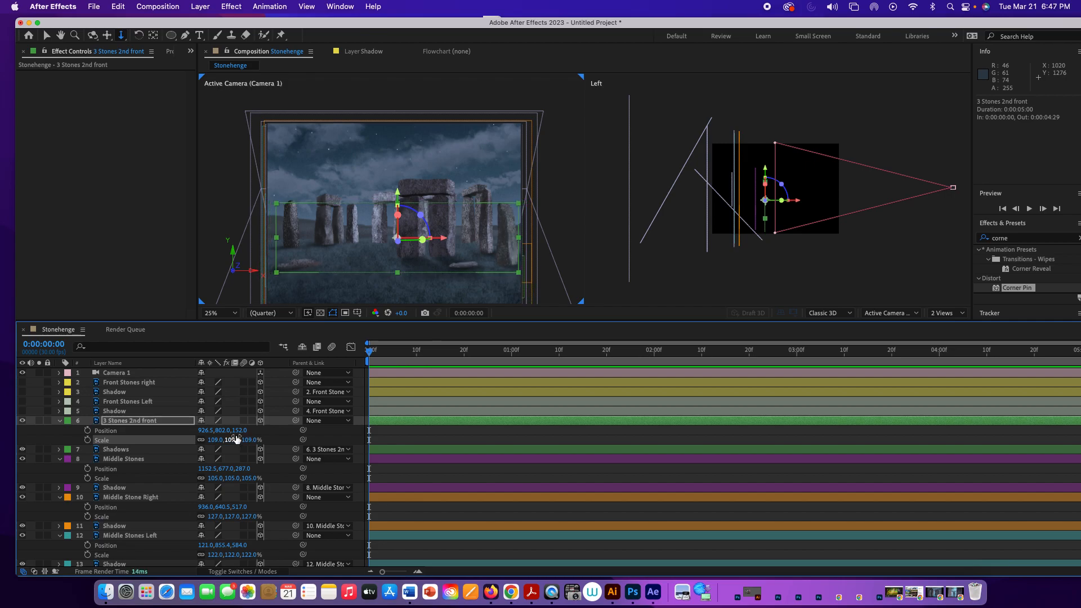
- Show Front Stones Left and its shadow, and push Front Stones Left back to a Z position of 91
{"action": "left_click", "coordinate": [136, 402]}
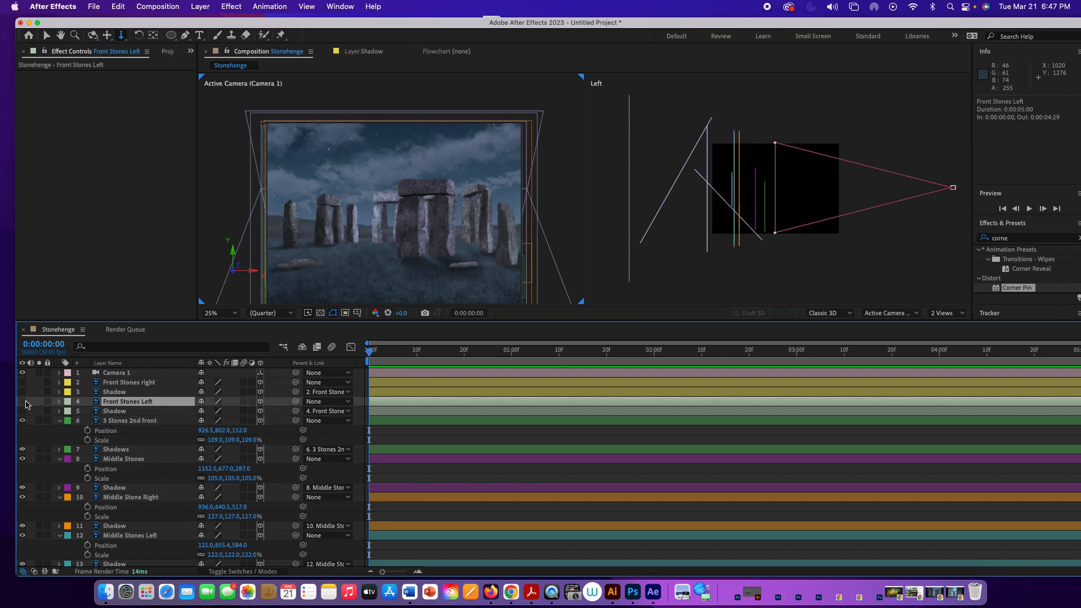
{"action": "left_click", "coordinate": [22, 401]}
{"action": "left_click", "coordinate": [23, 412]}
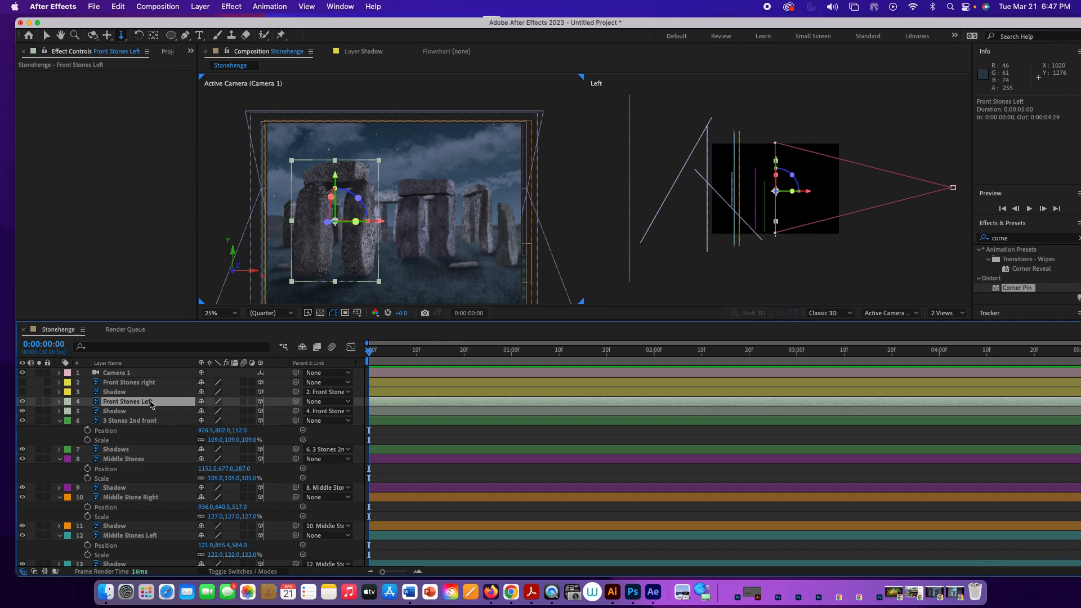
{"action": "key", "text": "p"}
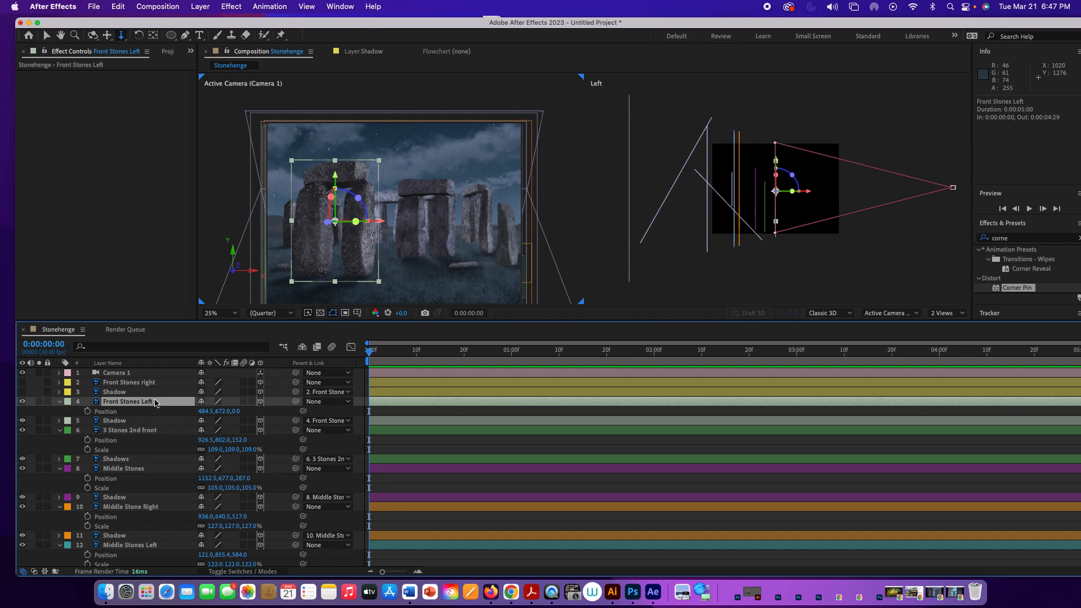
{"action": "left_click_drag", "start_coordinate": [234, 411], "coordinate": [281, 408]}
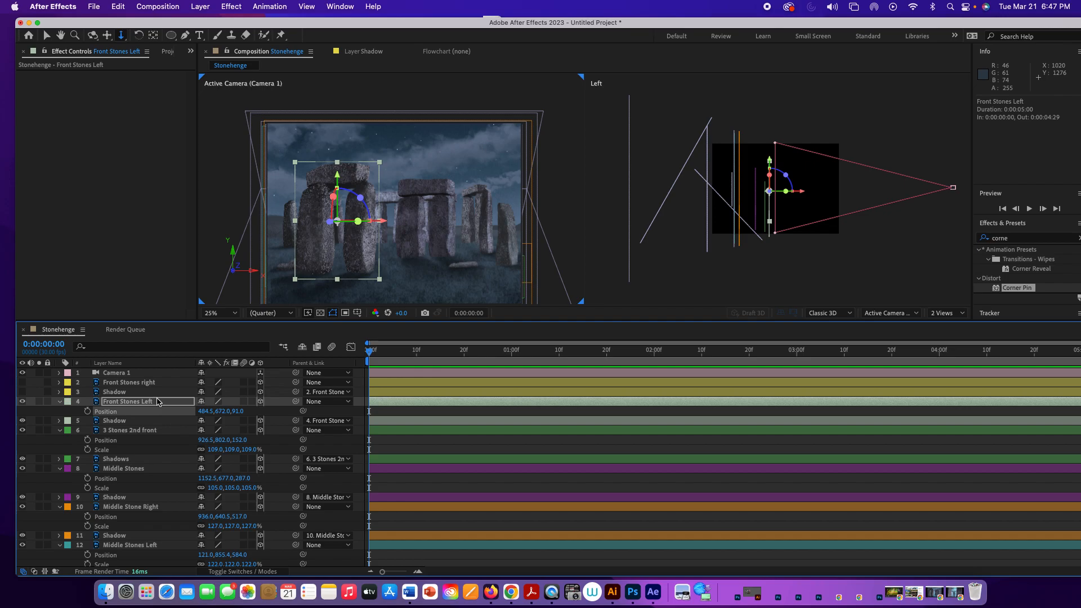
- Scale Front Stones Left uniformly to 105%
{"action": "left_click", "coordinate": [158, 401]}
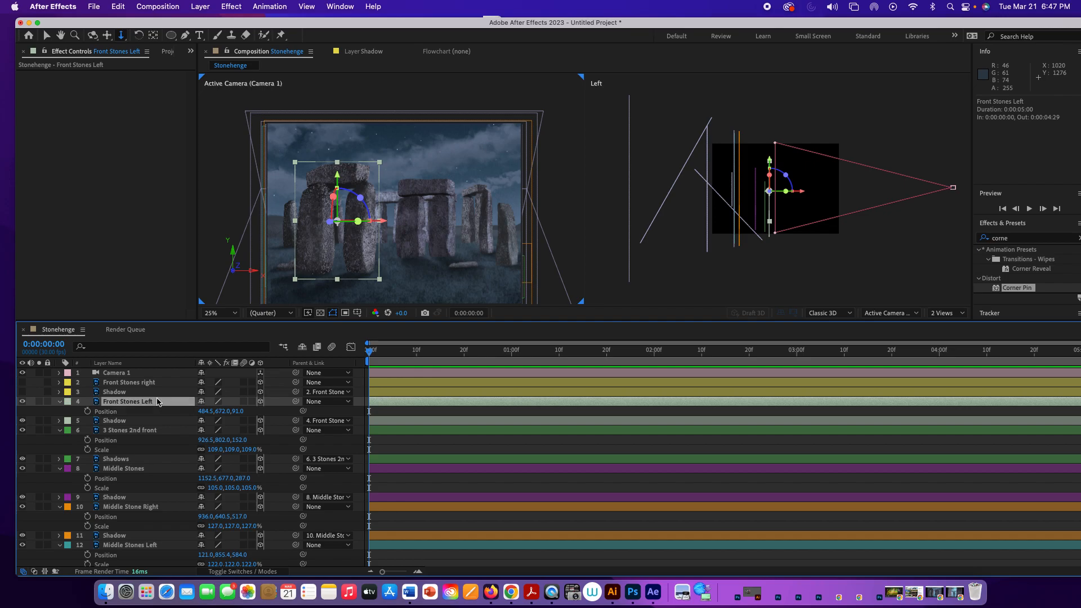
{"action": "key", "text": "shift+s"}
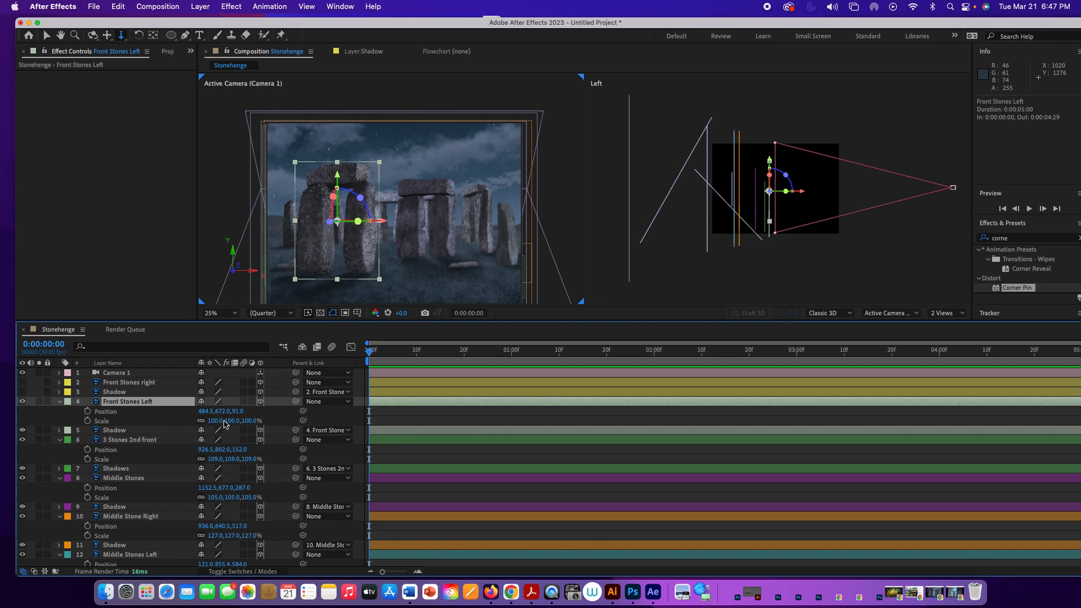
{"action": "left_click_drag", "start_coordinate": [225, 423], "coordinate": [229, 422]}
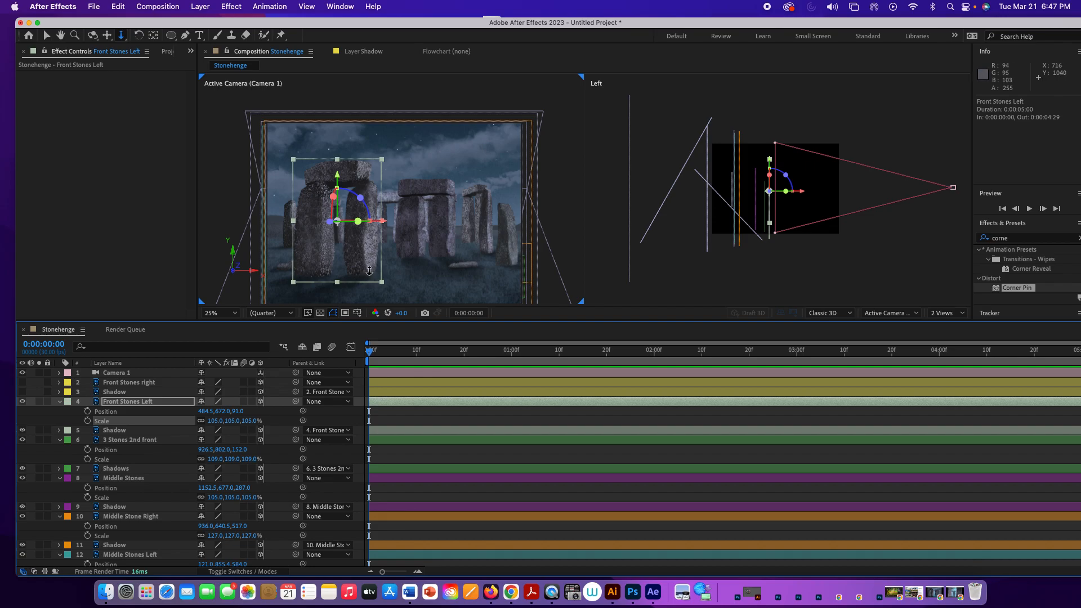
- Select the Front Stones right layer
{"action": "left_click", "coordinate": [113, 384]}
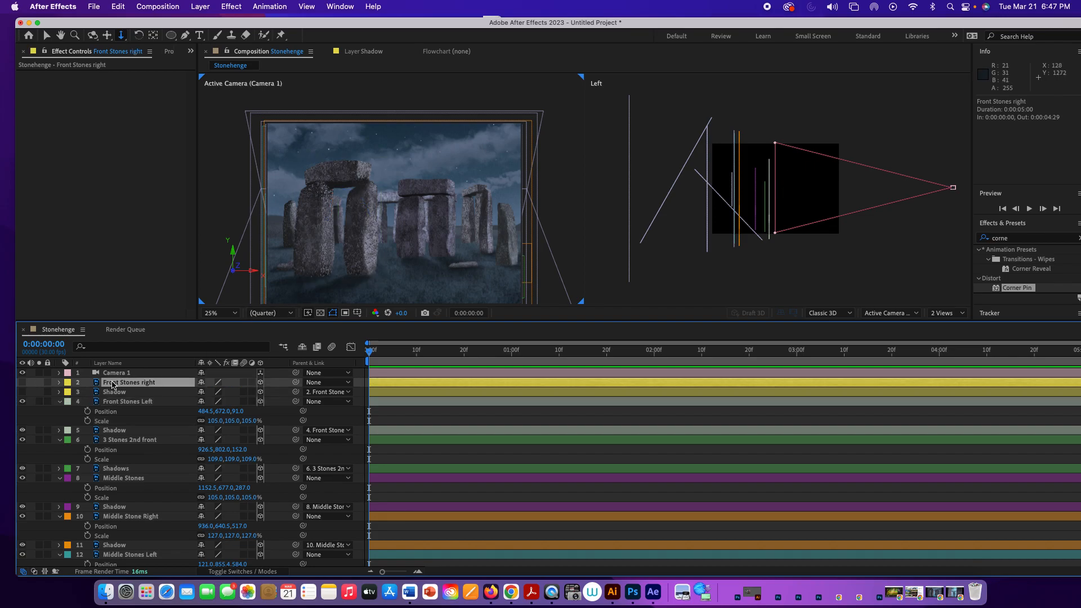
- Show the Front Stones right layer and its Shadow layer, and set the stones' Z position to 87
{"action": "left_click", "coordinate": [23, 382]}
{"action": "left_click", "coordinate": [22, 392]}
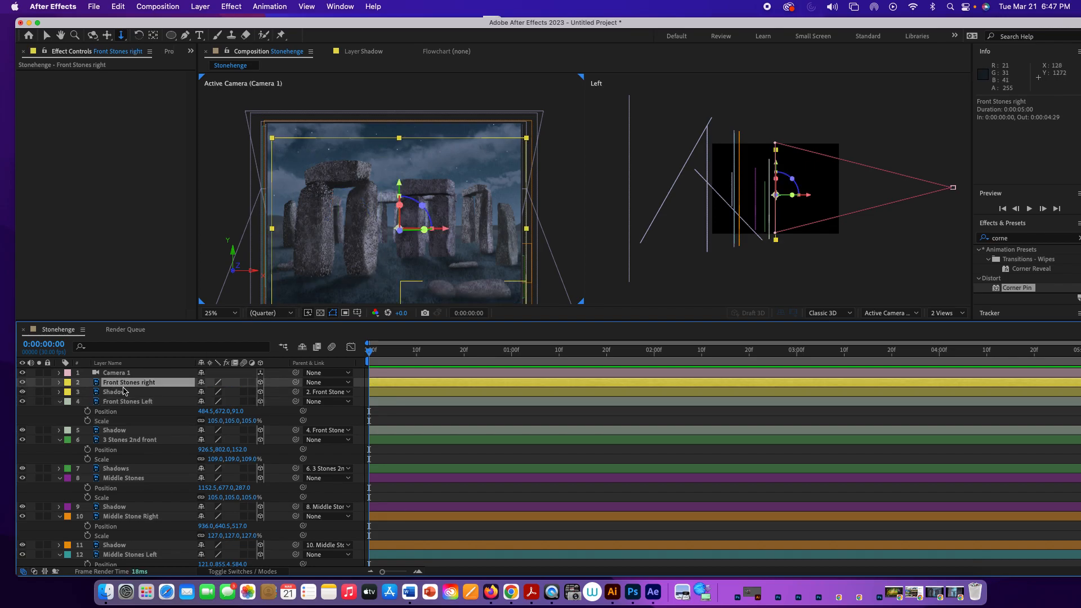
{"action": "key", "text": "p"}
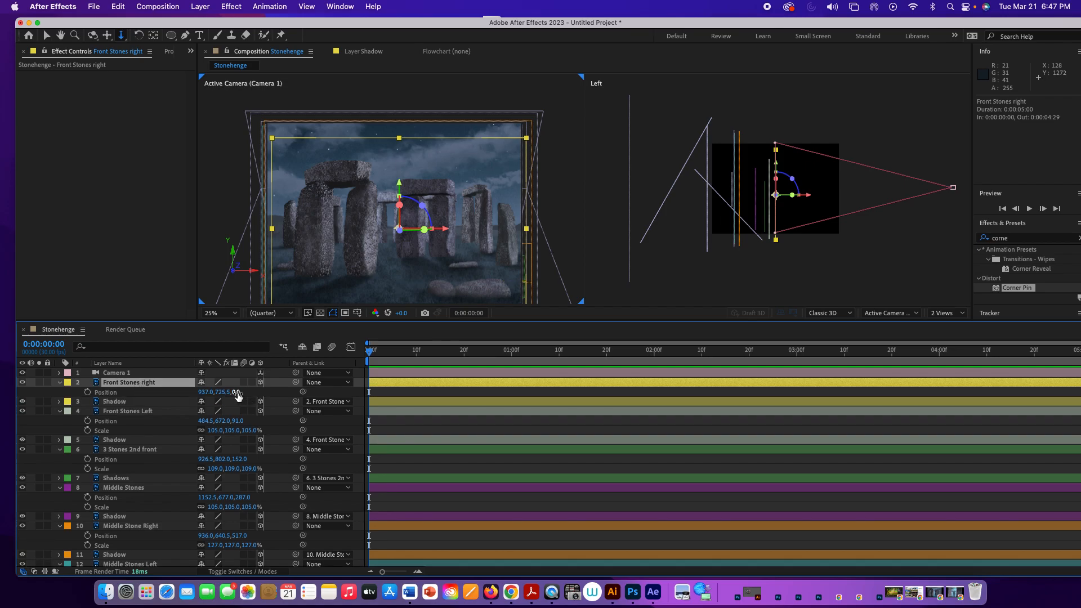
{"action": "left_click_drag", "start_coordinate": [237, 393], "coordinate": [282, 393]}
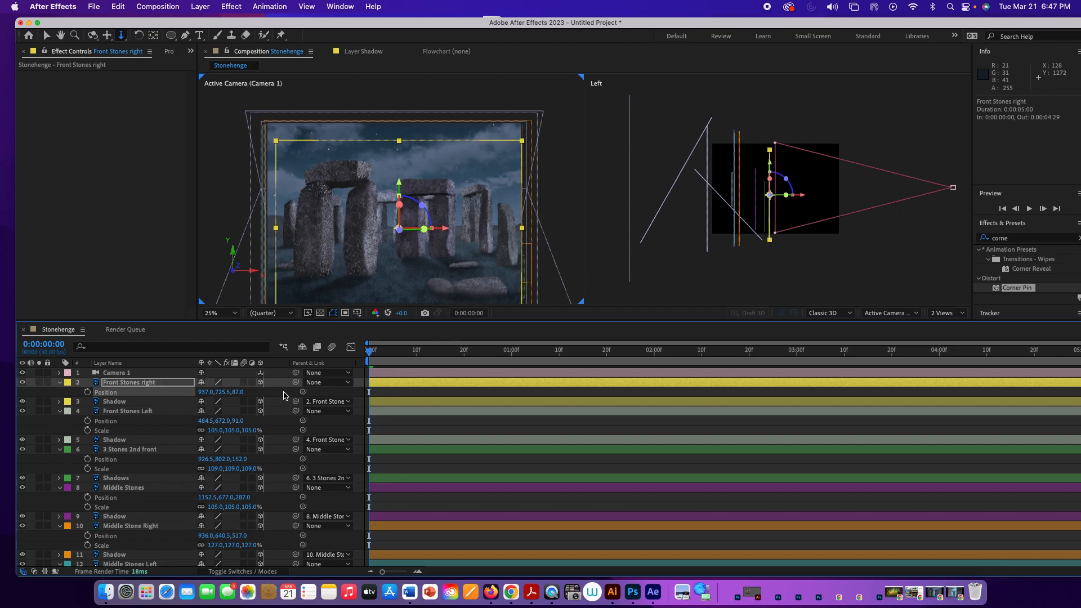
- Scale the Front Stones right layer to 105%
{"action": "left_click", "coordinate": [134, 385]}
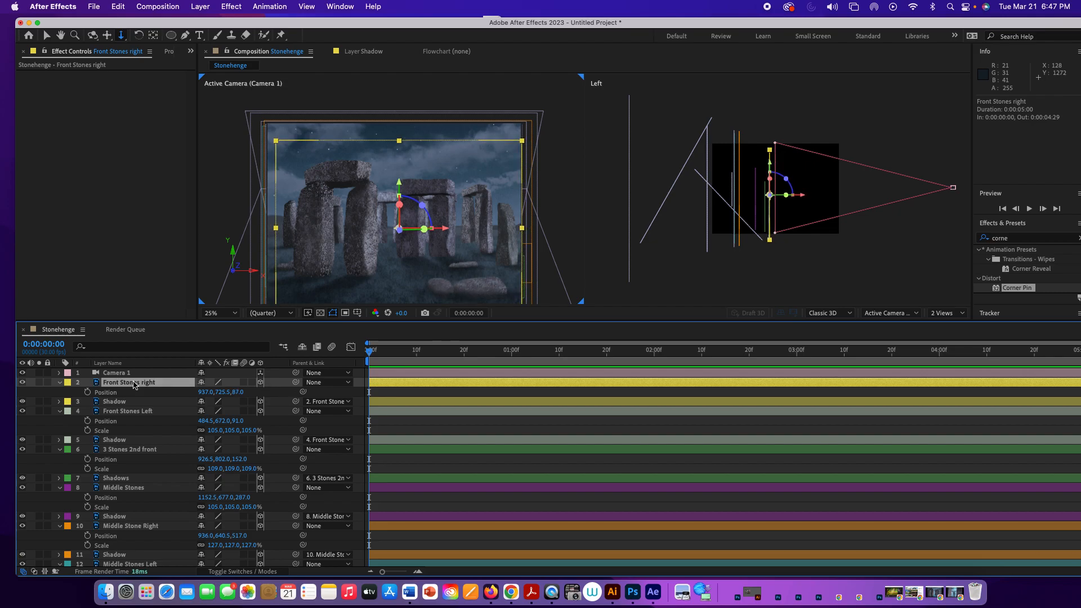
{"action": "key", "text": "shift+s"}
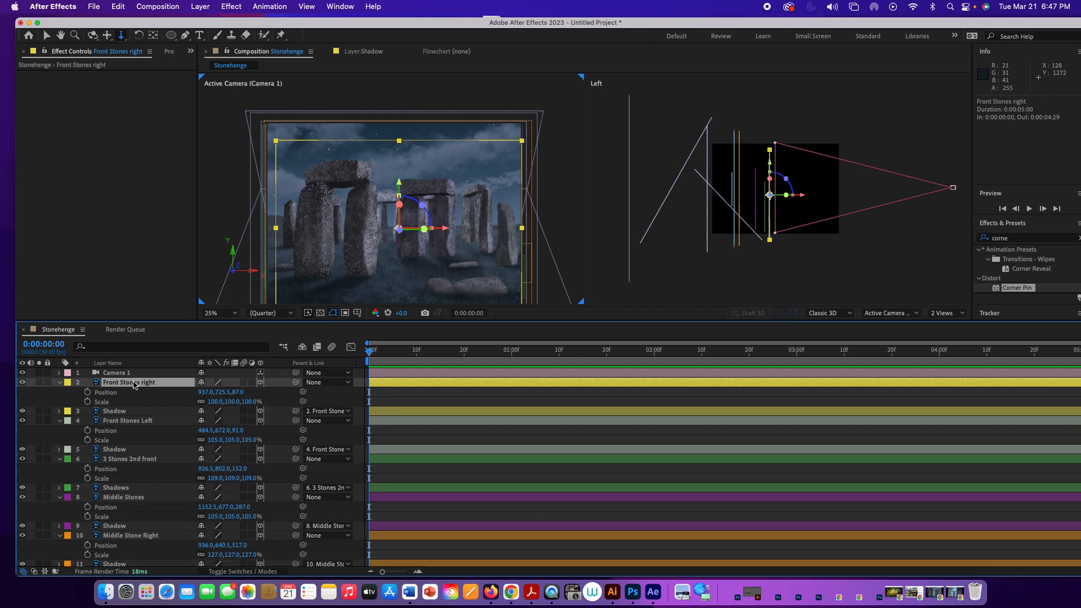
{"action": "left_click_drag", "start_coordinate": [241, 402], "coordinate": [241, 402]}
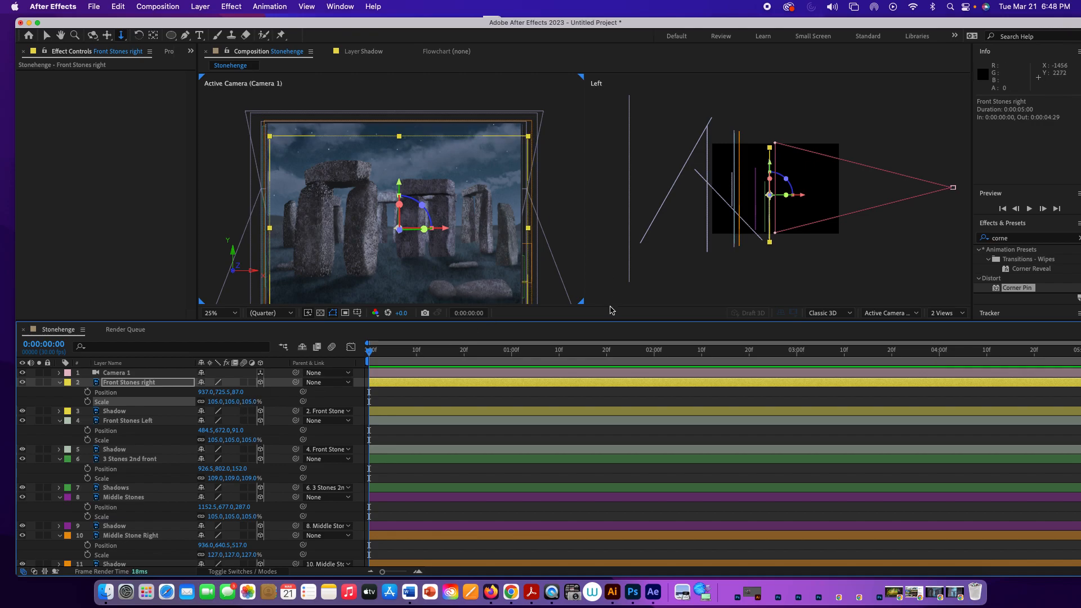
- Switch the composition to a single camera view, enlarge its viewing area and magnify it to 50%
{"action": "left_click", "coordinate": [946, 314]}
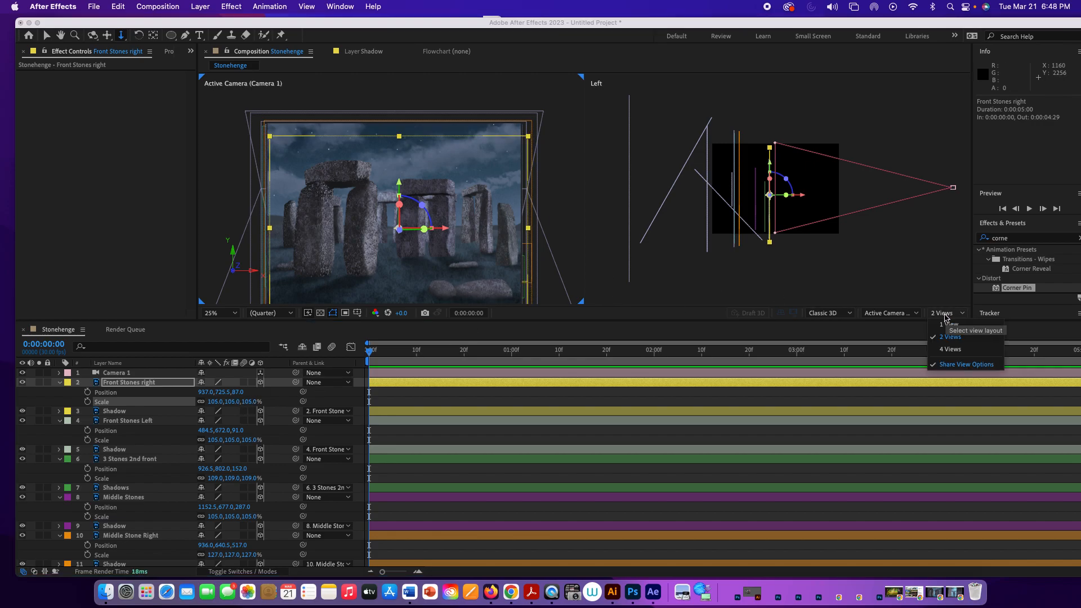
{"action": "left_click", "coordinate": [947, 324]}
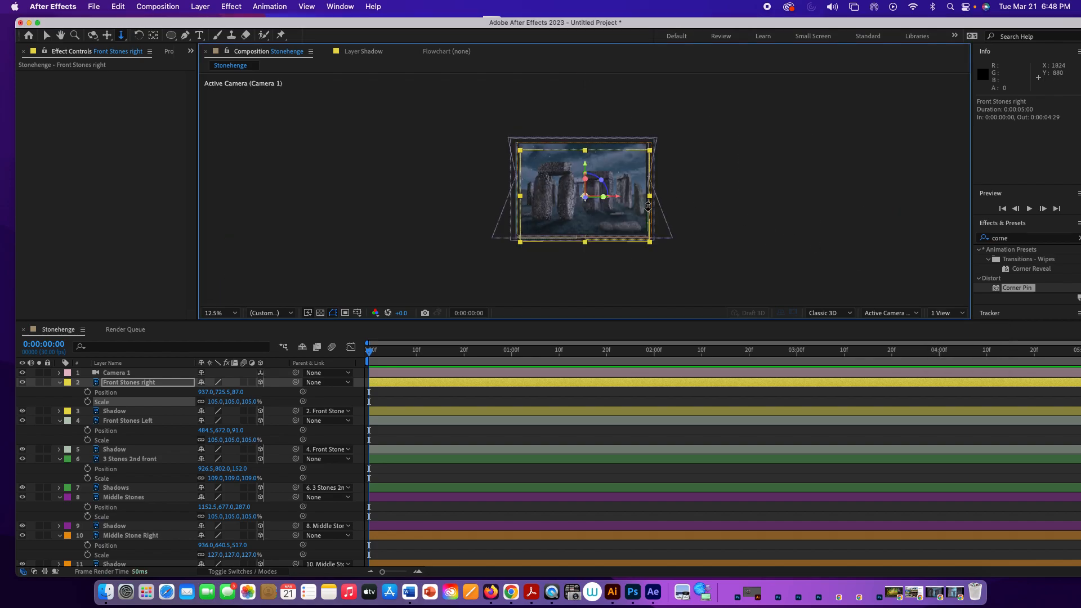
{"action": "left_click_drag", "start_coordinate": [604, 320], "coordinate": [627, 437]}
{"action": "scroll", "coordinate": [613, 335], "scroll_direction": "up", "scroll_amount": 2}
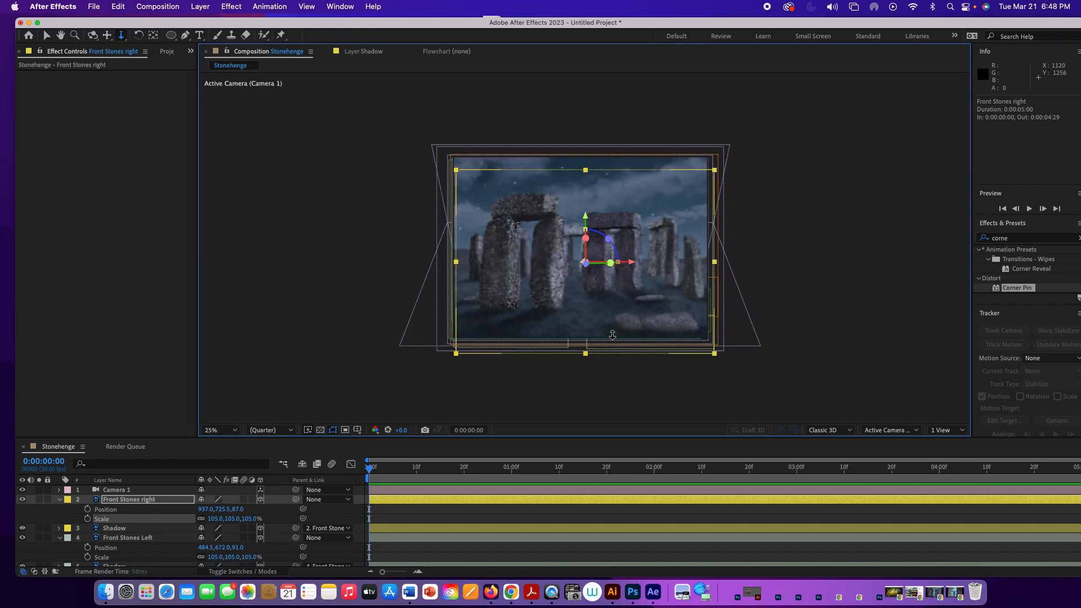
{"action": "scroll", "coordinate": [613, 334], "scroll_direction": "up", "scroll_amount": 2}
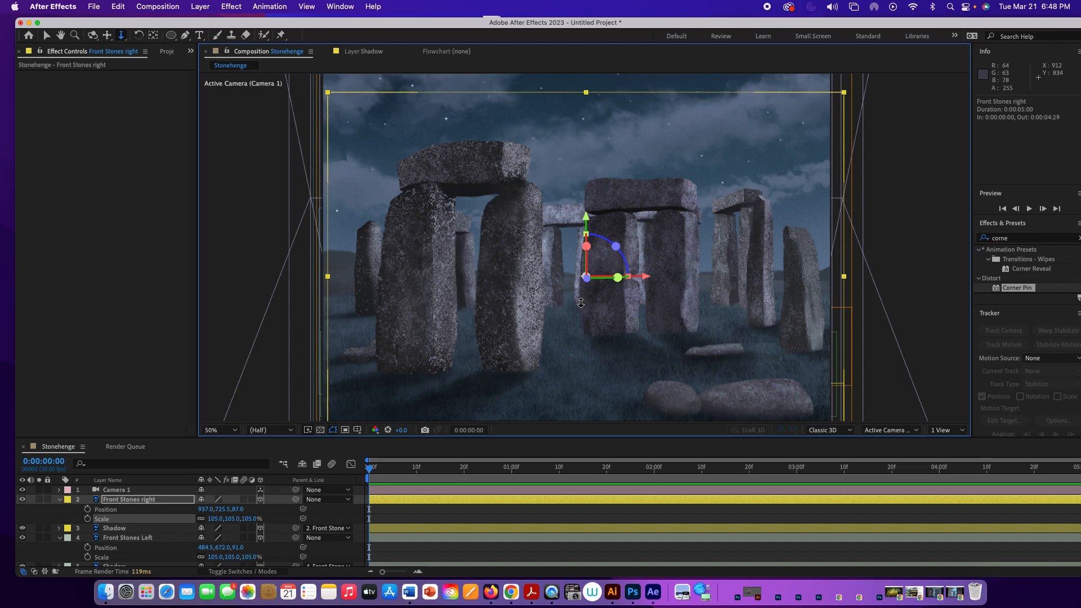
- Test the depth between the stone layers by dollying the camera forward into the scene
{"action": "left_click_drag", "start_coordinate": [576, 303], "coordinate": [563, 207]}
{"action": "left_click_drag", "start_coordinate": [570, 318], "coordinate": [547, 222]}
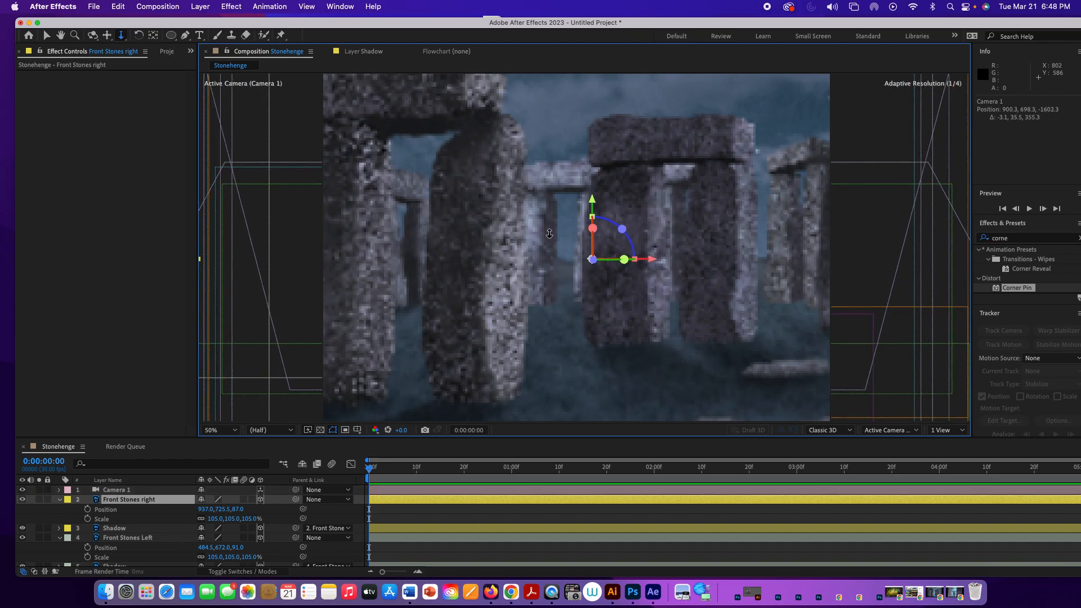
{"action": "left_click_drag", "start_coordinate": [561, 295], "coordinate": [532, 137]}
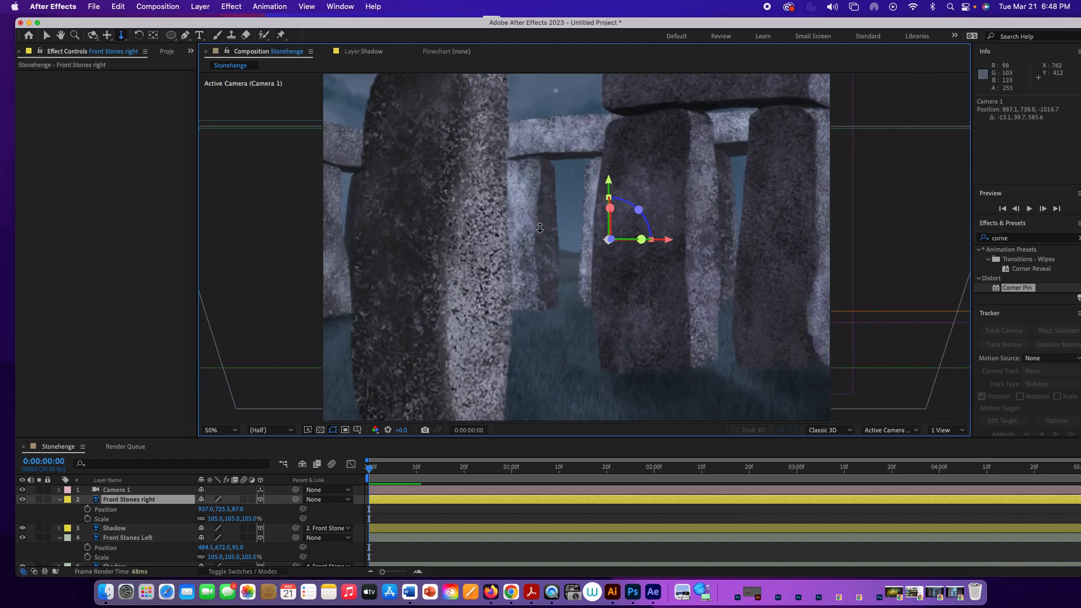
{"action": "mouse_move", "coordinate": [551, 264]}
{"action": "left_mouse_down"}
{"action": "mouse_move", "coordinate": [539, 157]}
{"action": "mouse_move", "coordinate": [559, 200]}
{"action": "mouse_move", "coordinate": [562, 254]}
{"action": "left_mouse_up"}
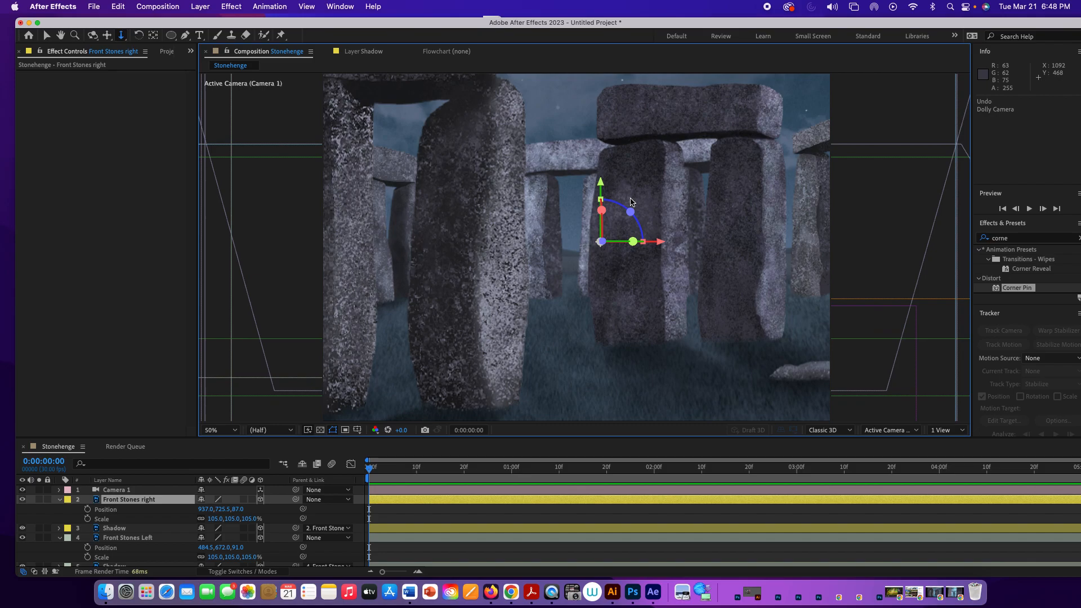
- Undo the test camera dolly moves, keeping the Front Stones right scale at 105%
{"action": "key", "text": "super+z"}
{"action": "key", "text": "super+z"}
{"action": "key", "text": "super+z"}
{"action": "key", "text": "super+z"}
{"action": "key", "text": "super+z"}
{"action": "key", "text": "super+z"}
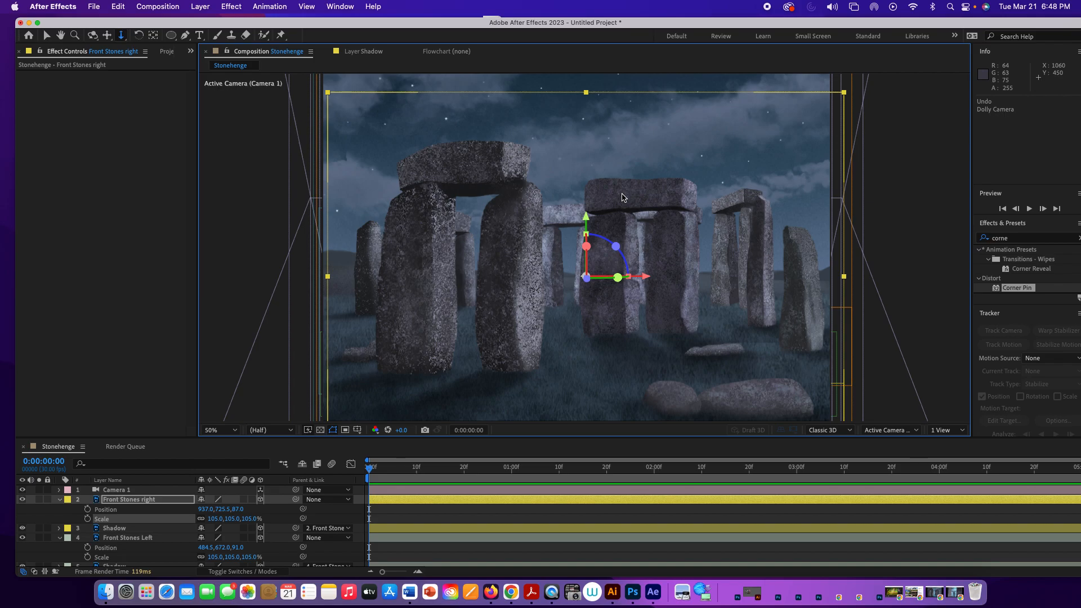
{"action": "key", "text": "super+z"}
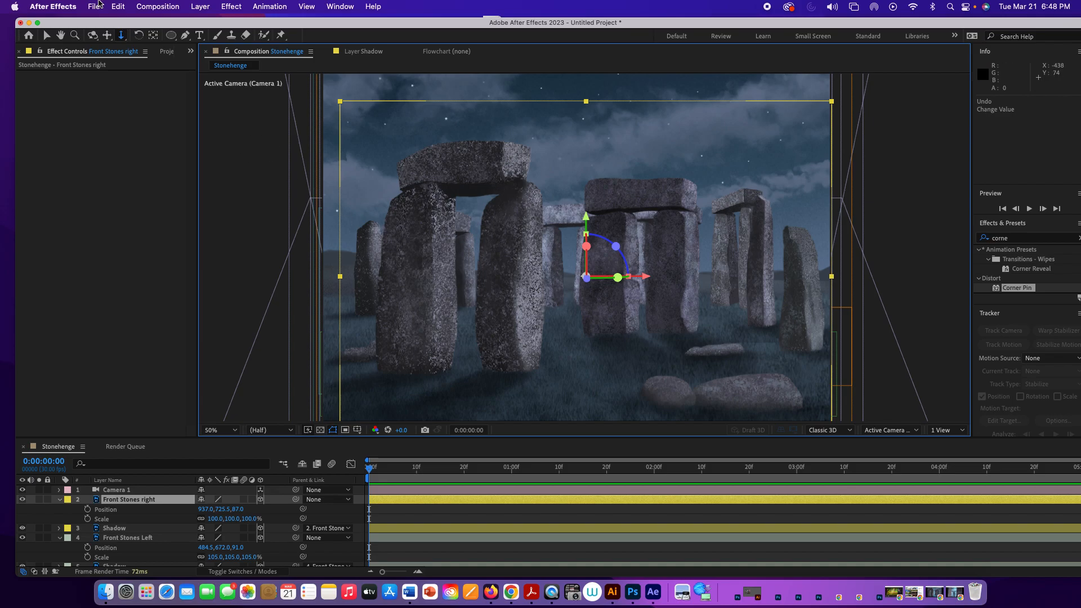
{"action": "left_click", "coordinate": [117, 7]}
{"action": "left_click", "coordinate": [134, 32]}
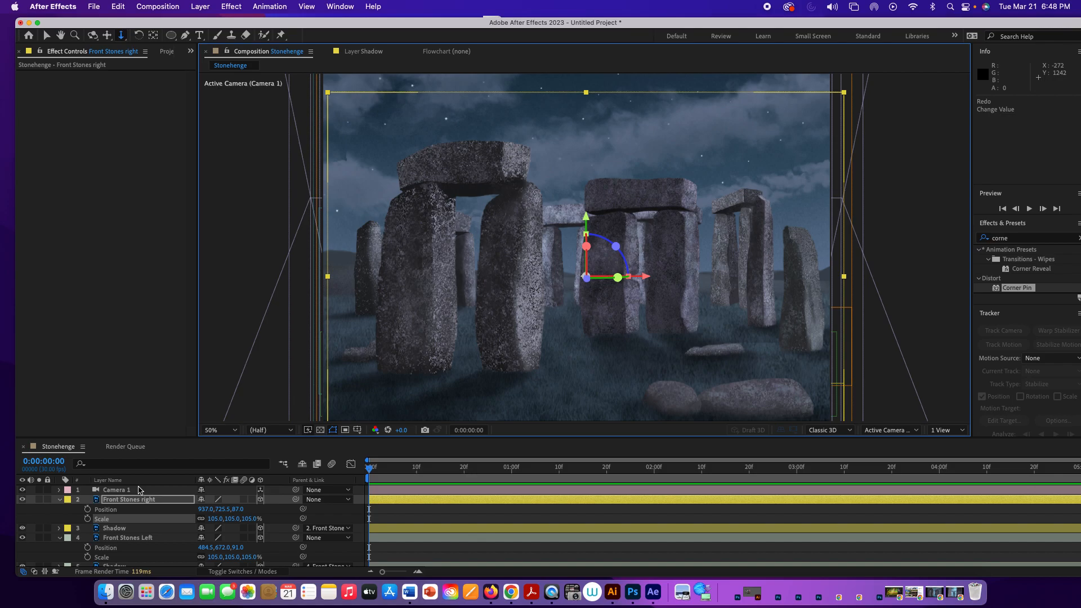
- Start keyframing Camera 1's Position at 0:00:00:00
{"action": "left_click", "coordinate": [139, 491]}
{"action": "key", "text": "p"}
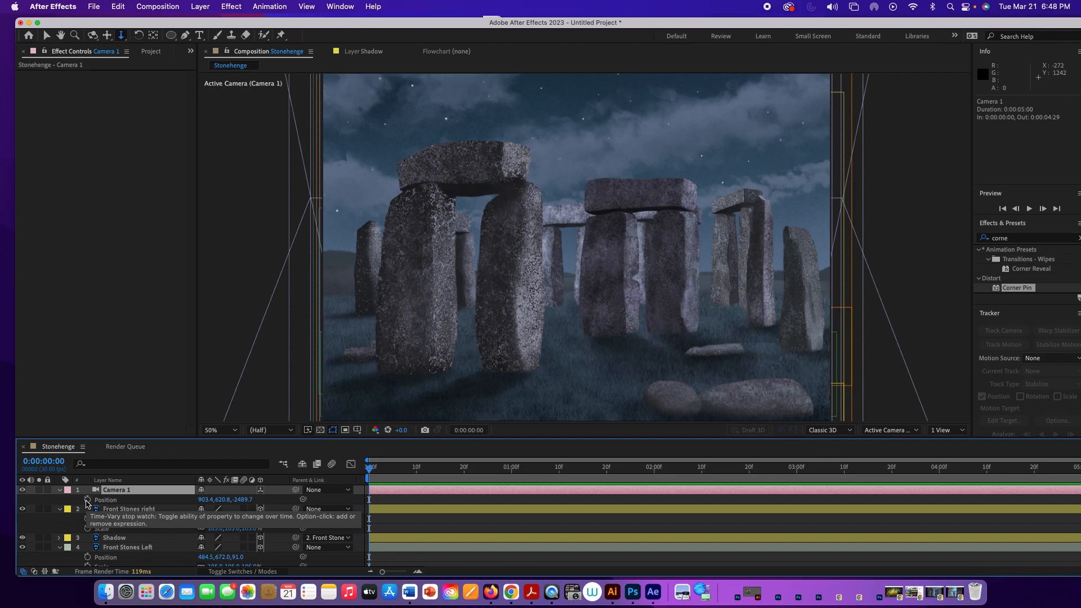
{"action": "left_click", "coordinate": [87, 501]}
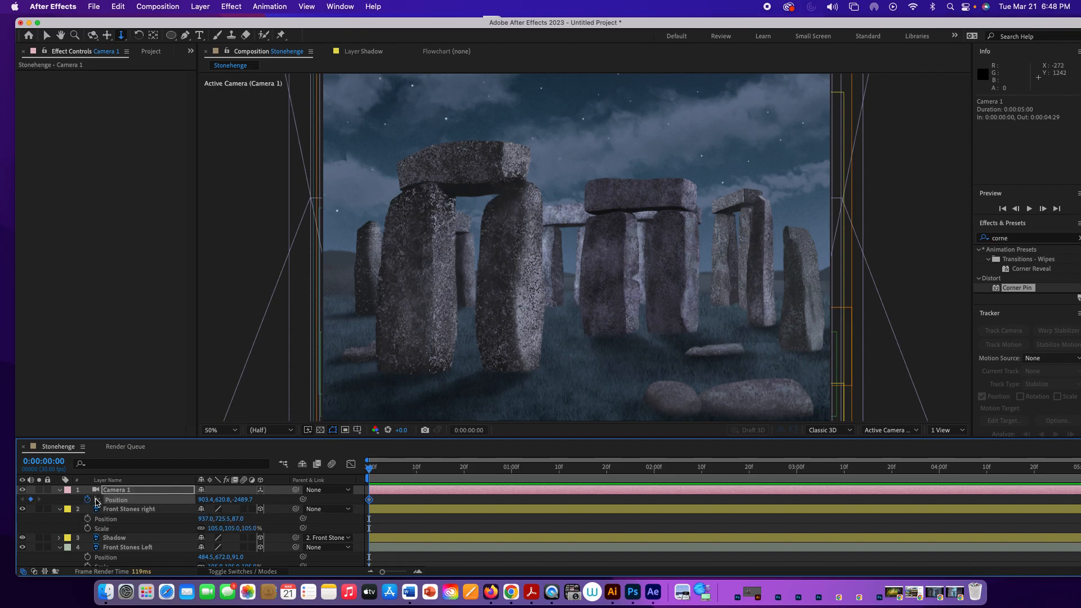
- Add a Camera 1 Position keyframe at 0:00:04:29 with Y at 723.8 and Z at -798.7
{"action": "left_click_drag", "start_coordinate": [370, 468], "coordinate": [625, 469]}
{"action": "left_click_drag", "start_coordinate": [920, 467], "coordinate": [1077, 467]}
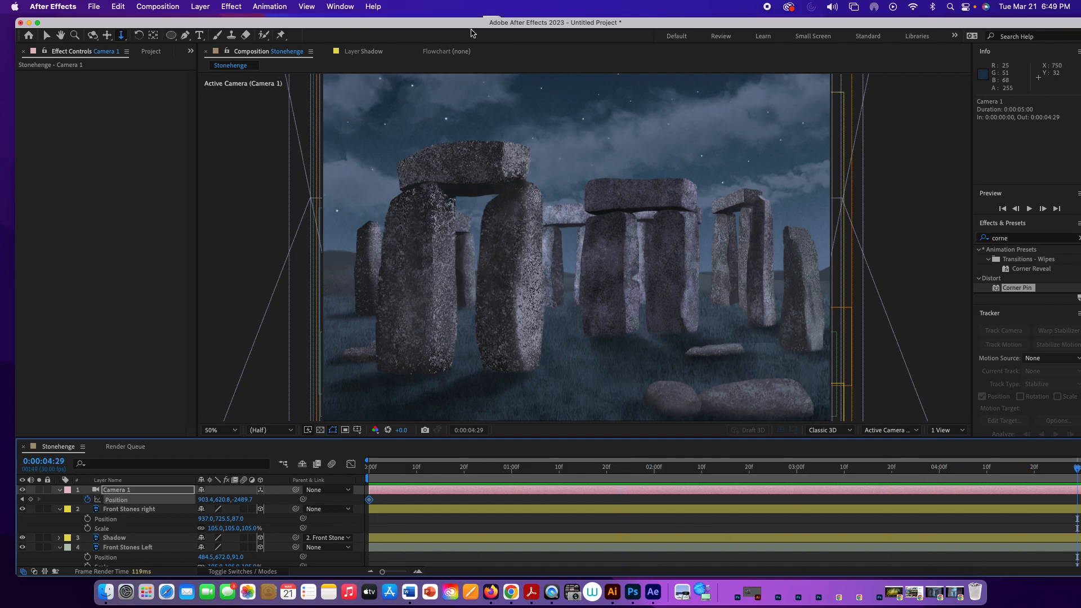
{"action": "double_click", "coordinate": [454, 21]}
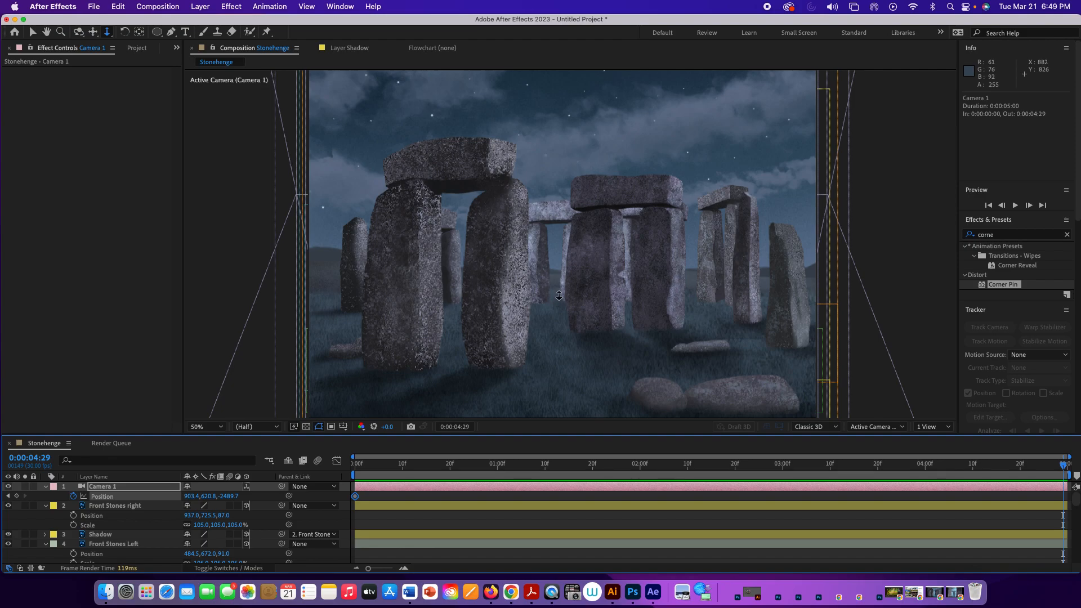
{"action": "left_click_drag", "start_coordinate": [560, 160], "coordinate": [524, 331]}
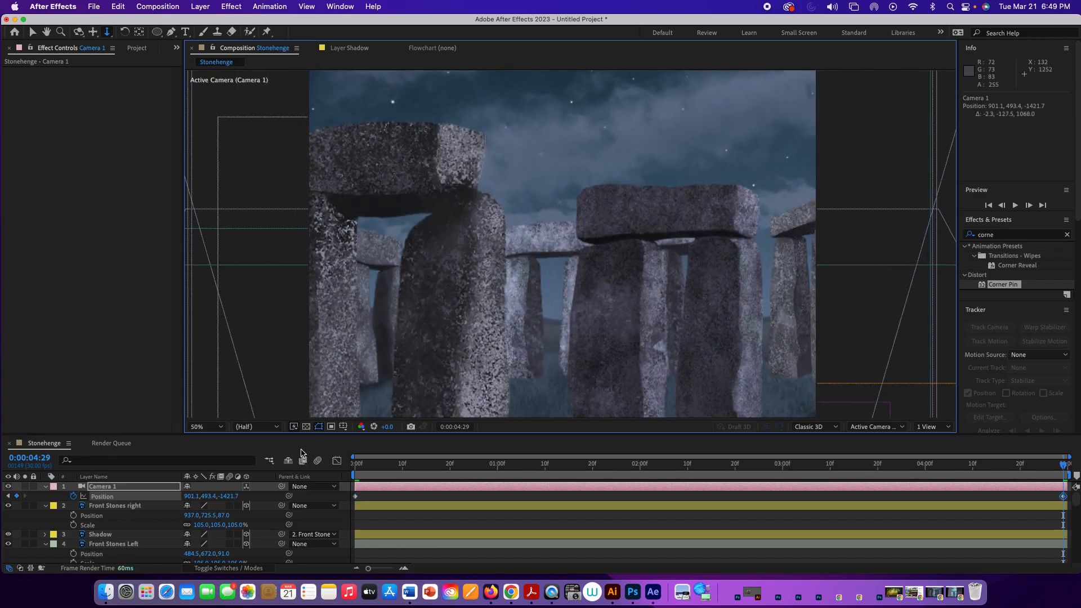
{"action": "key", "text": "super+z"}
{"action": "left_click_drag", "start_coordinate": [232, 501], "coordinate": [884, 521]}
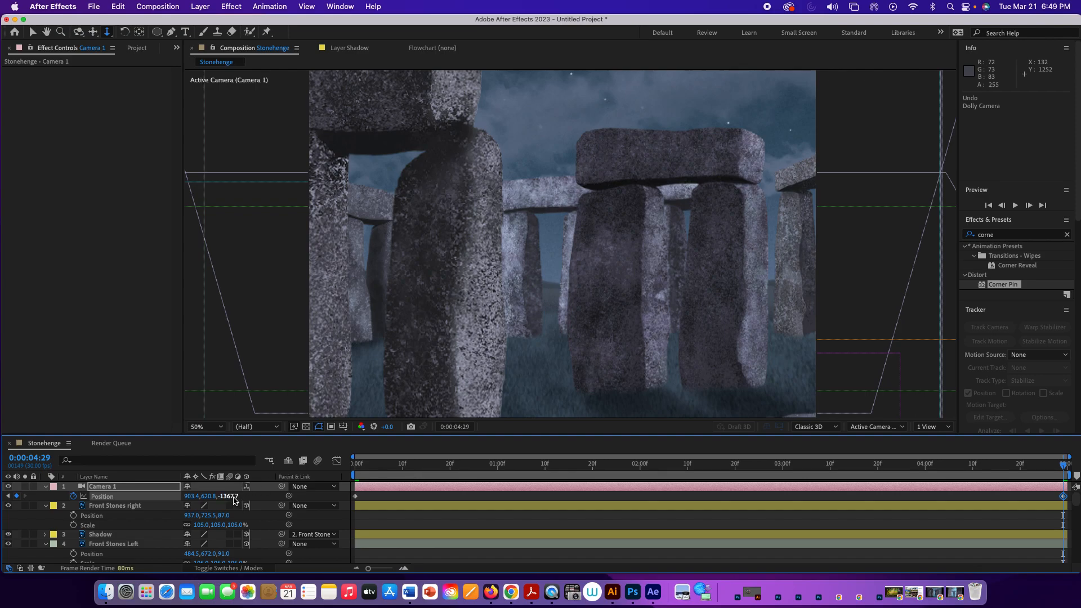
{"action": "left_click_drag", "start_coordinate": [233, 497], "coordinate": [591, 540]}
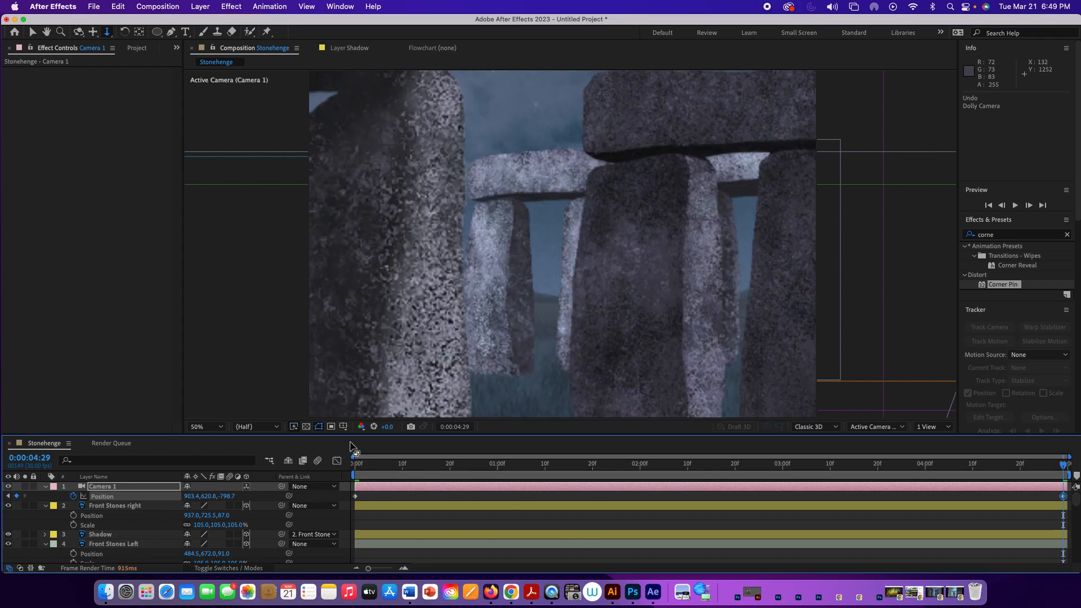
{"action": "left_click_drag", "start_coordinate": [206, 500], "coordinate": [264, 500]}
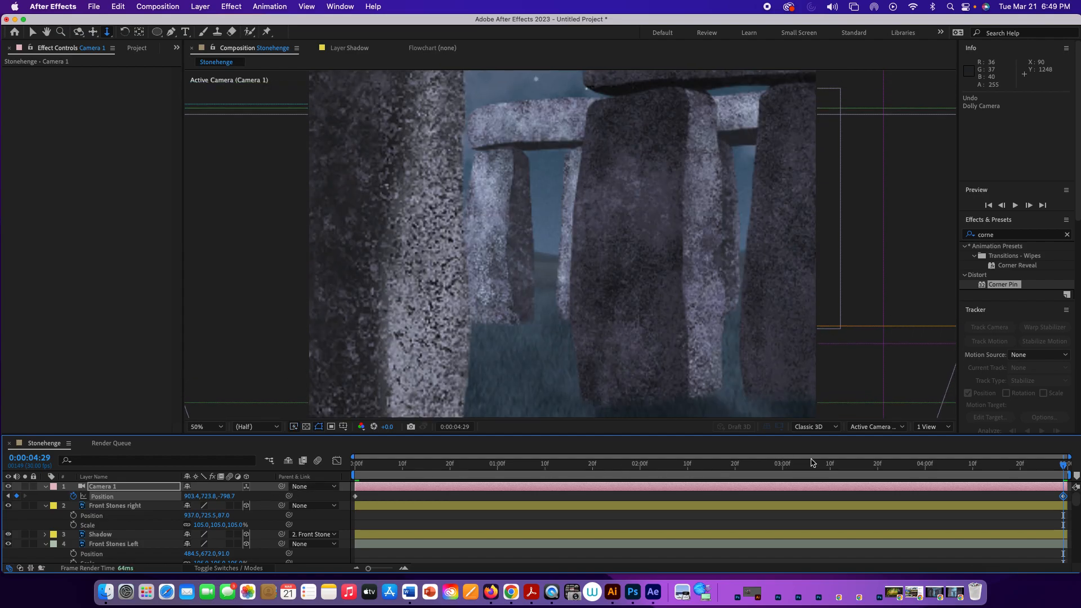
- Move the end camera Position keyframe to 0:00:03:24 and preview the animation from the start
{"action": "left_click_drag", "start_coordinate": [1065, 499], "coordinate": [897, 497]}
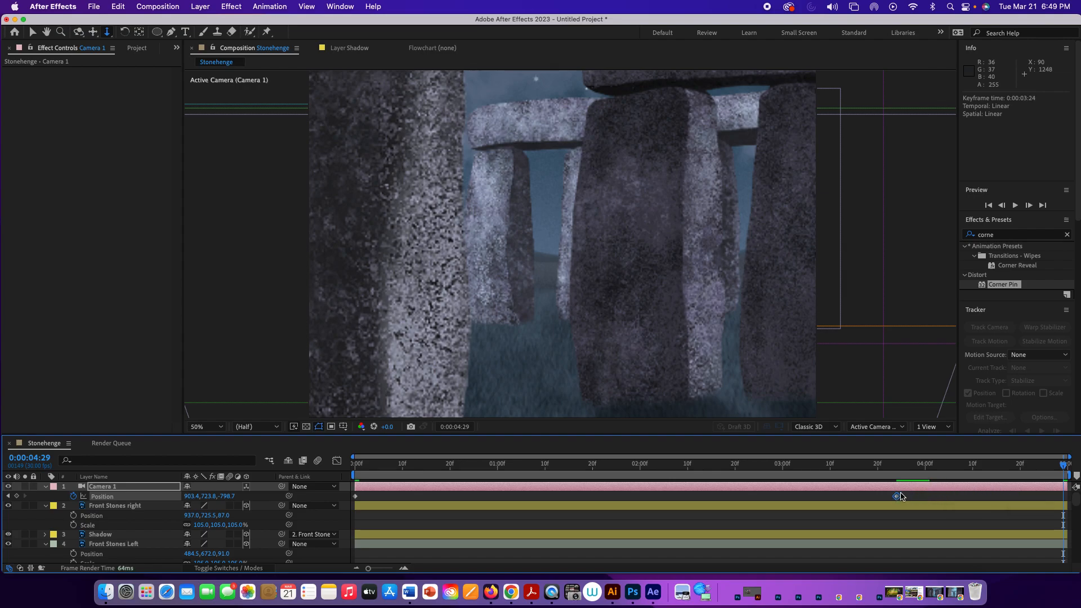
{"action": "left_click_drag", "start_coordinate": [1068, 469], "coordinate": [357, 473]}
{"action": "key", "text": "space"}
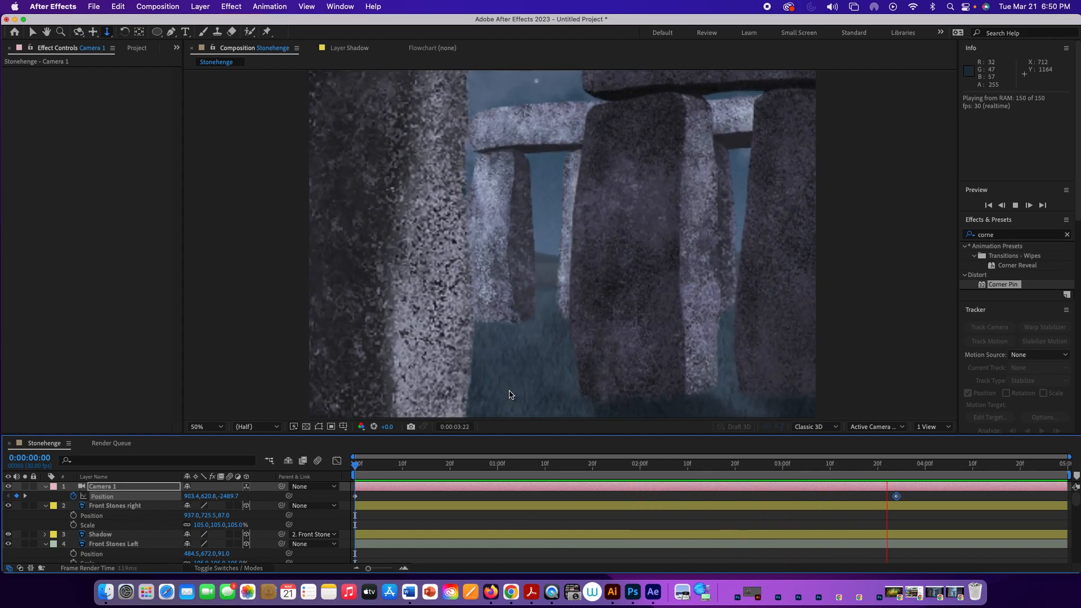
{"action": "key", "text": "space"}
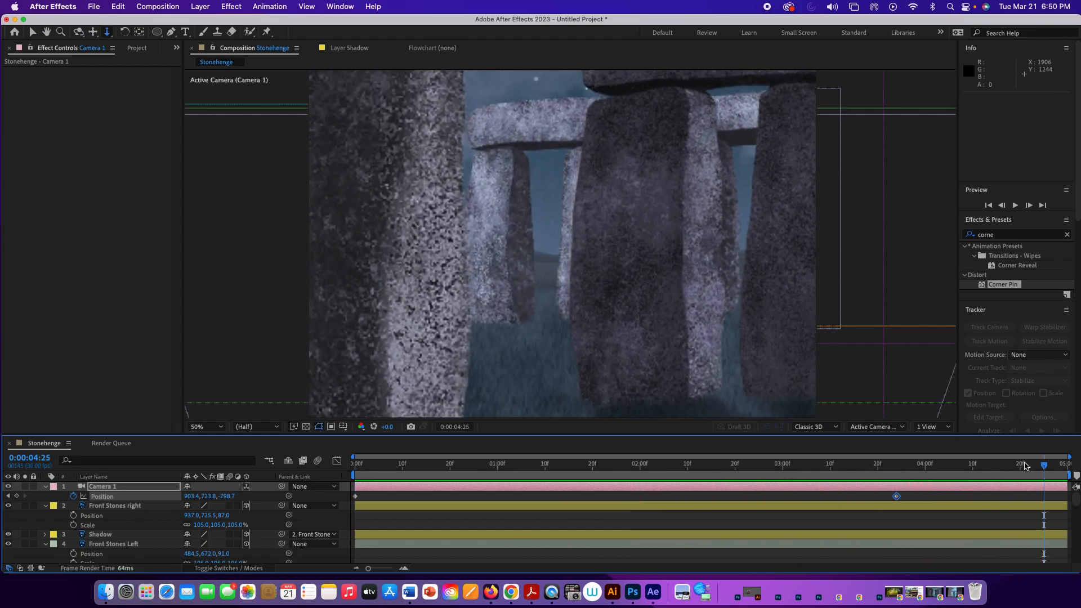
- Add a Camera 1 Position keyframe at 0:00:04:29 with Y at 556.8
{"action": "left_click_drag", "start_coordinate": [1044, 466], "coordinate": [1076, 466]}
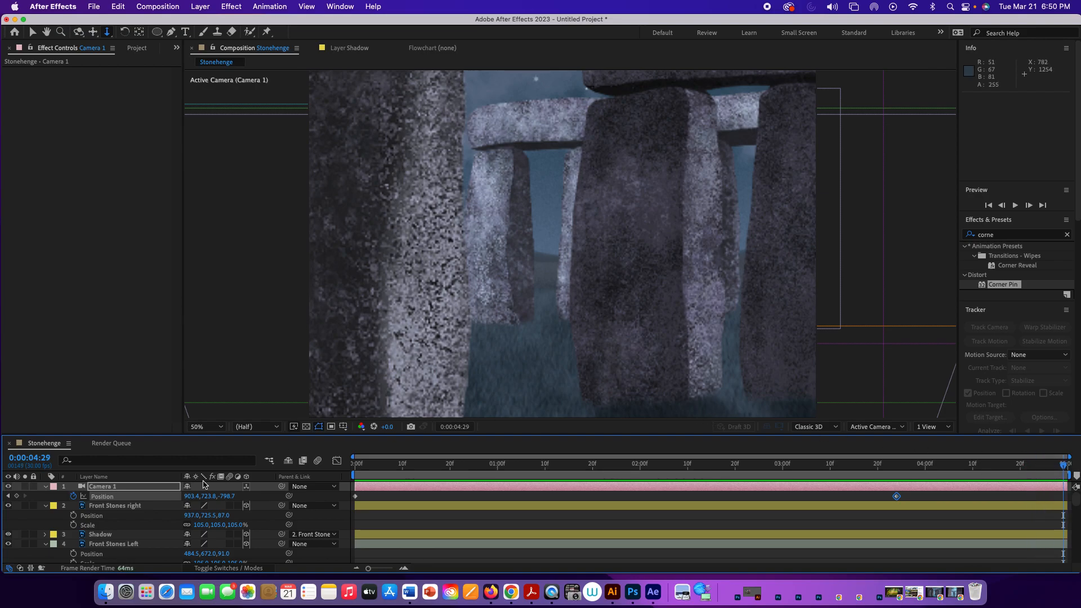
{"action": "left_click_drag", "start_coordinate": [209, 500], "coordinate": [136, 491]}
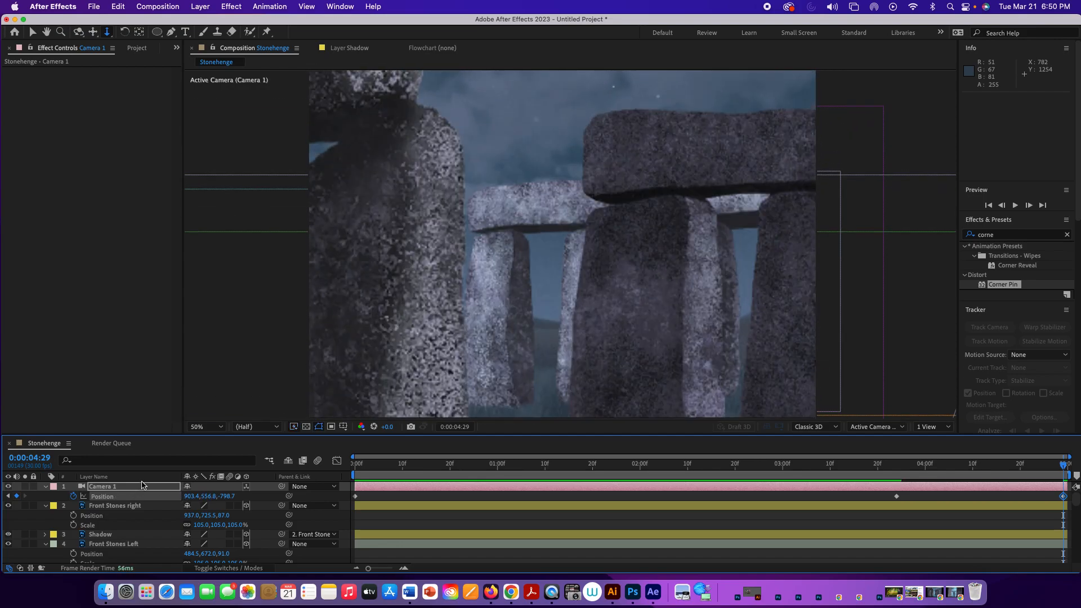
- Try a -2° Y Rotation on Camera 1, preview the animation, and undo the rotation
{"action": "left_click", "coordinate": [139, 489]}
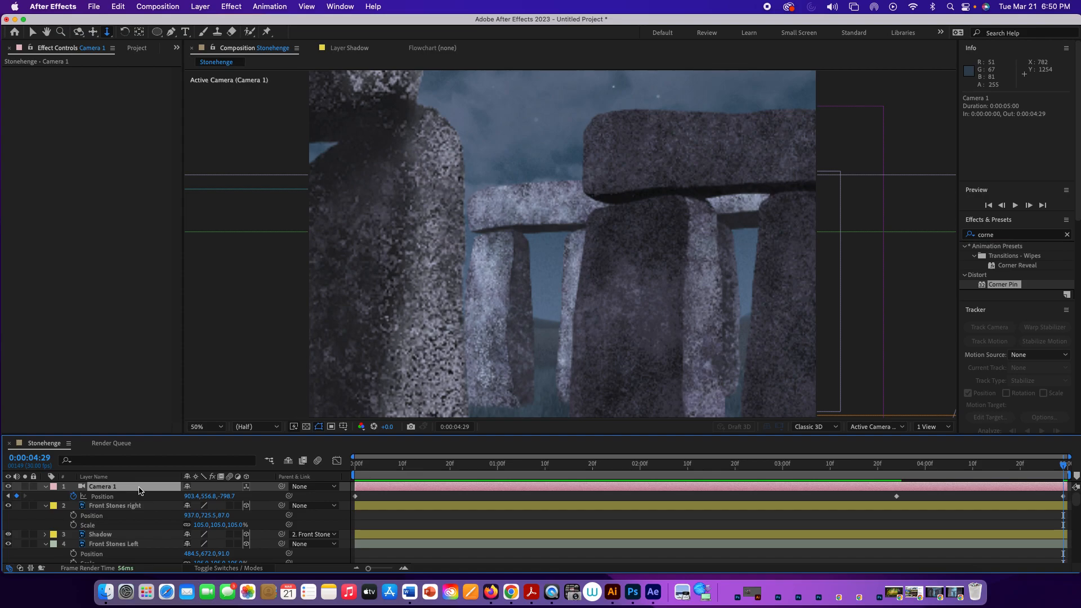
{"action": "key", "text": "shift+r"}
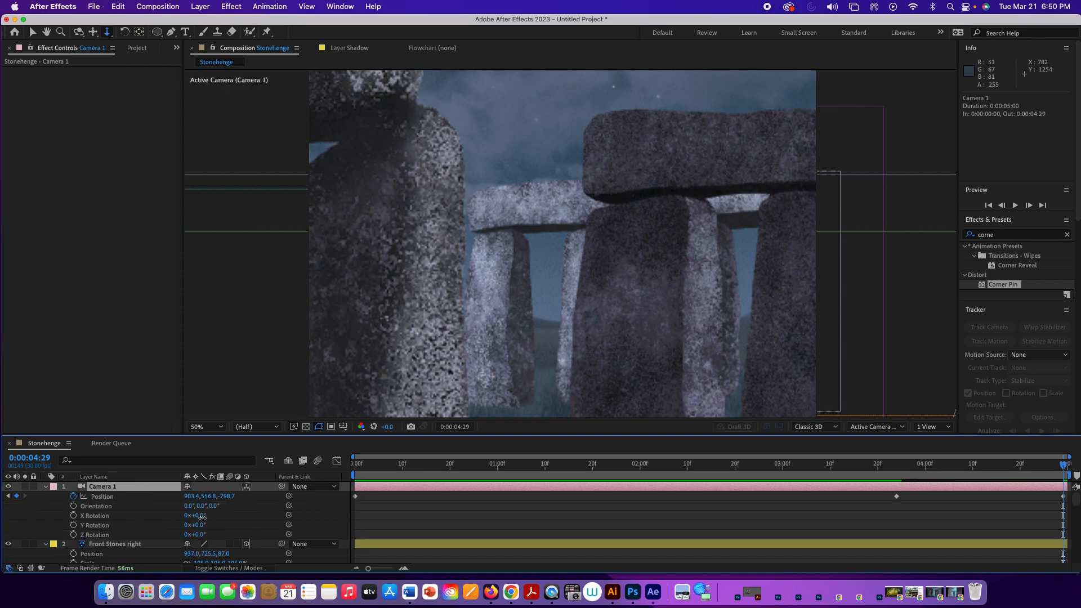
{"action": "left_click_drag", "start_coordinate": [204, 517], "coordinate": [197, 526]}
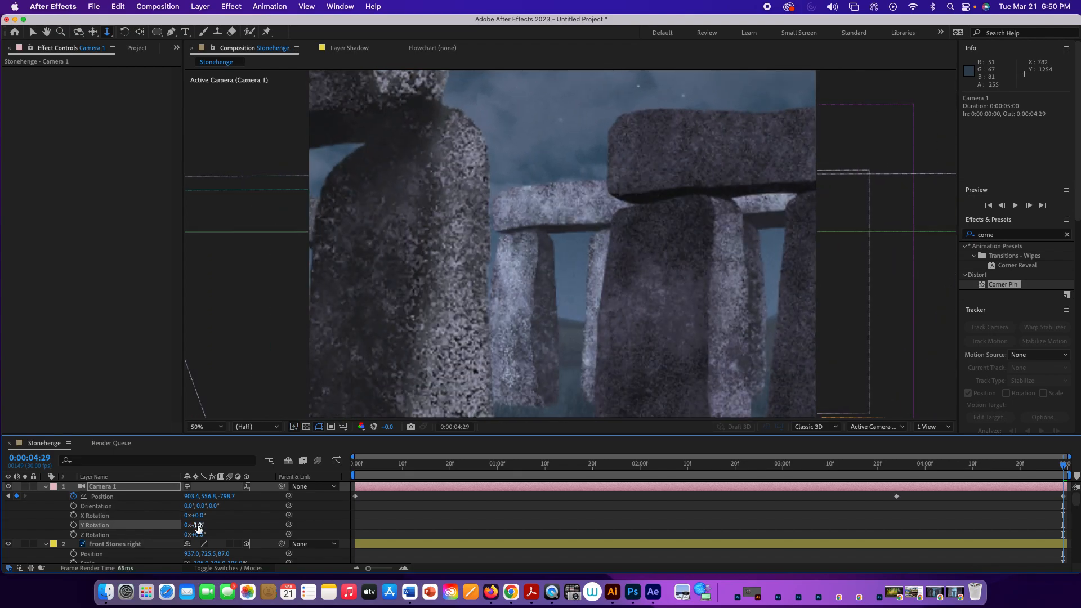
{"action": "key", "text": "space"}
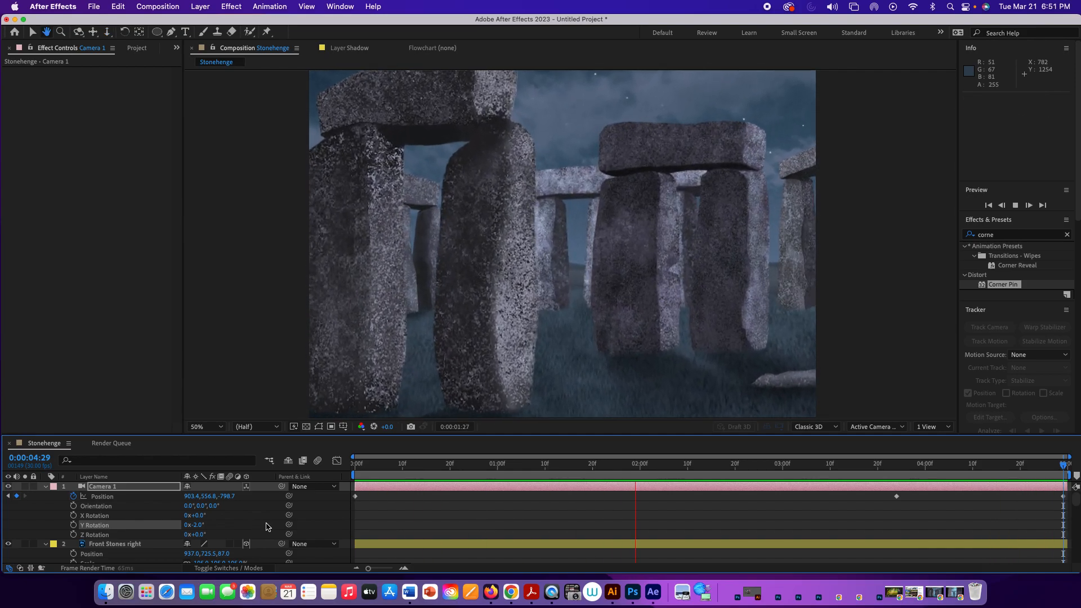
{"action": "key", "text": "space"}
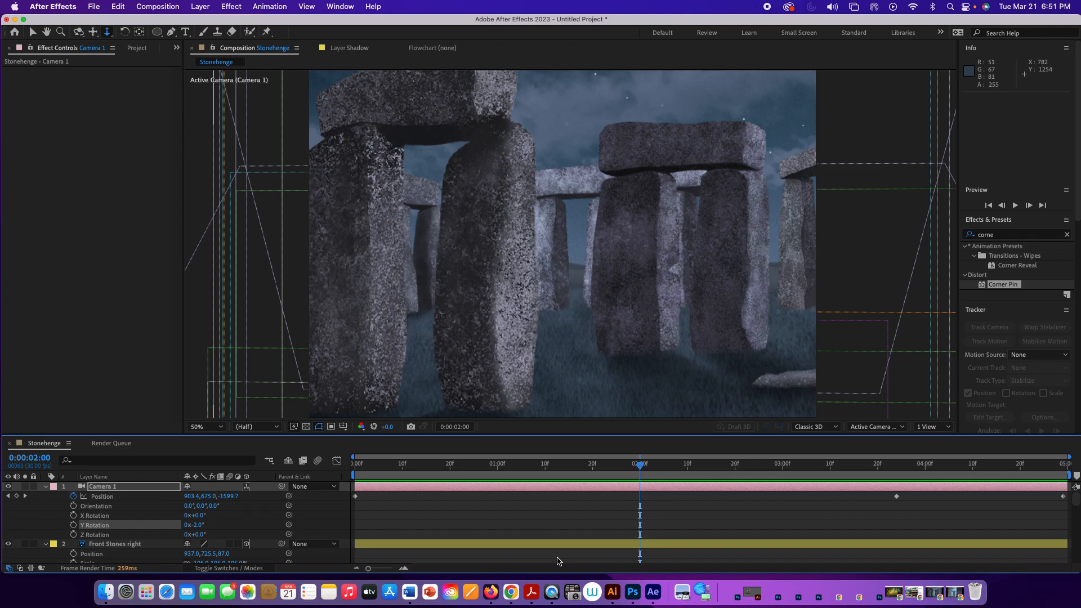
{"action": "key", "text": "super+z"}
{"action": "key", "text": "End"}
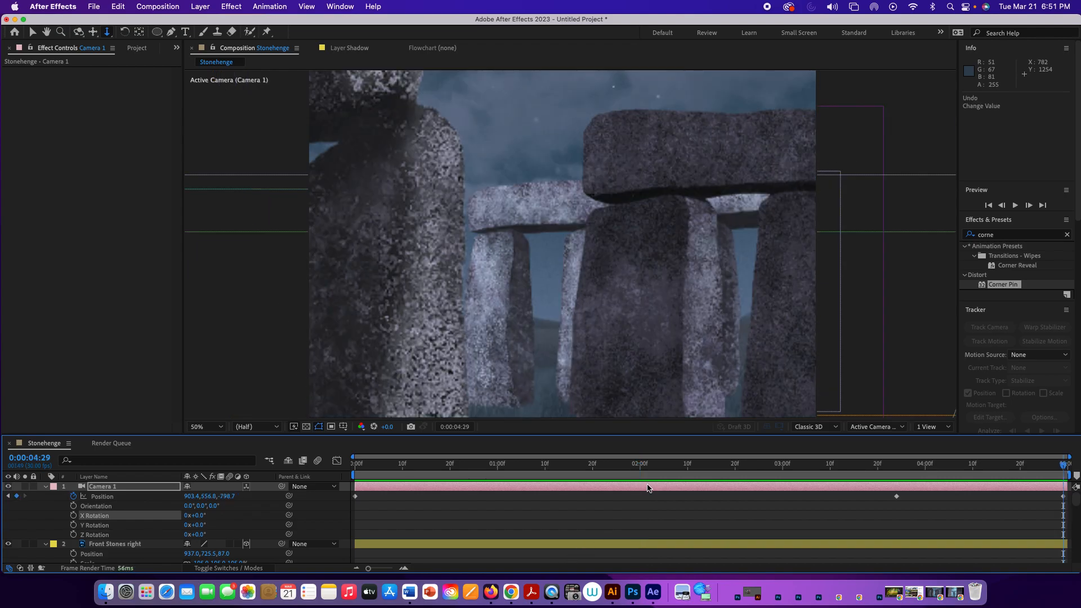
- Add X Rotation and Y Rotation keyframes to Camera 1 at 0:00:00:00 and 0:00:03:24, keeping both at 0°
{"action": "left_click_drag", "start_coordinate": [1064, 466], "coordinate": [355, 464]}
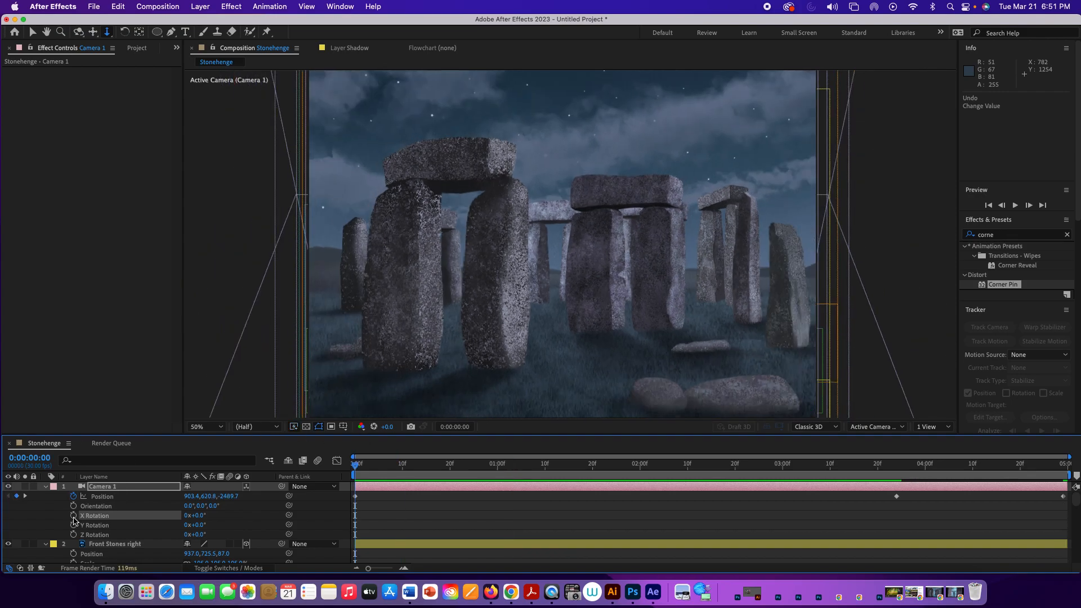
{"action": "left_click", "coordinate": [73, 516]}
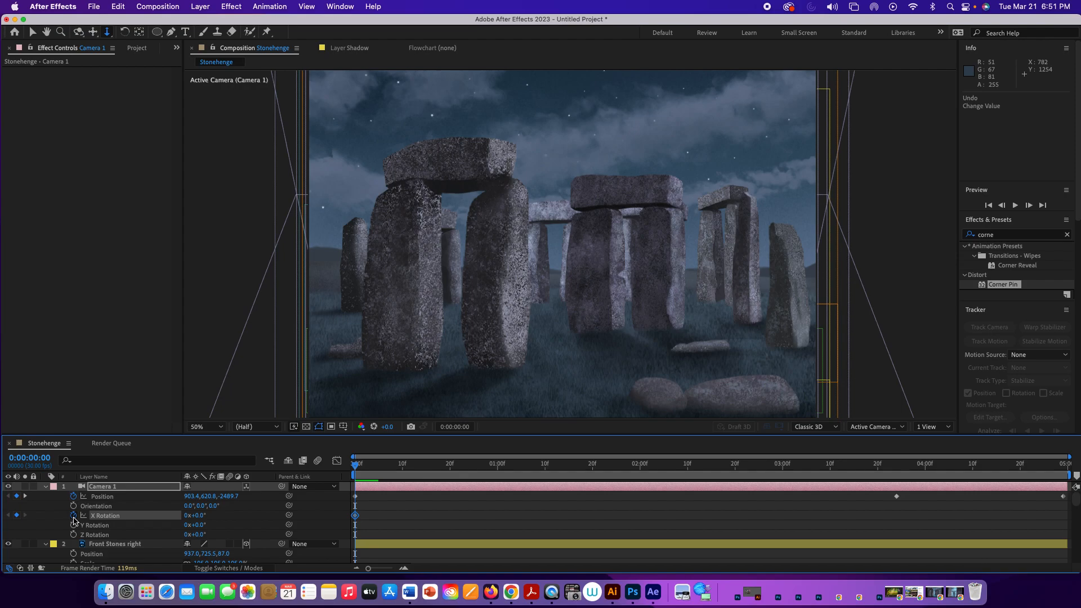
{"action": "left_click", "coordinate": [74, 526]}
{"action": "left_click_drag", "start_coordinate": [364, 471], "coordinate": [899, 499]}
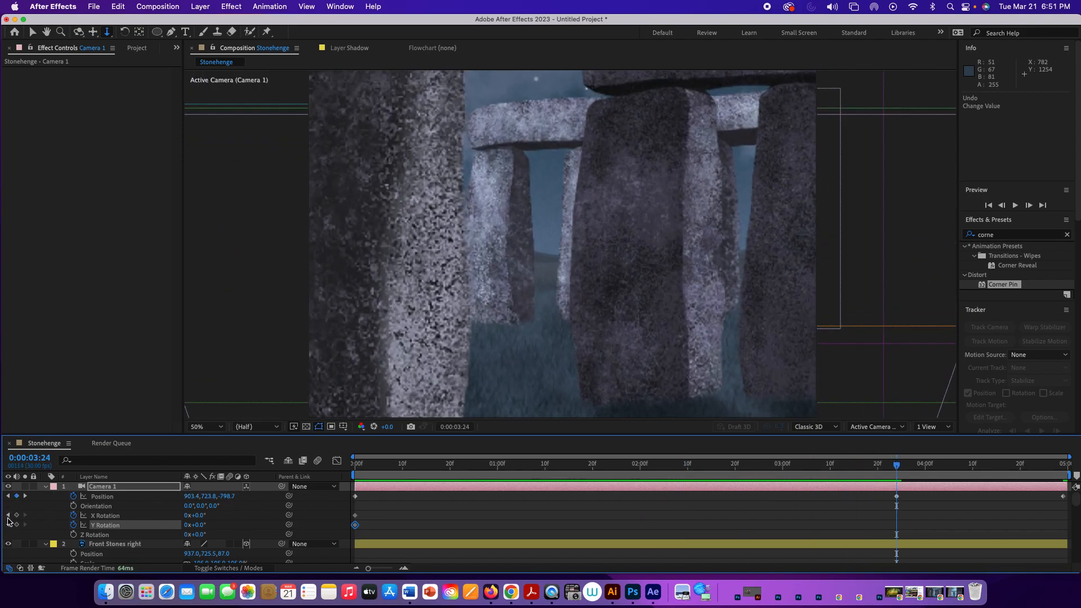
{"action": "left_click", "coordinate": [17, 515]}
{"action": "left_click", "coordinate": [16, 525]}
- Set Camera 1's X Rotation to -3° and Y Rotation to -1° at 0:00:04:29, and preview the animation
{"action": "left_click_drag", "start_coordinate": [899, 468], "coordinate": [1076, 480]}
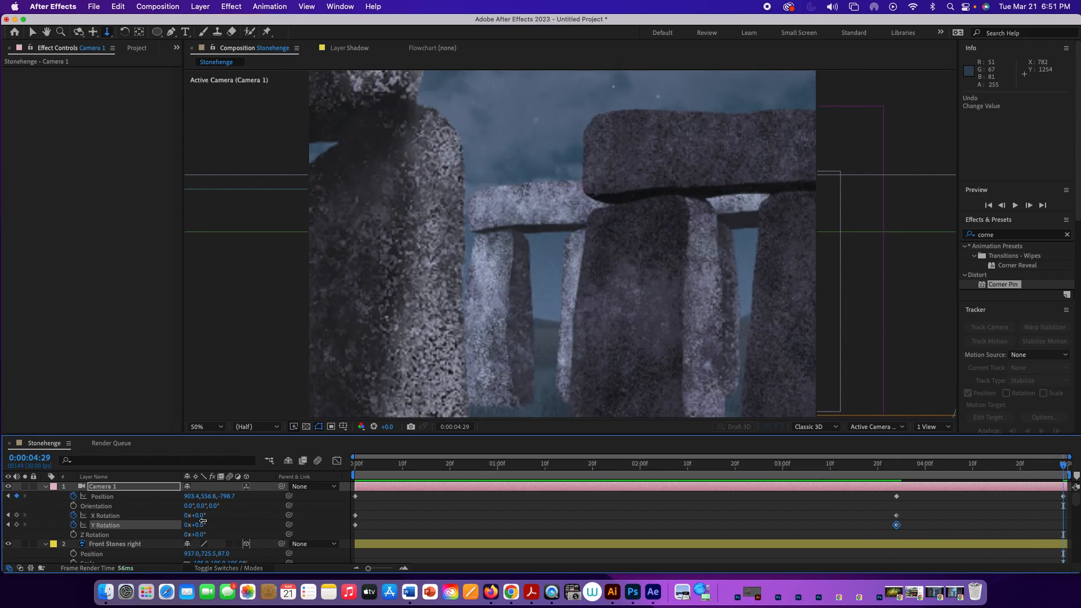
{"action": "left_click", "coordinate": [207, 523]}
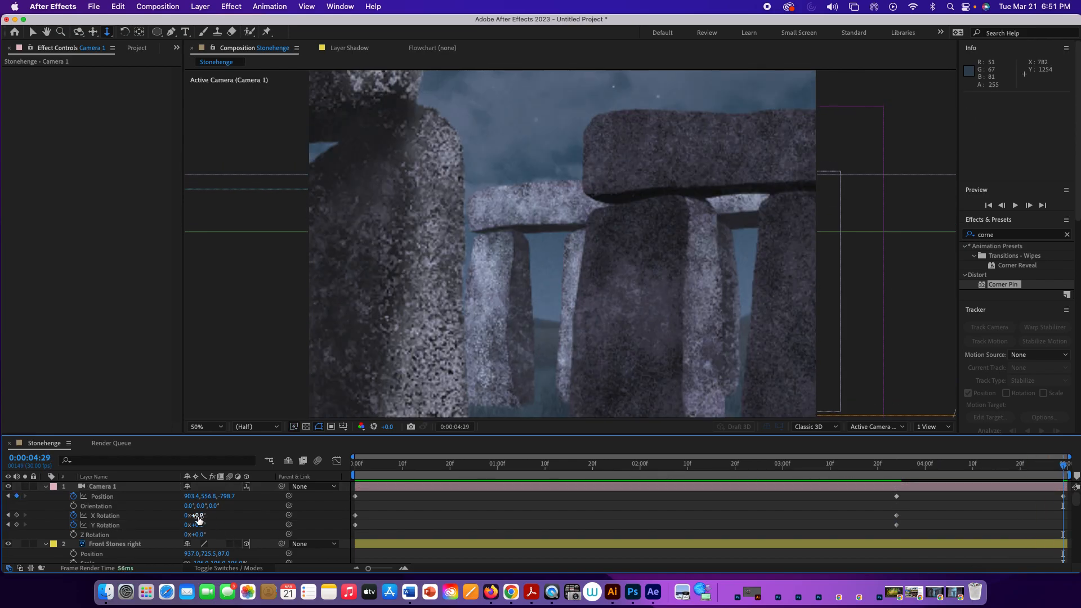
{"action": "left_click_drag", "start_coordinate": [198, 515], "coordinate": [199, 519]}
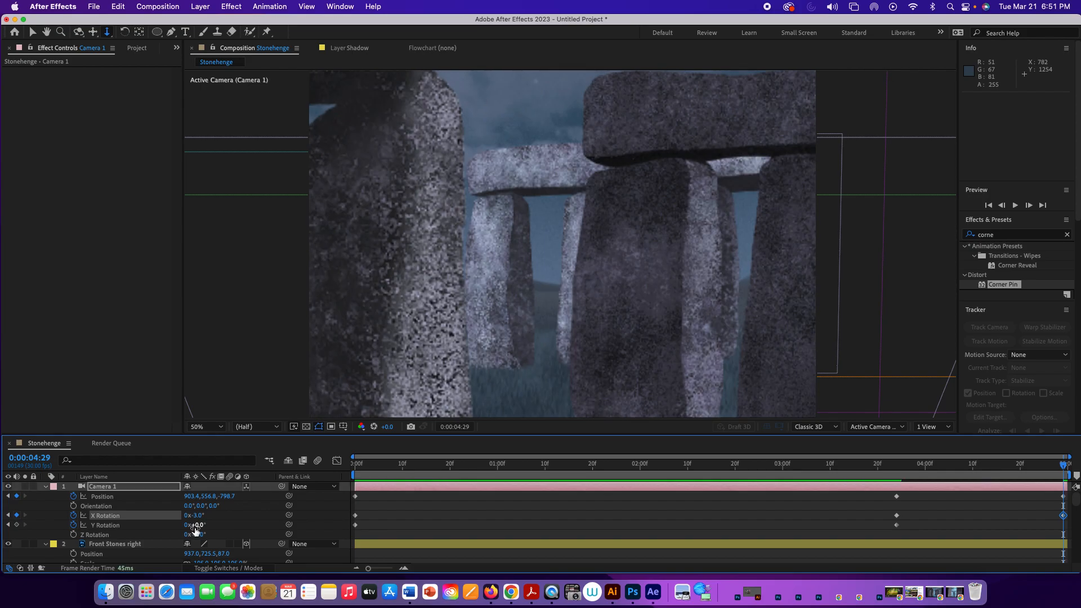
{"action": "left_click_drag", "start_coordinate": [201, 526], "coordinate": [196, 526]}
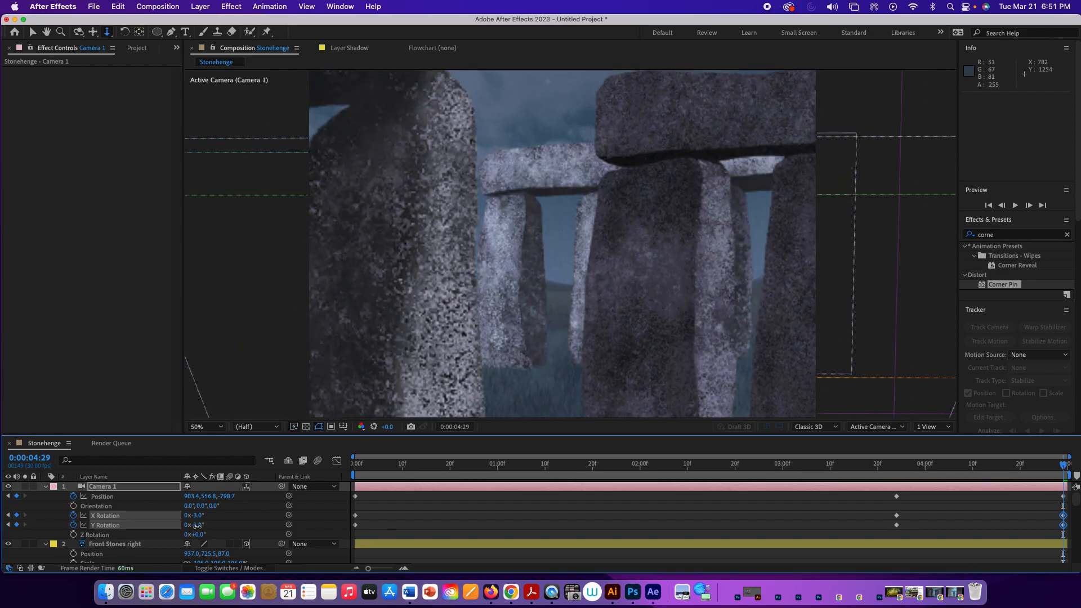
{"action": "key", "text": "space"}
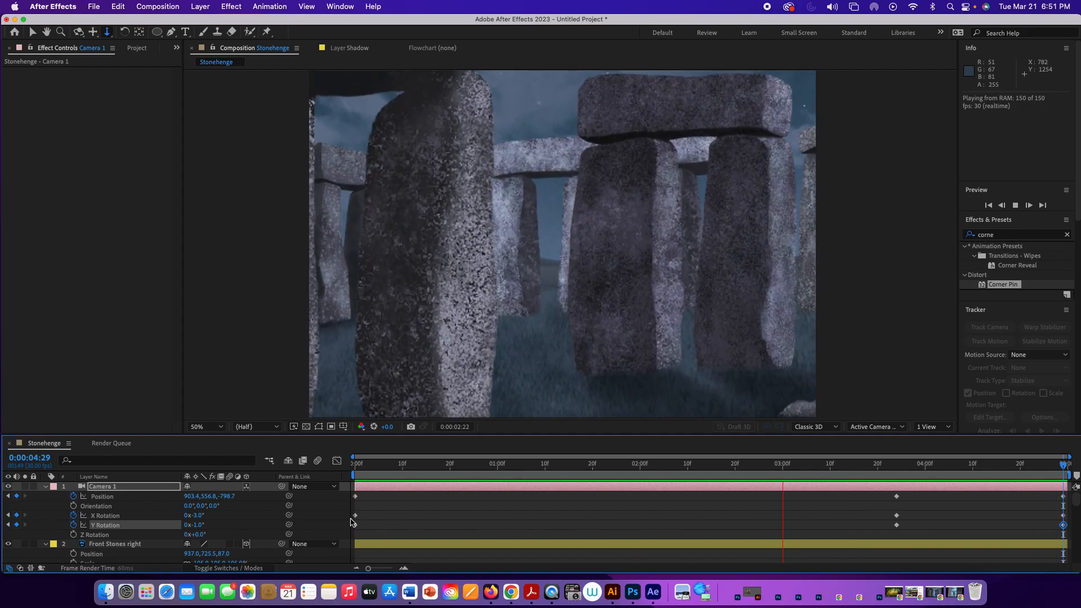
{"action": "key", "text": "space"}
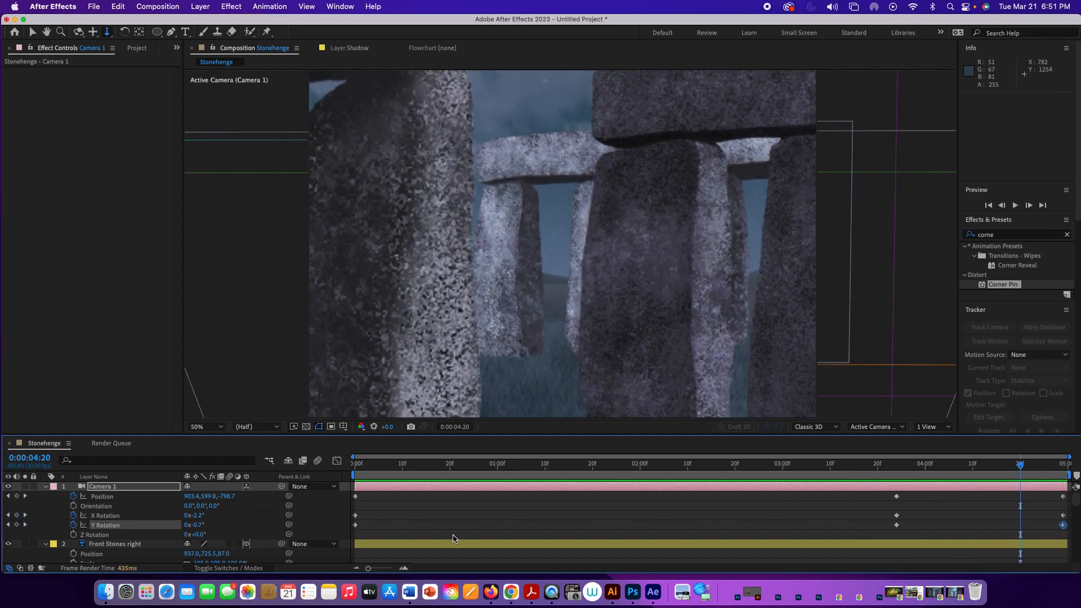
- Set Camera 1's Position Y to 623.8 at 0:00:04:29, preview the animation, and return to the first frame
{"action": "left_click_drag", "start_coordinate": [1021, 465], "coordinate": [1065, 469]}
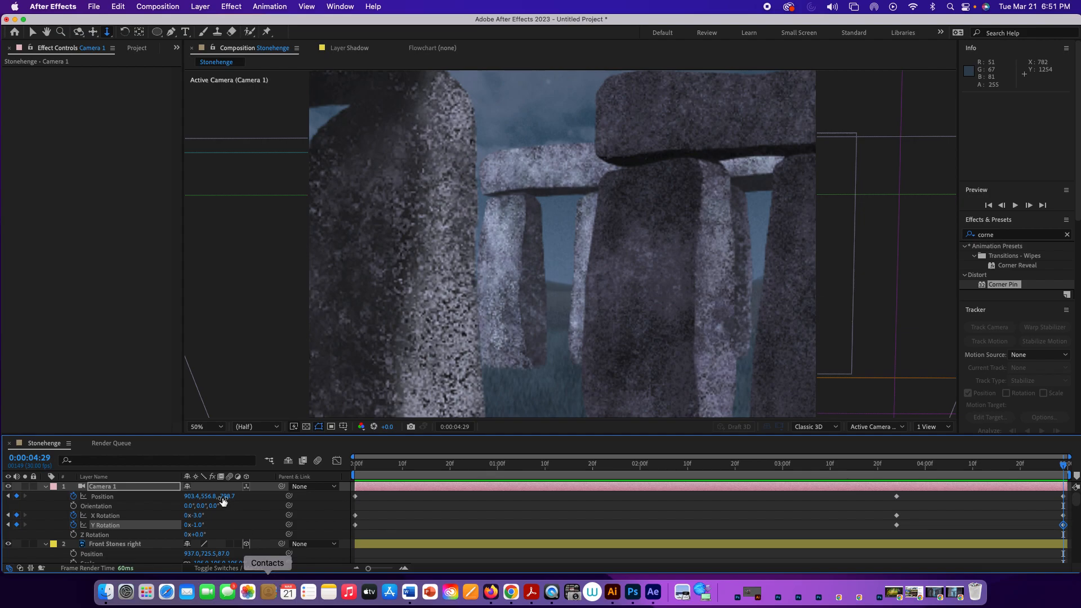
{"action": "left_click_drag", "start_coordinate": [212, 500], "coordinate": [250, 496]}
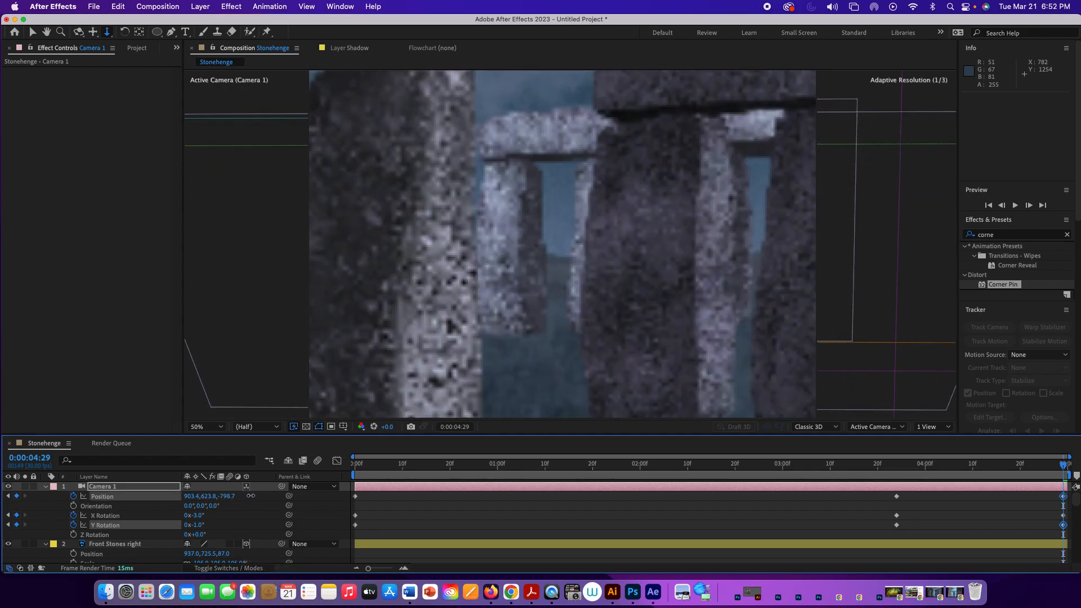
{"action": "key", "text": "space"}
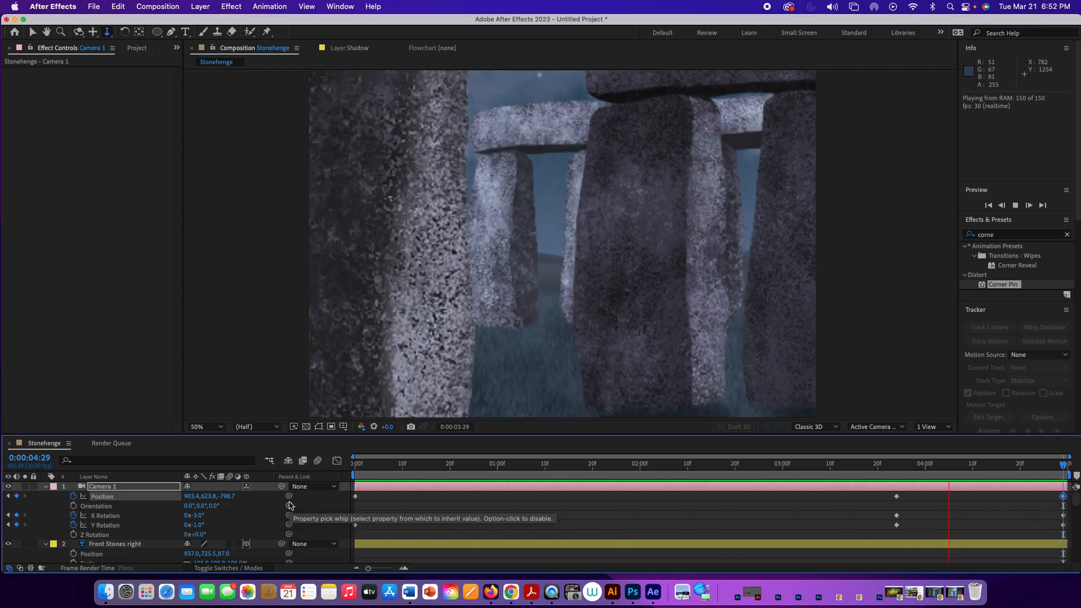
{"action": "key", "text": "space"}
{"action": "key", "text": "space"}
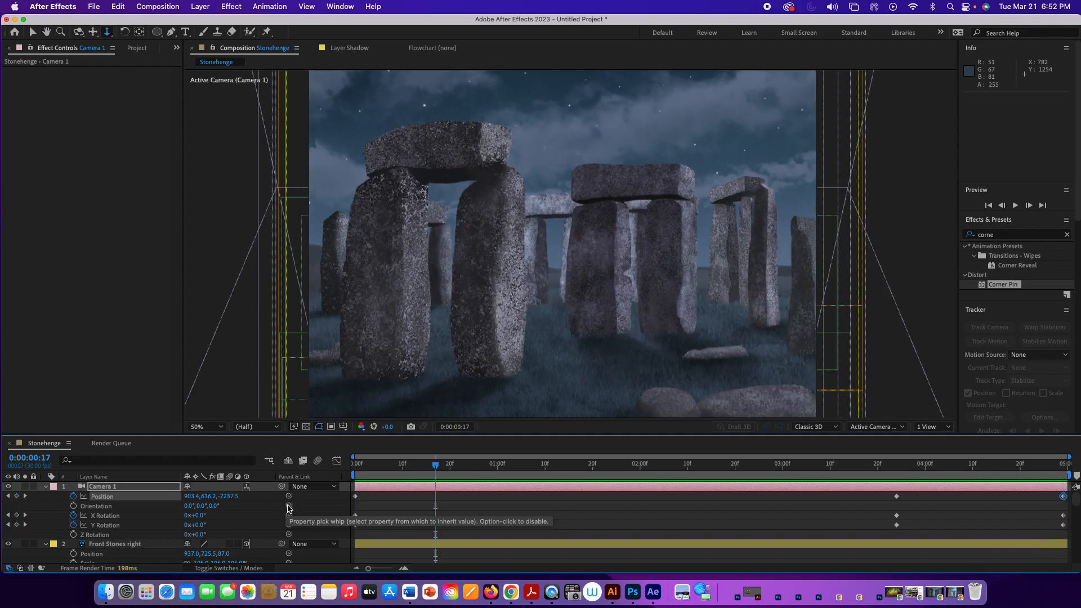
{"action": "left_click_drag", "start_coordinate": [435, 466], "coordinate": [356, 465]}
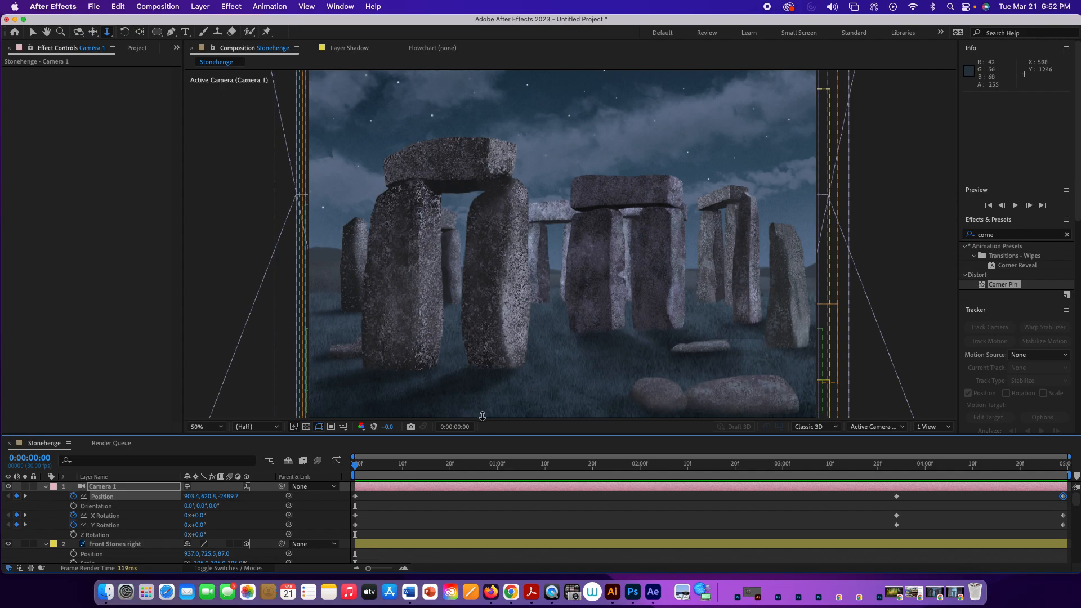
- Enlarge the timeline area, collapse the properties of all layers, and clear the layer selection
{"action": "left_click_drag", "start_coordinate": [503, 434], "coordinate": [489, 280]}
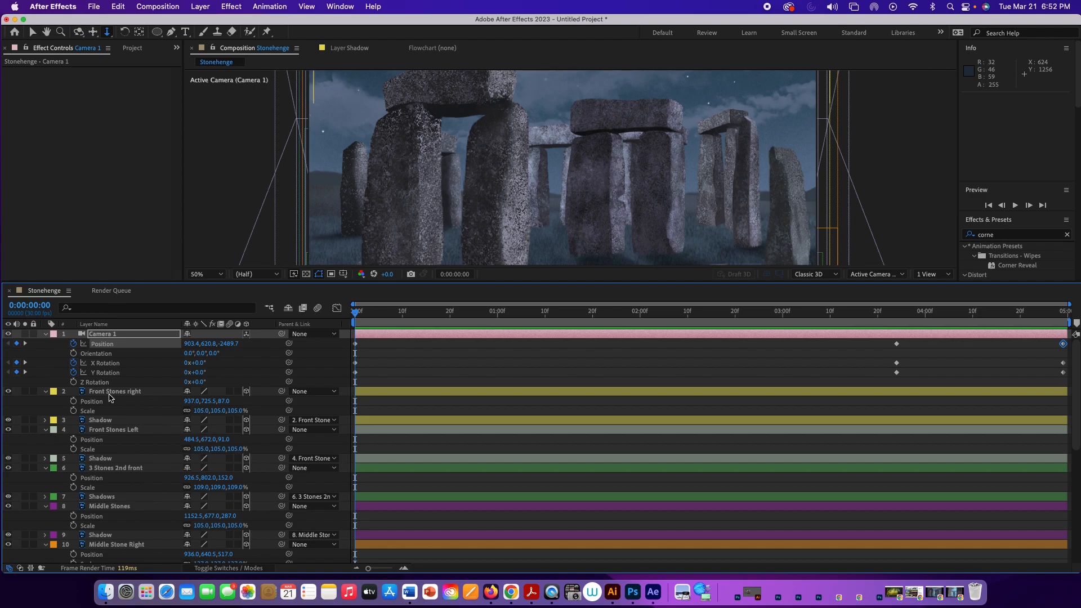
{"action": "left_click", "coordinate": [123, 336]}
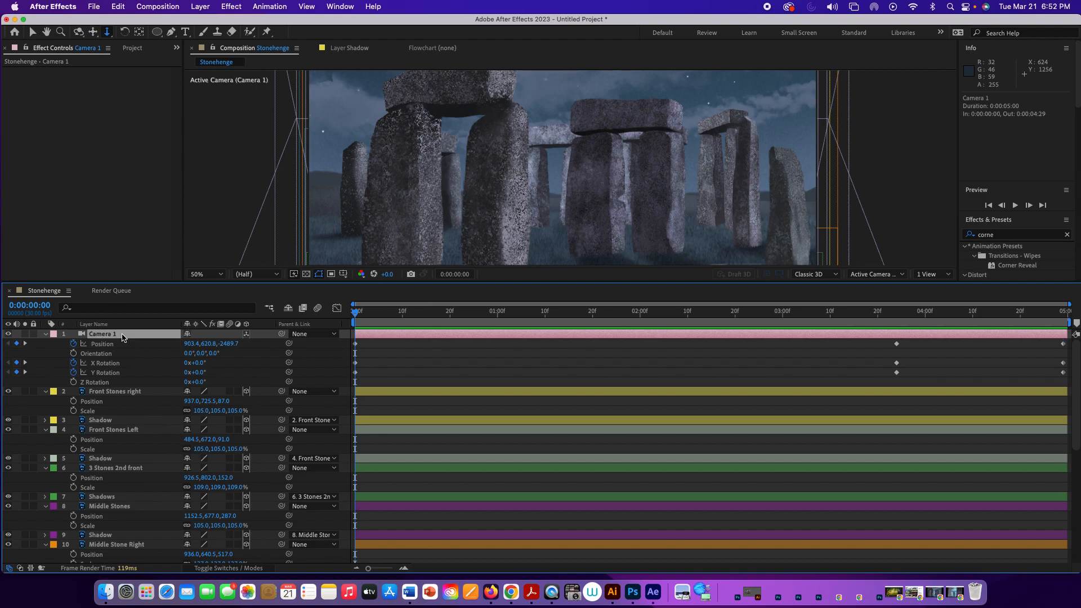
{"action": "key", "text": "super+a"}
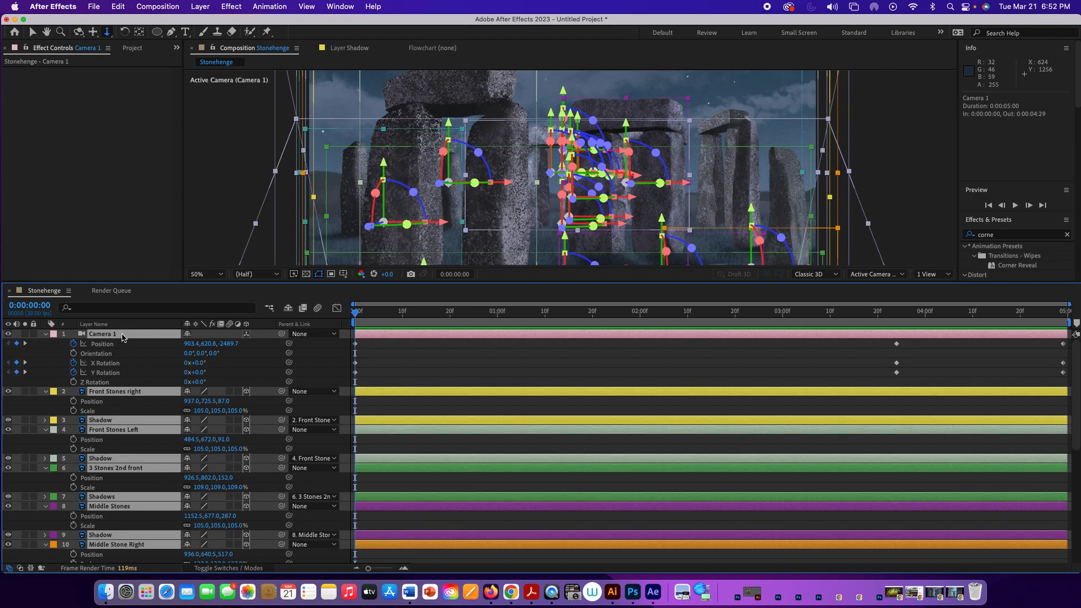
{"action": "left_click", "coordinate": [46, 335]}
{"action": "left_click", "coordinate": [173, 552]}
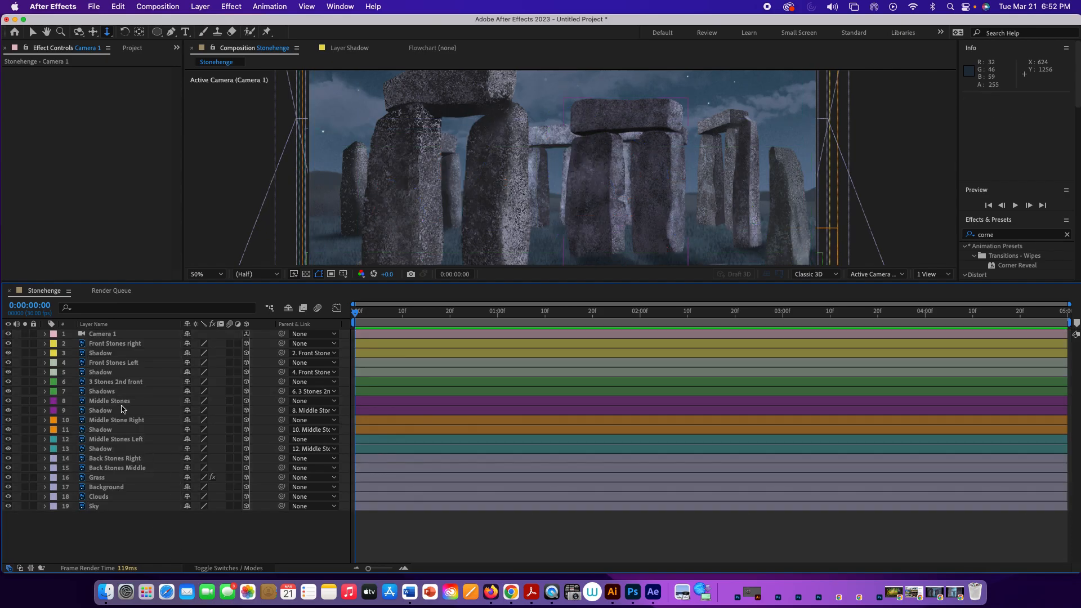
{"action": "left_click", "coordinate": [118, 430]}
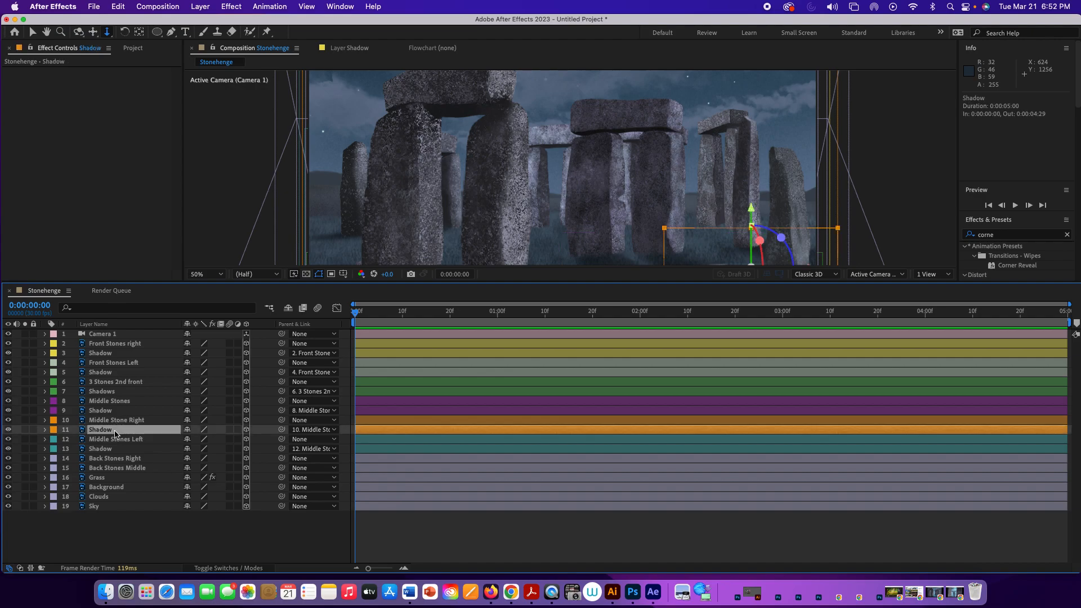
{"action": "left_click", "coordinate": [116, 421]}
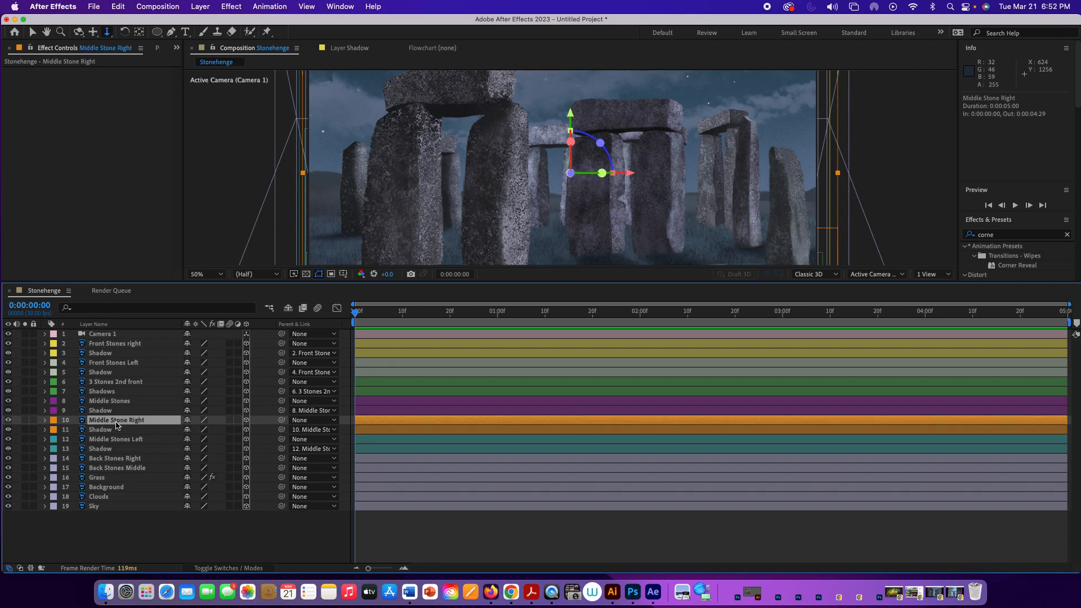
{"action": "left_click", "coordinate": [122, 507]}
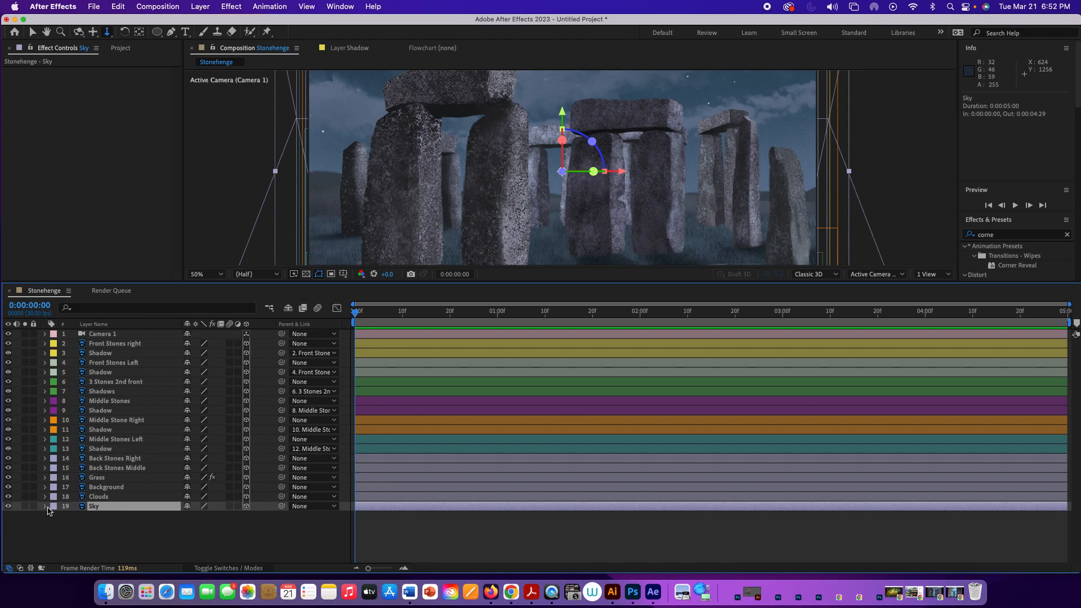
{"action": "left_click", "coordinate": [45, 506]}
{"action": "left_click", "coordinate": [46, 507]}
- Reveal only Camera 1's keyframed properties and collapse them again
{"action": "left_click", "coordinate": [150, 335]}
{"action": "key", "text": "u"}
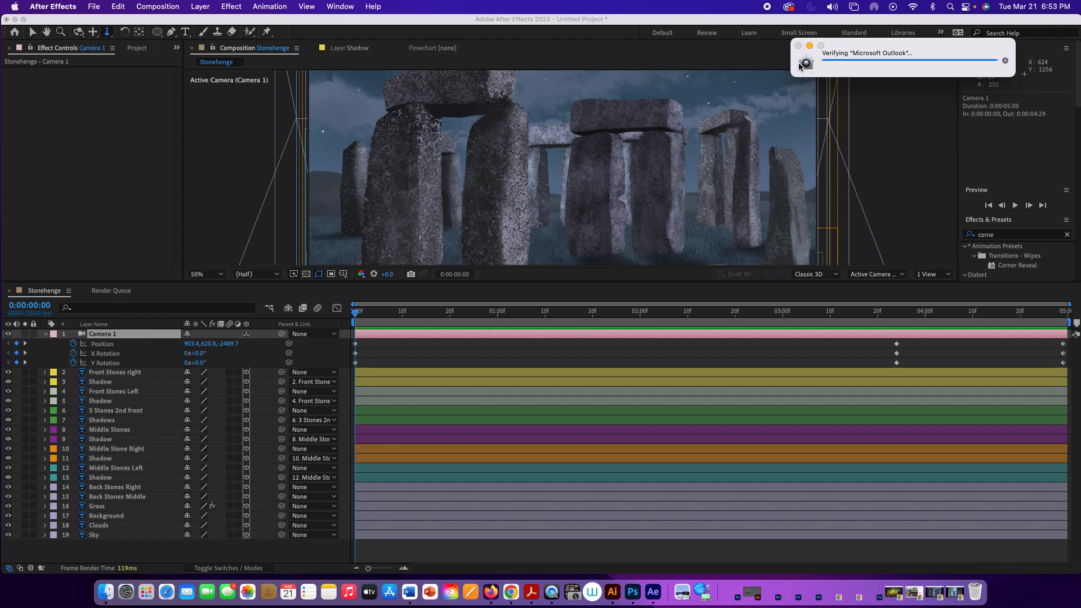
{"action": "left_click", "coordinate": [809, 46]}
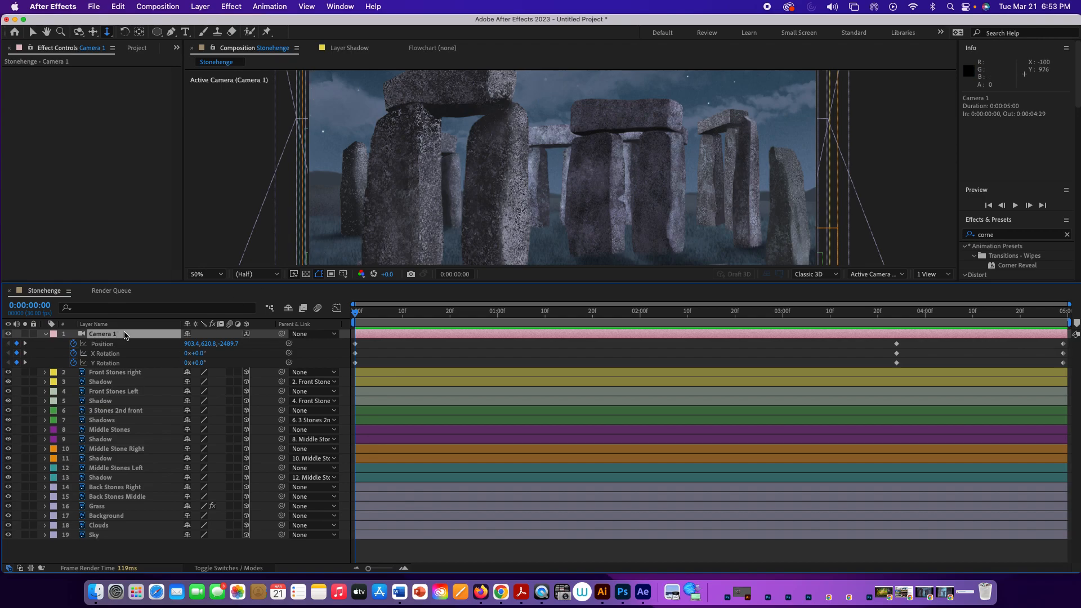
{"action": "key", "text": "u"}
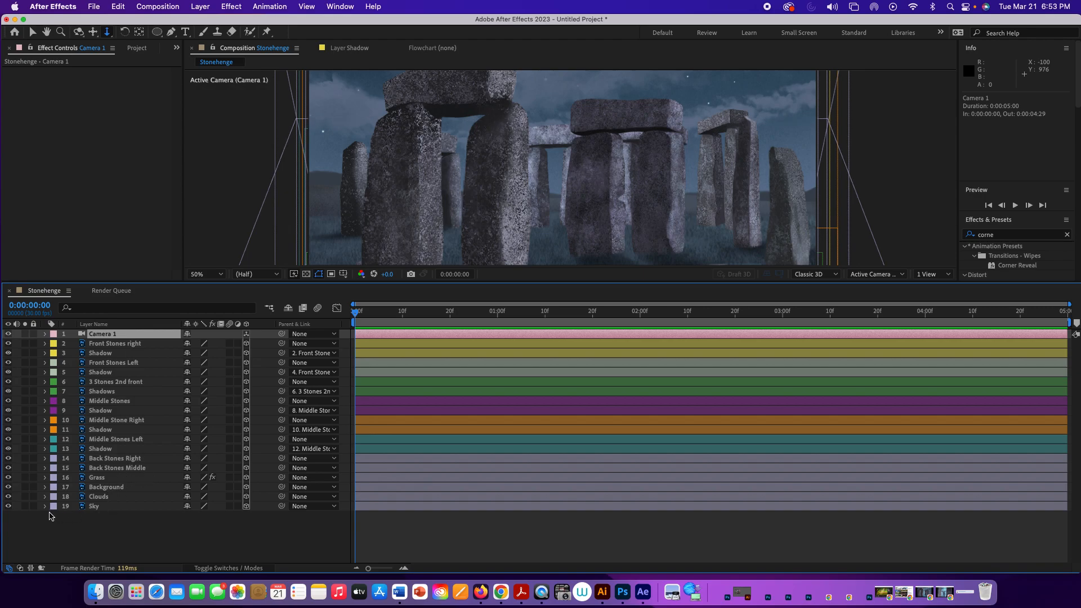
{"action": "left_click", "coordinate": [45, 507]}
{"action": "left_click", "coordinate": [46, 508]}
{"action": "left_click", "coordinate": [112, 508]}
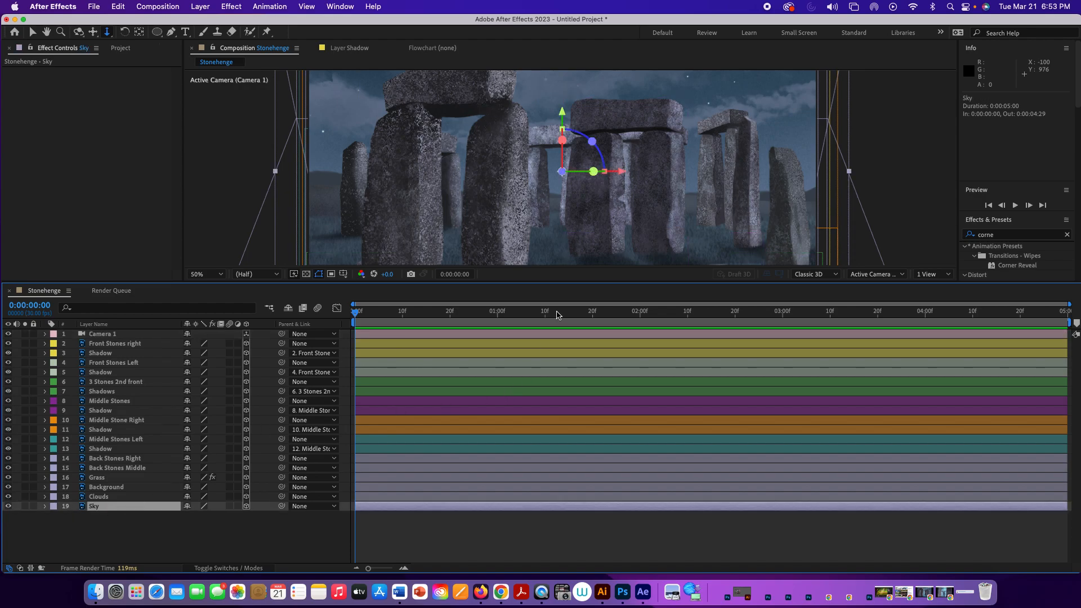
- Shrink the timeline area and hide every layer from Front Stones right down to Middle Stone Right's Shadow
{"action": "left_click_drag", "start_coordinate": [540, 282], "coordinate": [543, 348]}
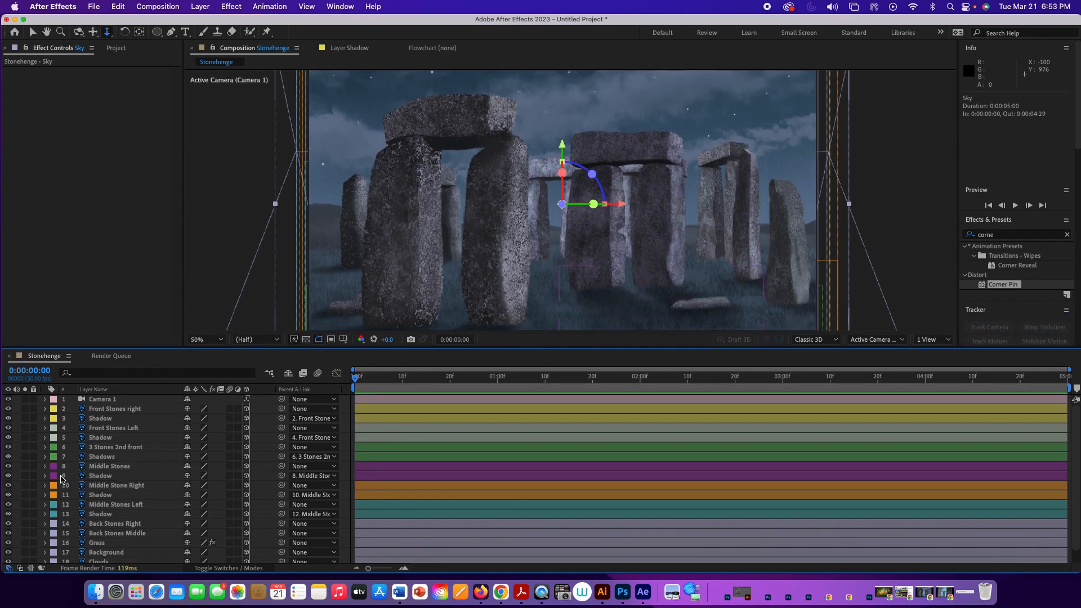
{"action": "left_click_drag", "start_coordinate": [8, 413], "coordinate": [10, 495]}
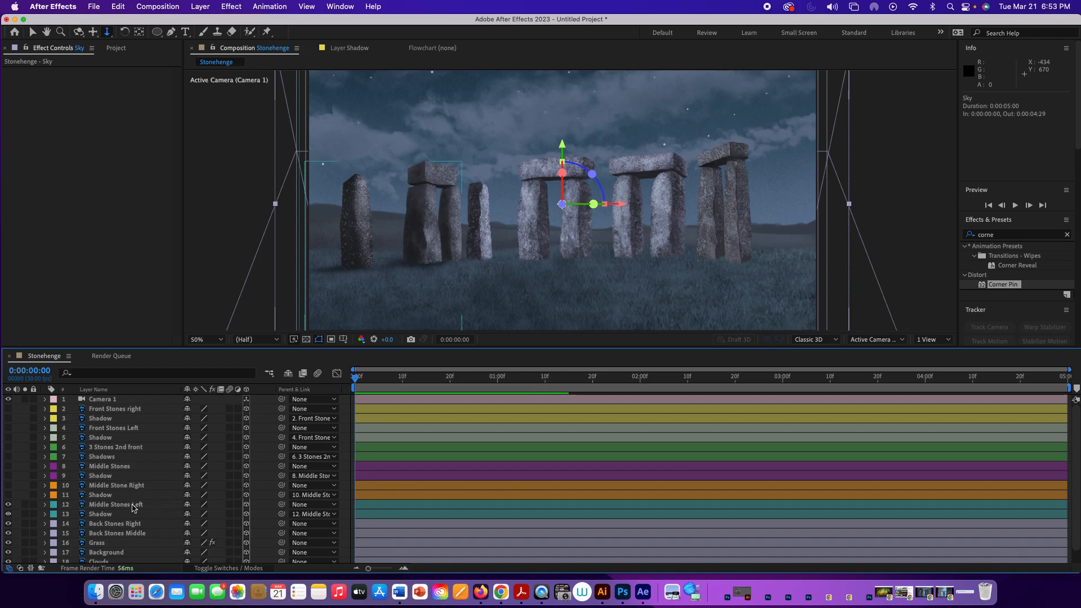
- Create a new shape layer directly above the Middle Stones Left layer
{"action": "left_click", "coordinate": [134, 505]}
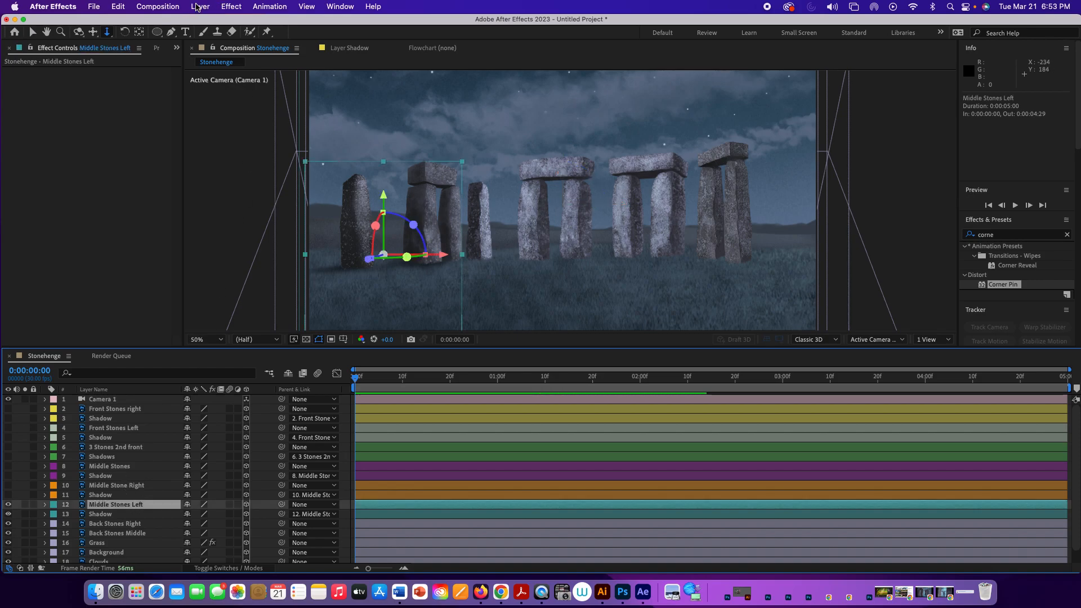
{"action": "left_click", "coordinate": [198, 7]}
{"action": "mouse_move", "coordinate": [200, 22]}
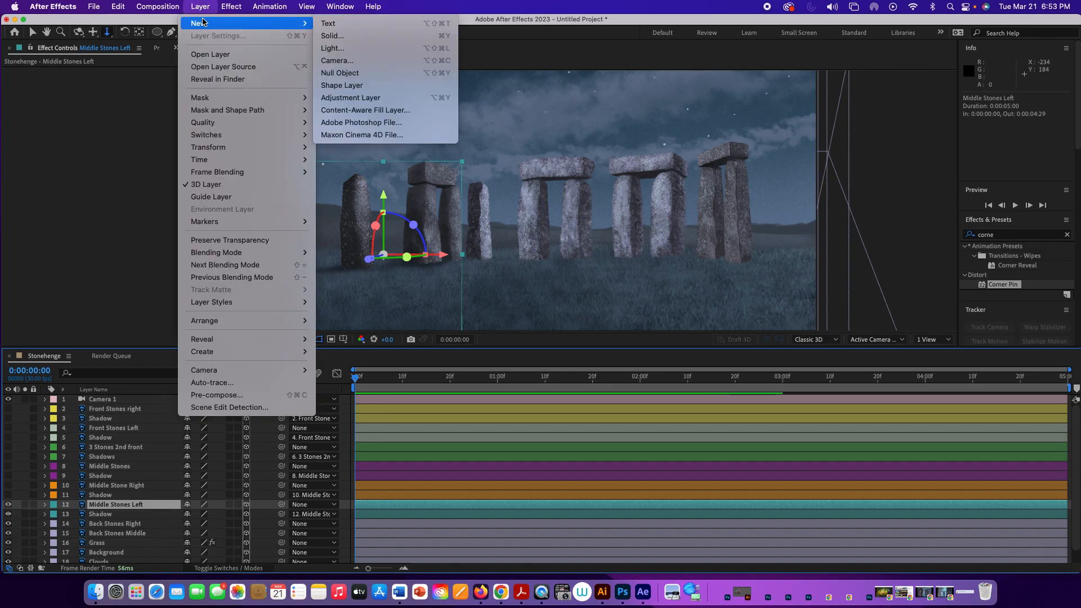
{"action": "left_click", "coordinate": [342, 86]}
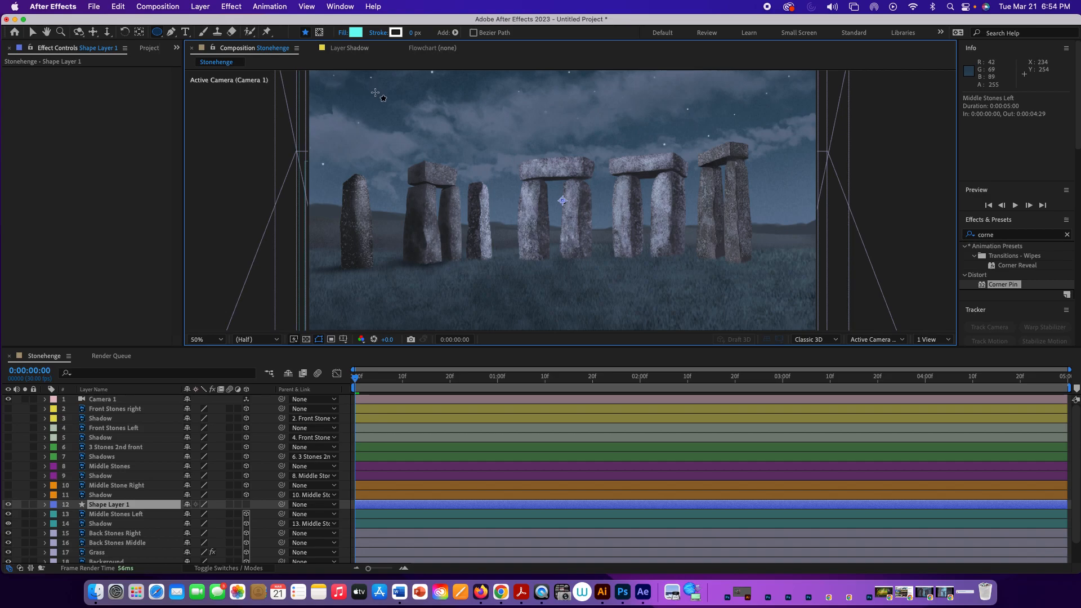
- Draw a cyan circle with the Ellipse tool on the new shape layer and move it over the middle back stones
{"action": "left_click", "coordinate": [158, 33]}
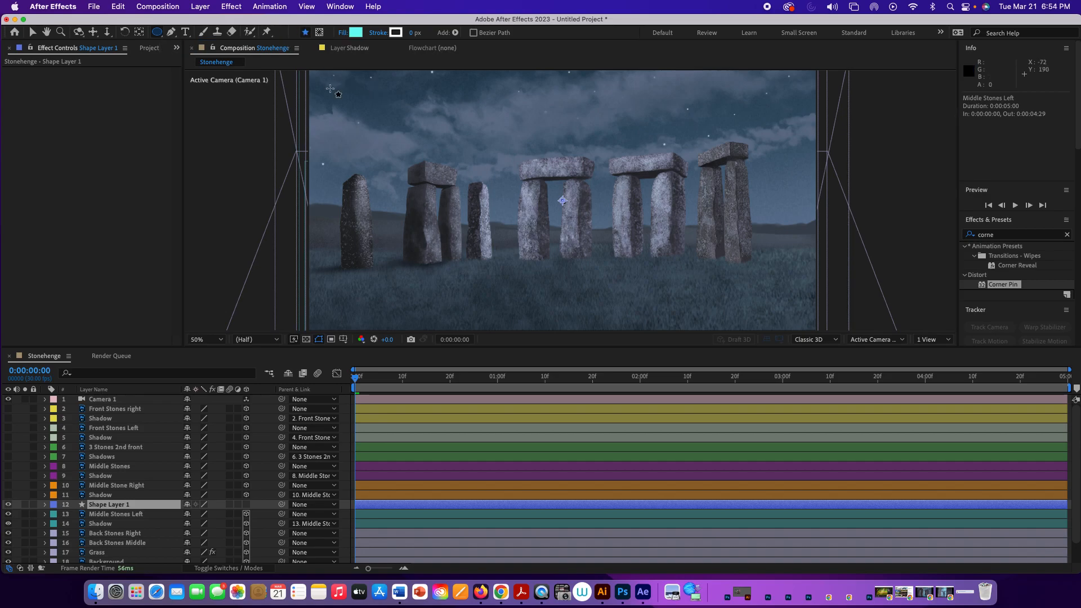
{"action": "mouse_move", "coordinate": [532, 174]}
{"action": "left_mouse_down"}
{"action": "mouse_move", "coordinate": [592, 229]}
{"action": "mouse_move", "coordinate": [626, 242]}
{"action": "left_mouse_up"}
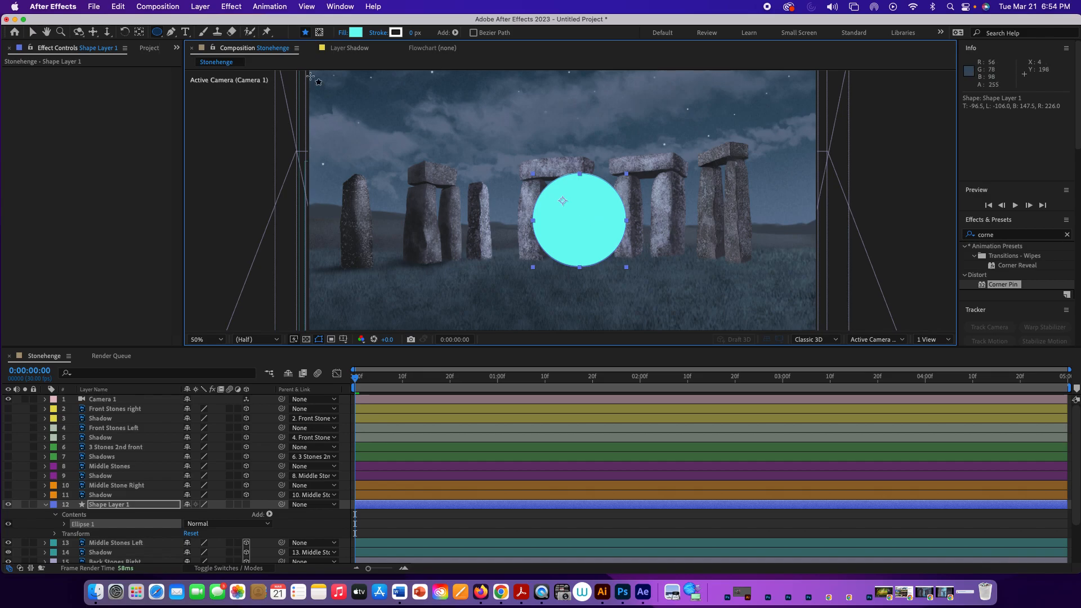
{"action": "key", "text": "v"}
{"action": "left_click_drag", "start_coordinate": [555, 219], "coordinate": [528, 209]}
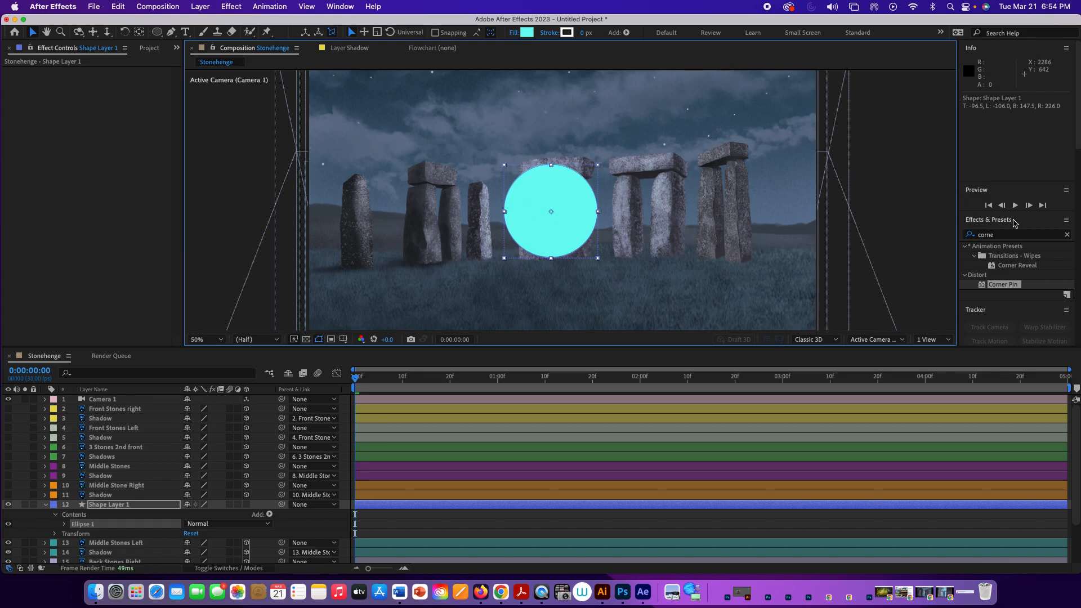
- Apply the CC Particle World effect to the shape layer and preview its particles over the opening frames
{"action": "left_click", "coordinate": [1001, 236]}
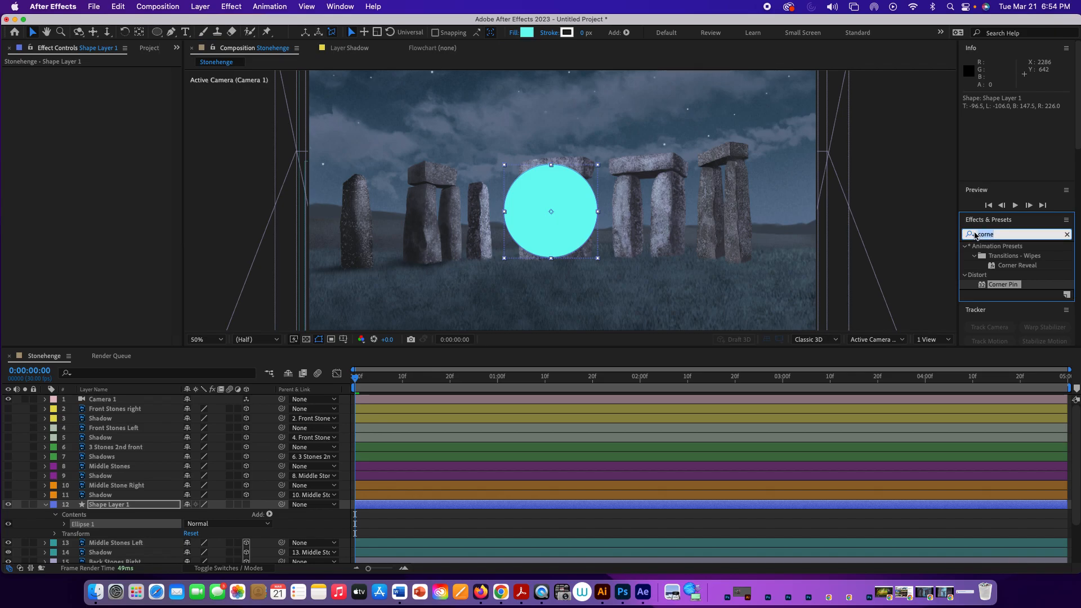
{"action": "type", "text": "part"}
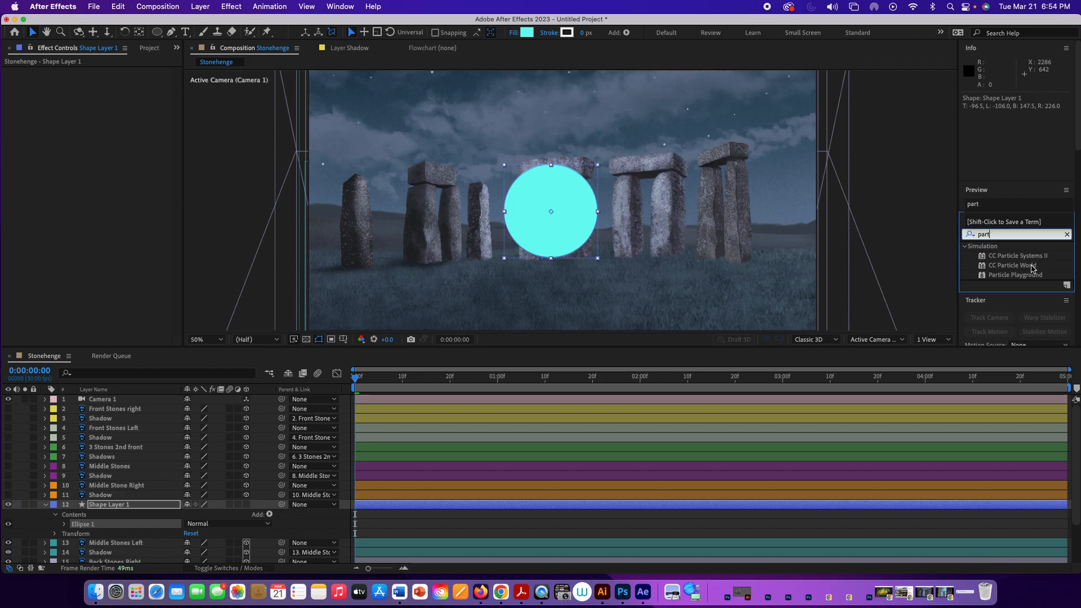
{"action": "double_click", "coordinate": [1012, 265]}
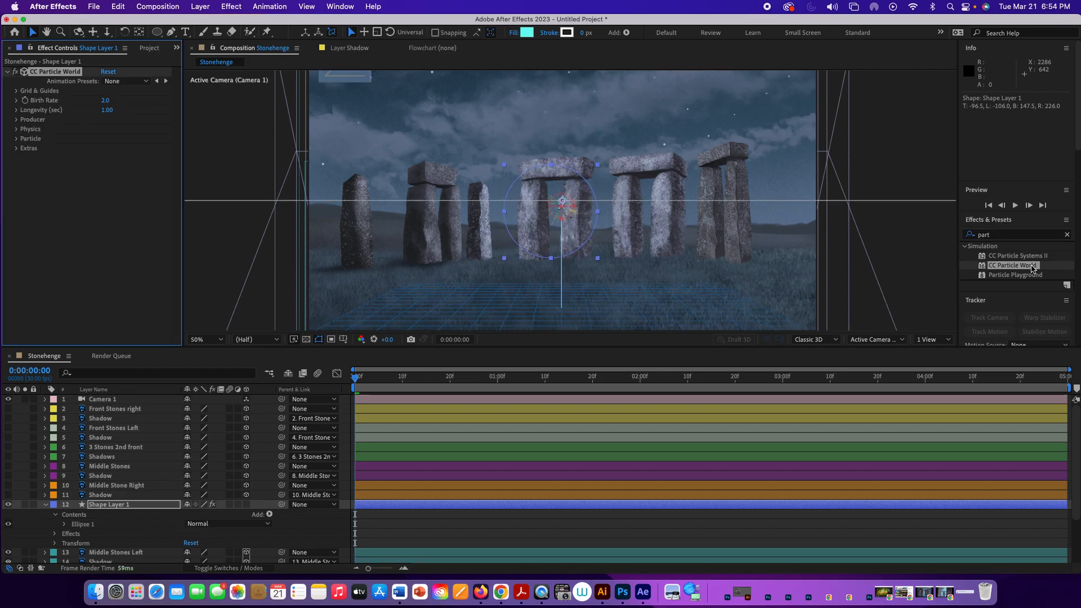
{"action": "key", "text": "space"}
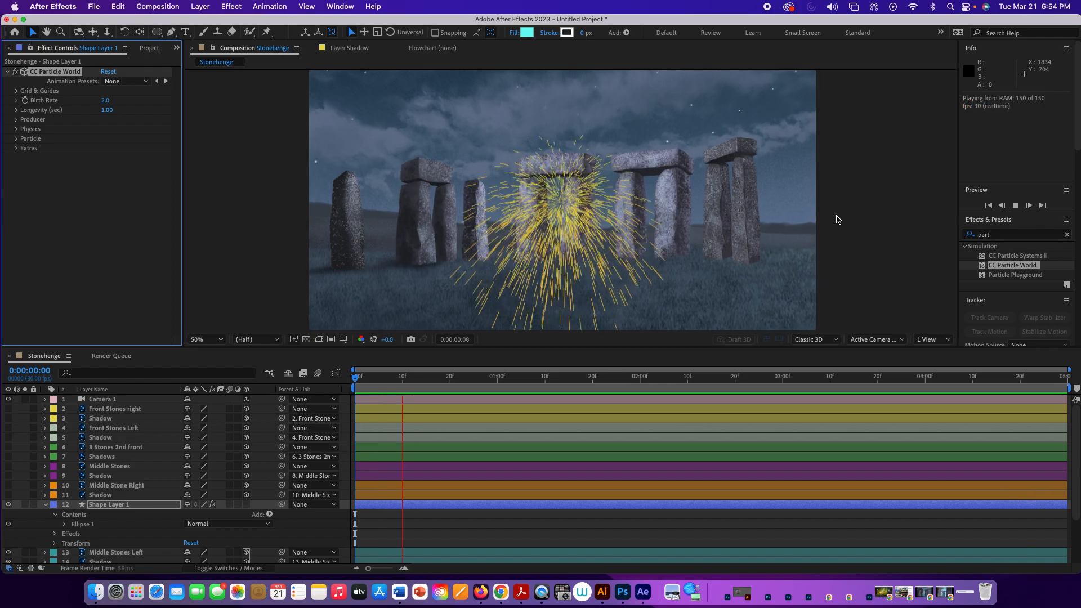
{"action": "key", "text": "space"}
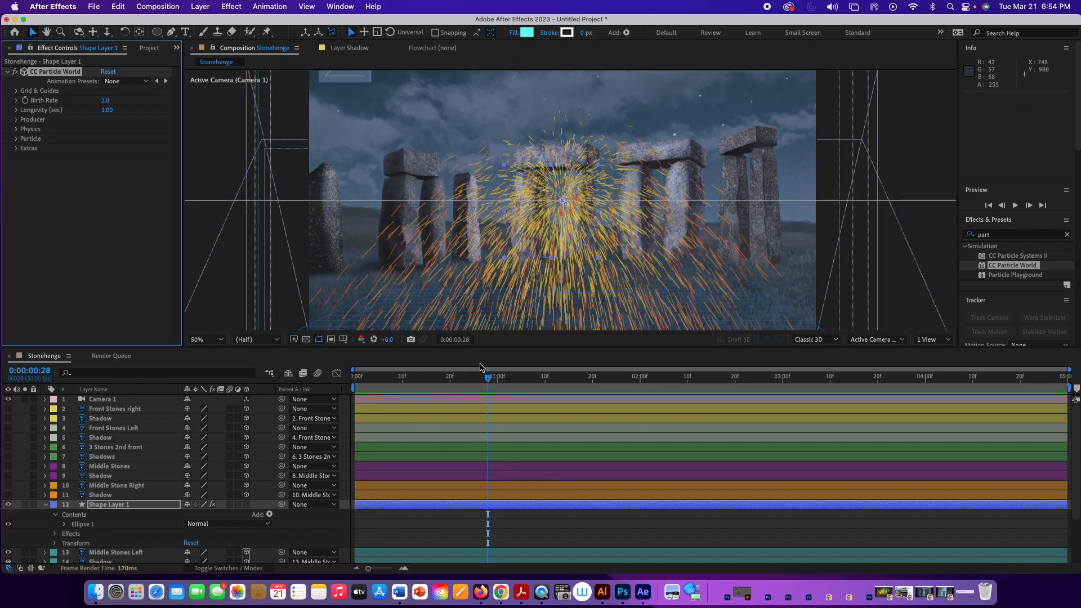
{"action": "left_click_drag", "start_coordinate": [486, 374], "coordinate": [356, 369]}
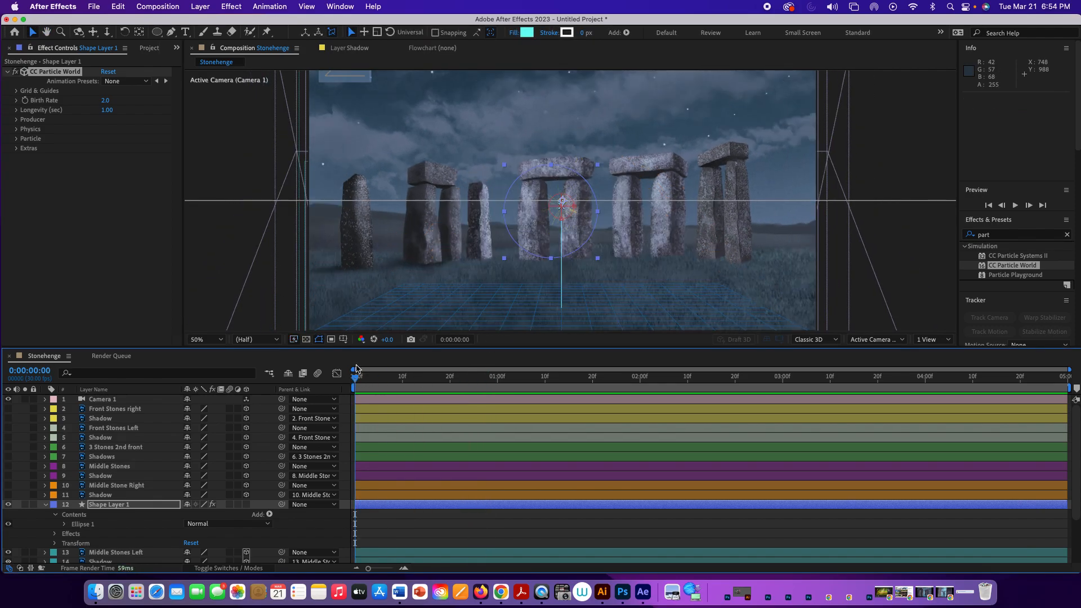
{"action": "left_click_drag", "start_coordinate": [355, 378], "coordinate": [387, 383]}
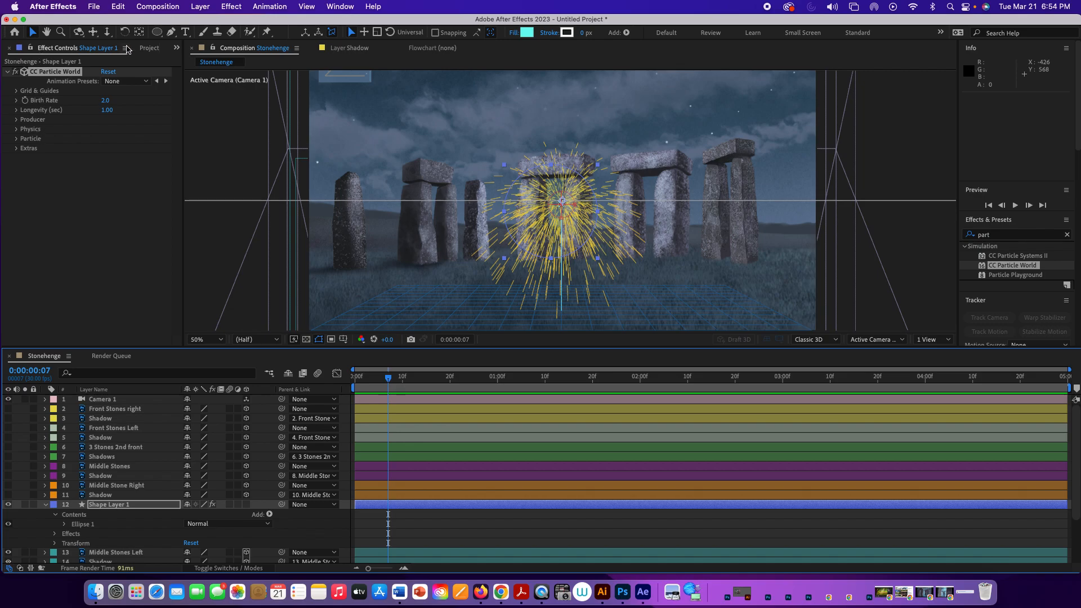
- Set the CC Particle World particle type to Star and play back the animation
{"action": "left_click", "coordinate": [156, 50]}
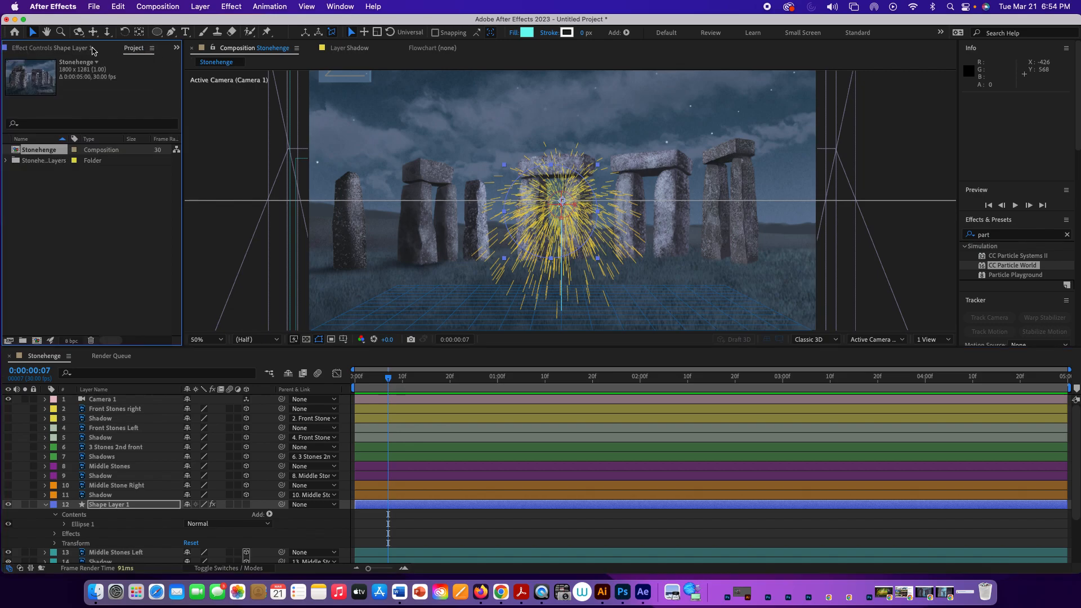
{"action": "left_click", "coordinate": [74, 48]}
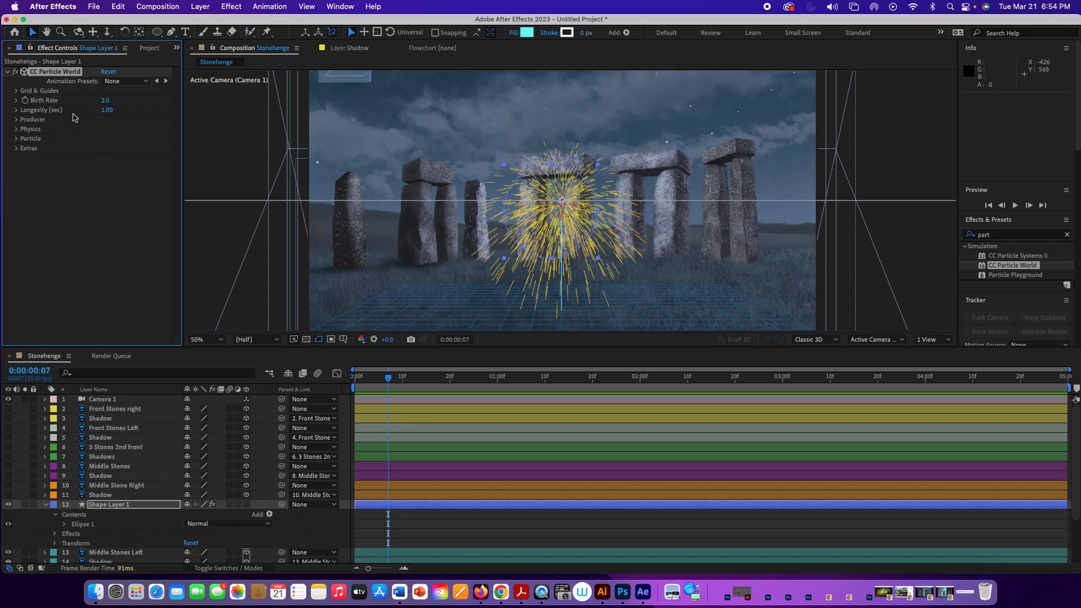
{"action": "left_click", "coordinate": [16, 139]}
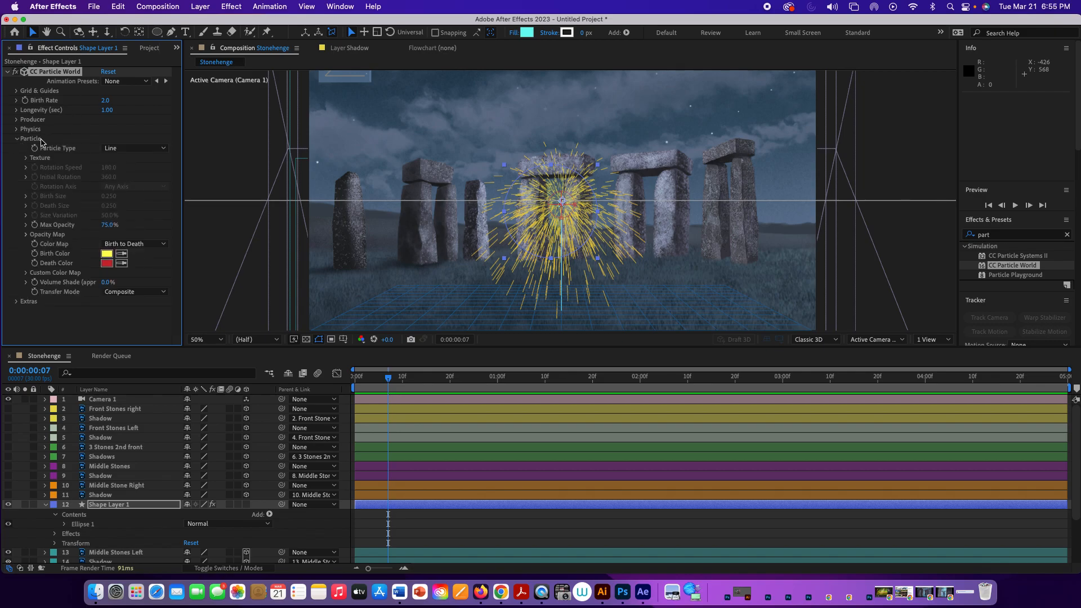
{"action": "left_click", "coordinate": [128, 149]}
{"action": "left_click", "coordinate": [129, 148]}
{"action": "left_click", "coordinate": [128, 149]}
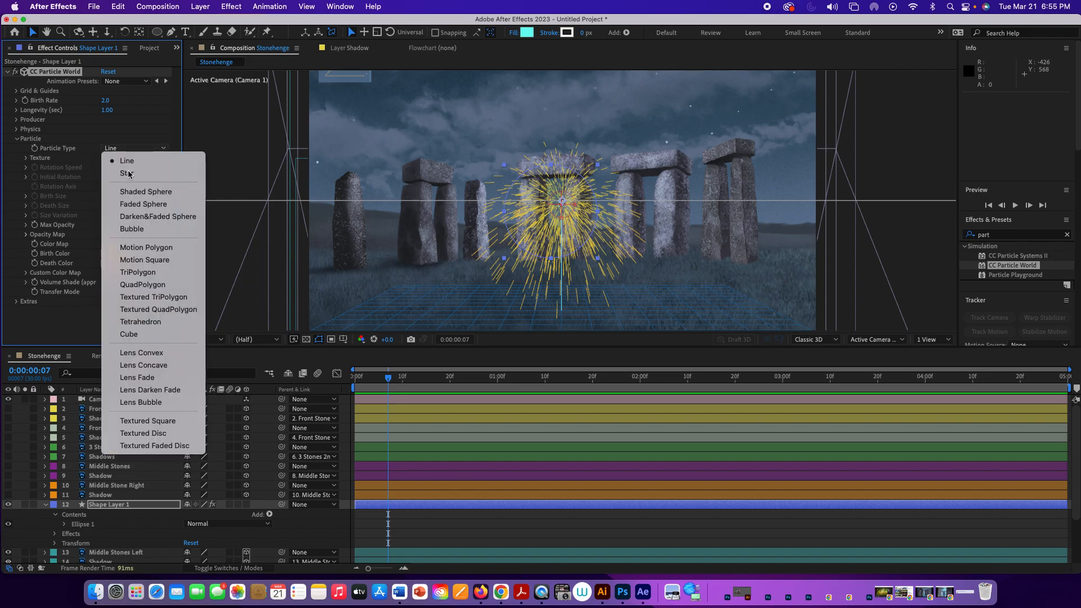
{"action": "left_click", "coordinate": [130, 173]}
{"action": "key", "text": "space"}
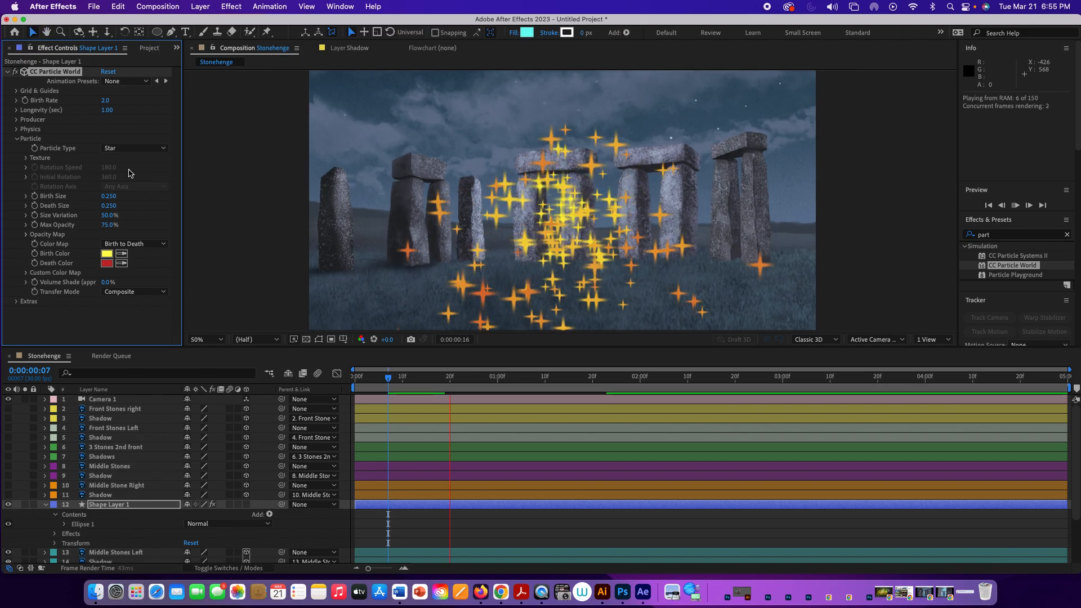
{"action": "key", "text": "space"}
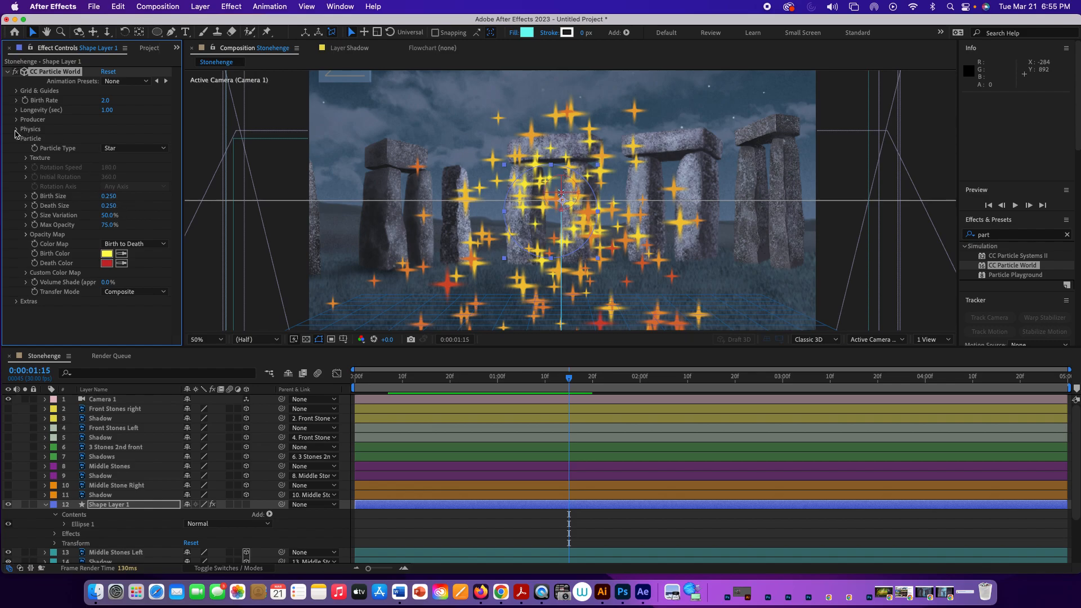
- Set the particle Physics Gravity to 0.000 and play back the result
{"action": "left_click", "coordinate": [16, 129]}
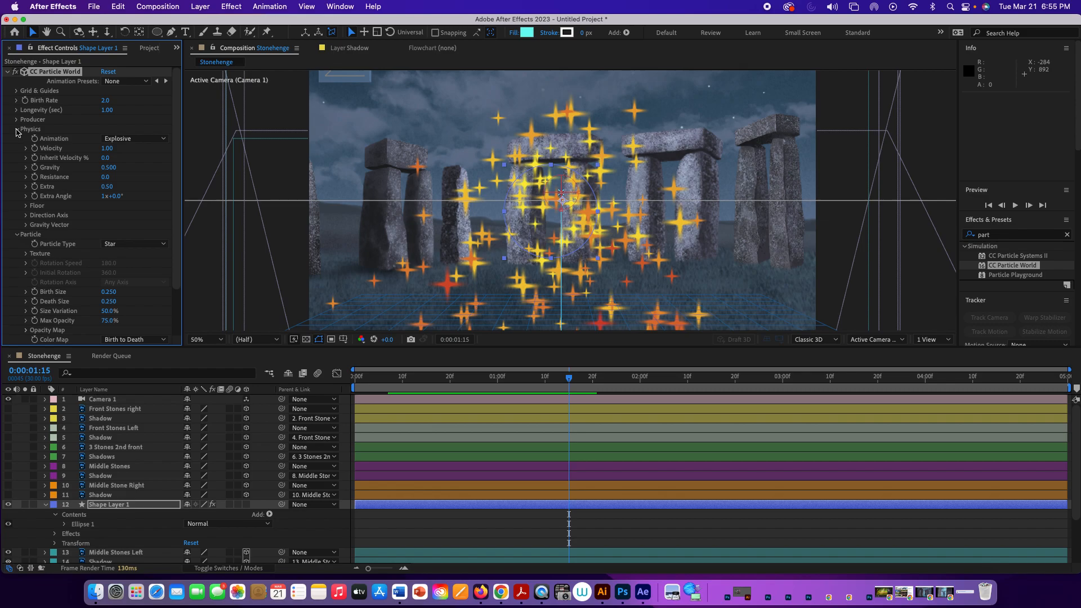
{"action": "mouse_move", "coordinate": [111, 171]}
{"action": "left_mouse_down"}
{"action": "mouse_move", "coordinate": [80, 167]}
{"action": "mouse_move", "coordinate": [113, 170]}
{"action": "left_mouse_up"}
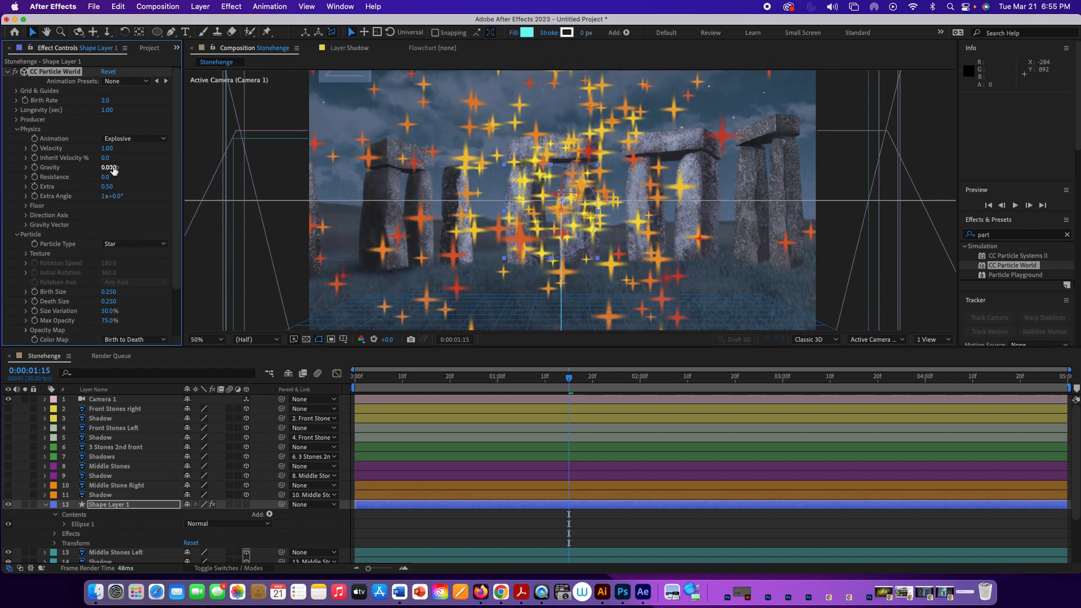
{"action": "key", "text": "space"}
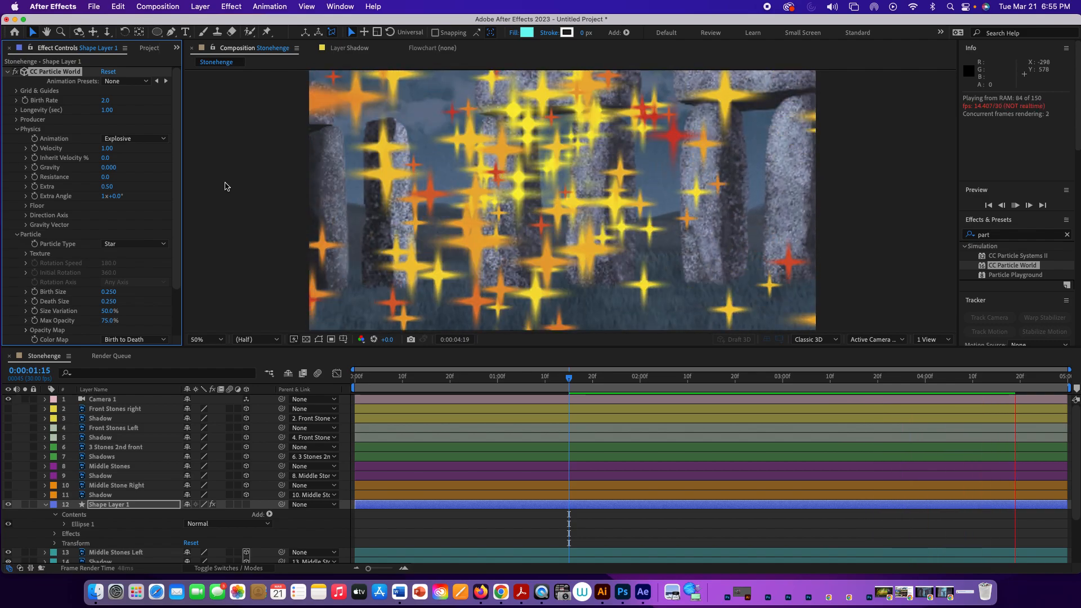
{"action": "key", "text": "space"}
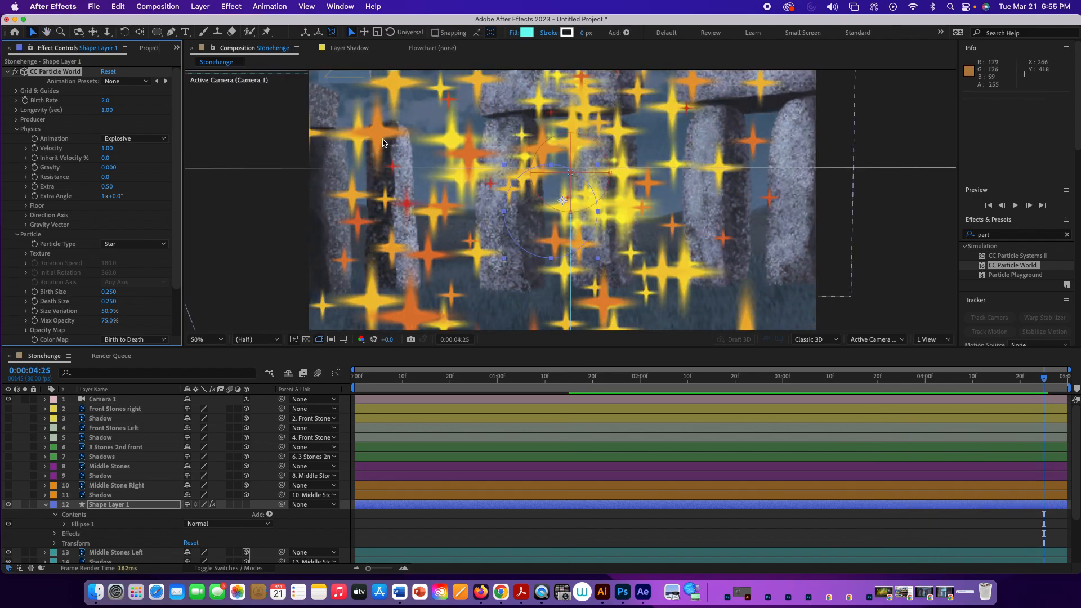
- Reduce the particles' Longevity to 0.27 seconds while viewing frame 11, and preview the shorter burst
{"action": "left_click", "coordinate": [360, 382]}
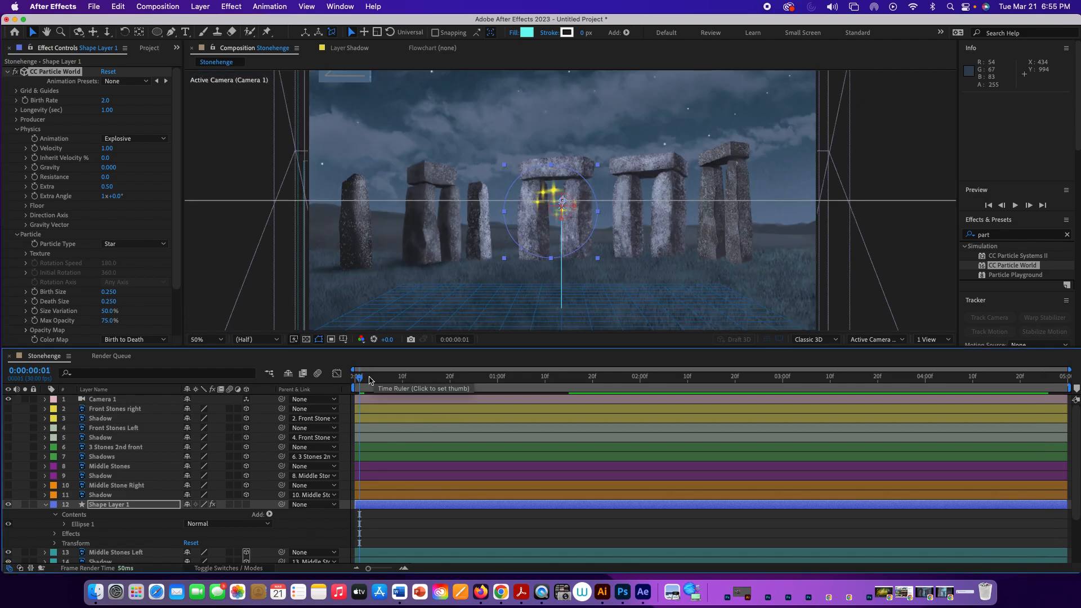
{"action": "left_click_drag", "start_coordinate": [369, 381], "coordinate": [407, 383]}
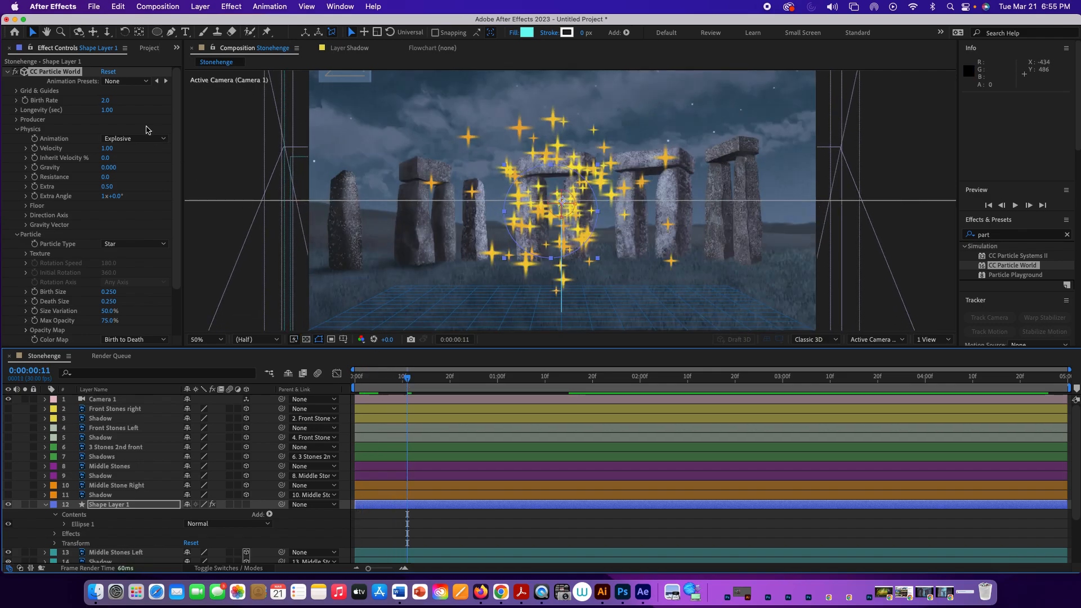
{"action": "left_click_drag", "start_coordinate": [107, 111], "coordinate": [79, 120]}
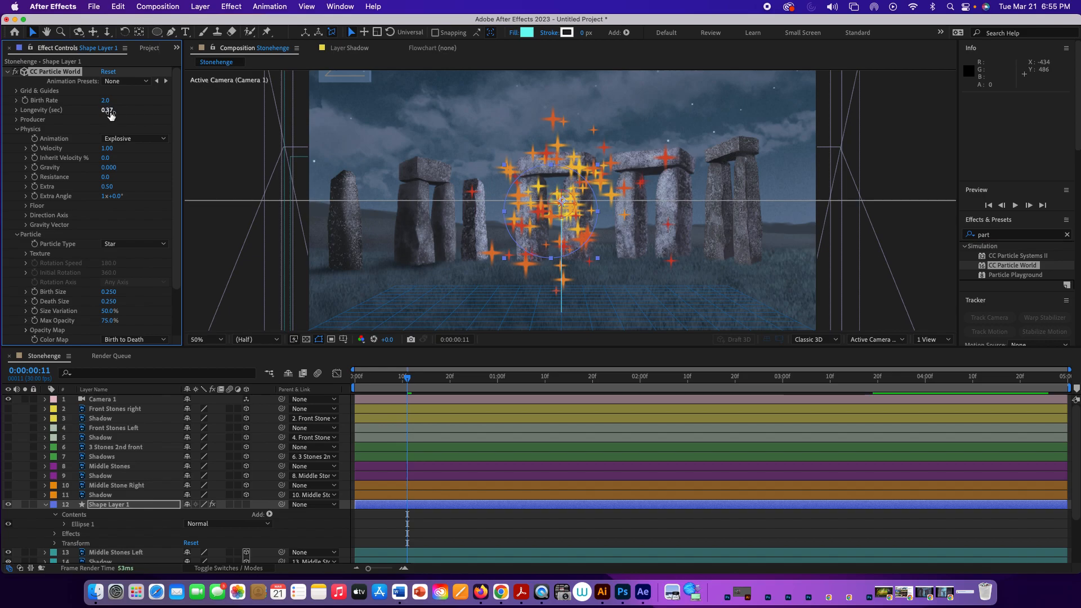
{"action": "left_click_drag", "start_coordinate": [107, 111], "coordinate": [104, 111]}
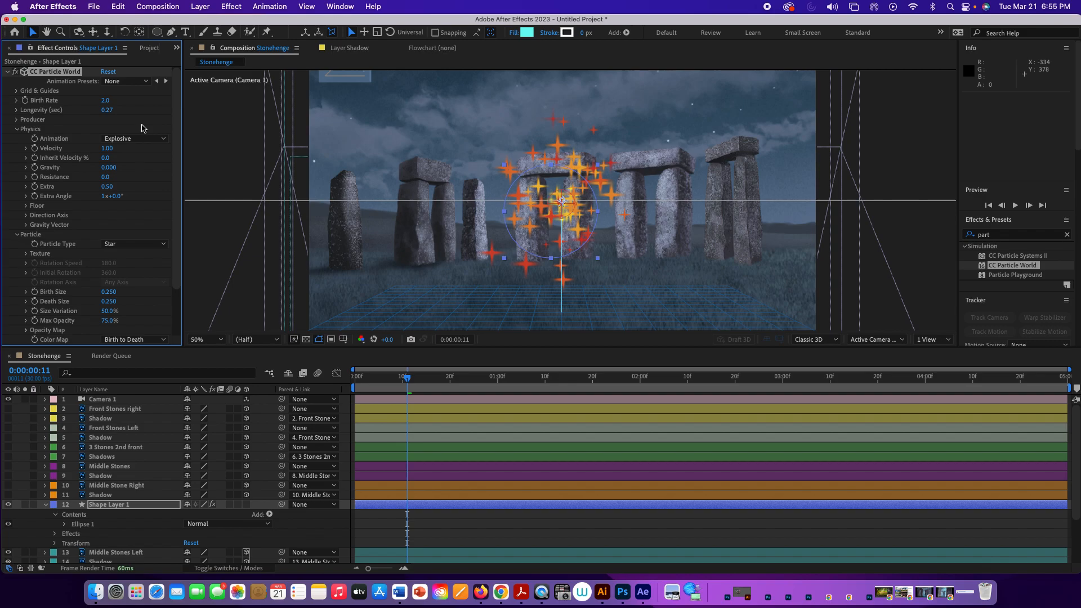
{"action": "key", "text": "space"}
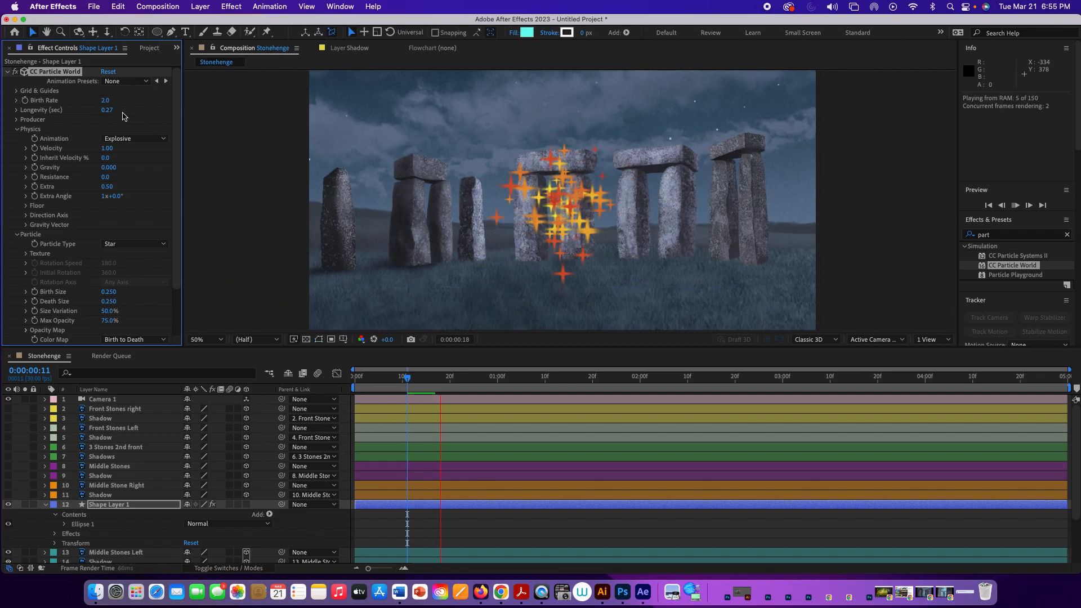
{"action": "left_click", "coordinate": [552, 385]}
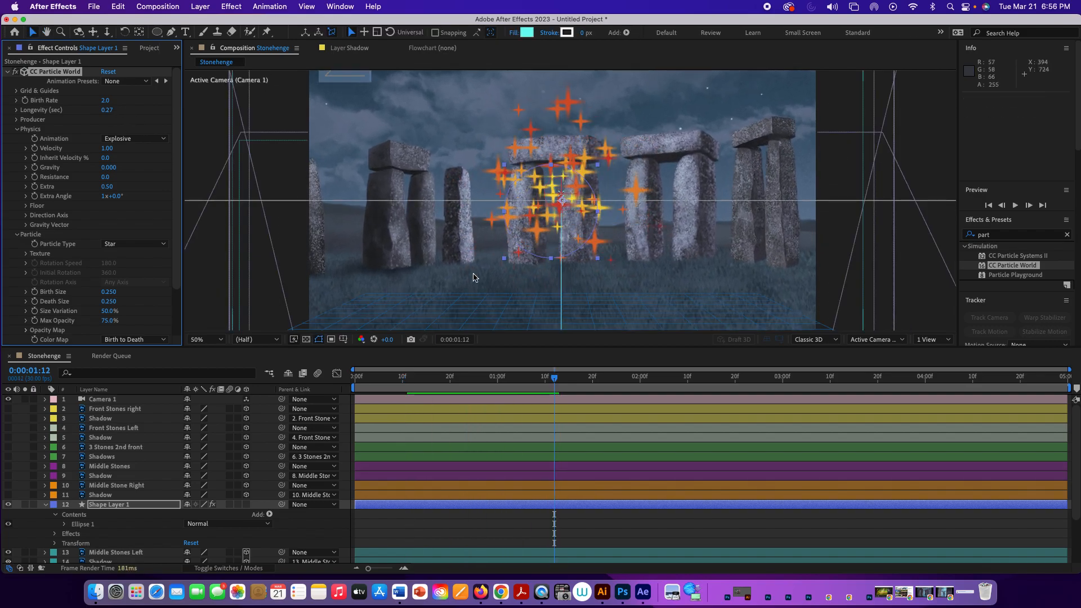
- Set the star particles' Birth Size to 0.030 and Death Size to 0.200, checking the result in playback
{"action": "left_click_drag", "start_coordinate": [555, 378], "coordinate": [355, 380]}
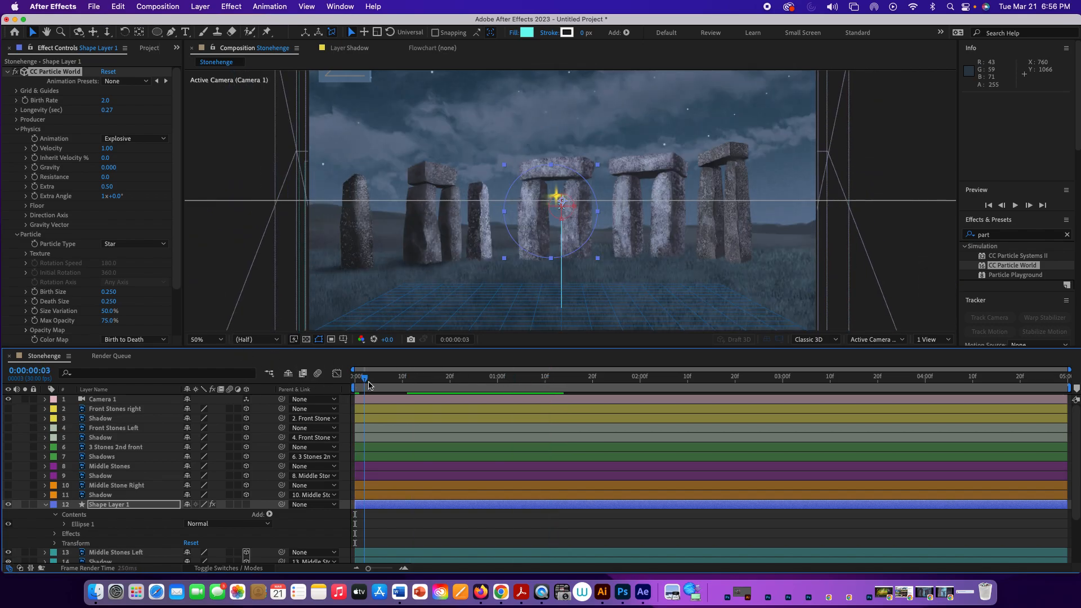
{"action": "left_click_drag", "start_coordinate": [357, 380], "coordinate": [396, 381]}
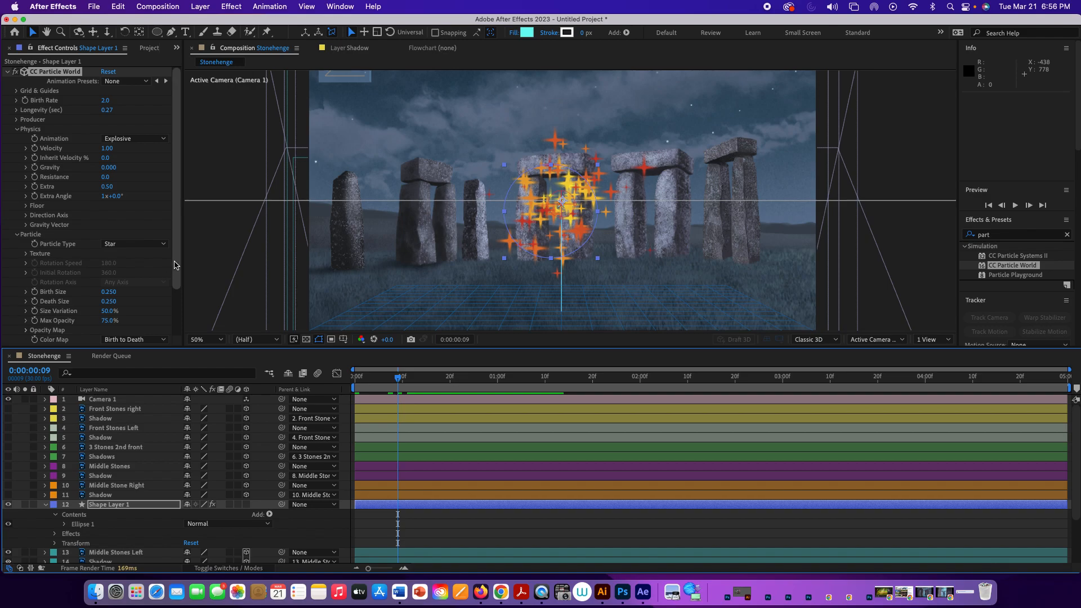
{"action": "scroll", "coordinate": [169, 302], "scroll_direction": "down", "scroll_amount": 3}
{"action": "scroll", "coordinate": [168, 302], "scroll_direction": "down", "scroll_amount": 1}
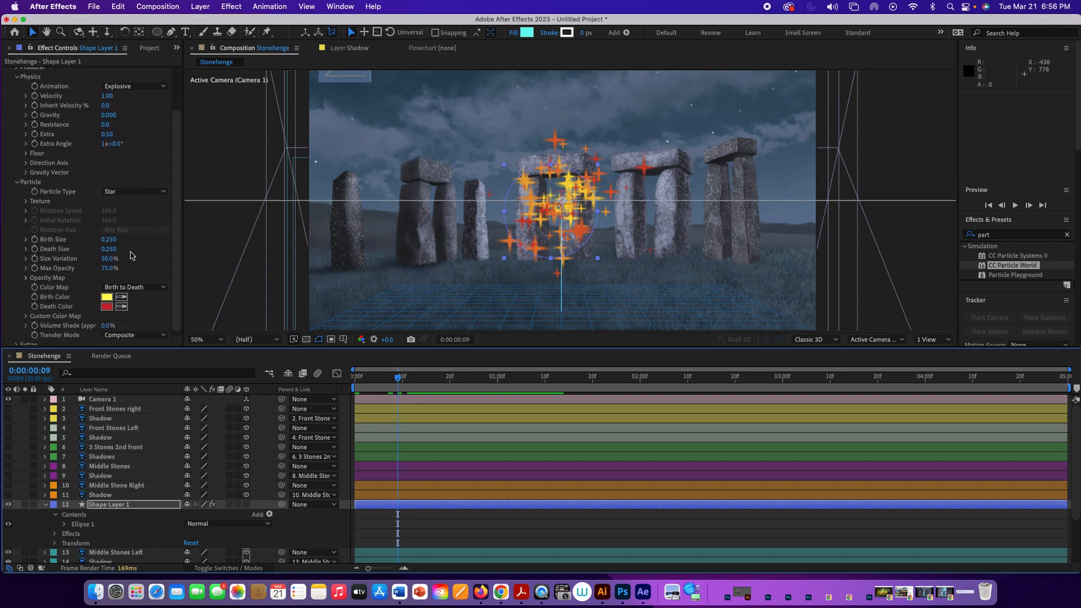
{"action": "left_click_drag", "start_coordinate": [104, 240], "coordinate": [102, 241]}
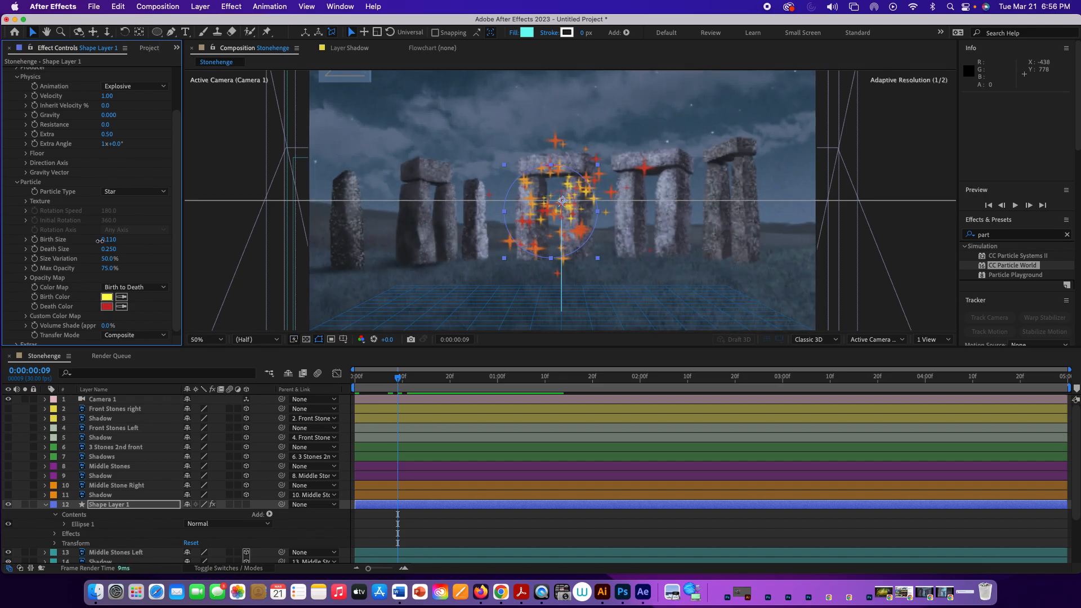
{"action": "left_click_drag", "start_coordinate": [99, 241], "coordinate": [107, 249]}
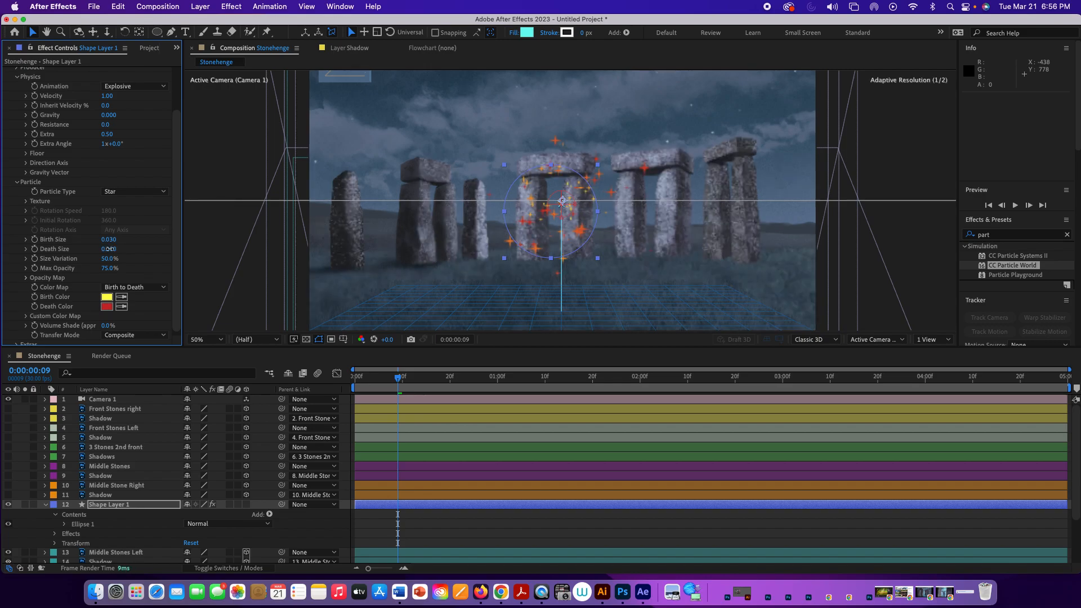
{"action": "key", "text": "space"}
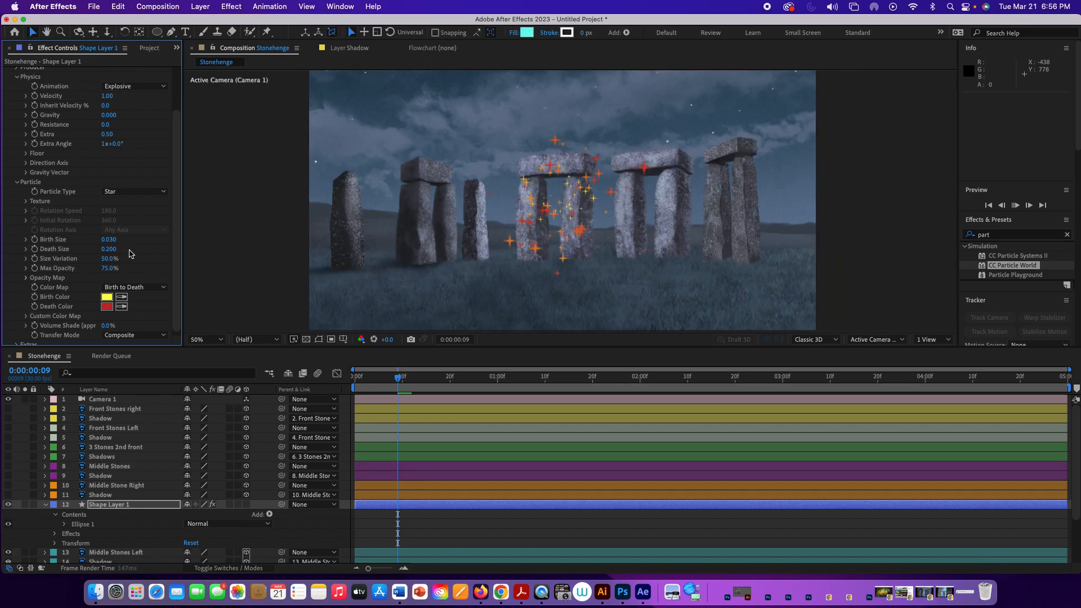
{"action": "key", "text": "space"}
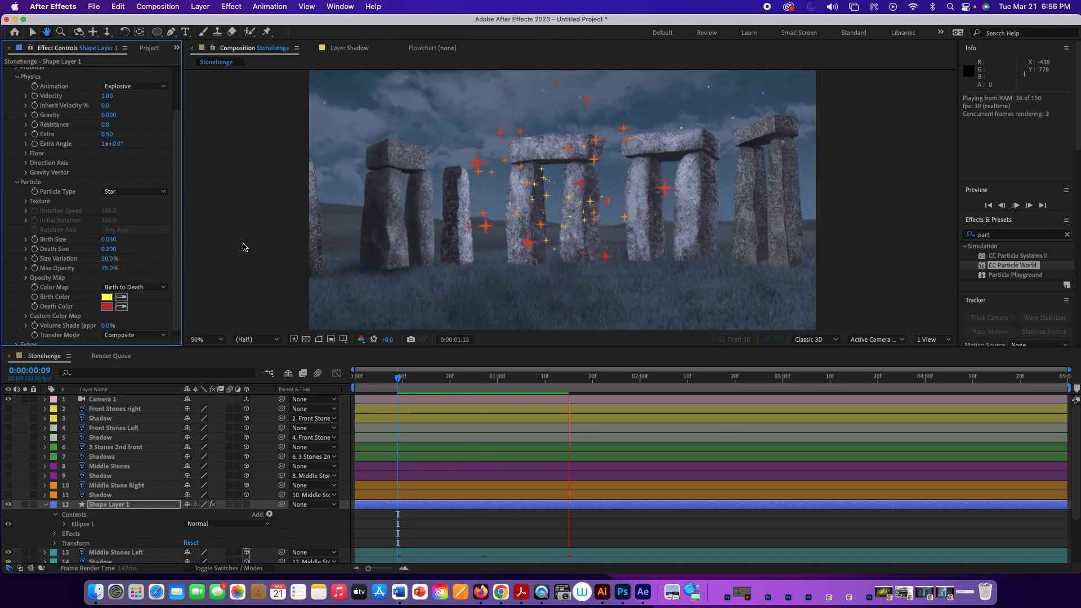
- Go to frame 15 and change the particles' Birth Color to near-white FCFCFA
{"action": "left_click_drag", "start_coordinate": [565, 380], "coordinate": [426, 377]}
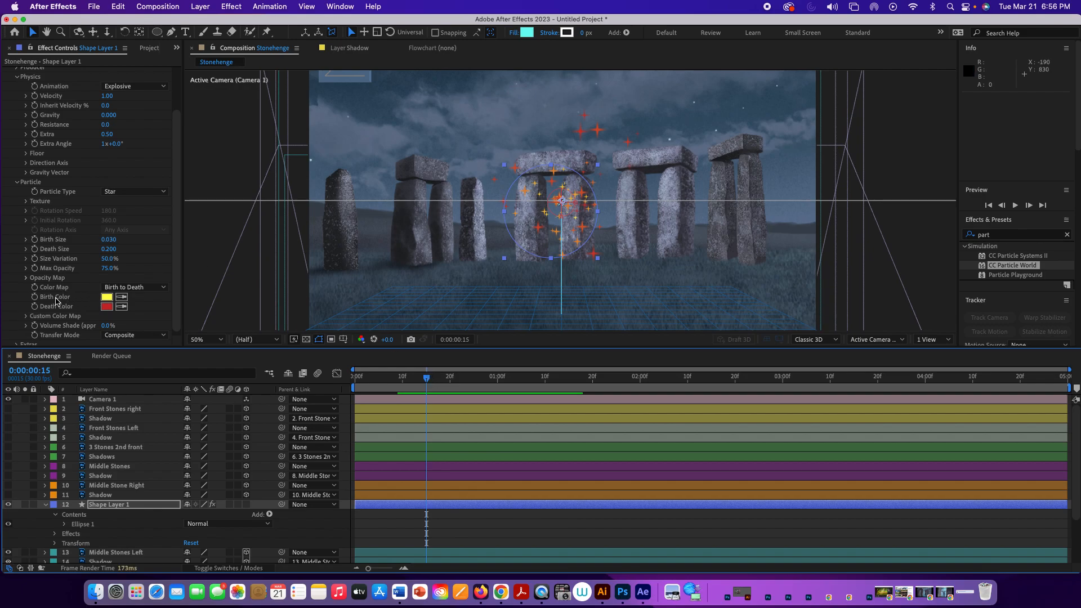
{"action": "left_click", "coordinate": [107, 298]}
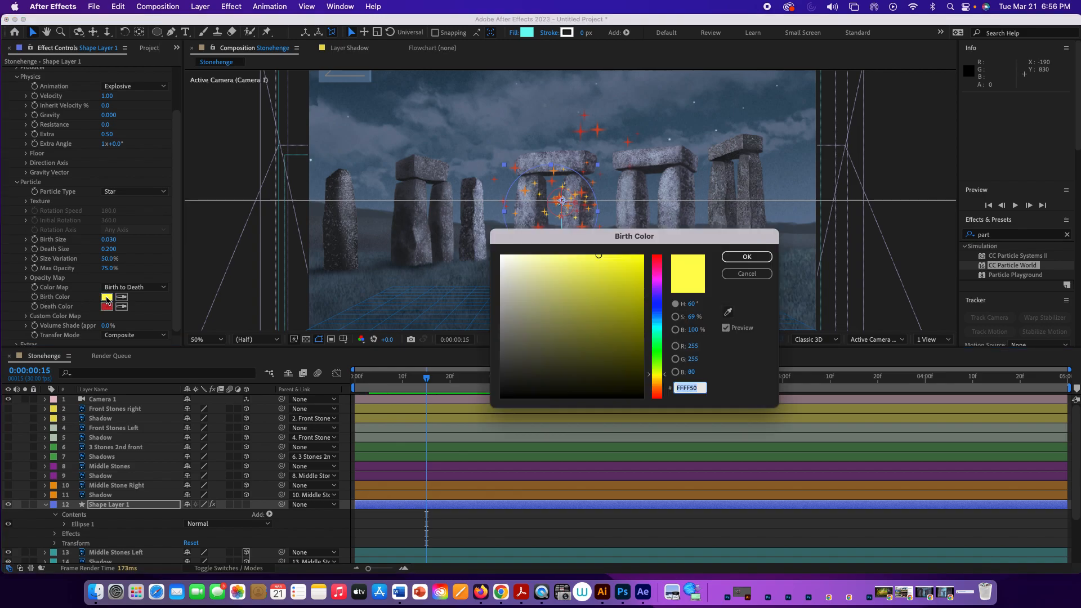
{"action": "left_click", "coordinate": [501, 256]}
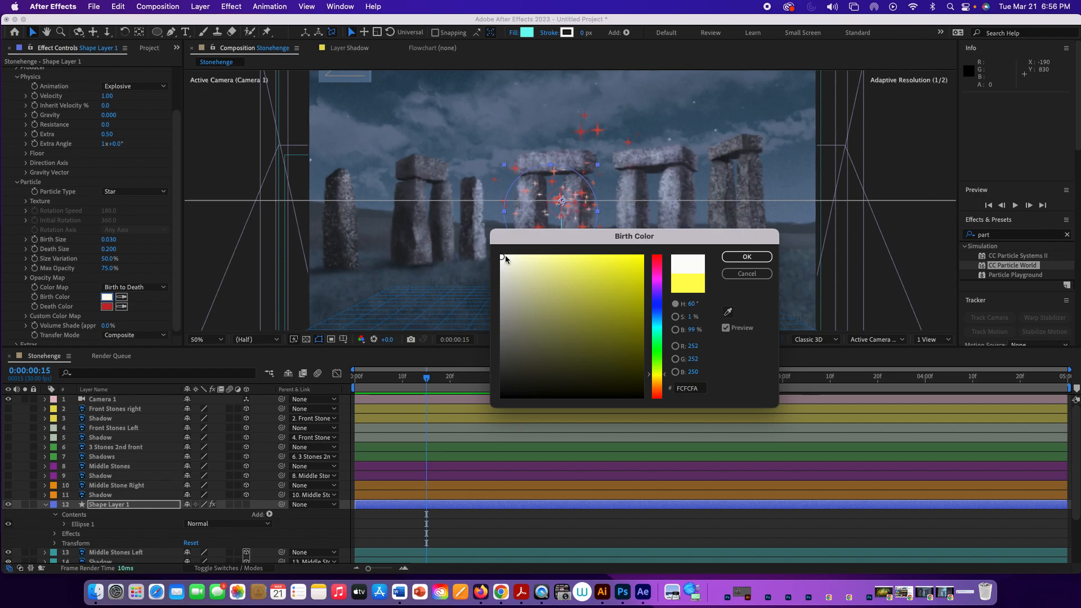
{"action": "left_click", "coordinate": [735, 259]}
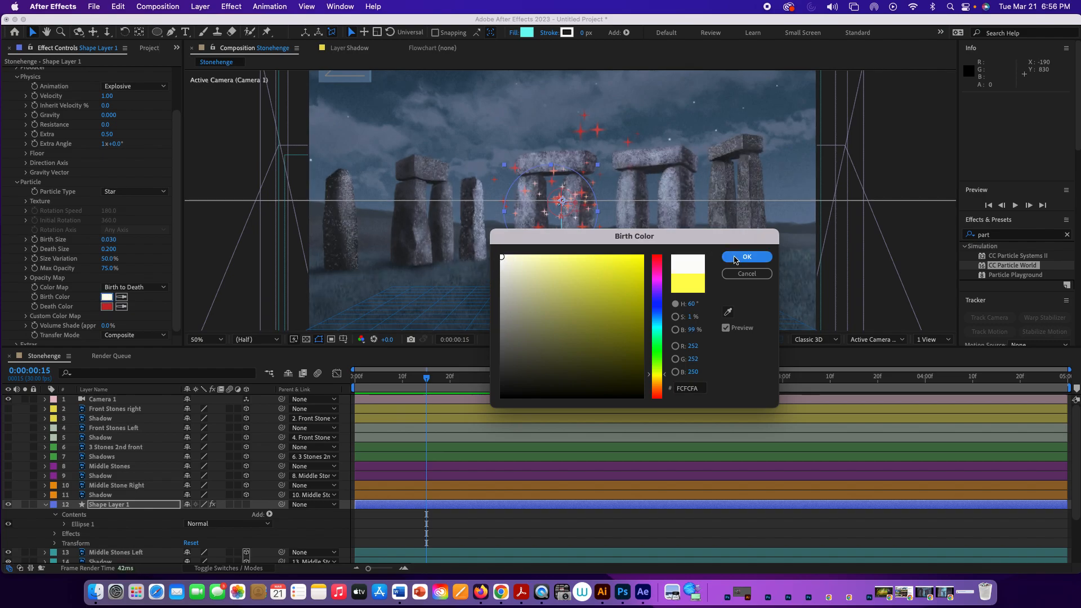
- Change the star particles' Death Color to light blue 6ED8FB and play back the result
{"action": "left_click", "coordinate": [106, 307]}
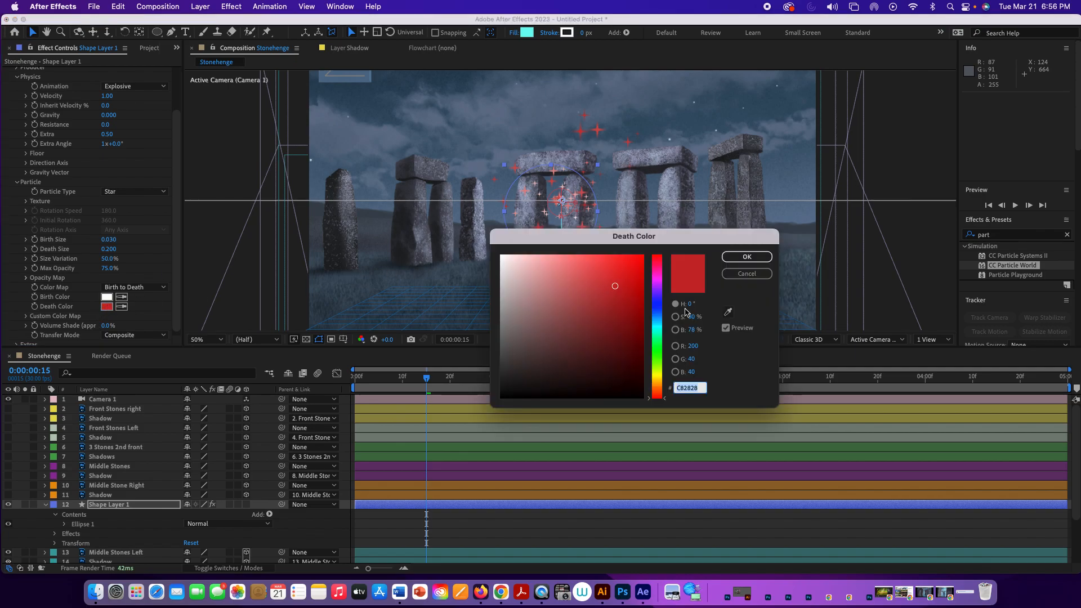
{"action": "left_click", "coordinate": [657, 320]}
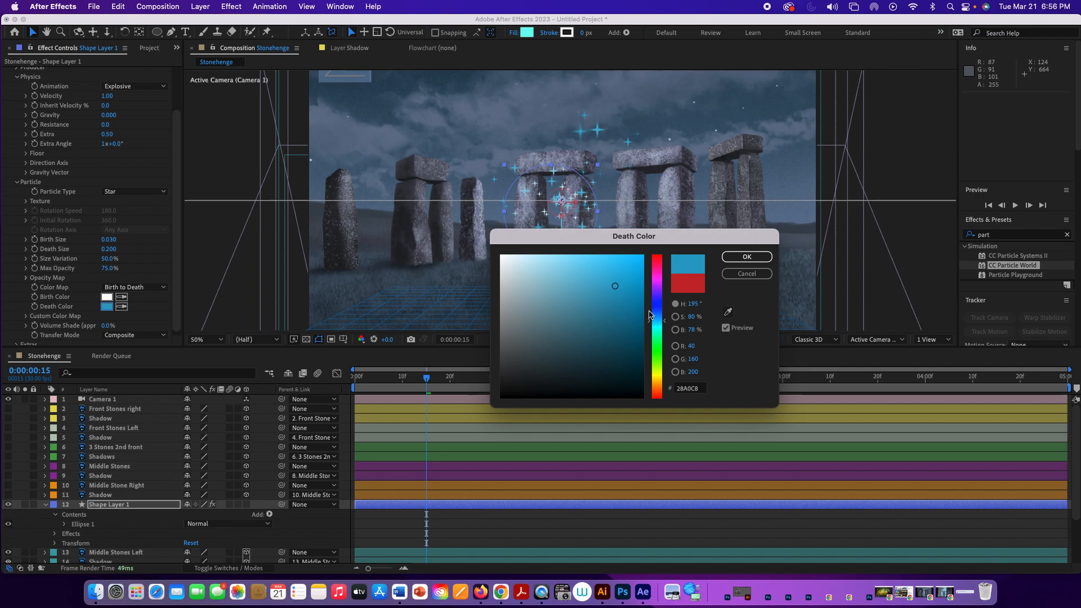
{"action": "left_click", "coordinate": [580, 257]}
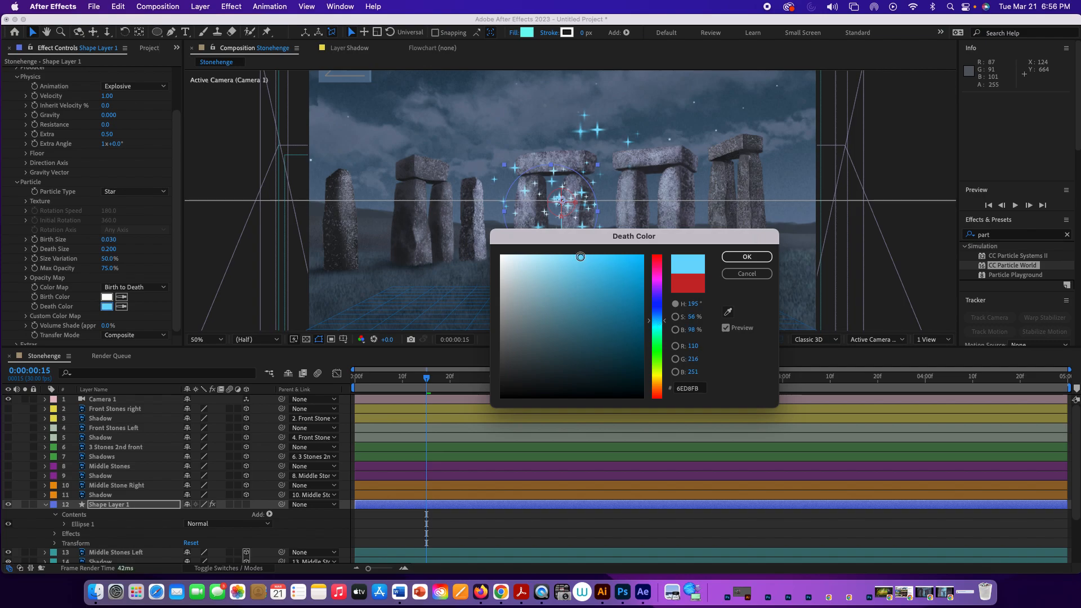
{"action": "left_click", "coordinate": [742, 257]}
{"action": "key", "text": "space"}
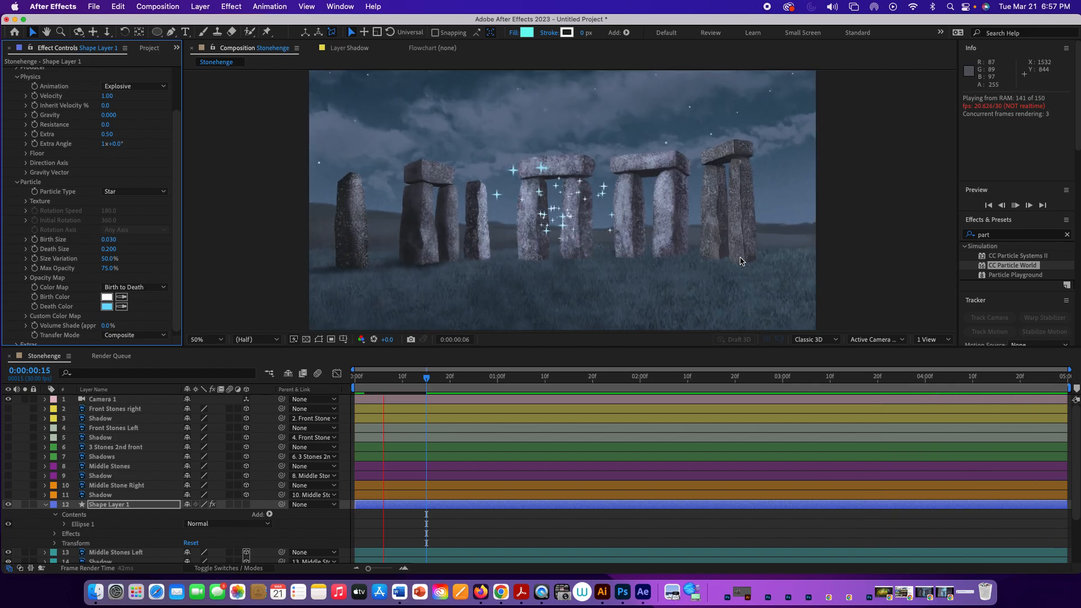
{"action": "key", "text": "space"}
- Go to frame 8, set the particles' Physics Animation to Twirly, and preview the motion
{"action": "left_click_drag", "start_coordinate": [486, 380], "coordinate": [397, 379]}
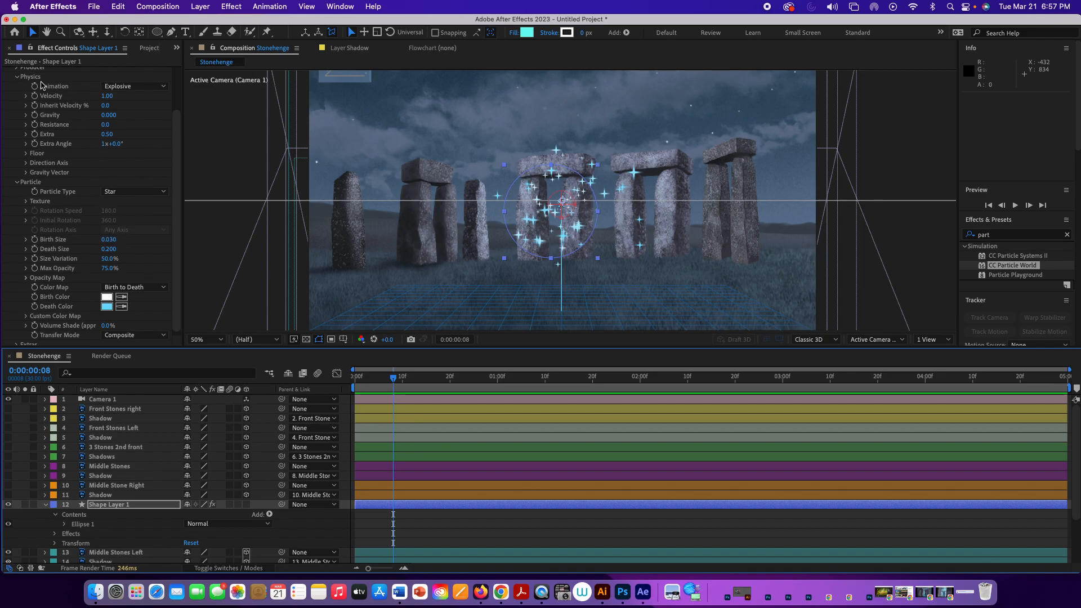
{"action": "left_click", "coordinate": [129, 89]}
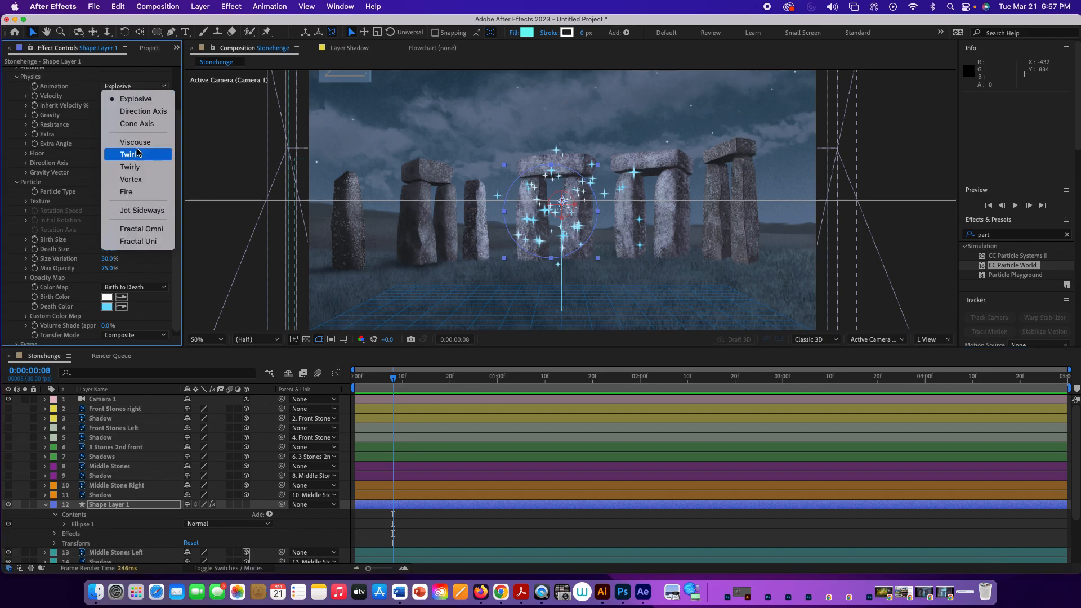
{"action": "left_click", "coordinate": [146, 167]}
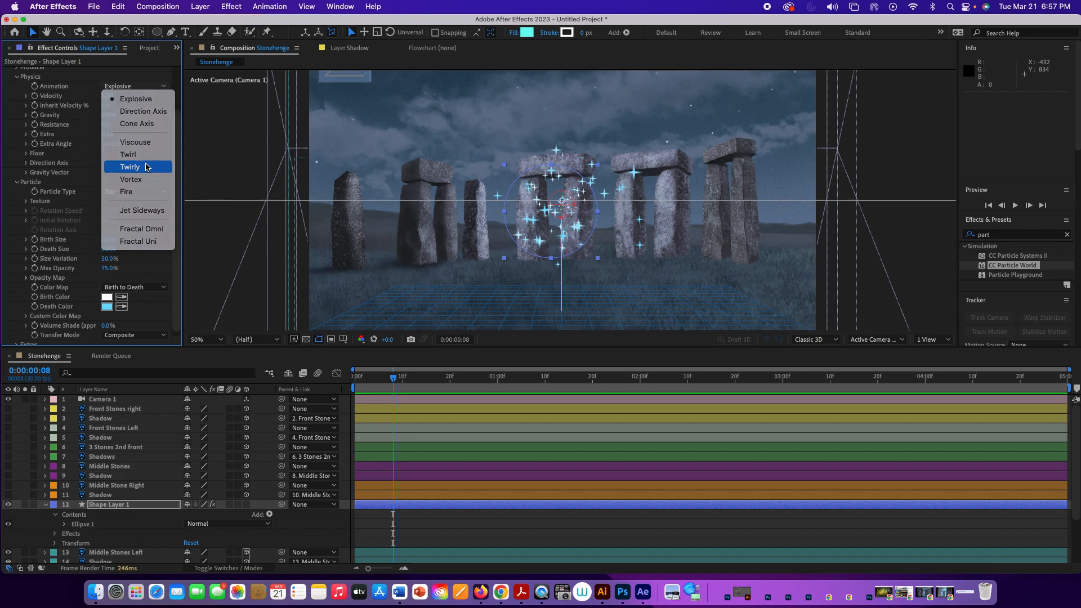
{"action": "key", "text": "space"}
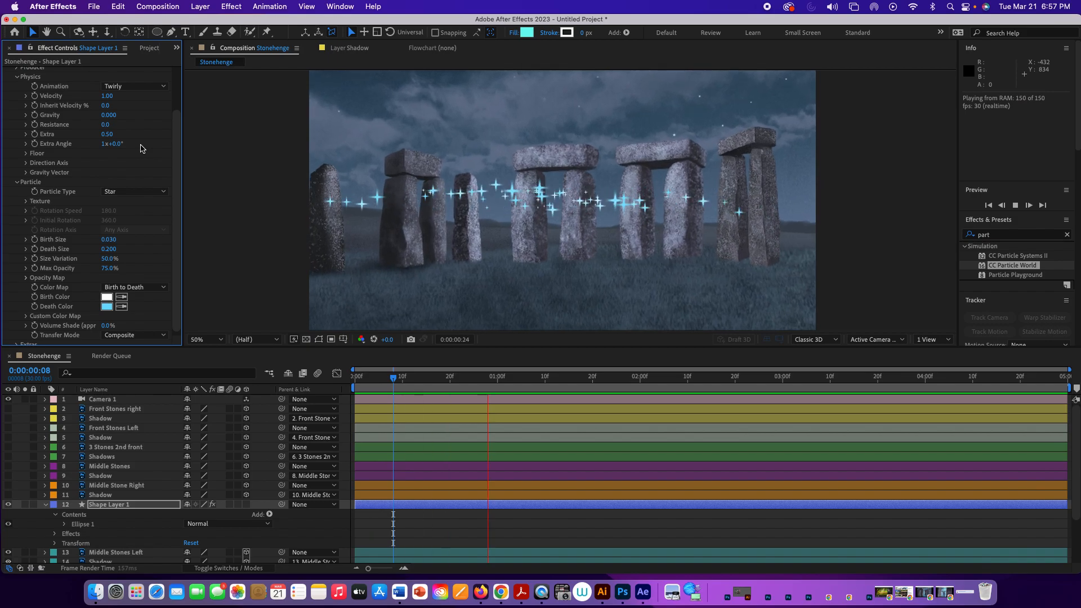
{"action": "key", "text": "space"}
- Go to frame 27, reduce the star particles' Longevity to 0.19 seconds, and preview the effect
{"action": "left_click_drag", "start_coordinate": [556, 382], "coordinate": [484, 406]}
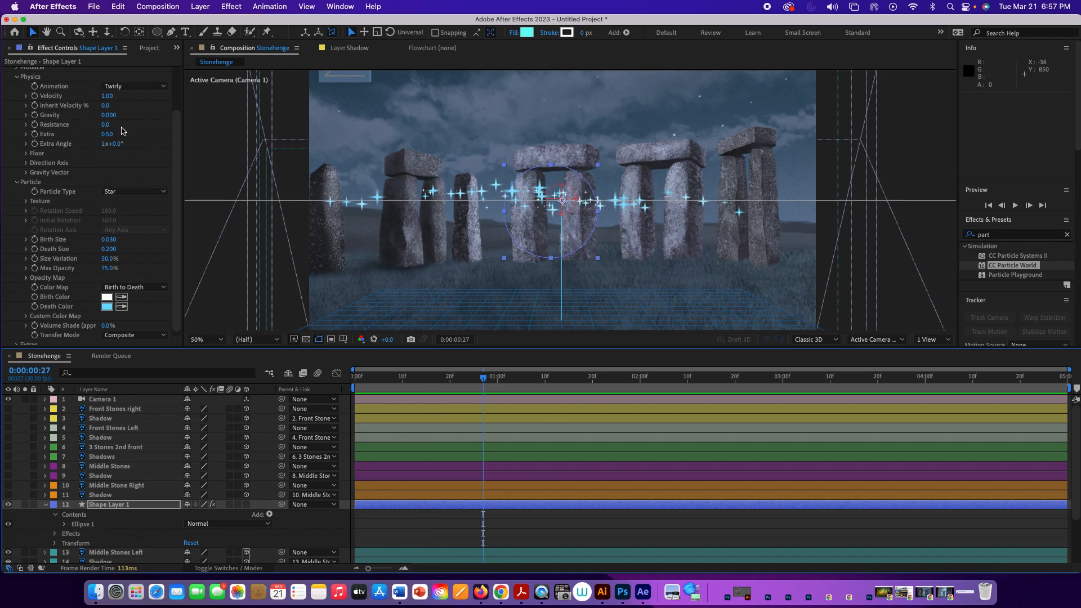
{"action": "scroll", "coordinate": [88, 122], "scroll_direction": "up", "scroll_amount": 3}
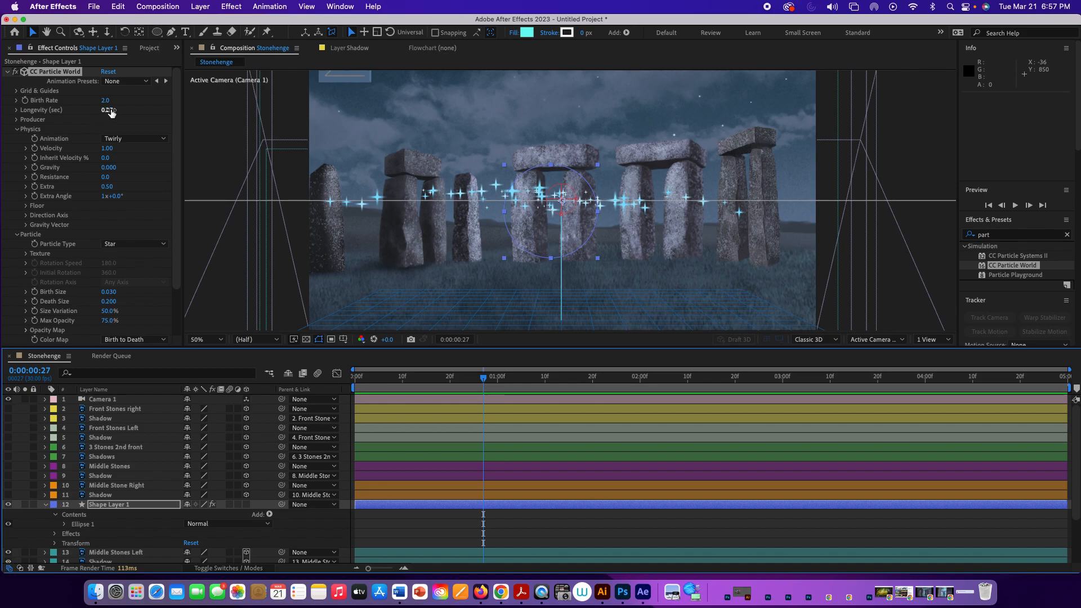
{"action": "left_click_drag", "start_coordinate": [110, 110], "coordinate": [105, 109]}
{"action": "key", "text": "space"}
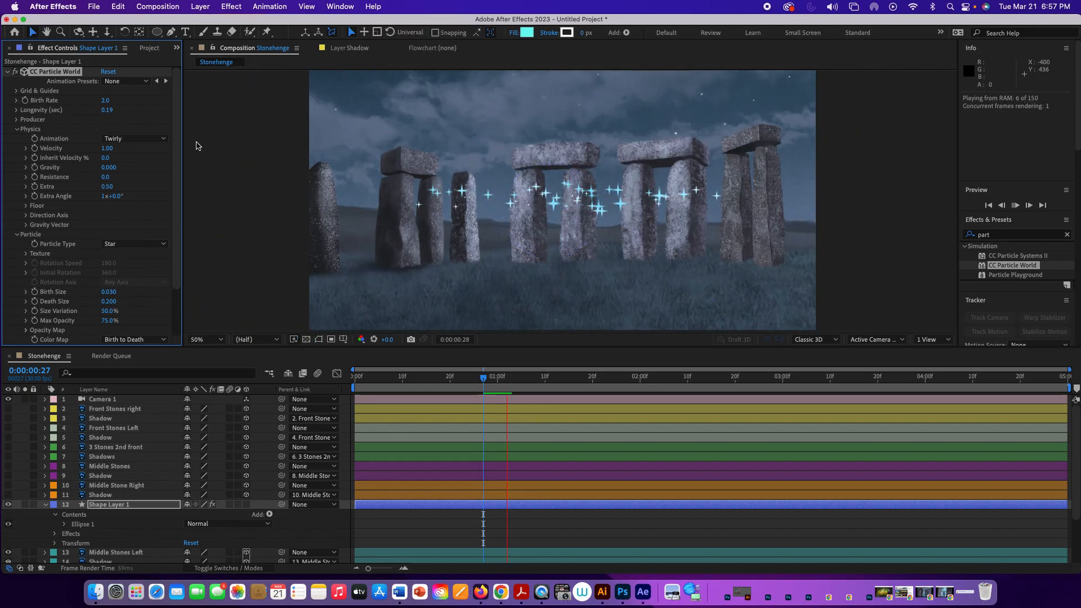
{"action": "key", "text": "space"}
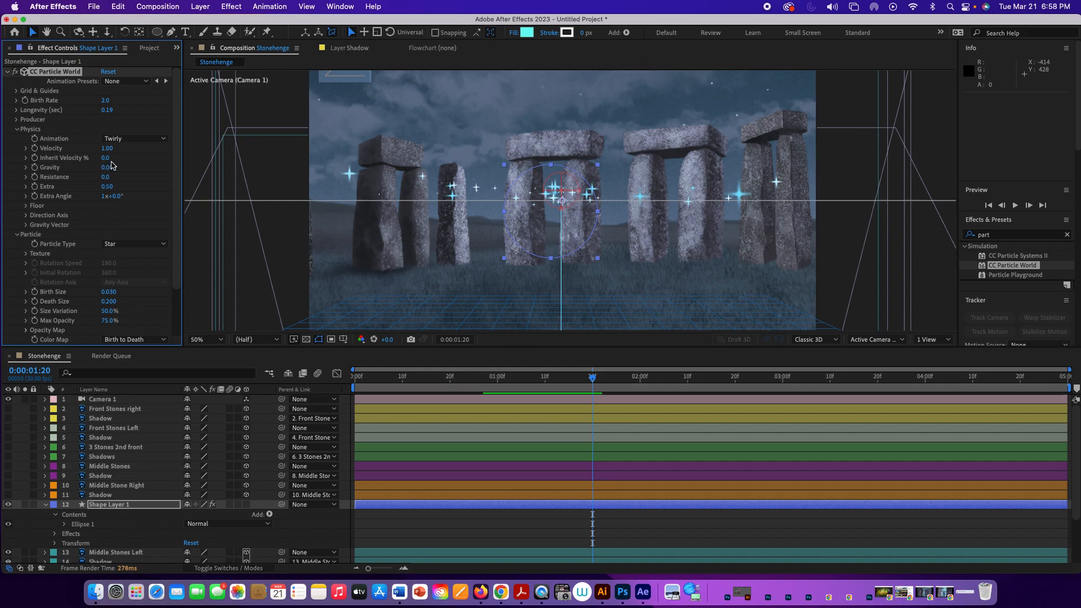
- Lower the star particles' Physics Velocity to 0.67 and check it in playback
{"action": "left_click_drag", "start_coordinate": [103, 148], "coordinate": [96, 158]}
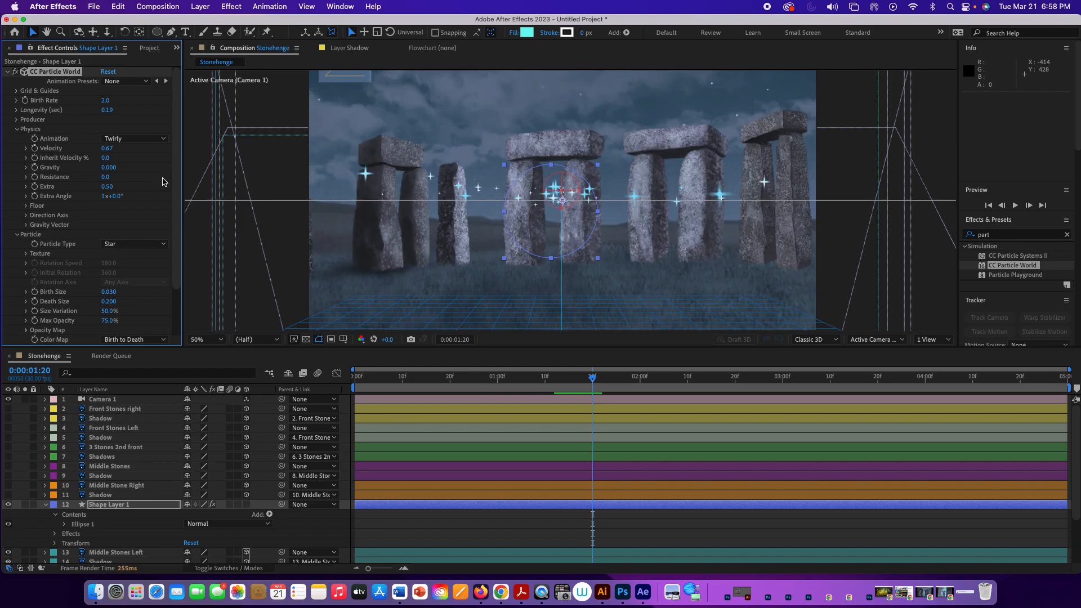
{"action": "key", "text": "space"}
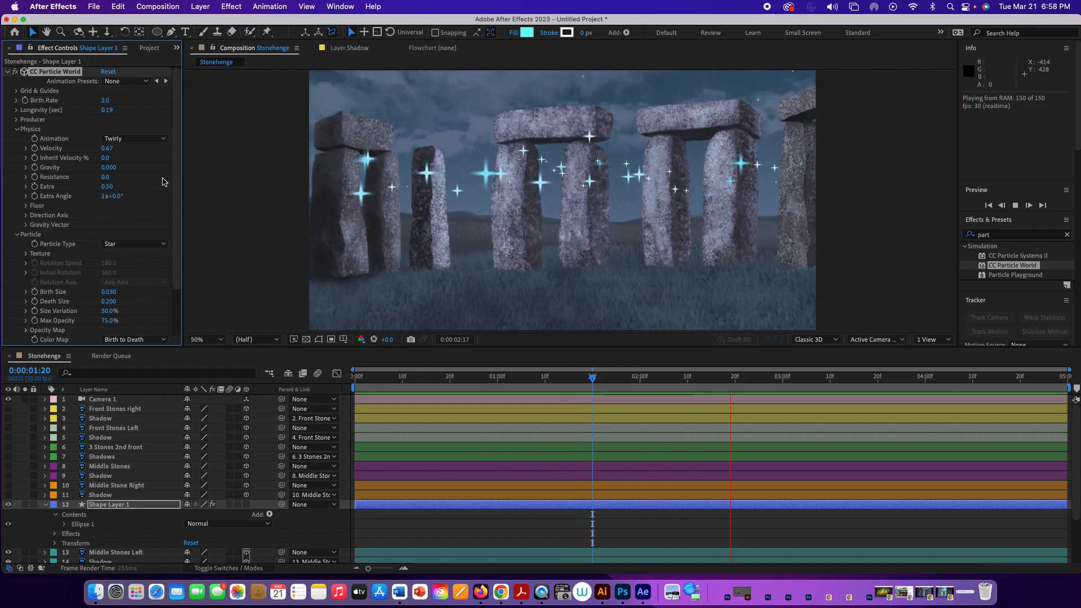
{"action": "key", "text": "space"}
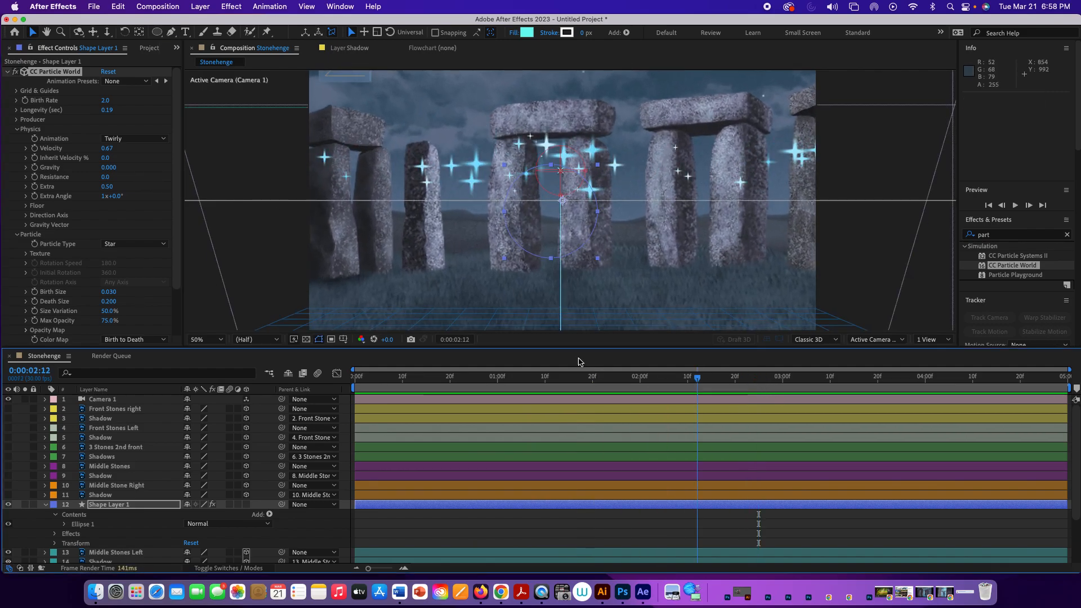
- Go to frame 3 and duplicate Shape Layer 1 together with its particle effect
{"action": "key", "text": "Home"}
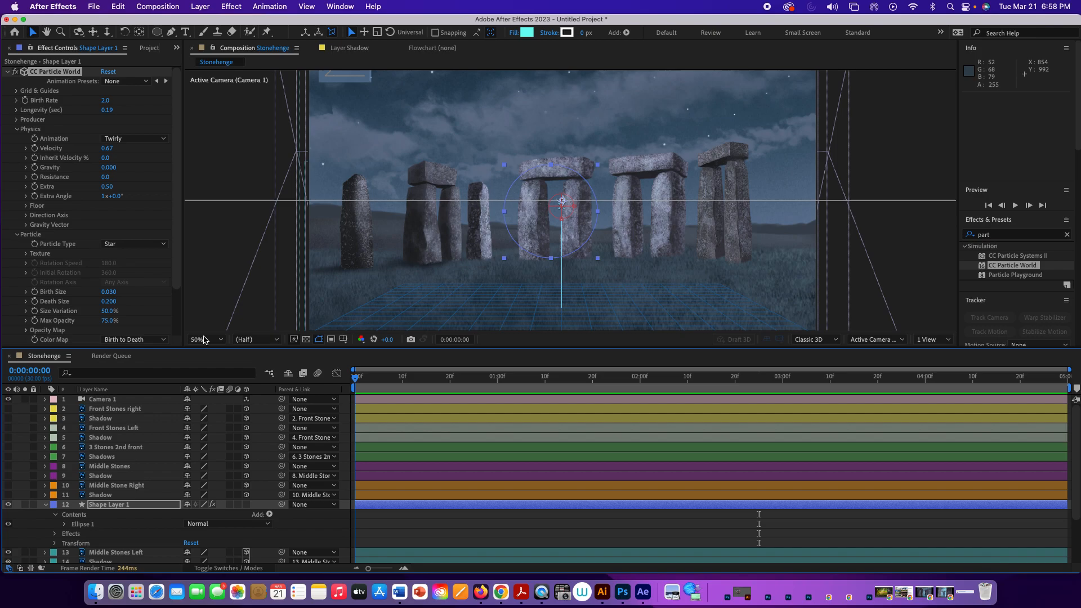
{"action": "key", "text": "Page_Down"}
{"action": "key", "text": "Page_Down"}
{"action": "key", "text": "Page_Down"}
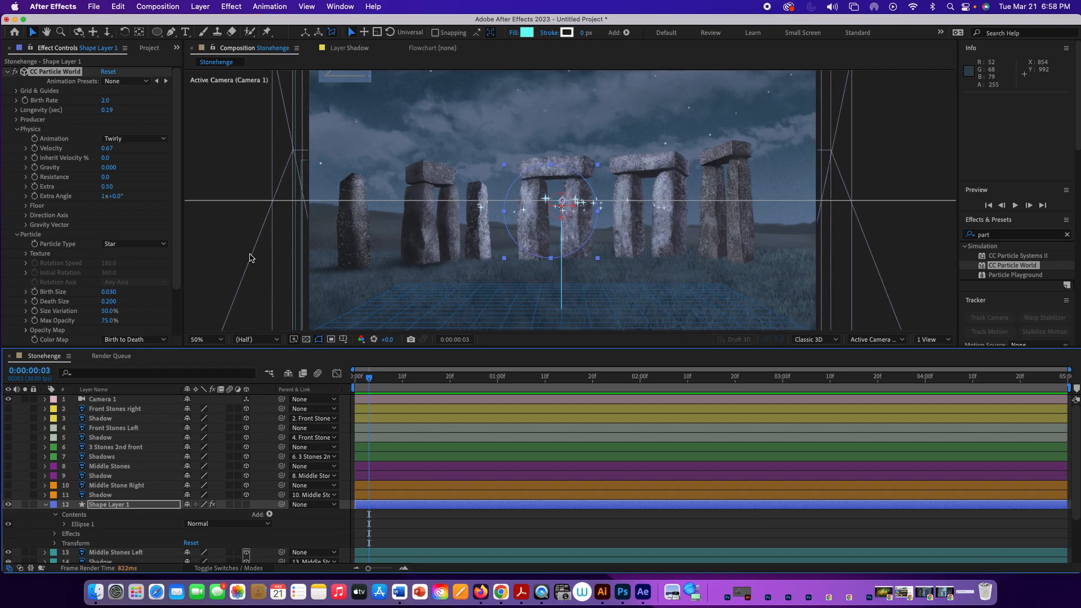
{"action": "scroll", "coordinate": [120, 309], "scroll_direction": "down", "scroll_amount": 3}
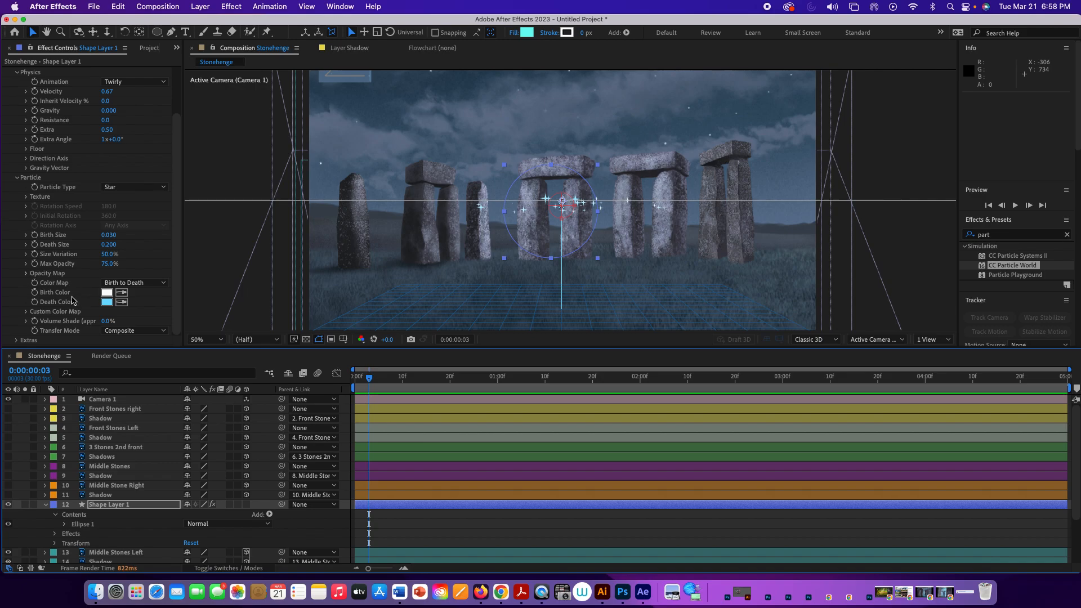
{"action": "left_click", "coordinate": [129, 506]}
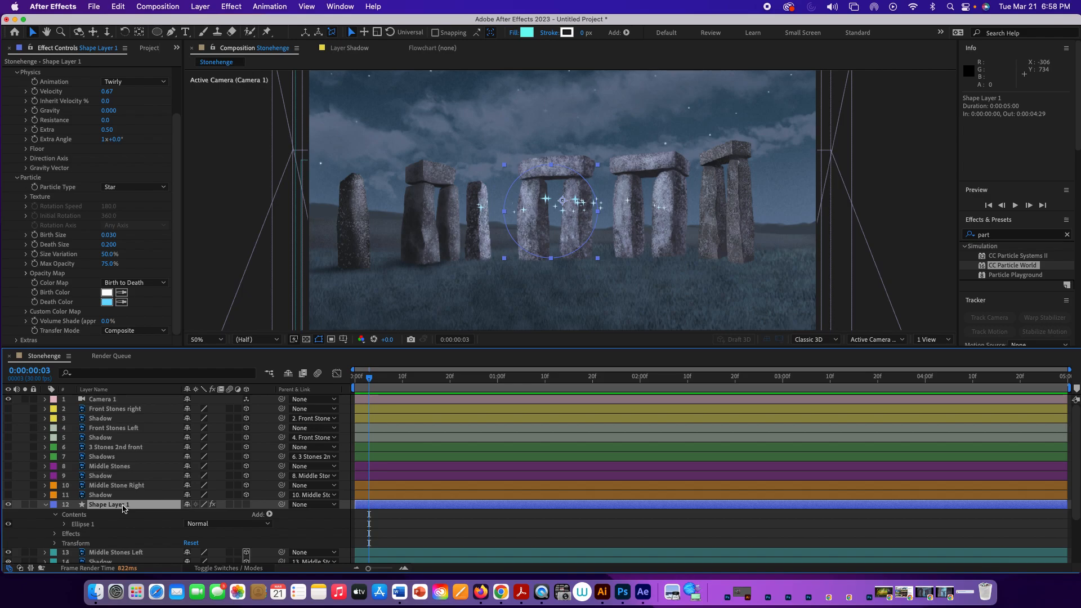
{"action": "key", "text": "super+d"}
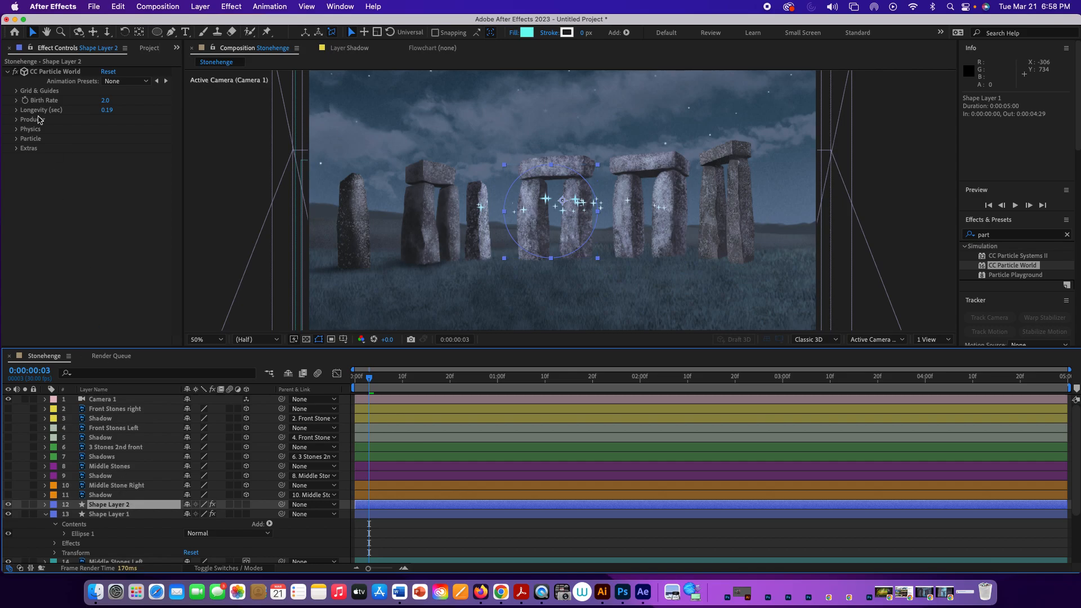
- Change the Particle Type of the duplicated shape layer's effect to Faded Sphere
{"action": "left_click", "coordinate": [17, 138]}
{"action": "left_click", "coordinate": [121, 150]}
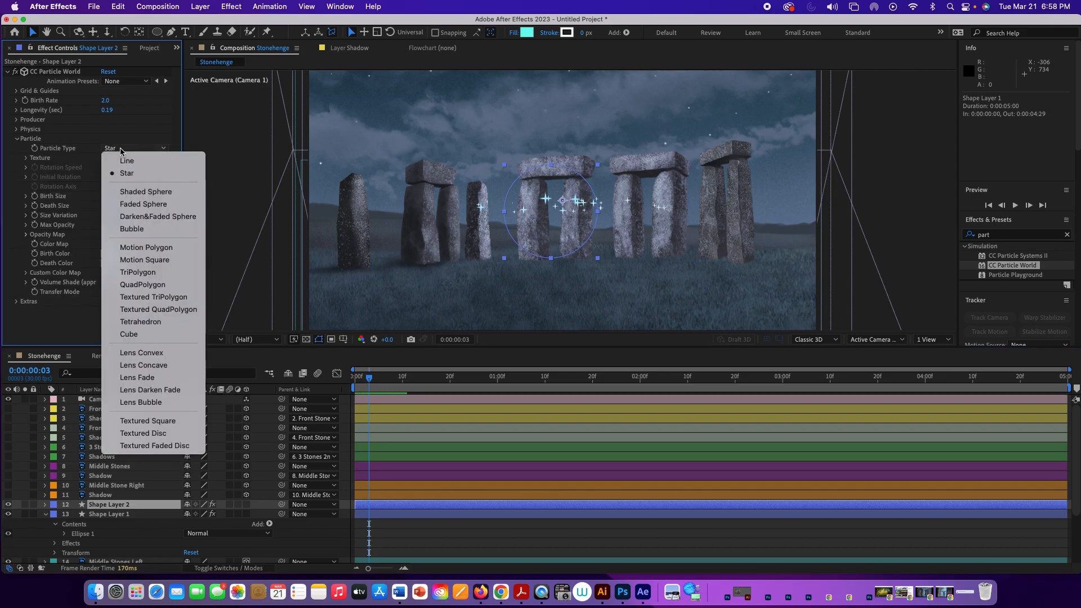
{"action": "left_click", "coordinate": [143, 204]}
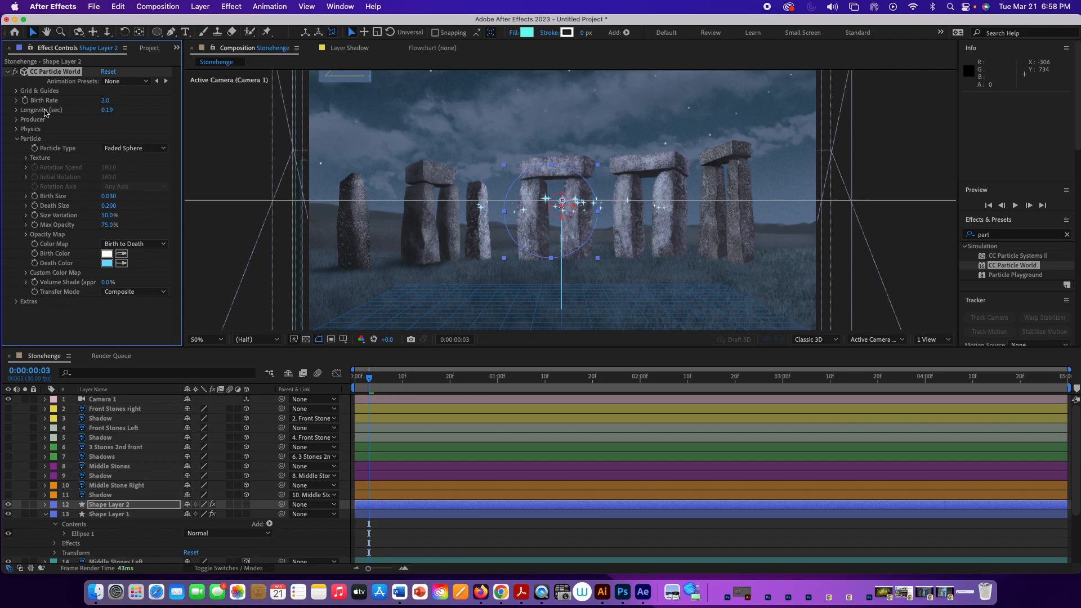
- Set the Physics Animation on Shape Layer 2 to Twirl and play back both particle layers
{"action": "left_click", "coordinate": [16, 130]}
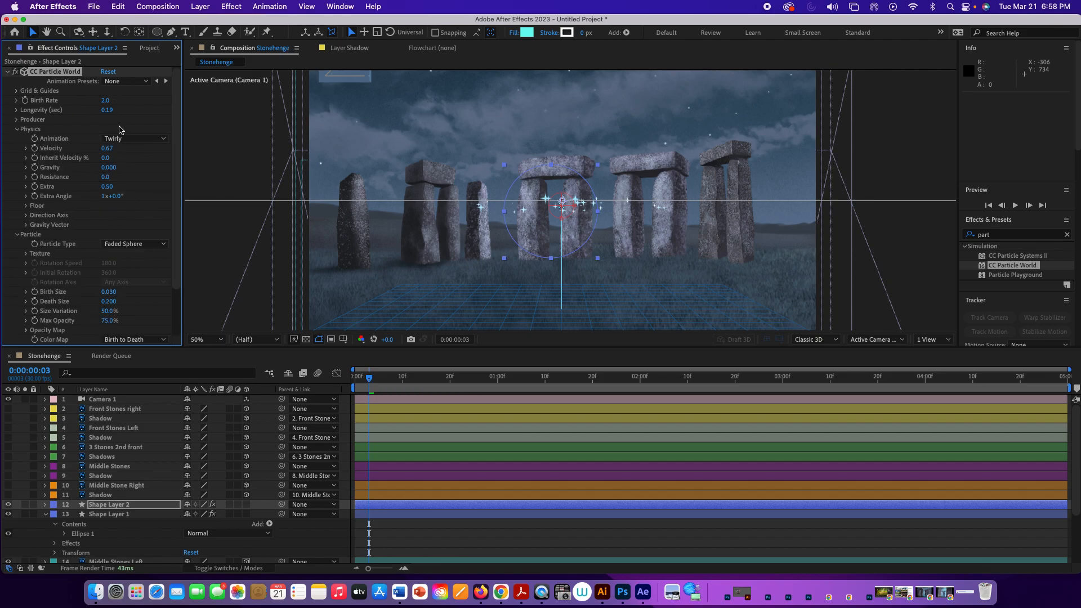
{"action": "left_click", "coordinate": [130, 139]}
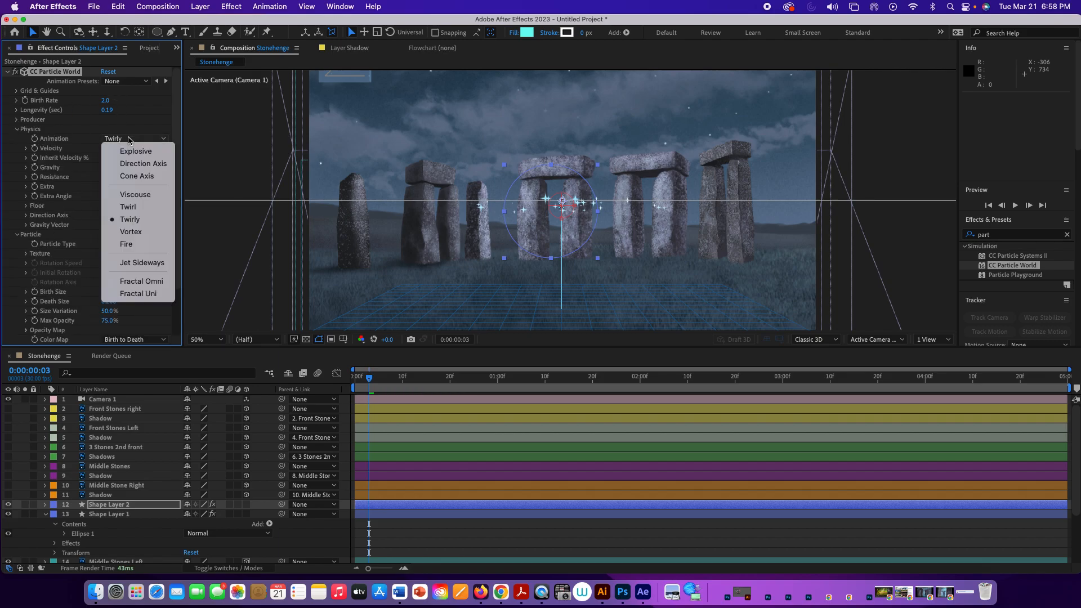
{"action": "left_click", "coordinate": [128, 207]}
{"action": "key", "text": "space"}
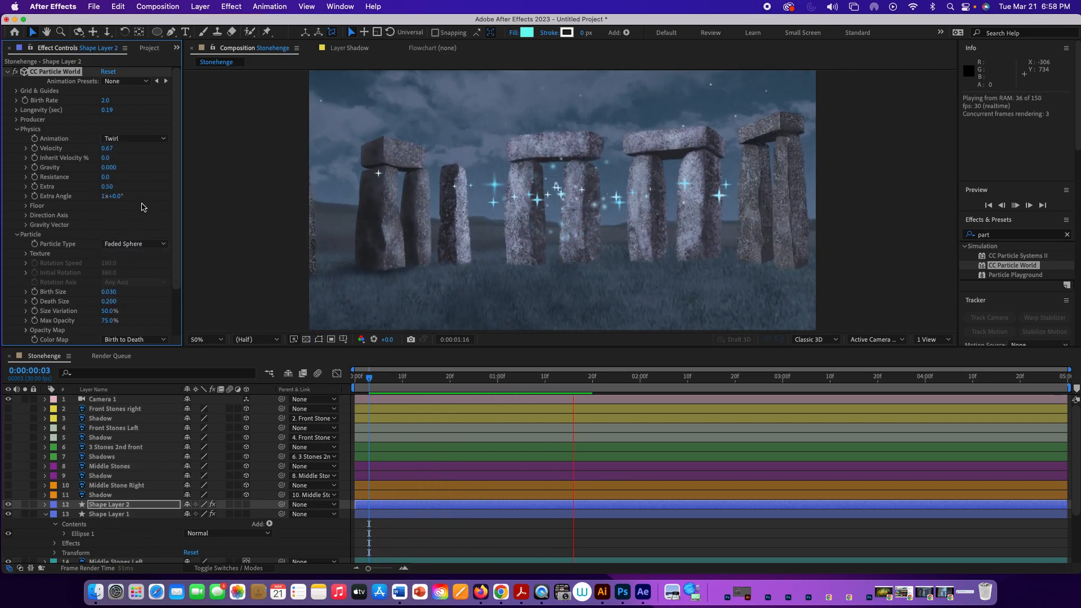
{"action": "key", "text": "space"}
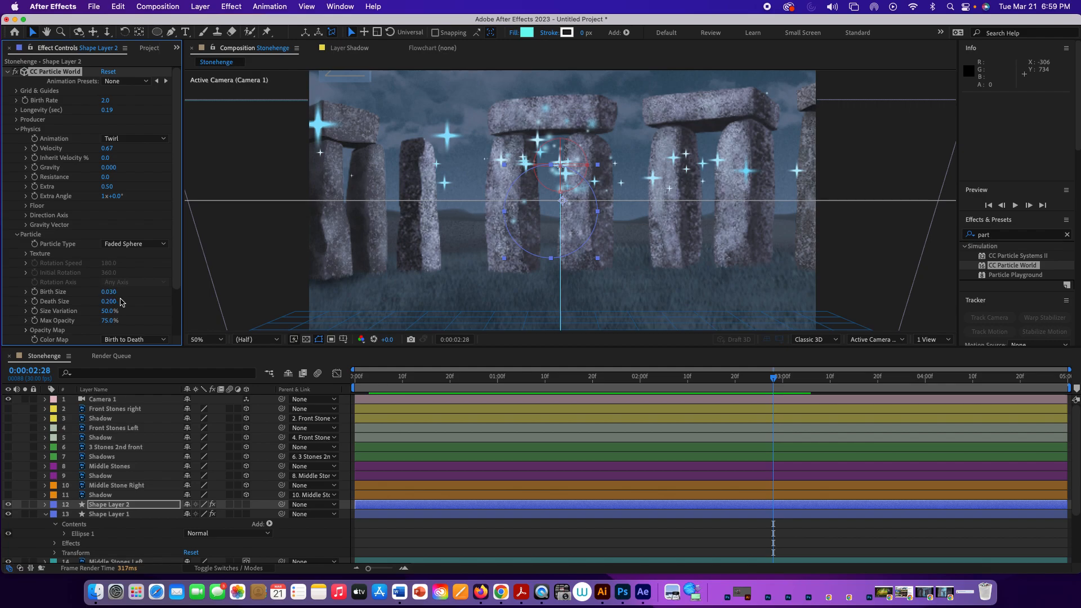
- Increase the faded spheres' Death Size to 0.630 and preview the larger particles
{"action": "left_click_drag", "start_coordinate": [115, 303], "coordinate": [135, 303]}
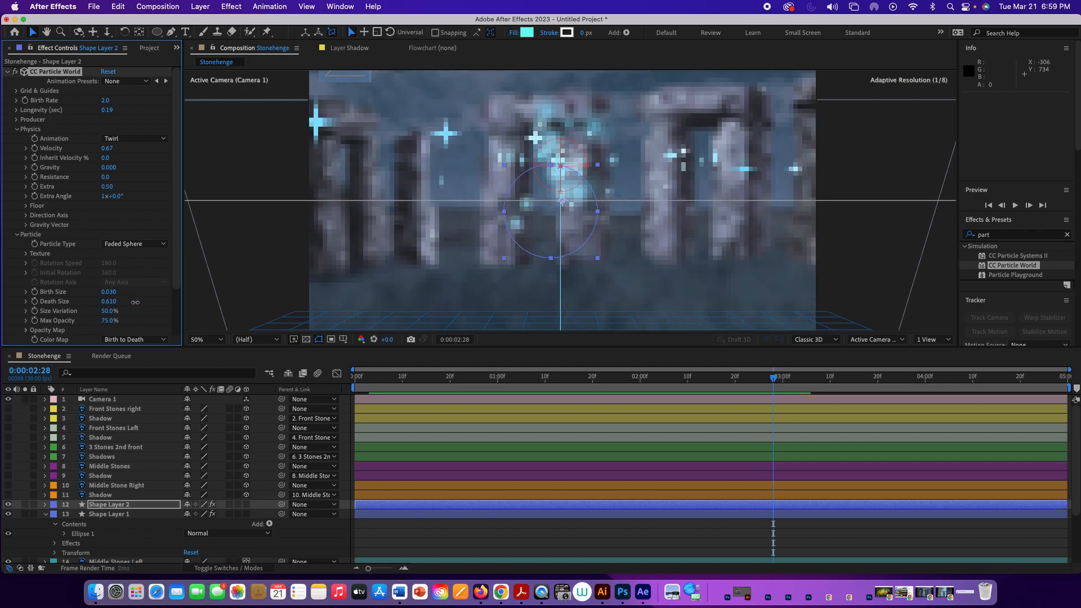
{"action": "key", "text": "space"}
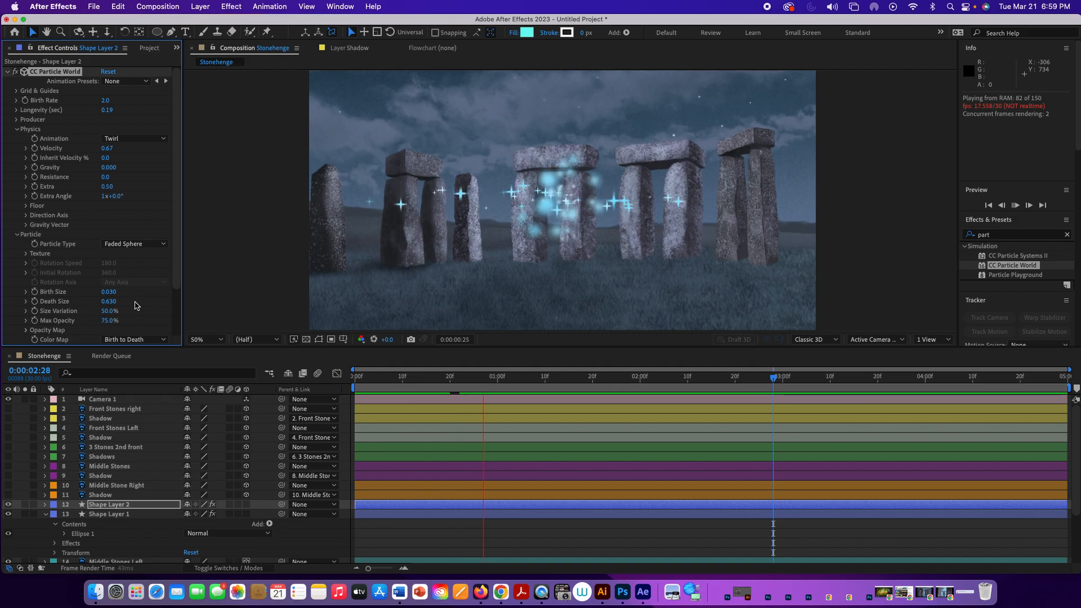
{"action": "key", "text": "space"}
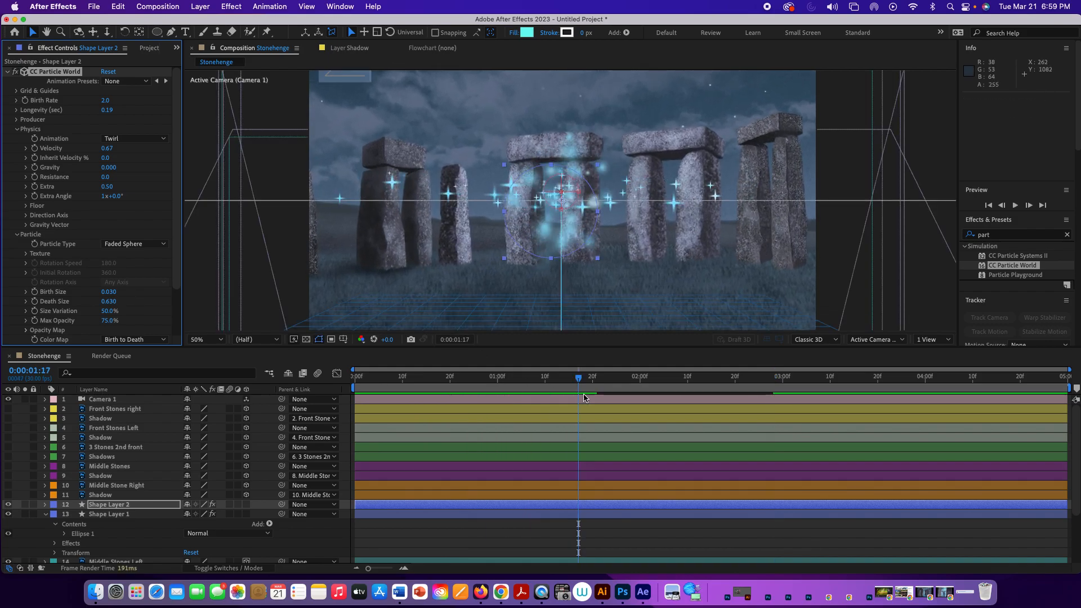
- Go to frame 16, reduce the faded spheres' Velocity to 0.33, and preview the tighter cluster
{"action": "left_click_drag", "start_coordinate": [584, 386], "coordinate": [433, 379]}
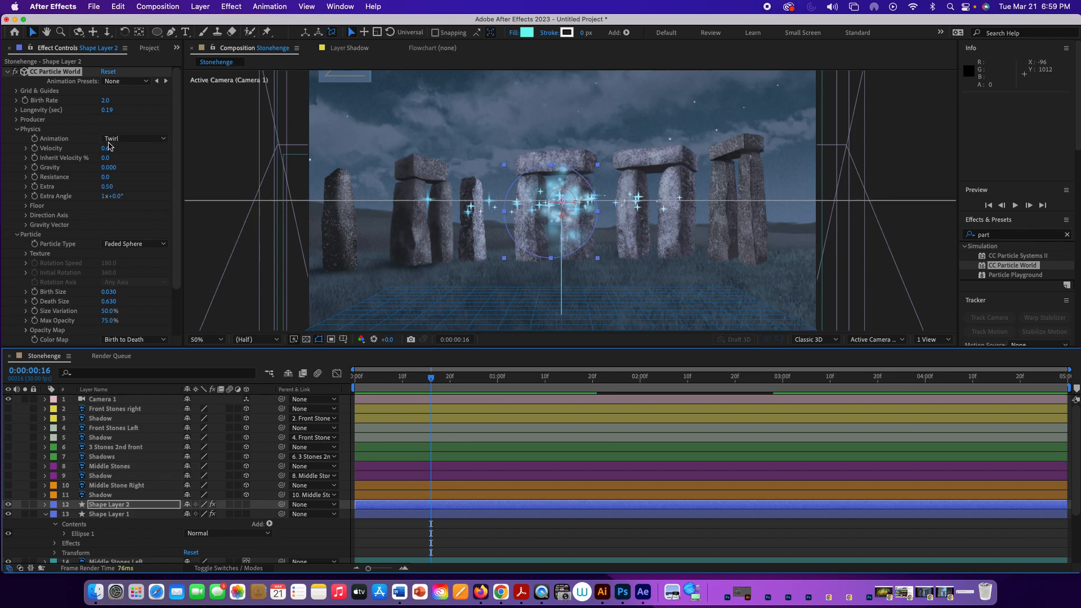
{"action": "left_click_drag", "start_coordinate": [109, 151], "coordinate": [89, 152]}
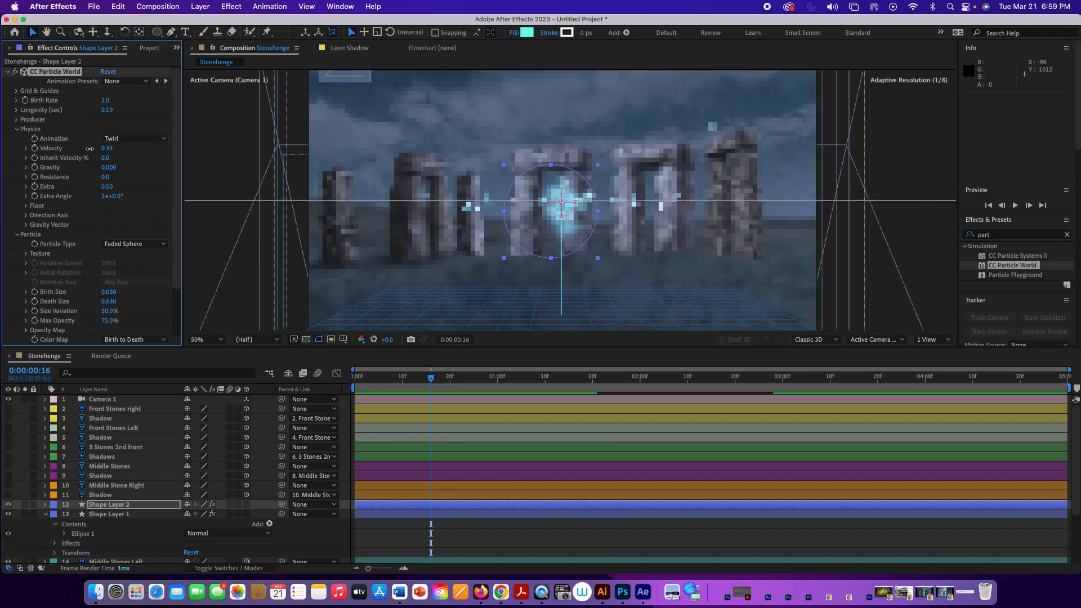
{"action": "key", "text": "space"}
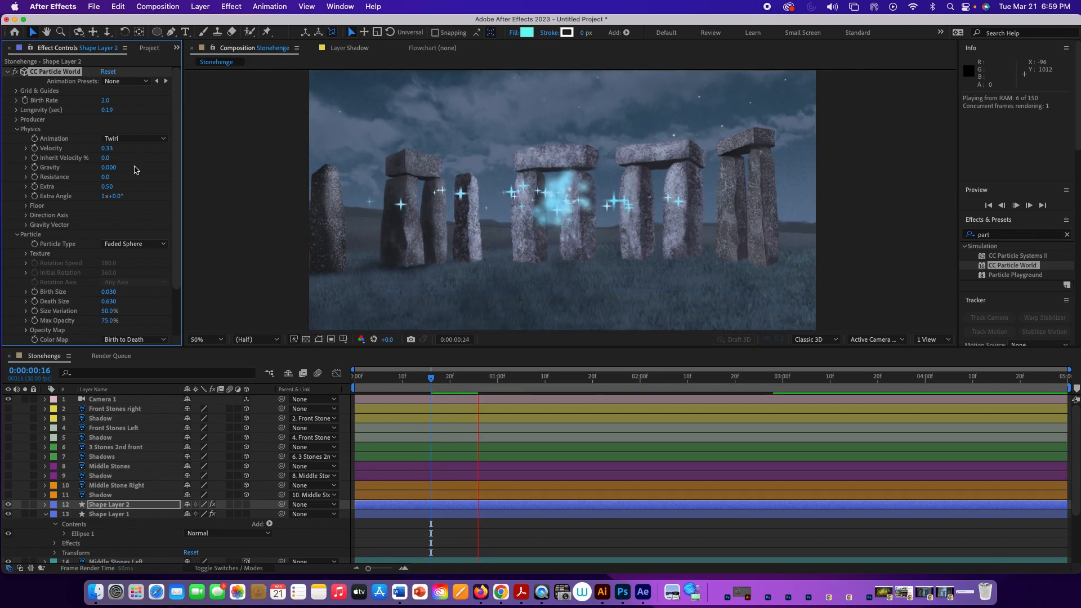
{"action": "key", "text": "space"}
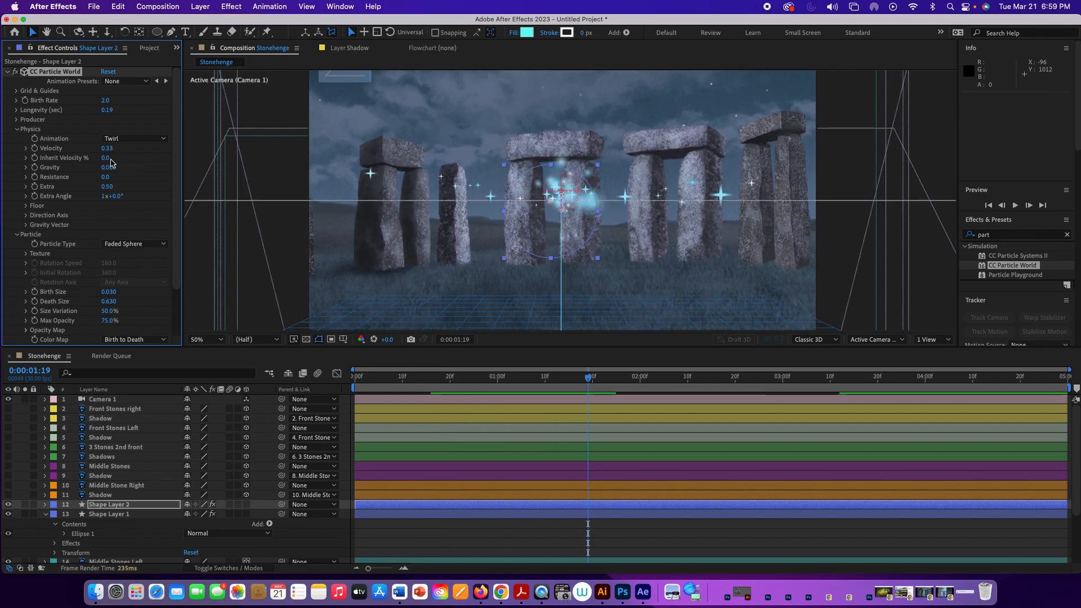
- Set the faded spheres' Inherit Velocity to -28.0 % and Birth Rate to 0.1 while previewing the animation
{"action": "left_click_drag", "start_coordinate": [102, 159], "coordinate": [90, 160]}
{"action": "key", "text": "space"}
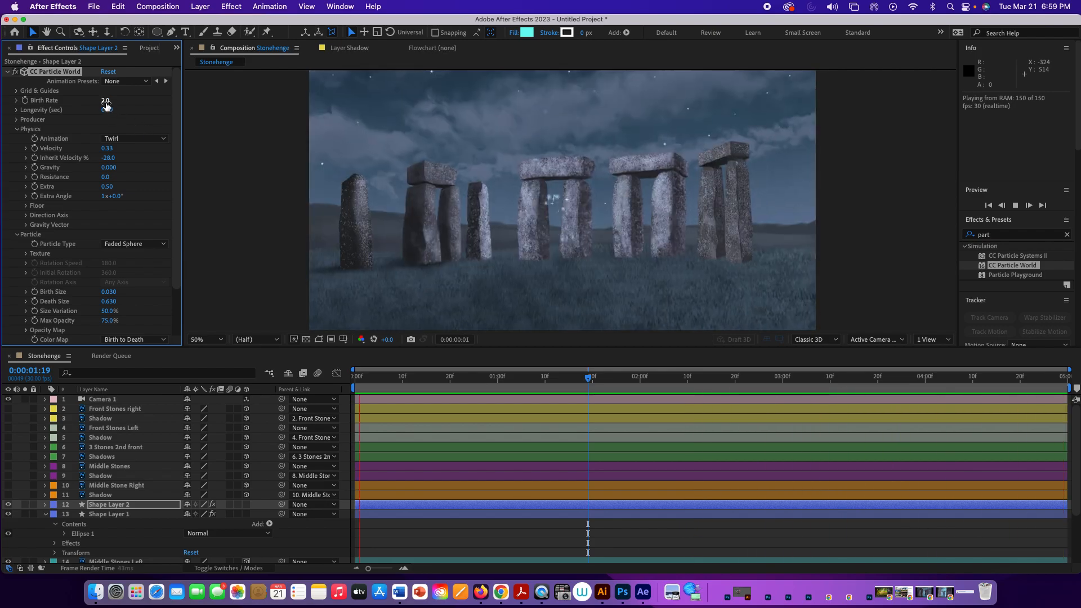
{"action": "left_click_drag", "start_coordinate": [101, 102], "coordinate": [94, 103]}
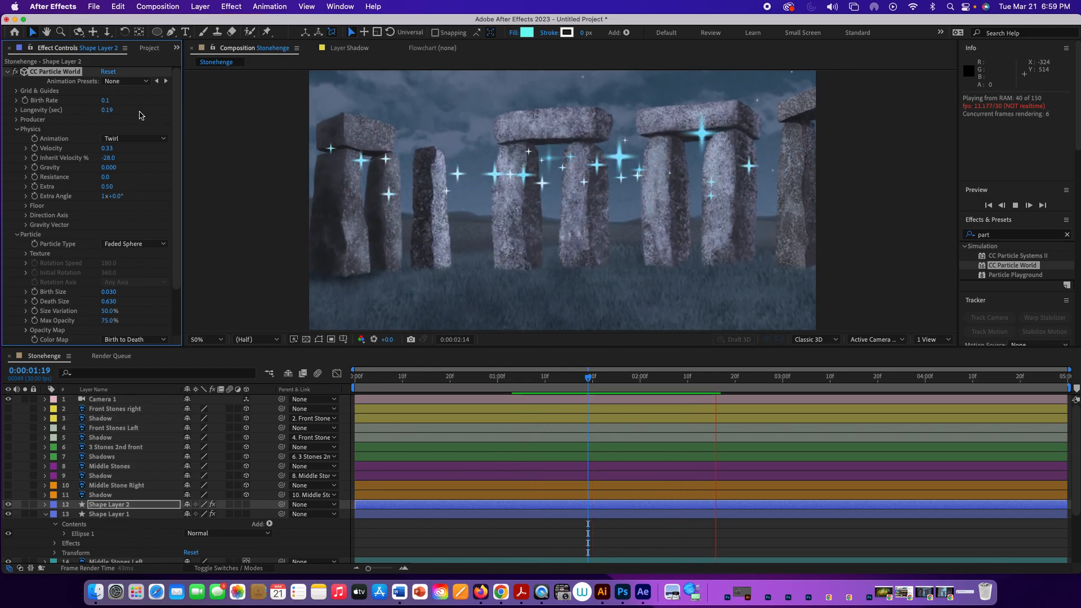
- Set the faded spheres' Birth Rate to 0.9 and preview the denser particle cluster
{"action": "left_click_drag", "start_coordinate": [111, 102], "coordinate": [120, 103]}
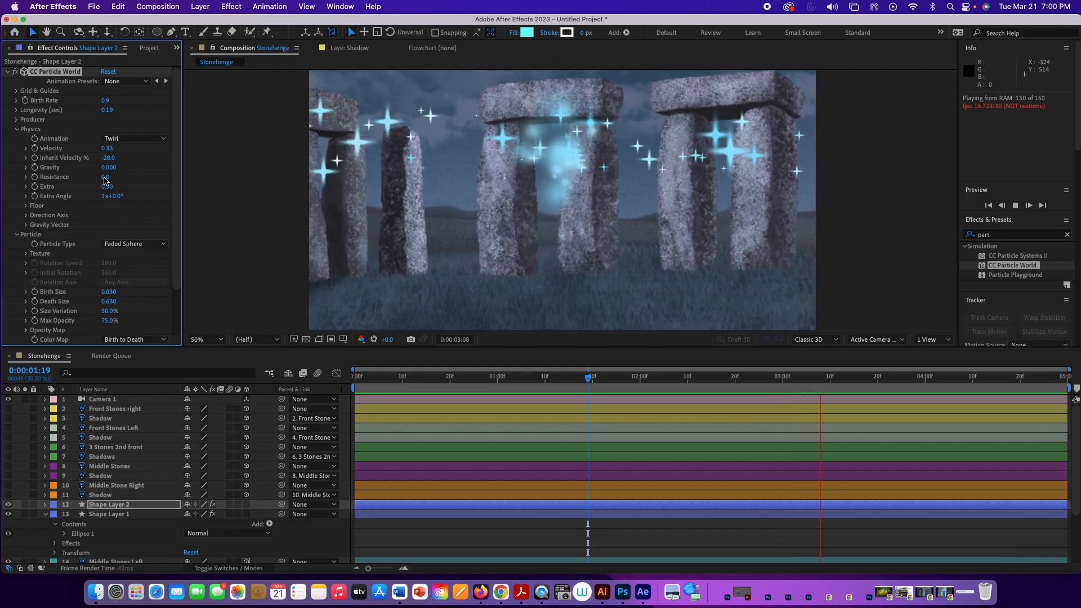
{"action": "key", "text": "space"}
{"action": "scroll", "coordinate": [338, 206], "scroll_direction": "down", "scroll_amount": 3}
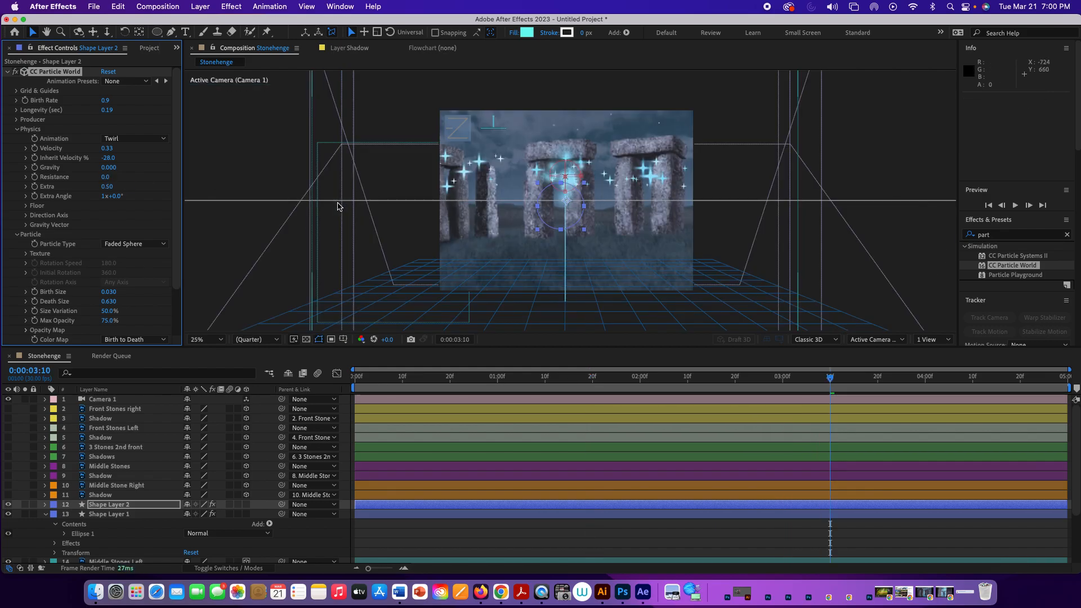
{"action": "scroll", "coordinate": [338, 206], "scroll_direction": "up", "scroll_amount": 3}
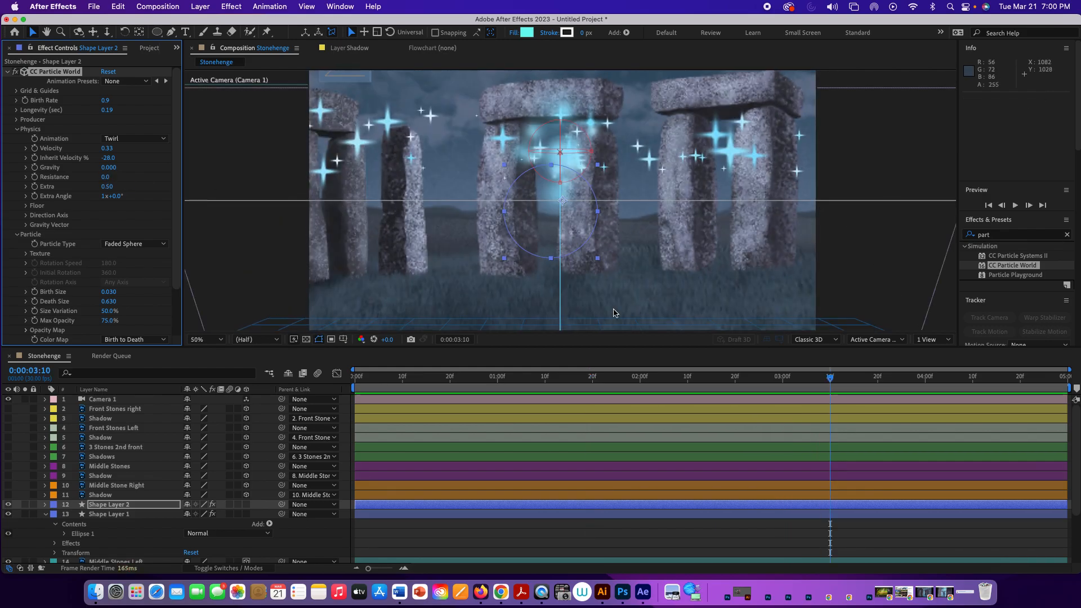
- Show the hidden stone and shadow layers from Front Stones right down, preview the full scene, and return to the first frame
{"action": "key", "text": "Home"}
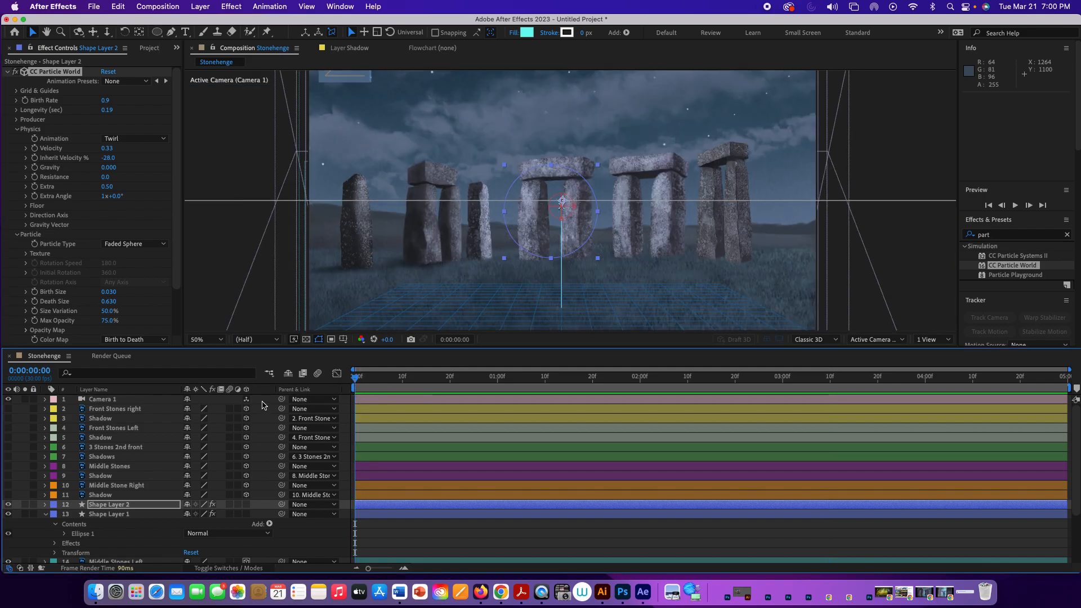
{"action": "left_click_drag", "start_coordinate": [8, 495], "coordinate": [7, 414]}
{"action": "key", "text": "space"}
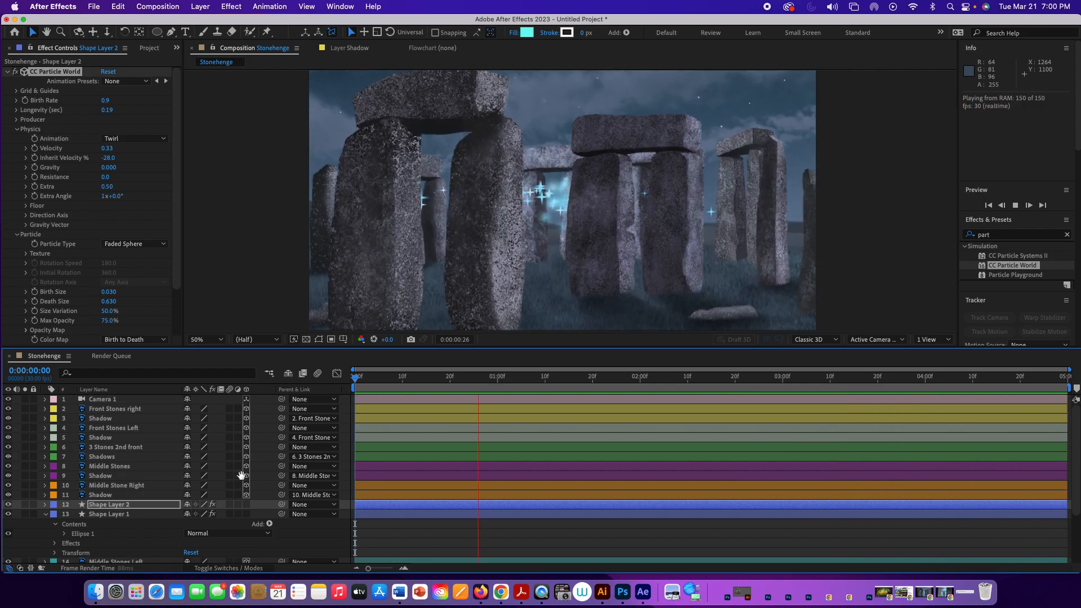
{"action": "key", "text": "space"}
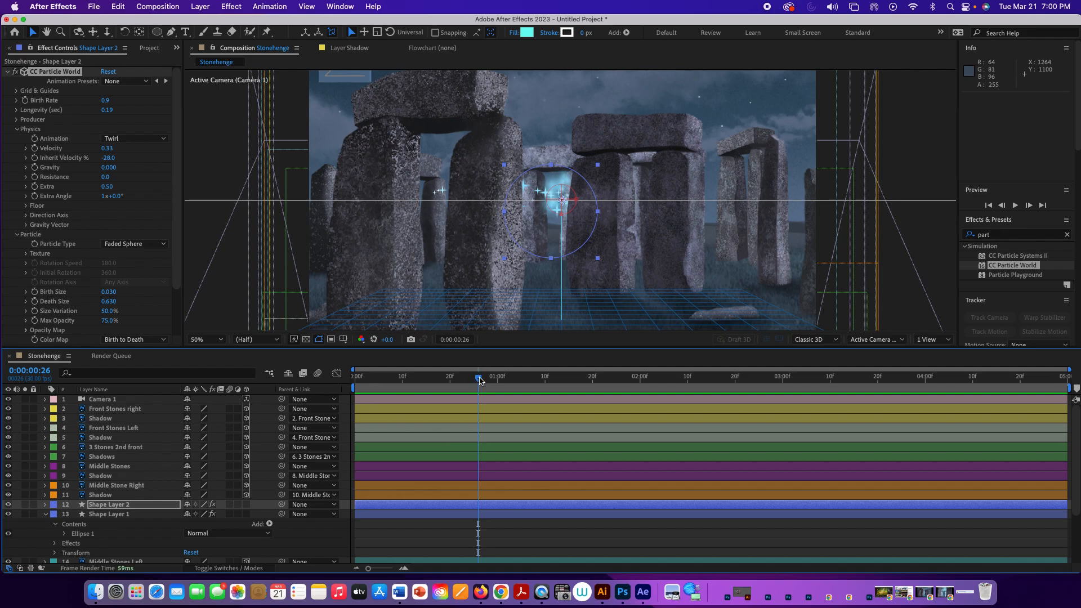
{"action": "left_click_drag", "start_coordinate": [480, 381], "coordinate": [299, 388]}
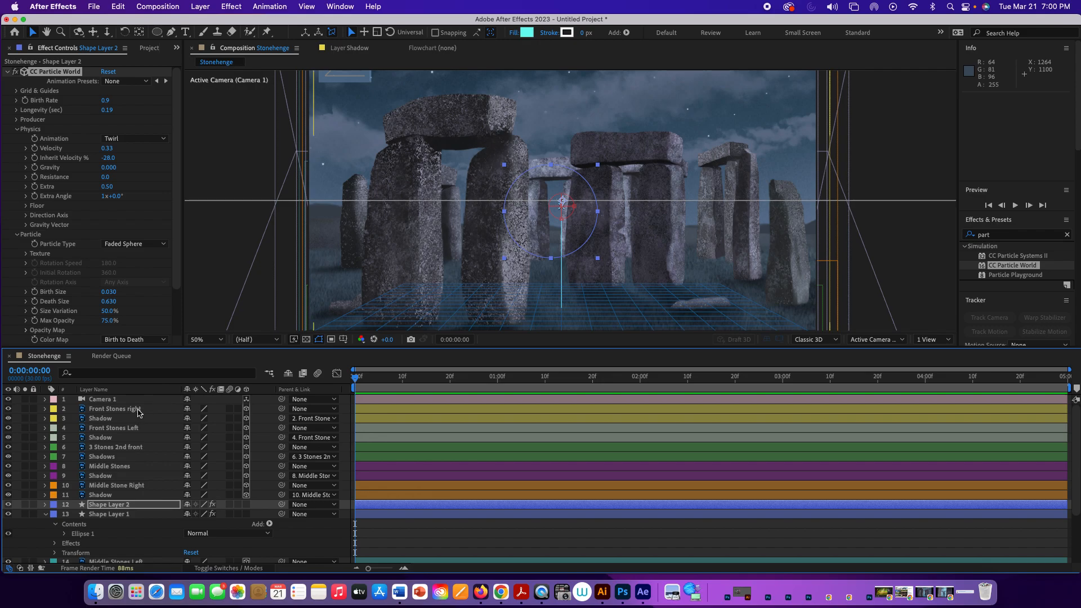
- Add an Ambient light with 80 % intensity directly above the Front Stones right layer
{"action": "left_click", "coordinate": [116, 410]}
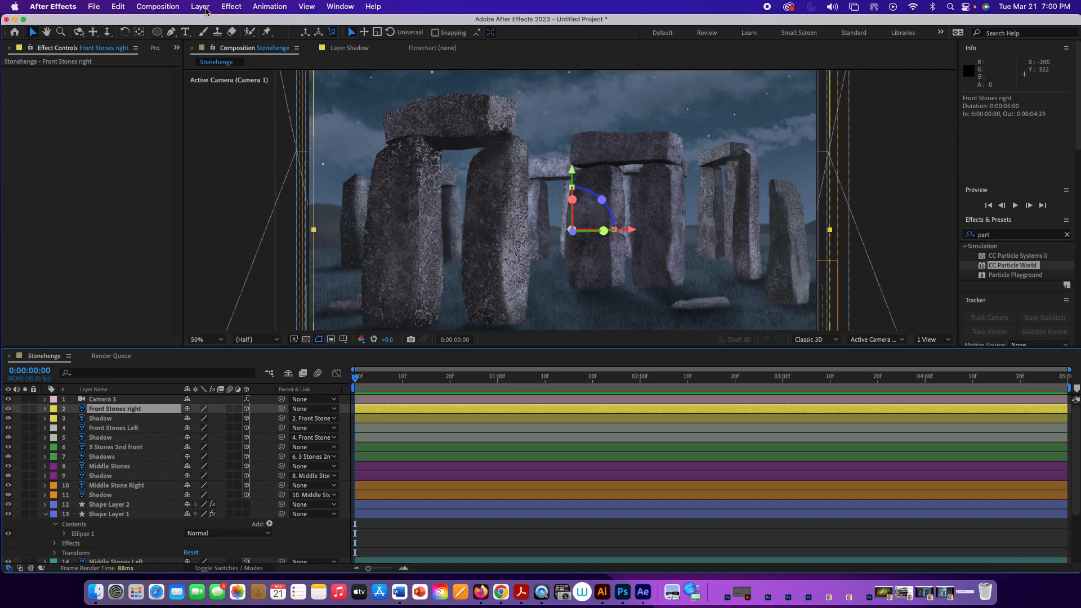
{"action": "left_click", "coordinate": [200, 7]}
{"action": "mouse_move", "coordinate": [204, 23]}
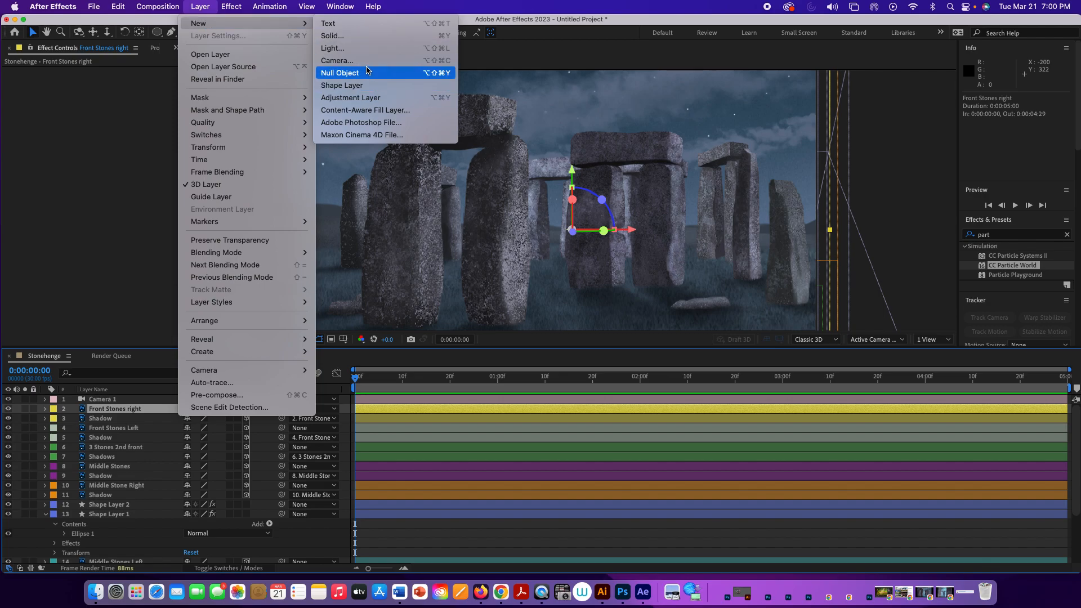
{"action": "left_click", "coordinate": [361, 53]}
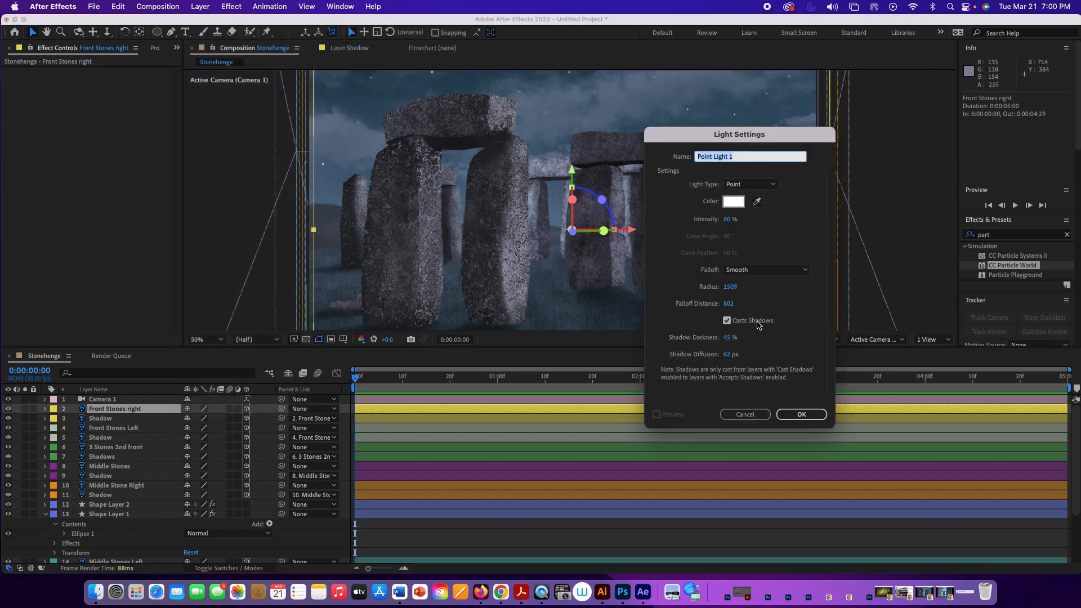
{"action": "left_click", "coordinate": [733, 186]}
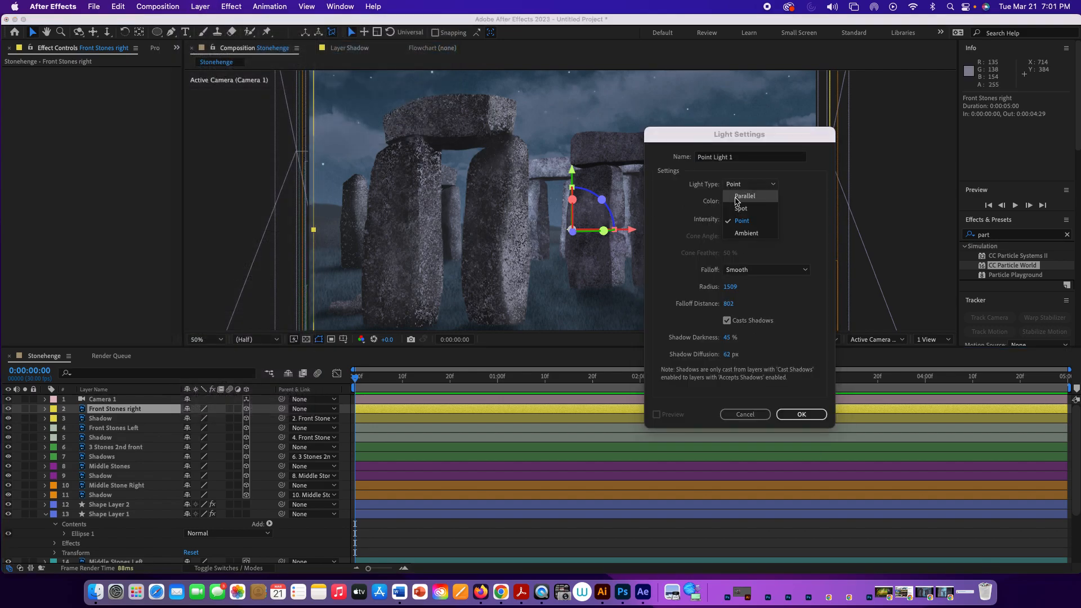
{"action": "left_click", "coordinate": [742, 233]}
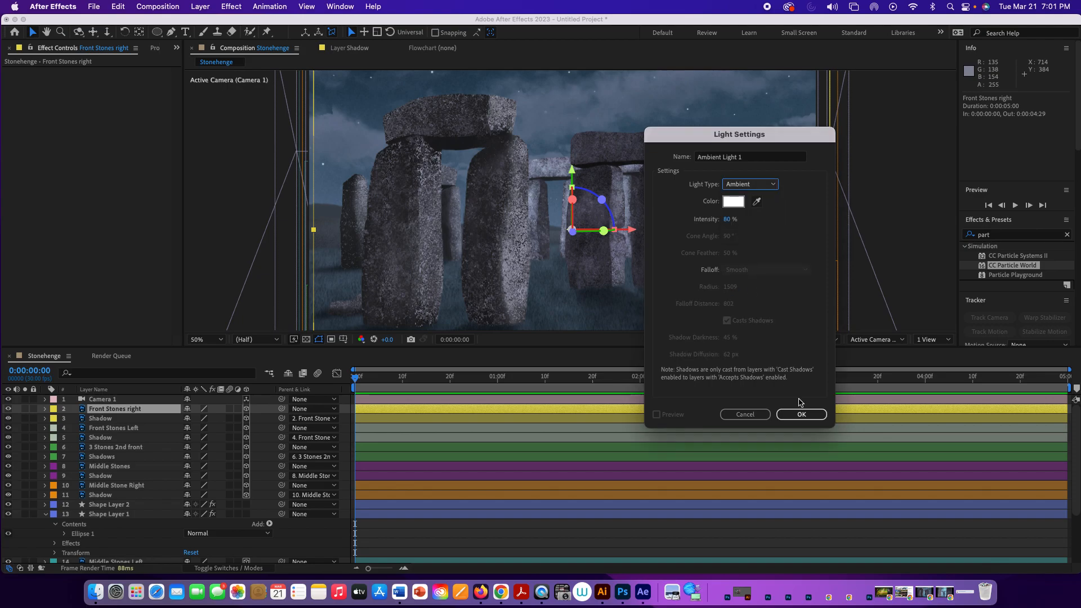
{"action": "left_click", "coordinate": [801, 415]}
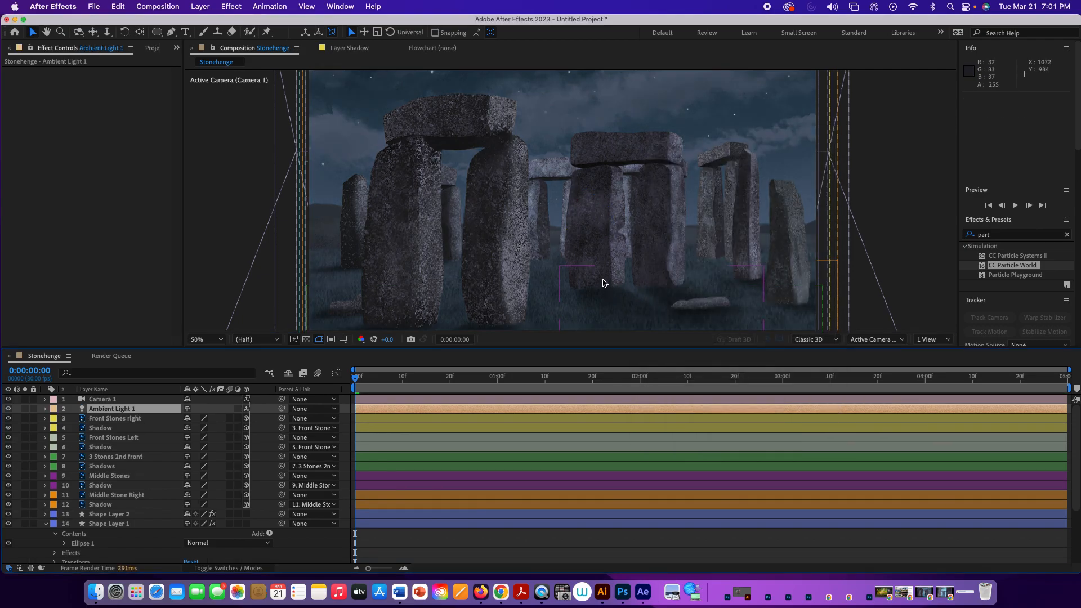
- Set the ambient light's Intensity to 100 % and preview the lit scene
{"action": "key", "text": "comma"}
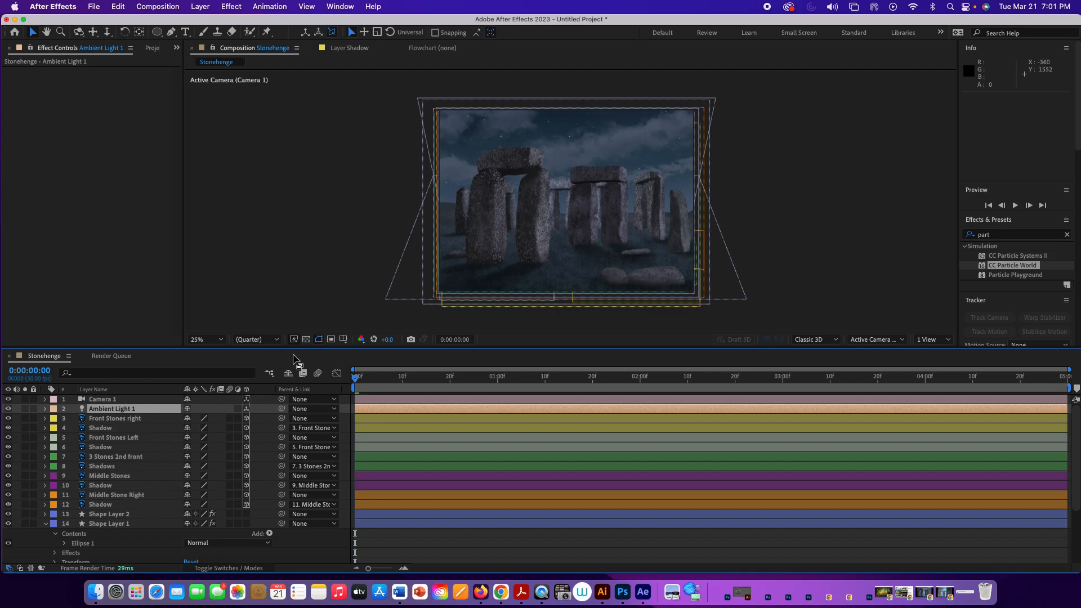
{"action": "left_click", "coordinate": [46, 409]}
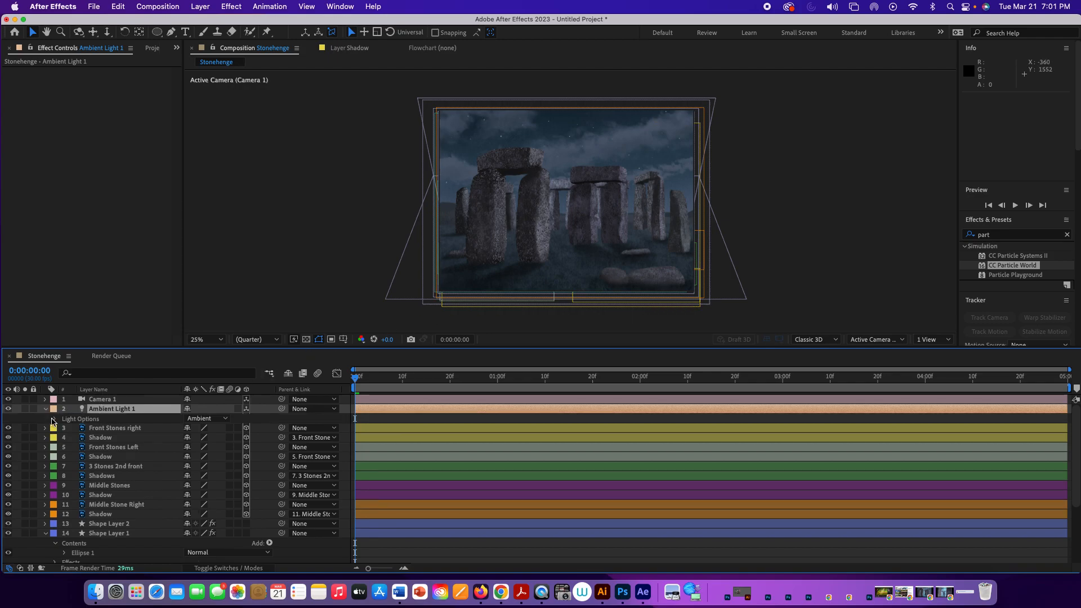
{"action": "left_click", "coordinate": [54, 419]}
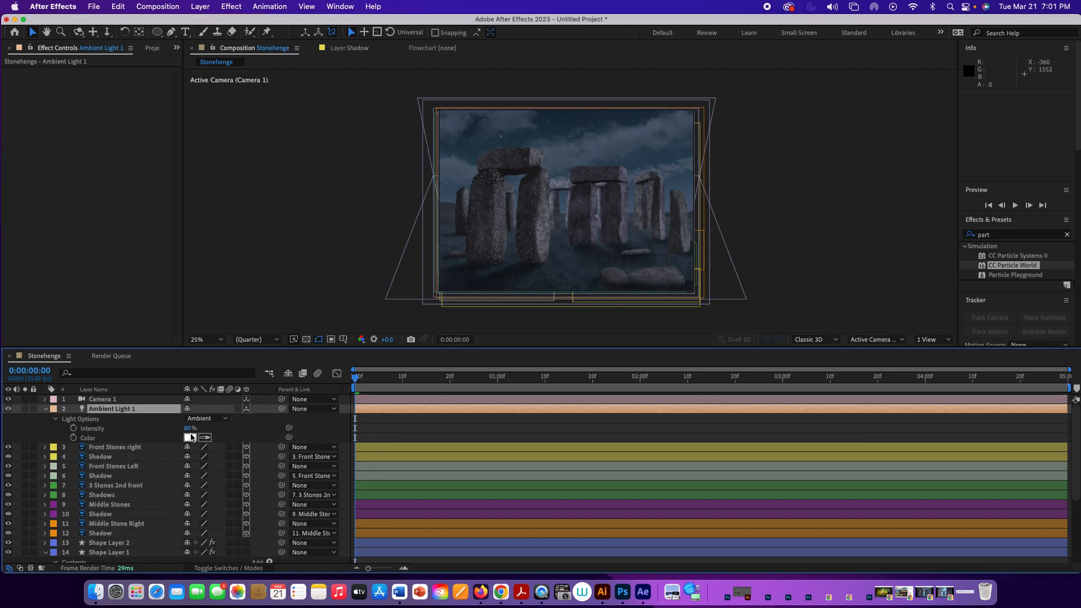
{"action": "left_click_drag", "start_coordinate": [192, 429], "coordinate": [195, 429]}
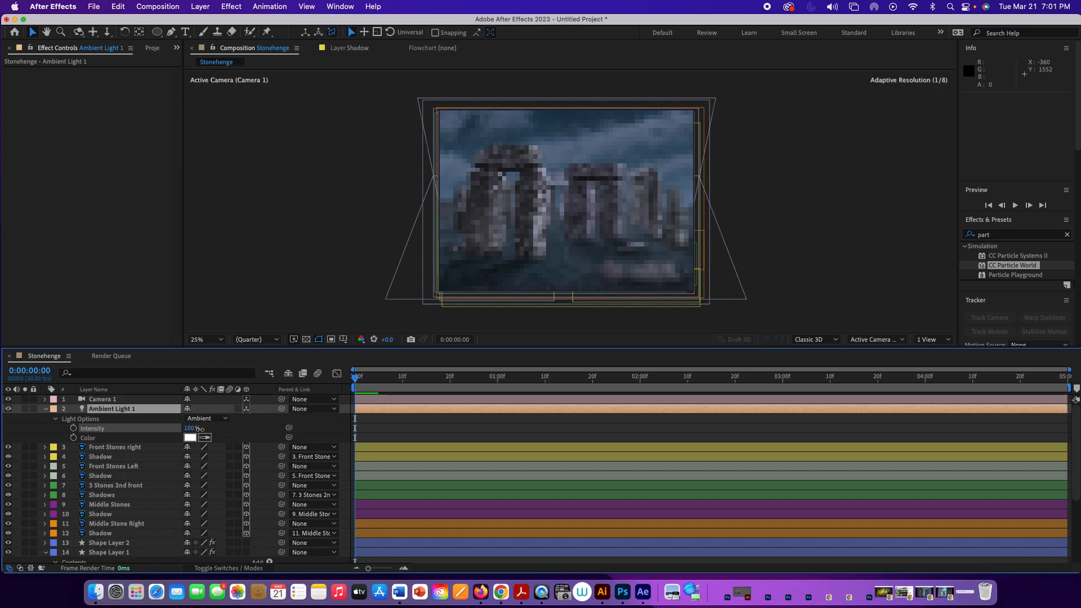
{"action": "left_click_drag", "start_coordinate": [199, 429], "coordinate": [200, 429]}
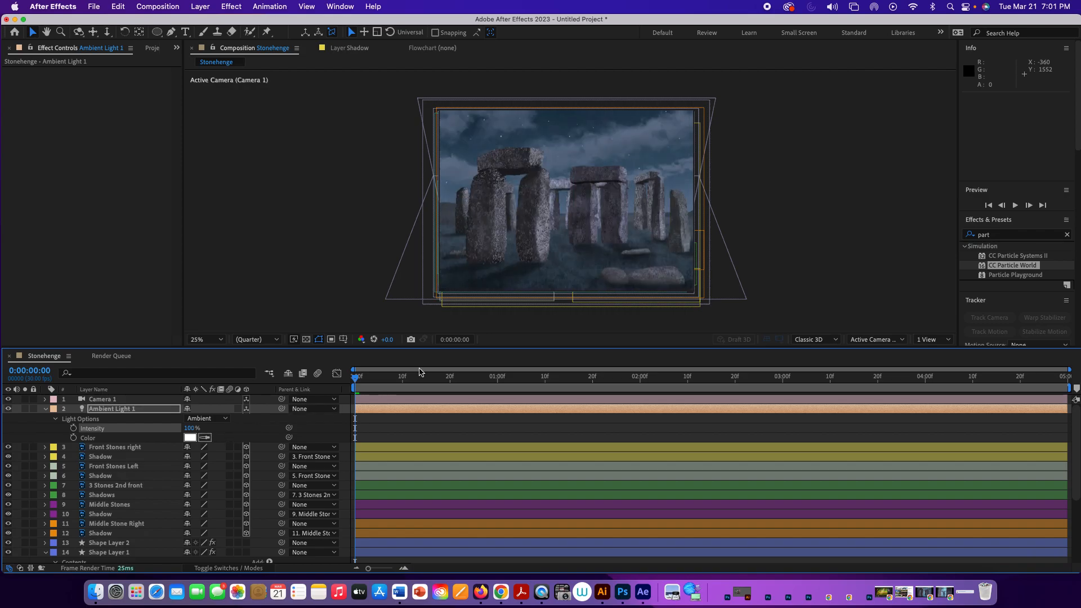
{"action": "key", "text": "space"}
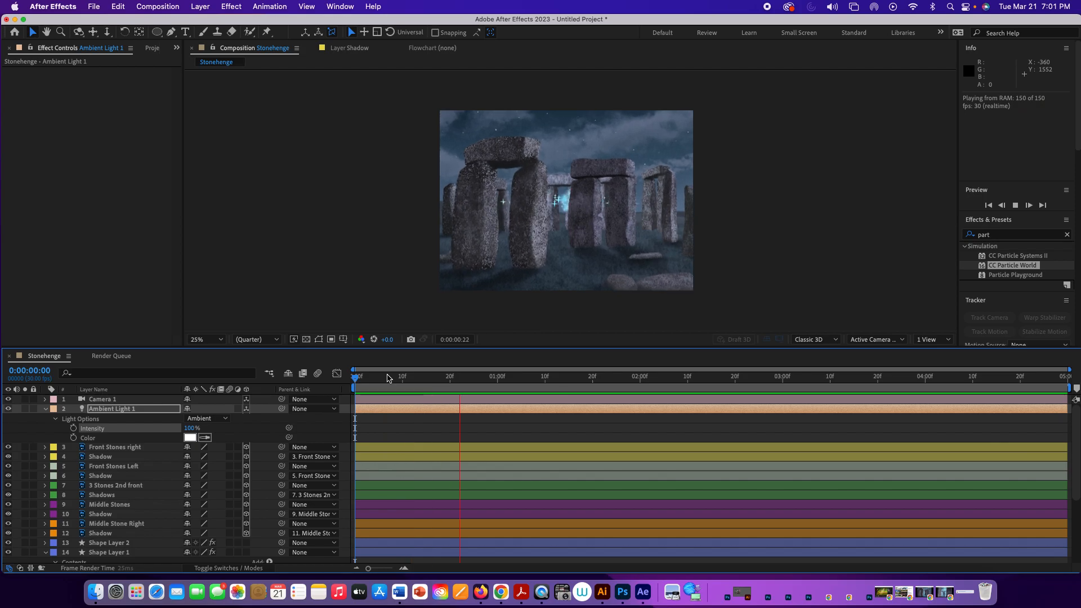
{"action": "key", "text": "space"}
- Try an ambient light Intensity of 141 % from the last frame and preview the brighter scene
{"action": "left_click_drag", "start_coordinate": [543, 382], "coordinate": [1080, 419]}
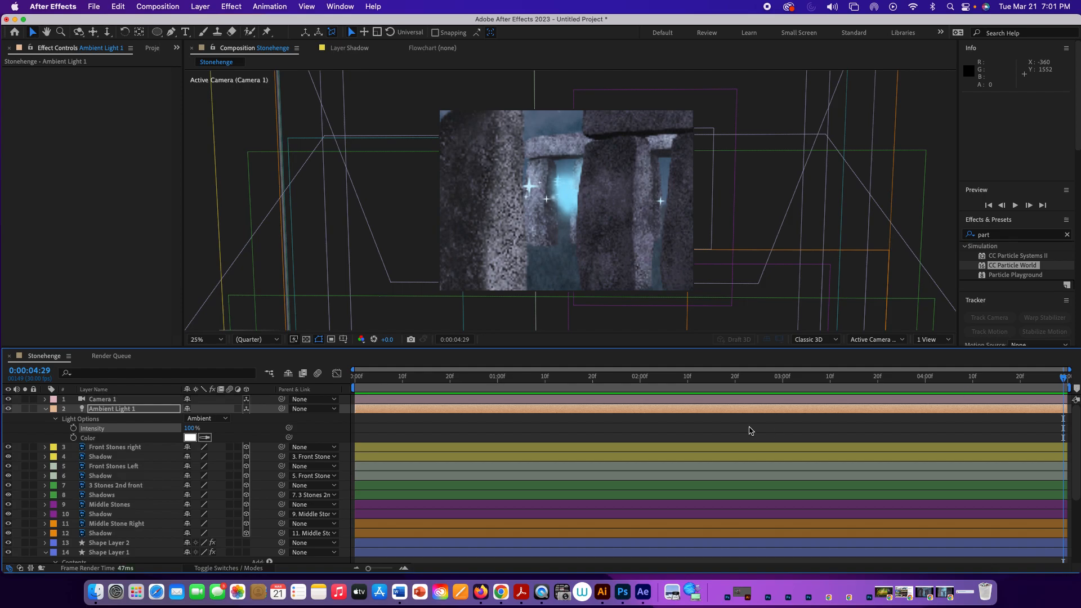
{"action": "left_click_drag", "start_coordinate": [190, 431], "coordinate": [213, 431]}
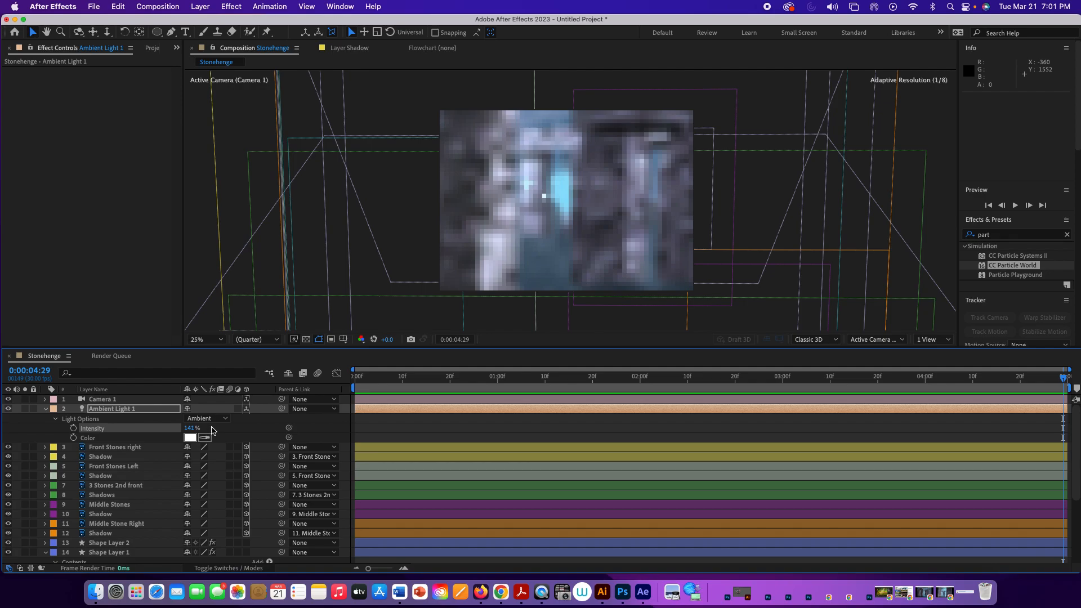
{"action": "key", "text": "space"}
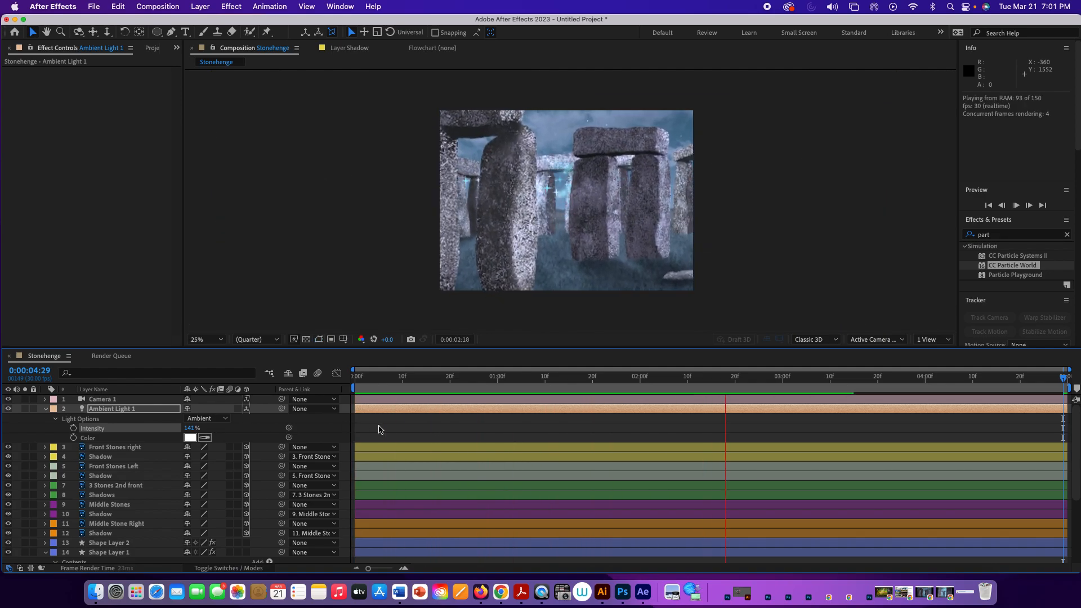
{"action": "key", "text": "space"}
{"action": "left_click_drag", "start_coordinate": [735, 376], "coordinate": [308, 363]}
- Keyframe the ambient light's Intensity at 100 % on both the last frame, 0:00:04:29, and the first frame
{"action": "key", "text": "End"}
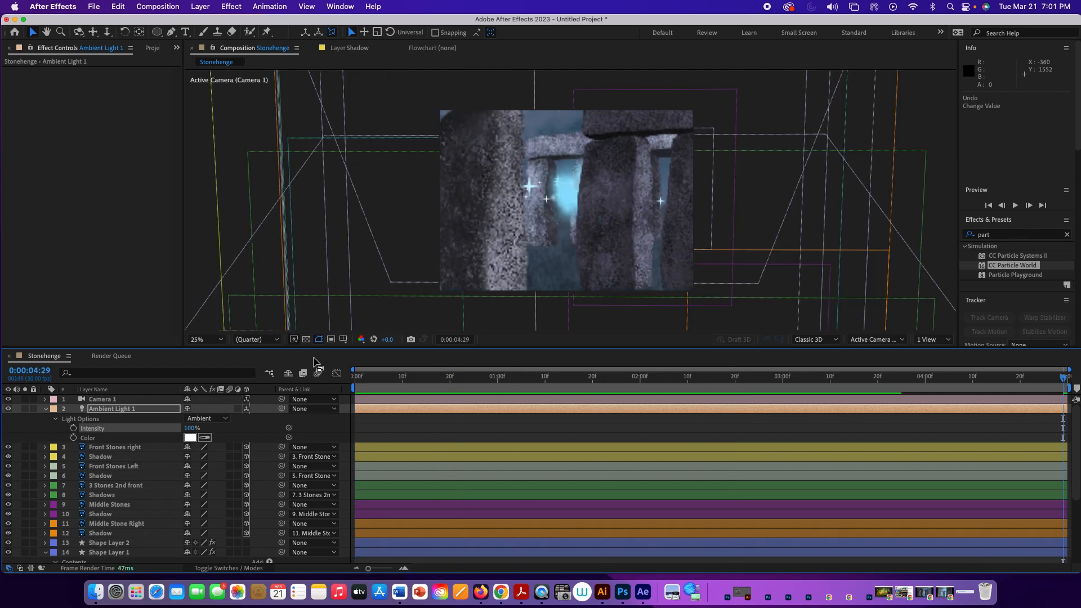
{"action": "left_click", "coordinate": [73, 428]}
{"action": "left_click_drag", "start_coordinate": [1061, 378], "coordinate": [266, 359]}
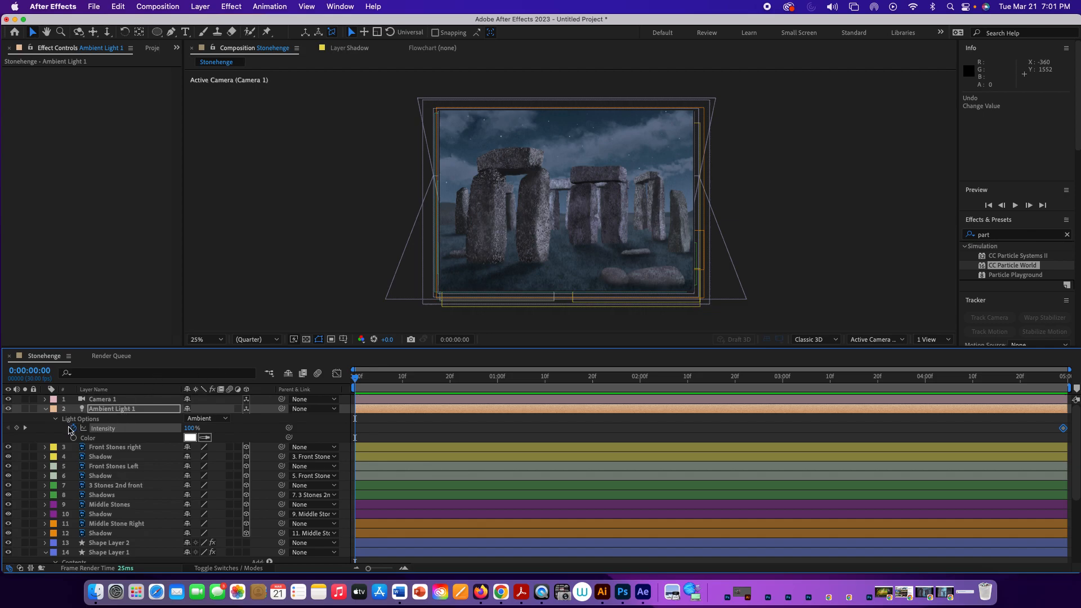
{"action": "left_click", "coordinate": [16, 428]}
- Set the ambient light's Intensity to 123 % at 0:00:04:29, preview the brightening, and return to the first frame
{"action": "left_click_drag", "start_coordinate": [353, 383], "coordinate": [1064, 376]}
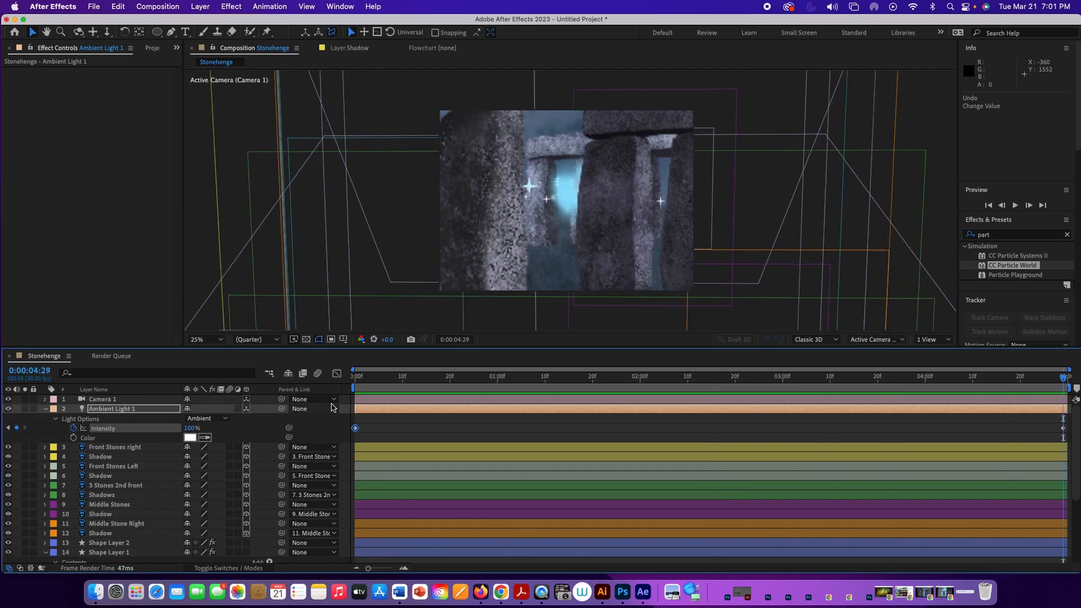
{"action": "left_click_drag", "start_coordinate": [189, 433], "coordinate": [200, 429]}
{"action": "key", "text": "space"}
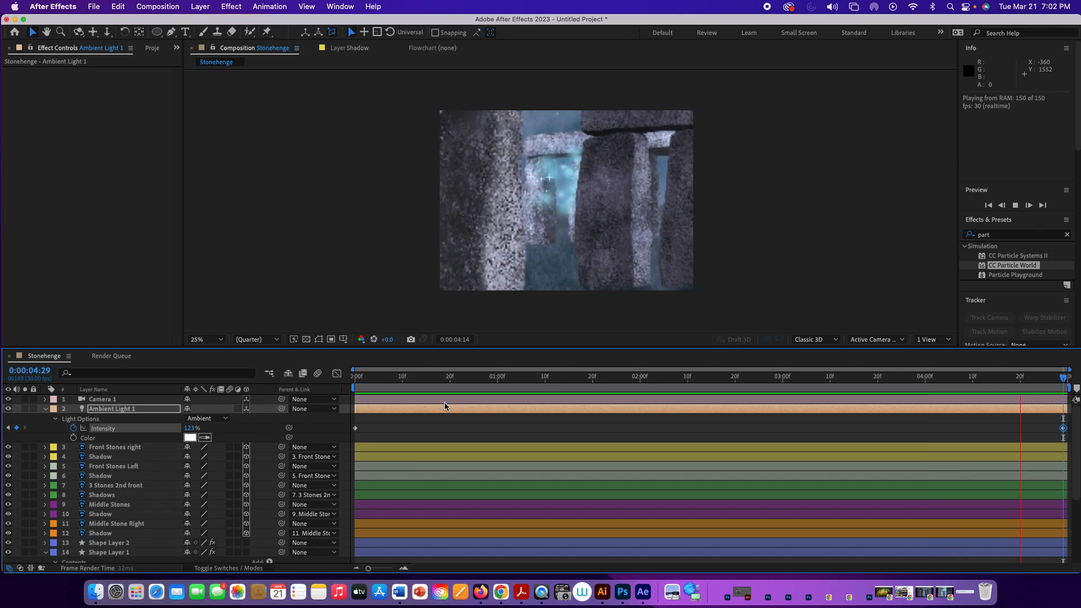
{"action": "key", "text": "space"}
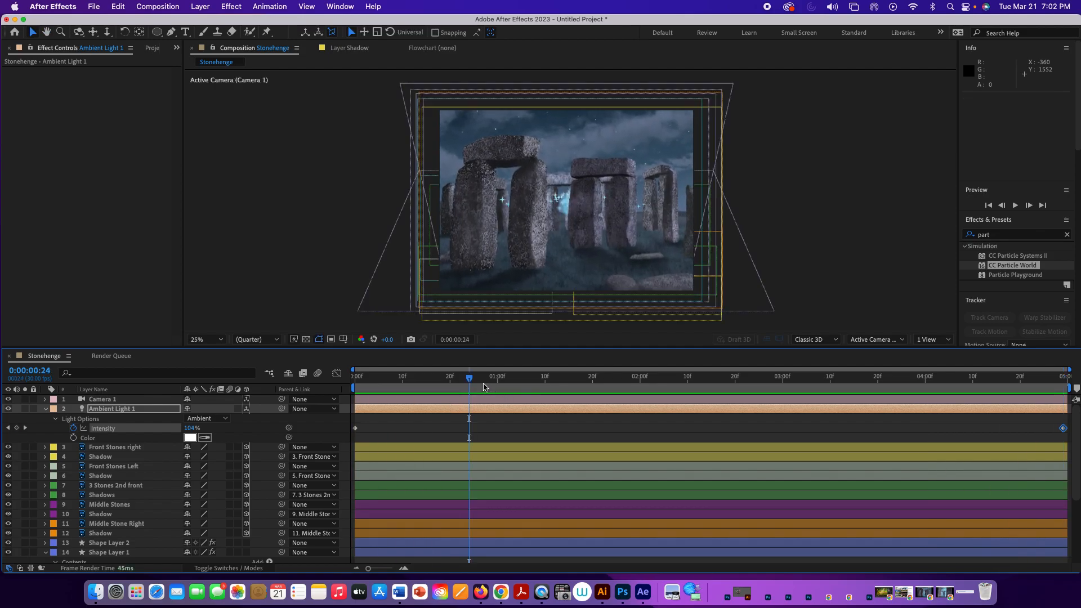
{"action": "left_click_drag", "start_coordinate": [471, 380], "coordinate": [354, 382]}
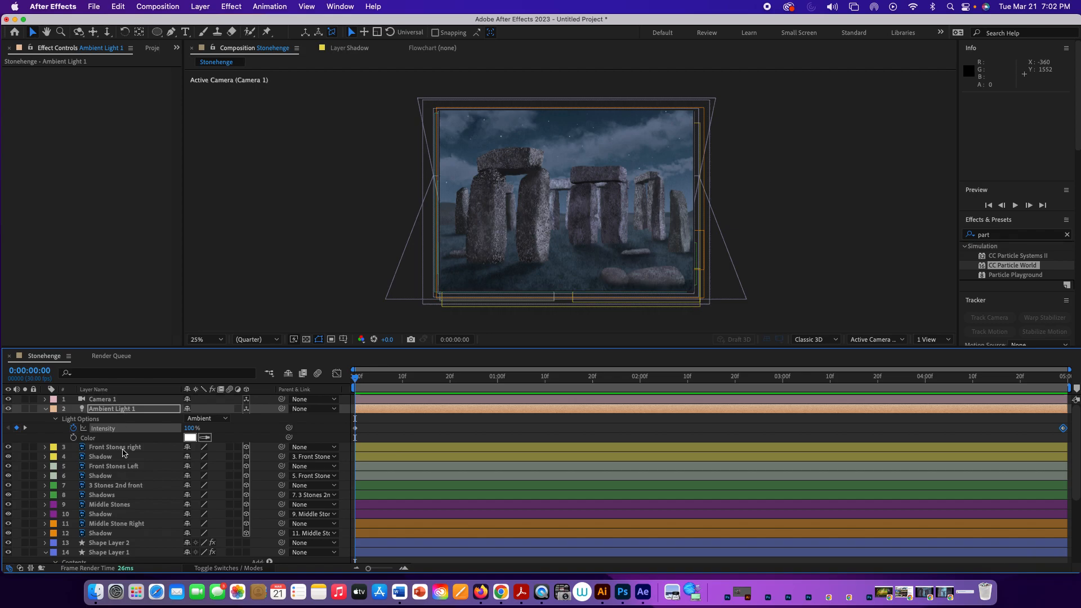
- Add a white Point light above the Middle Stones Left layer, with Intensity 80 %, Smooth falloff and shadow casting on
{"action": "scroll", "coordinate": [128, 529], "scroll_direction": "down", "scroll_amount": 3}
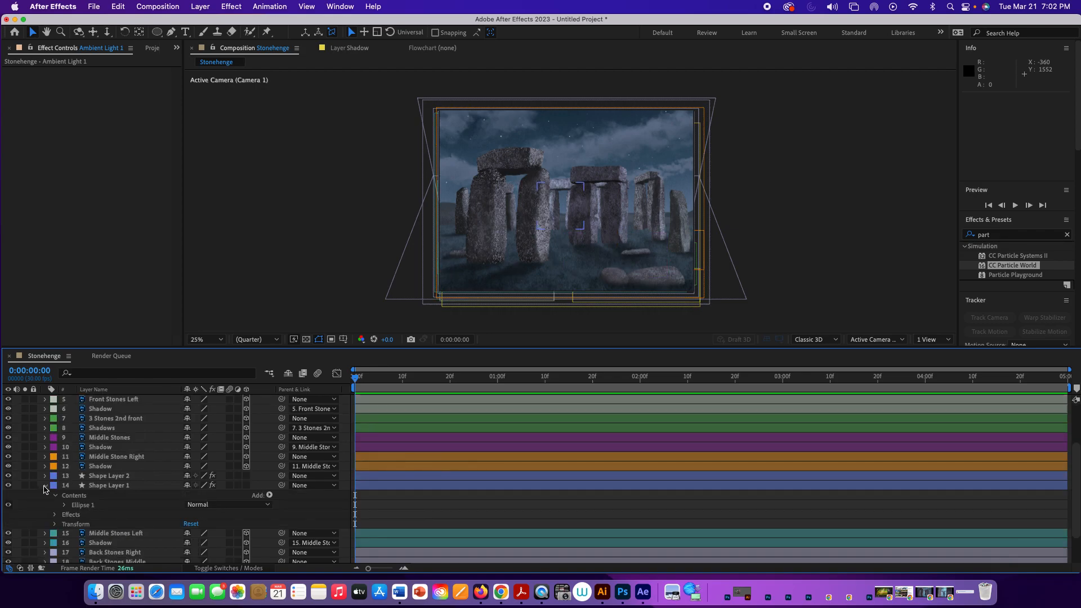
{"action": "left_click", "coordinate": [45, 486]}
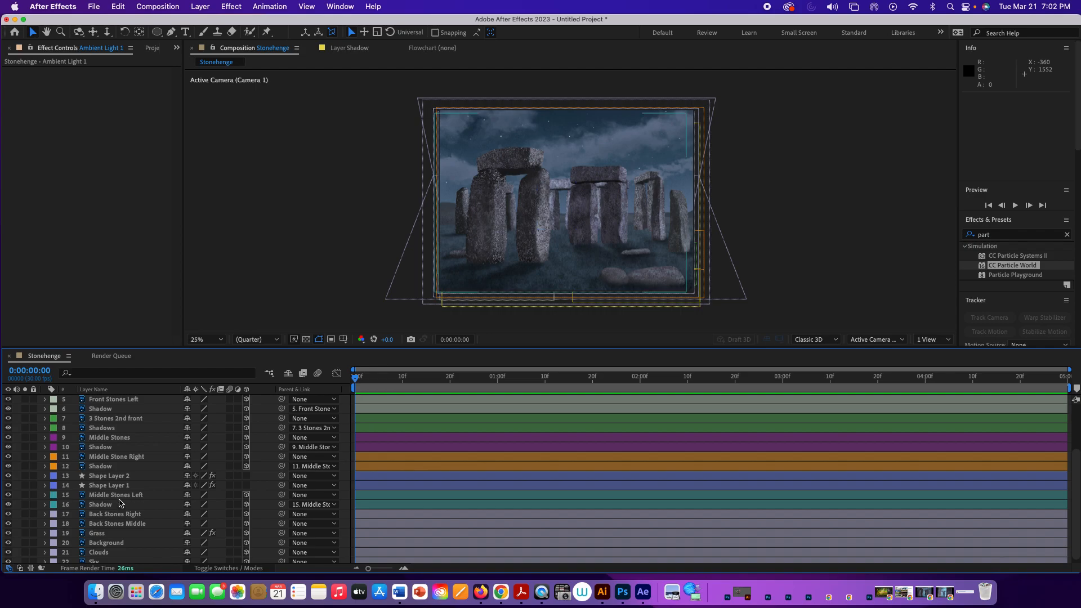
{"action": "left_click", "coordinate": [120, 497]}
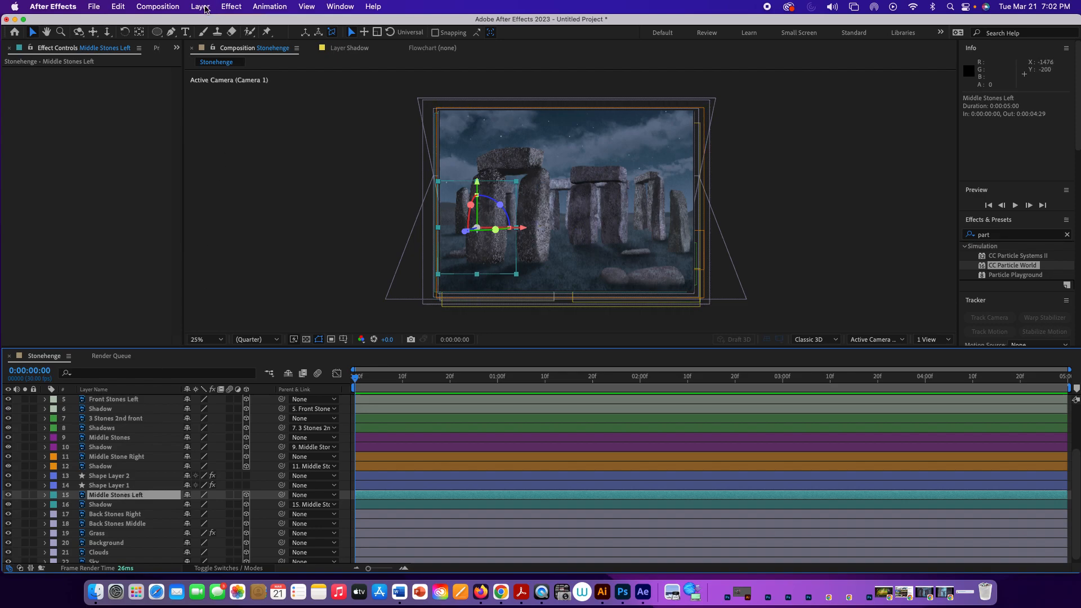
{"action": "left_click", "coordinate": [201, 7]}
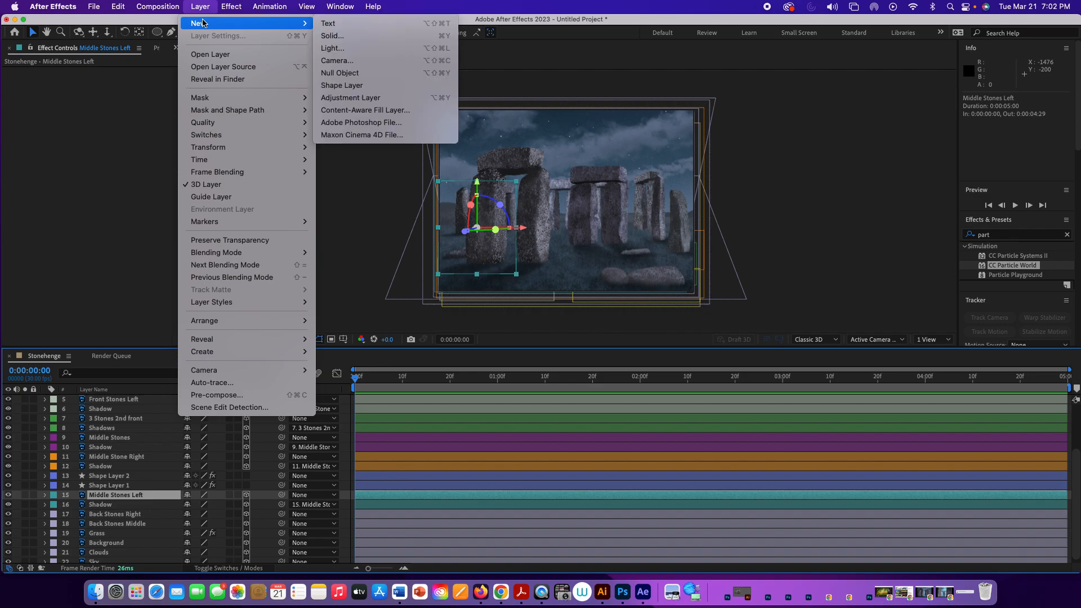
{"action": "mouse_move", "coordinate": [276, 25]}
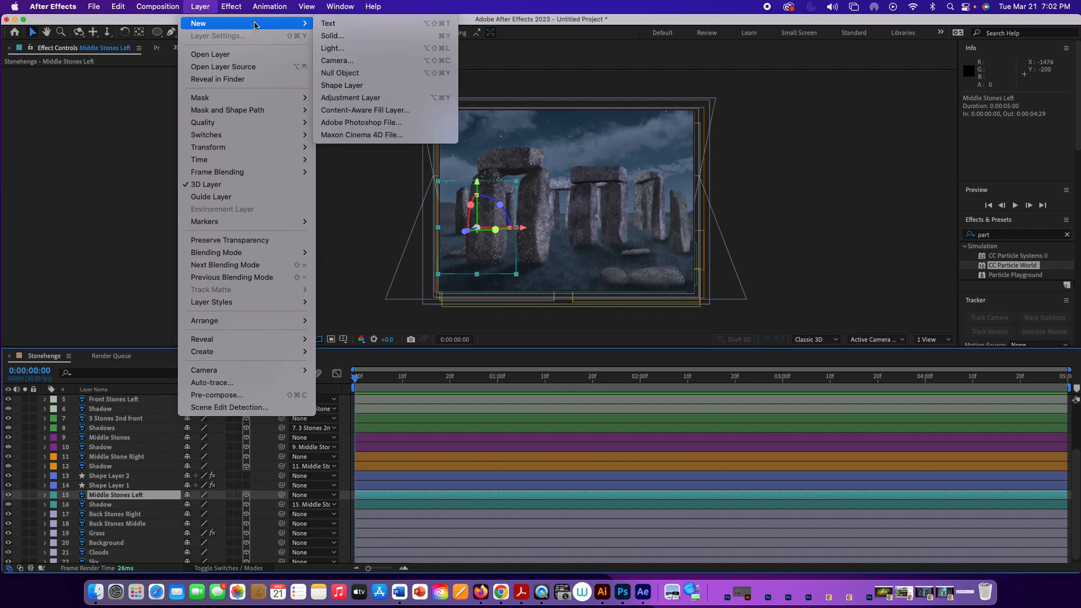
{"action": "left_click", "coordinate": [335, 46]}
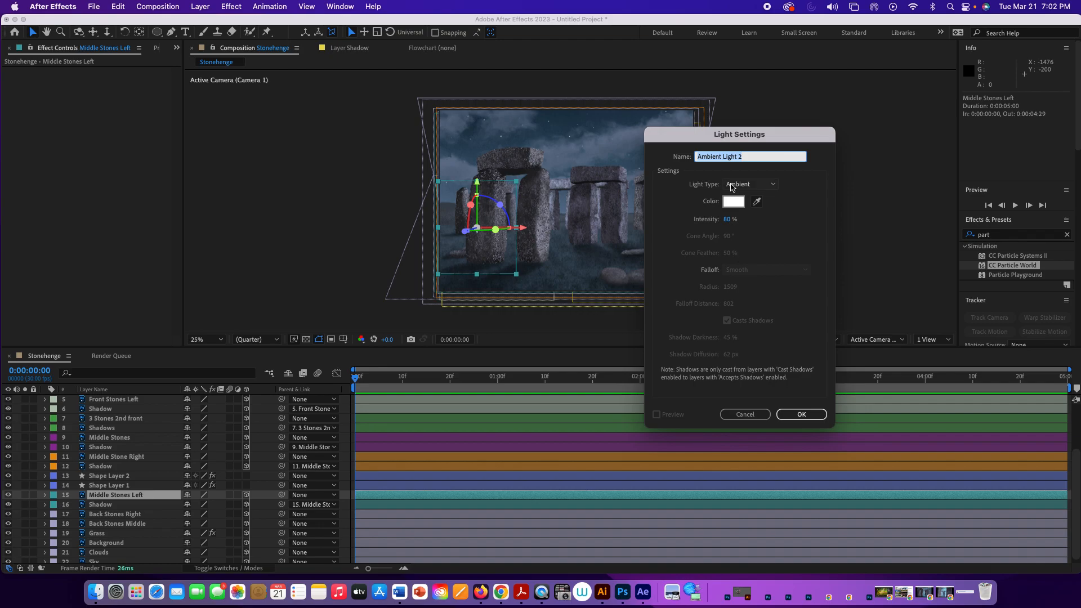
{"action": "left_click", "coordinate": [732, 185]}
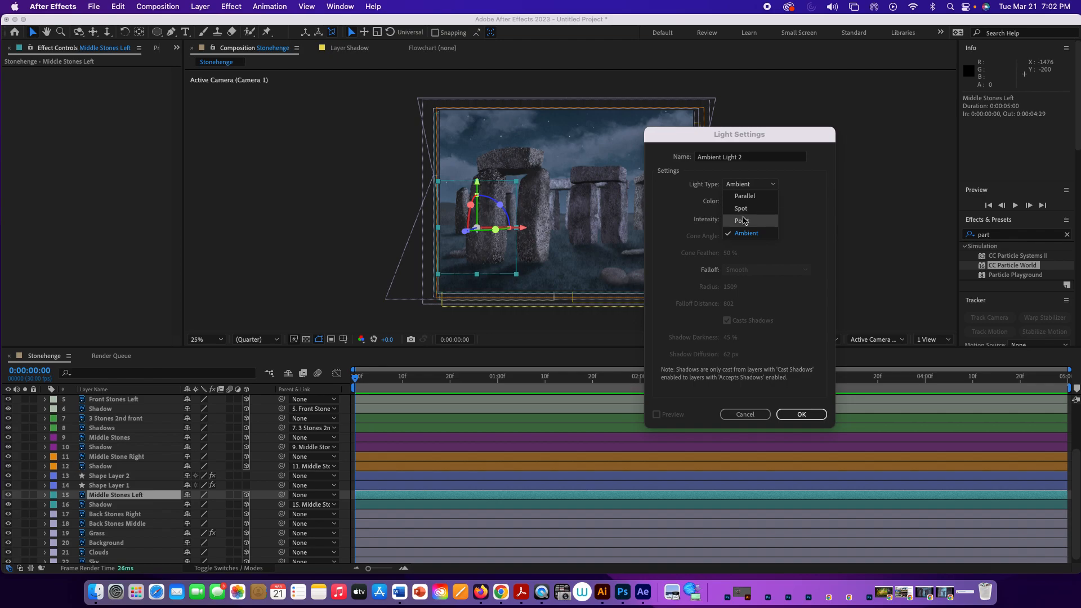
{"action": "left_click", "coordinate": [744, 221]}
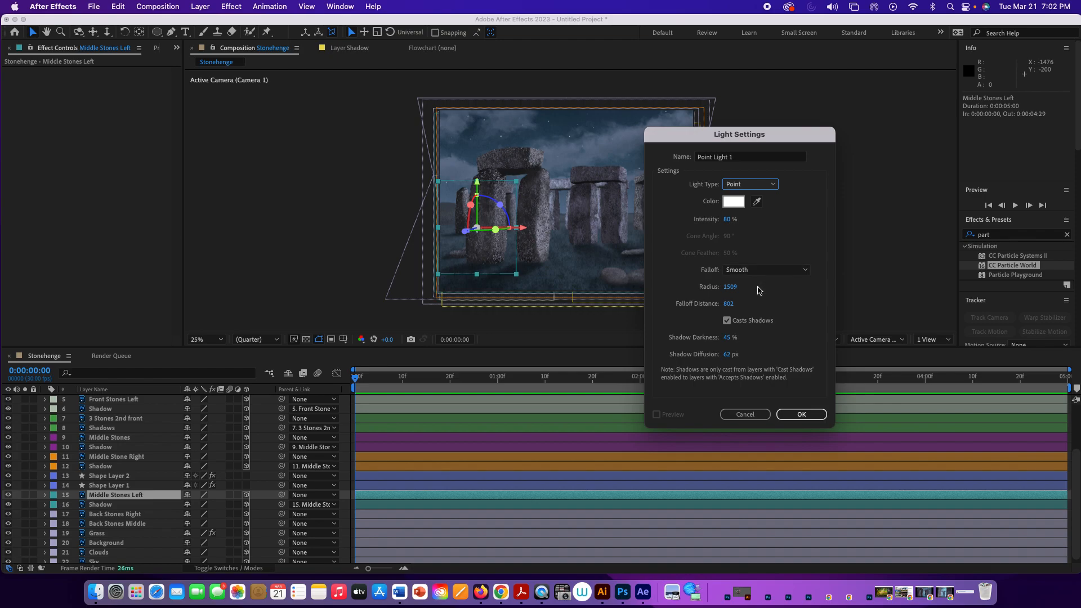
{"action": "left_click", "coordinate": [802, 415]}
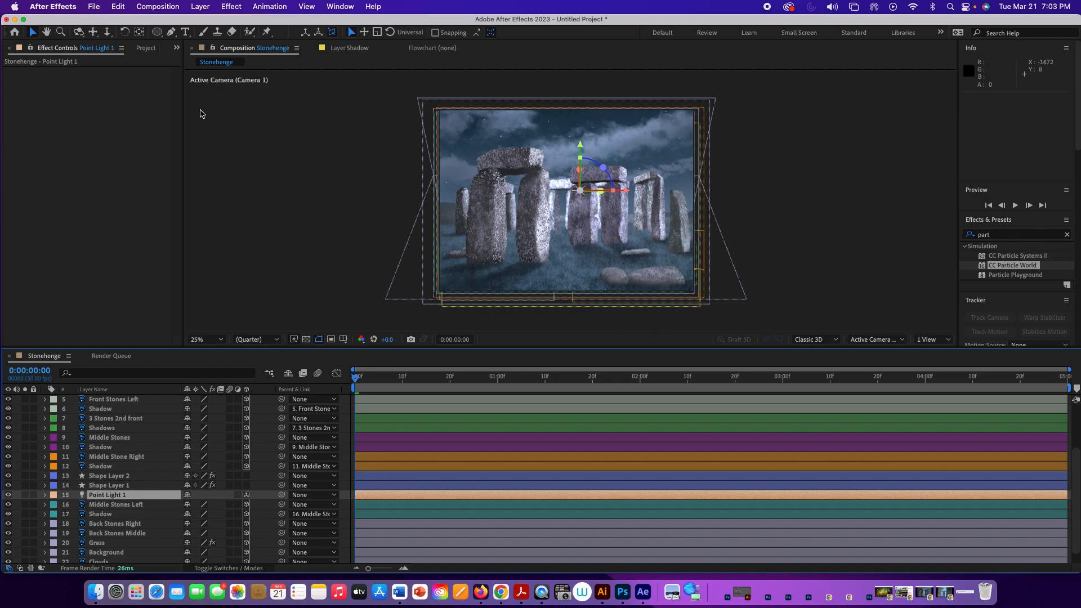
- Save the project as "3d exercise.aep" in the 3D Tutorial folder on the iCloud Desktop
{"action": "left_click", "coordinate": [94, 7]}
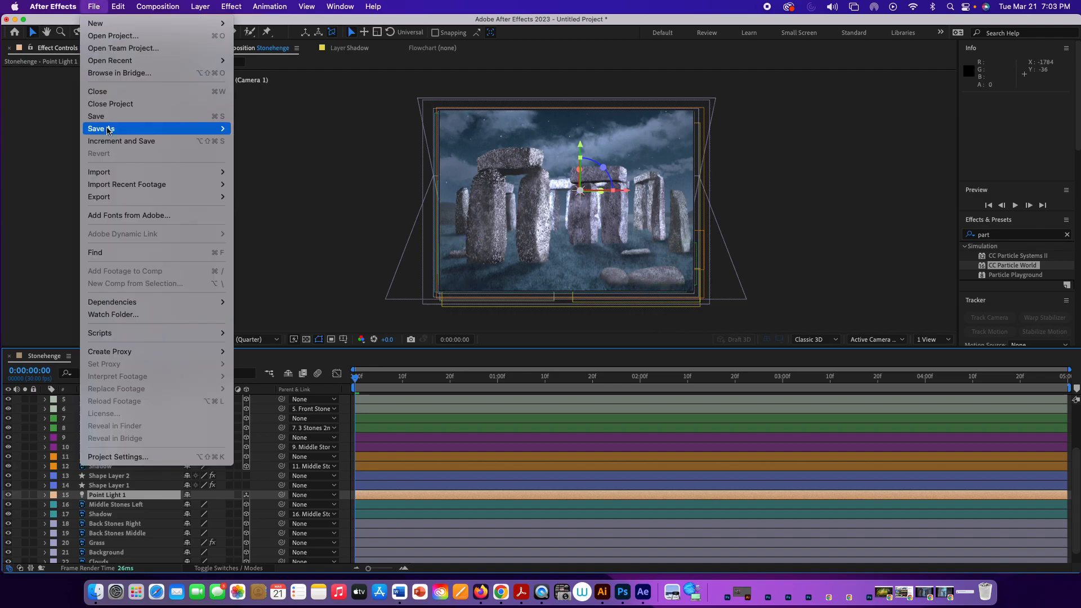
{"action": "mouse_move", "coordinate": [110, 130]}
{"action": "left_click", "coordinate": [255, 129]}
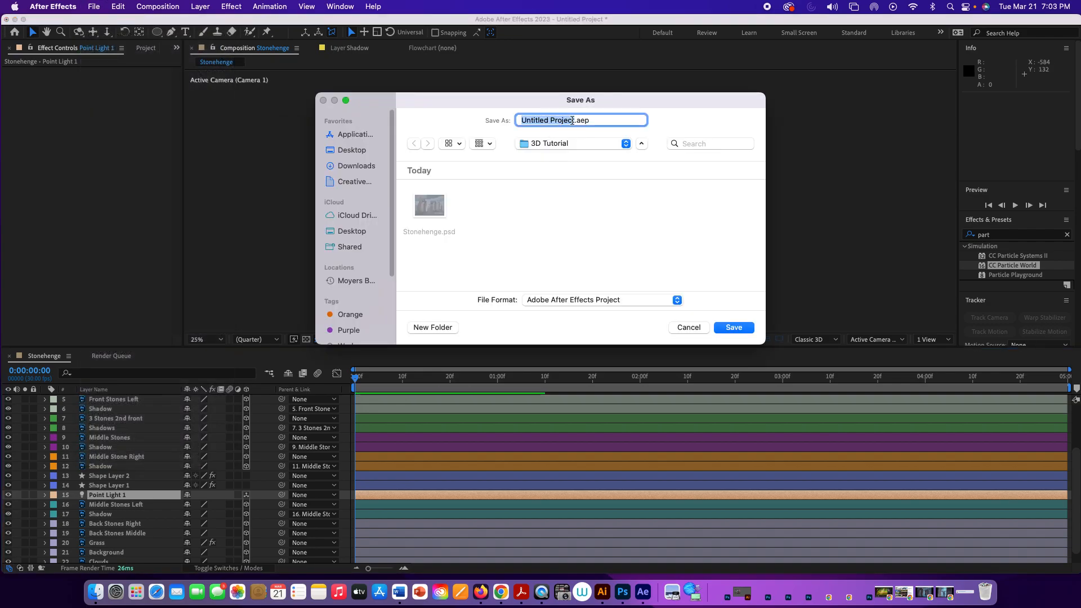
{"action": "left_click", "coordinate": [574, 121]}
{"action": "left_click_drag", "start_coordinate": [573, 121], "coordinate": [518, 119]}
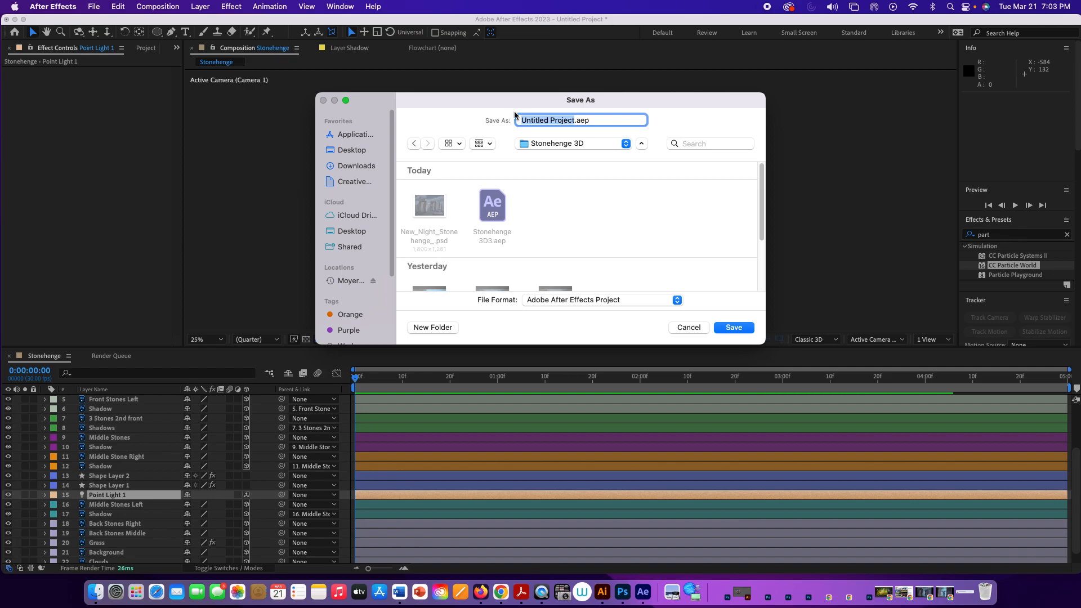
{"action": "type", "text": "3"}
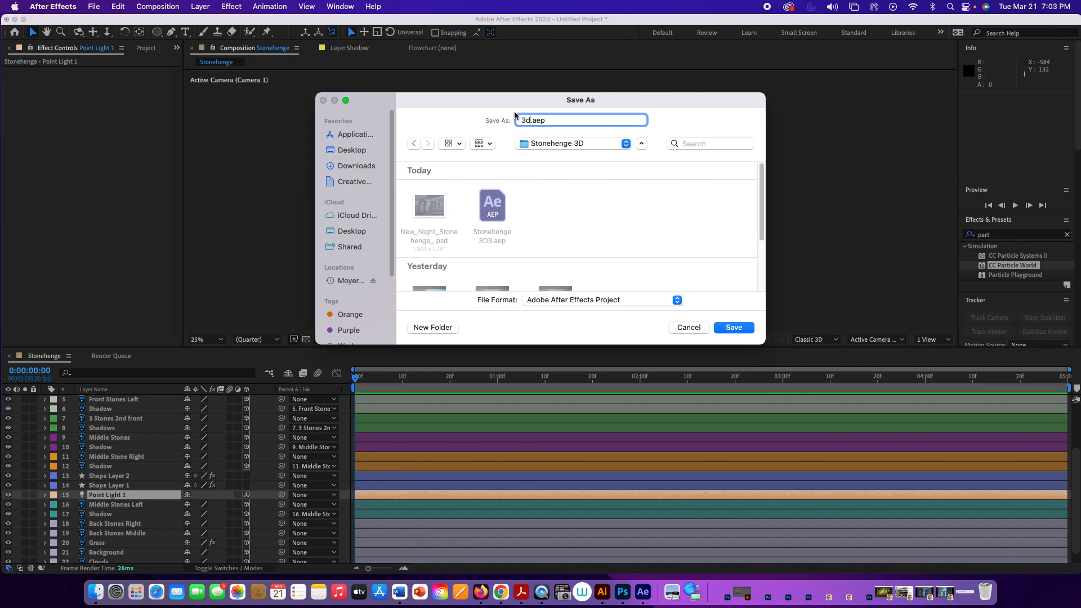
{"action": "type", "text": "d exercise"}
{"action": "left_click", "coordinate": [562, 143]}
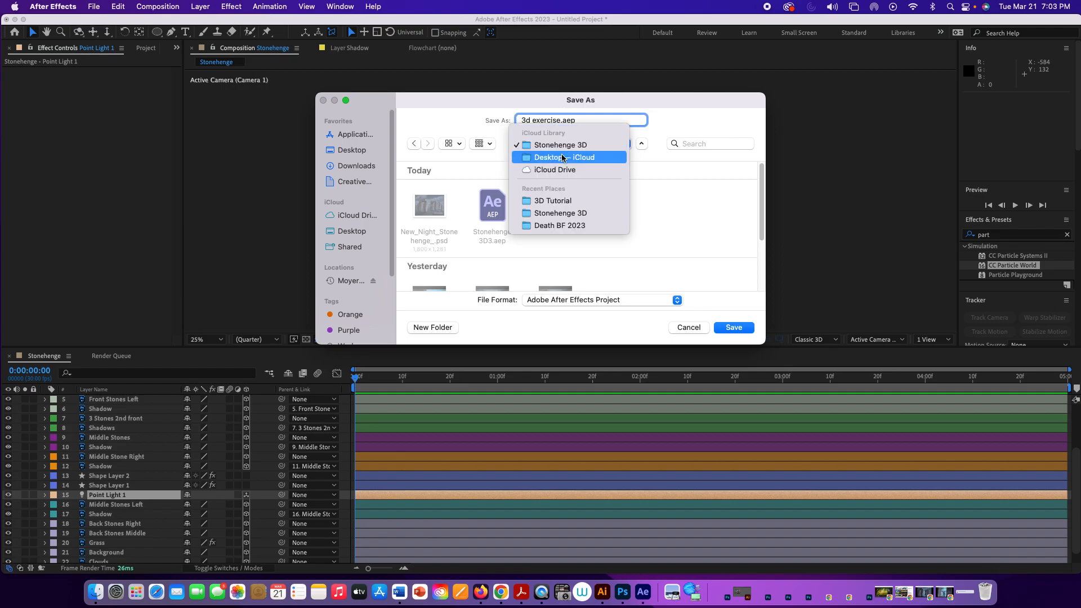
{"action": "left_click", "coordinate": [562, 157]}
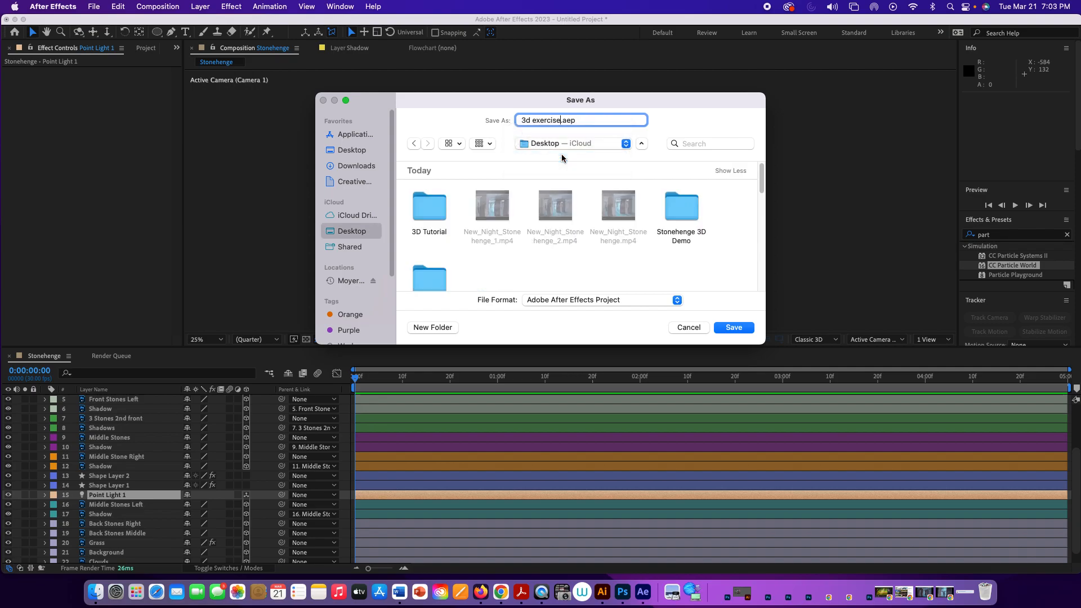
{"action": "double_click", "coordinate": [439, 211]}
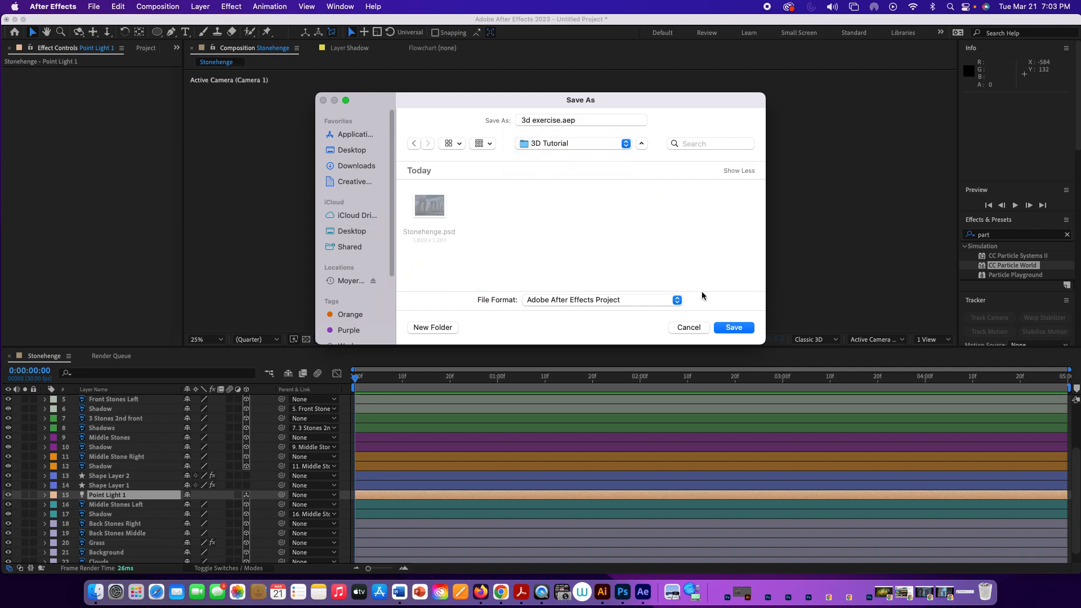
{"action": "left_click", "coordinate": [734, 328]}
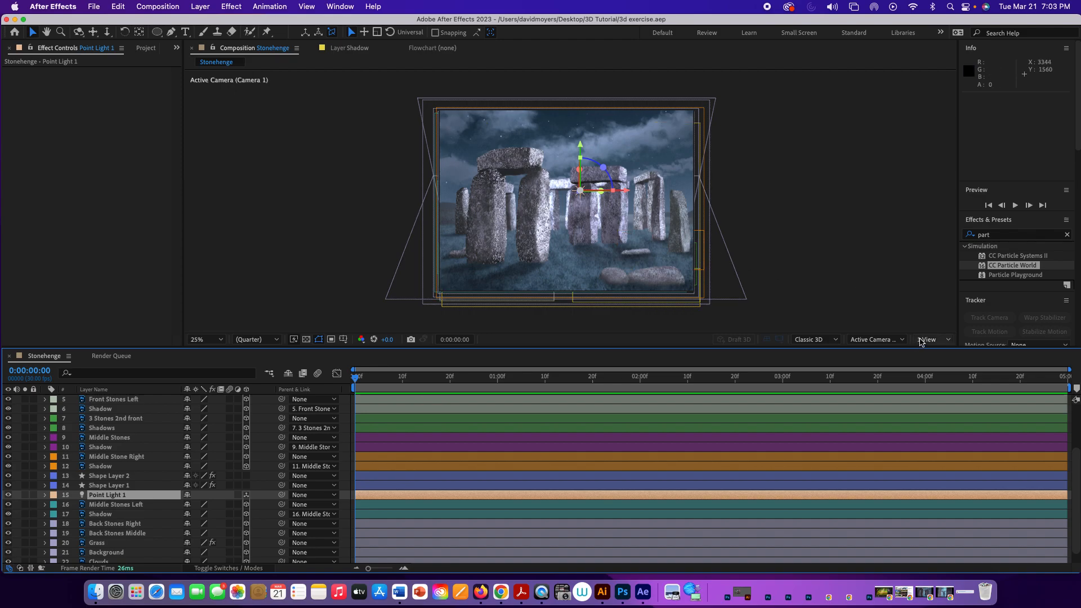
- Split the composition into two views and move the point light back among the stones, to about 975, 656.5, 471
{"action": "left_click", "coordinate": [921, 341]}
{"action": "left_click", "coordinate": [928, 361]}
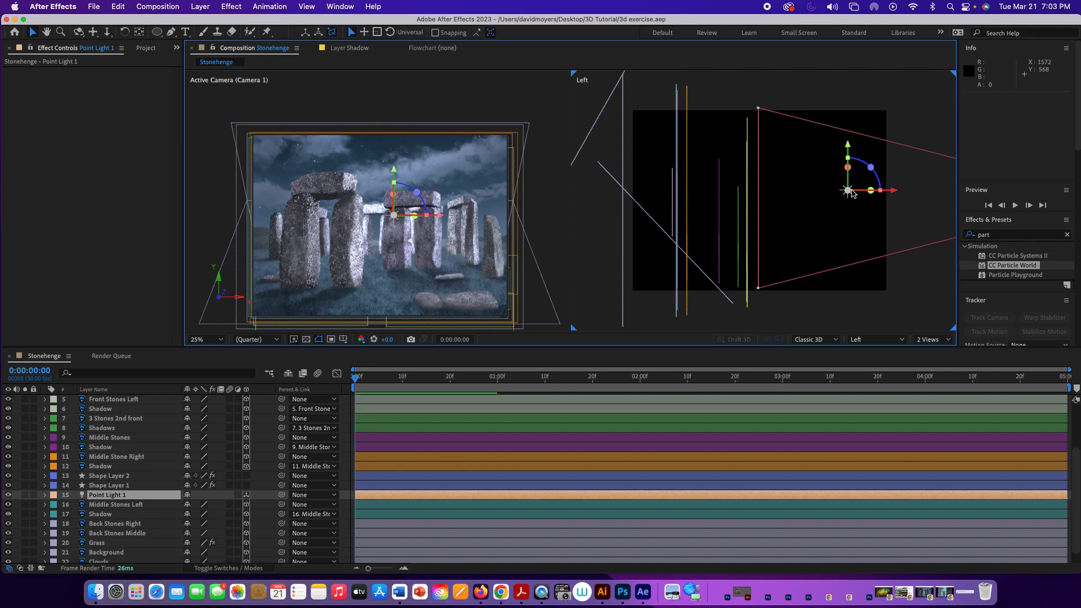
{"action": "left_click_drag", "start_coordinate": [848, 191], "coordinate": [696, 196]}
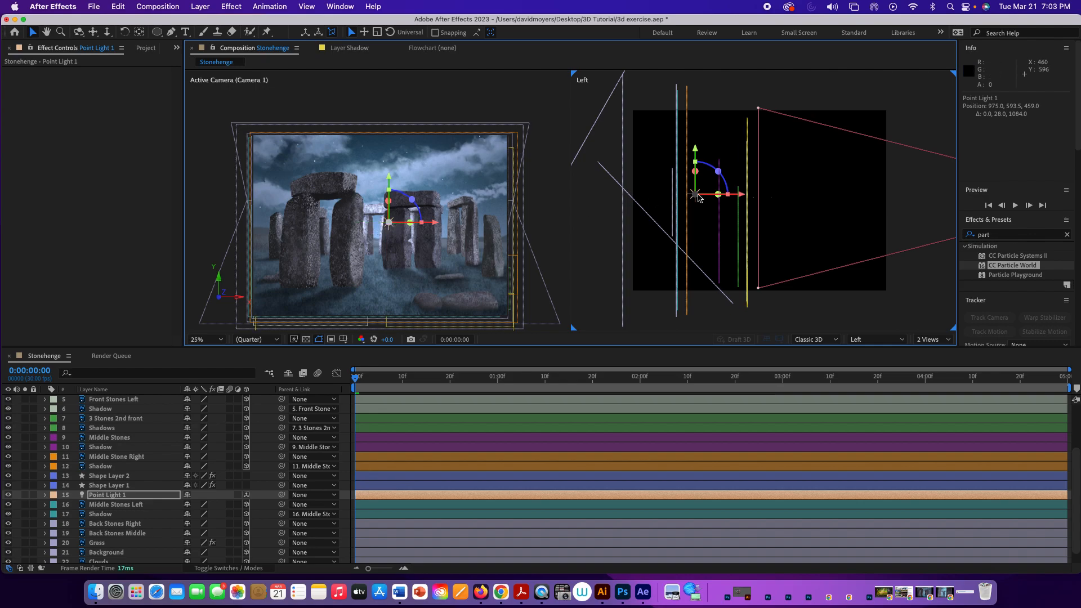
{"action": "left_click_drag", "start_coordinate": [696, 195], "coordinate": [696, 209]}
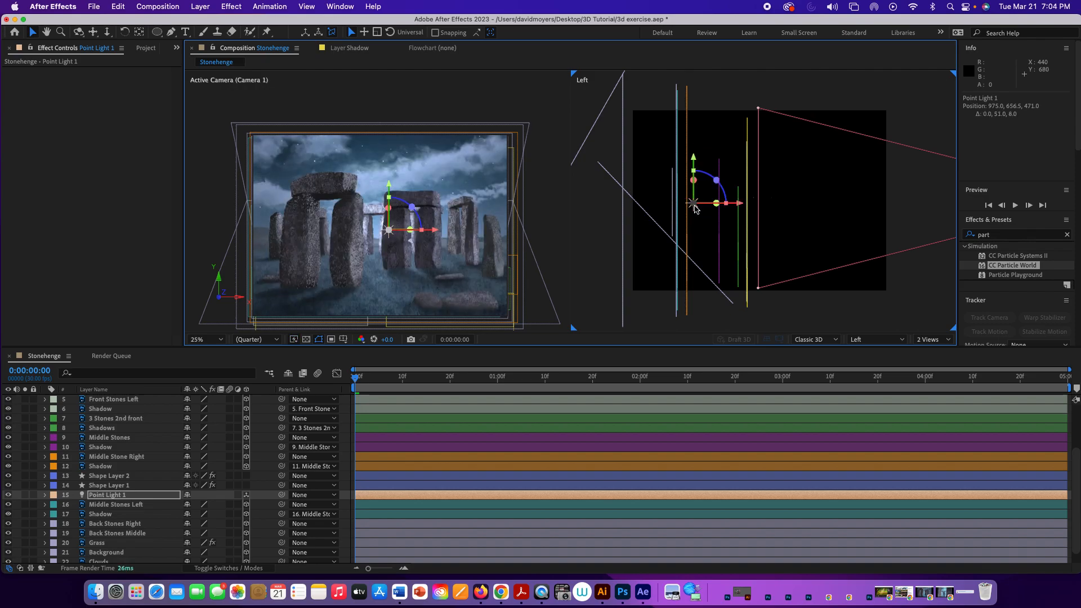
- Preview the camera move with the repositioned point light and return to the first frame
{"action": "key", "text": "space"}
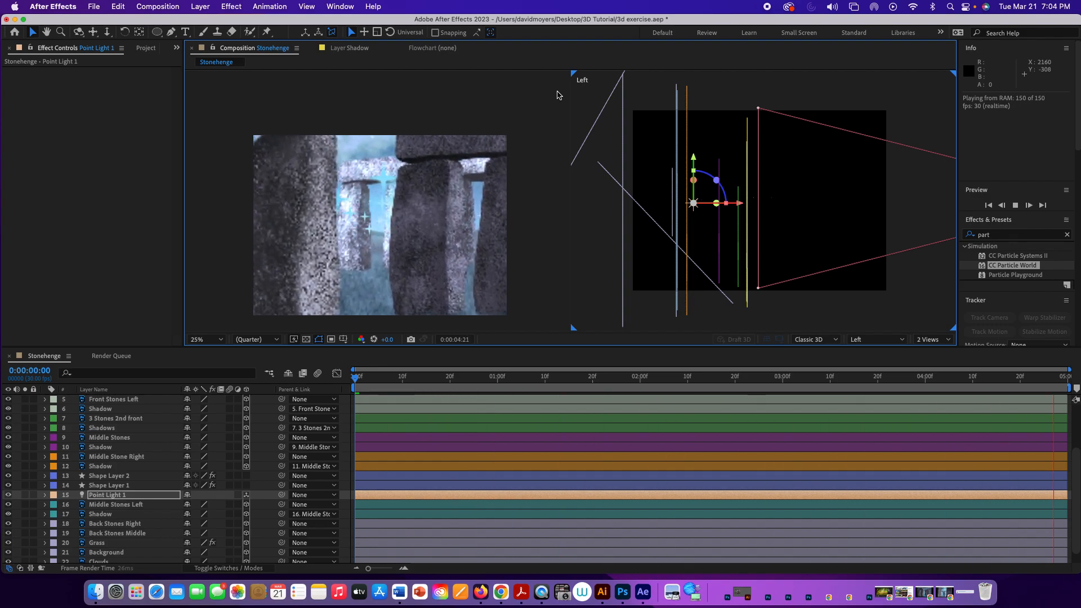
{"action": "left_click", "coordinate": [498, 377]}
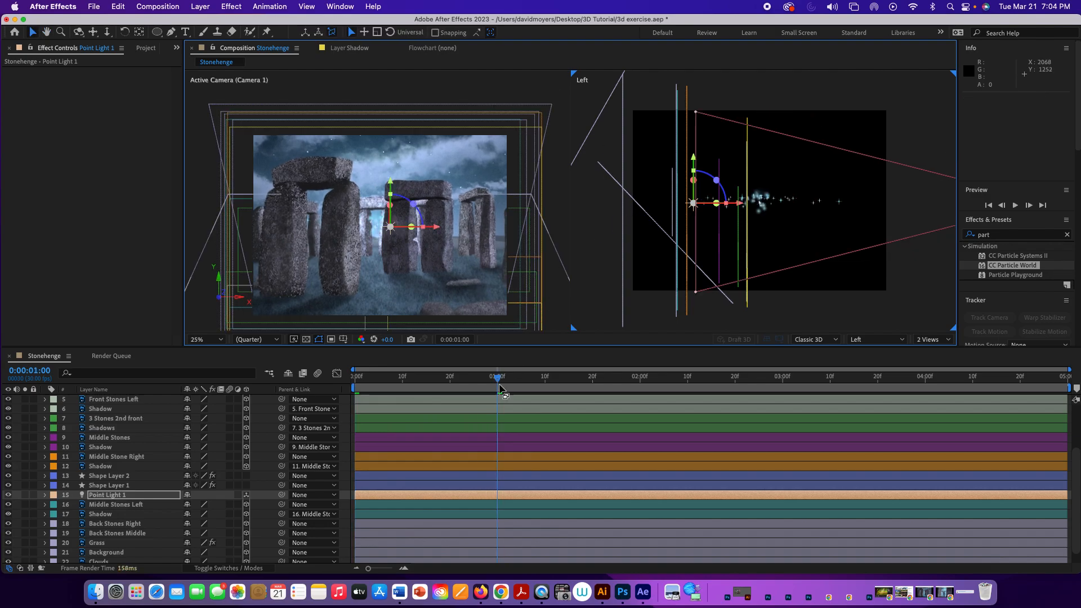
{"action": "left_click_drag", "start_coordinate": [499, 383], "coordinate": [355, 378]}
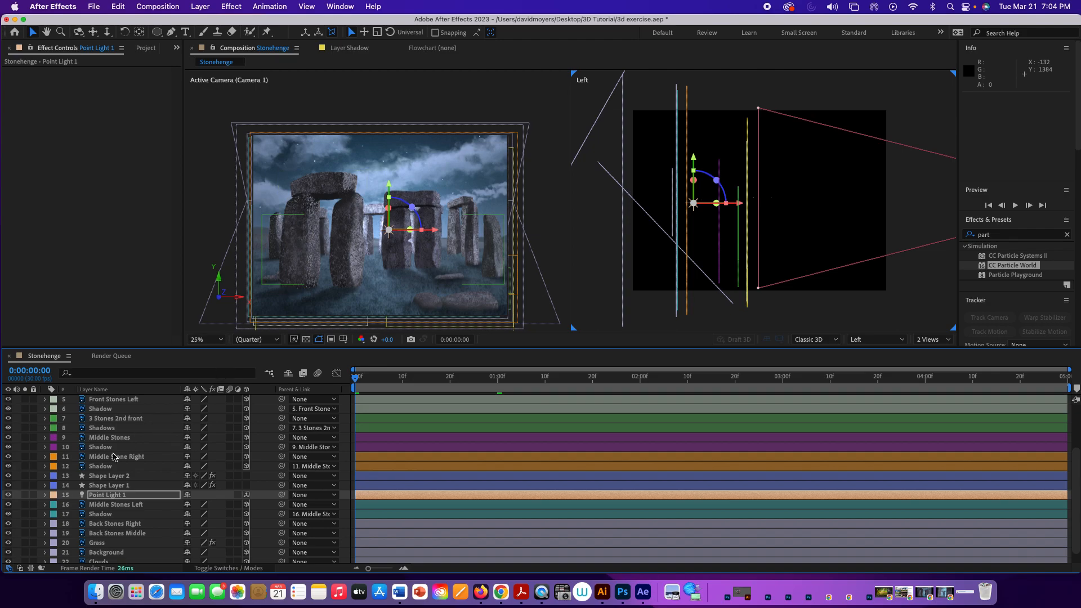
- Set the point light's Shadow Darkness to 101 % and move the light slightly farther back, to about 975, 652.5, 523
{"action": "left_click", "coordinate": [44, 495]}
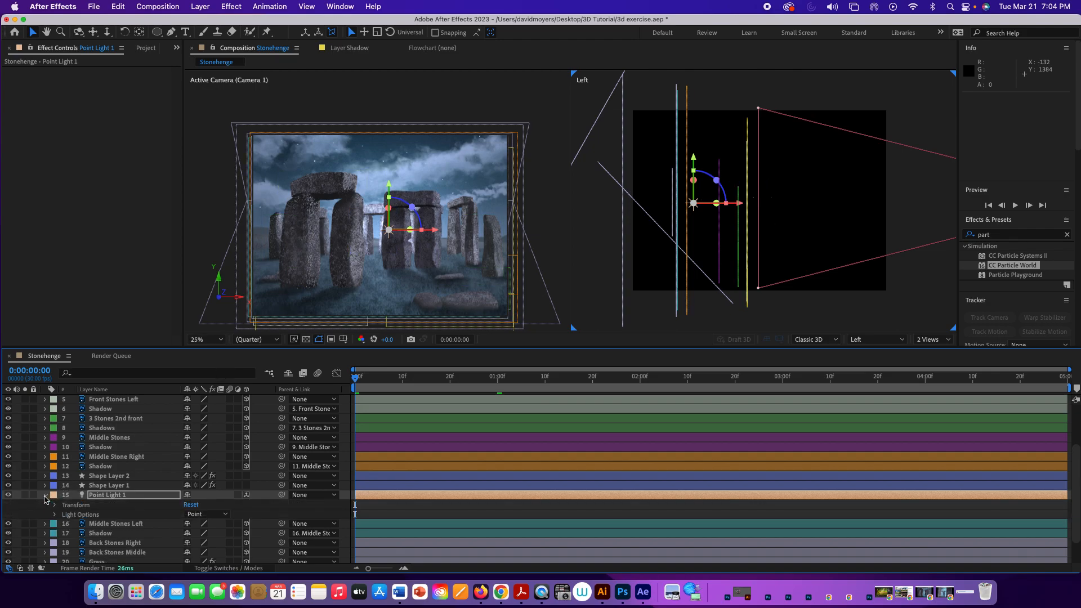
{"action": "left_click", "coordinate": [55, 516]}
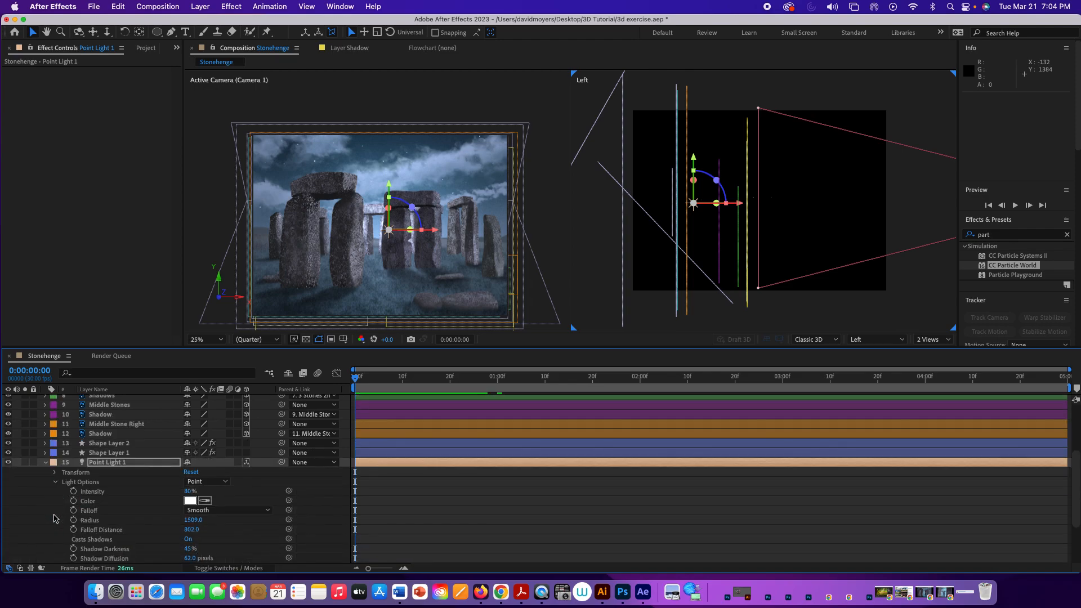
{"action": "scroll", "coordinate": [169, 510], "scroll_direction": "down", "scroll_amount": 3}
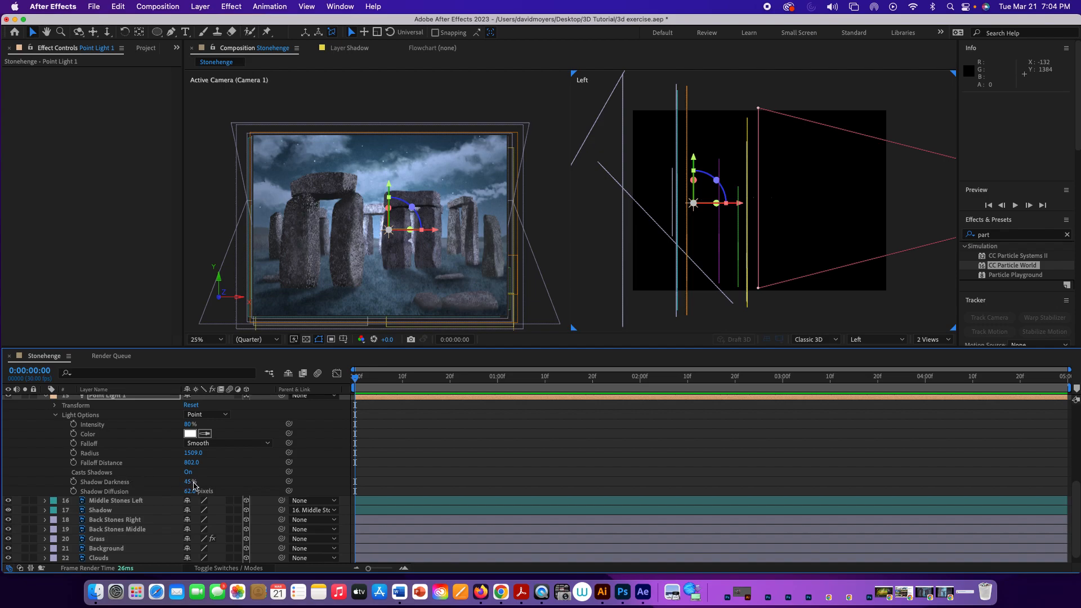
{"action": "left_click_drag", "start_coordinate": [191, 482], "coordinate": [218, 483]}
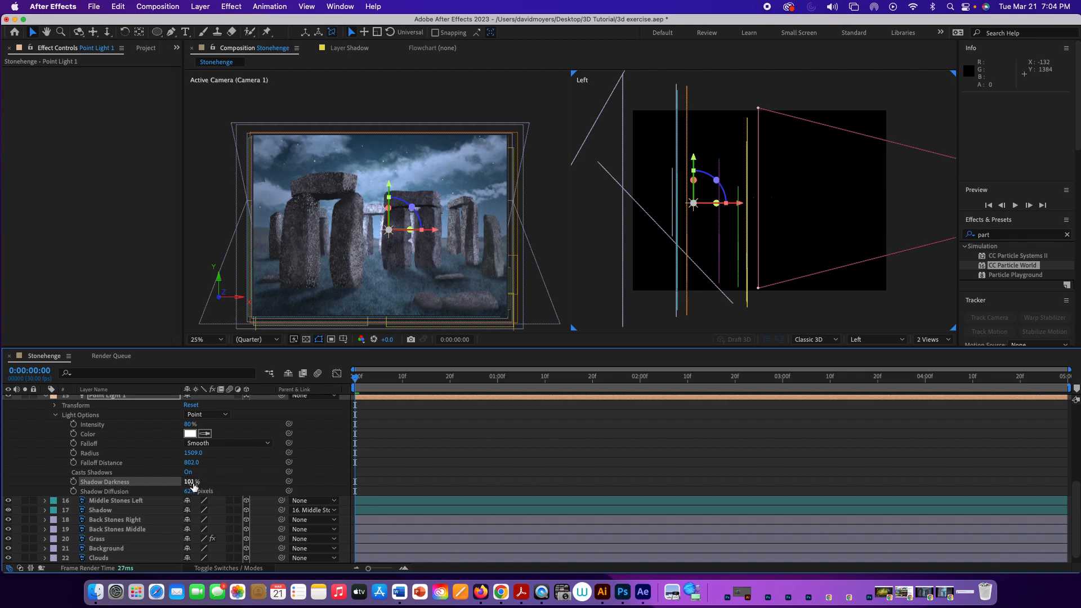
{"action": "left_click", "coordinate": [190, 482]}
{"action": "left_click_drag", "start_coordinate": [694, 203], "coordinate": [686, 203]}
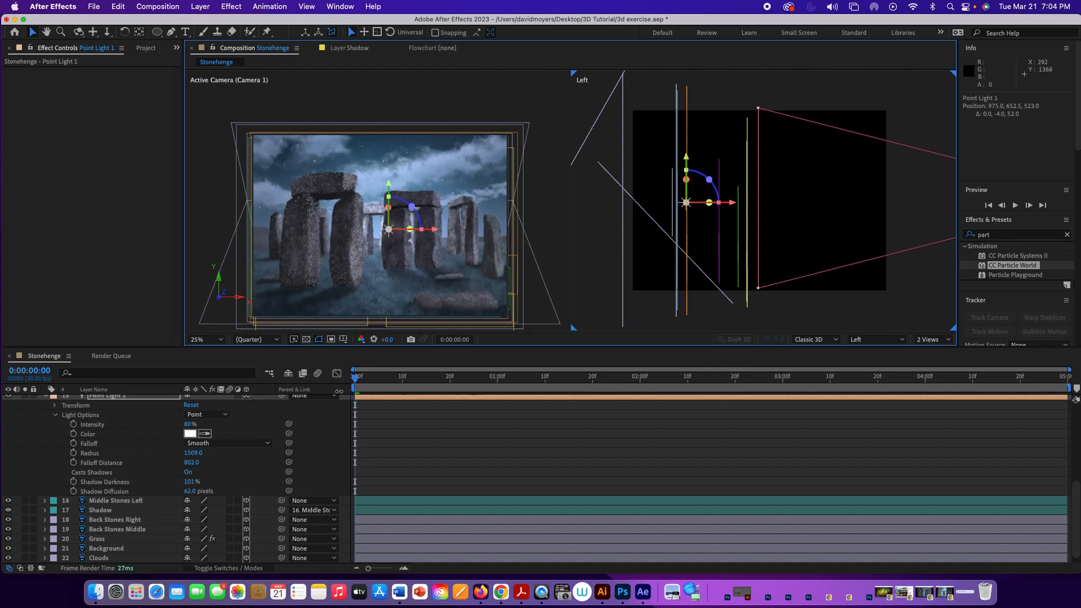
- Hide the ambient light, preview the scene lit only by the point light, and show the ambient light again at the first frame
{"action": "scroll", "coordinate": [125, 446], "scroll_direction": "up", "scroll_amount": 6}
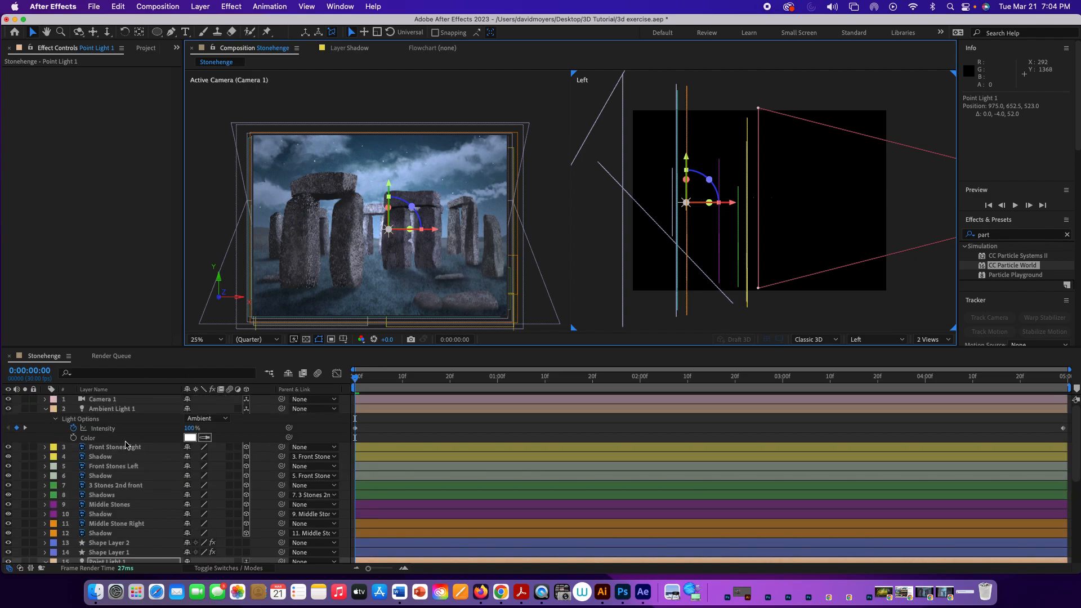
{"action": "left_click", "coordinate": [7, 410]}
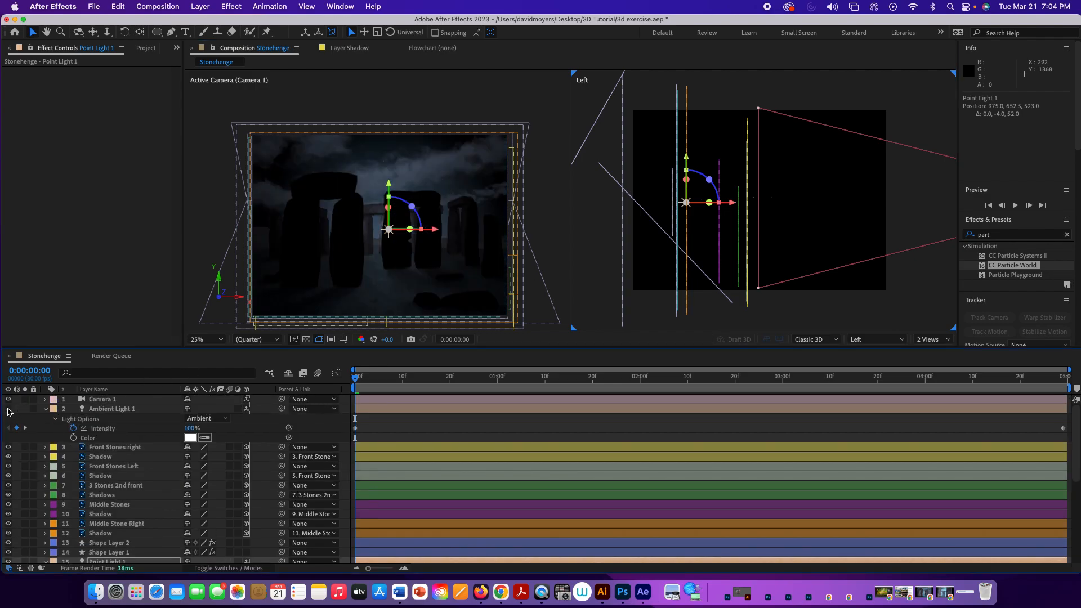
{"action": "key", "text": "space"}
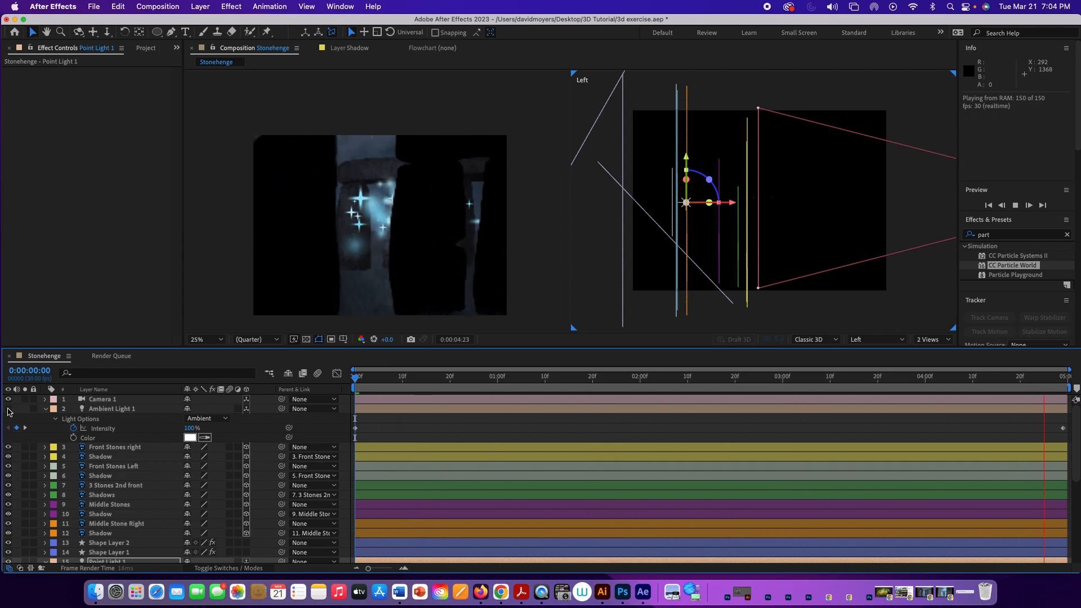
{"action": "key", "text": "space"}
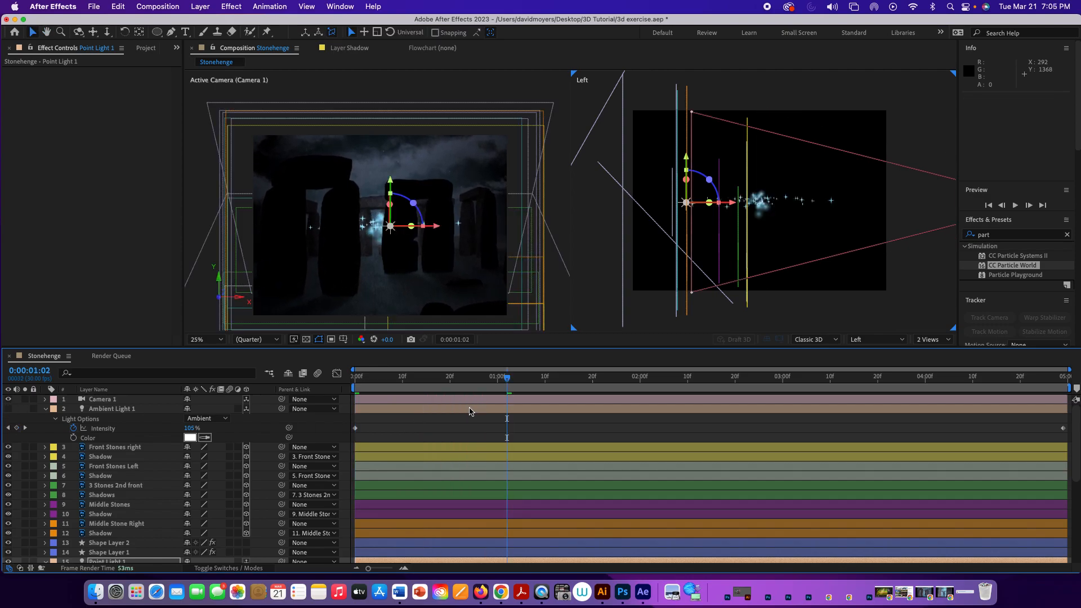
{"action": "left_click_drag", "start_coordinate": [506, 385], "coordinate": [354, 385]}
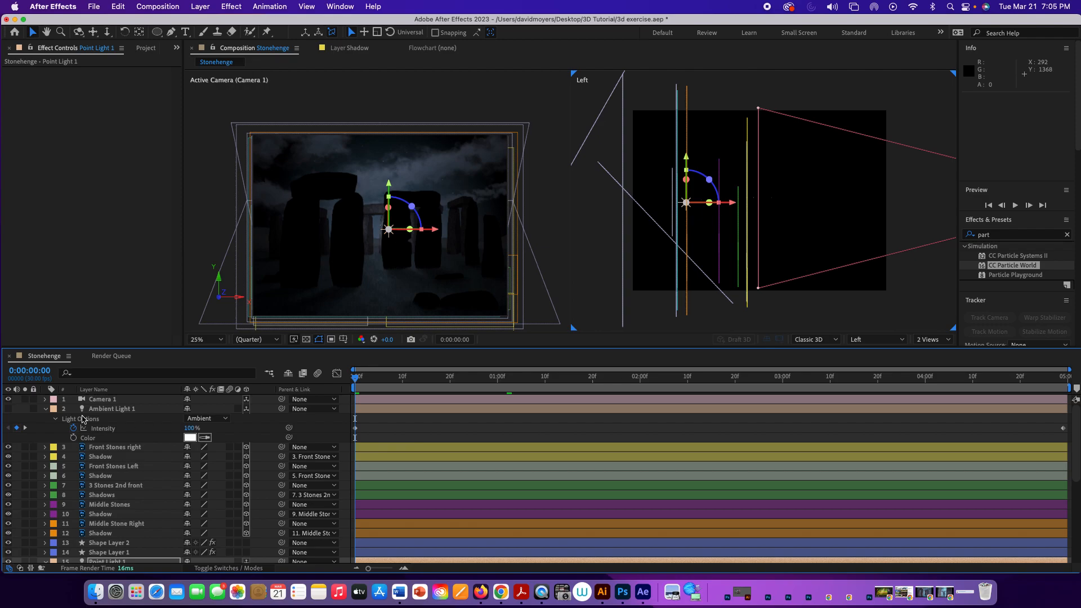
{"action": "left_click", "coordinate": [7, 409]}
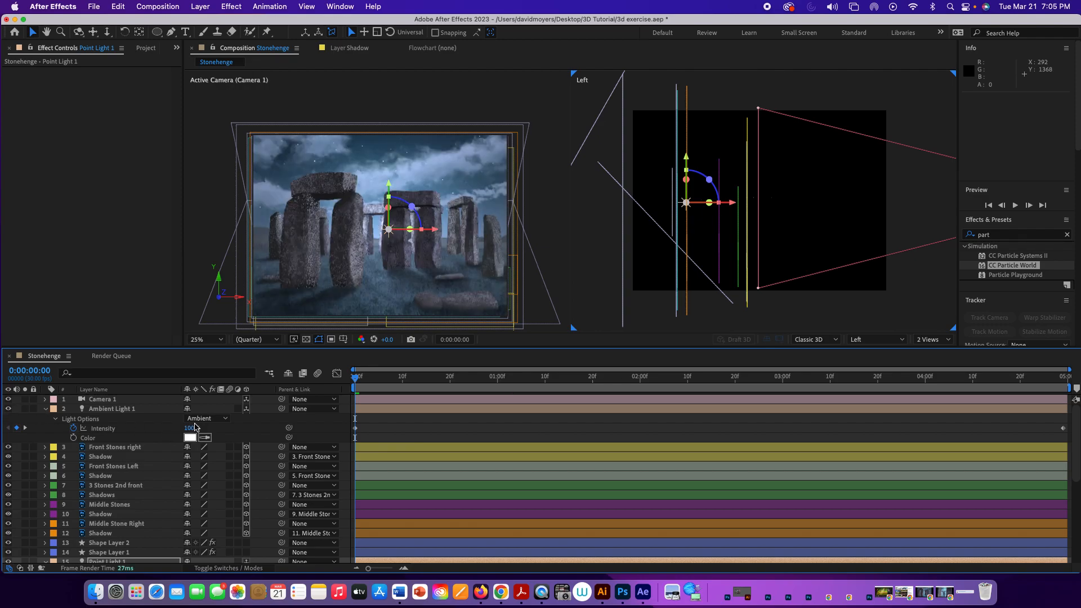
- Set the ambient light's Intensity keyframes to 65 % at the first frame and 54 % at 0:00:04:29
{"action": "left_click_drag", "start_coordinate": [192, 431], "coordinate": [186, 428]}
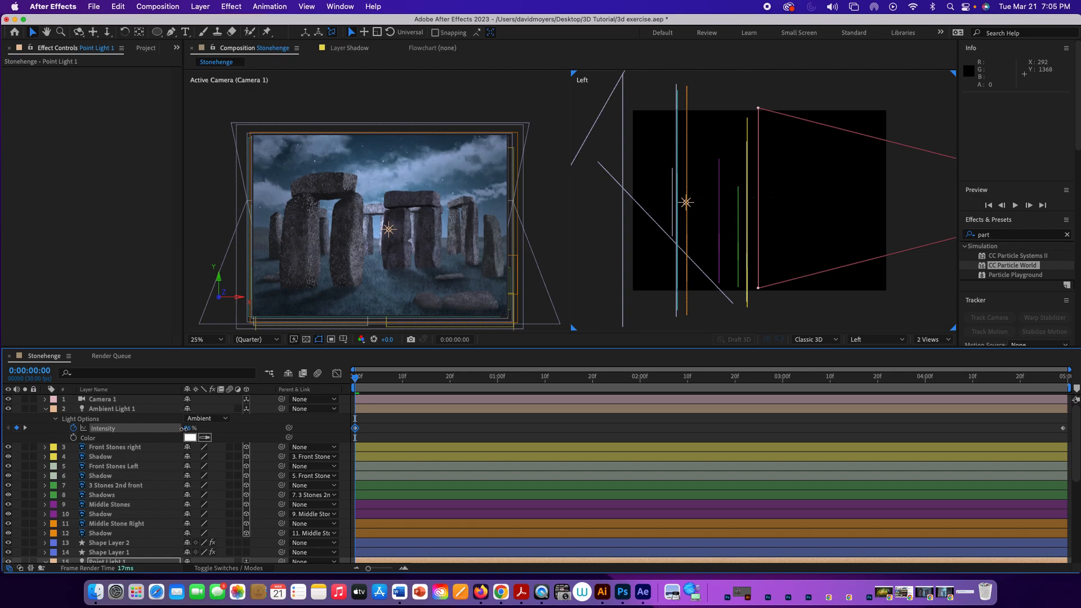
{"action": "left_click_drag", "start_coordinate": [181, 428], "coordinate": [173, 430]}
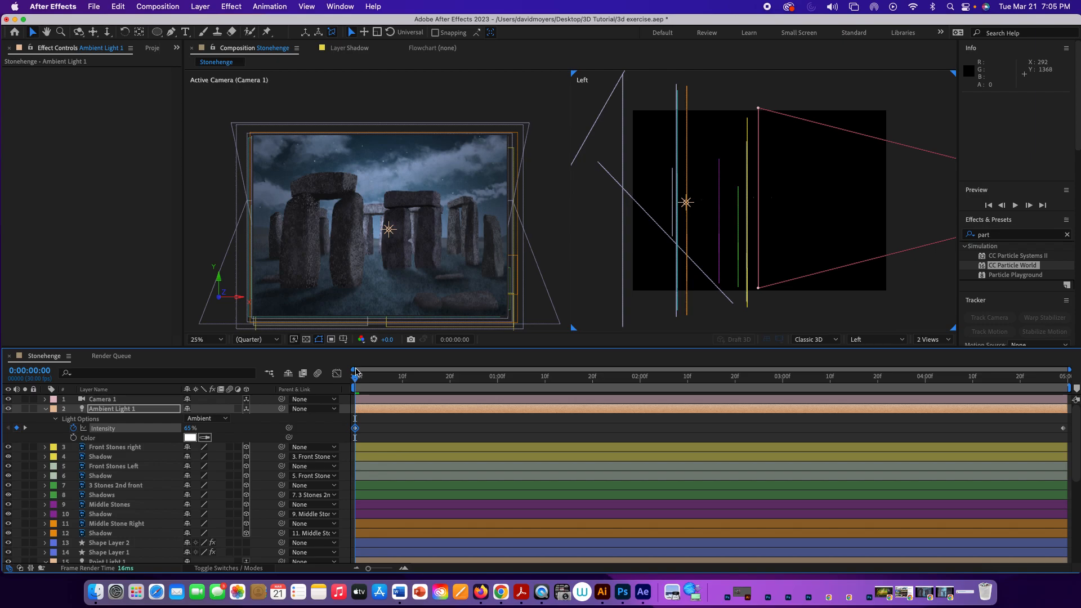
{"action": "left_click_drag", "start_coordinate": [356, 378], "coordinate": [1080, 422]}
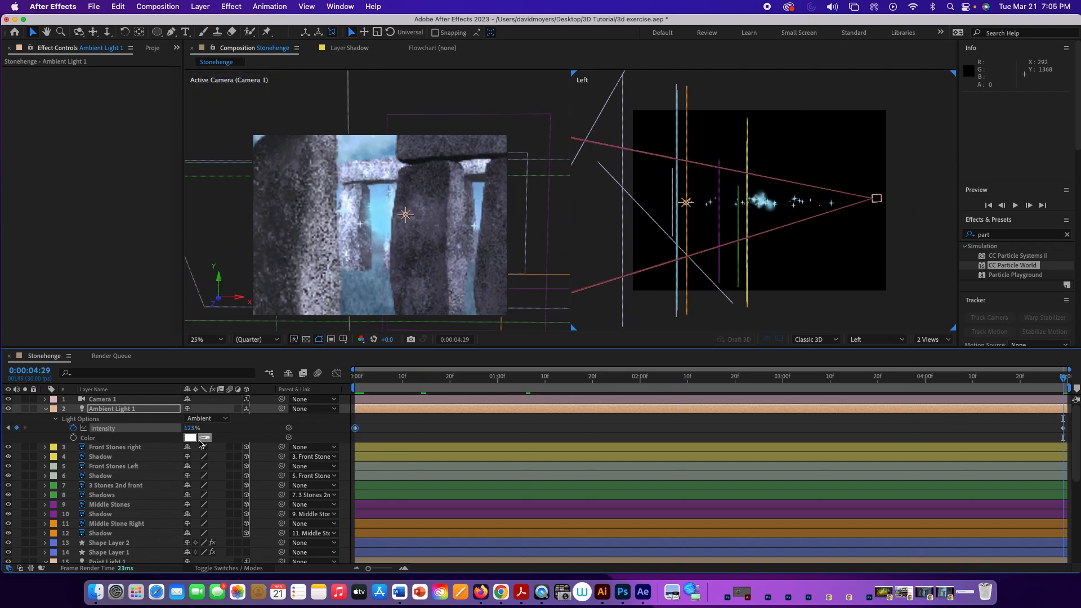
{"action": "left_click_drag", "start_coordinate": [190, 432], "coordinate": [150, 428]}
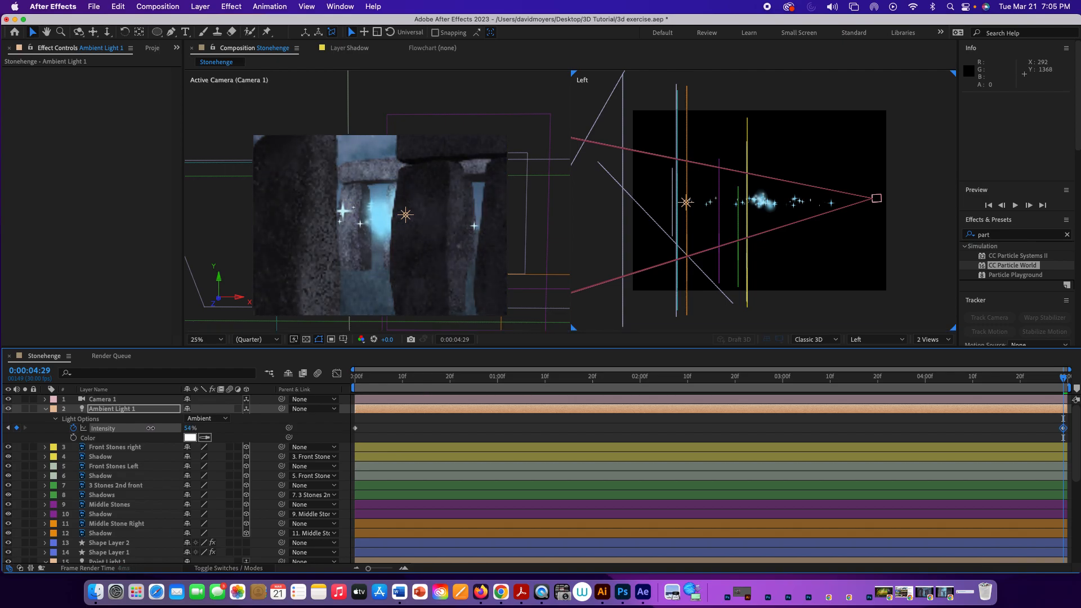
- Preview the camera move with the dimmed ambient light and return to the first frame
{"action": "key", "text": "space"}
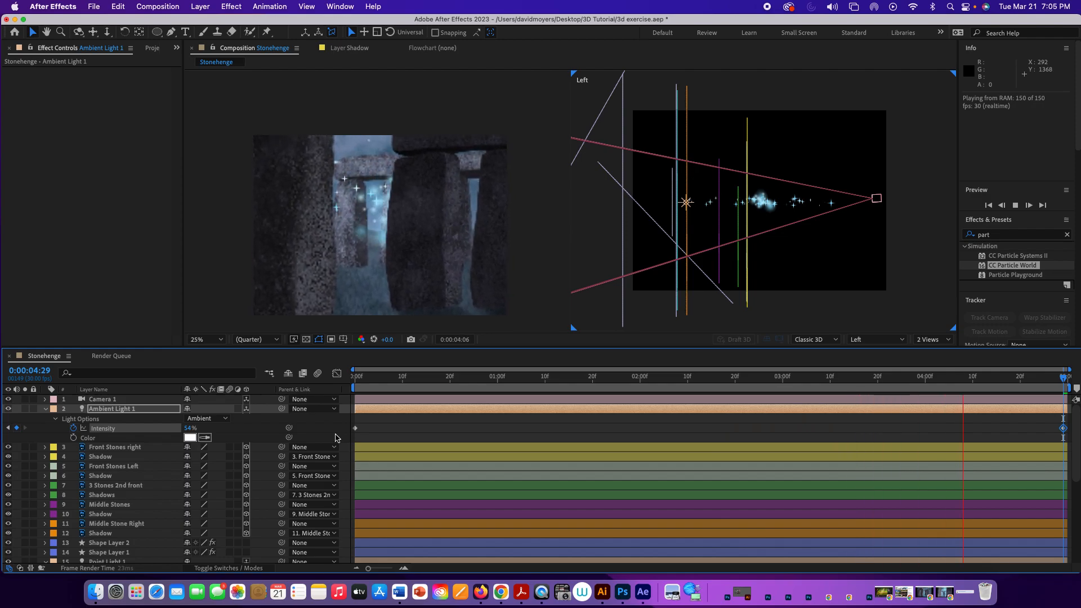
{"action": "key", "text": "space"}
{"action": "left_click_drag", "start_coordinate": [985, 380], "coordinate": [312, 350]}
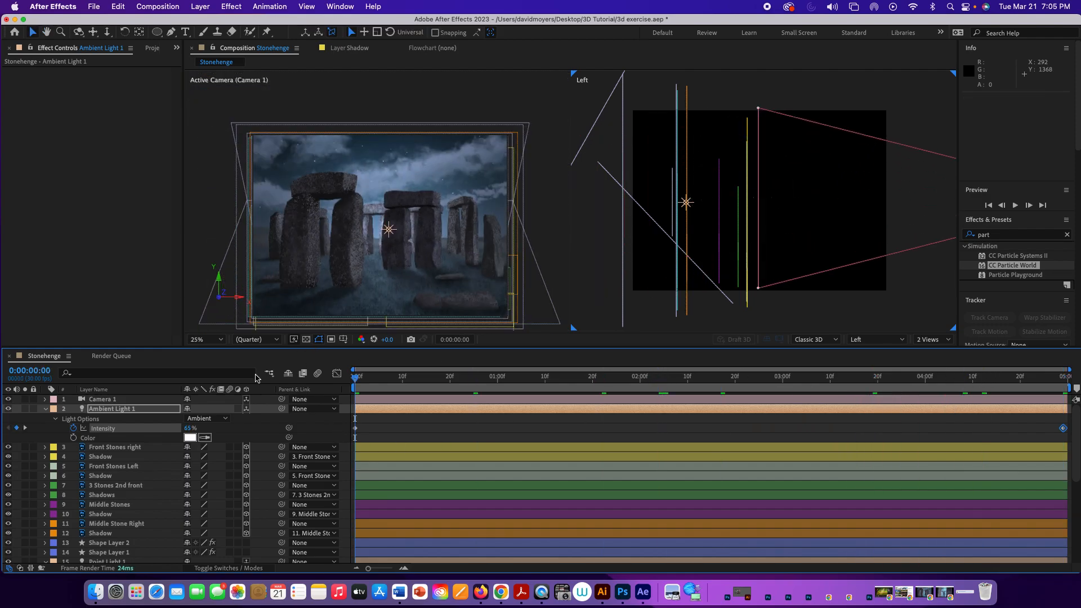
- Reveal the Clouds layer's Position and set a keyframe for it at the first frame
{"action": "scroll", "coordinate": [256, 378], "scroll_direction": "down", "scroll_amount": 5}
{"action": "key", "text": "ctrl+super+m"}
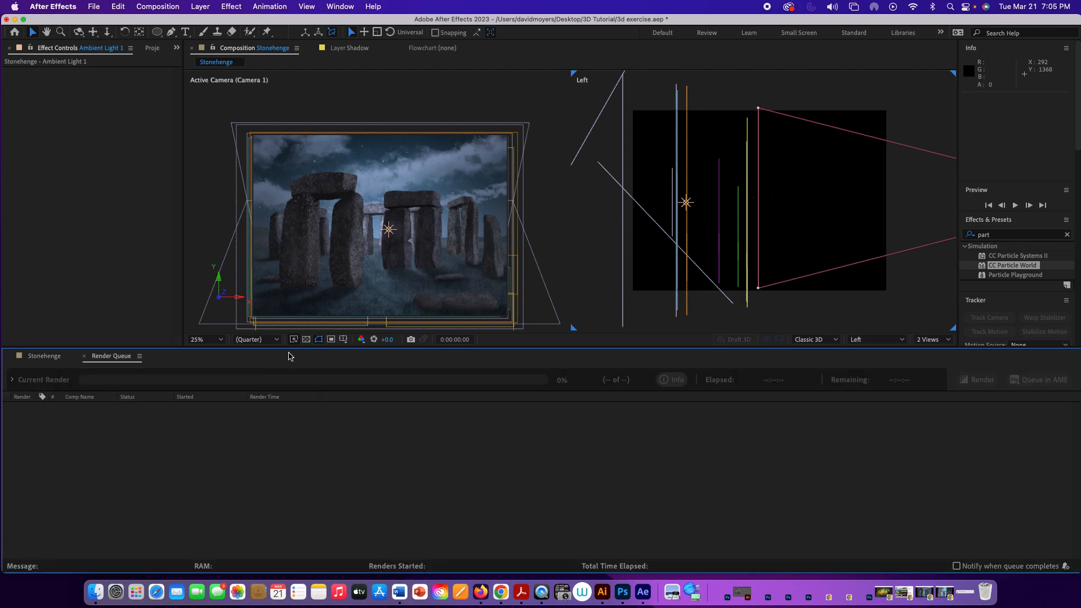
{"action": "scroll", "coordinate": [288, 356], "scroll_direction": "up", "scroll_amount": 1}
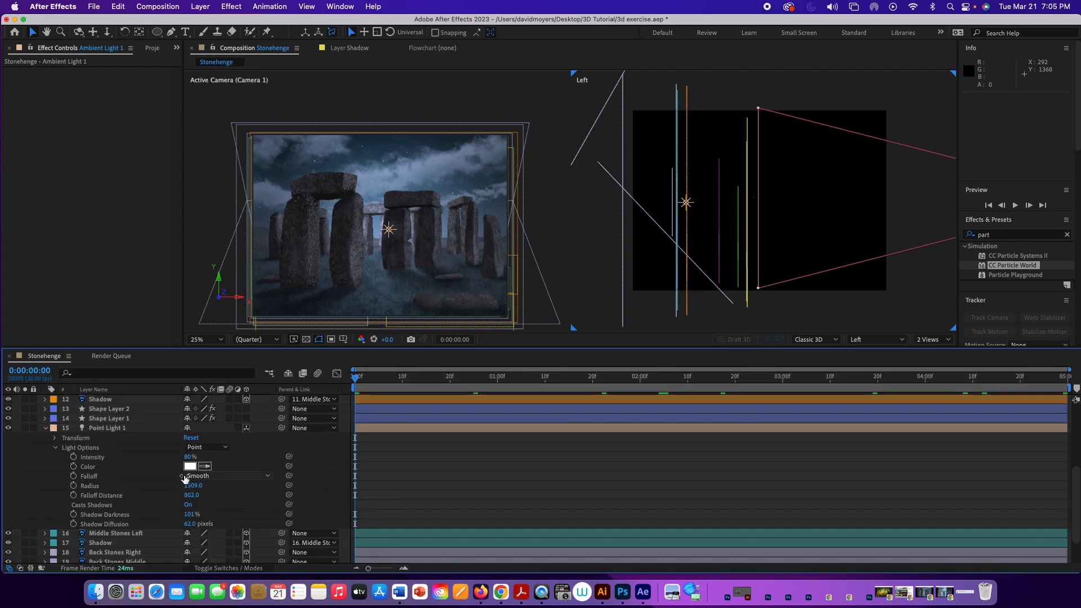
{"action": "scroll", "coordinate": [184, 478], "scroll_direction": "down", "scroll_amount": 3}
{"action": "left_click", "coordinate": [111, 549]}
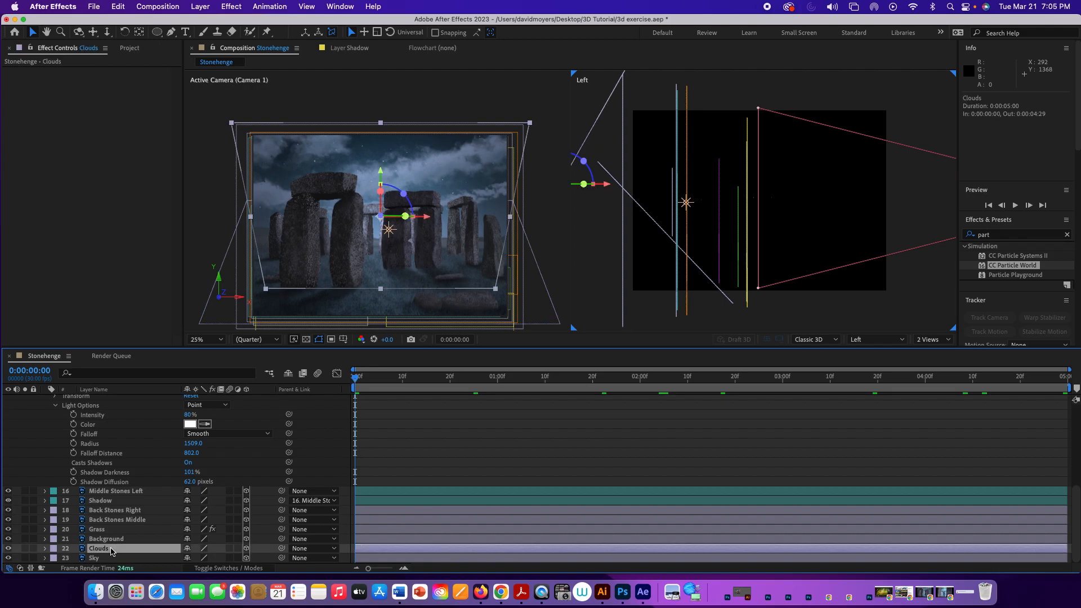
{"action": "key", "text": "p"}
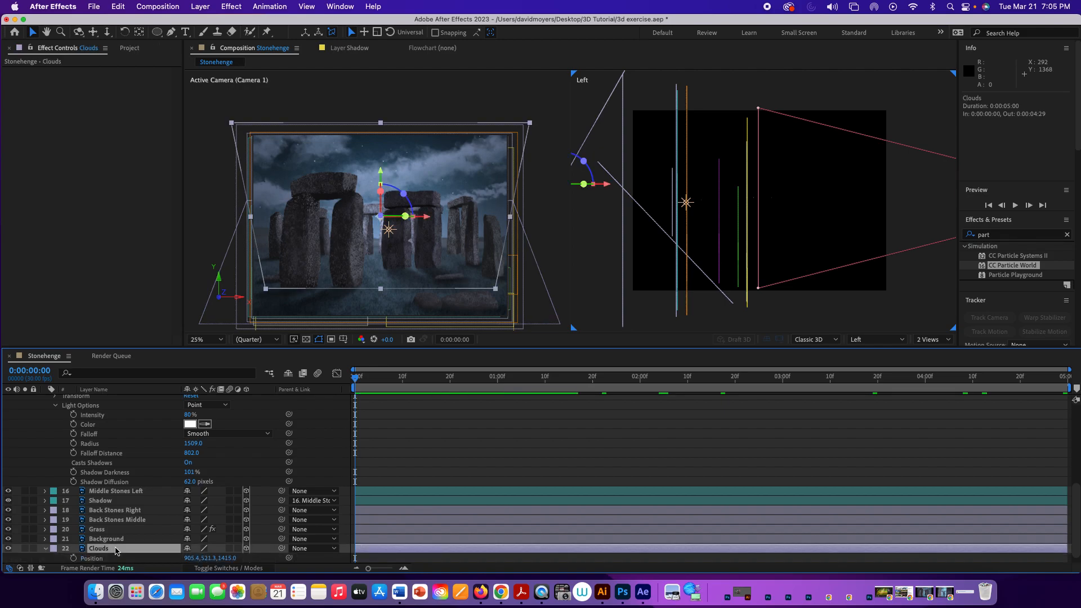
{"action": "left_click", "coordinate": [74, 558]}
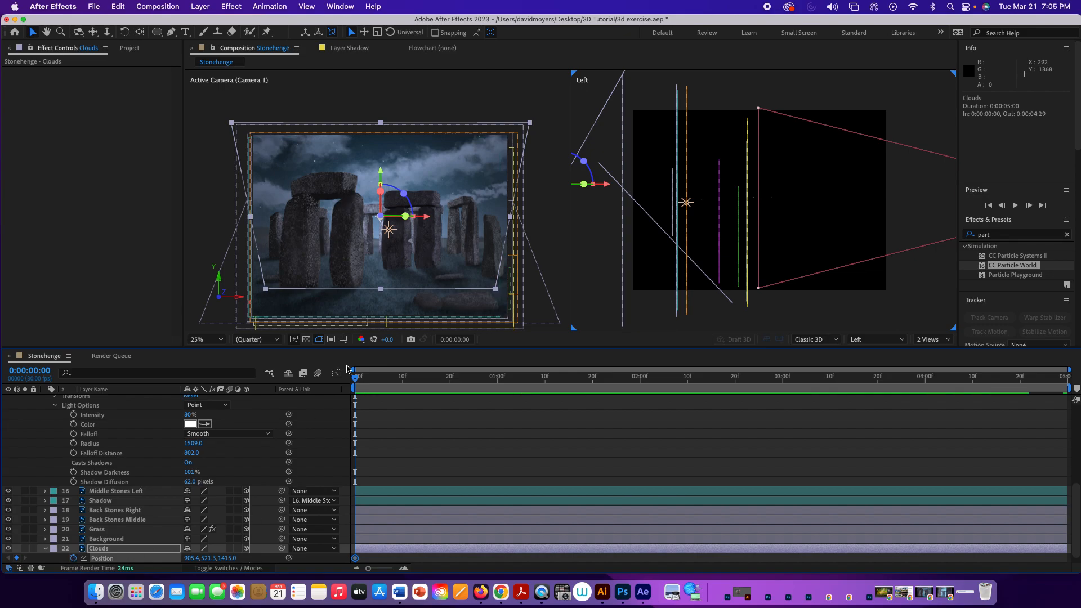
- Keyframe the Clouds layer's position at about 1025.4, 343.3, 1415 and shift that keyframe to 0:00:04:12
{"action": "left_click_drag", "start_coordinate": [356, 379], "coordinate": [520, 426]}
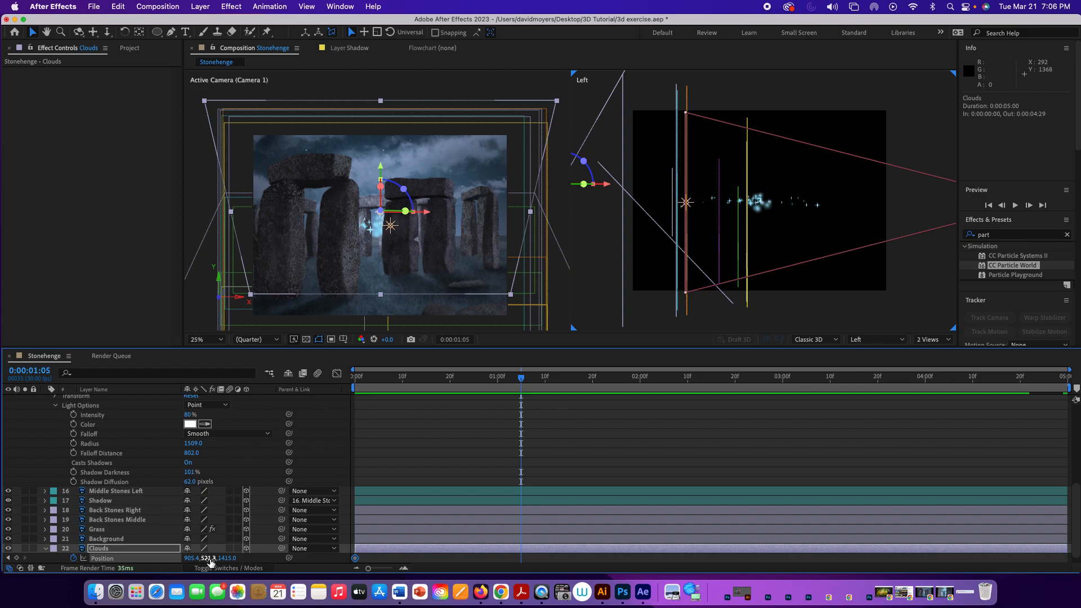
{"action": "left_click_drag", "start_coordinate": [209, 562], "coordinate": [122, 558]}
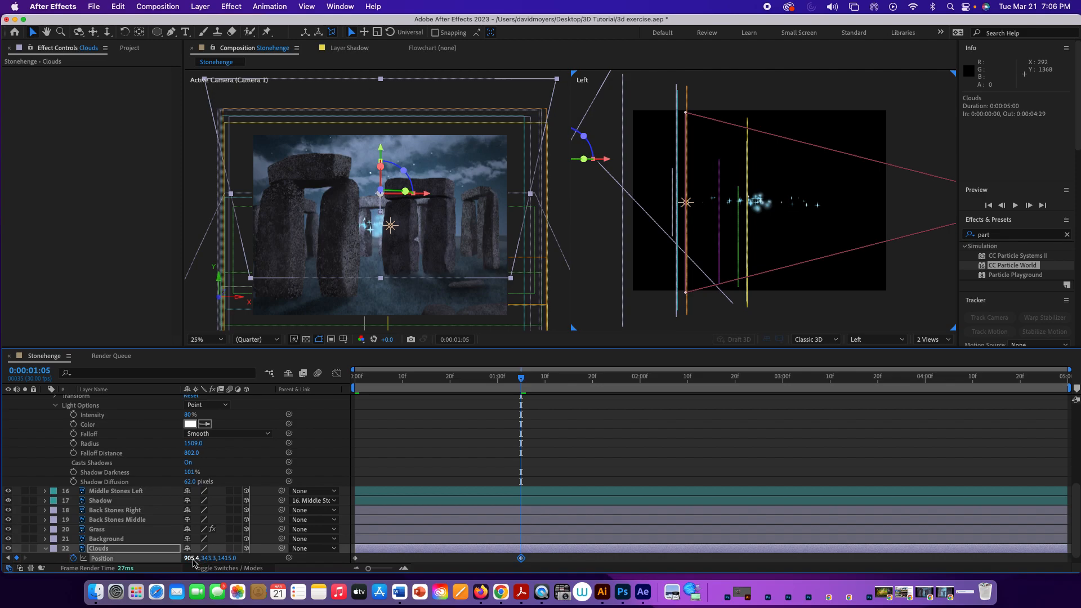
{"action": "left_click_drag", "start_coordinate": [192, 560], "coordinate": [253, 555]}
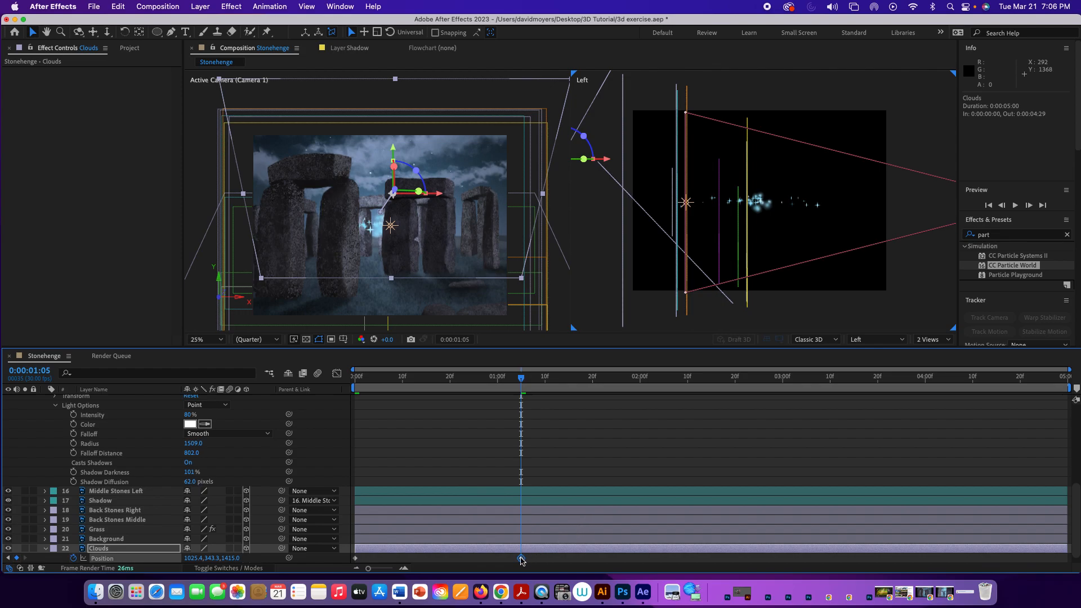
{"action": "left_click_drag", "start_coordinate": [521, 559], "coordinate": [882, 558]}
{"action": "left_click_drag", "start_coordinate": [973, 555], "coordinate": [982, 558]}
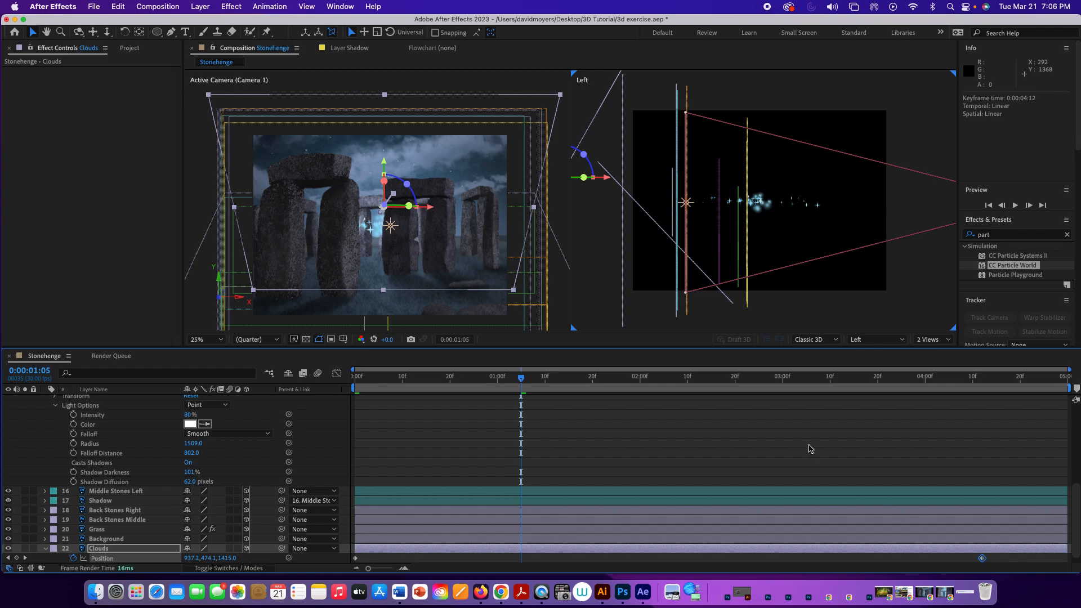
- Preview the drifting clouds, scrub through the animation, and return to the first frame
{"action": "key", "text": "space"}
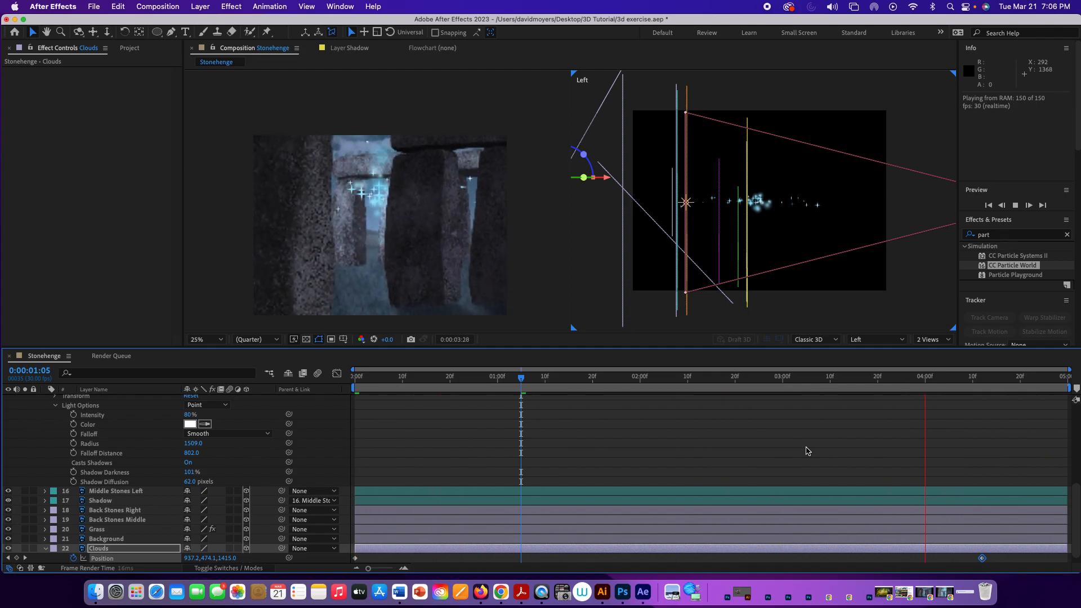
{"action": "key", "text": "space"}
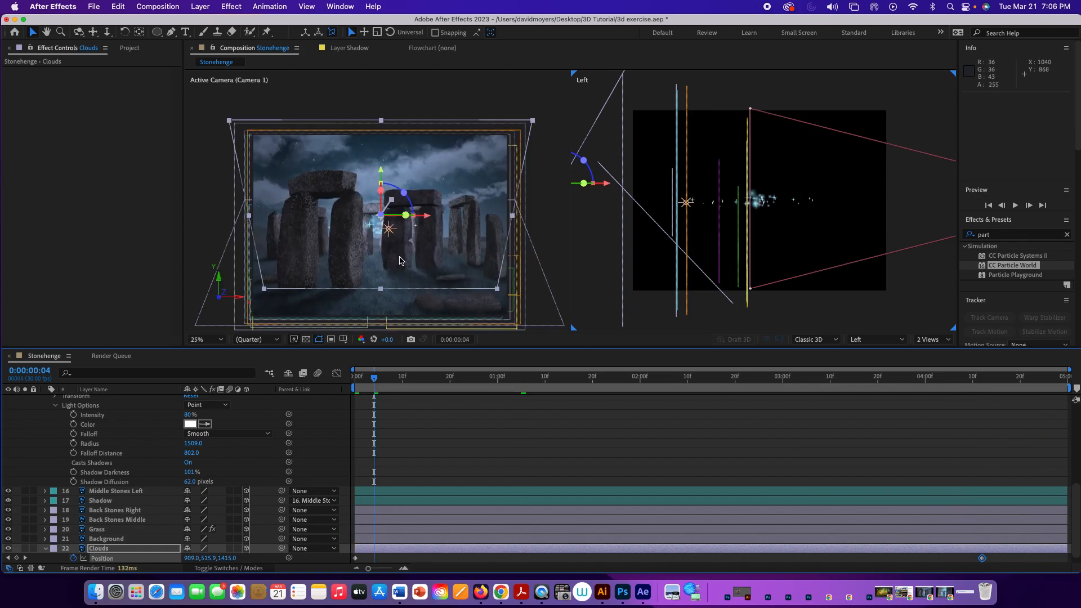
{"action": "left_click_drag", "start_coordinate": [375, 383], "coordinate": [897, 437]}
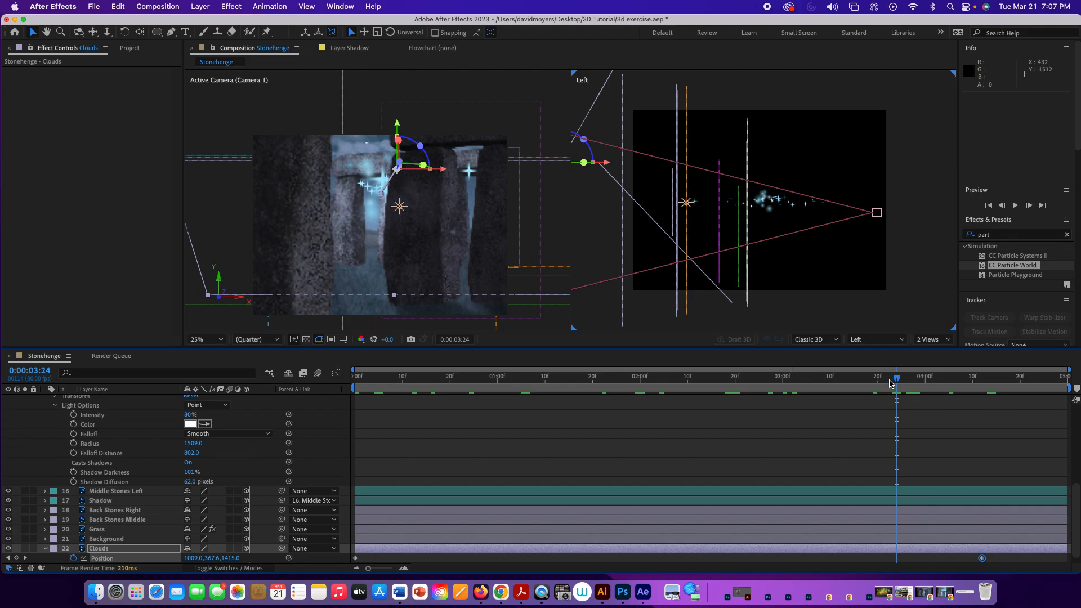
{"action": "left_click_drag", "start_coordinate": [896, 382], "coordinate": [355, 377]}
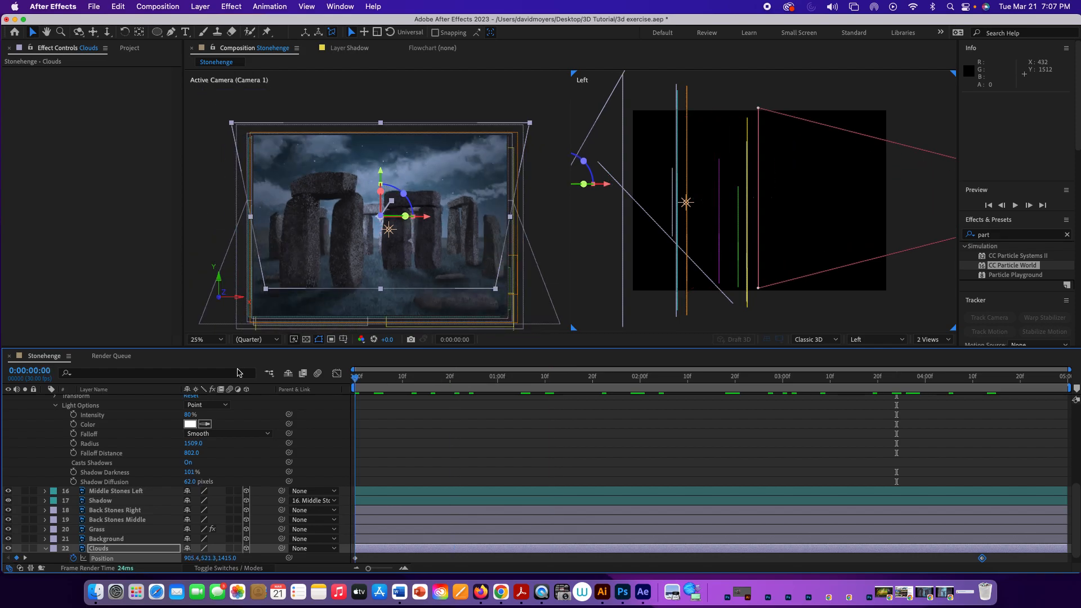
- Add the Stonehenge composition to the render queue and set its output to Stonehenge.mp4 on the Desktop in H.264 format
{"action": "scroll", "coordinate": [130, 460], "scroll_direction": "up", "scroll_amount": 10}
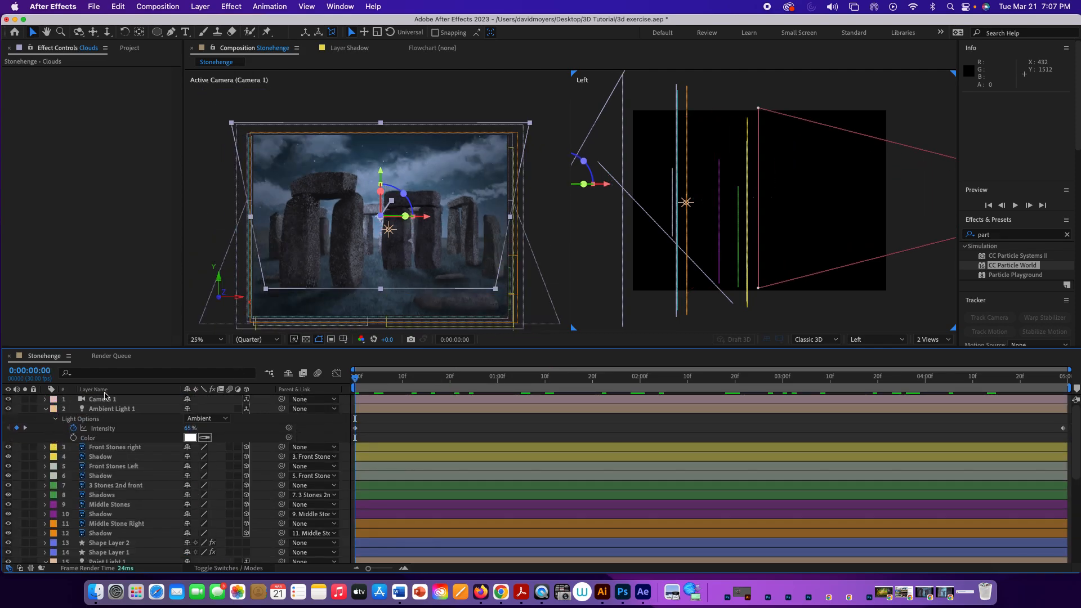
{"action": "left_click", "coordinate": [163, 8]}
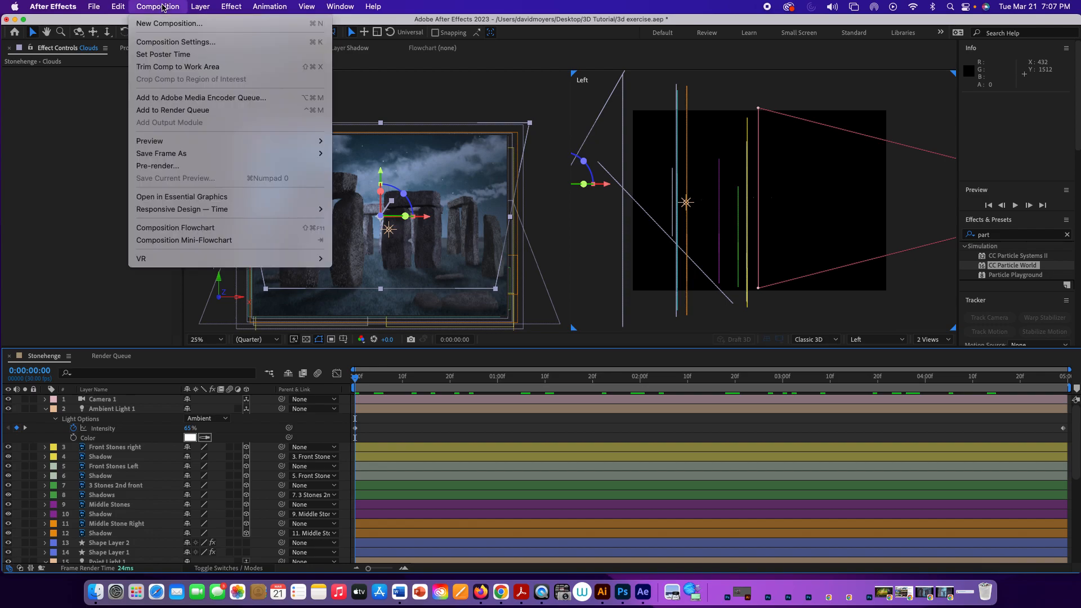
{"action": "left_click", "coordinate": [188, 110]}
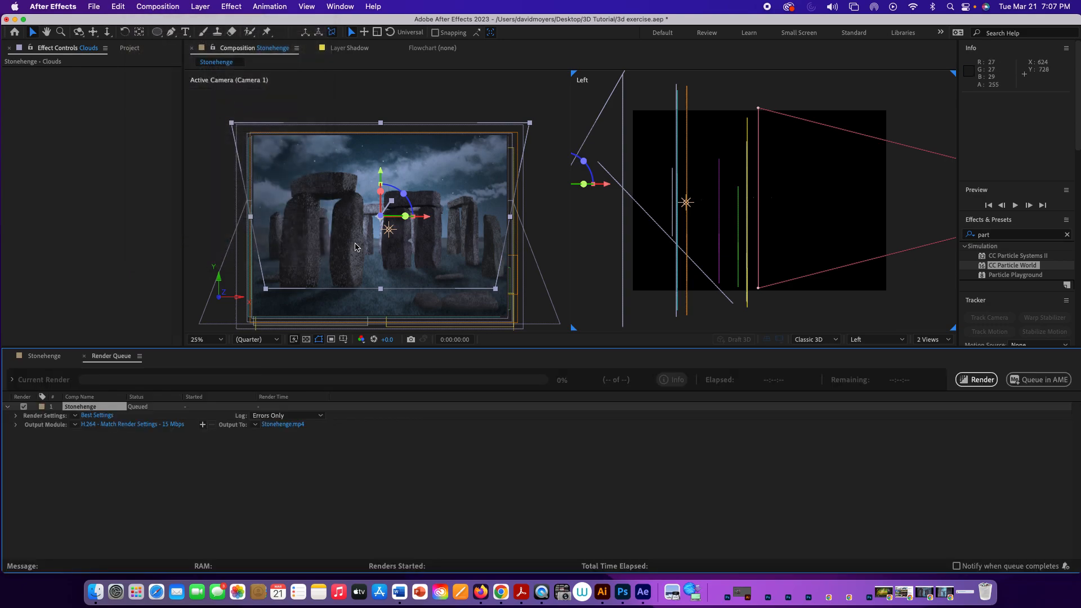
{"action": "left_click", "coordinate": [284, 424]}
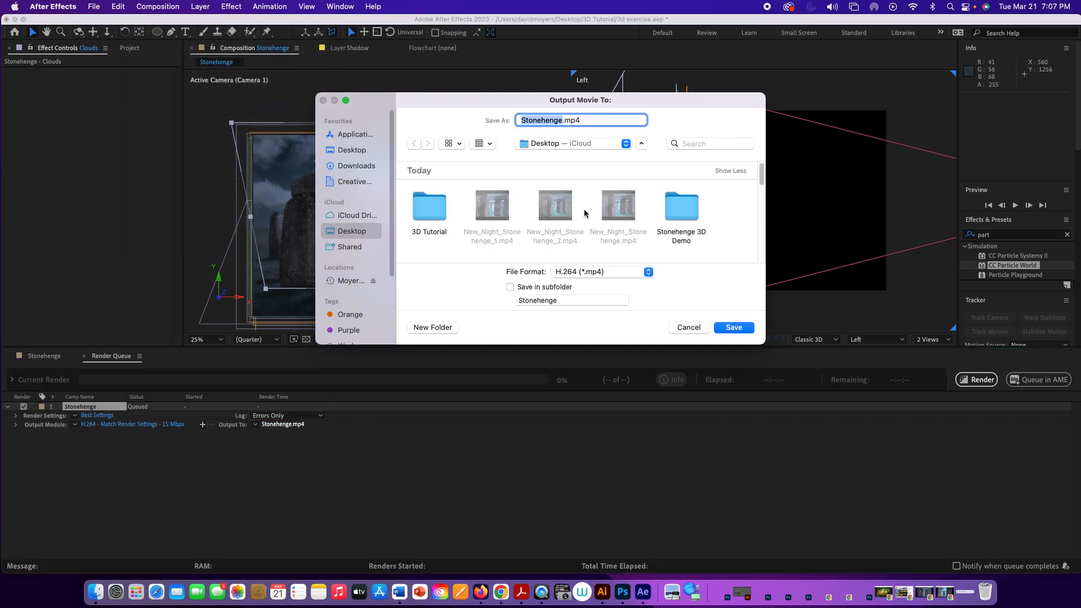
{"action": "left_click", "coordinate": [733, 328]}
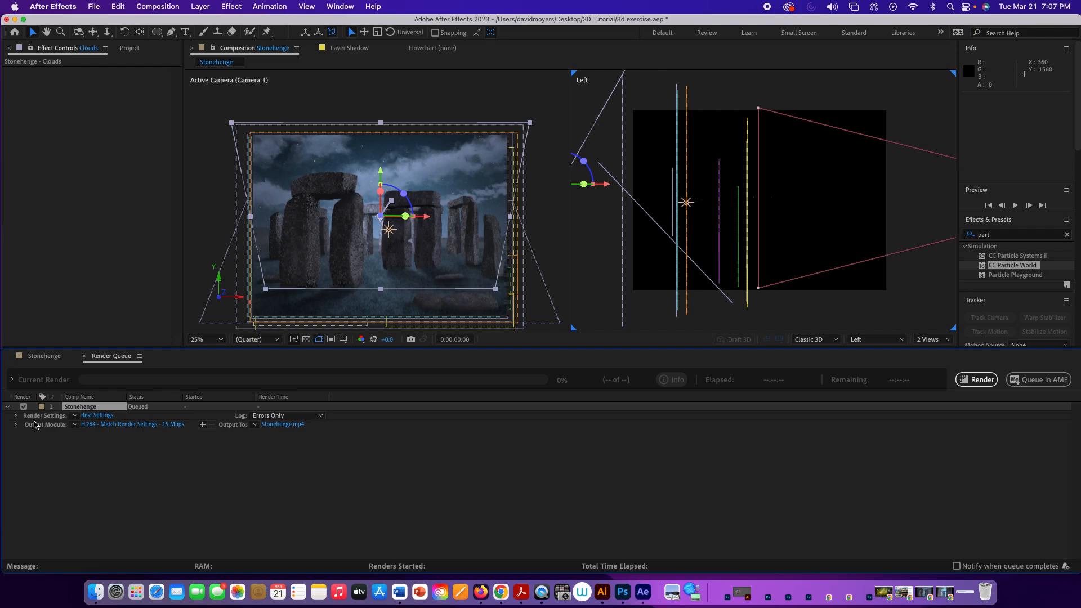
- Confirm the render settings with Best quality and Full resolution, and render the queued composition
{"action": "left_click", "coordinate": [97, 415]}
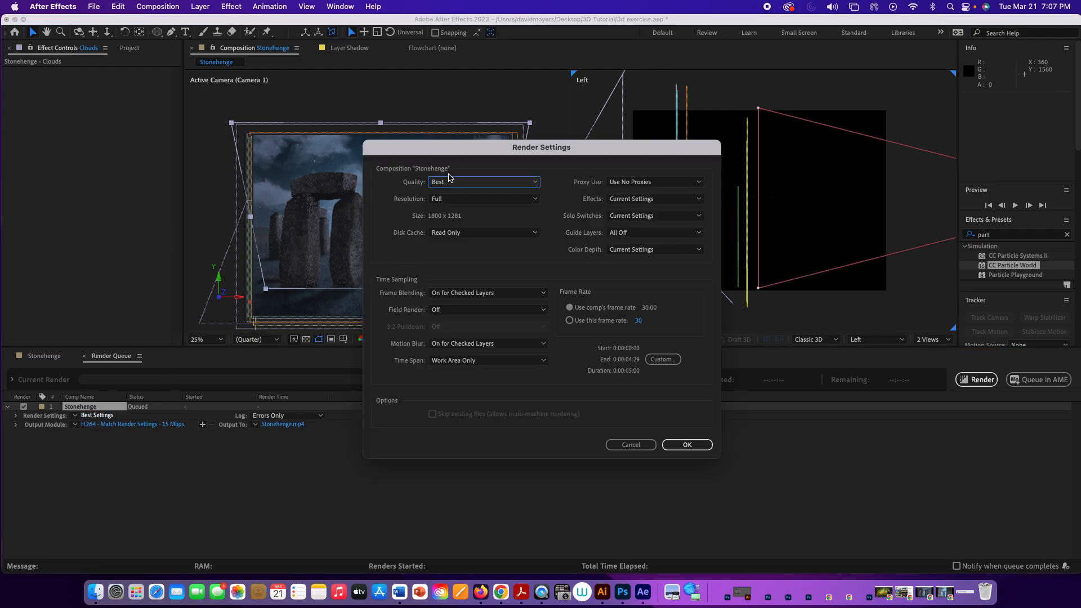
{"action": "left_click", "coordinate": [446, 200]}
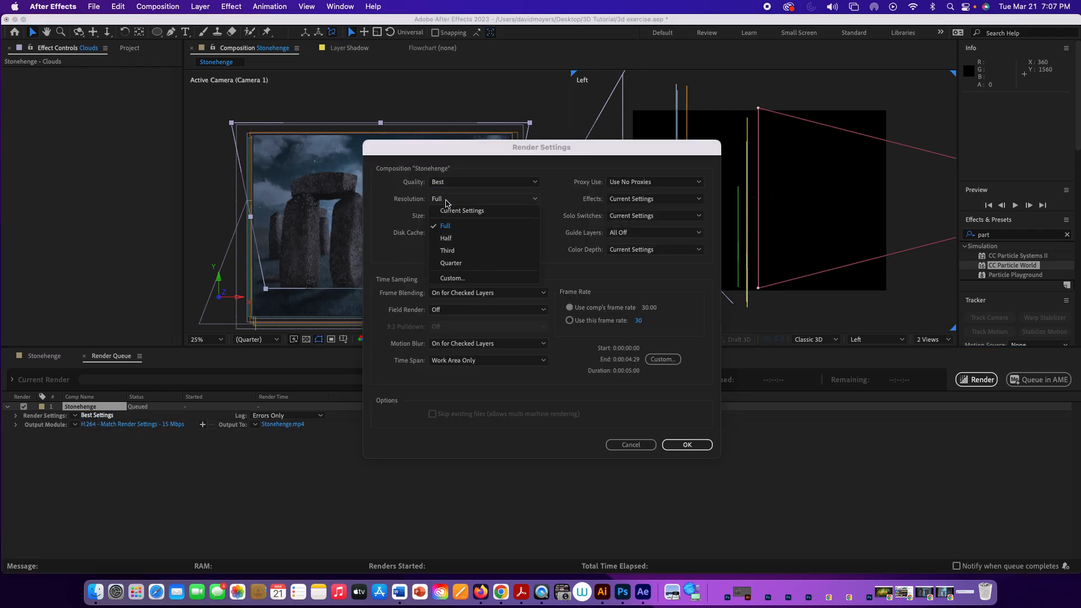
{"action": "left_click", "coordinate": [448, 238]}
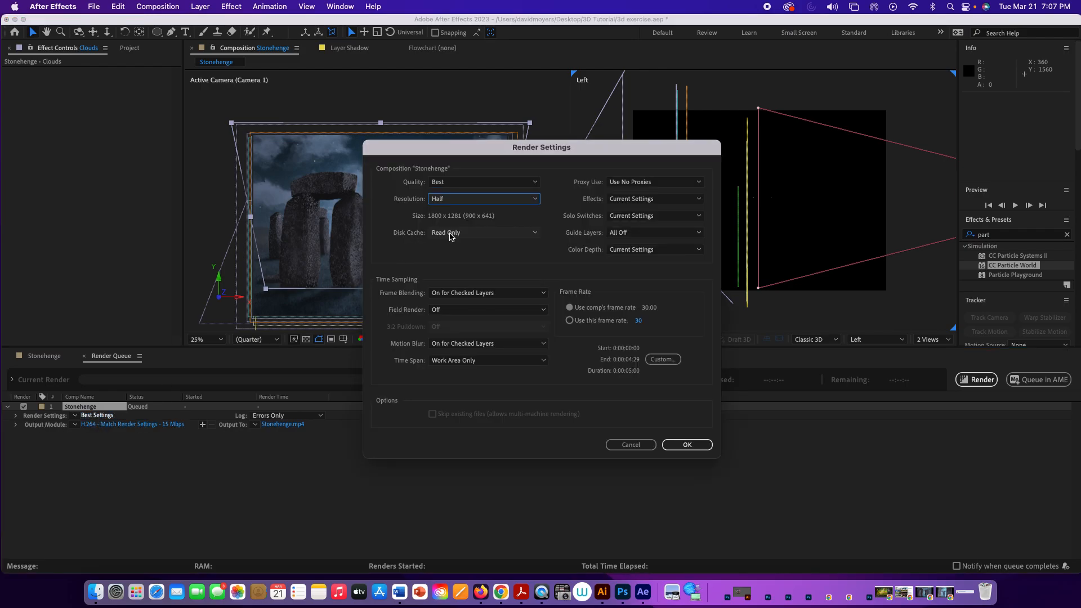
{"action": "left_click", "coordinate": [452, 200]}
{"action": "left_click", "coordinate": [448, 226]}
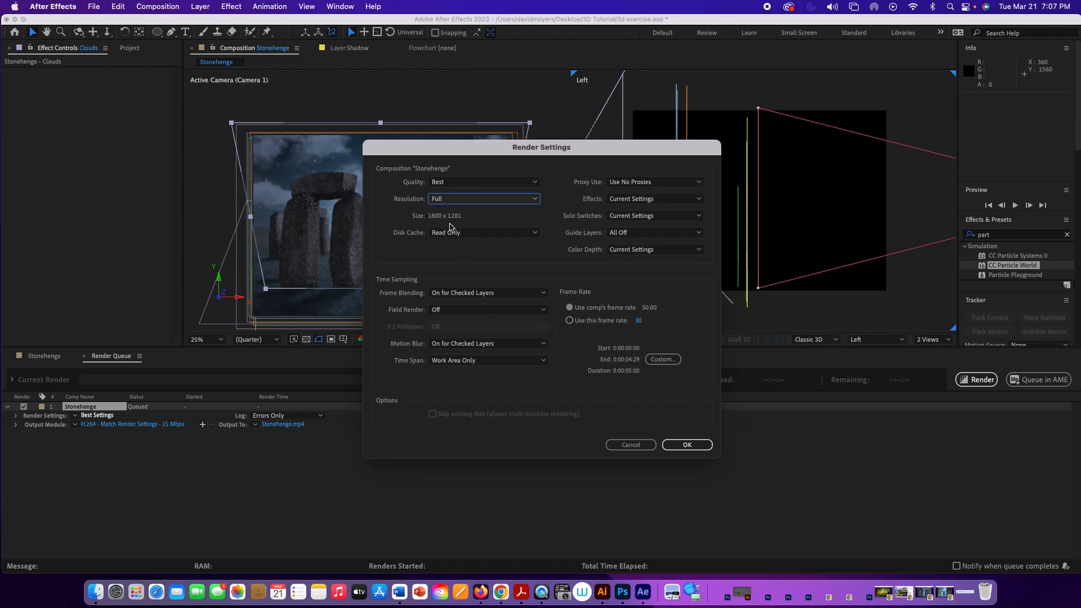
{"action": "left_click", "coordinate": [687, 444]}
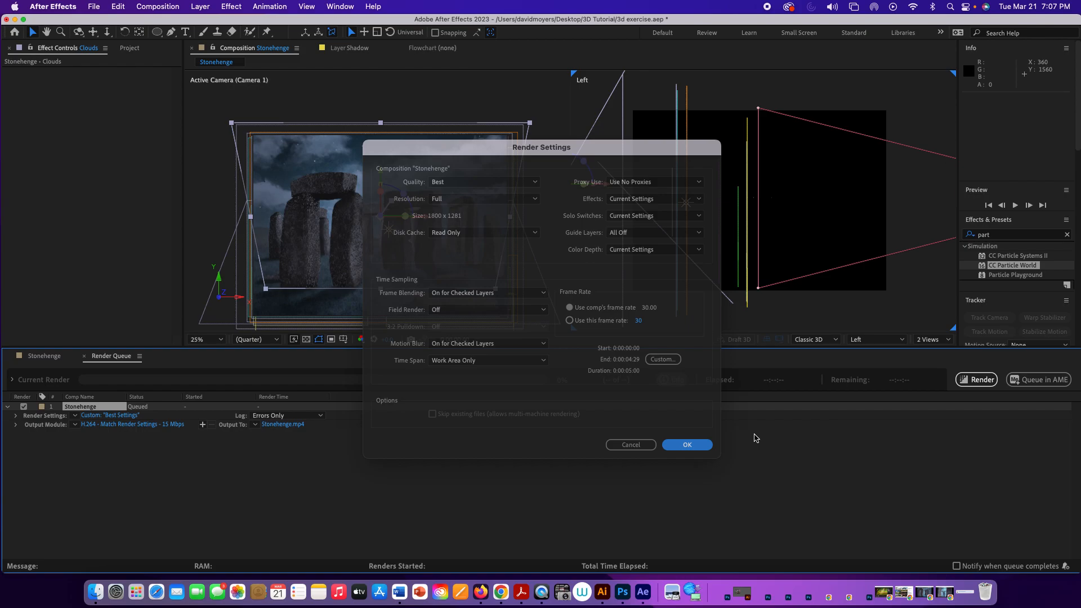
{"action": "left_click", "coordinate": [972, 383]}
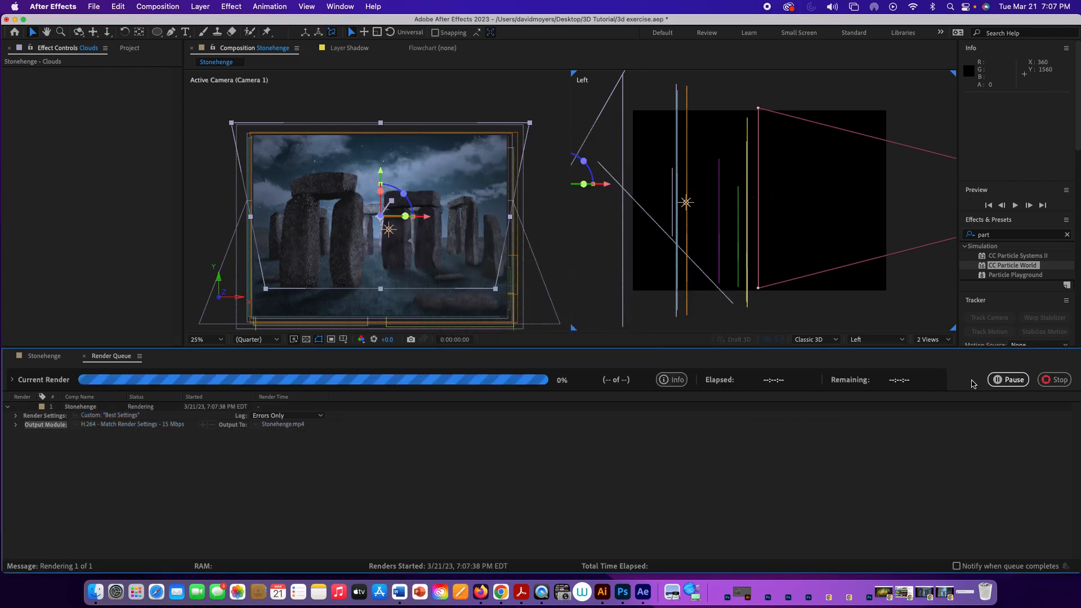
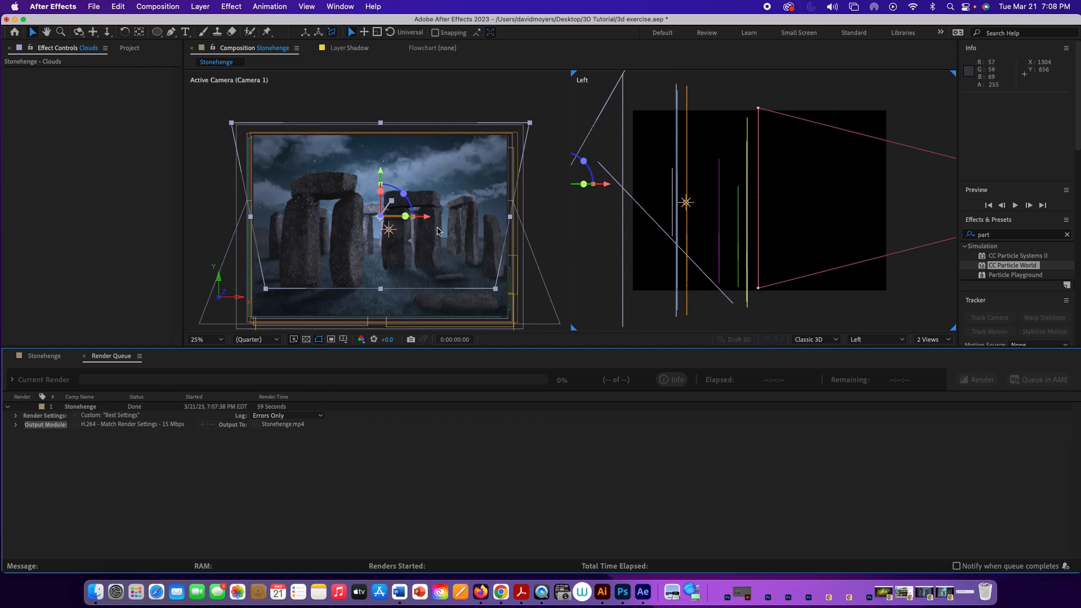
- Hide Camera 1 in the Stonehenge composition and add a new two-node camera with the 50mm preset
{"action": "left_click", "coordinate": [44, 357]}
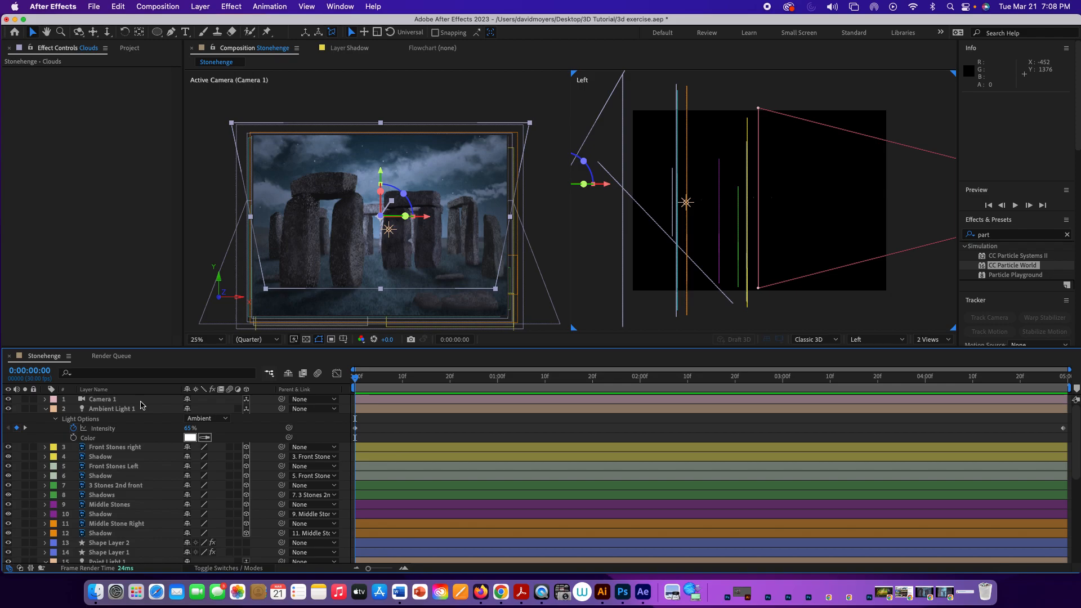
{"action": "left_click", "coordinate": [8, 399]}
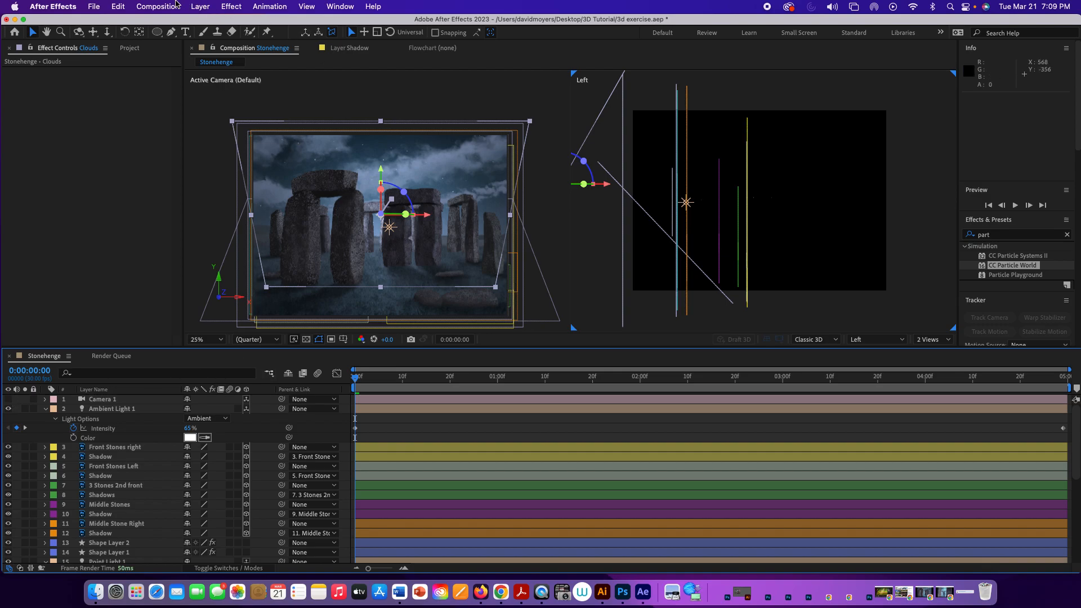
{"action": "left_click", "coordinate": [135, 399]}
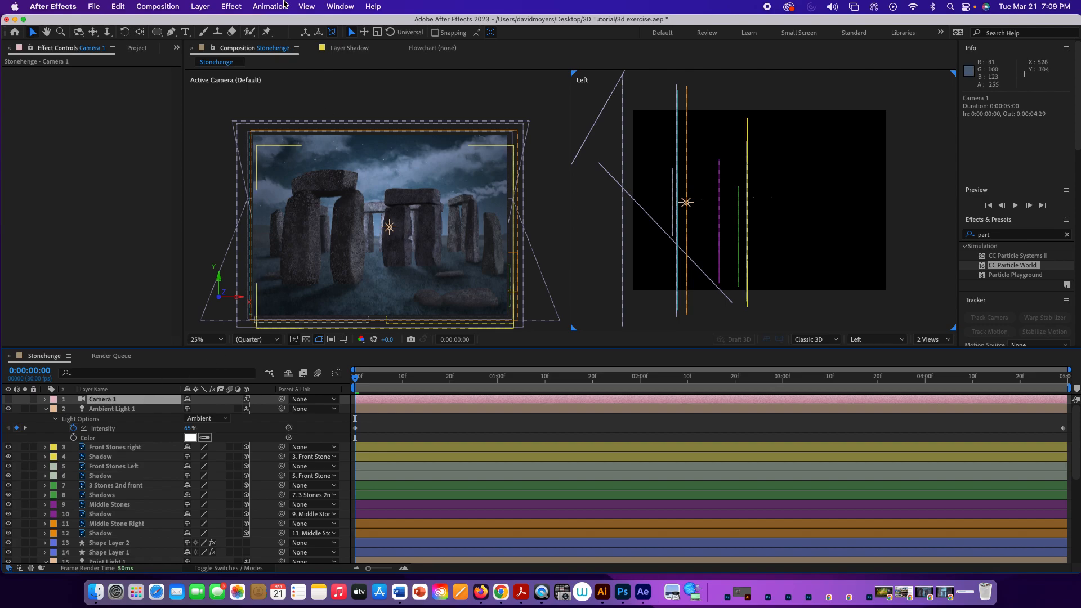
{"action": "left_click", "coordinate": [193, 8]}
{"action": "mouse_move", "coordinate": [197, 24]}
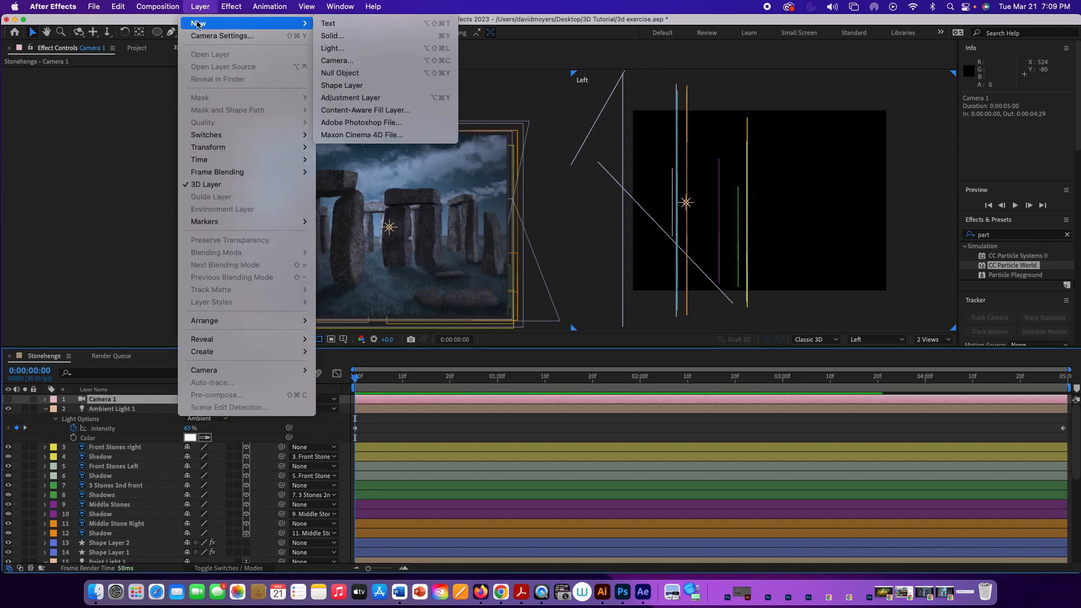
{"action": "left_click", "coordinate": [361, 58]}
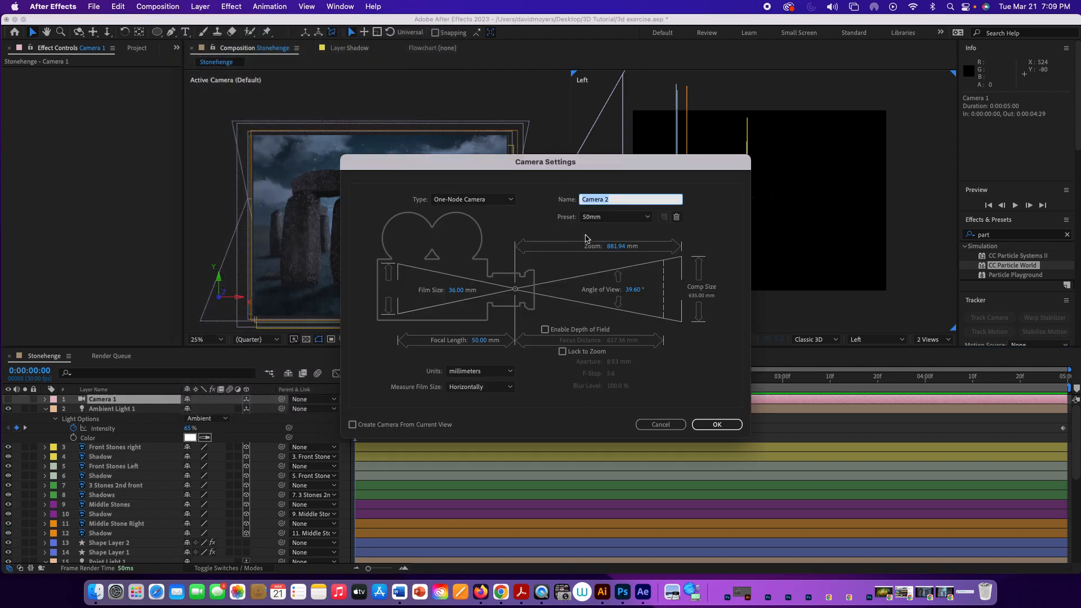
{"action": "left_click", "coordinate": [474, 202]}
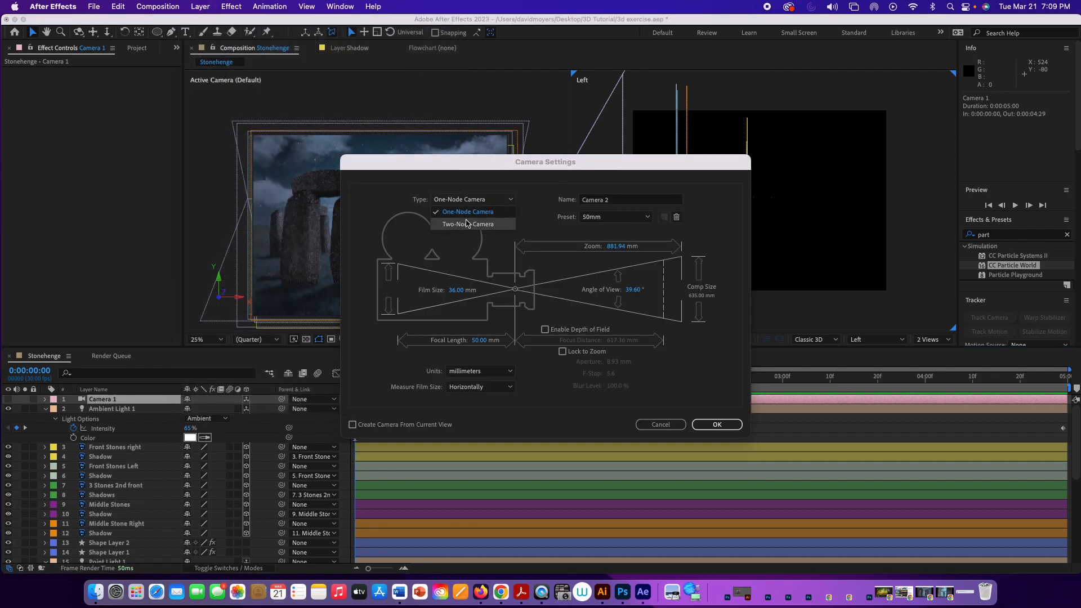
{"action": "left_click", "coordinate": [468, 225]}
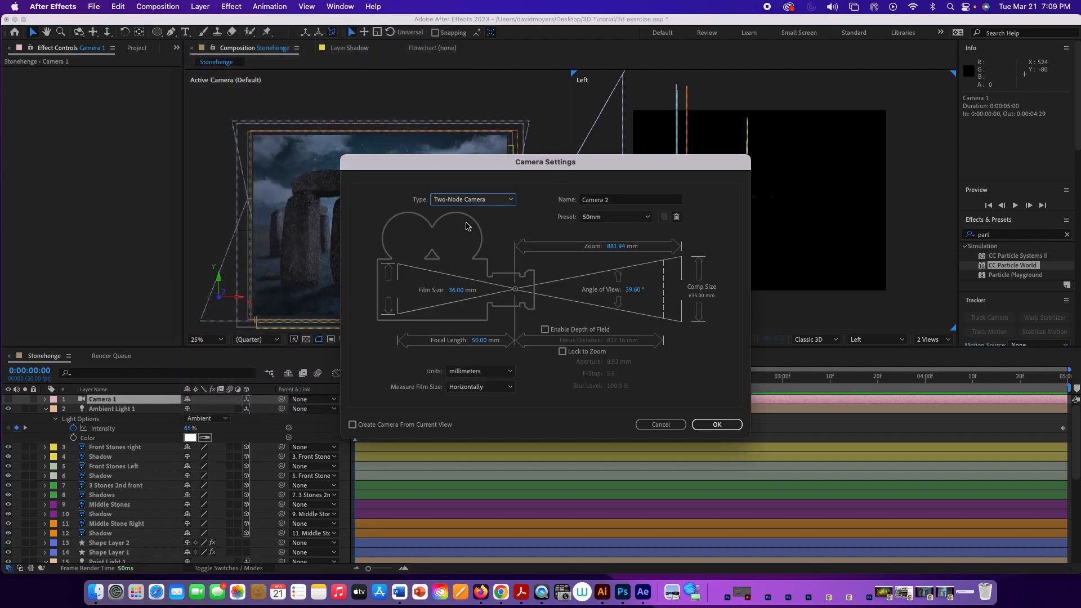
{"action": "left_click", "coordinate": [727, 426]}
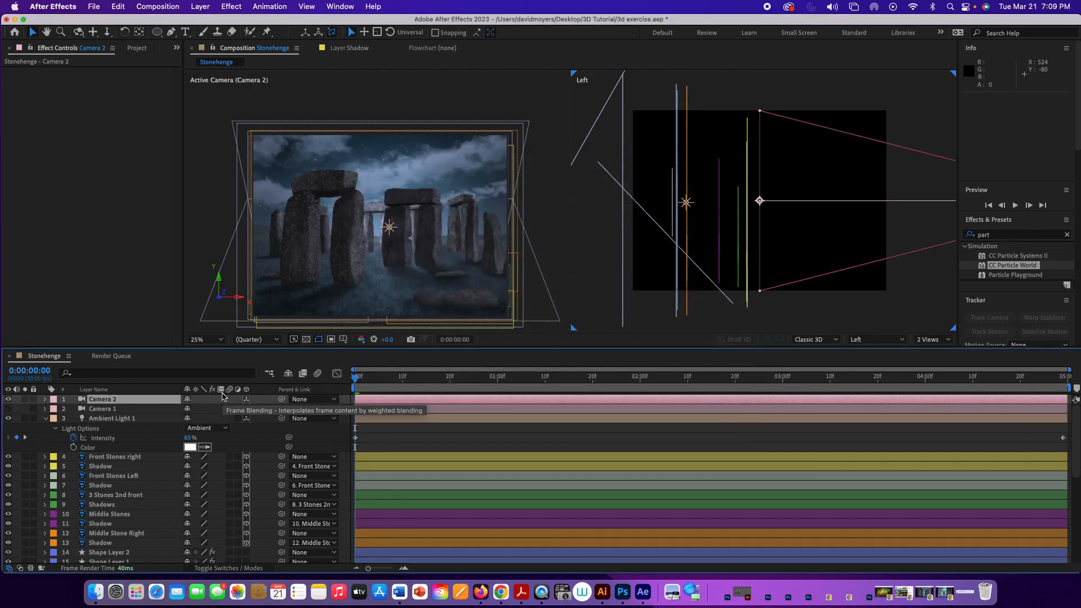
- Keyframe Camera 2's position at the first frame, and move the camera forward to 900, 640.5, -724 at 0:00:03:26
{"action": "left_click", "coordinate": [108, 401]}
{"action": "key", "text": "p"}
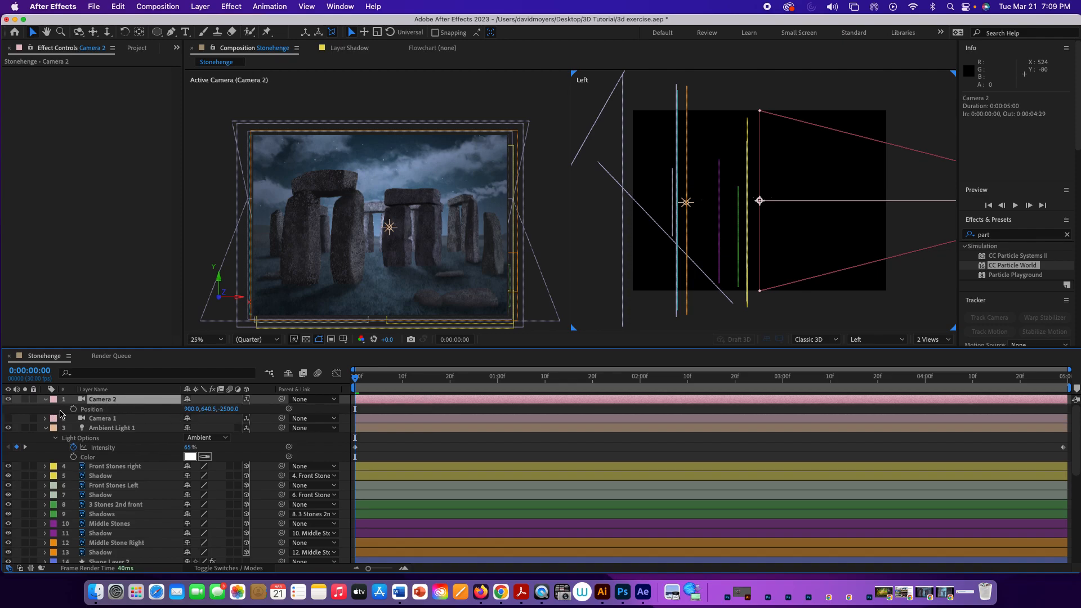
{"action": "left_click", "coordinate": [73, 409]}
{"action": "key", "text": "space"}
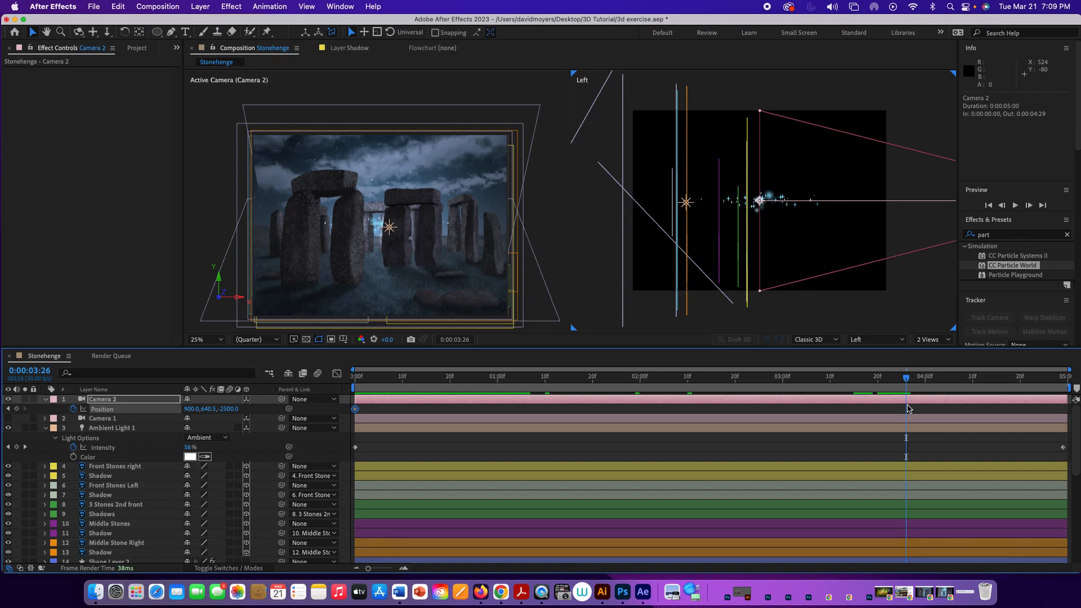
{"action": "key", "text": "comma"}
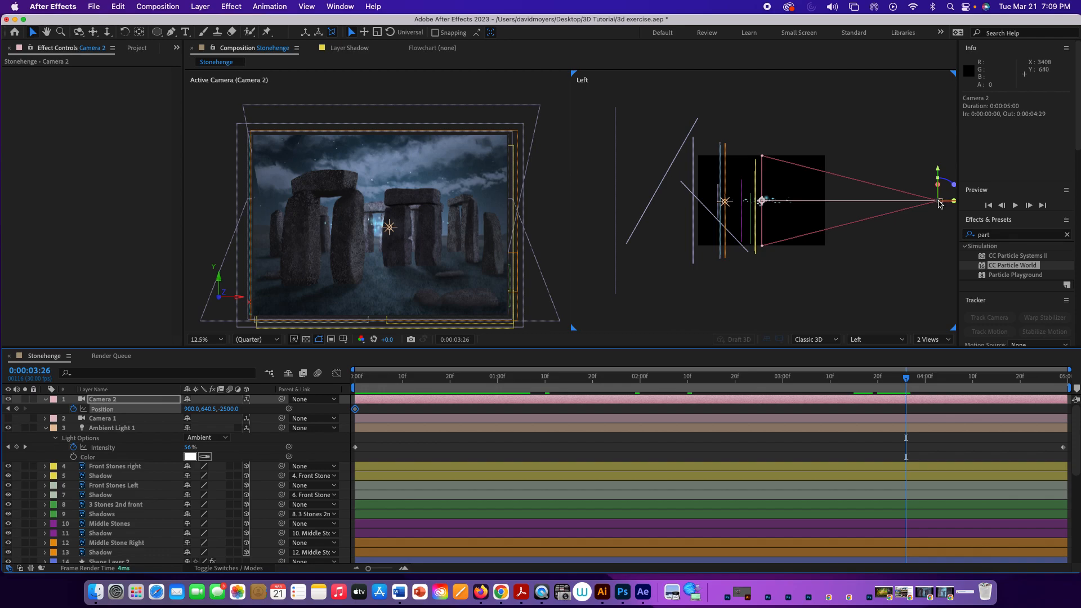
{"action": "left_click_drag", "start_coordinate": [942, 201], "coordinate": [814, 201]}
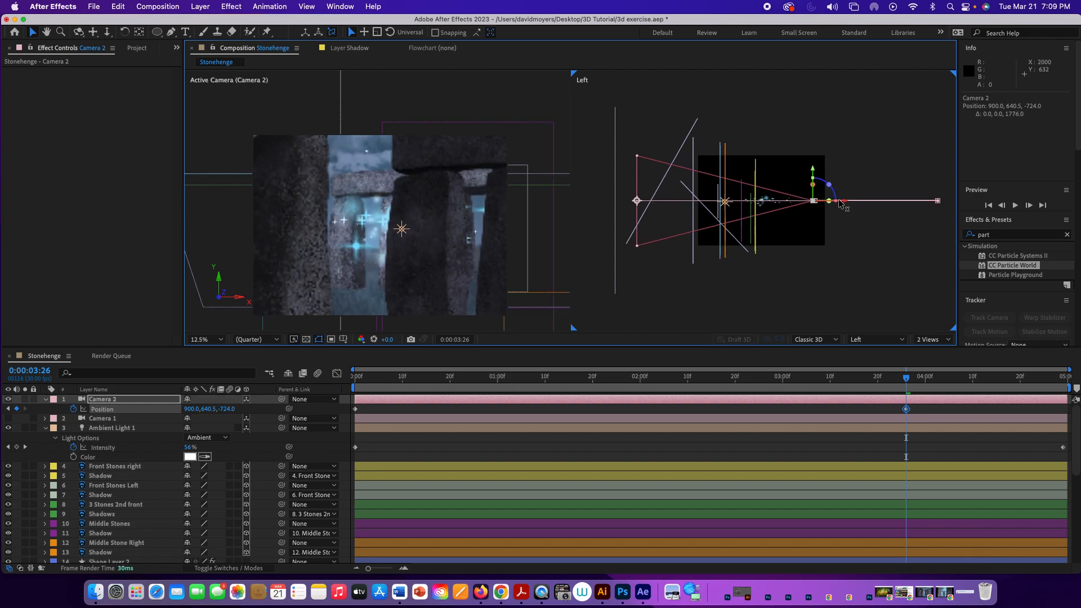
- Preview Camera 2's forward move and return to the first frame
{"action": "key", "text": "space"}
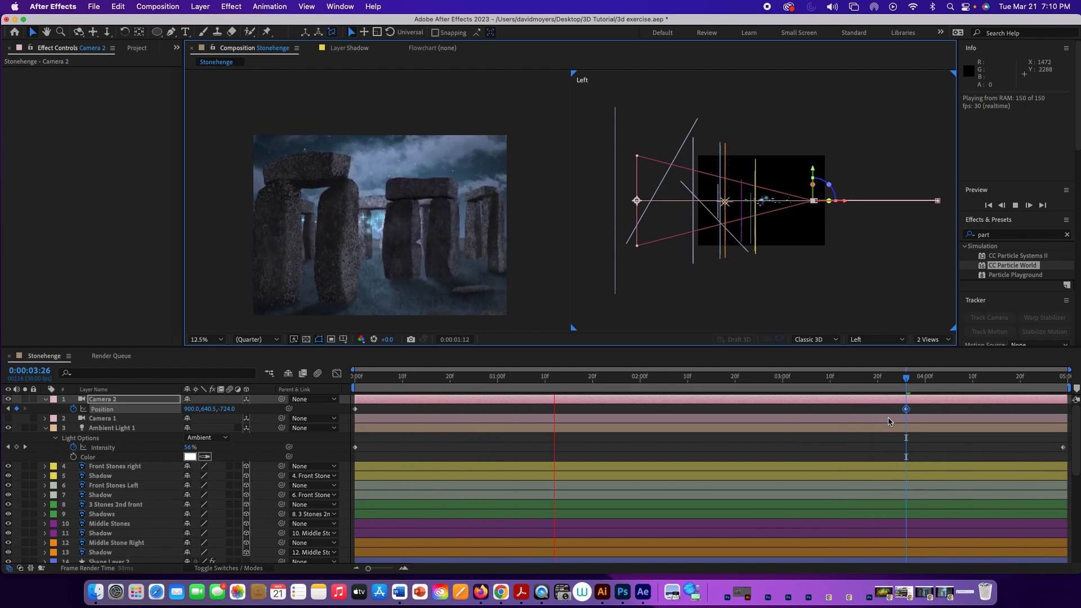
{"action": "key", "text": "space"}
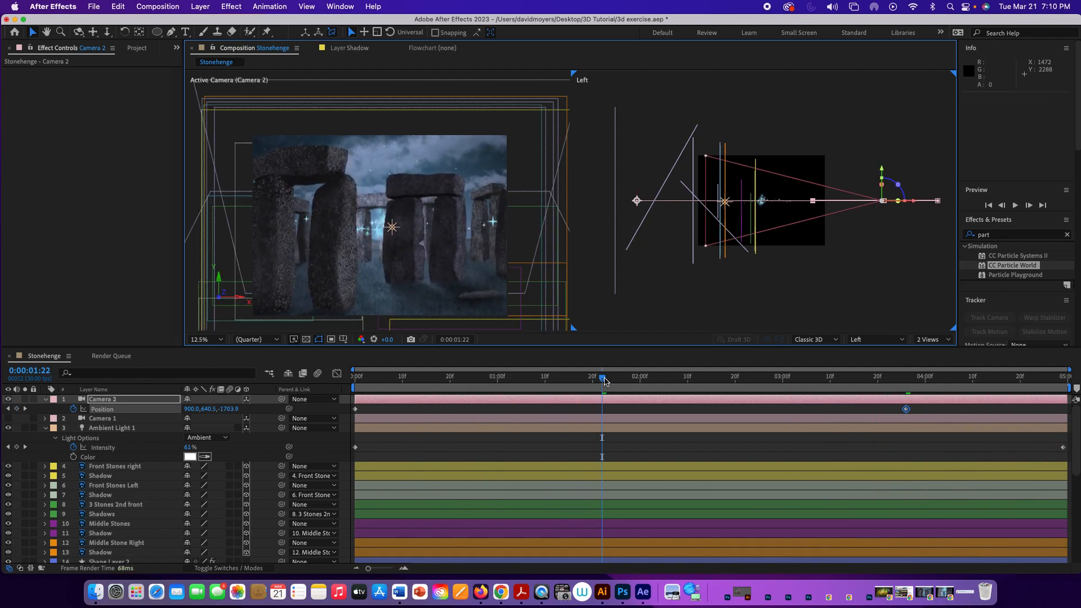
{"action": "left_click_drag", "start_coordinate": [603, 379], "coordinate": [325, 392]}
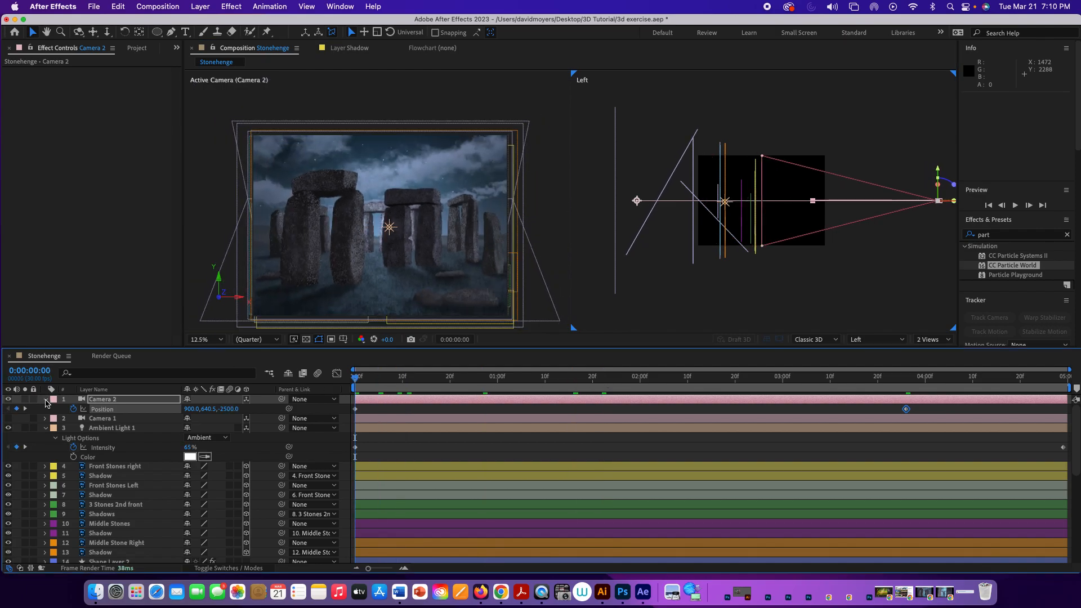
- Expand Camera 2's transform and camera options, and keyframe its point of interest at the first frame
{"action": "left_click", "coordinate": [46, 399]}
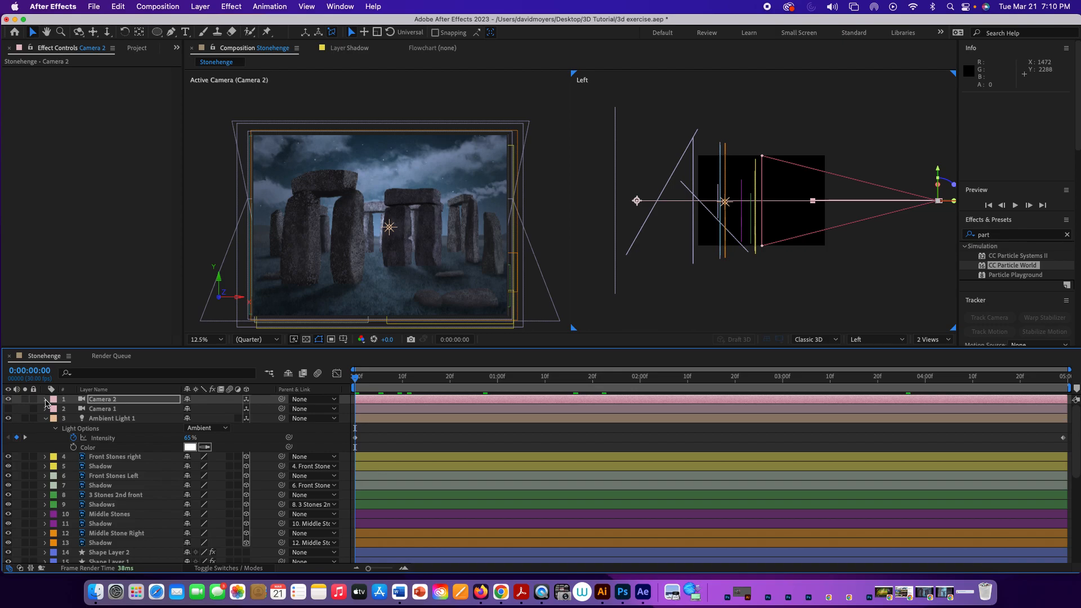
{"action": "left_click", "coordinate": [46, 400]}
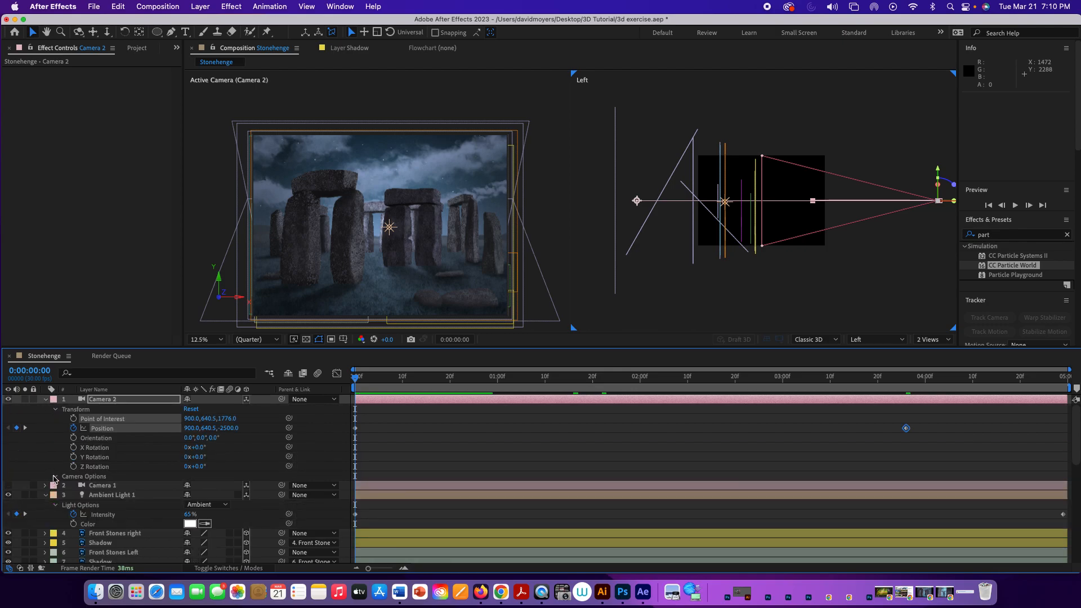
{"action": "left_click", "coordinate": [54, 477]}
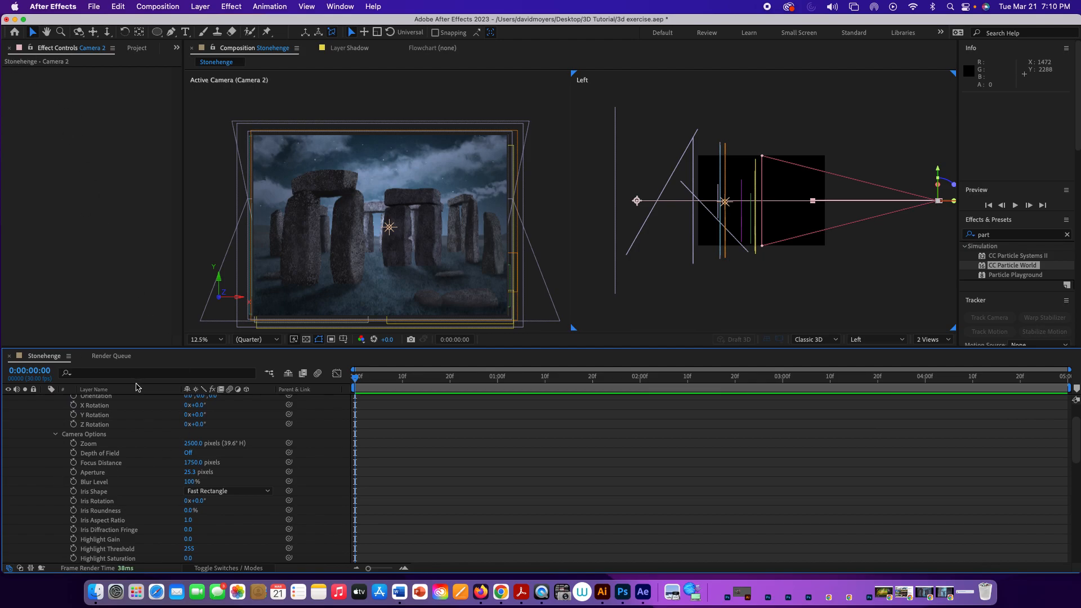
{"action": "scroll", "coordinate": [165, 460], "scroll_direction": "up", "scroll_amount": 3}
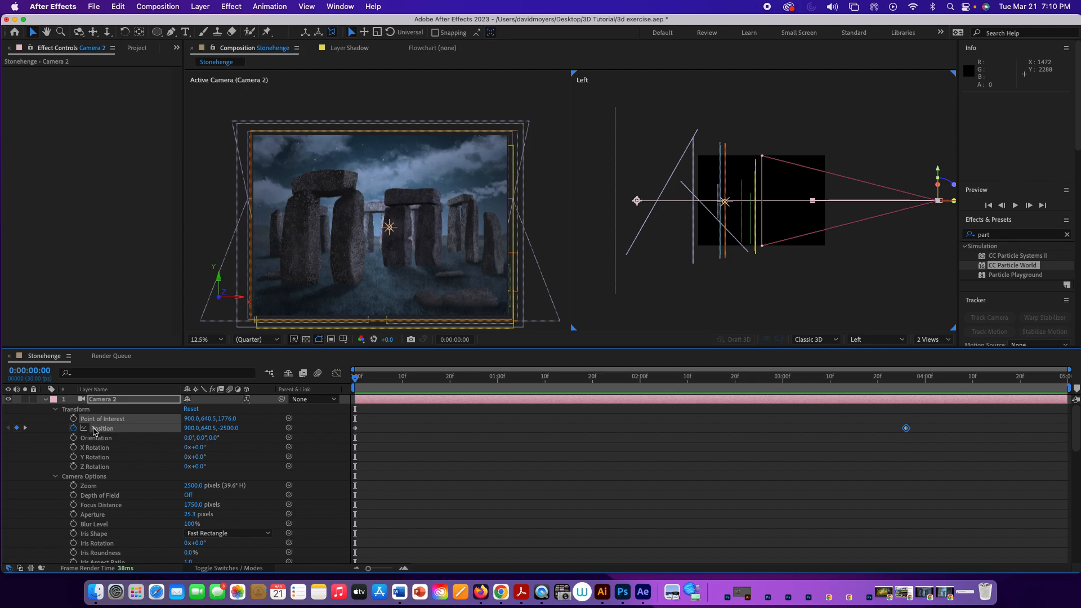
{"action": "left_click", "coordinate": [74, 418]}
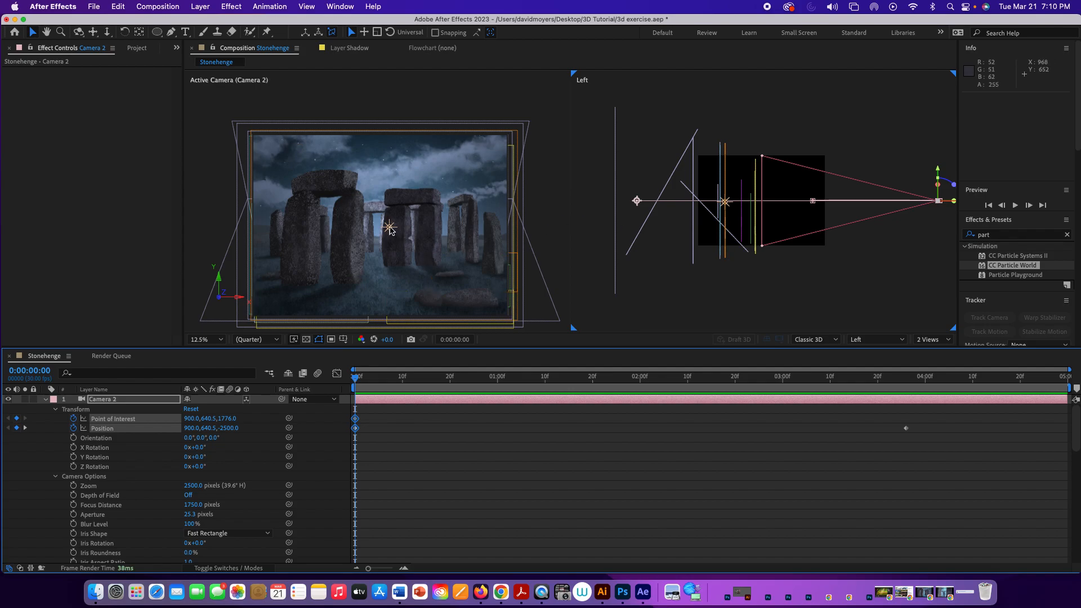
- At 0:00:03:26, keyframe Camera 2's point of interest at 900, 640.5, 506 and its position at 900, 640.5, -853
{"action": "left_click_drag", "start_coordinate": [356, 376], "coordinate": [906, 397]}
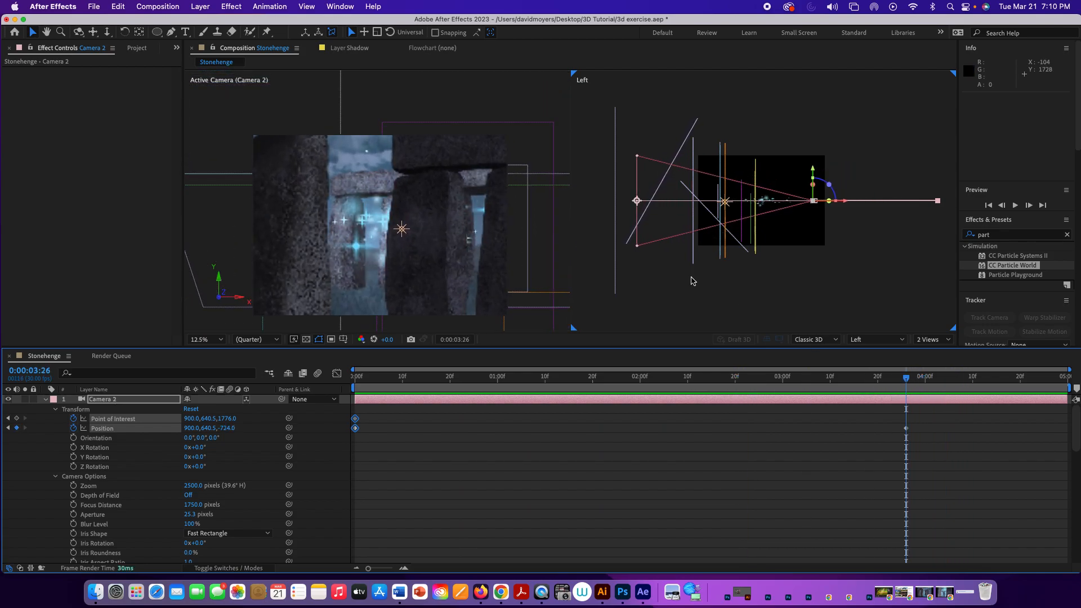
{"action": "left_click_drag", "start_coordinate": [402, 230], "coordinate": [381, 230]}
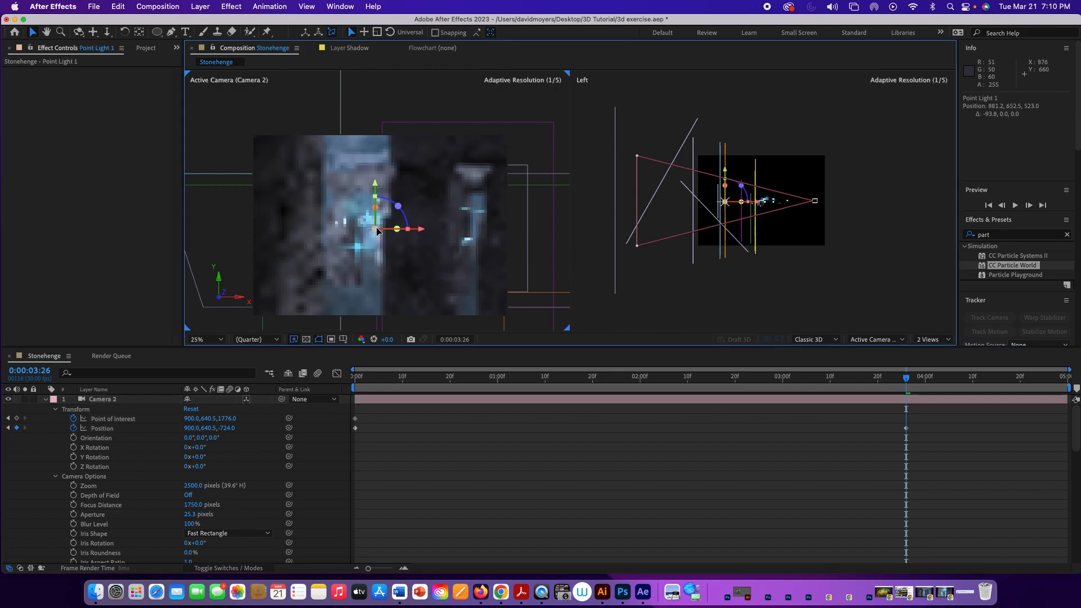
{"action": "key", "text": "super+z"}
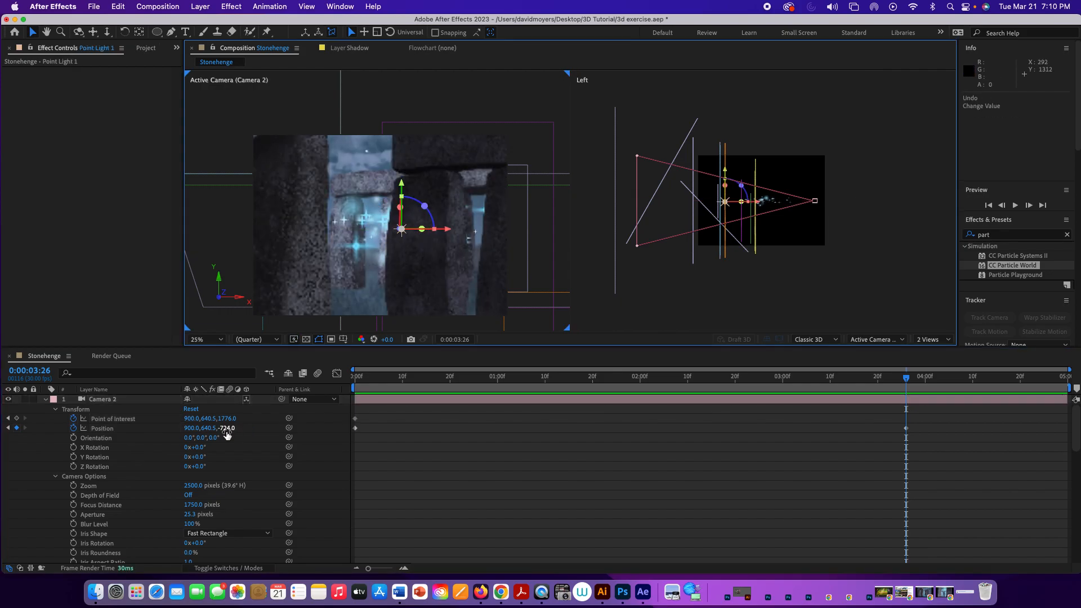
{"action": "left_click_drag", "start_coordinate": [229, 424], "coordinate": [80, 394]}
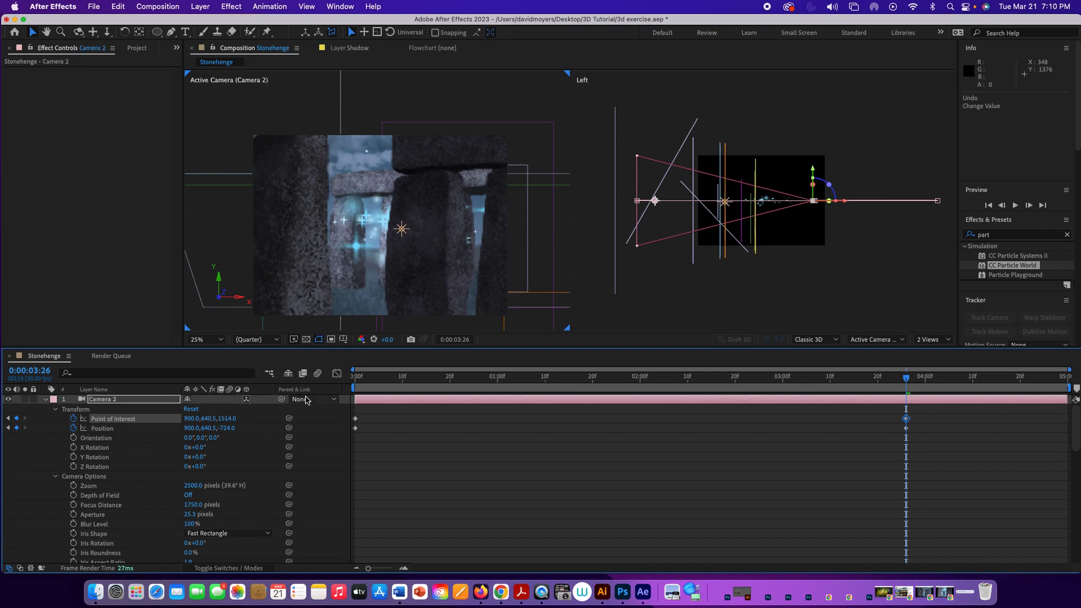
{"action": "left_click_drag", "start_coordinate": [227, 431], "coordinate": [152, 432]}
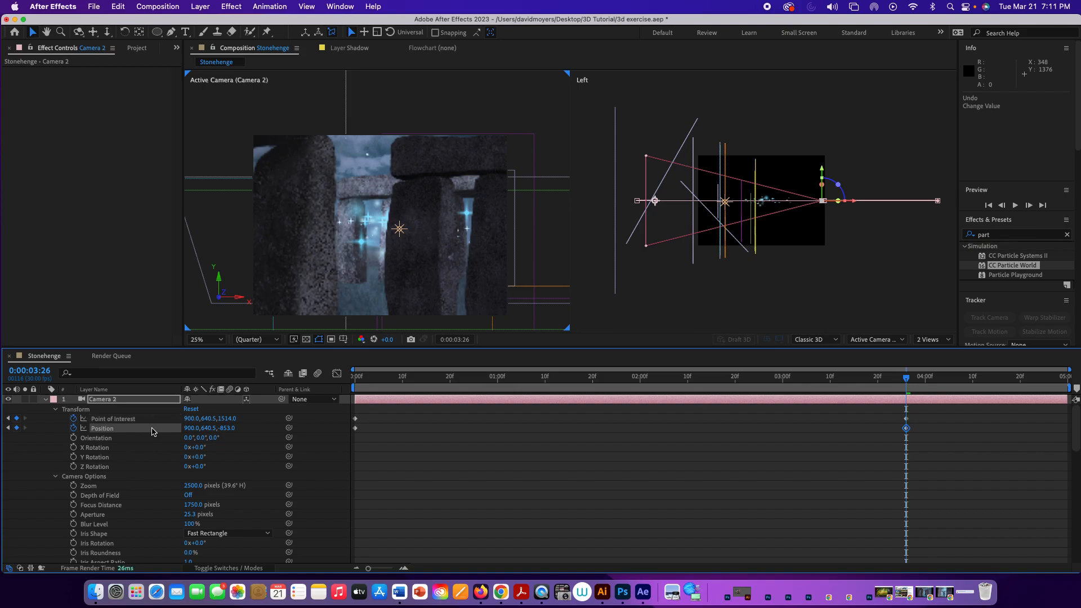
{"action": "left_click_drag", "start_coordinate": [228, 418], "coordinate": [99, 410]}
{"action": "left_click_drag", "start_coordinate": [229, 417], "coordinate": [77, 410]}
{"action": "left_click_drag", "start_coordinate": [228, 419], "coordinate": [160, 422]}
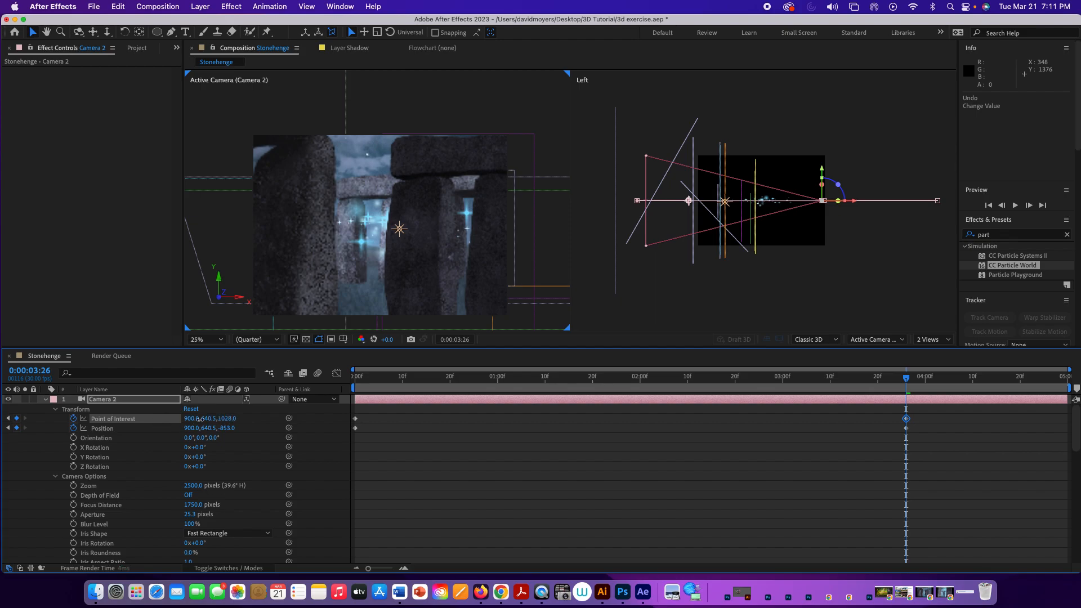
{"action": "left_click_drag", "start_coordinate": [228, 419], "coordinate": [191, 420]}
{"action": "left_click_drag", "start_coordinate": [228, 419], "coordinate": [116, 419]}
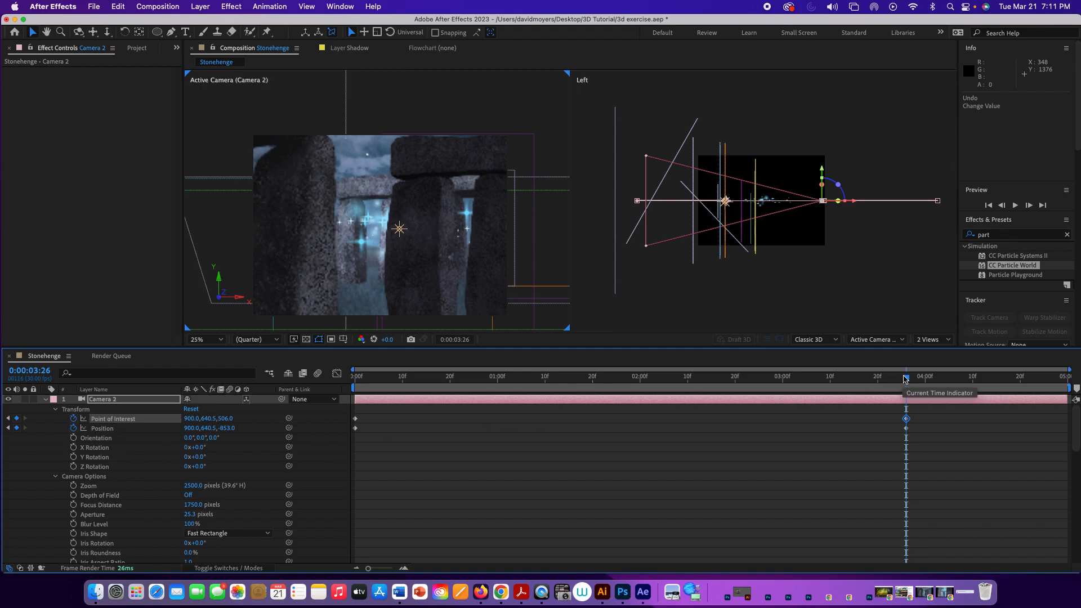
- Preview the camera animation with the adjusted point of interest and go back to the first frame
{"action": "left_click_drag", "start_coordinate": [906, 379], "coordinate": [285, 374]}
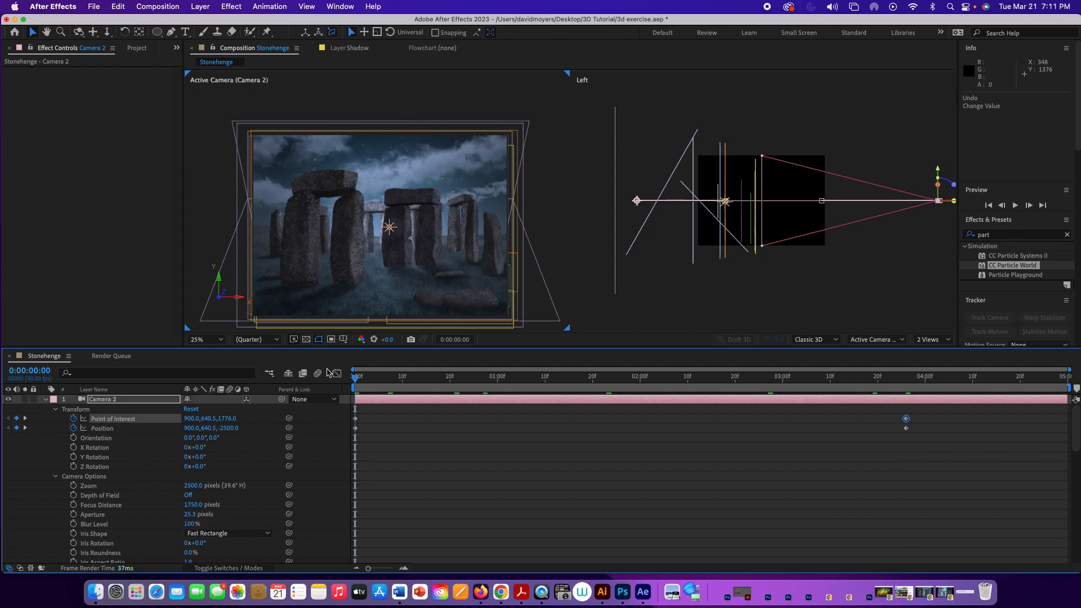
{"action": "key", "text": "space"}
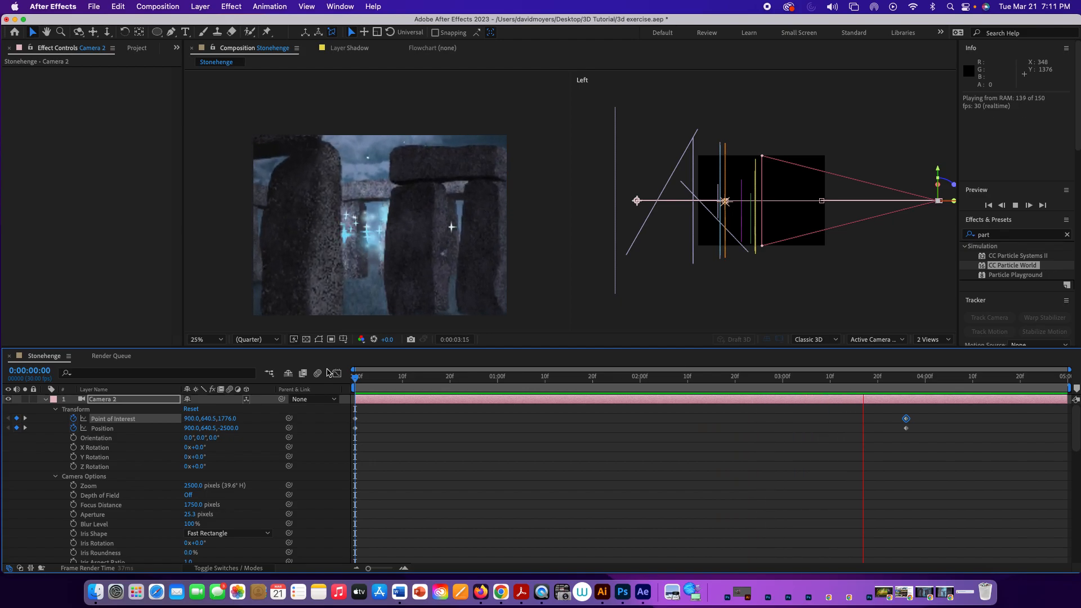
{"action": "left_click", "coordinate": [947, 372]}
{"action": "left_click_drag", "start_coordinate": [951, 378], "coordinate": [356, 379]}
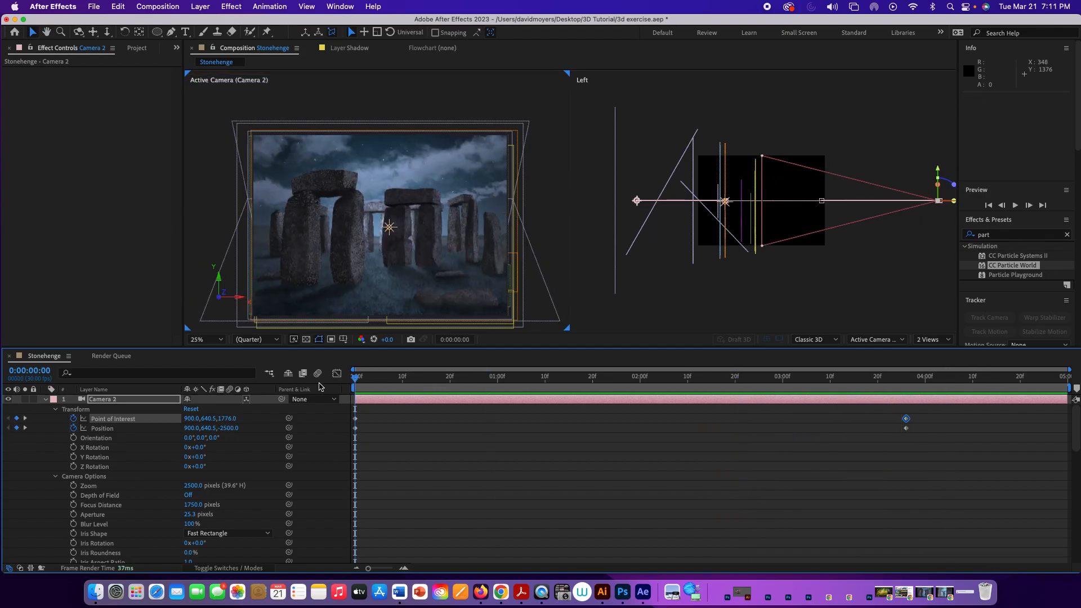
- Set Camera 2's point of interest at the first frame to 900, 640.5, 518
{"action": "left_click_drag", "start_coordinate": [235, 418], "coordinate": [3, 389]}
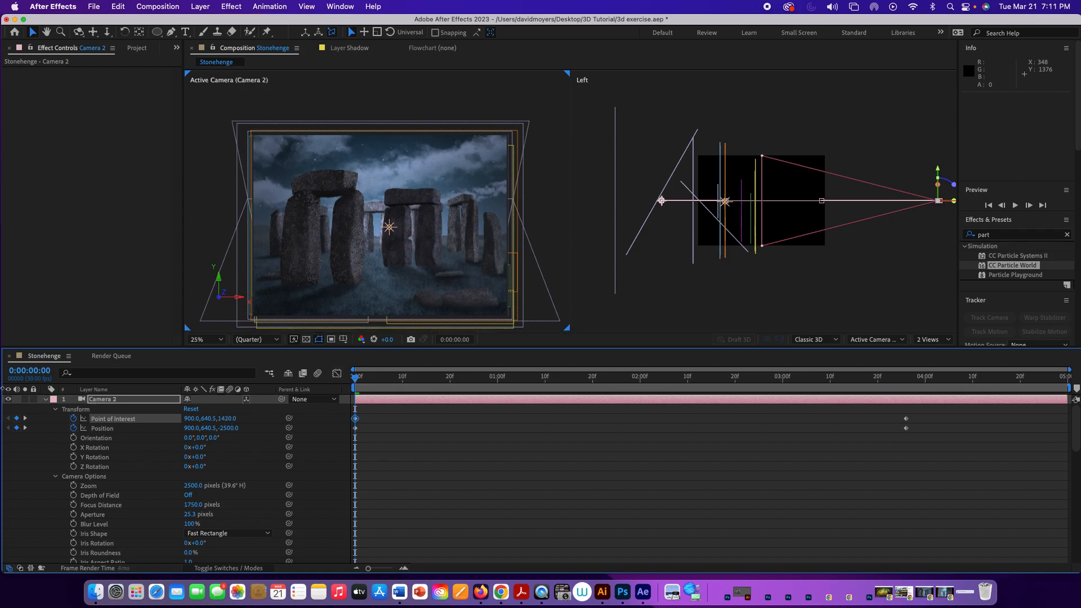
{"action": "left_click_drag", "start_coordinate": [227, 419], "coordinate": [3, 398]}
{"action": "mouse_move", "coordinate": [222, 408]}
{"action": "left_mouse_down"}
{"action": "mouse_move", "coordinate": [226, 419]}
{"action": "mouse_move", "coordinate": [93, 412]}
{"action": "left_mouse_up"}
{"action": "mouse_move", "coordinate": [228, 419]}
{"action": "left_mouse_down"}
{"action": "mouse_move", "coordinate": [199, 420]}
{"action": "mouse_move", "coordinate": [254, 423]}
{"action": "mouse_move", "coordinate": [172, 420]}
{"action": "left_mouse_up"}
- Turn on Camera 2's depth of field, set its focus distance to 1532 pixels, and preview the animation
{"action": "left_click", "coordinate": [187, 495]}
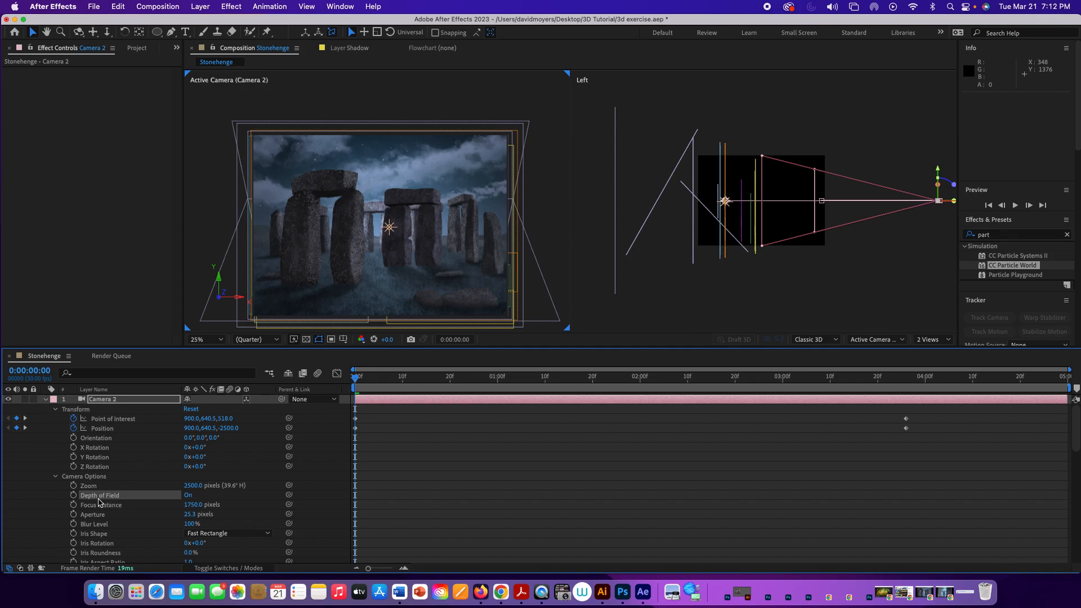
{"action": "left_click", "coordinate": [74, 496]}
{"action": "left_click", "coordinate": [74, 495]}
{"action": "left_click_drag", "start_coordinate": [184, 504], "coordinate": [68, 500]}
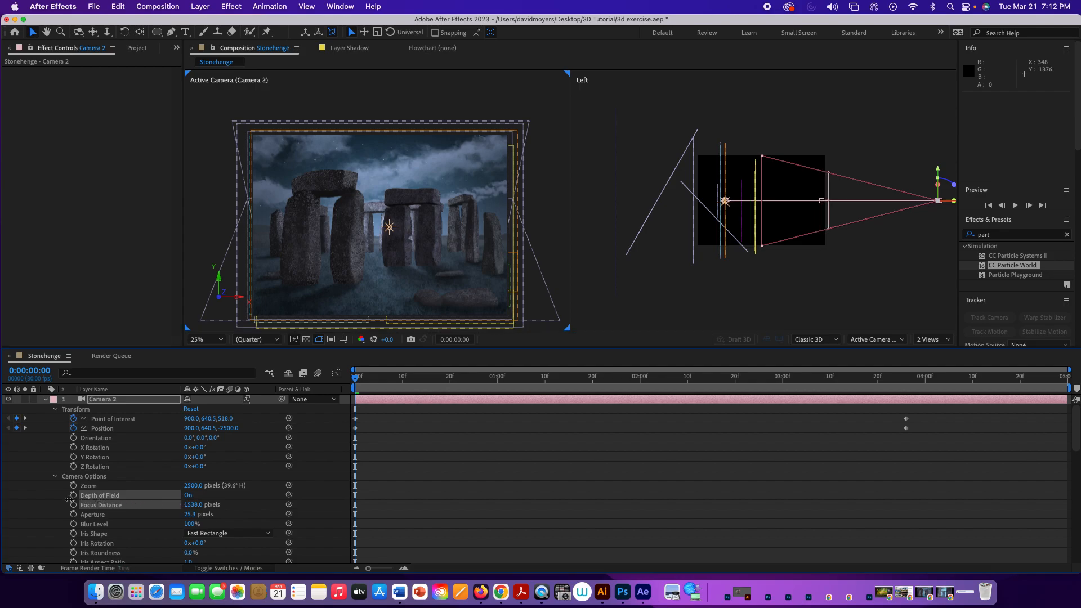
{"action": "key", "text": "space"}
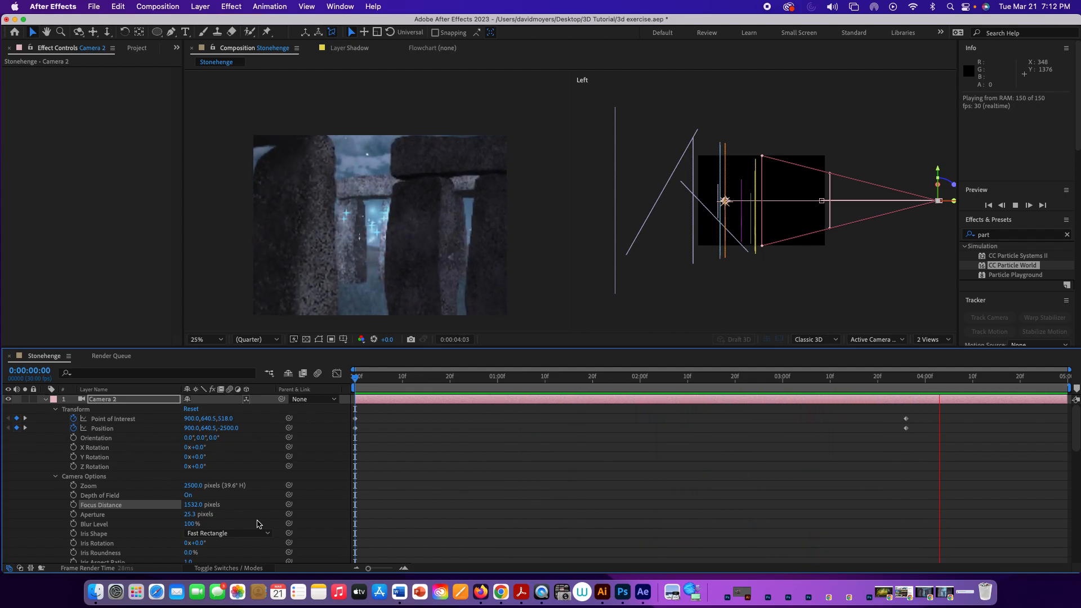
{"action": "key", "text": "space"}
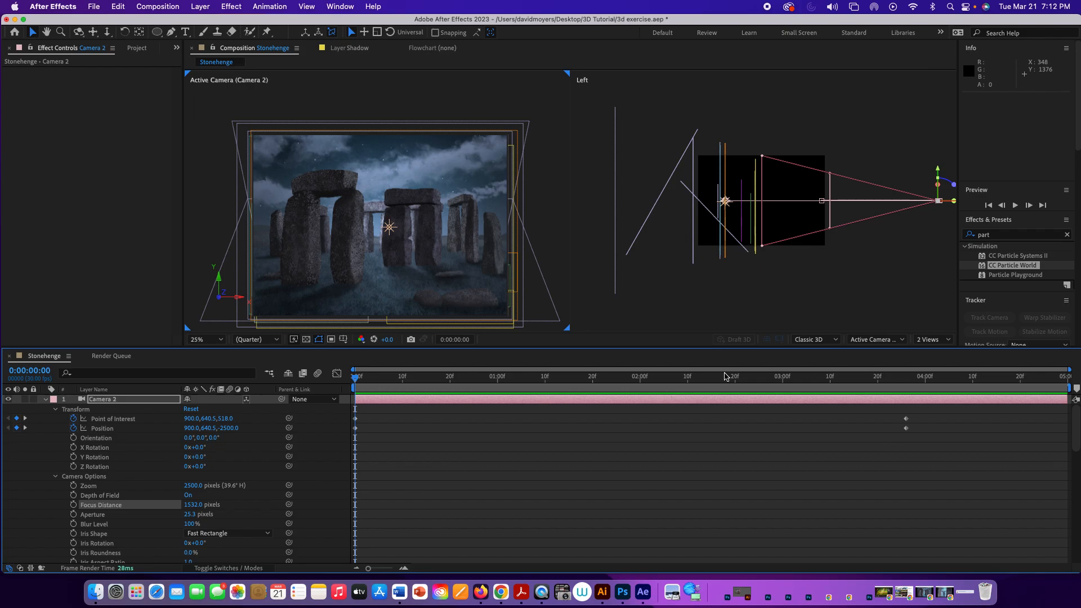
- At 0:00:03:26, try a focus distance of 1568 pixels for Camera 2, then a lower one
{"action": "left_click_drag", "start_coordinate": [355, 381], "coordinate": [906, 410]}
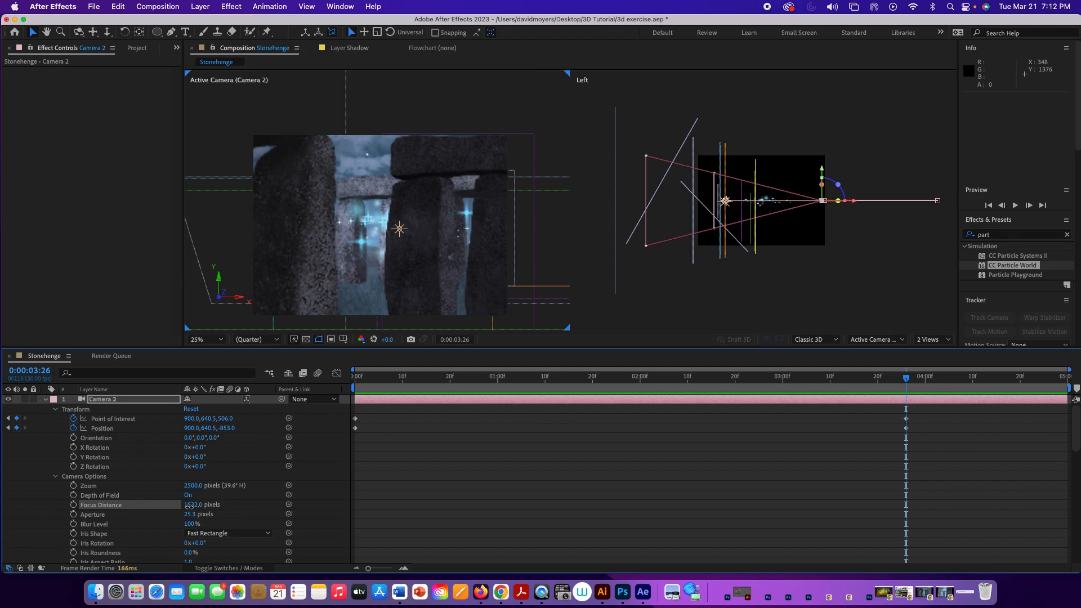
{"action": "left_click_drag", "start_coordinate": [194, 509], "coordinate": [214, 505]}
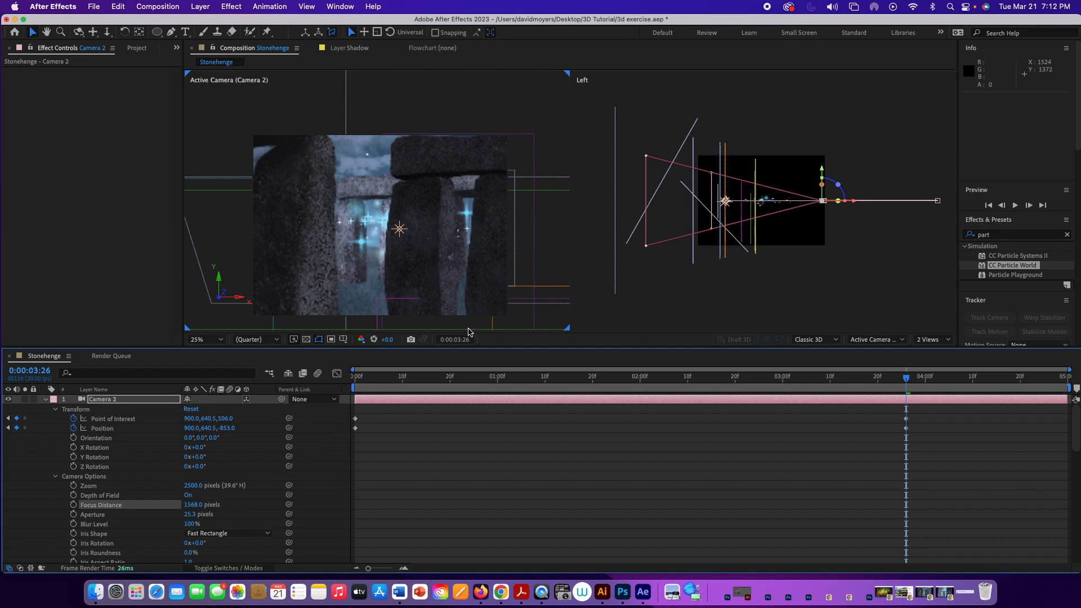
{"action": "left_click_drag", "start_coordinate": [218, 504], "coordinate": [50, 491]}
- From the first frame, set Camera 2's focus distance to 2483 pixels, preview the animation, and return to the start
{"action": "left_click_drag", "start_coordinate": [905, 380], "coordinate": [257, 368]}
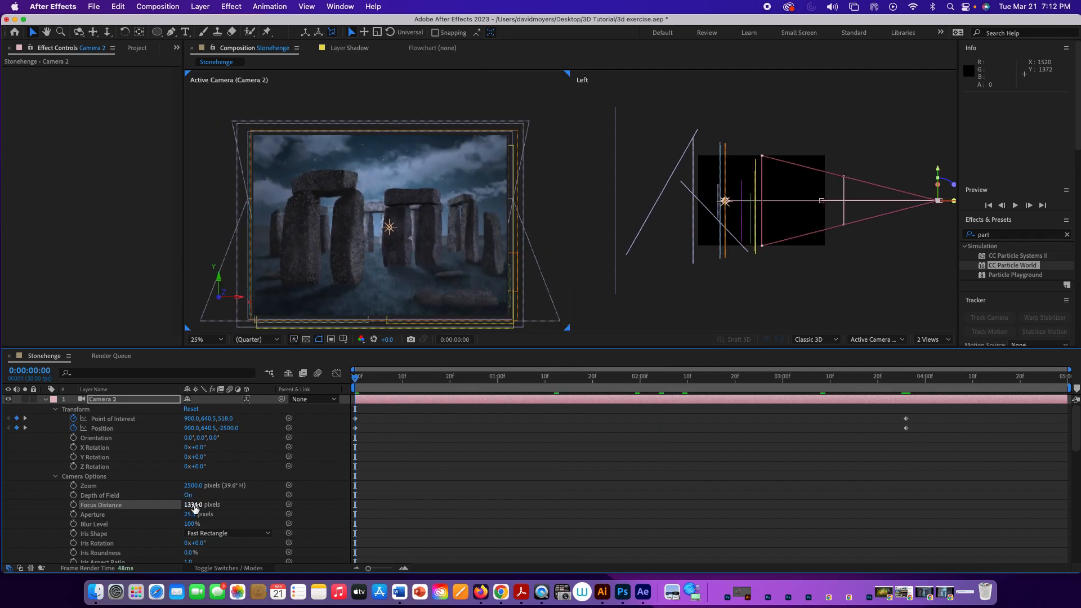
{"action": "left_click_drag", "start_coordinate": [197, 505], "coordinate": [830, 495]}
{"action": "key", "text": "space"}
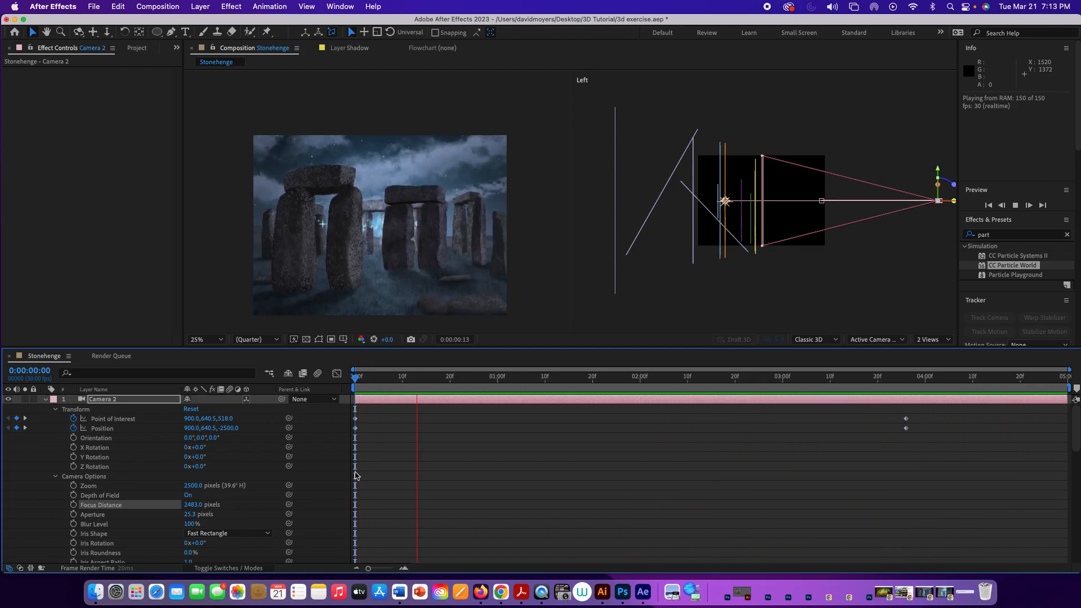
{"action": "key", "text": "space"}
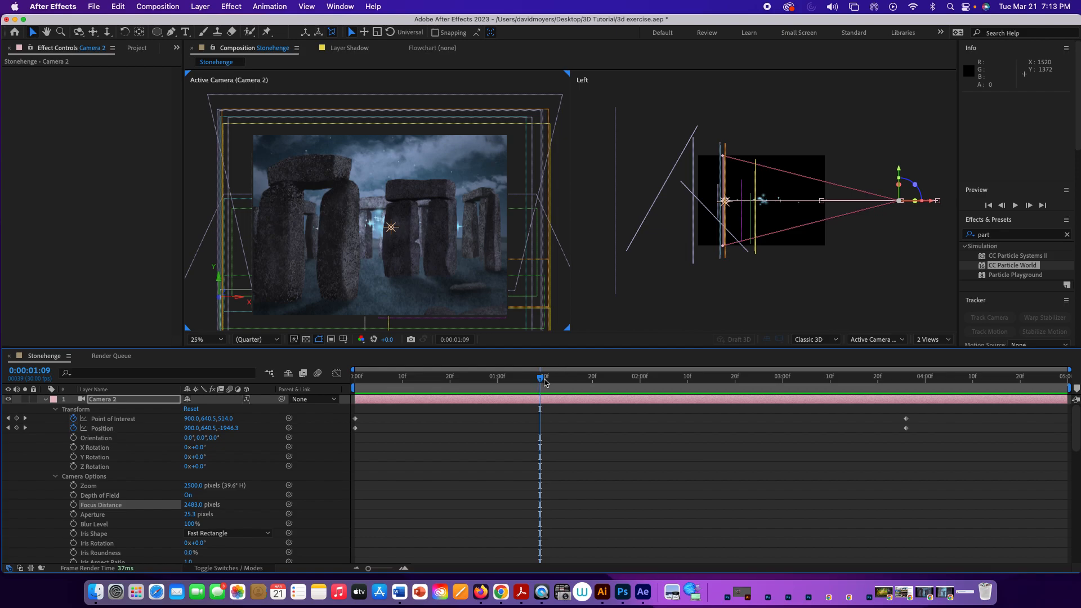
{"action": "left_click_drag", "start_coordinate": [539, 381], "coordinate": [336, 394]}
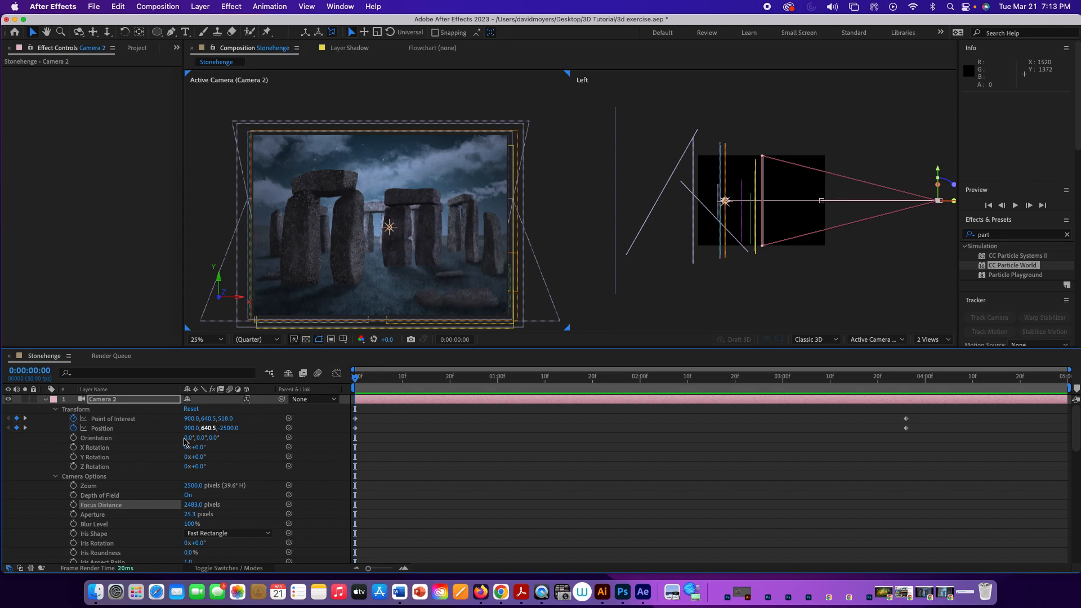
- Keyframe Camera 2's point of interest at 818, 631.5, 506 at 0:00:03:26 and at 833, 678.5, 506 at 0:00:04:29
{"action": "left_click_drag", "start_coordinate": [354, 383], "coordinate": [906, 388]}
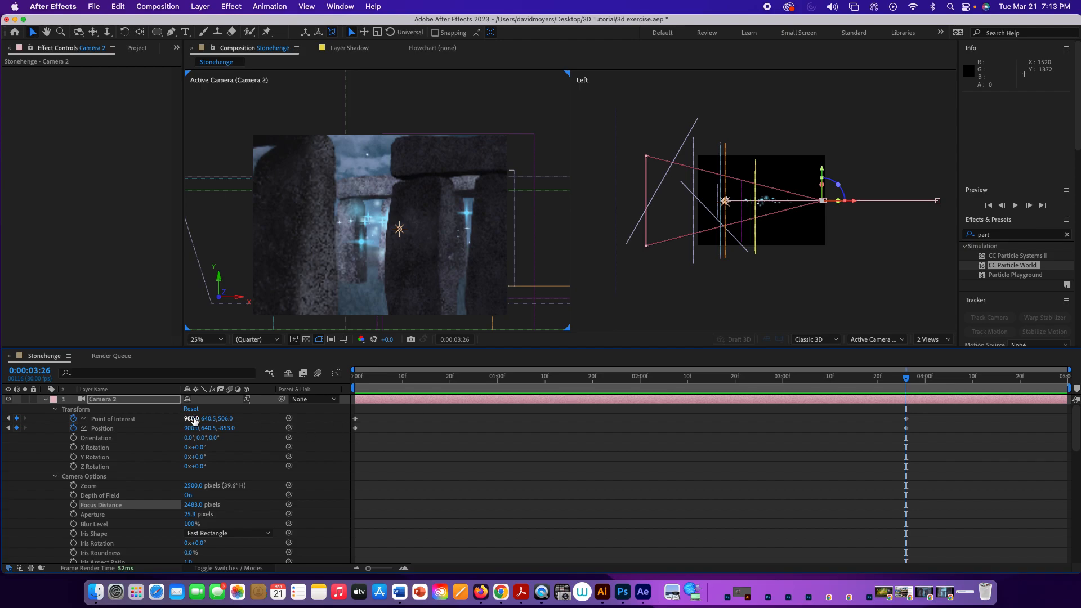
{"action": "left_click_drag", "start_coordinate": [207, 420], "coordinate": [144, 419]}
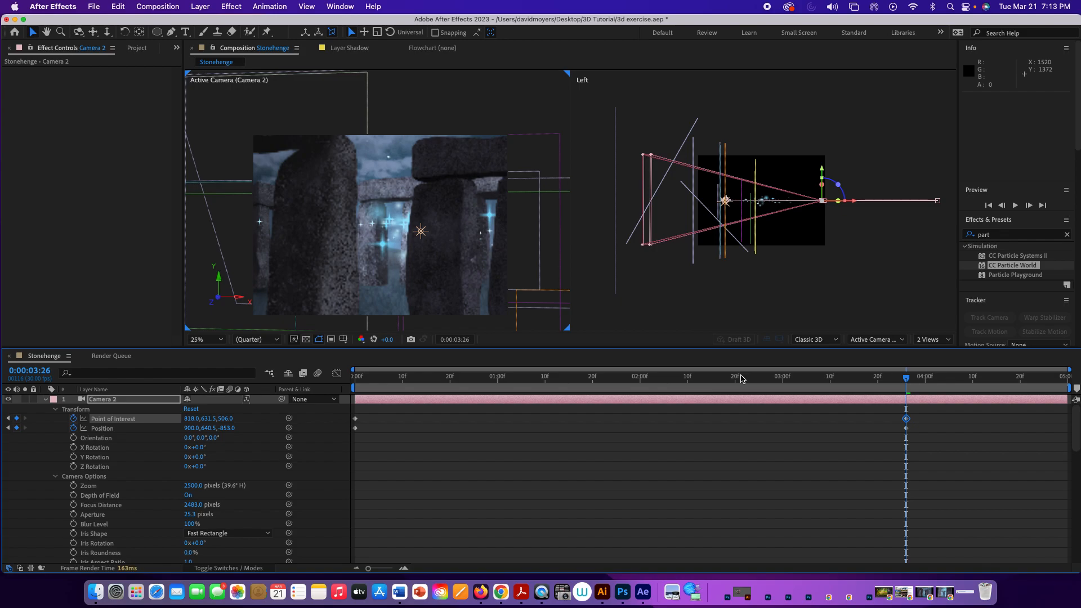
{"action": "left_click_drag", "start_coordinate": [907, 380], "coordinate": [1072, 388]}
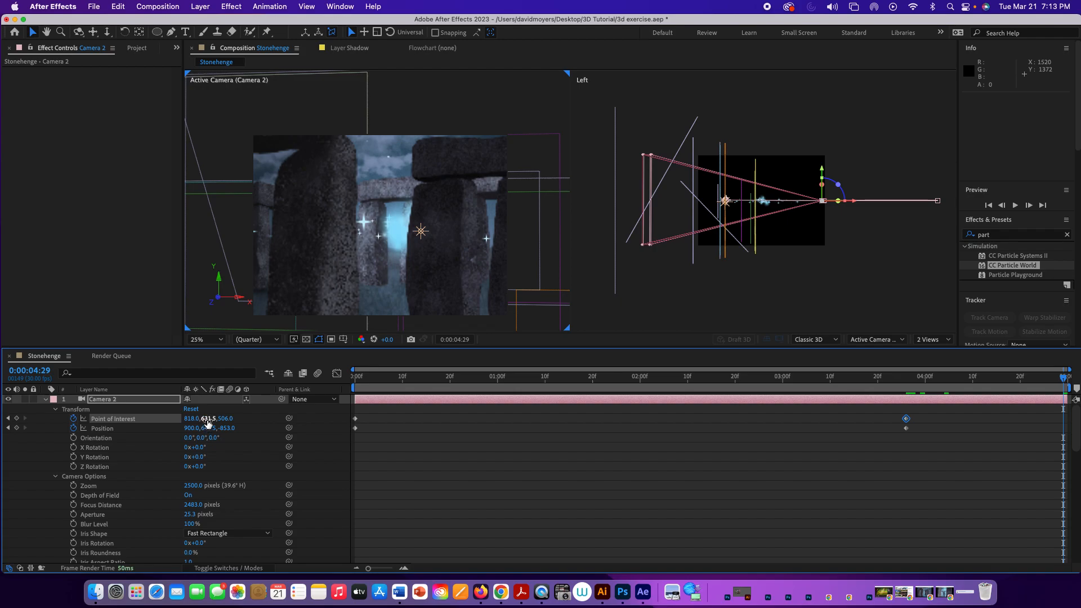
{"action": "left_click_drag", "start_coordinate": [209, 420], "coordinate": [235, 419]}
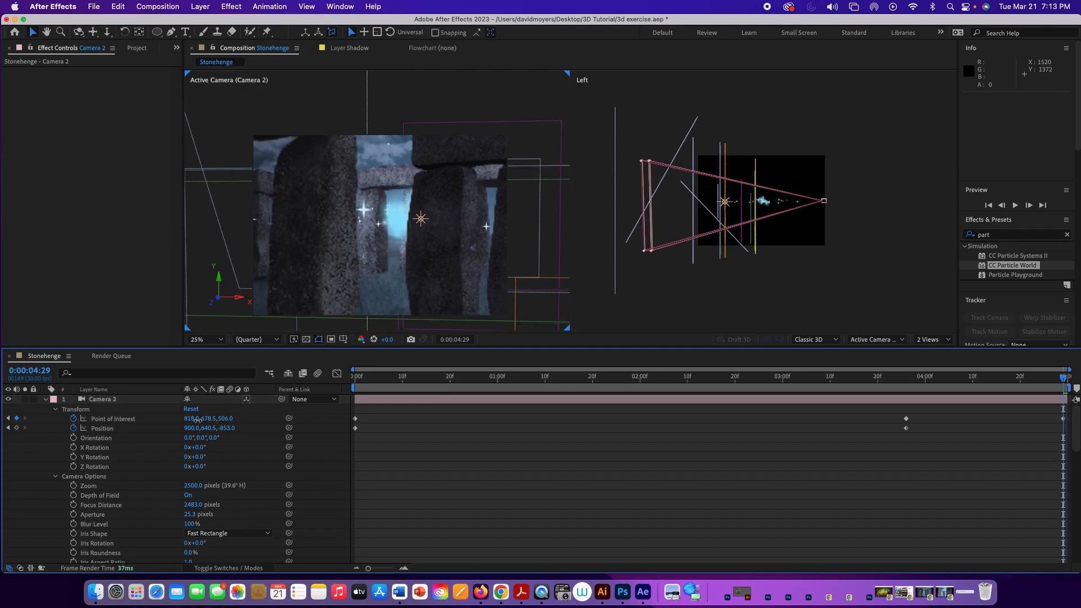
{"action": "left_click_drag", "start_coordinate": [196, 419], "coordinate": [200, 419]}
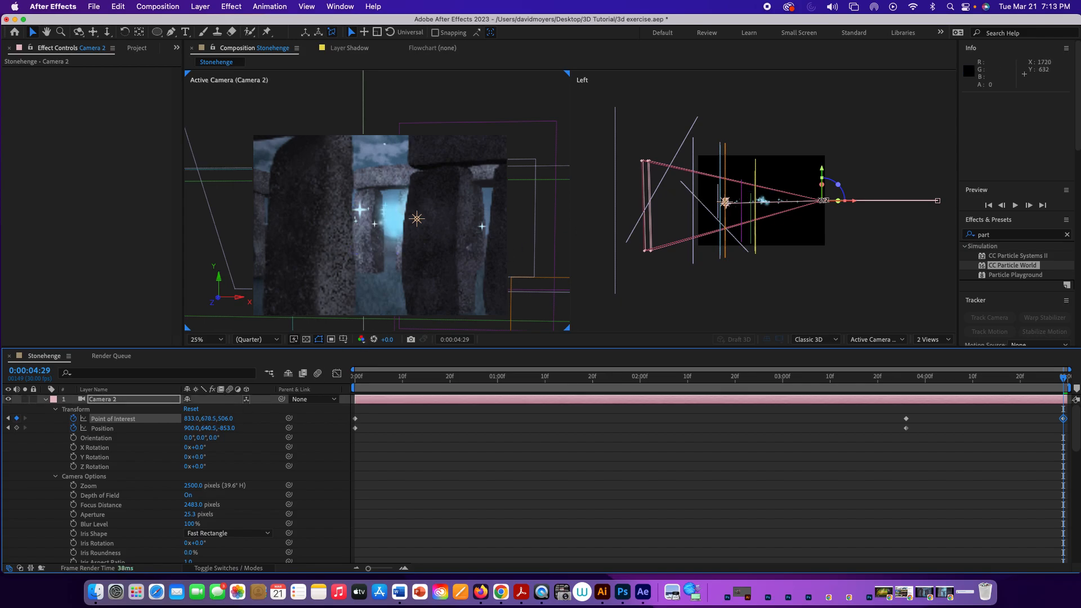
{"action": "left_click", "coordinate": [825, 204]}
{"action": "left_click", "coordinate": [823, 201]}
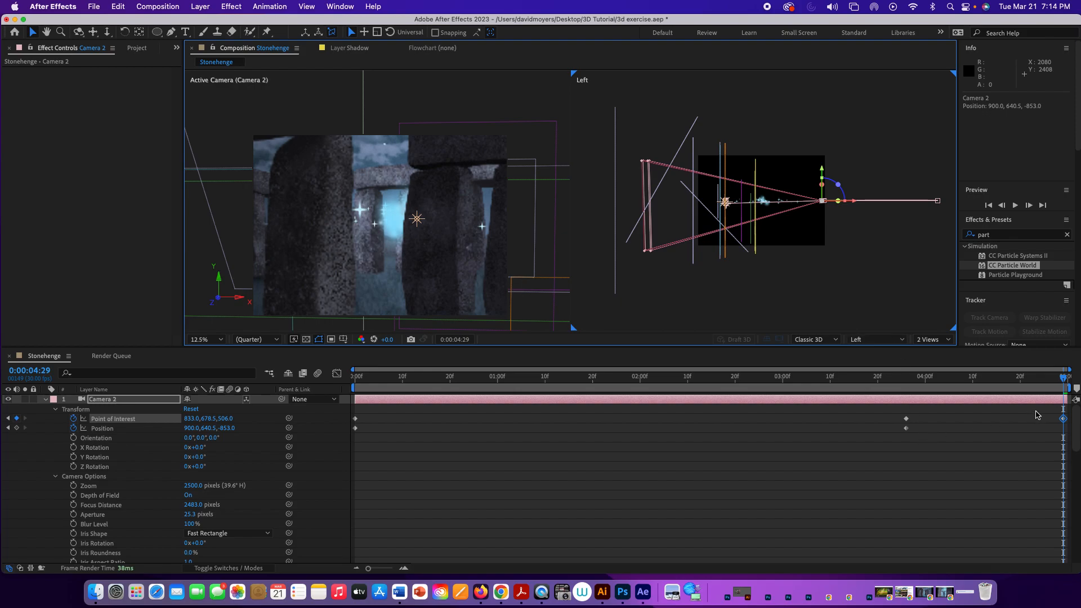
- Preview the camera animation from the first frame and again from 0:00:03:26, and go back to the first frame
{"action": "left_click_drag", "start_coordinate": [1064, 383], "coordinate": [318, 451]}
{"action": "key", "text": "space"}
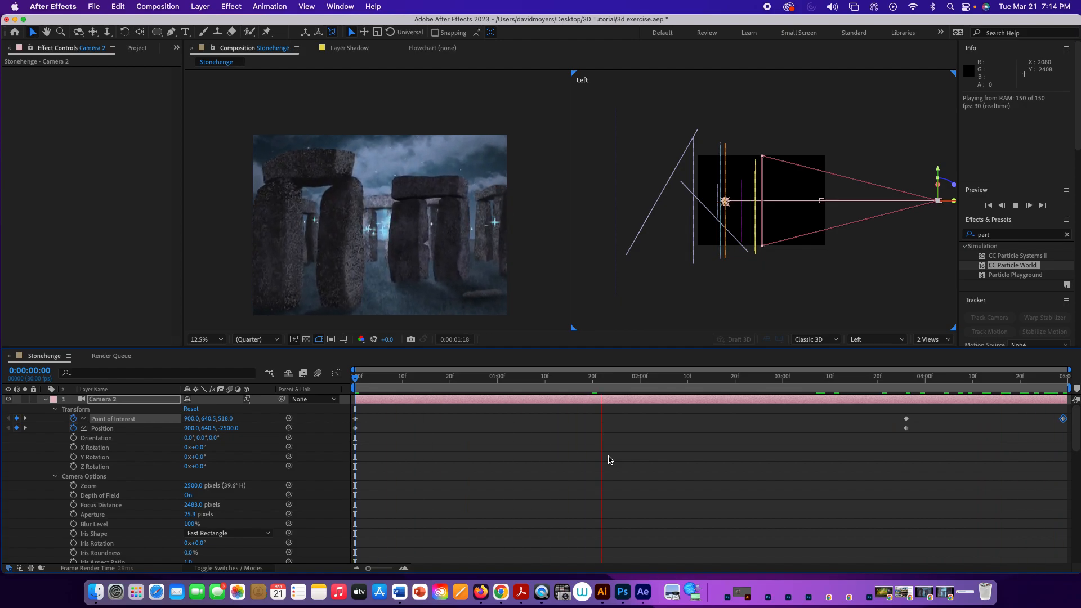
{"action": "key", "text": "space"}
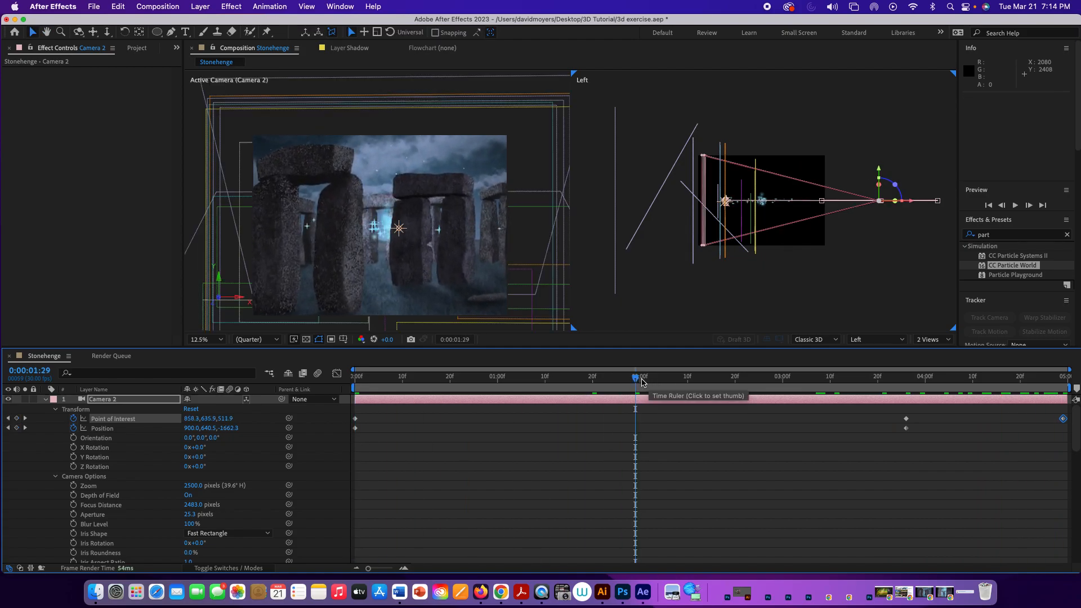
{"action": "left_click_drag", "start_coordinate": [637, 379], "coordinate": [323, 400]}
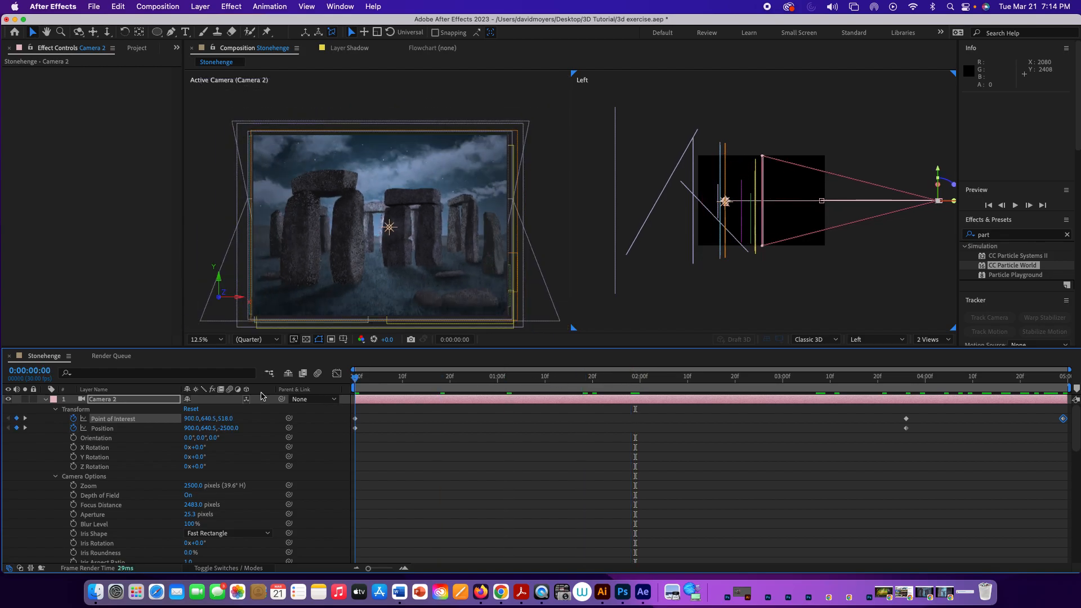
{"action": "left_click_drag", "start_coordinate": [355, 378], "coordinate": [907, 412]}
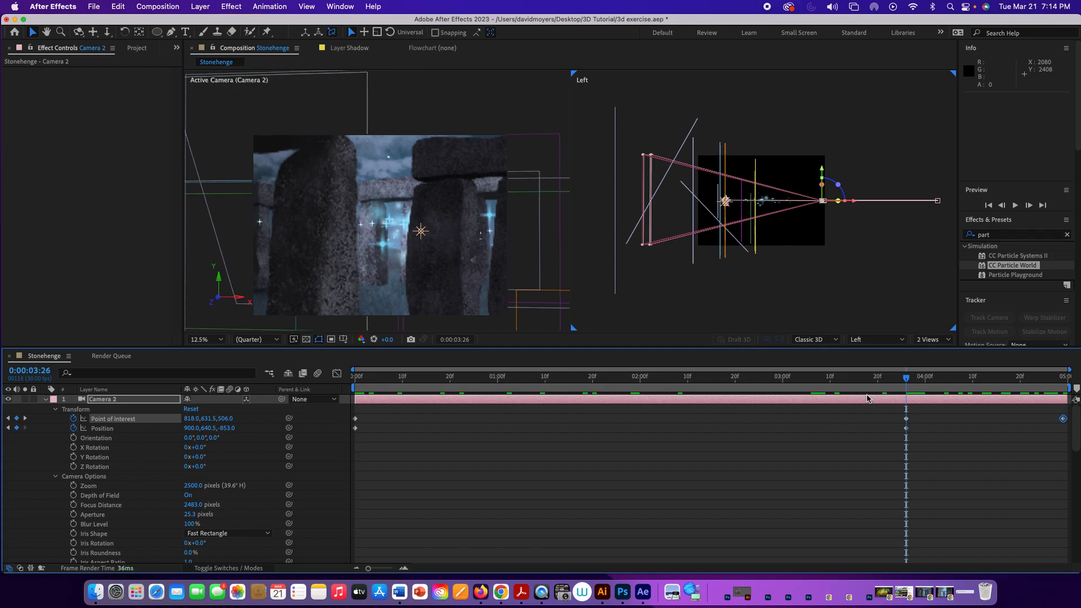
{"action": "key", "text": "space"}
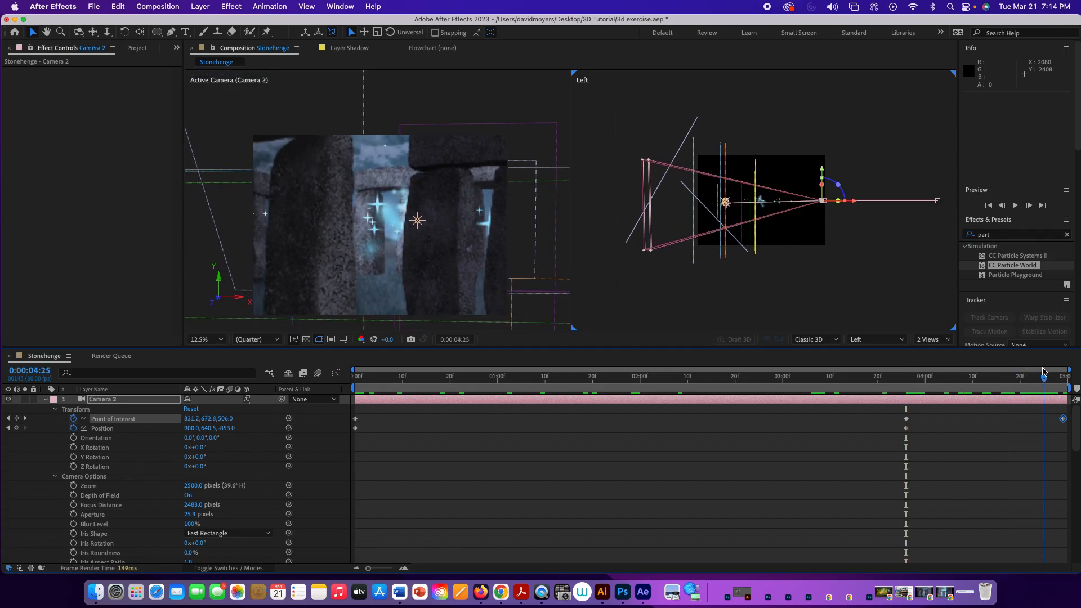
{"action": "key", "text": "Home"}
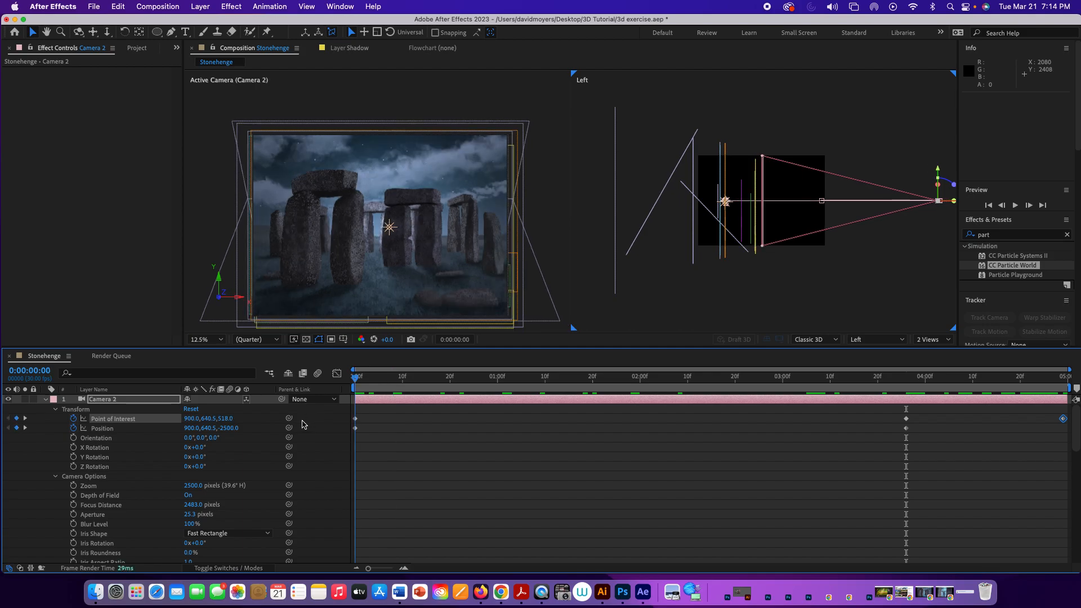